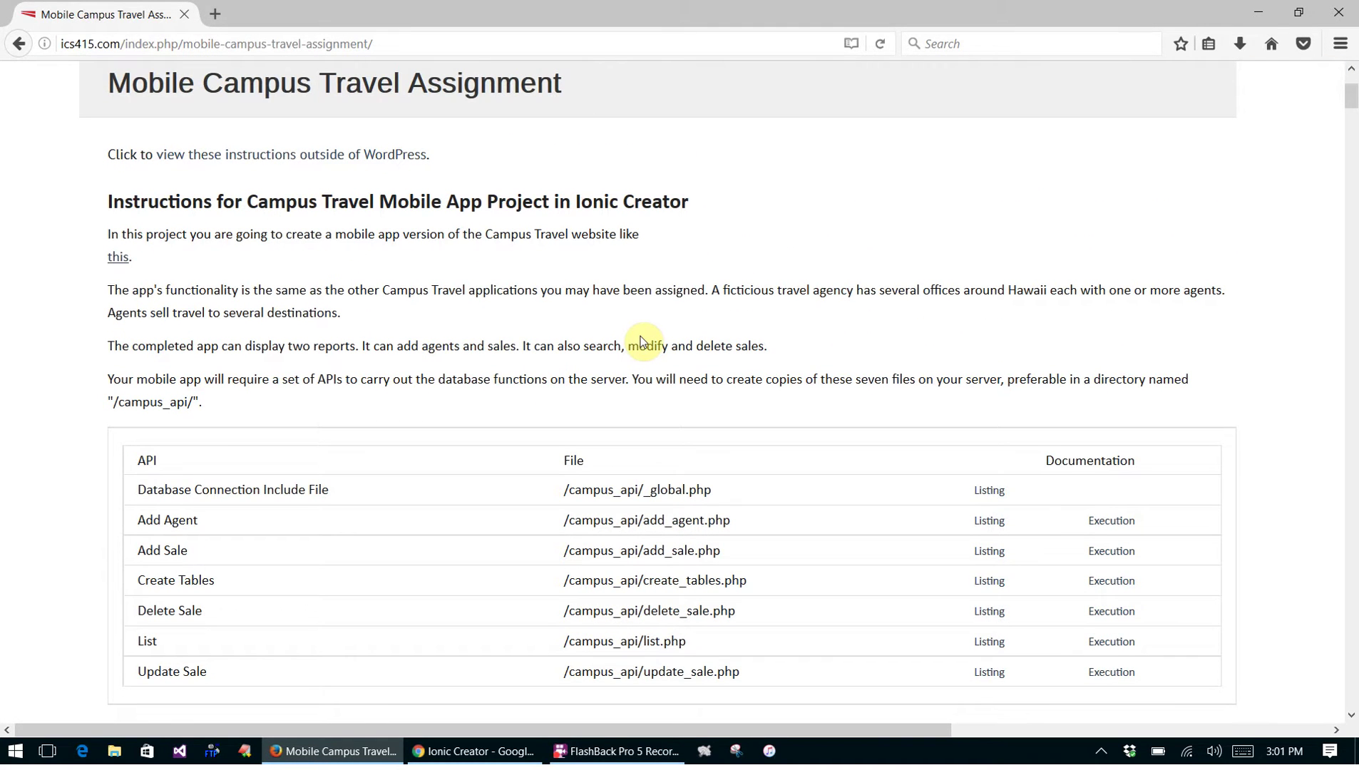
Review the source listings of add_agent.php and add_sale.php from the API table, returning to the assignment page after each
scroll(642, 341, down, 2)
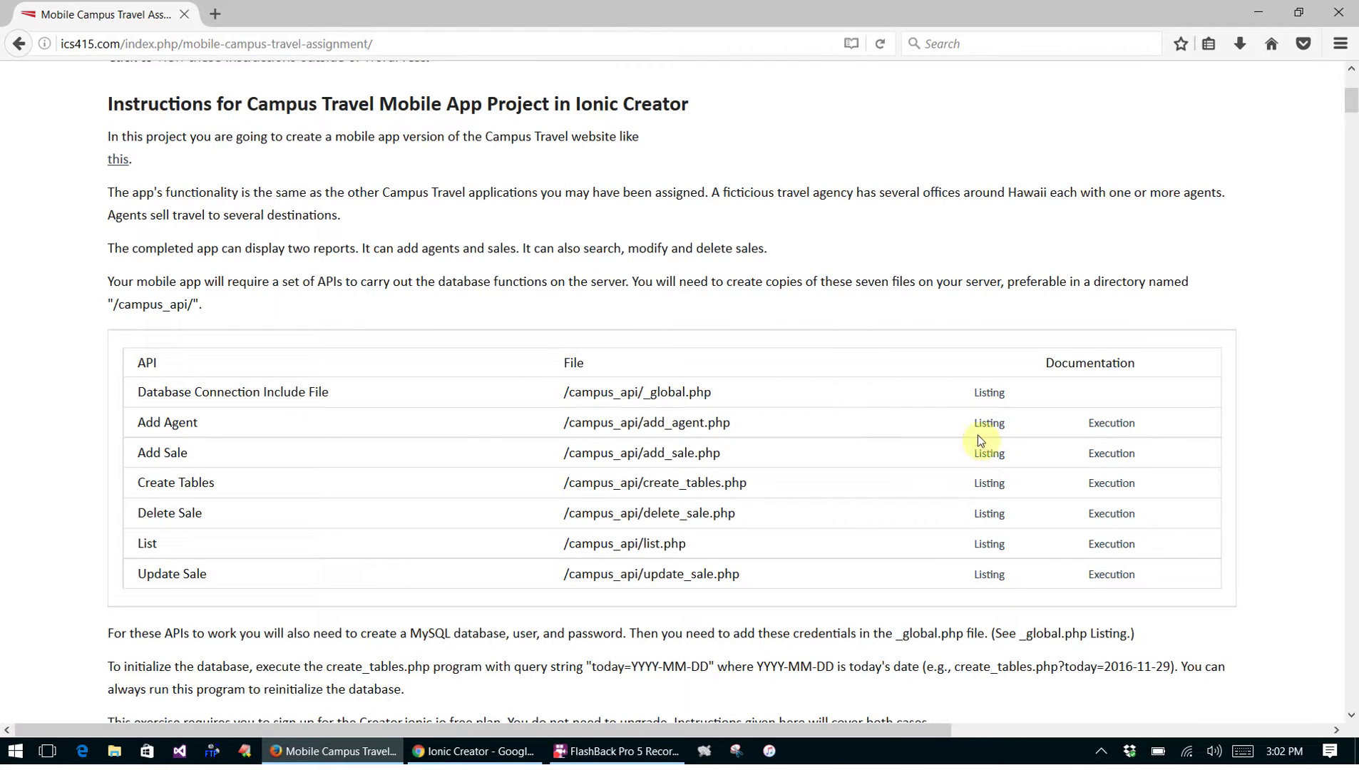
click(990, 423)
scroll(431, 353, down, 3)
scroll(431, 354, up, 5)
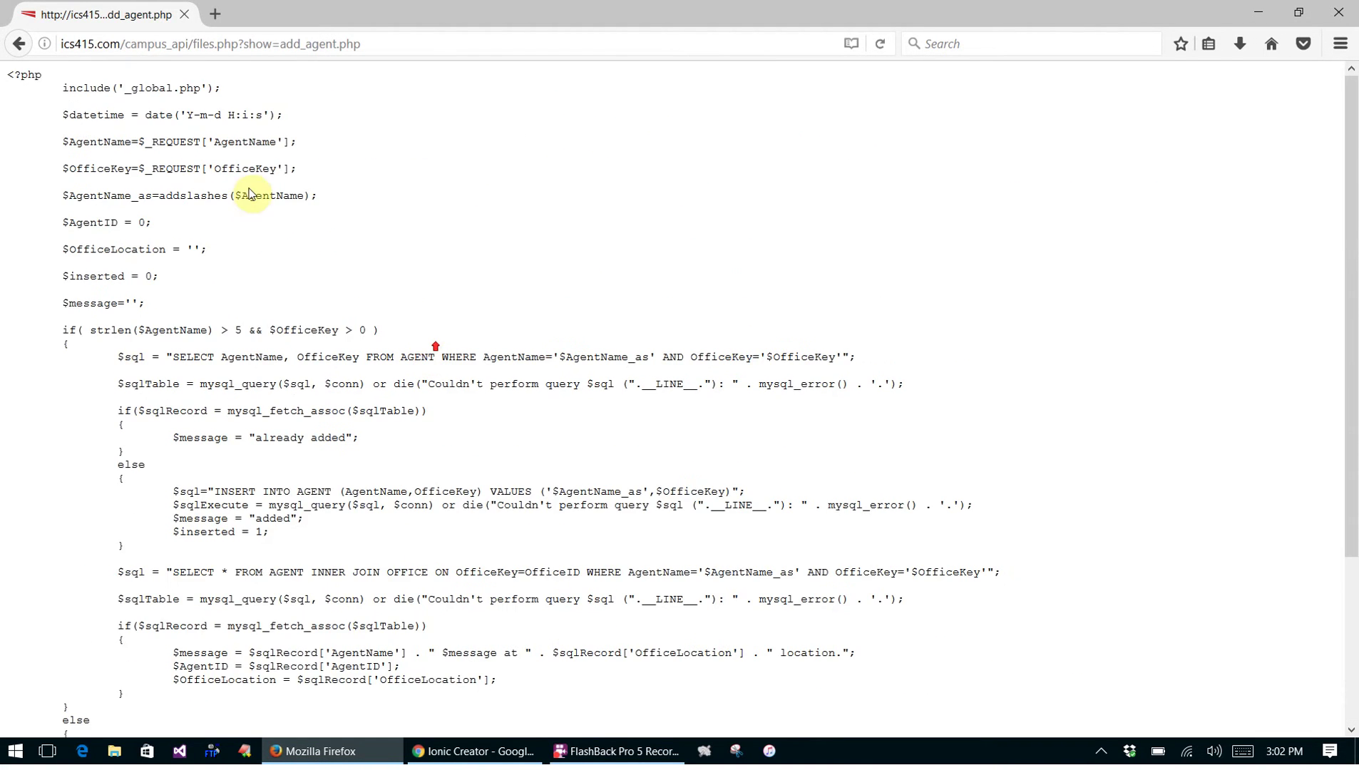
click(17, 43)
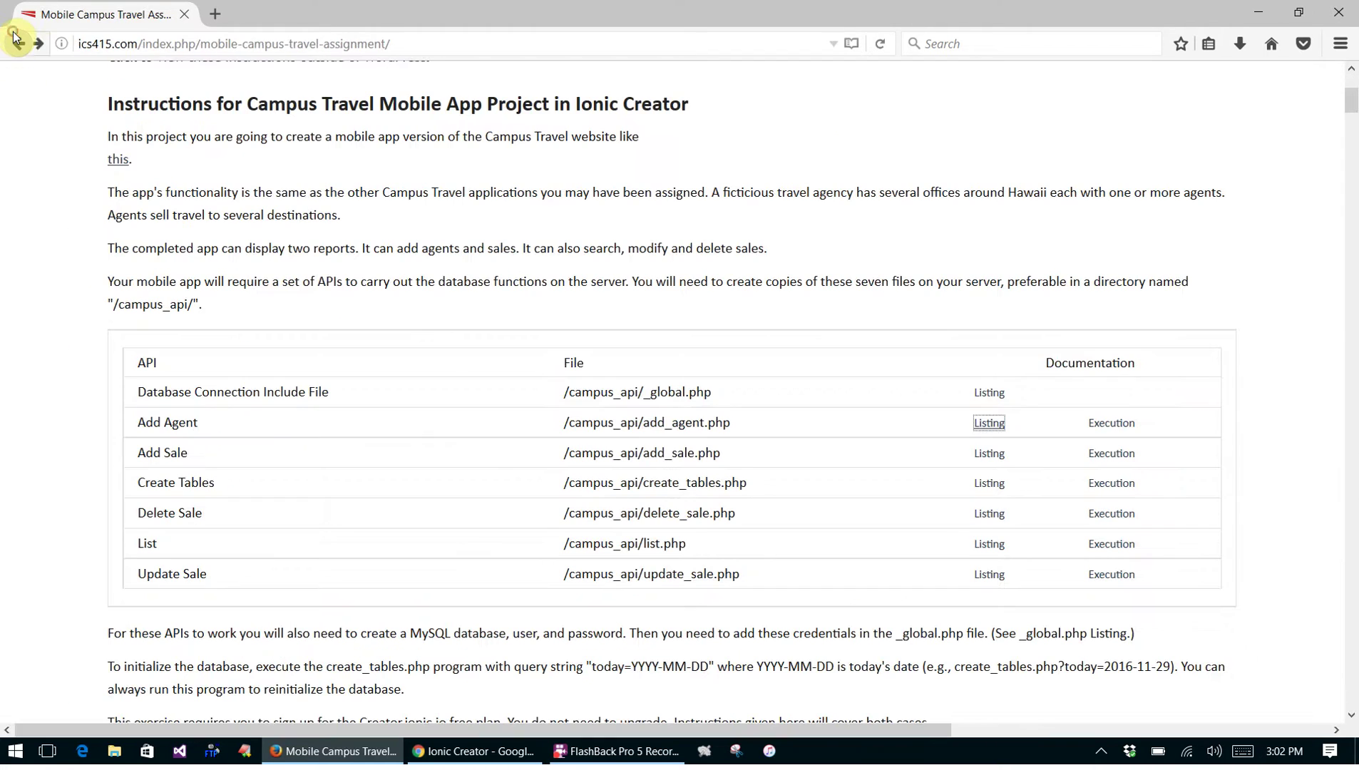
click(991, 456)
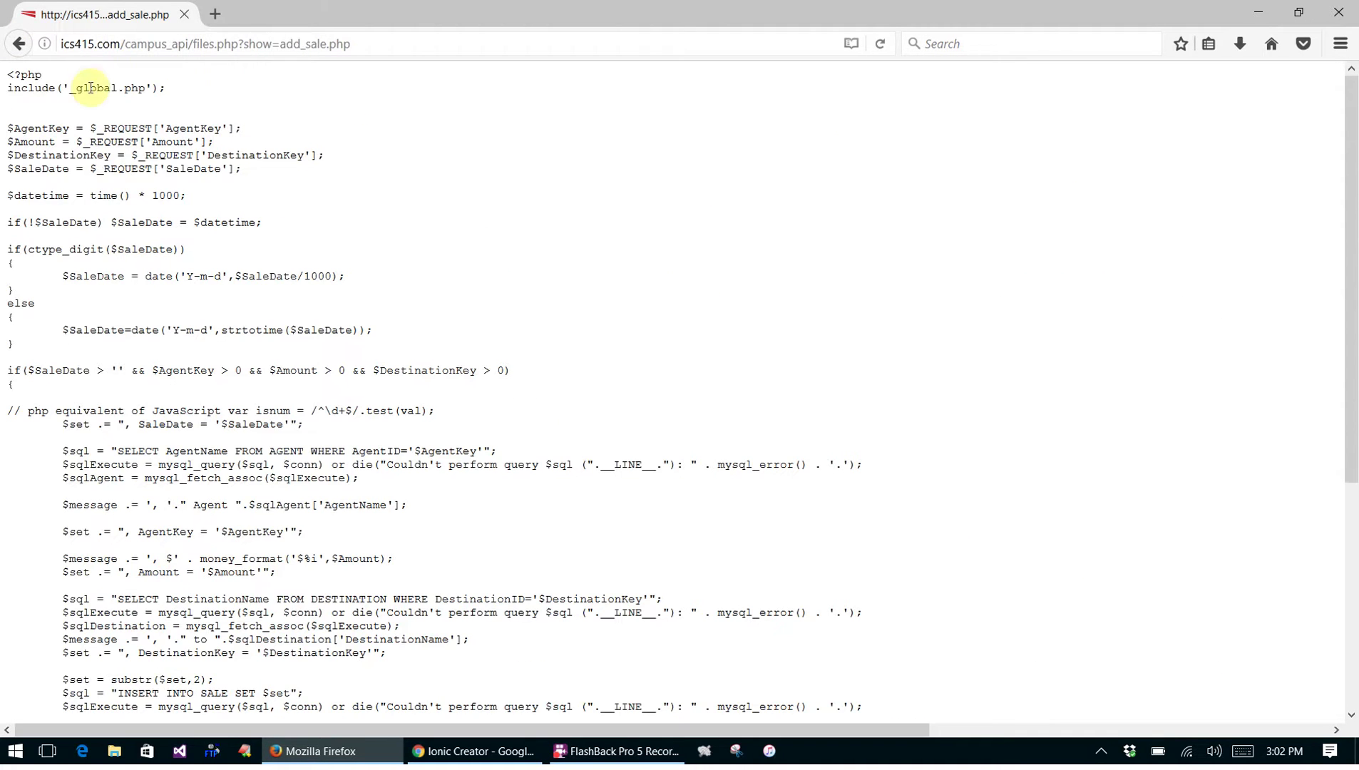
click(19, 43)
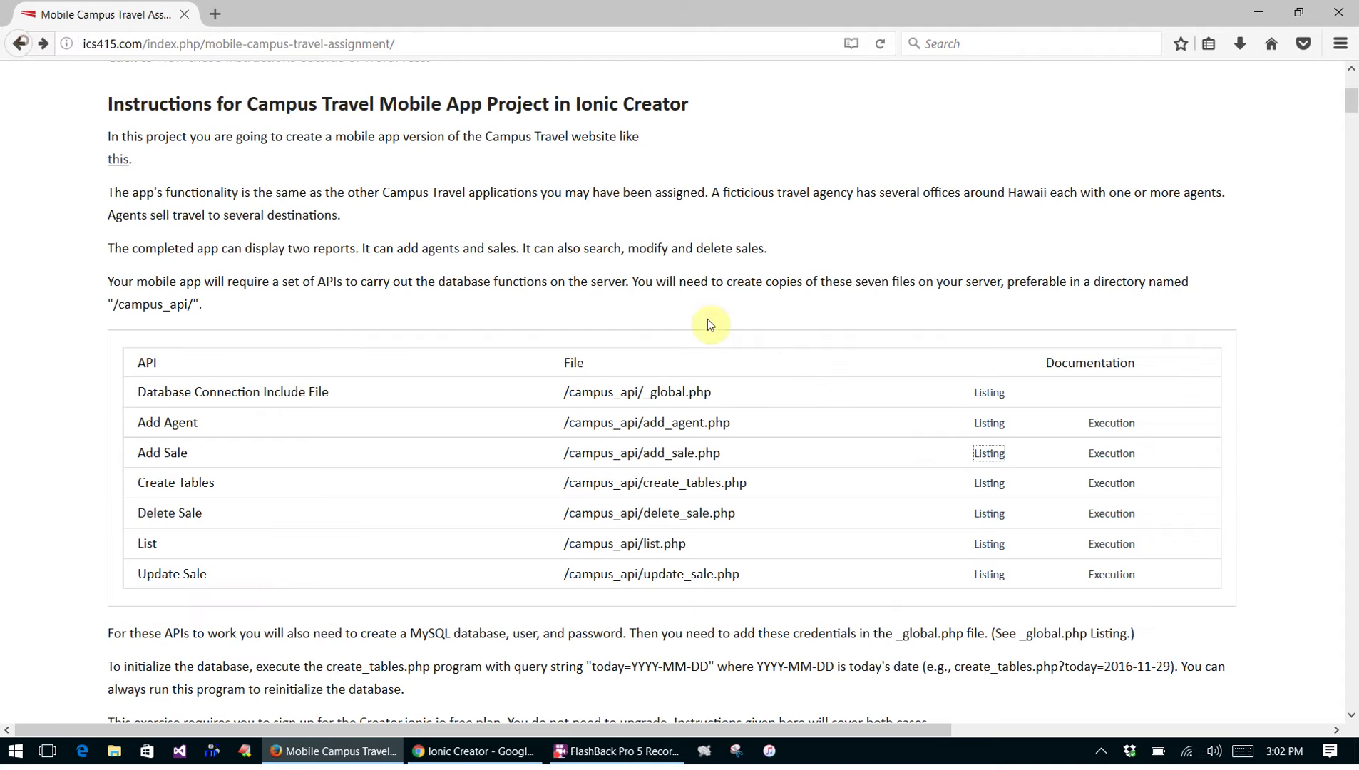
Examine the table definitions and sample data in the create_tables.php listing, and return to the assignment page
click(989, 482)
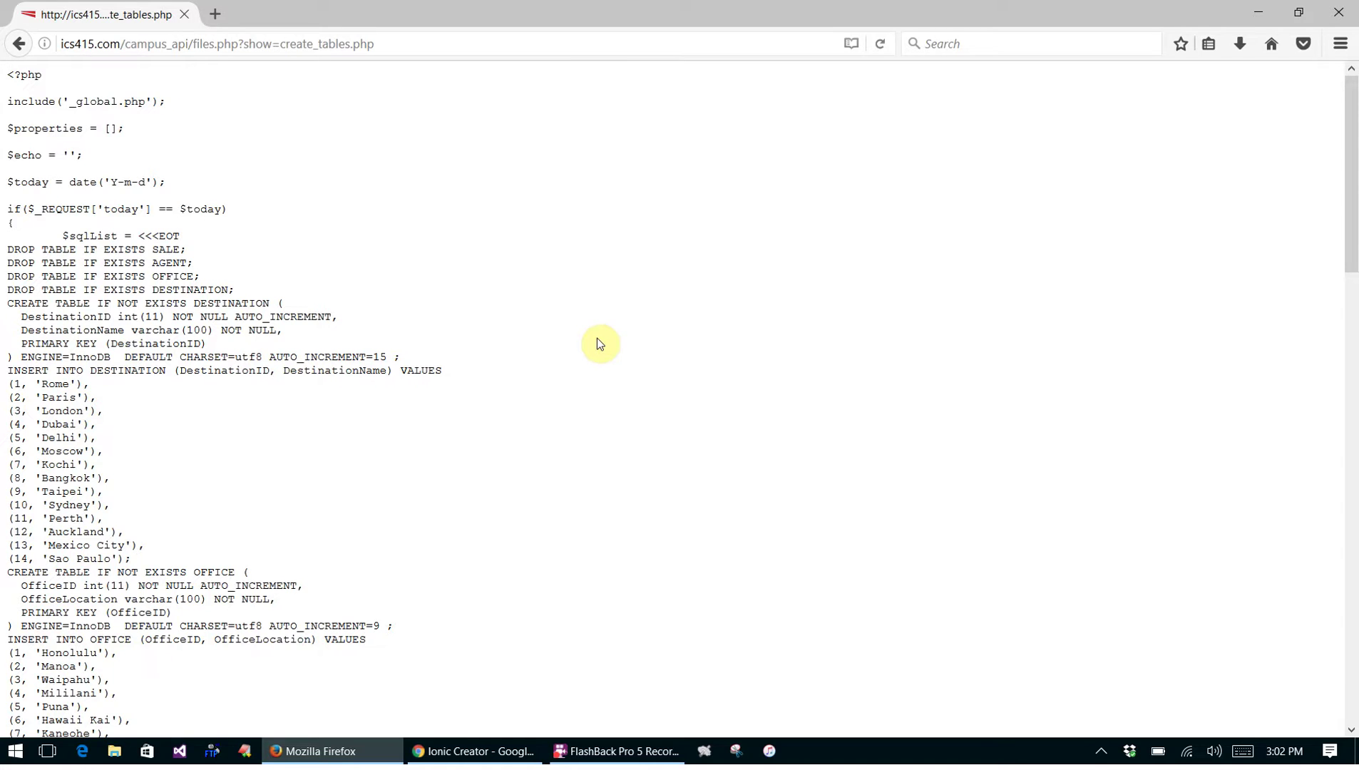
scroll(370, 497, down, 7)
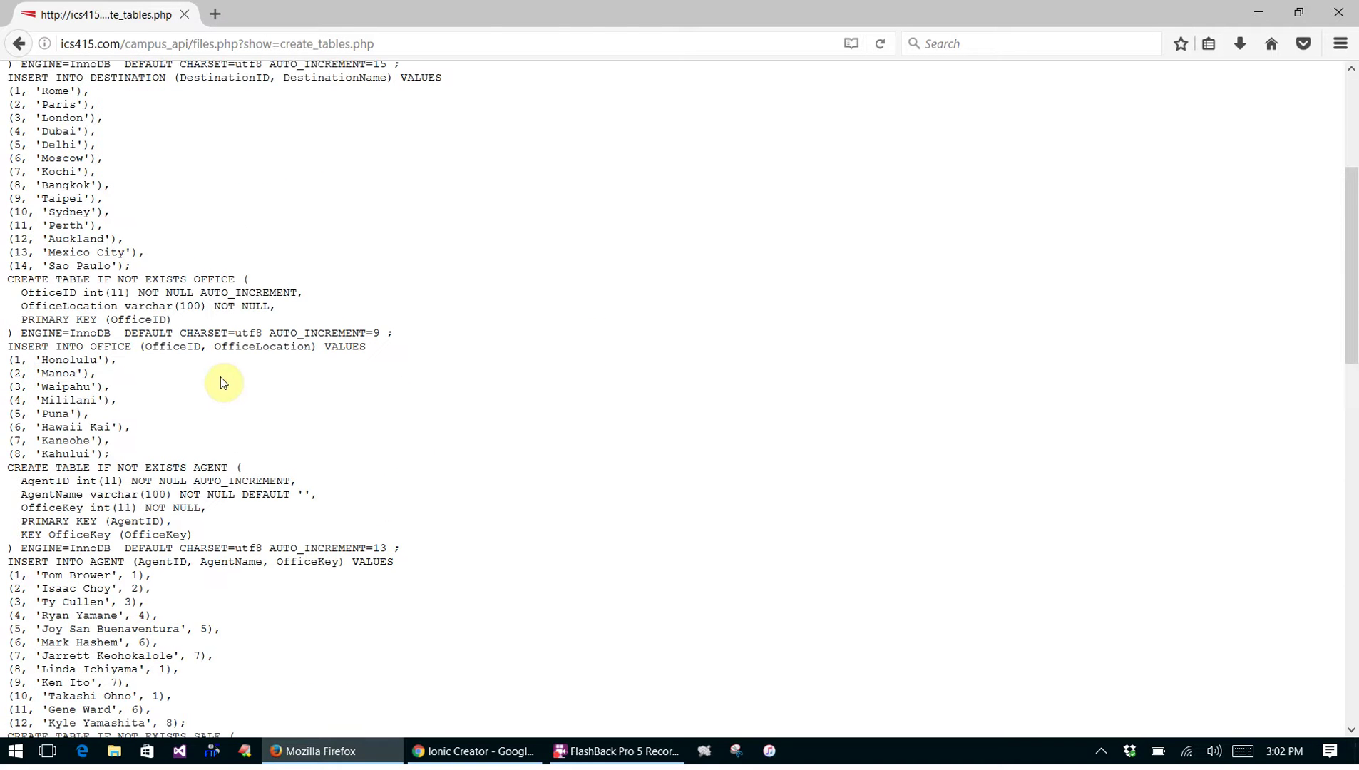
scroll(203, 281, up, 2)
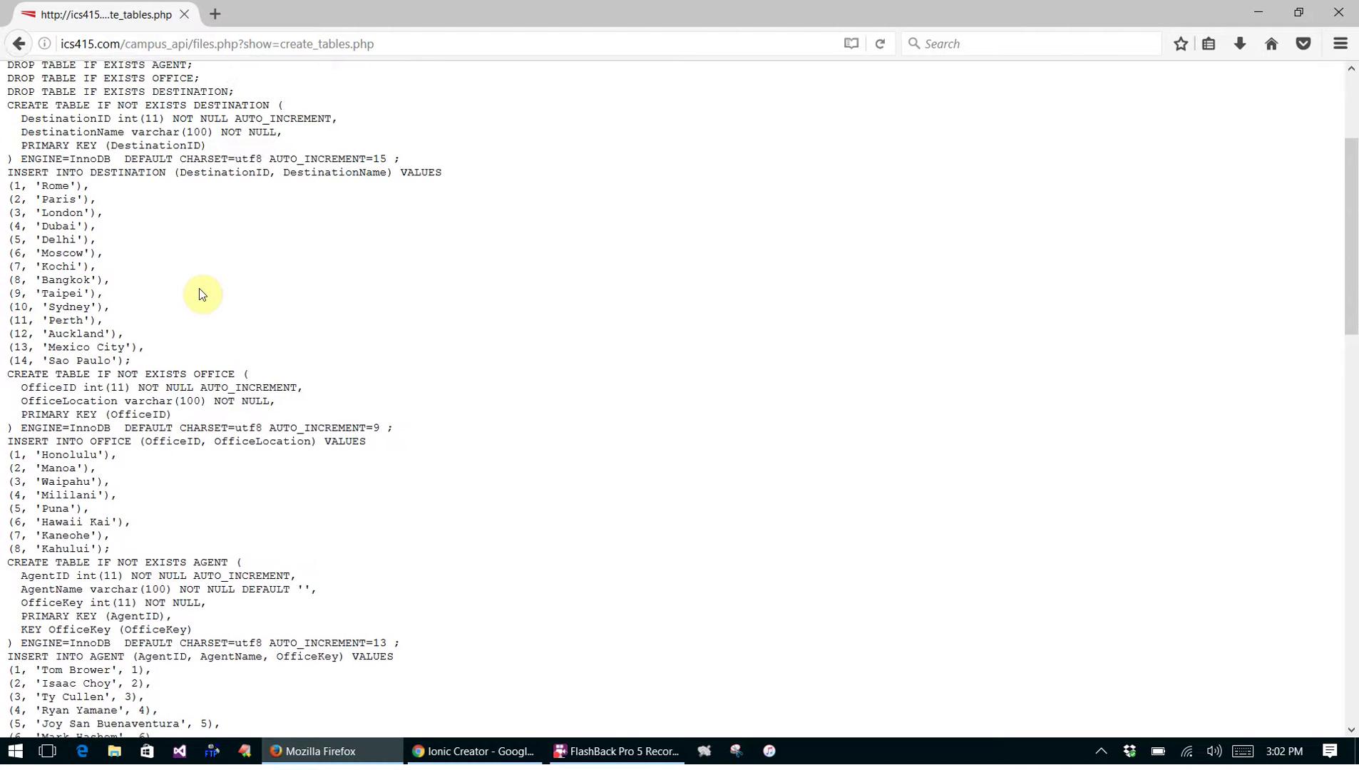
scroll(114, 349, down, 5)
scroll(164, 360, up, 2)
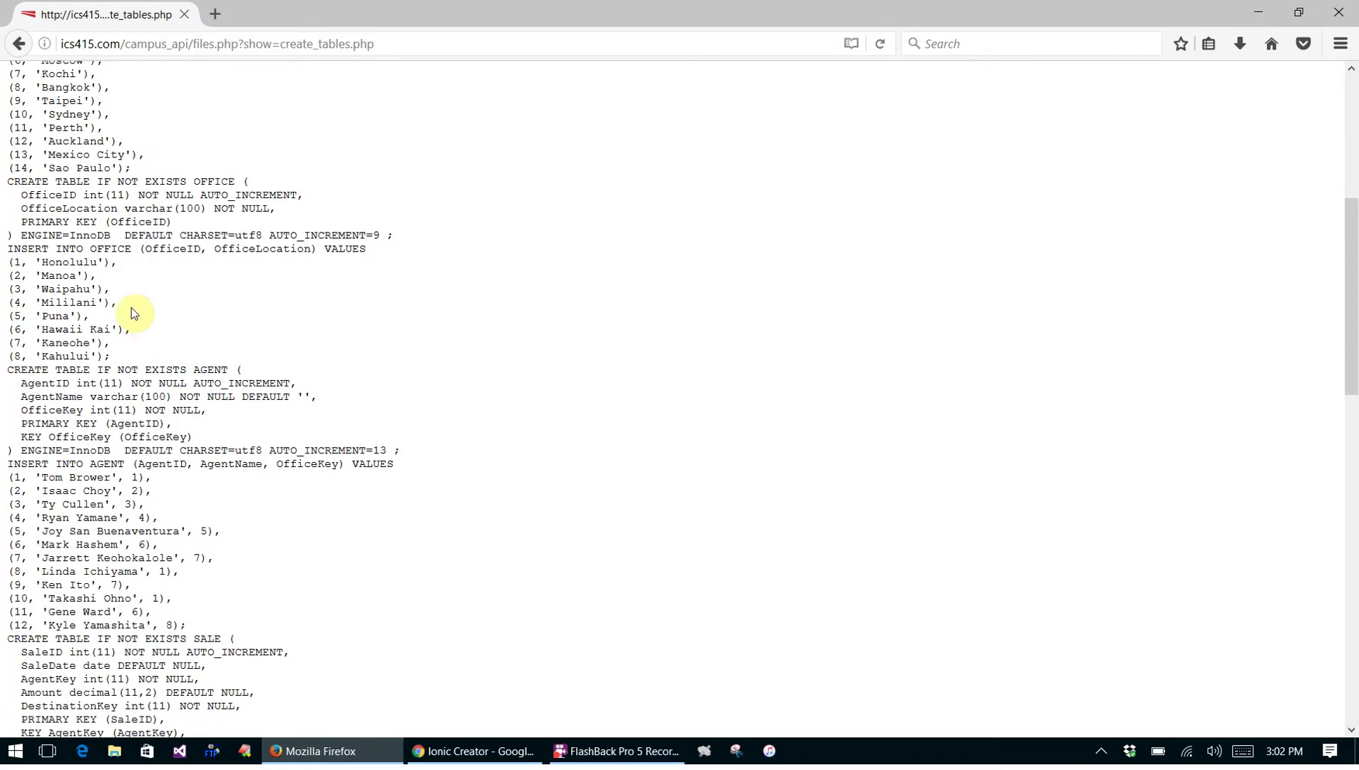
scroll(131, 307, down, 3)
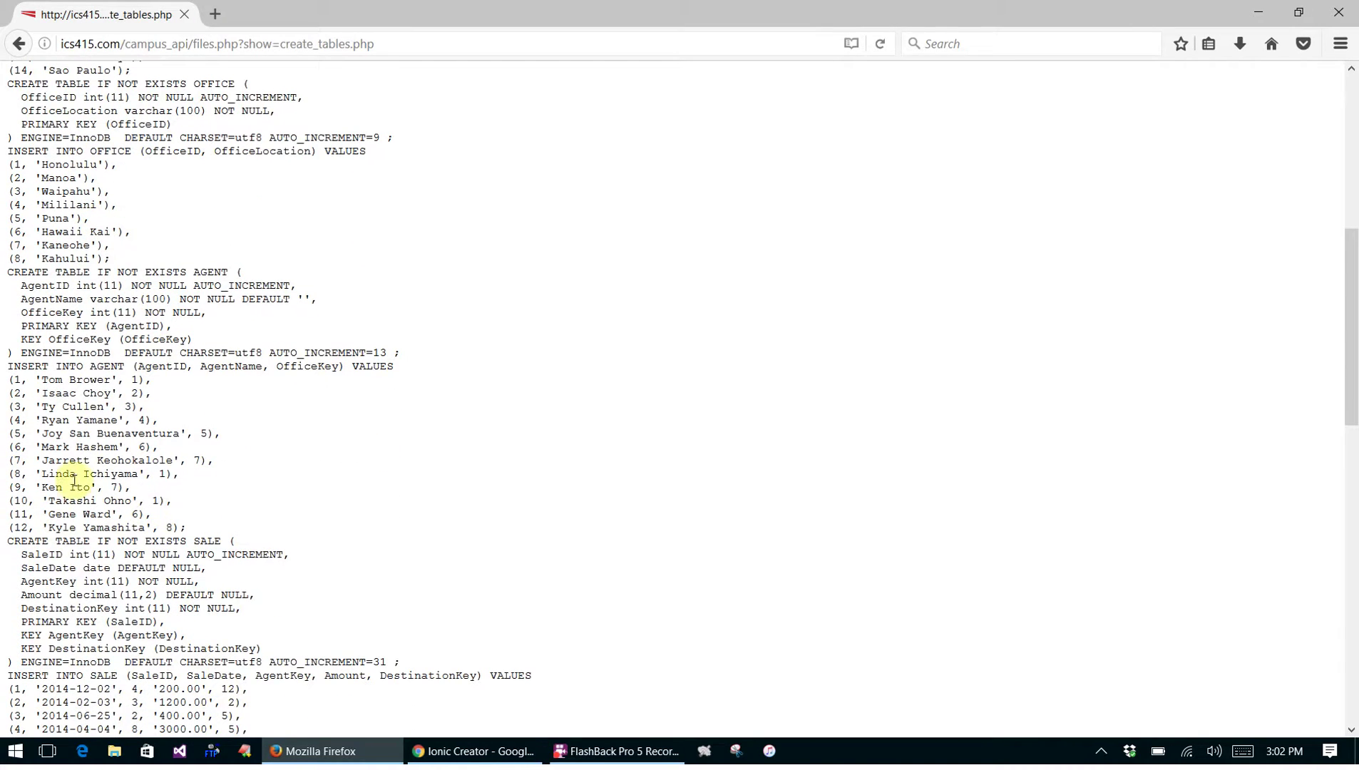
scroll(448, 579, down, 5)
scroll(449, 574, up, 10)
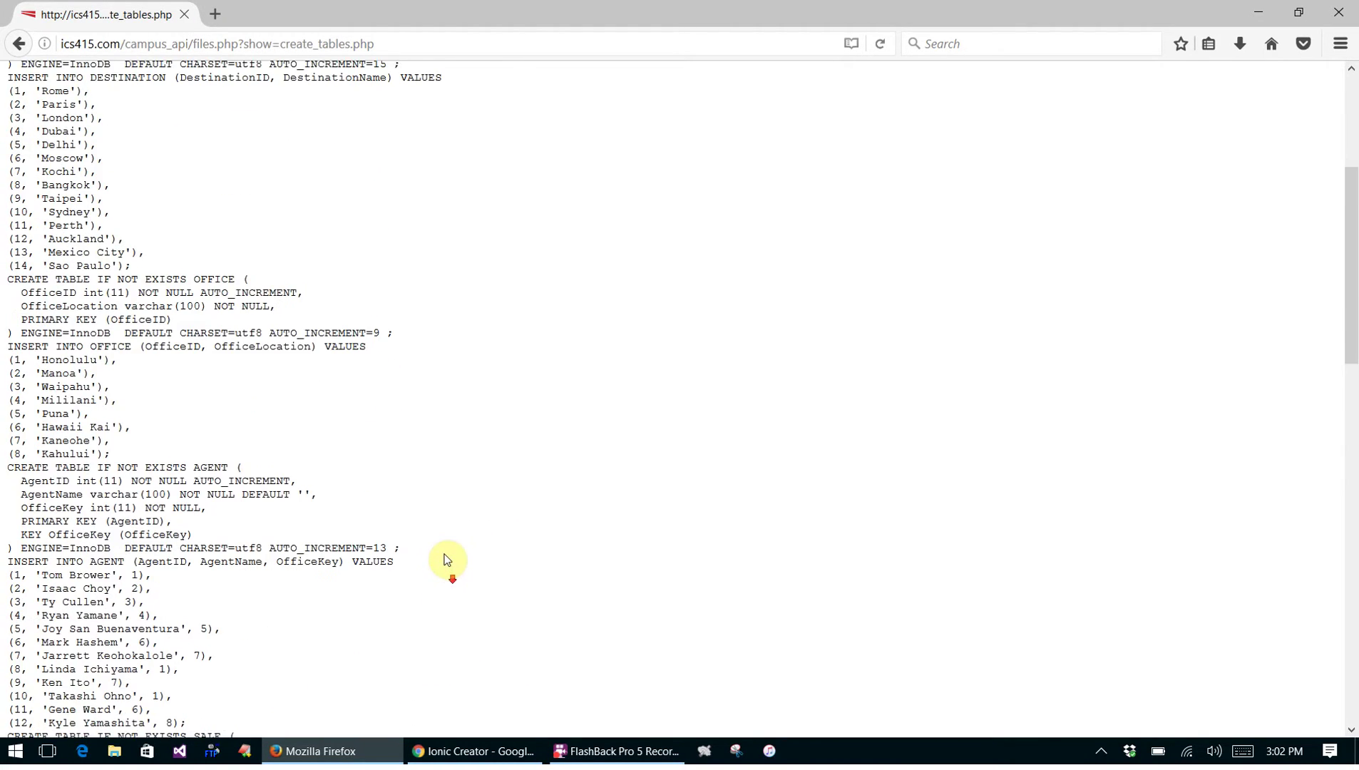
scroll(453, 555, down, 15)
scroll(448, 546, up, 9)
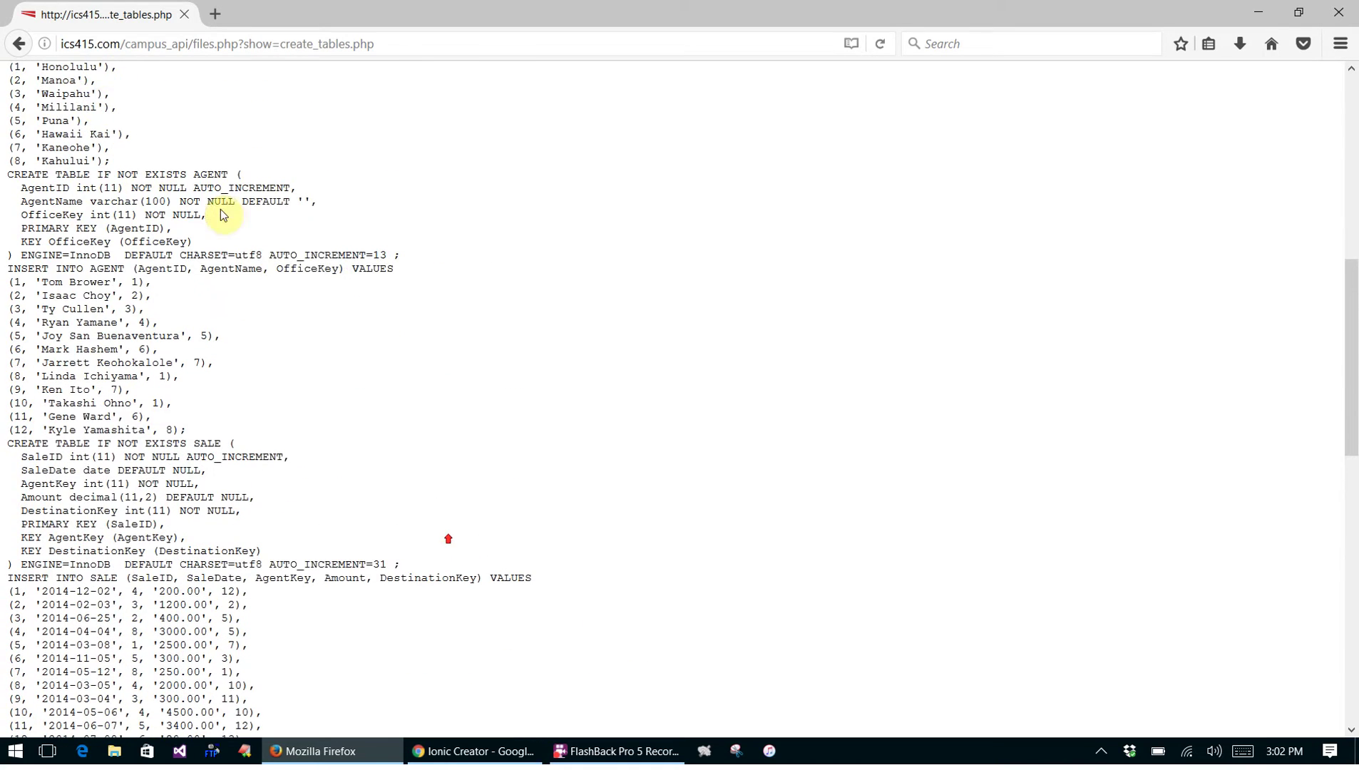
click(10, 45)
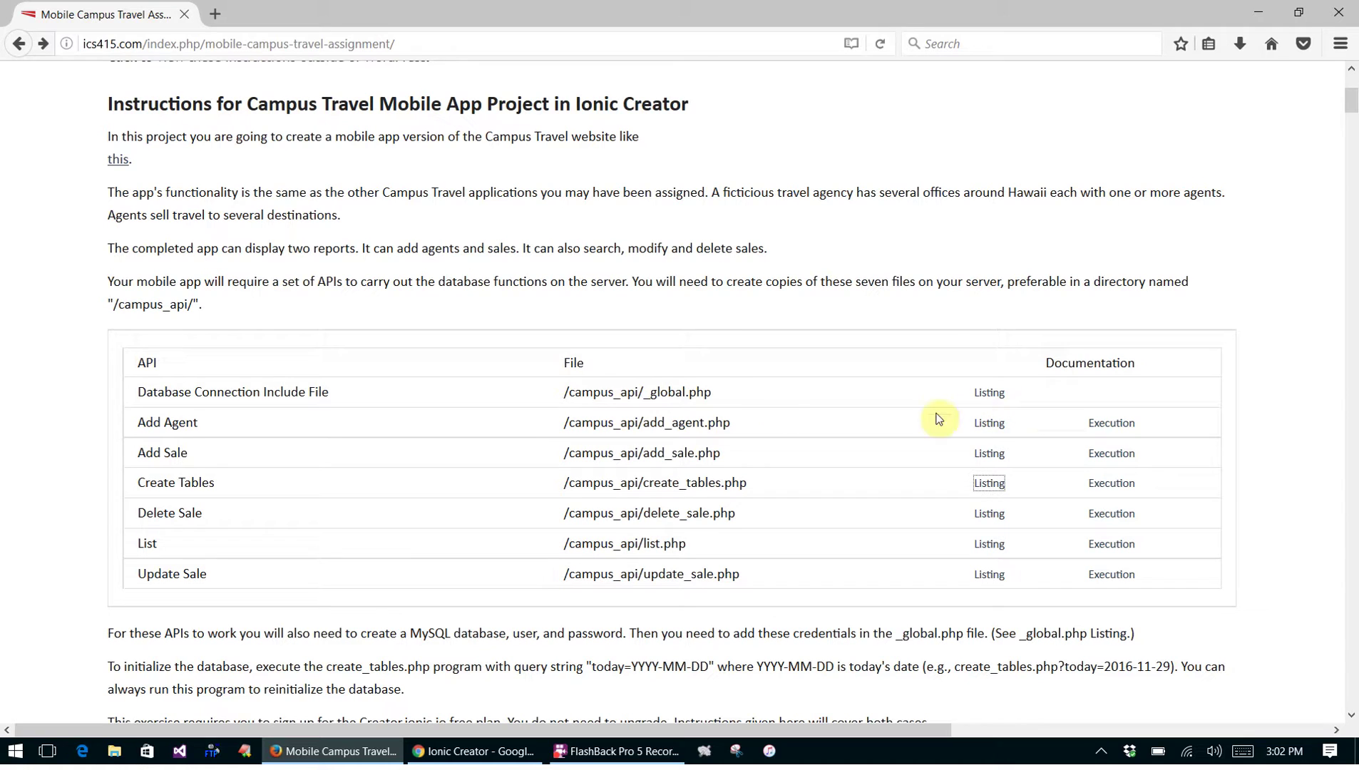
Check the database name, user and password placeholders in the _global.php listing, and return to the assignment page
click(989, 392)
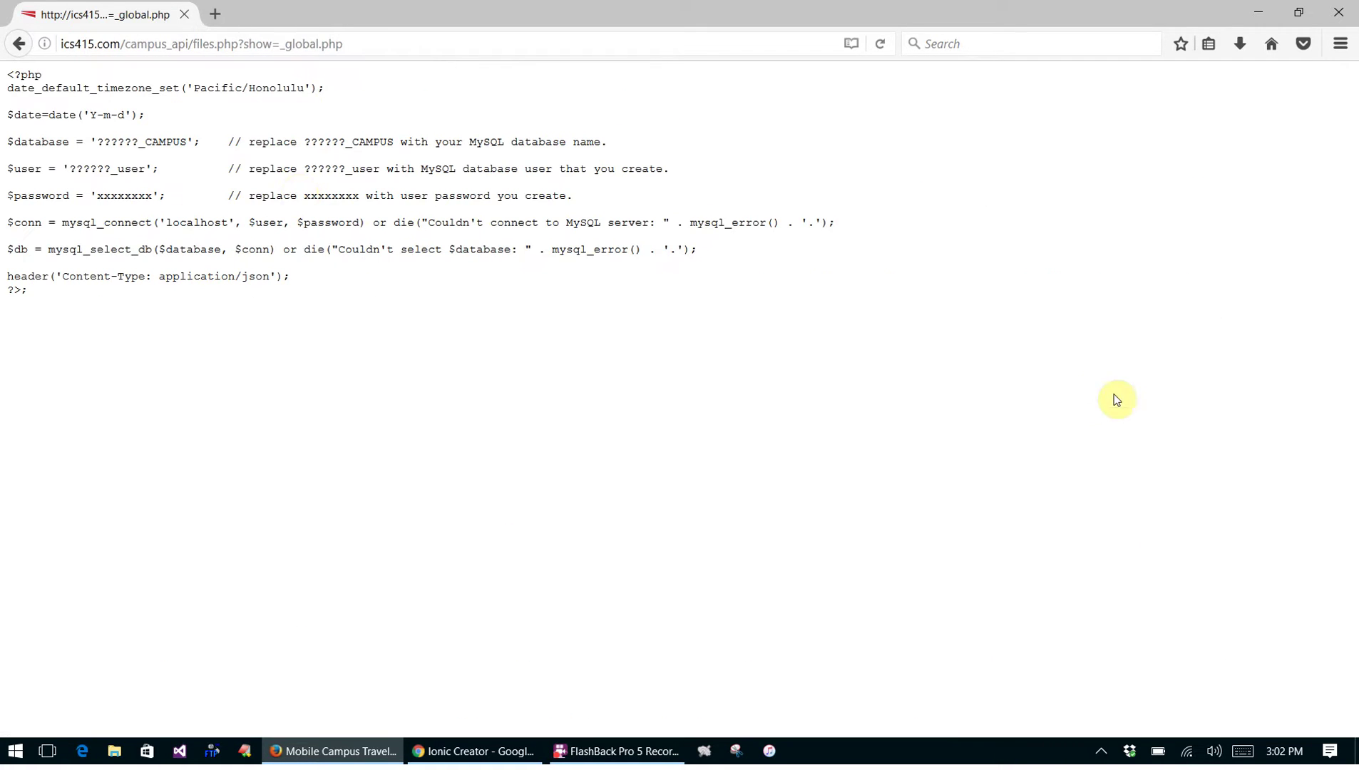
drag(107, 136, 132, 170)
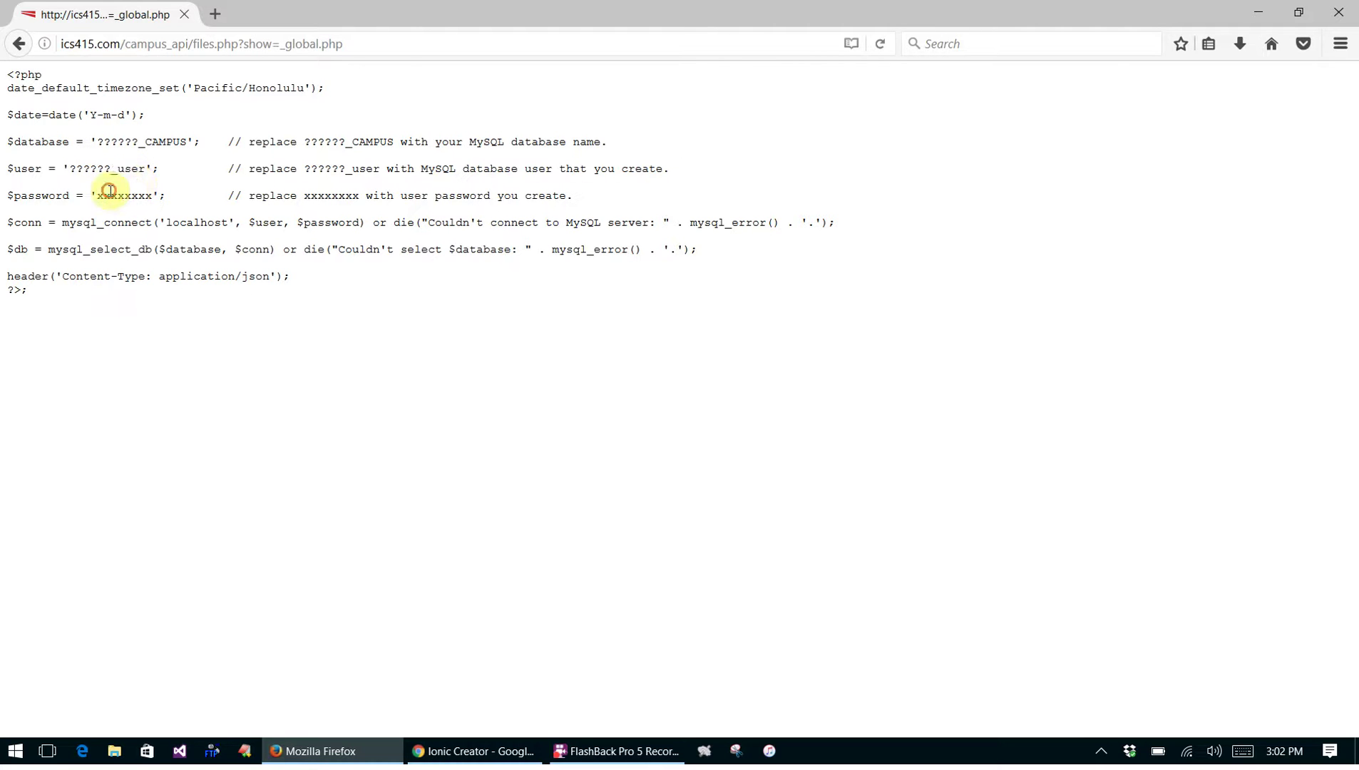
click(20, 44)
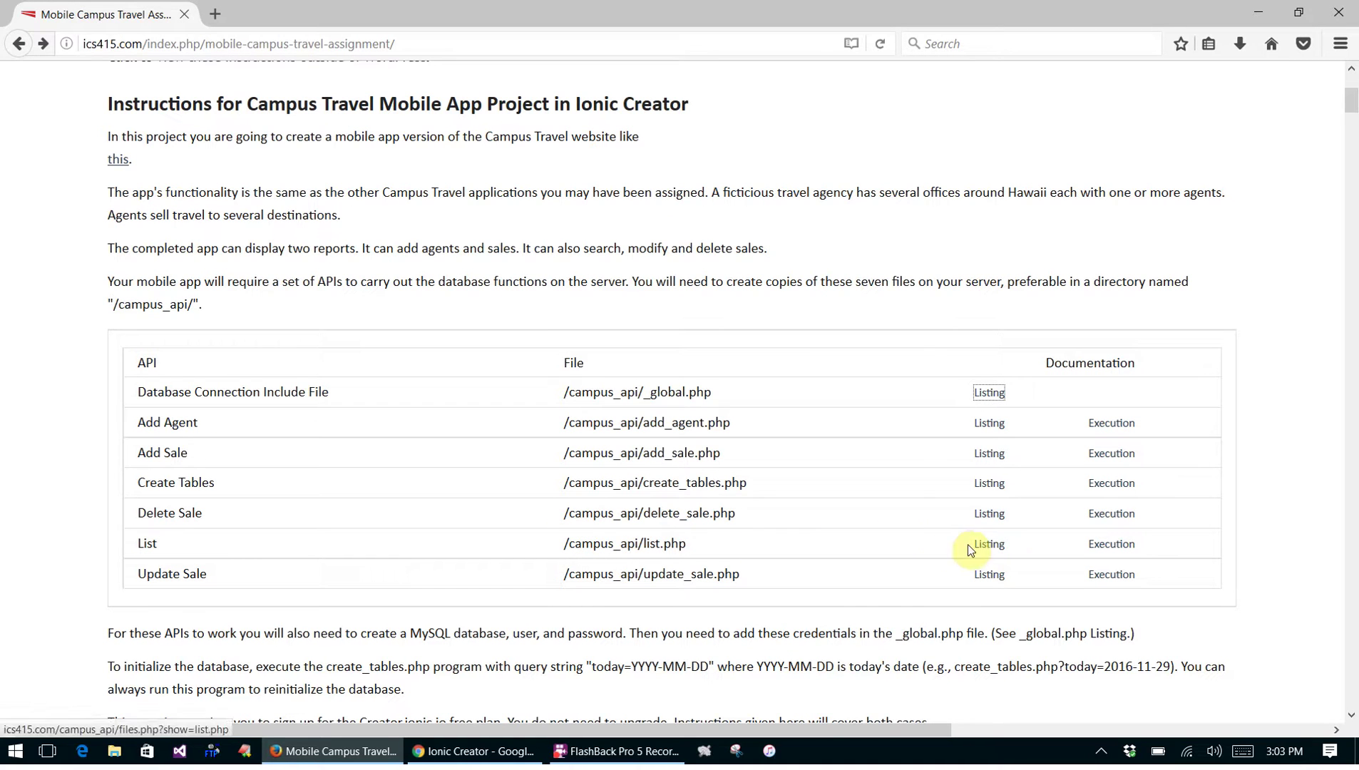
Execute create_tables.php with the query string today=2016-11-29 to initialize the database
click(1134, 487)
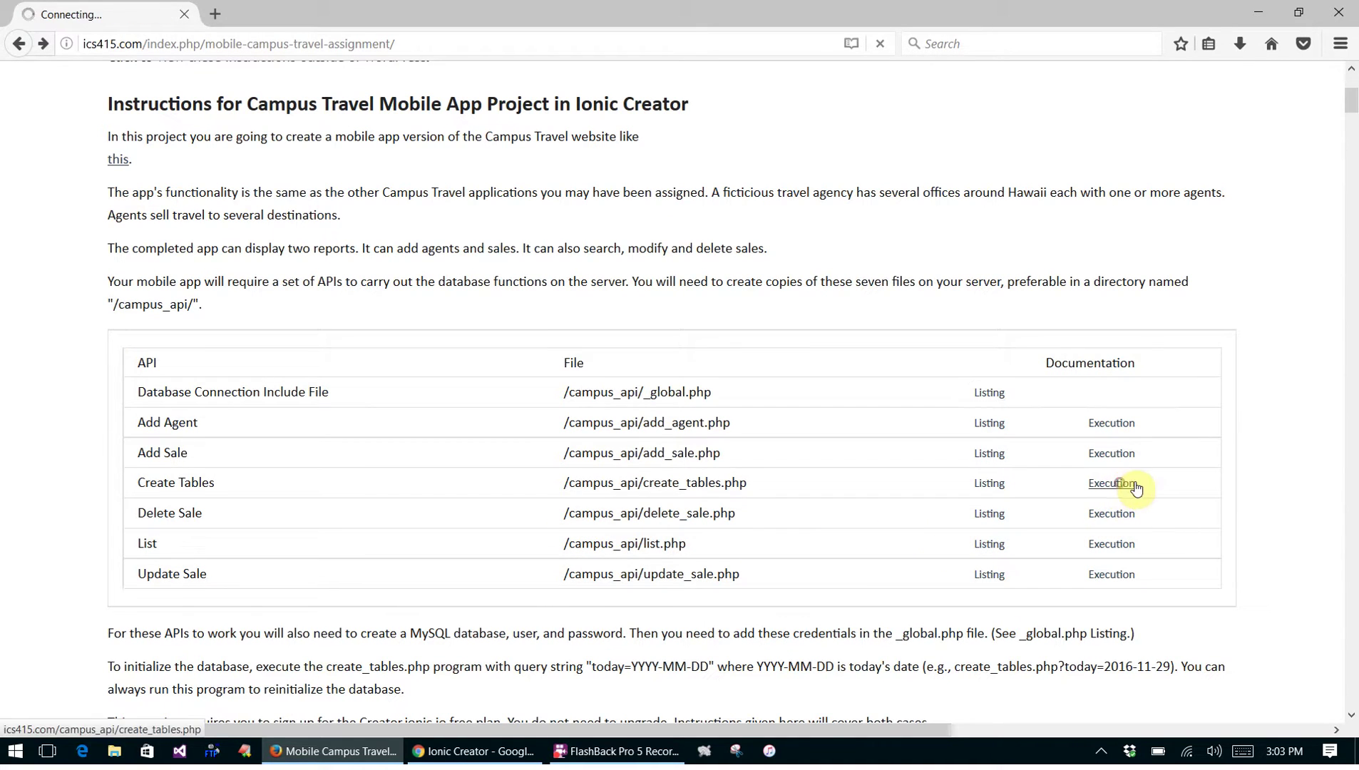
click(315, 45)
click(328, 42)
text(?t)
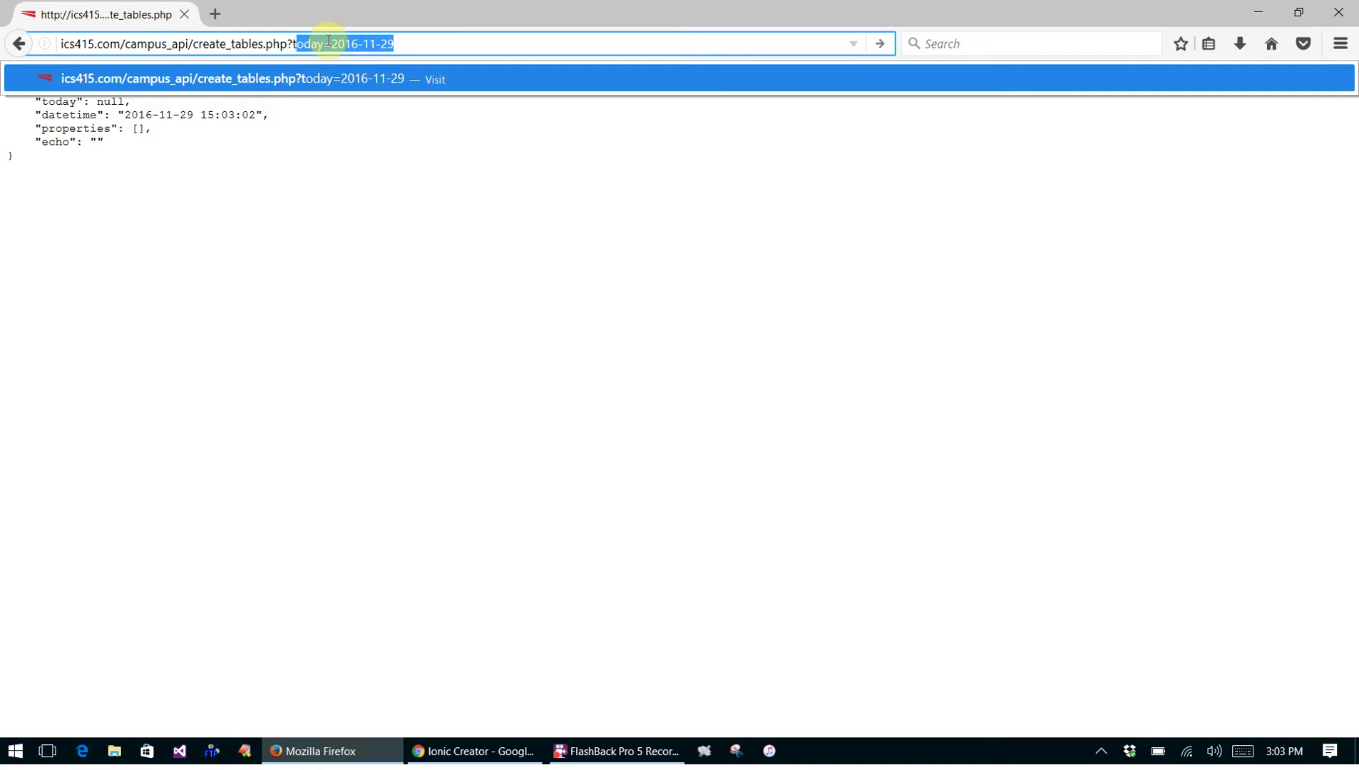
text(ao)
click(431, 44)
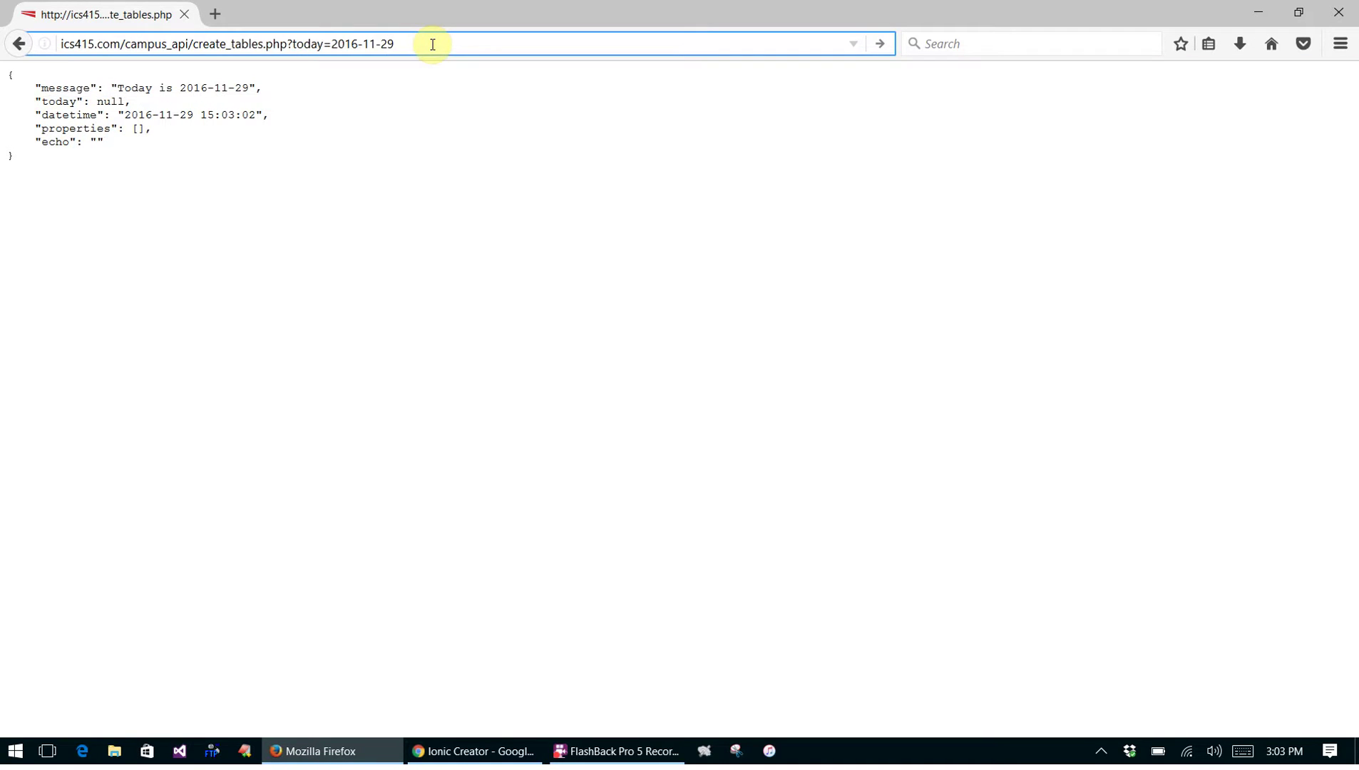
key(Return)
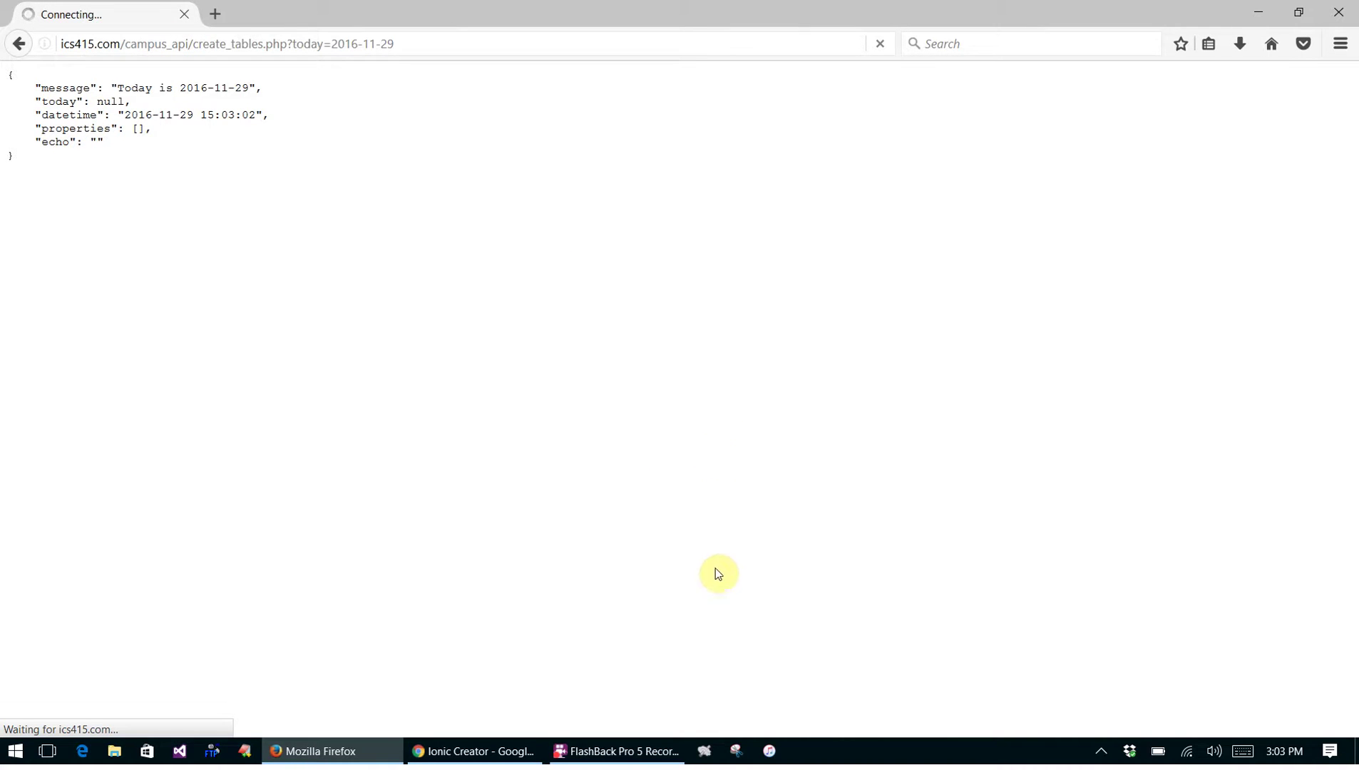
Switch to Ionic Creator in Chrome and create a new project named Campus Travel 300 with the Tabs type
click(501, 752)
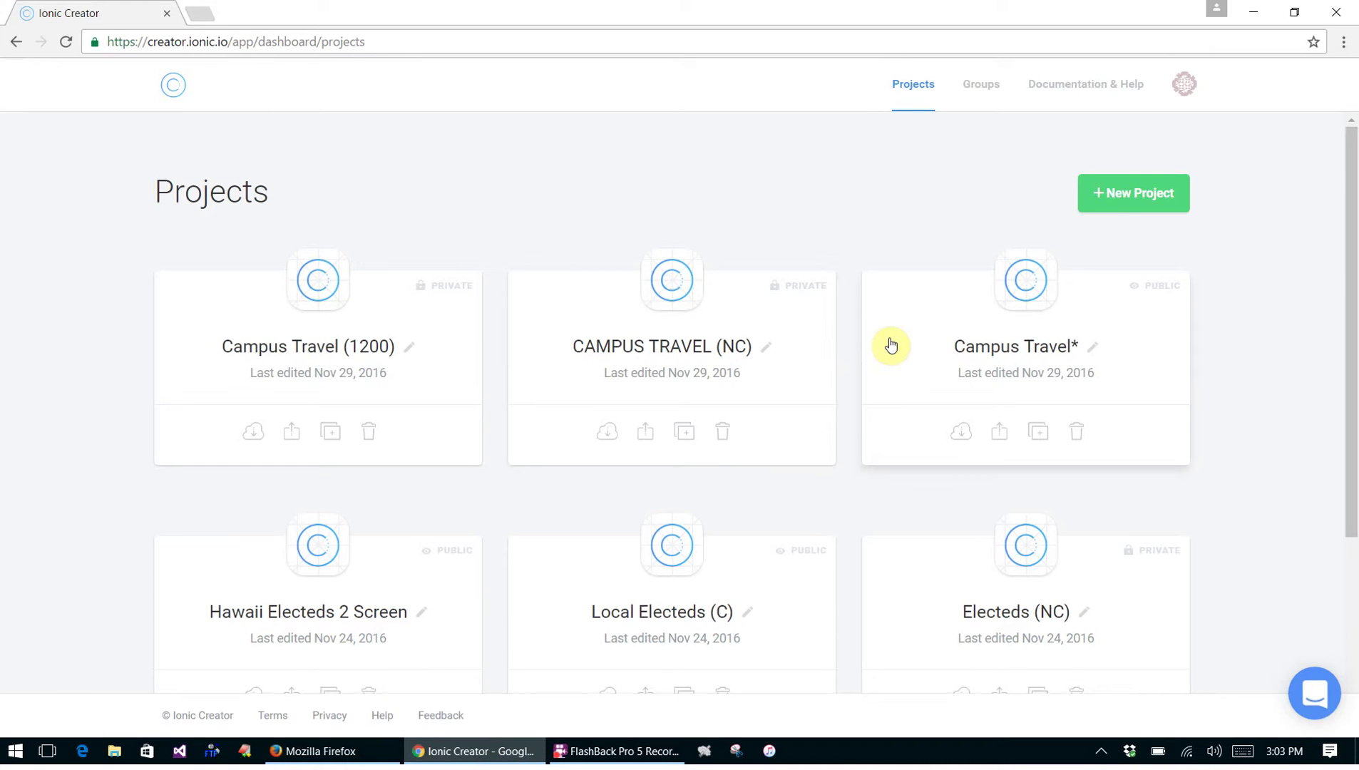
click(1134, 193)
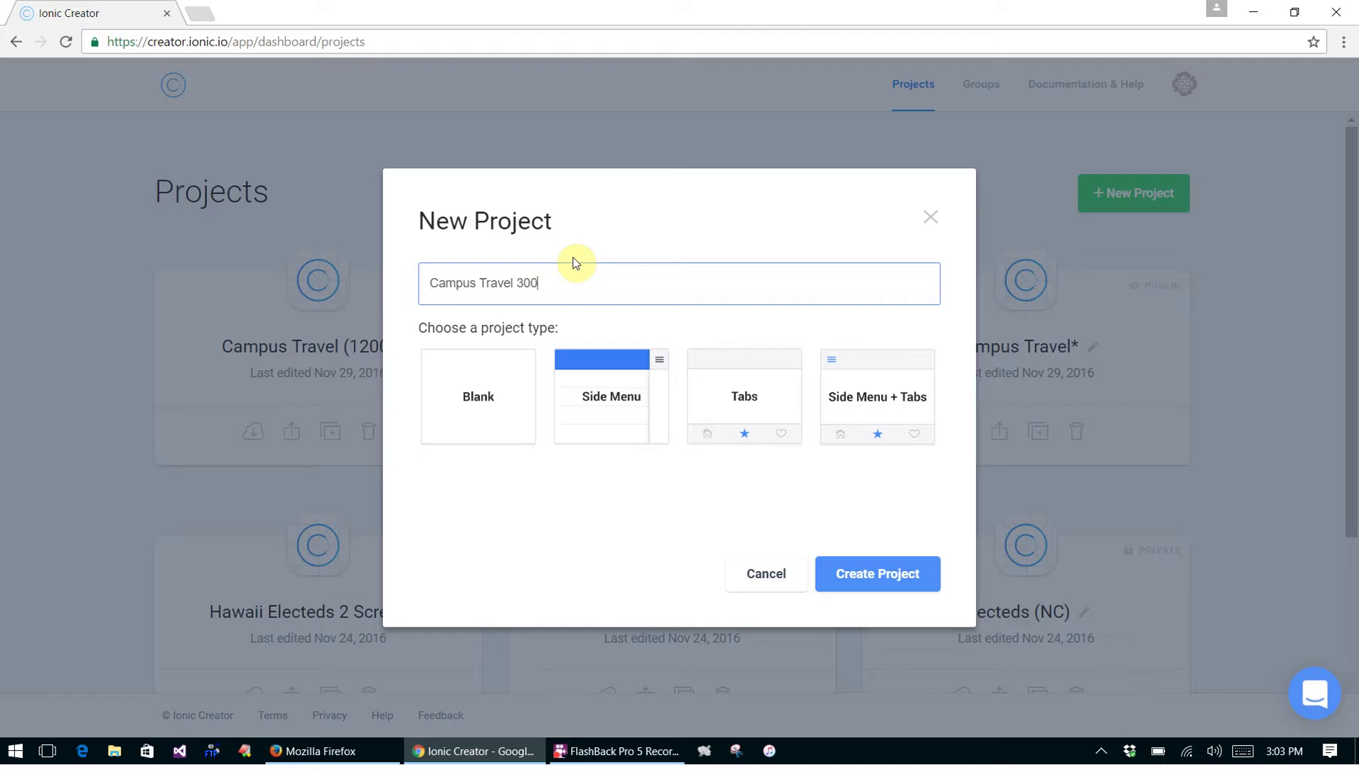
click(752, 412)
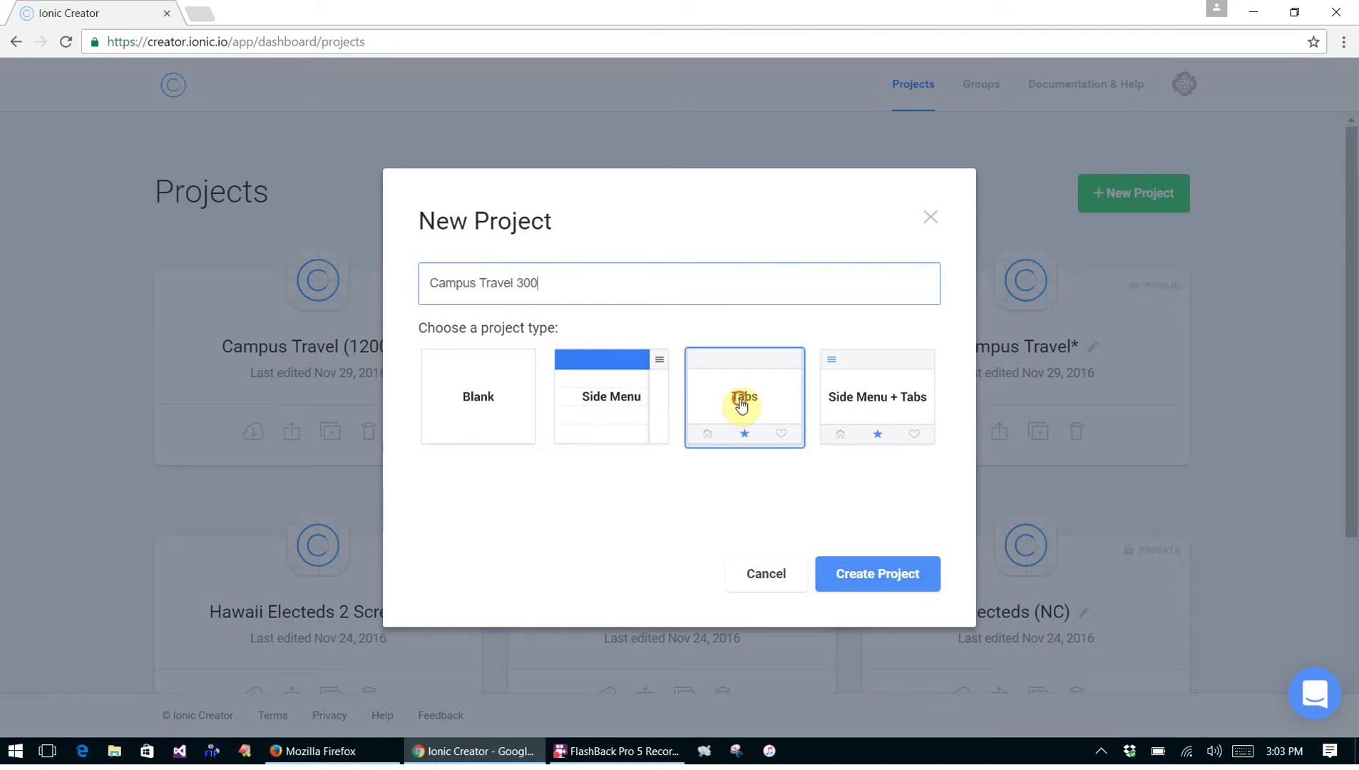
click(741, 405)
click(887, 583)
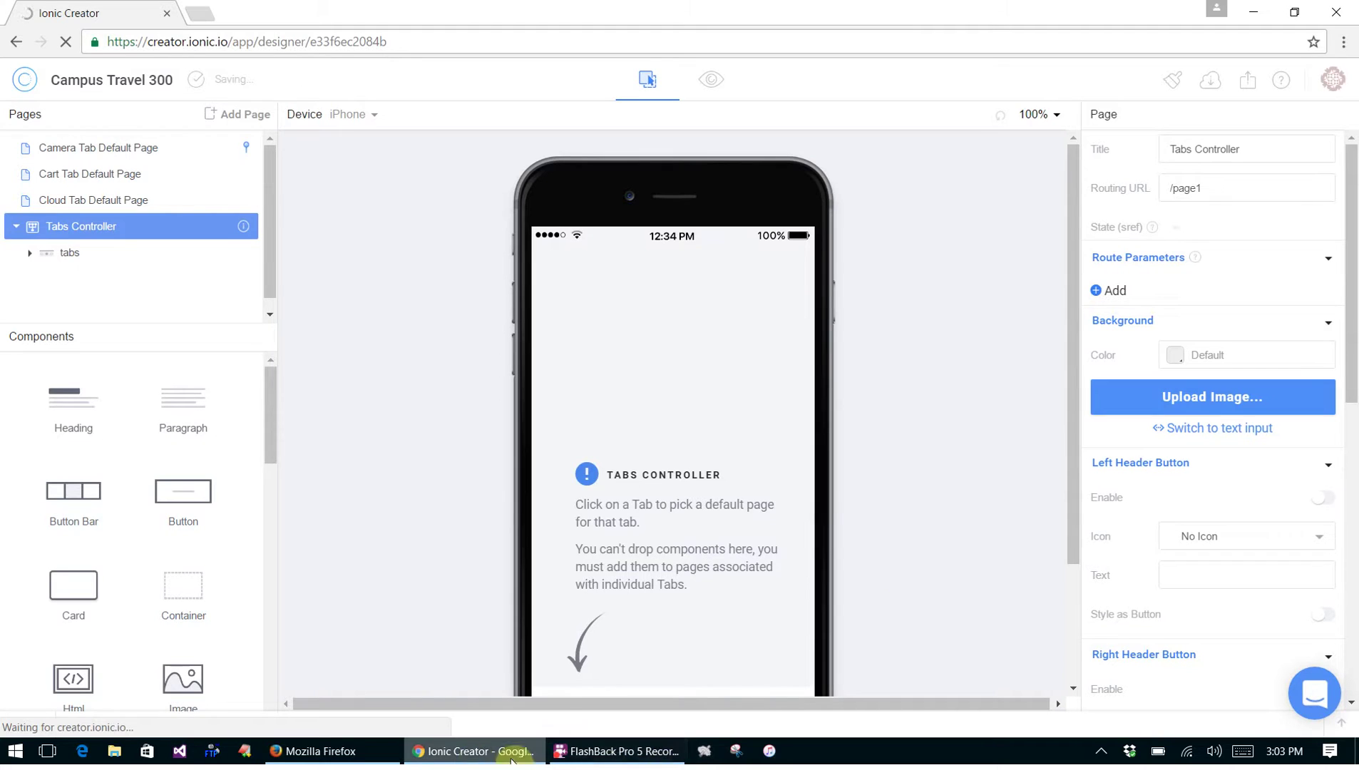
Switch back to Firefox, review the create_tables.php output for each table, and return to the assignment page
mouse_move(470, 758)
click(293, 751)
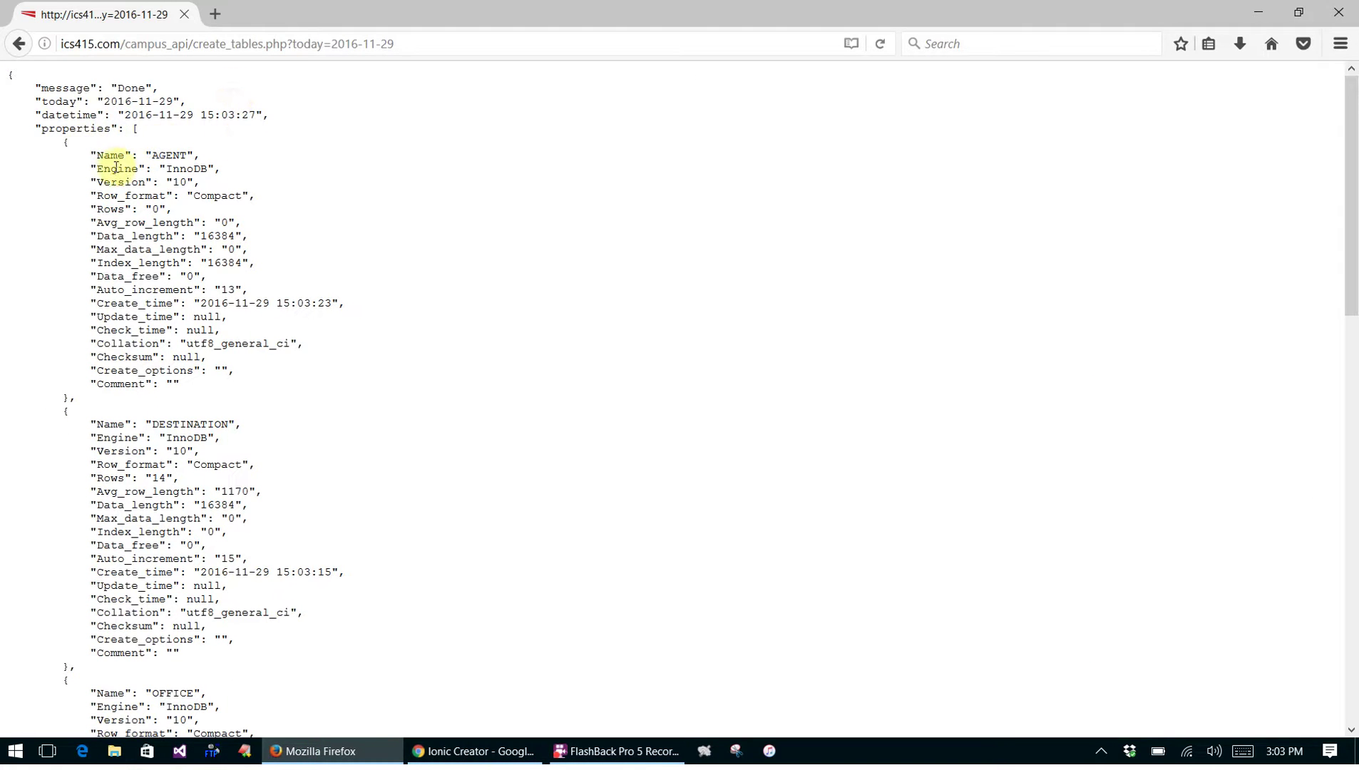
scroll(76, 135, down, 5)
scroll(76, 135, down, 13)
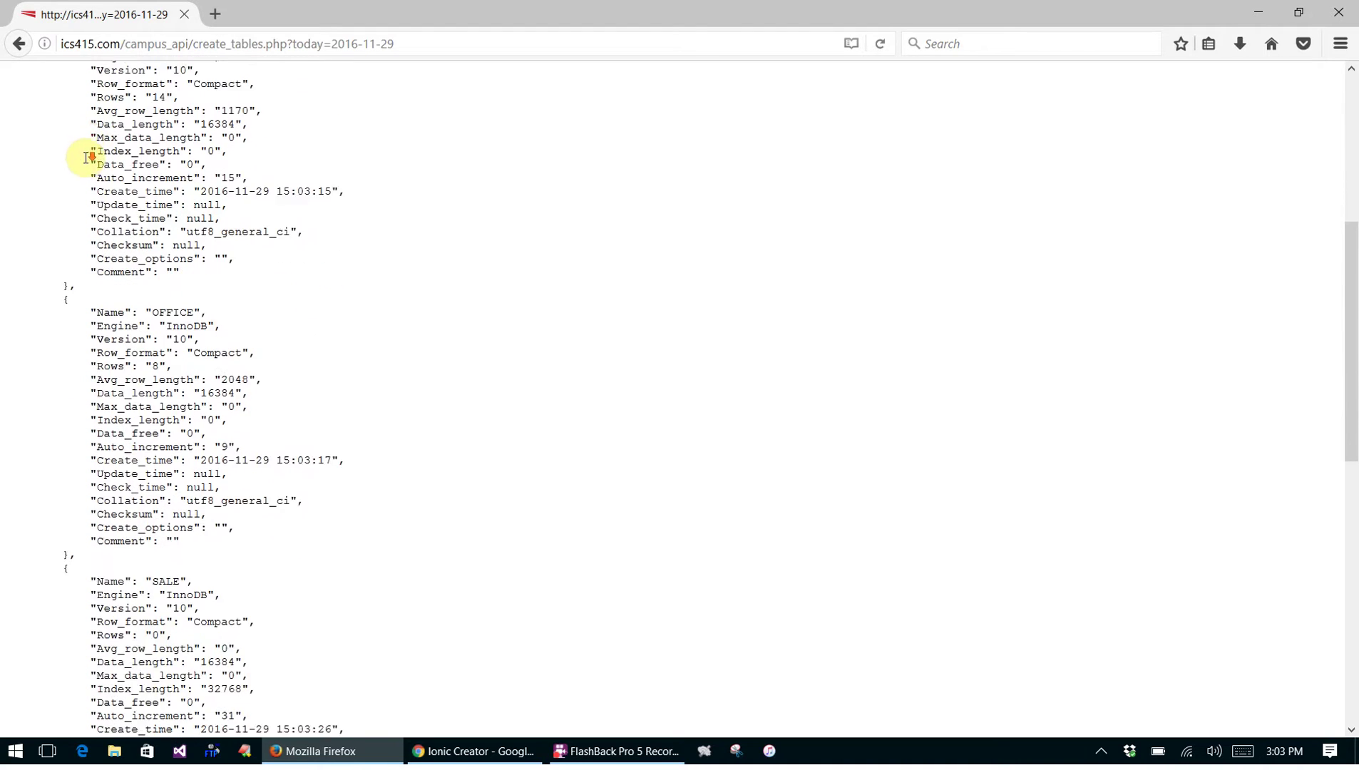
scroll(91, 167, up, 18)
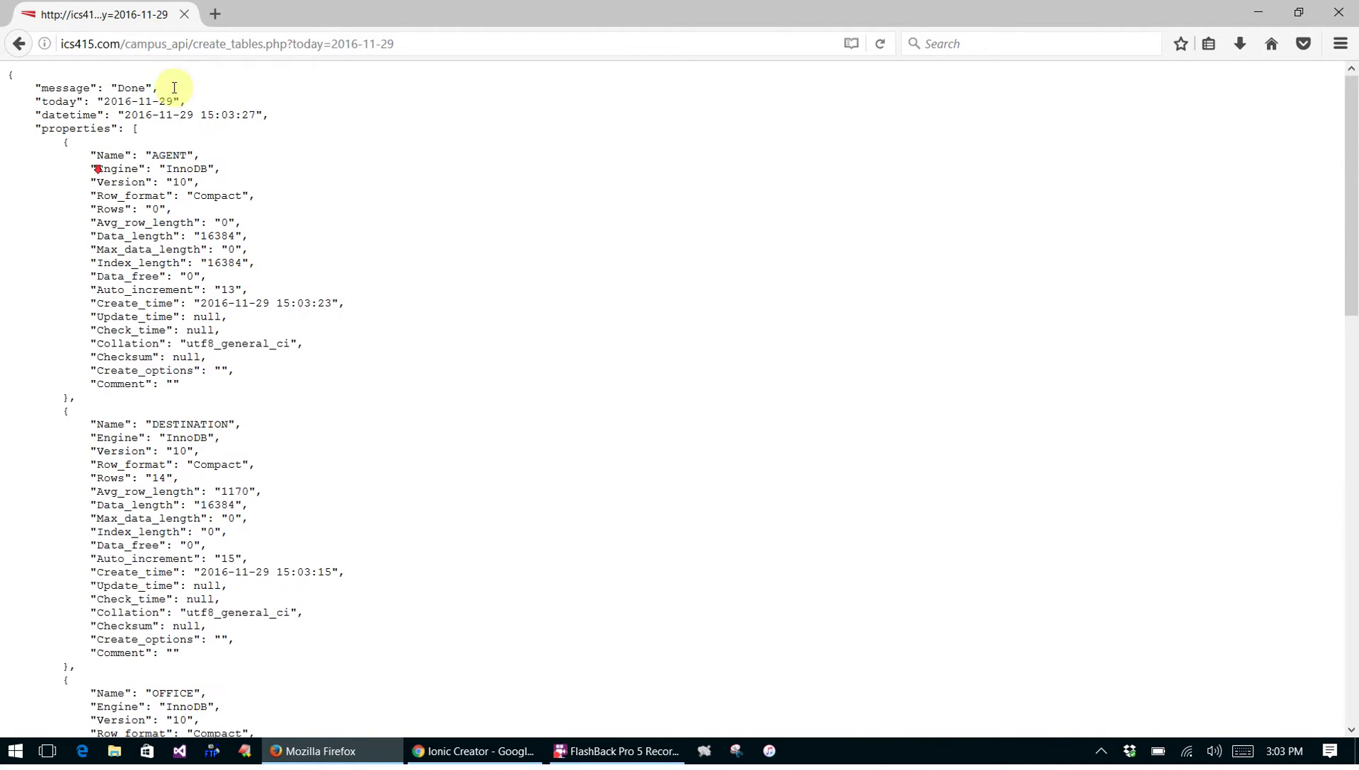
click(16, 43)
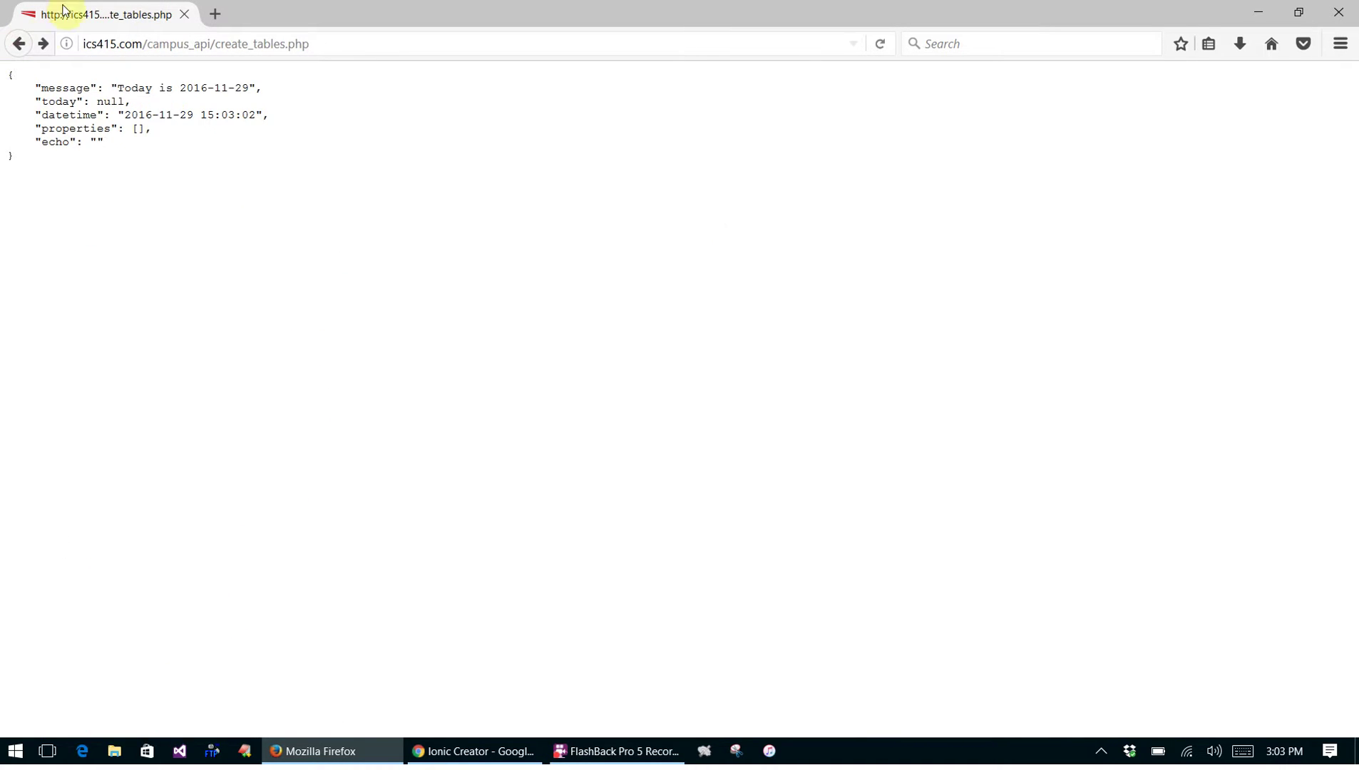
click(17, 44)
Open the assignment instructions outside of WordPress and read the numbered steps for creating the project and changing its existing pages
scroll(610, 260, down, 8)
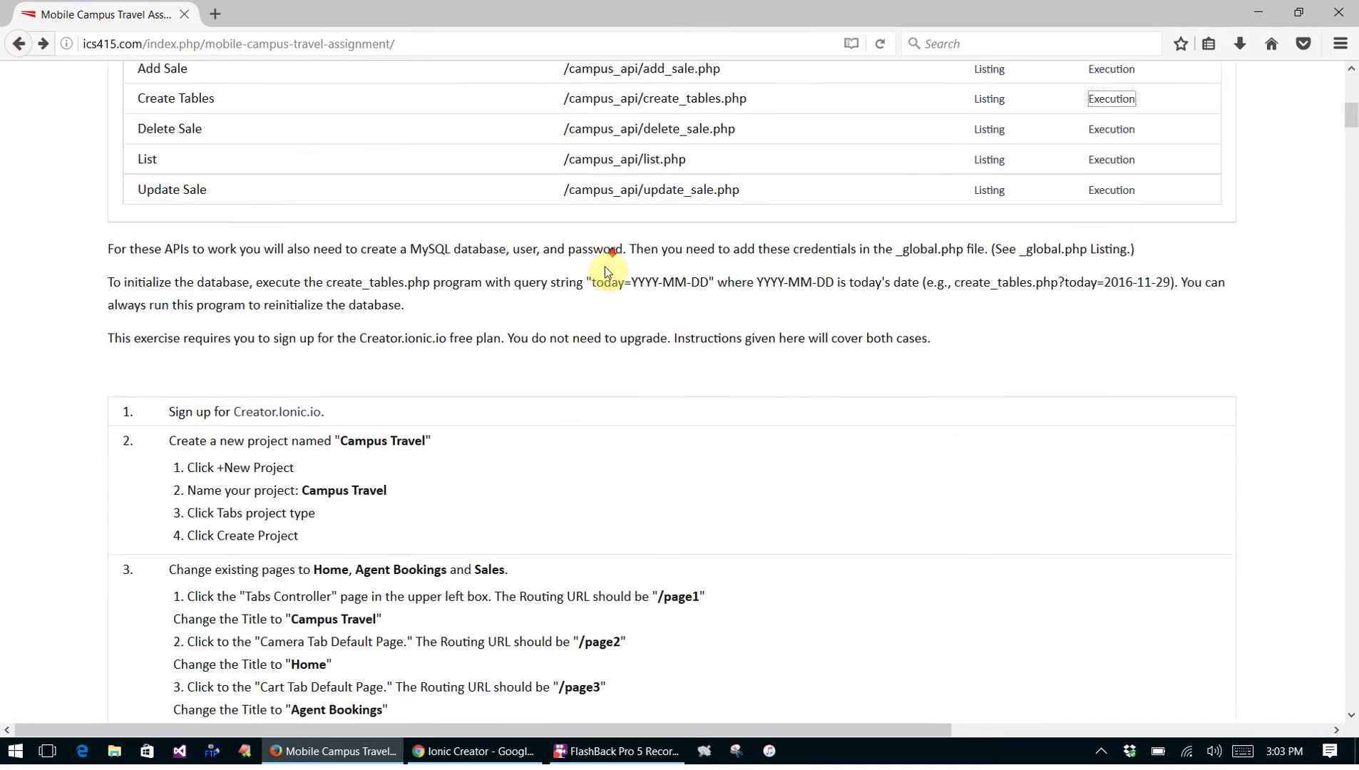
scroll(604, 282, down, 6)
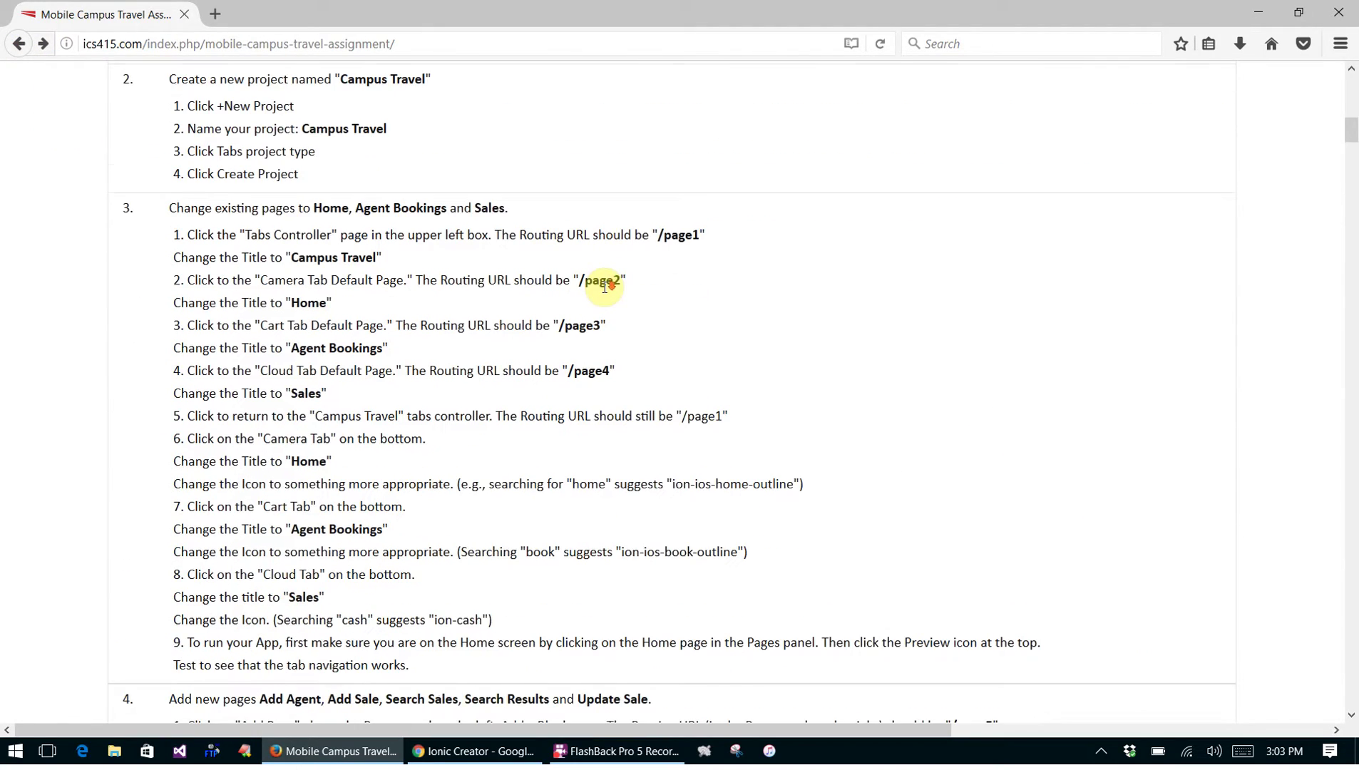
scroll(592, 306, down, 6)
scroll(581, 306, up, 10)
scroll(576, 295, up, 12)
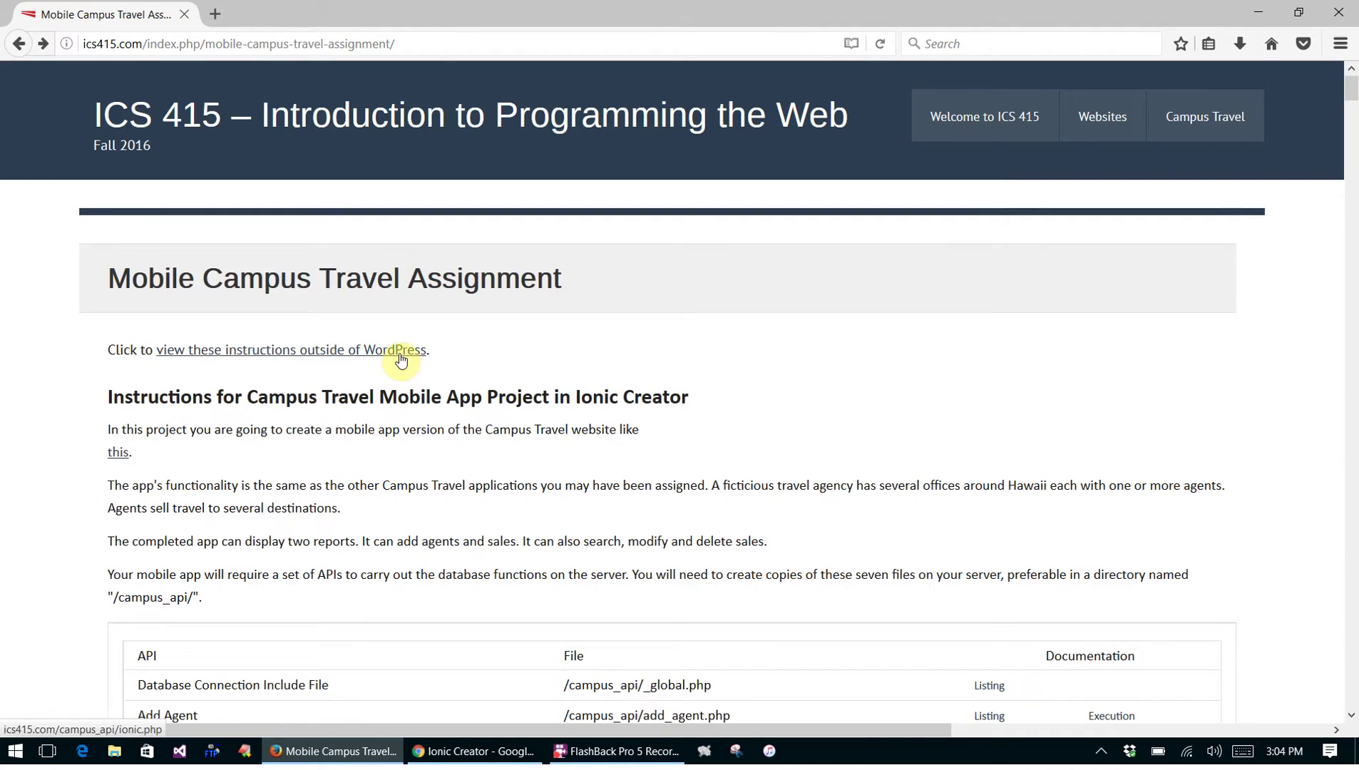
click(400, 350)
scroll(809, 375, down, 3)
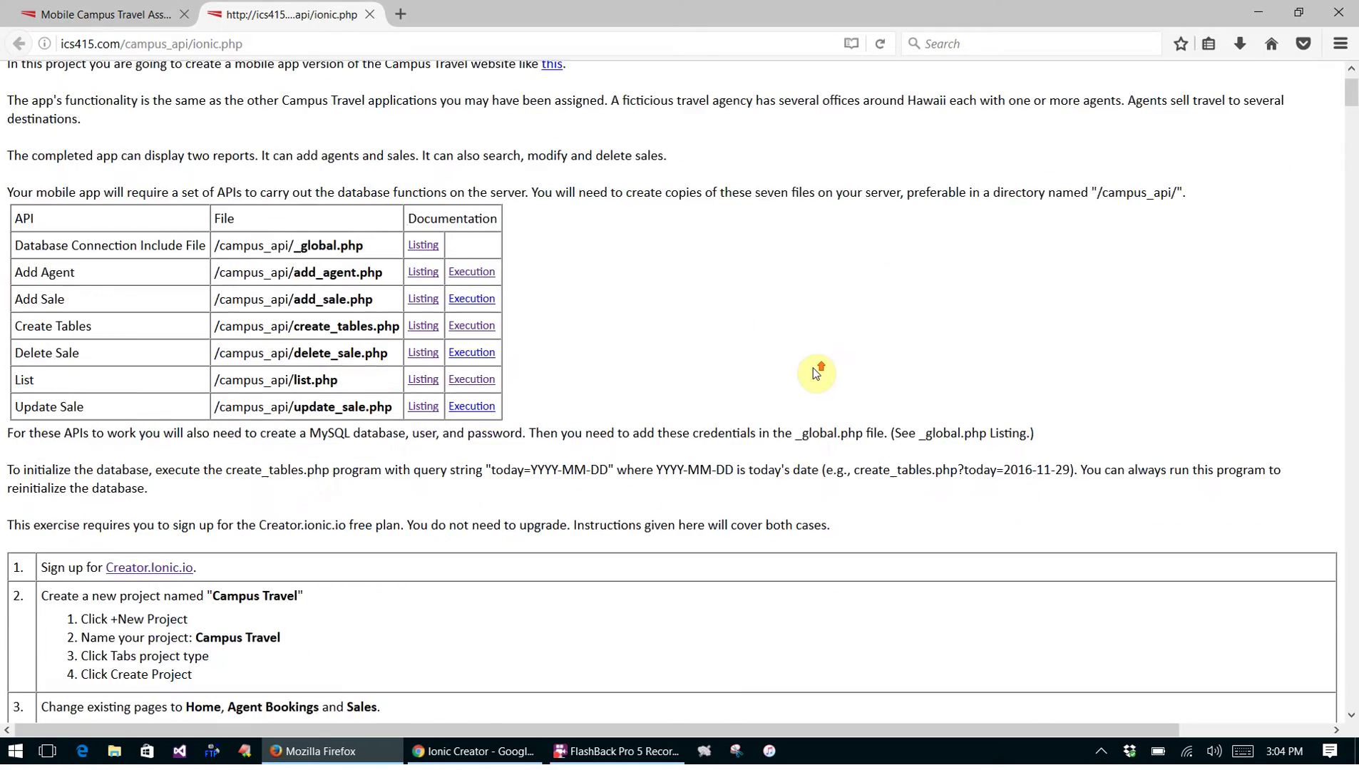
scroll(815, 373, down, 5)
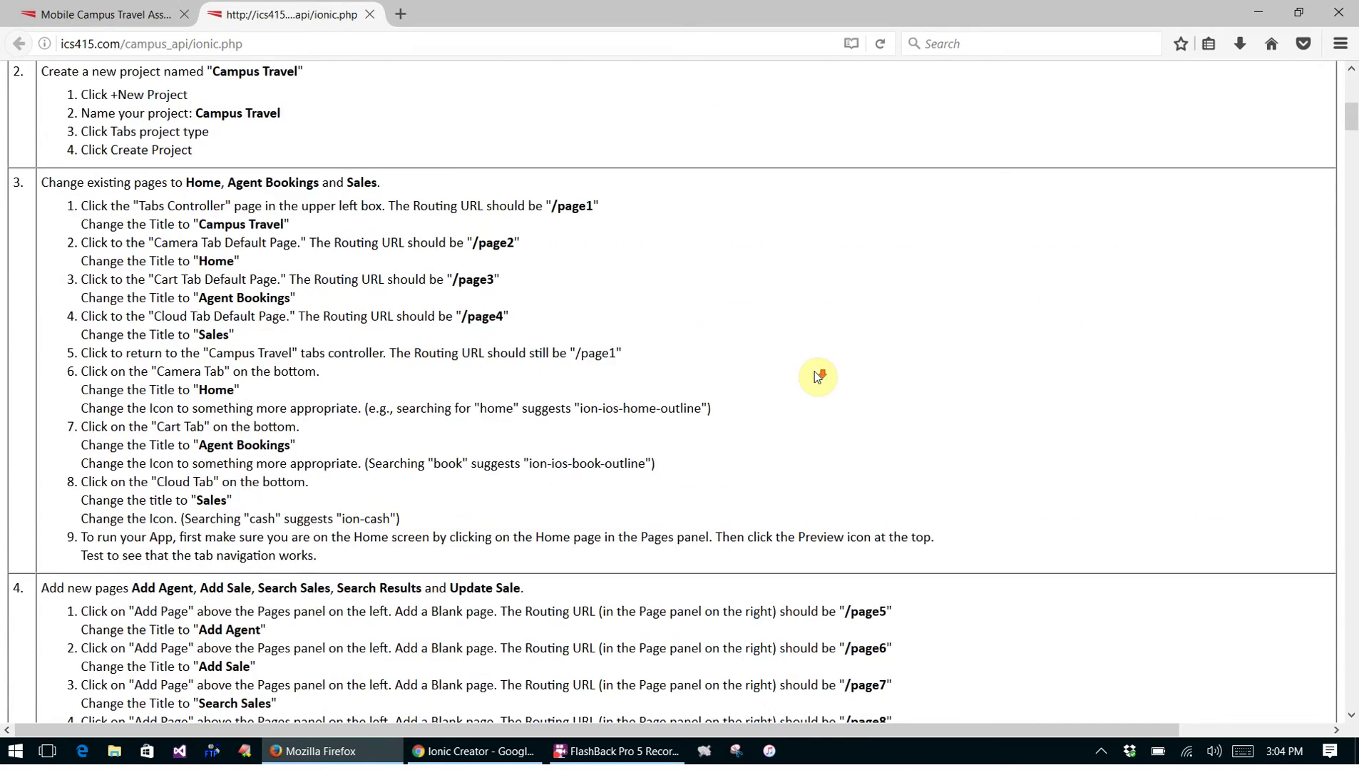
scroll(815, 374, up, 8)
scroll(817, 377, down, 6)
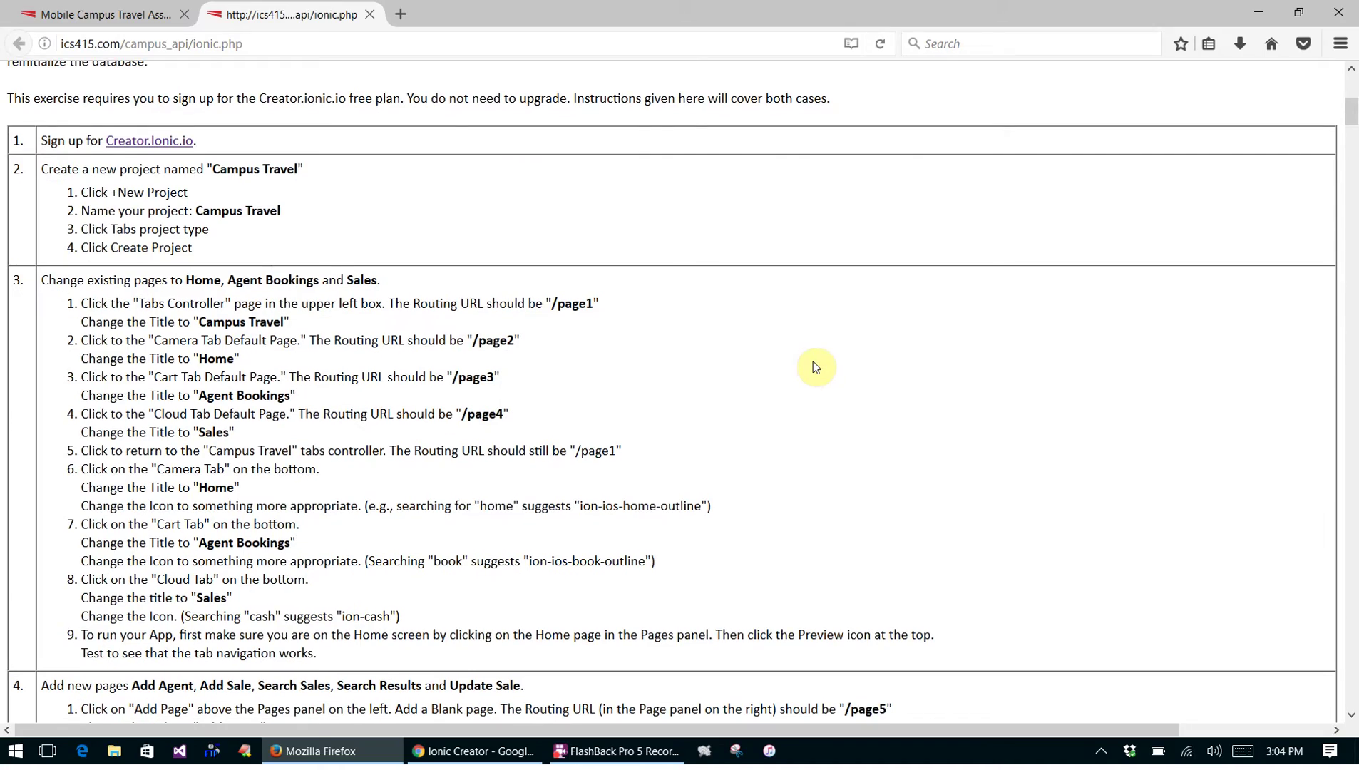
scroll(815, 366, up, 4)
scroll(816, 364, down, 2)
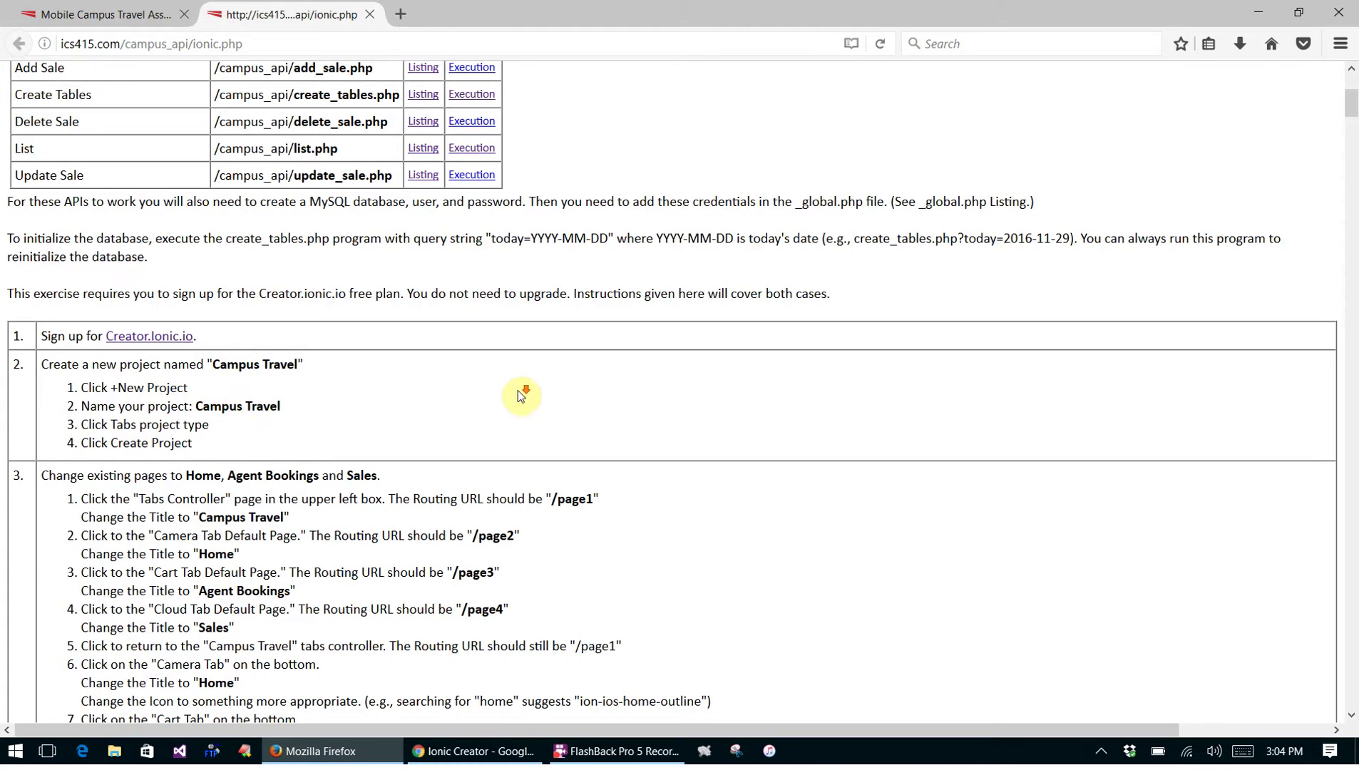
Read the assignment instructions for changing existing pages, adding new pages, building the Home screen navigation and adding Agent Bookings content
scroll(521, 391, up, 8)
scroll(520, 392, down, 10)
scroll(521, 397, down, 4)
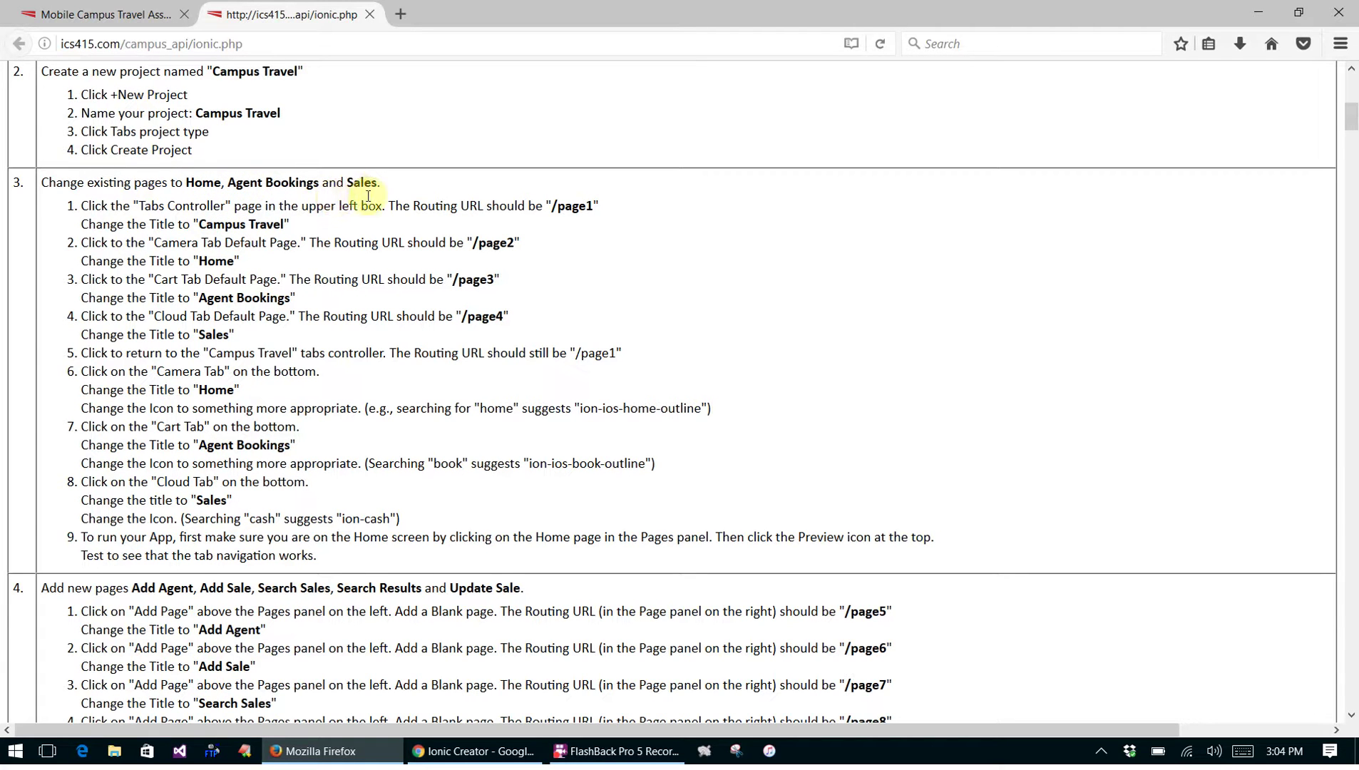
scroll(783, 393, down, 2)
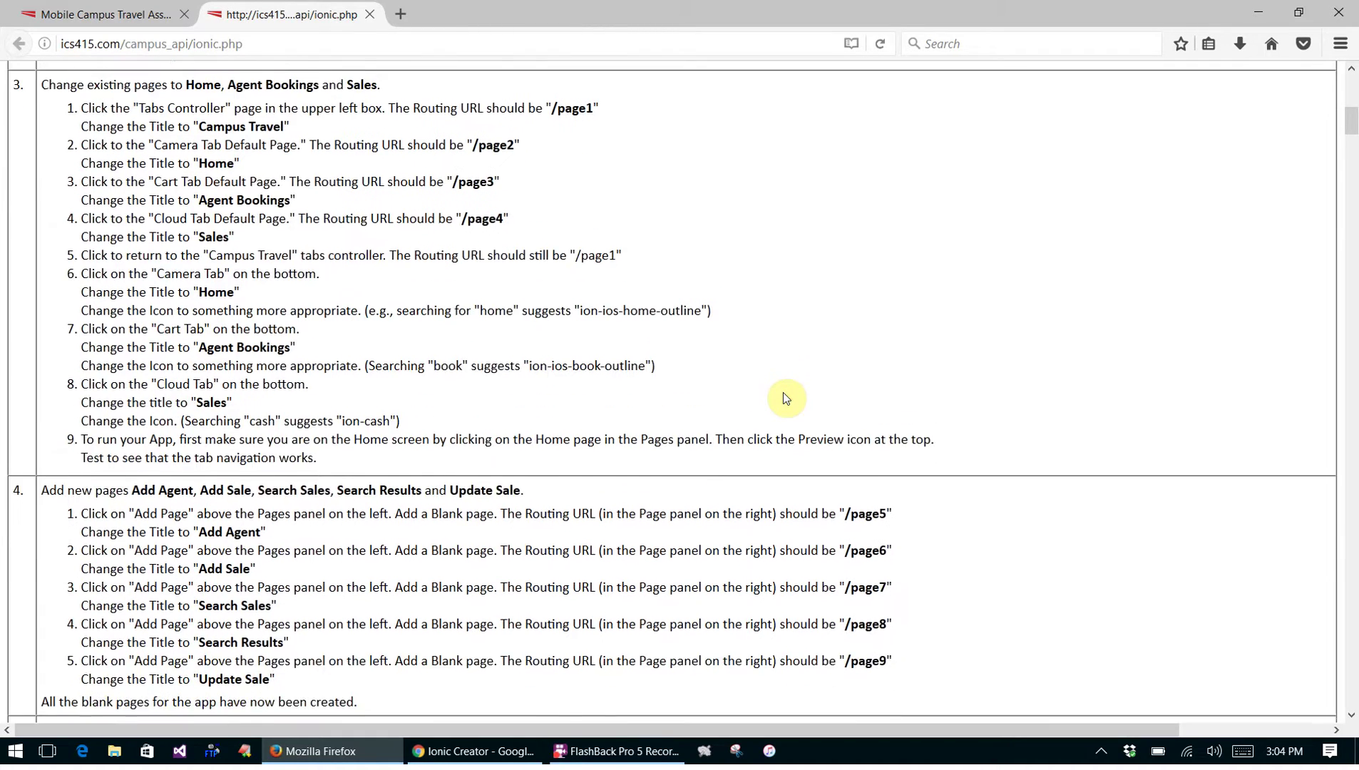
scroll(785, 397, down, 6)
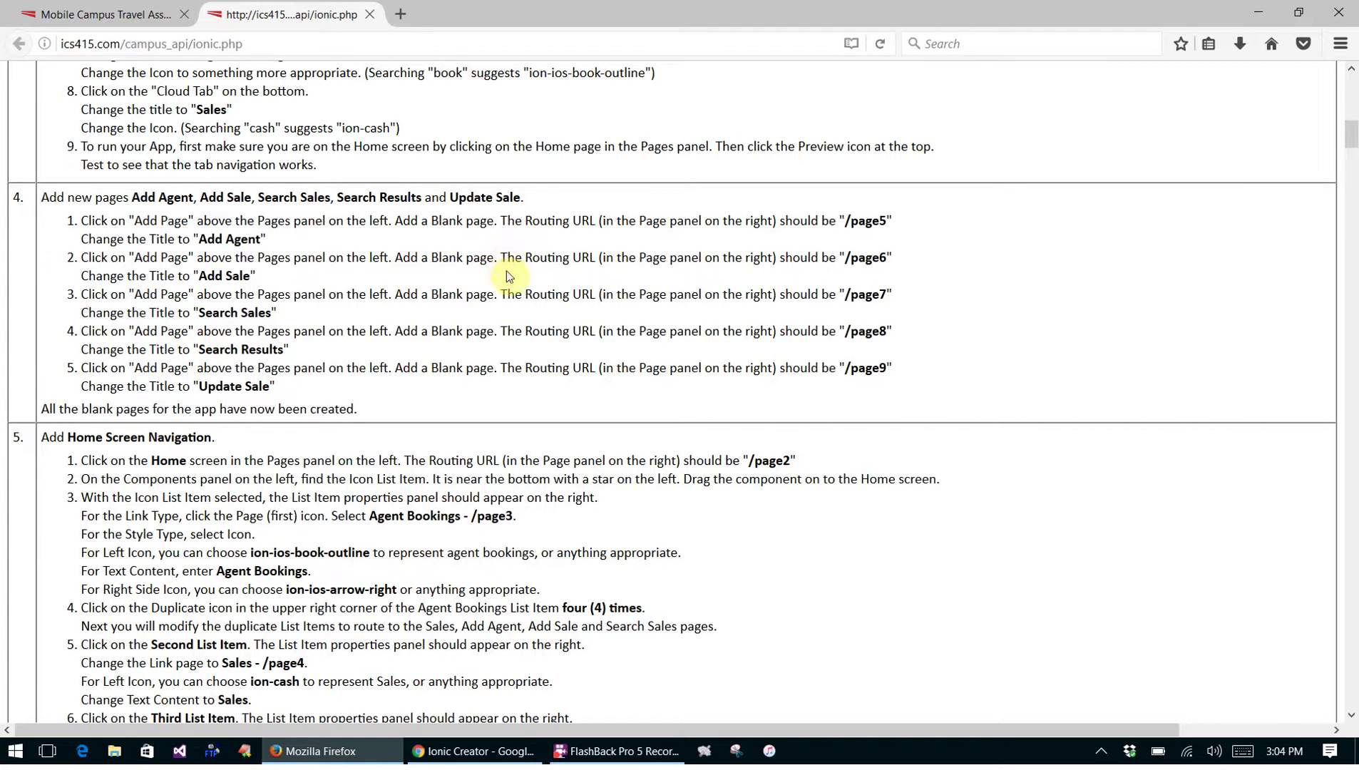
scroll(516, 332, down, 3)
scroll(502, 340, down, 2)
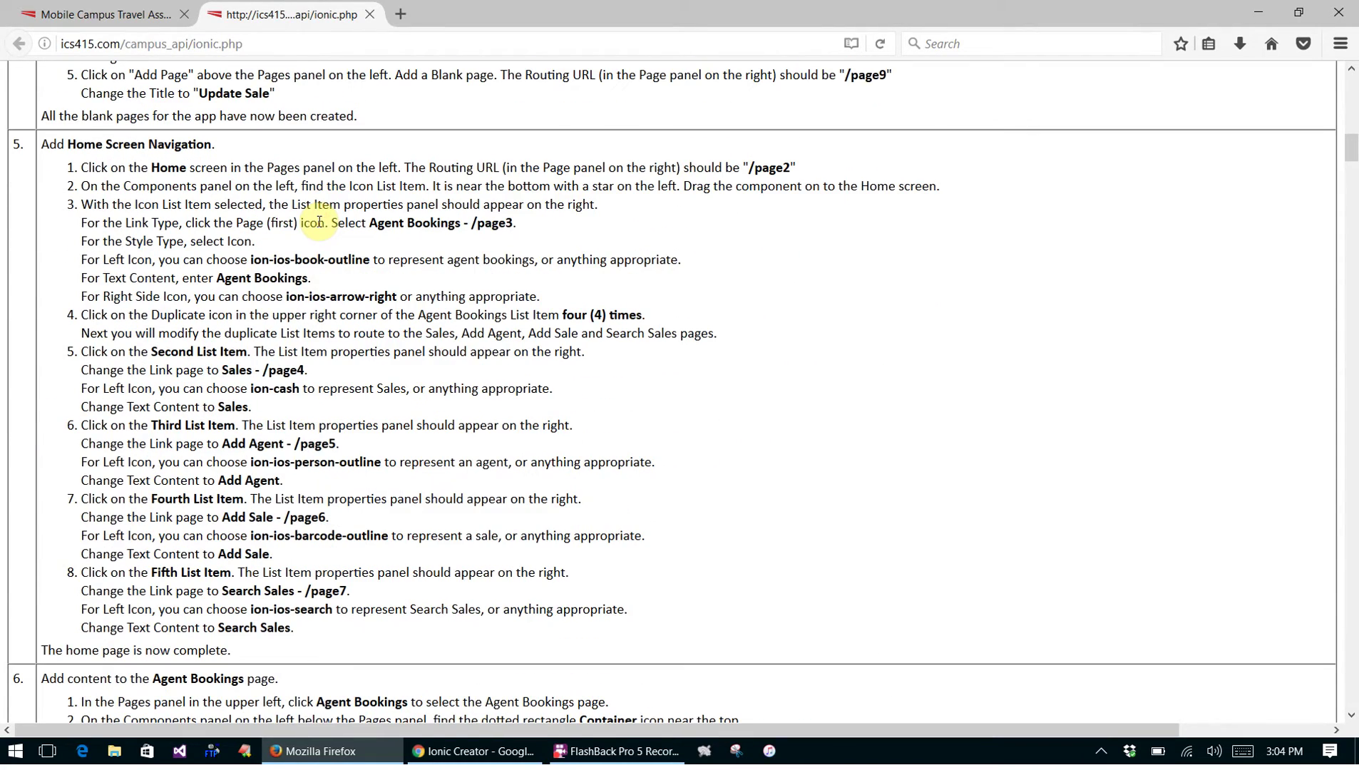
scroll(320, 219, down, 3)
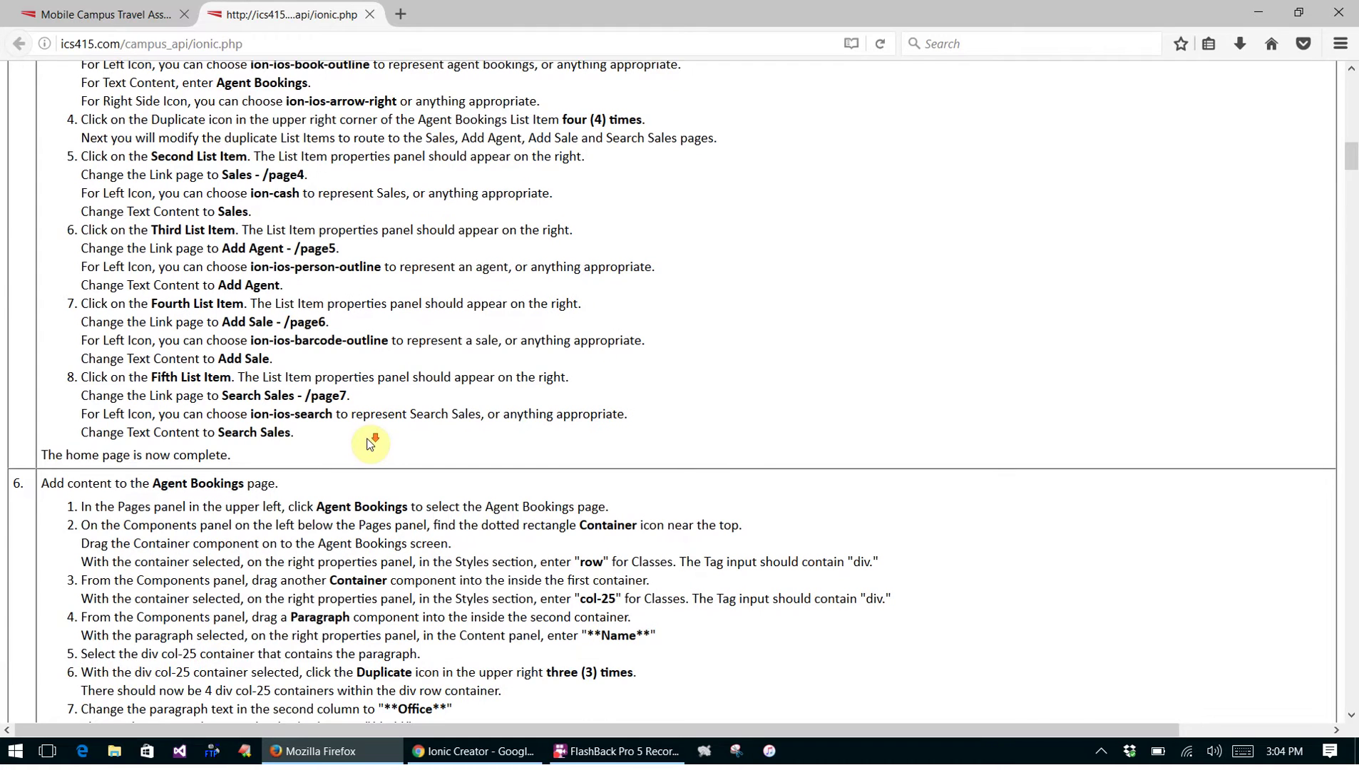
scroll(370, 443, down, 5)
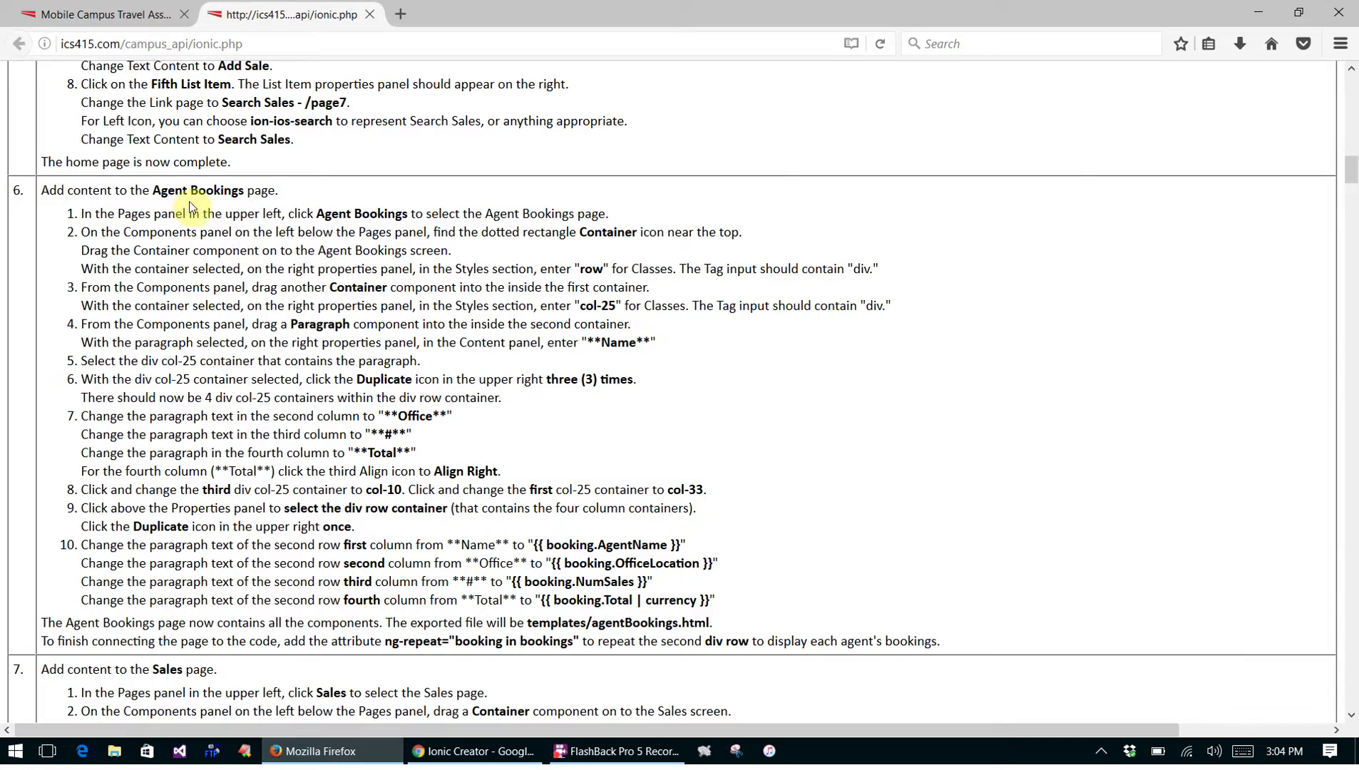
Skim the instructions for adding content to the Sales, Add Agent, Add Sale and Search Sales pages and connecting them to code
scroll(402, 305, down, 5)
scroll(408, 311, down, 12)
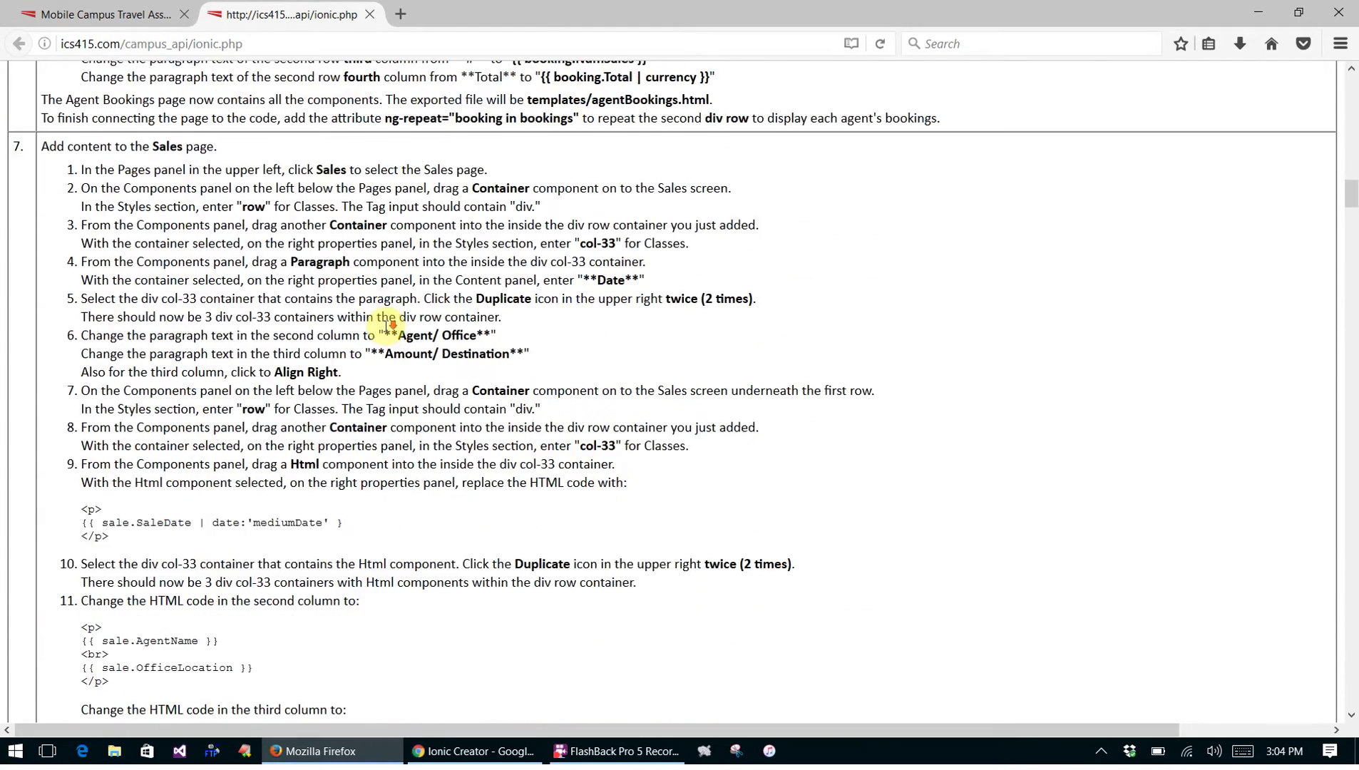
scroll(387, 328, down, 20)
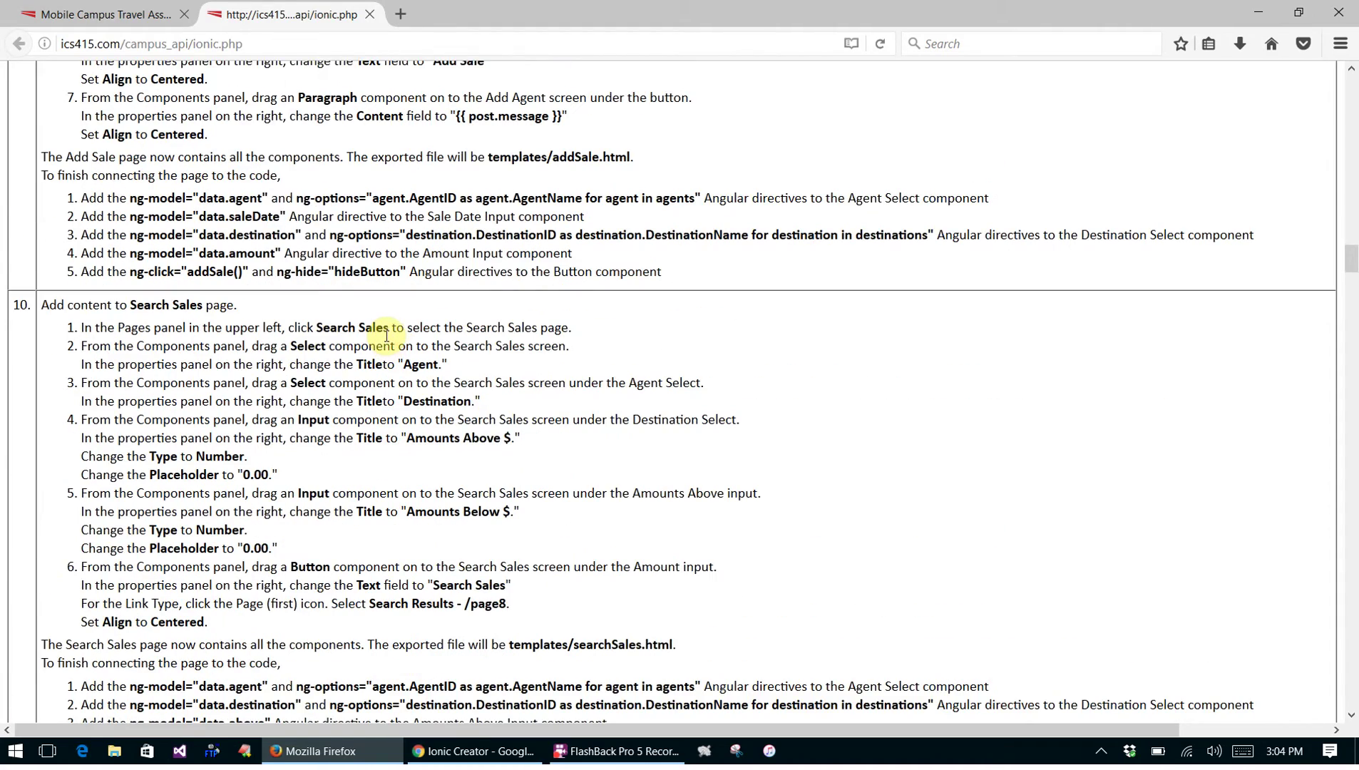
scroll(392, 334, down, 2)
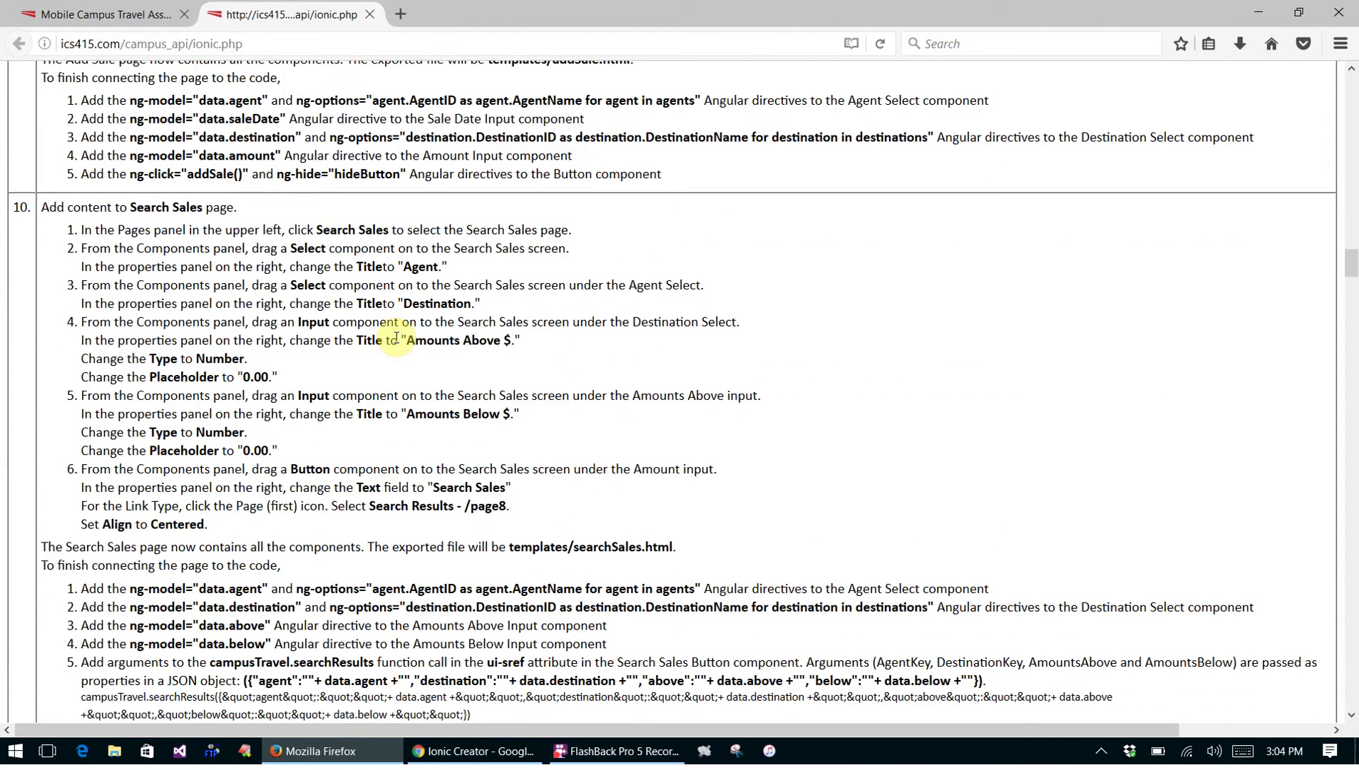
scroll(396, 338, down, 7)
scroll(430, 354, up, 17)
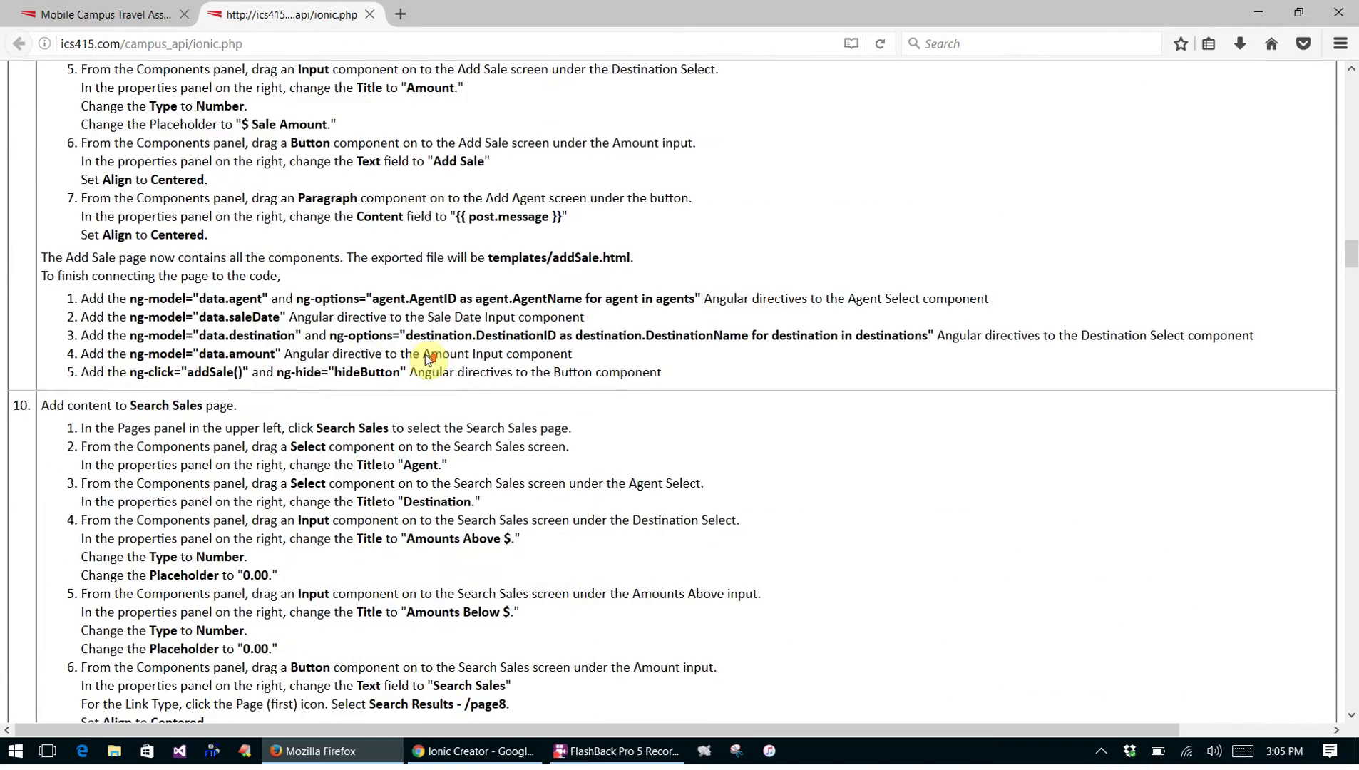
scroll(426, 360, up, 15)
scroll(427, 354, down, 4)
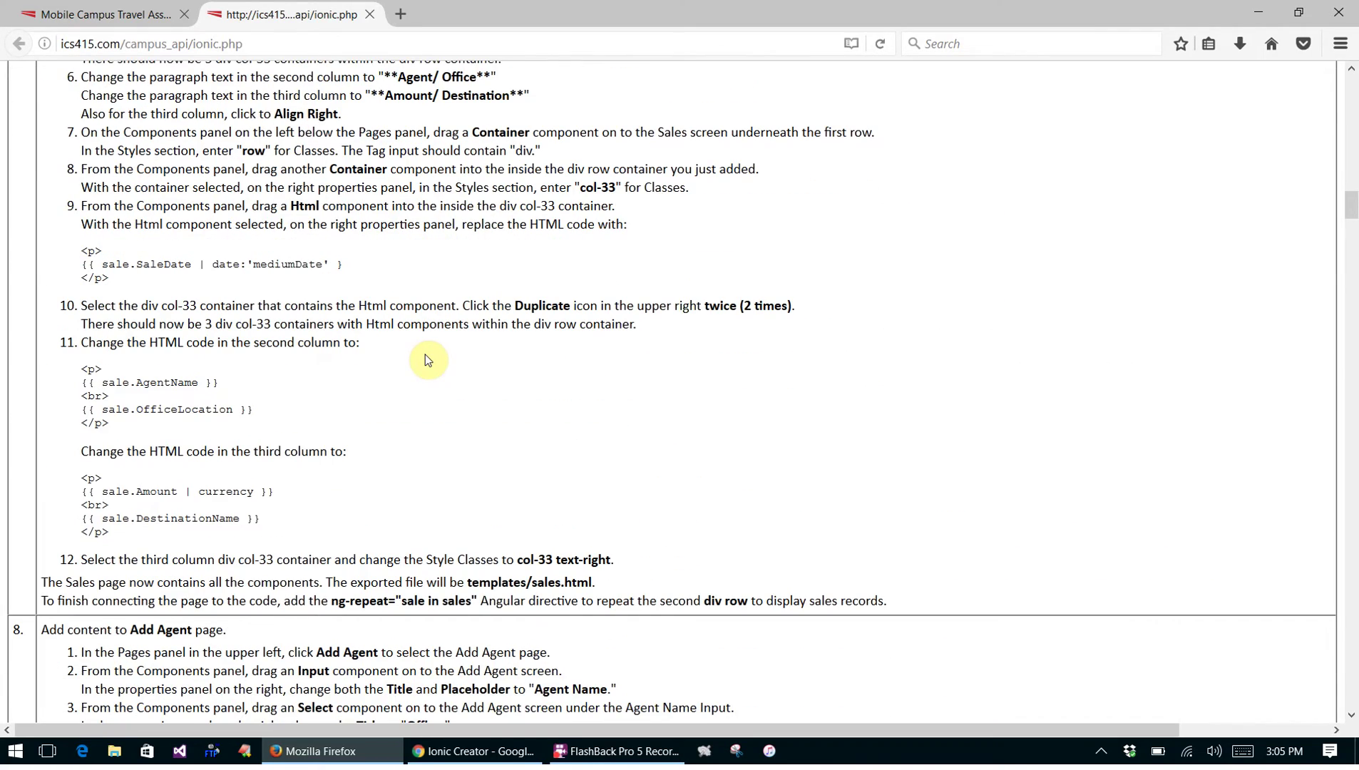
scroll(425, 355, down, 8)
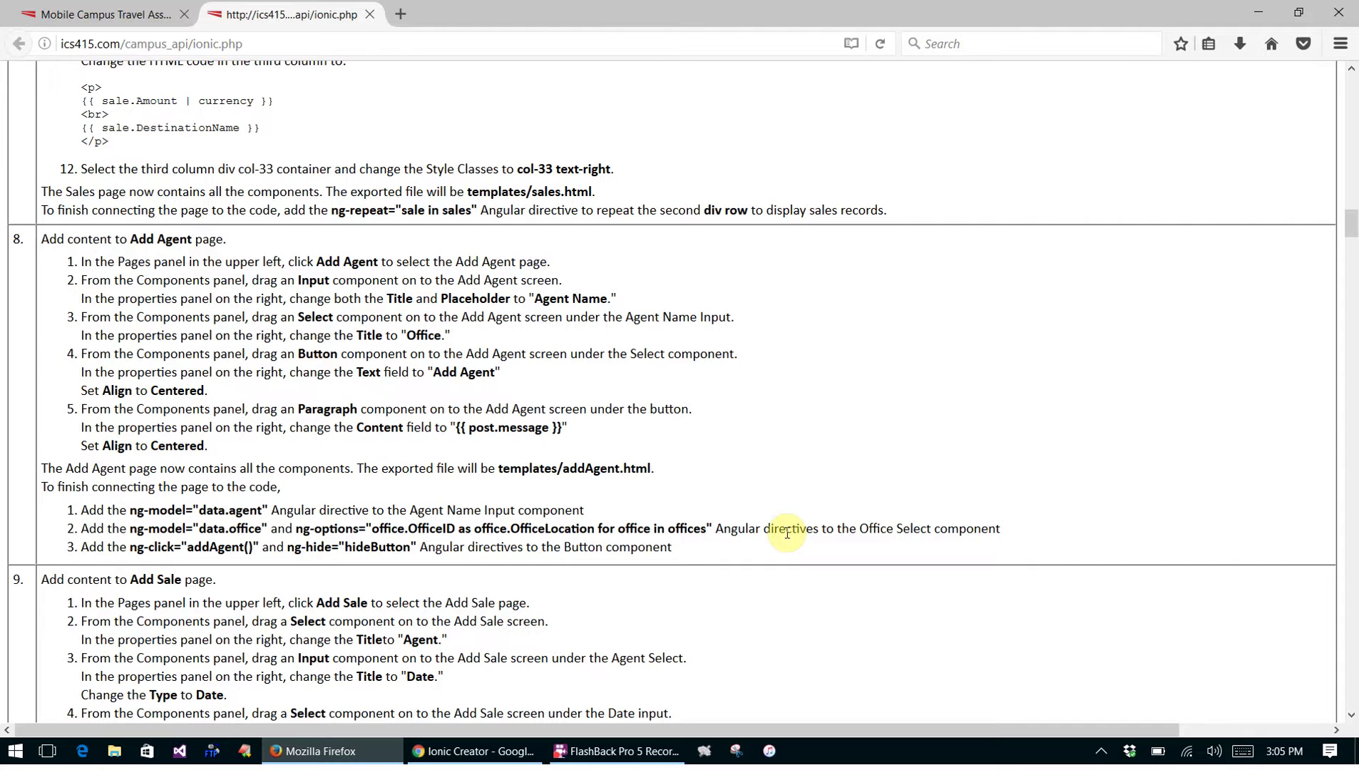
scroll(864, 485, up, 15)
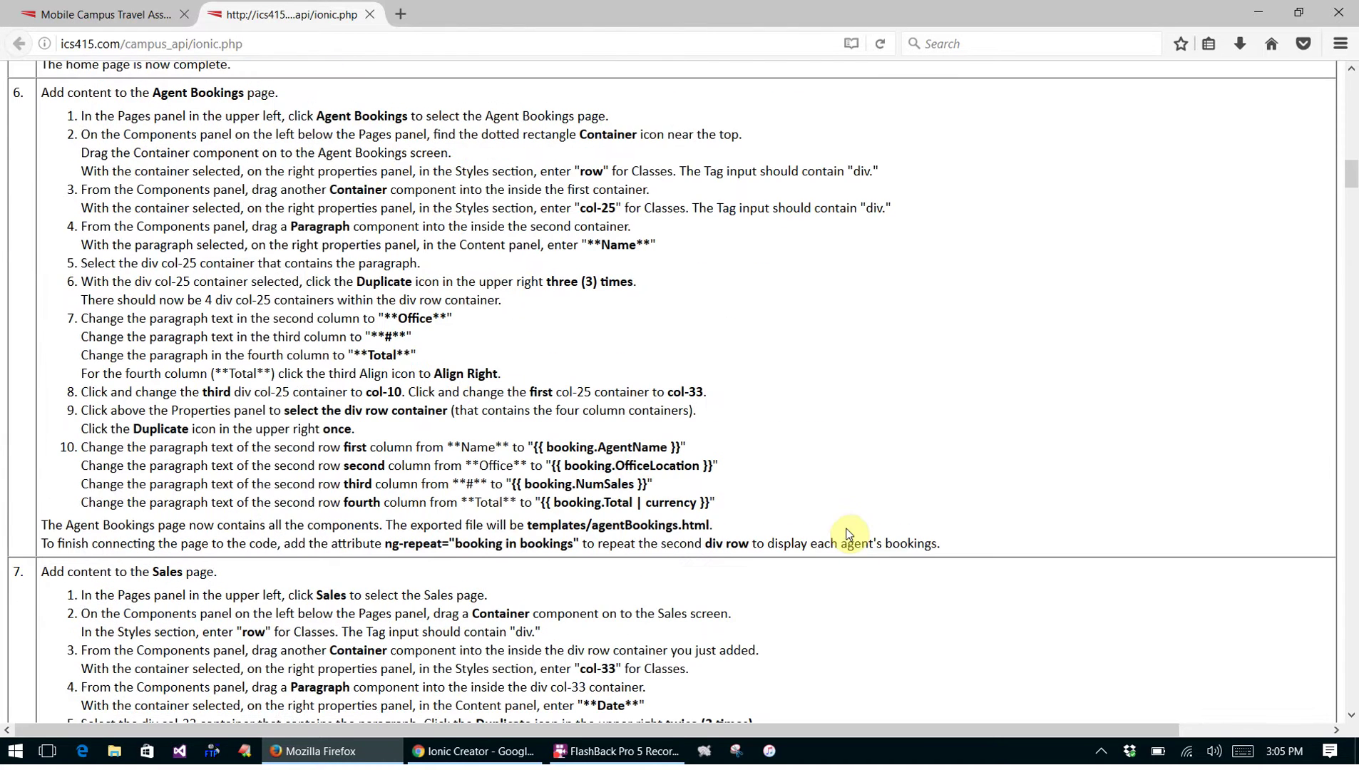
Switch to Ionic Creator in Chrome and change the Tabs Controller page's title to Campus Travel
click(485, 751)
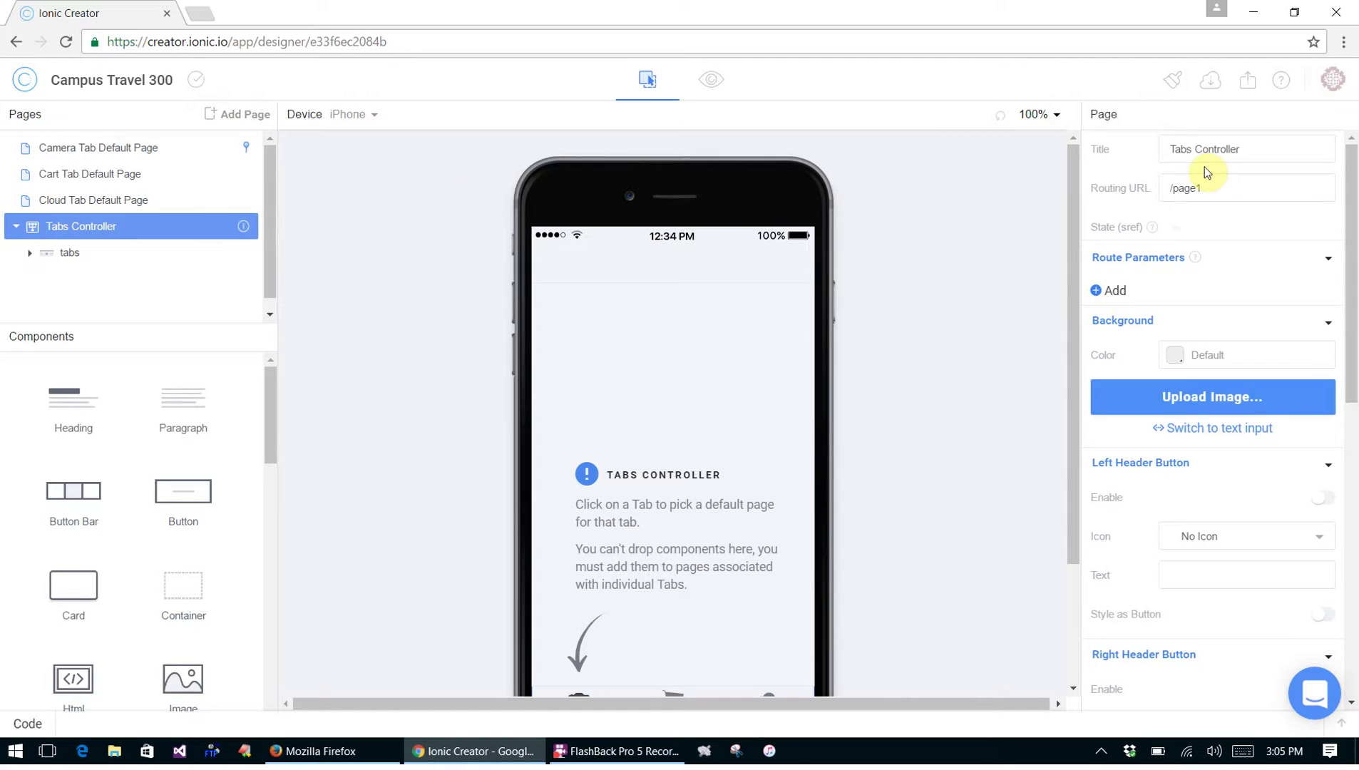
click(1214, 189)
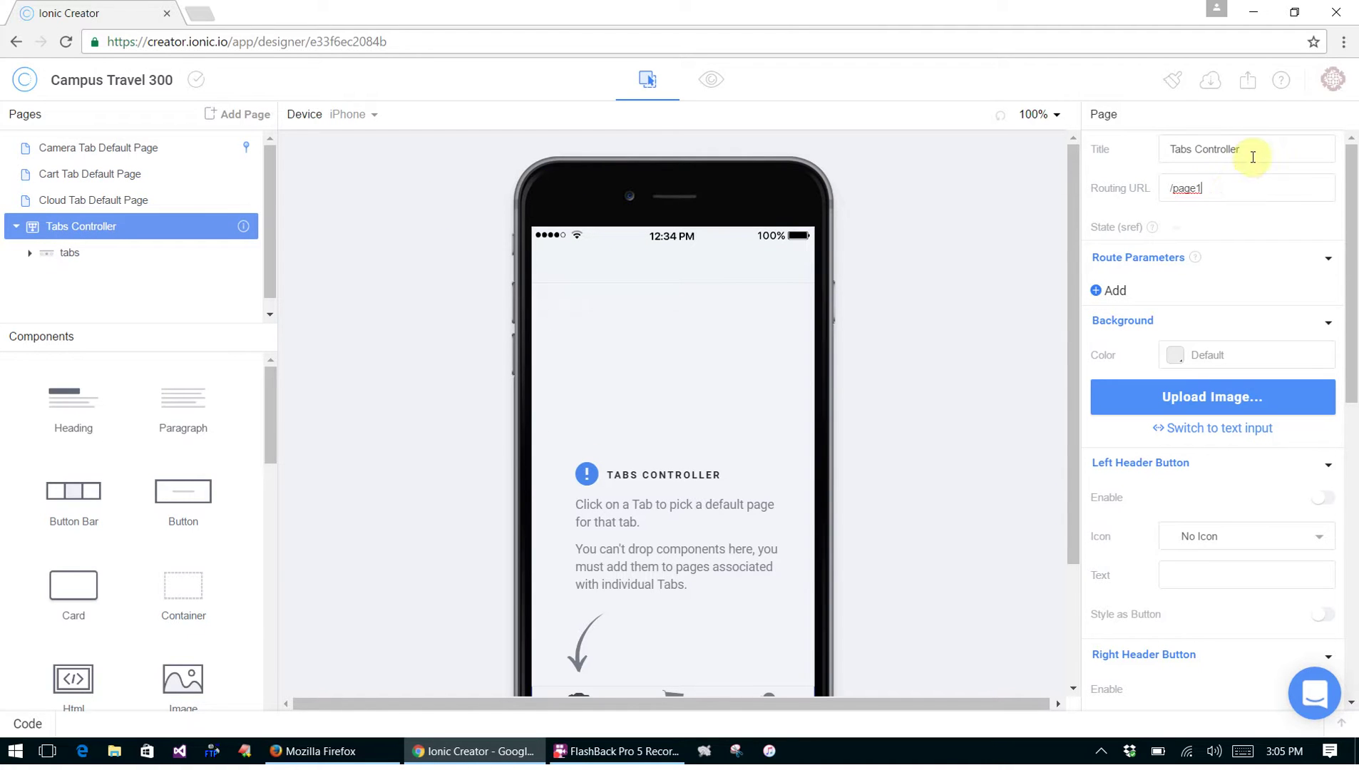
drag(1253, 153, 1147, 152)
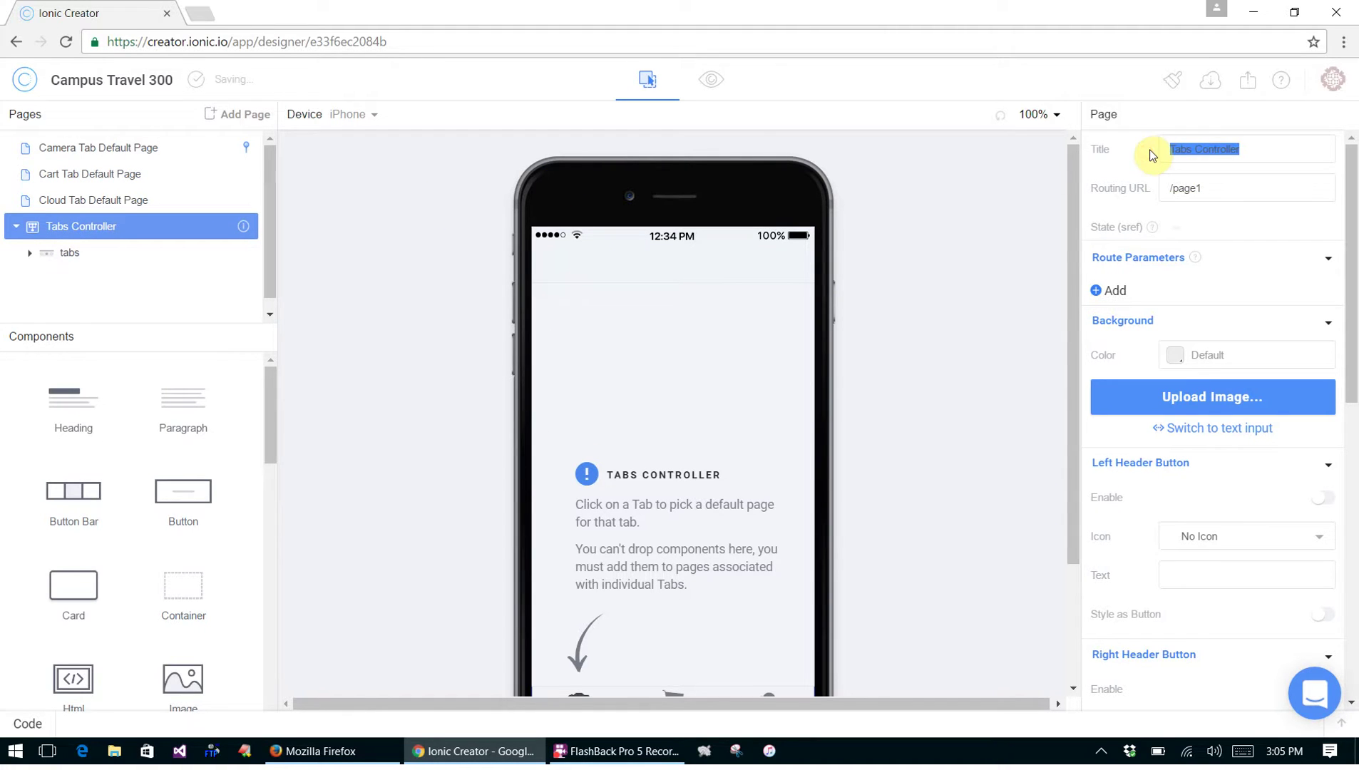
text(Campus Travel)
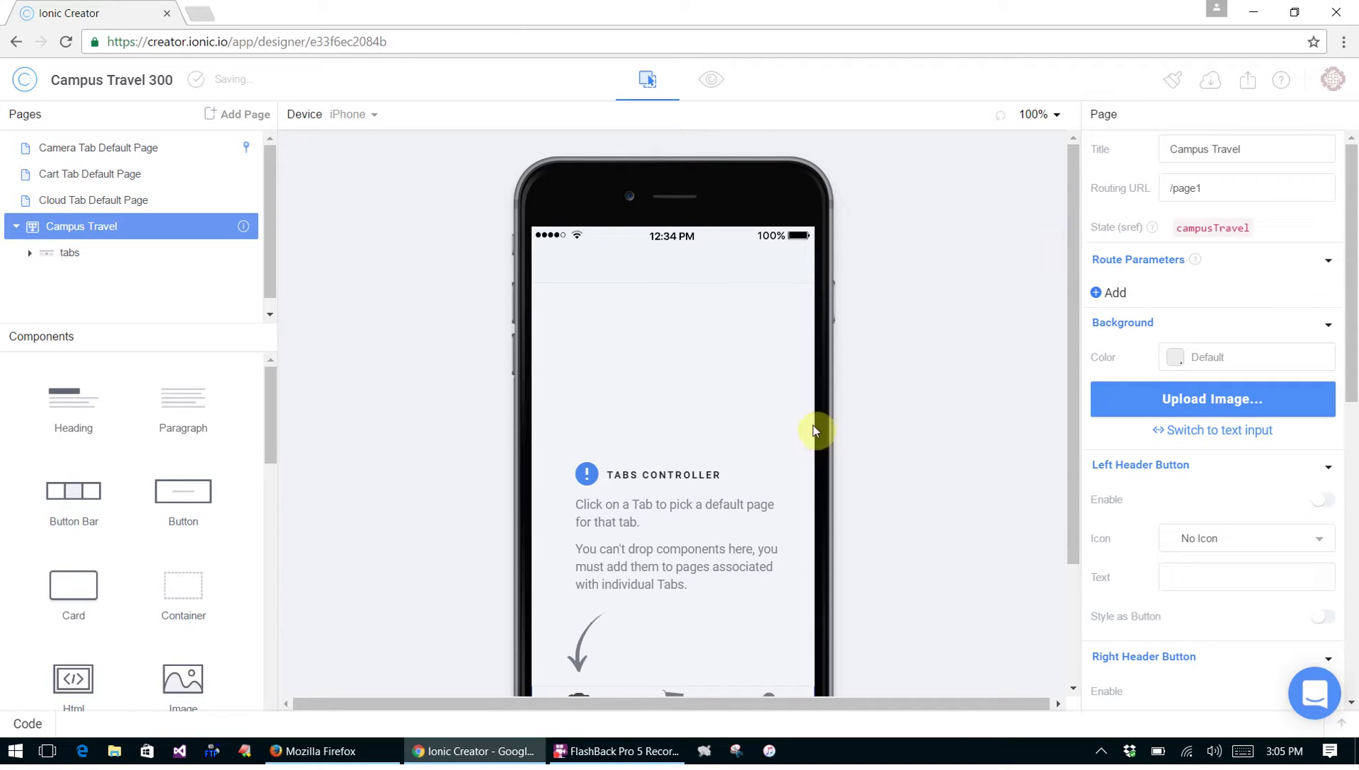
Change the title of the Camera Tab Default Page to Home
click(93, 152)
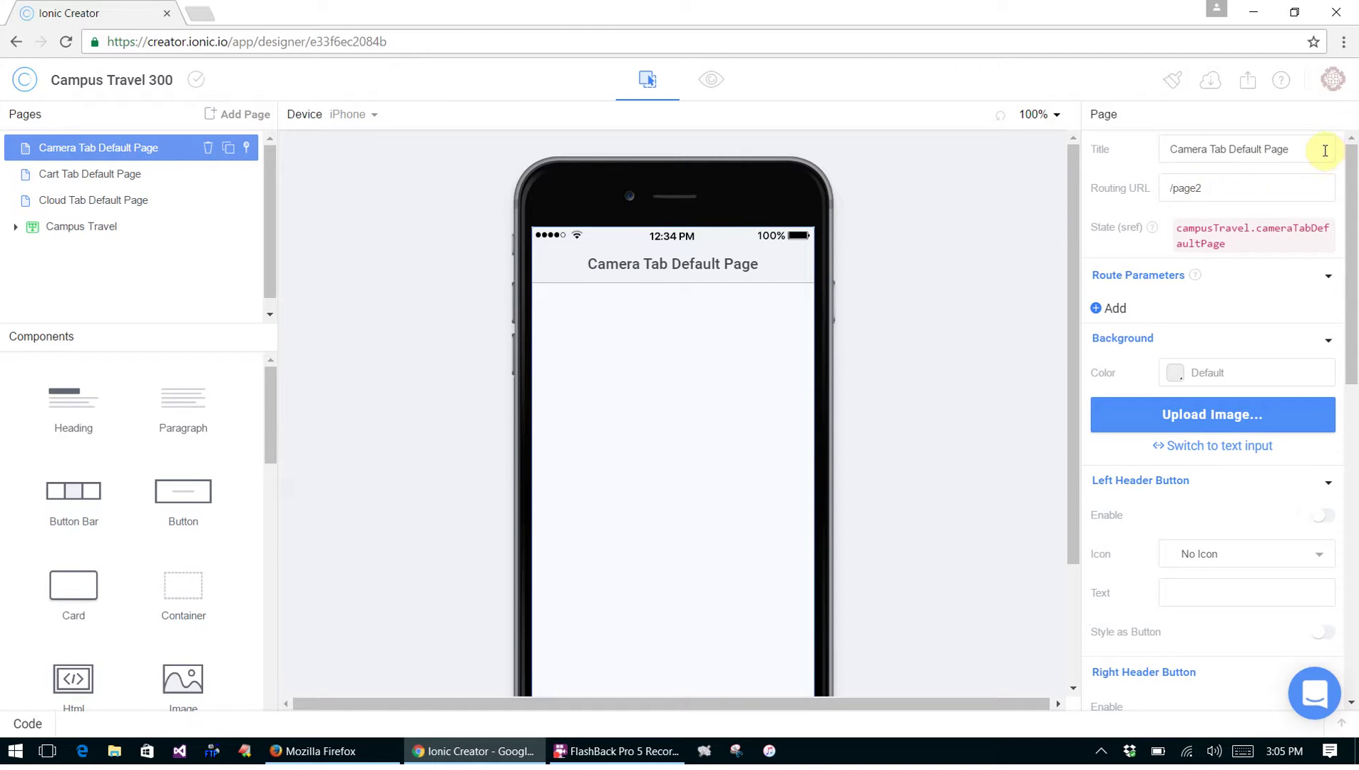
drag(1294, 149, 1139, 158)
text(Home)
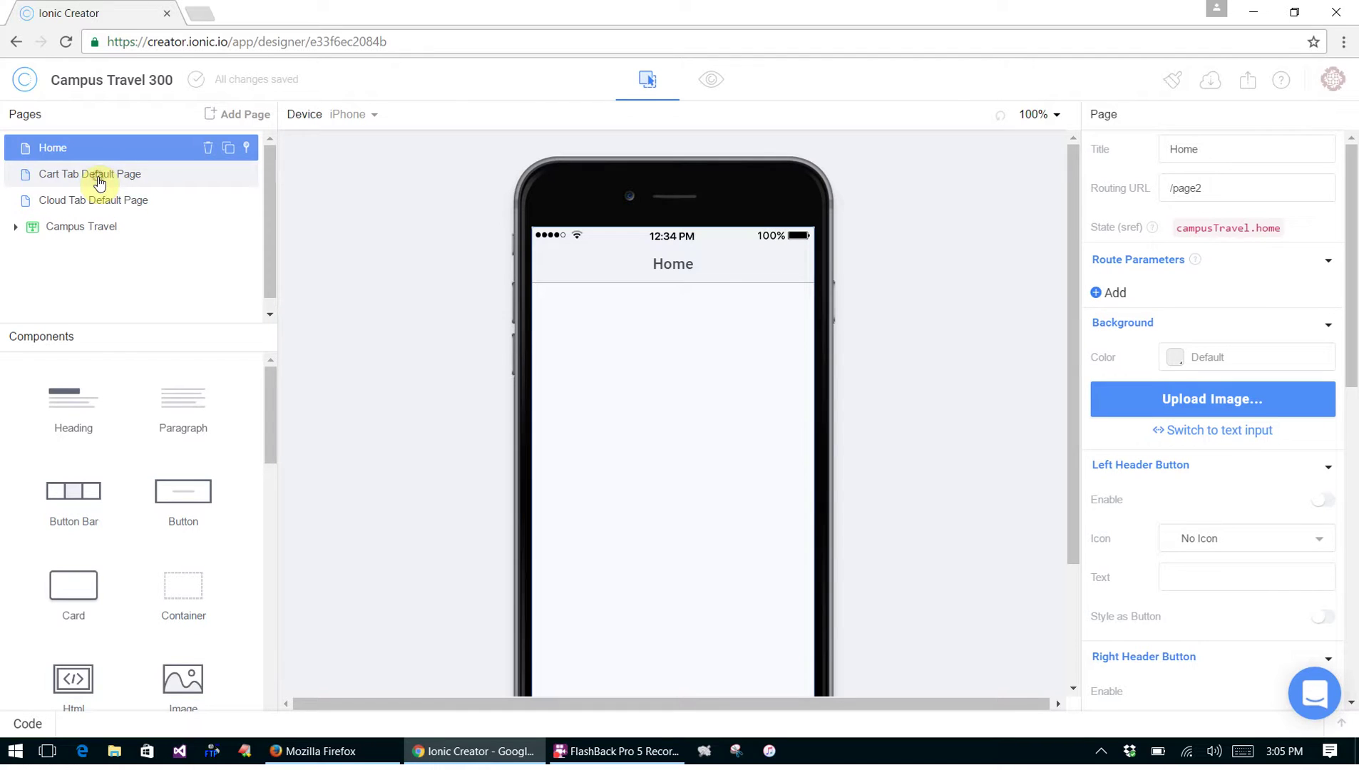
Change the title of the Cart Tab Default Page to Agent Bookings
click(99, 183)
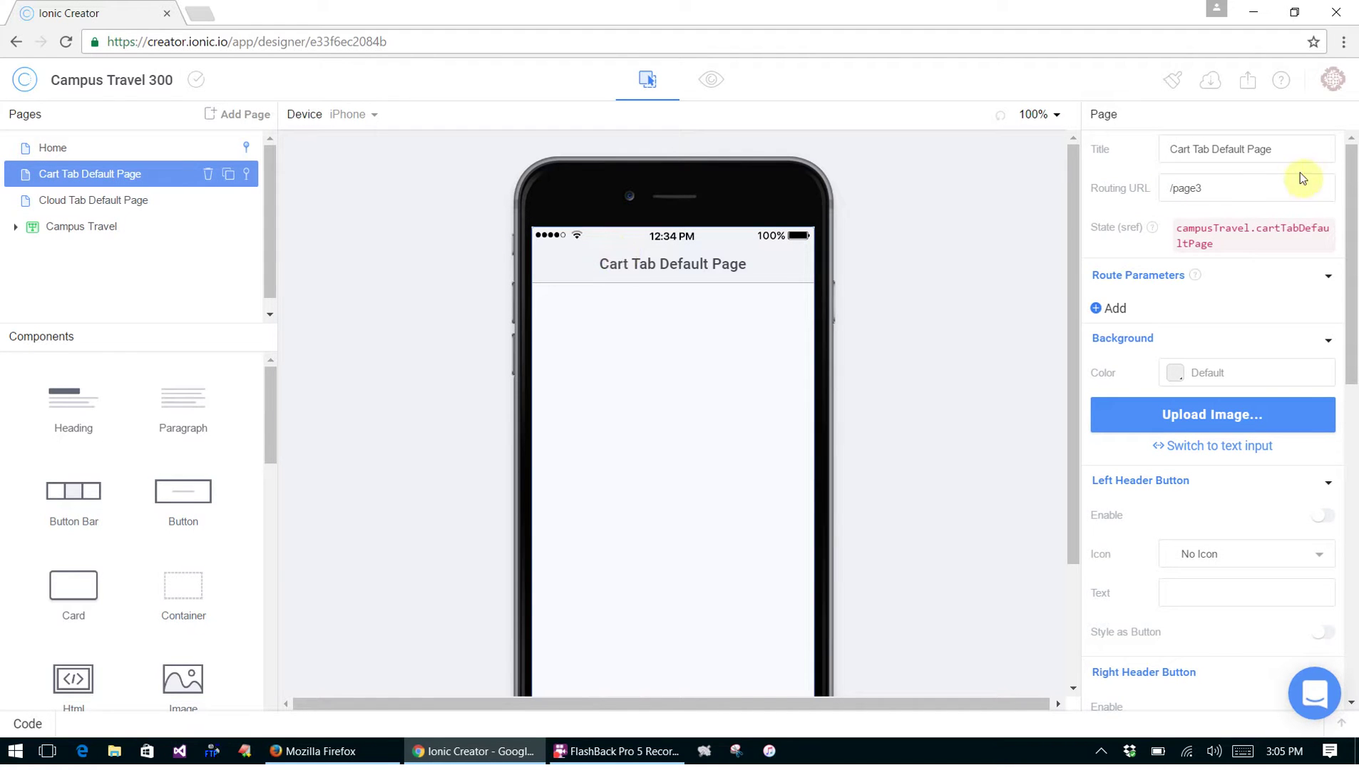
drag(1303, 153, 1110, 166)
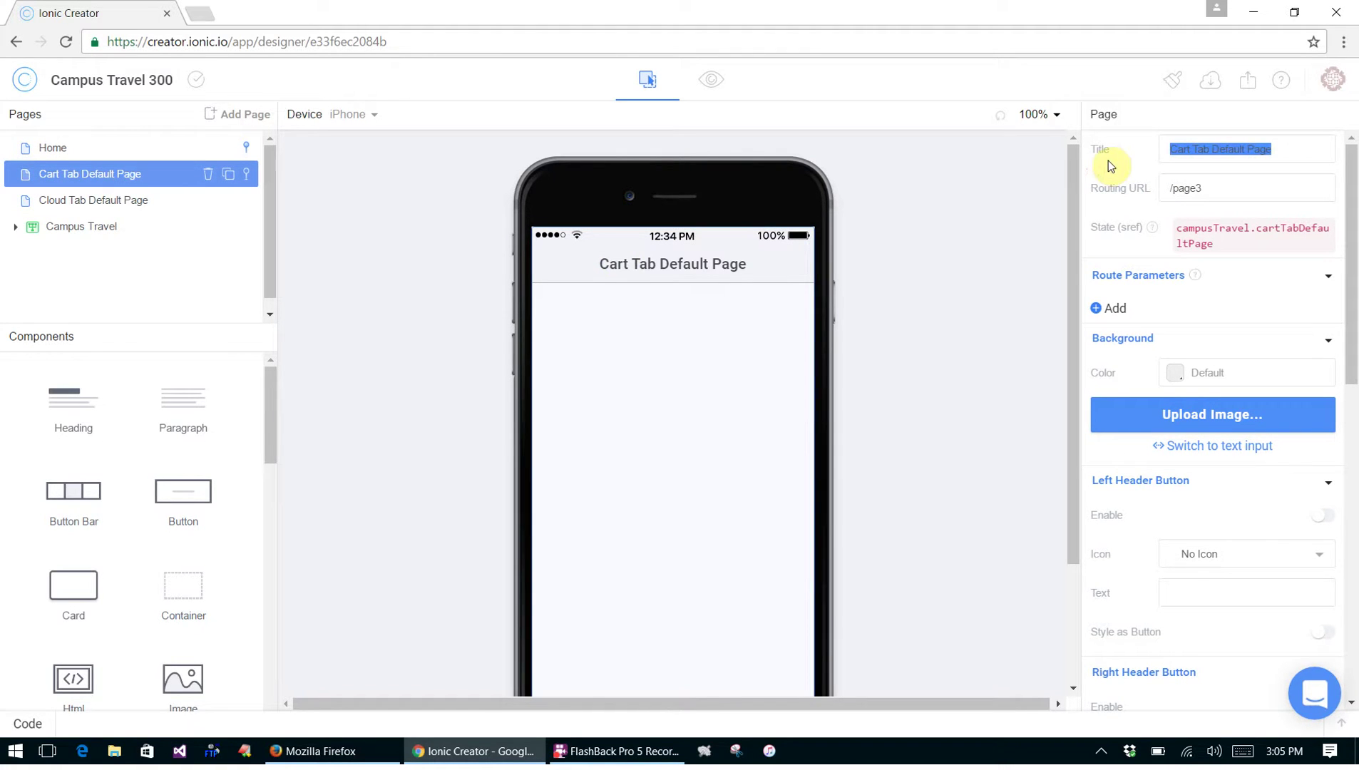
text(Agent B)
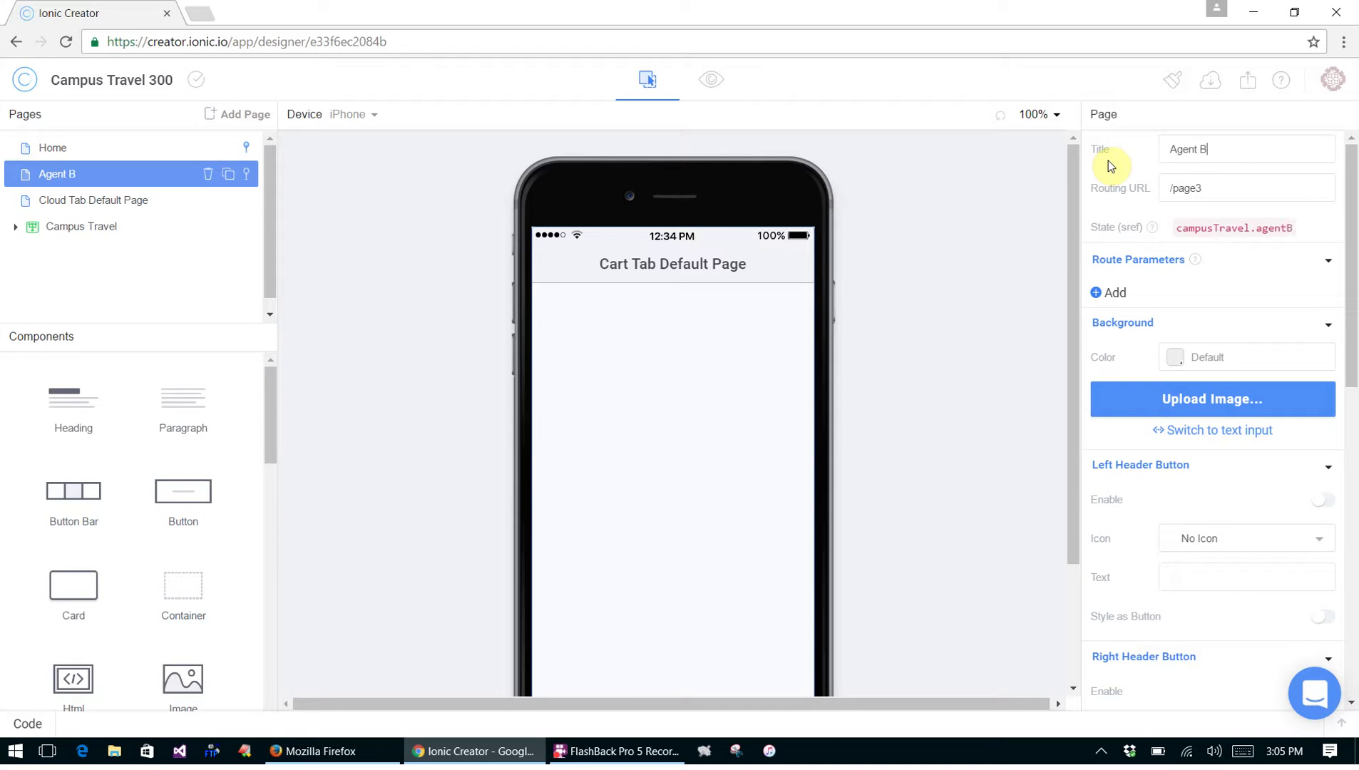
text(ookings)
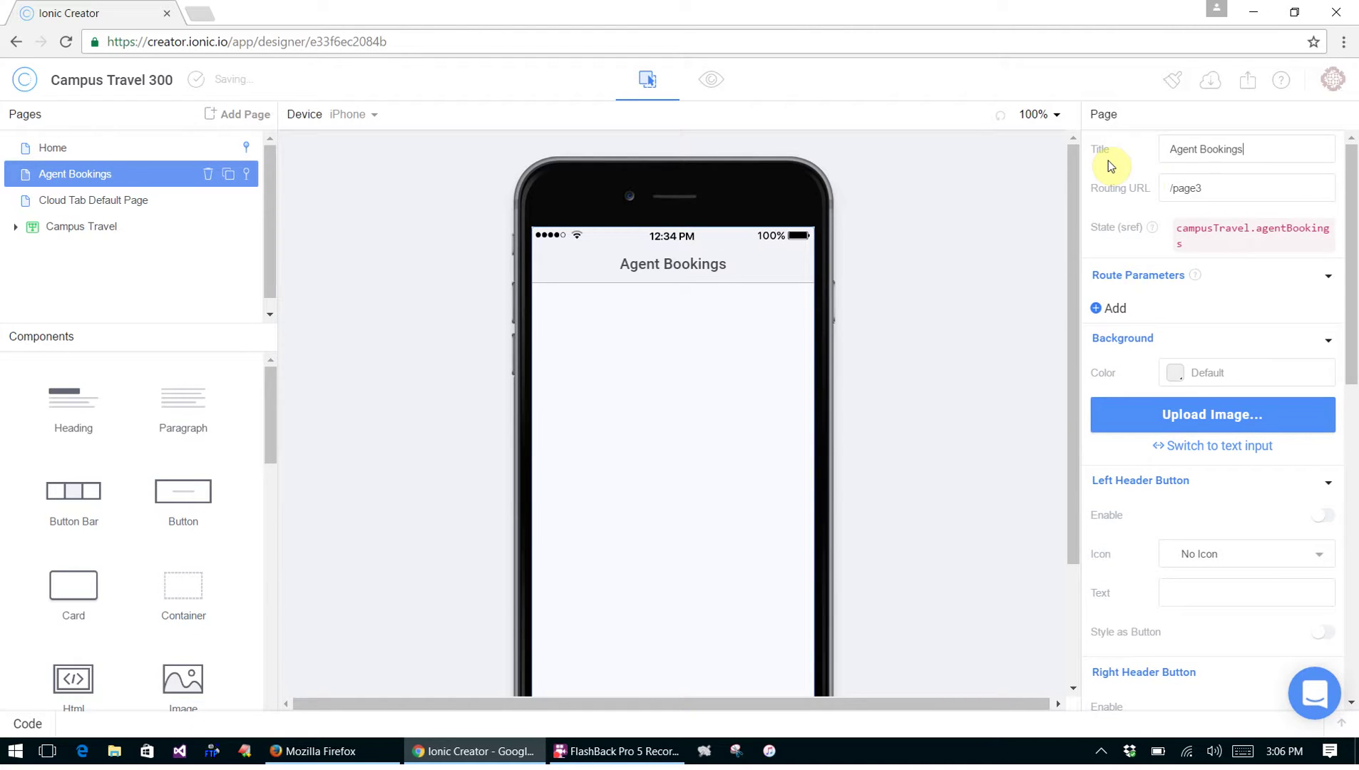
click(1204, 184)
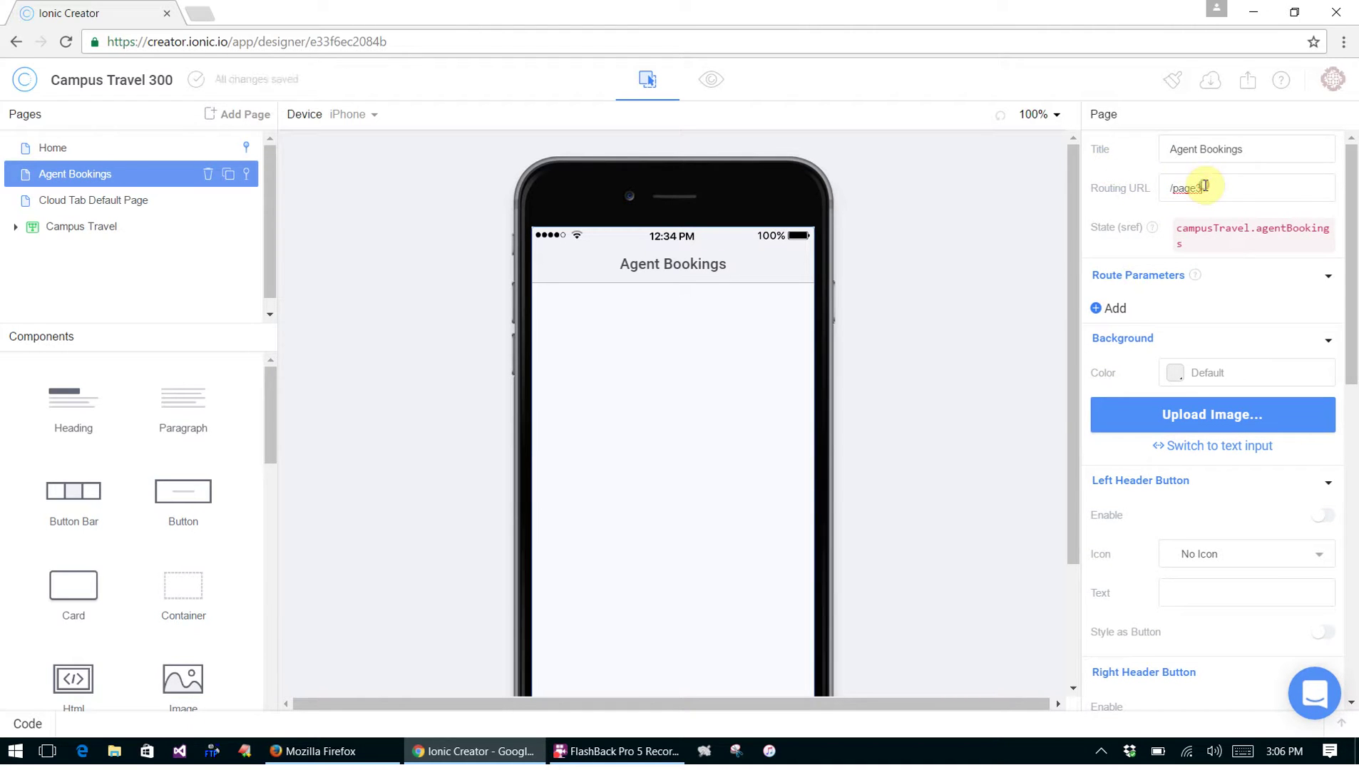
Change the title of the Cloud Tab Default Page to Sales
click(97, 204)
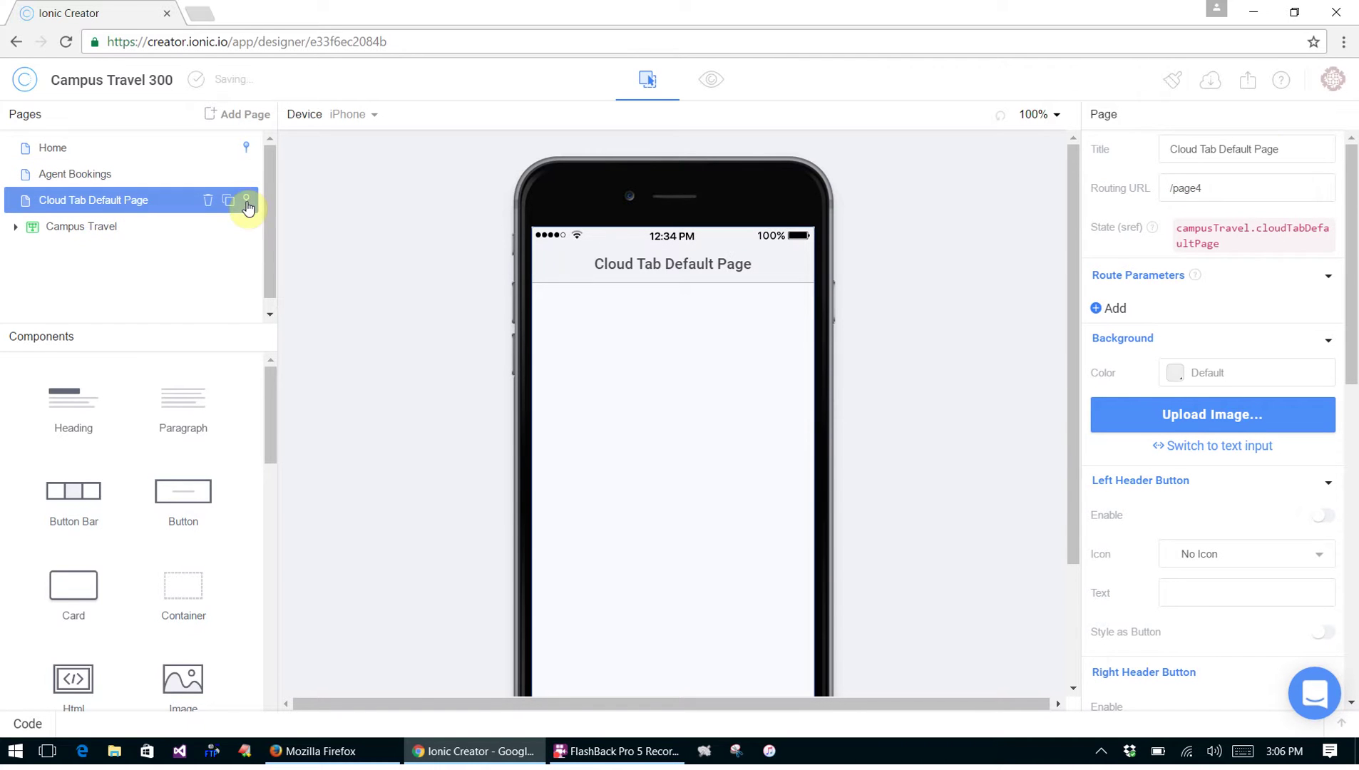
drag(1296, 149, 1112, 153)
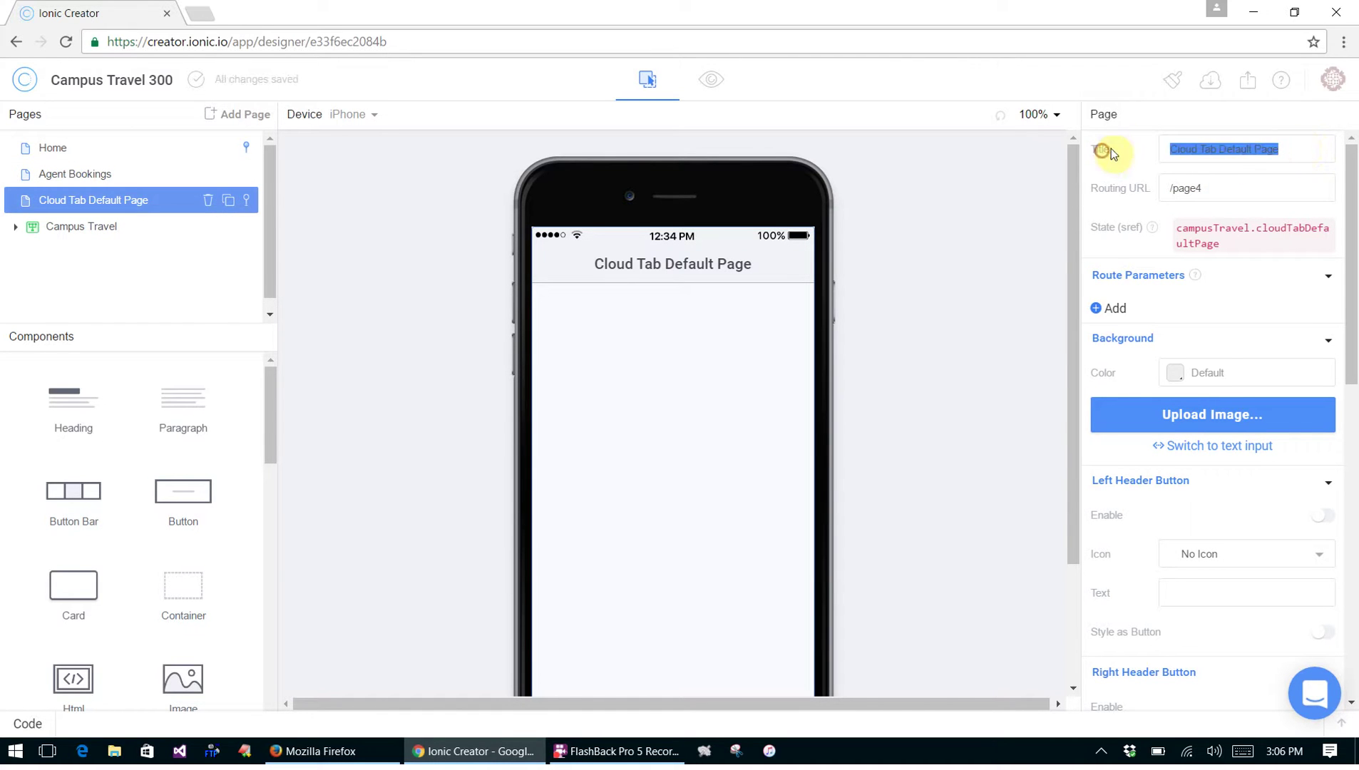
text(Sales)
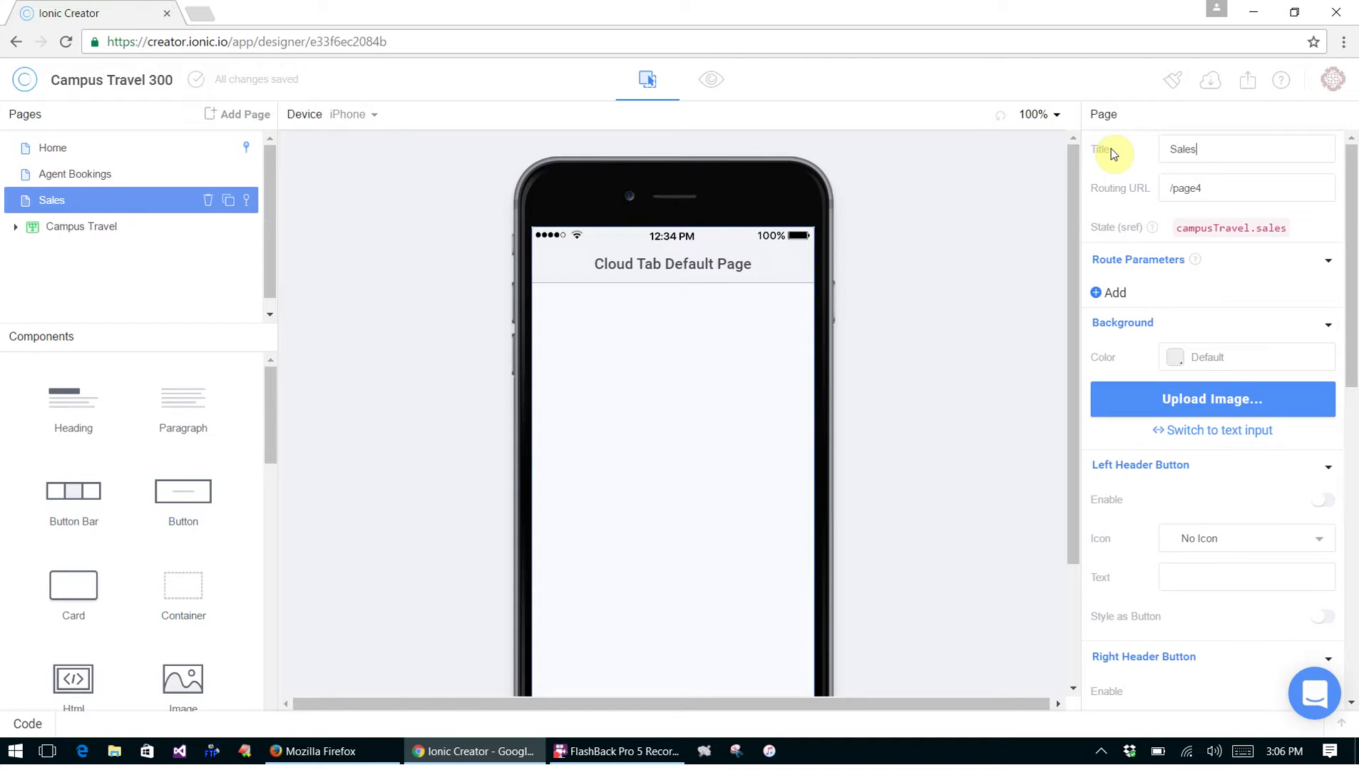
click(1245, 196)
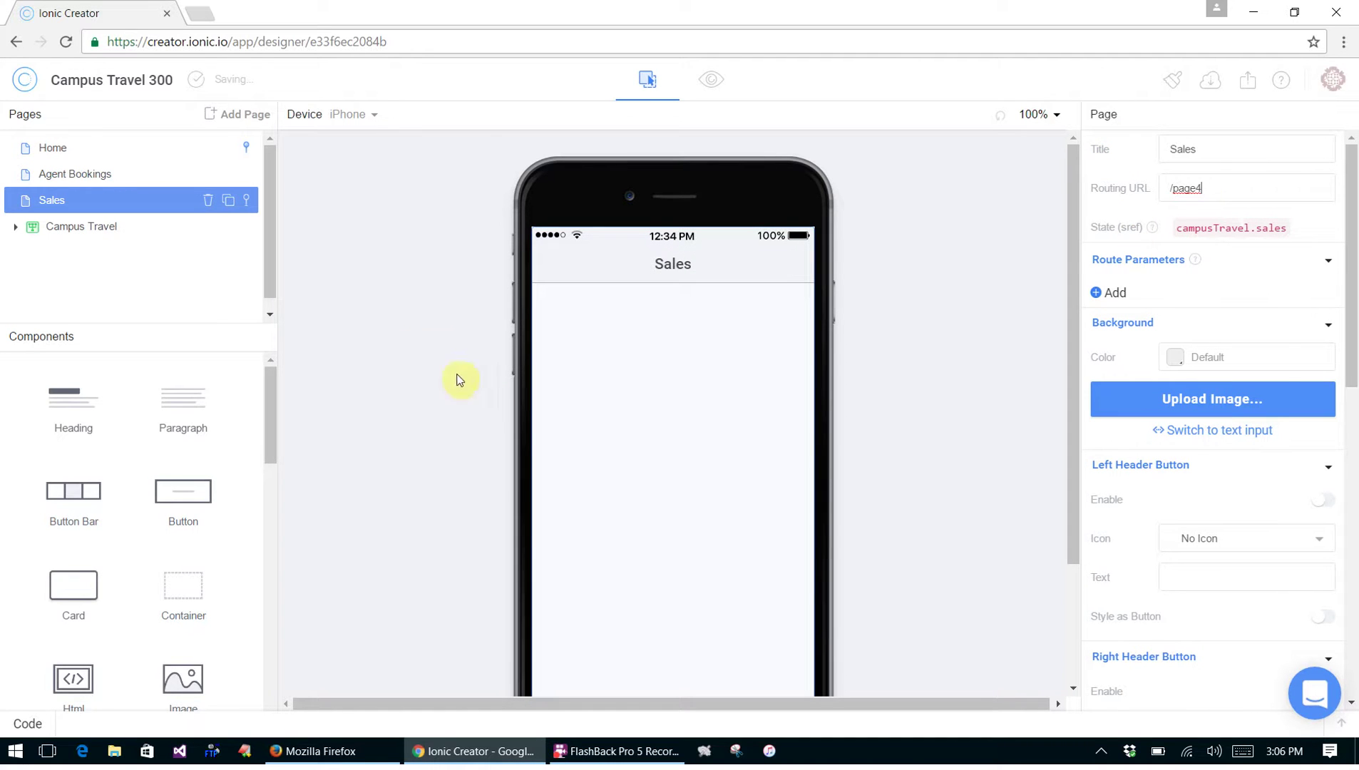
In the Campus Travel tabs controller, change the Camera Tab's title to Home
click(77, 235)
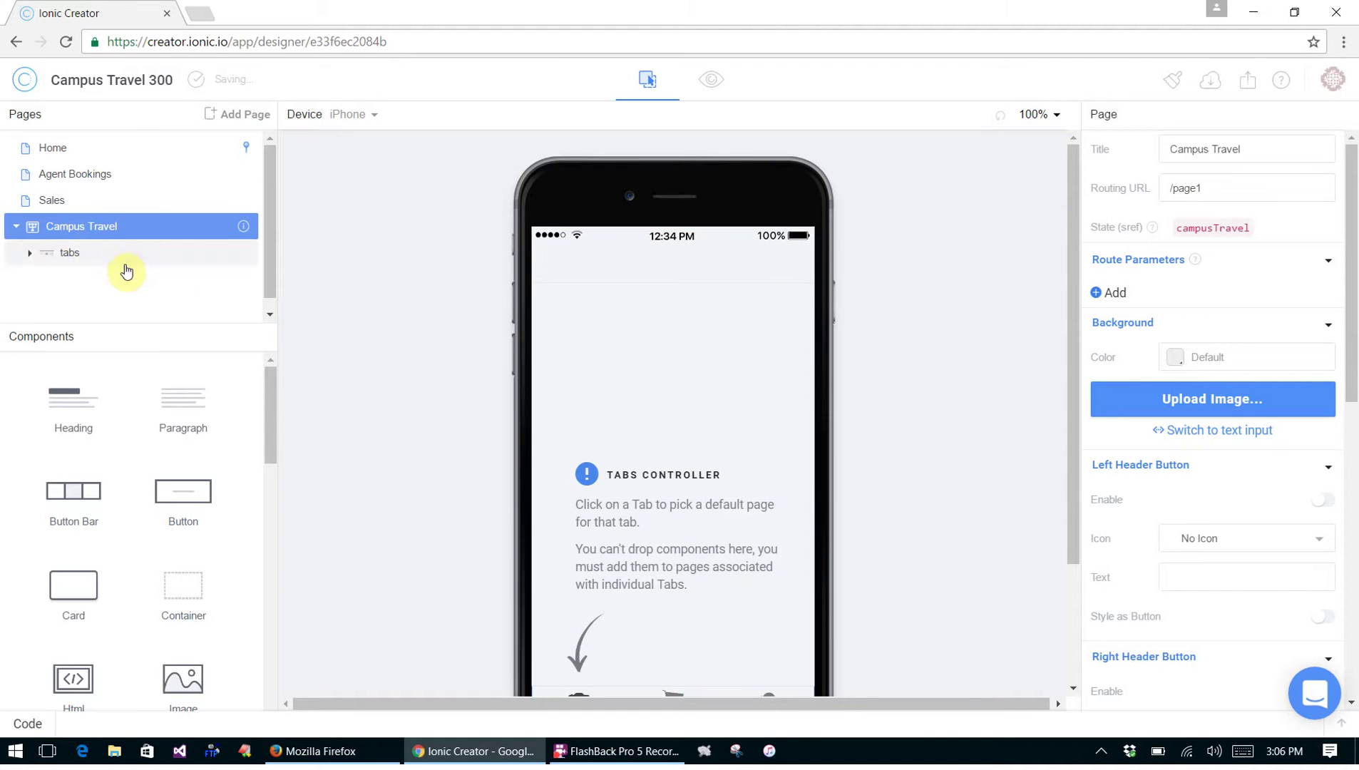
click(1216, 195)
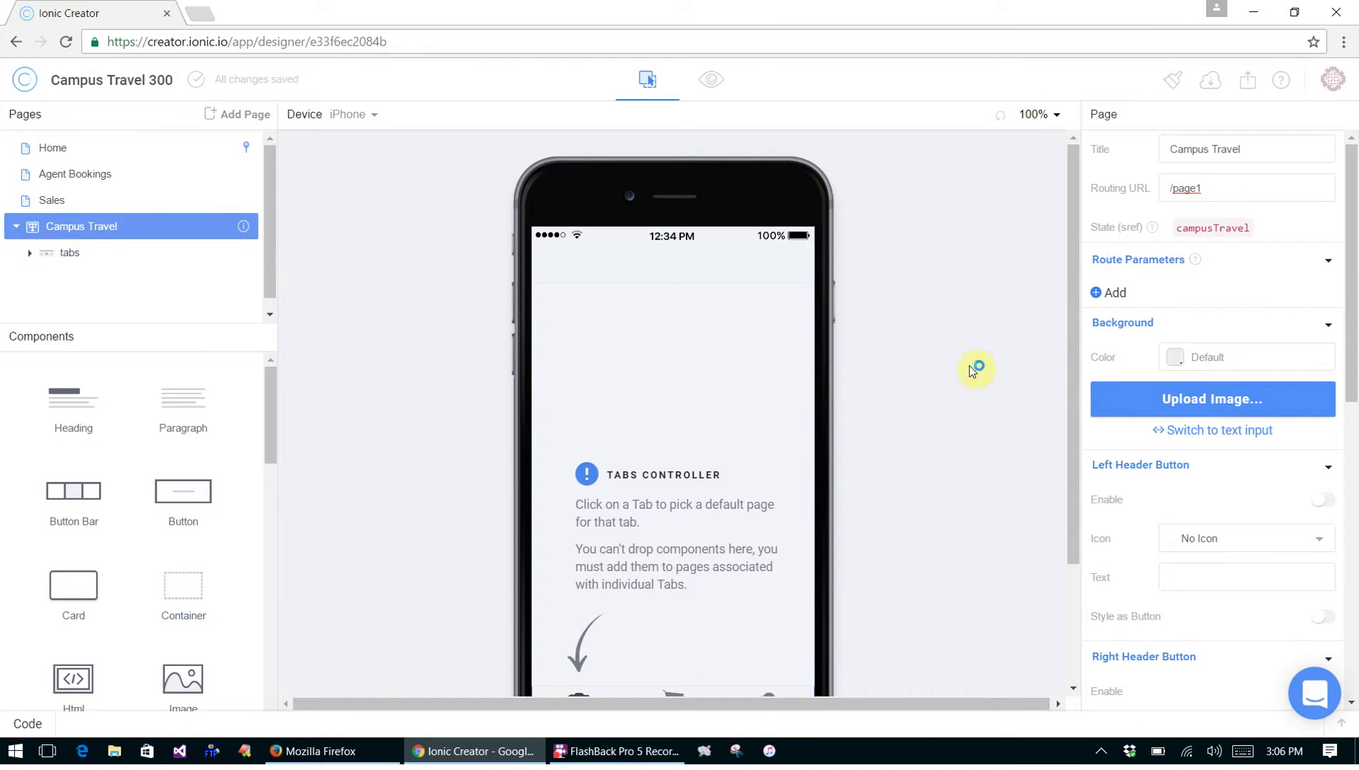
drag(1068, 369, 1066, 492)
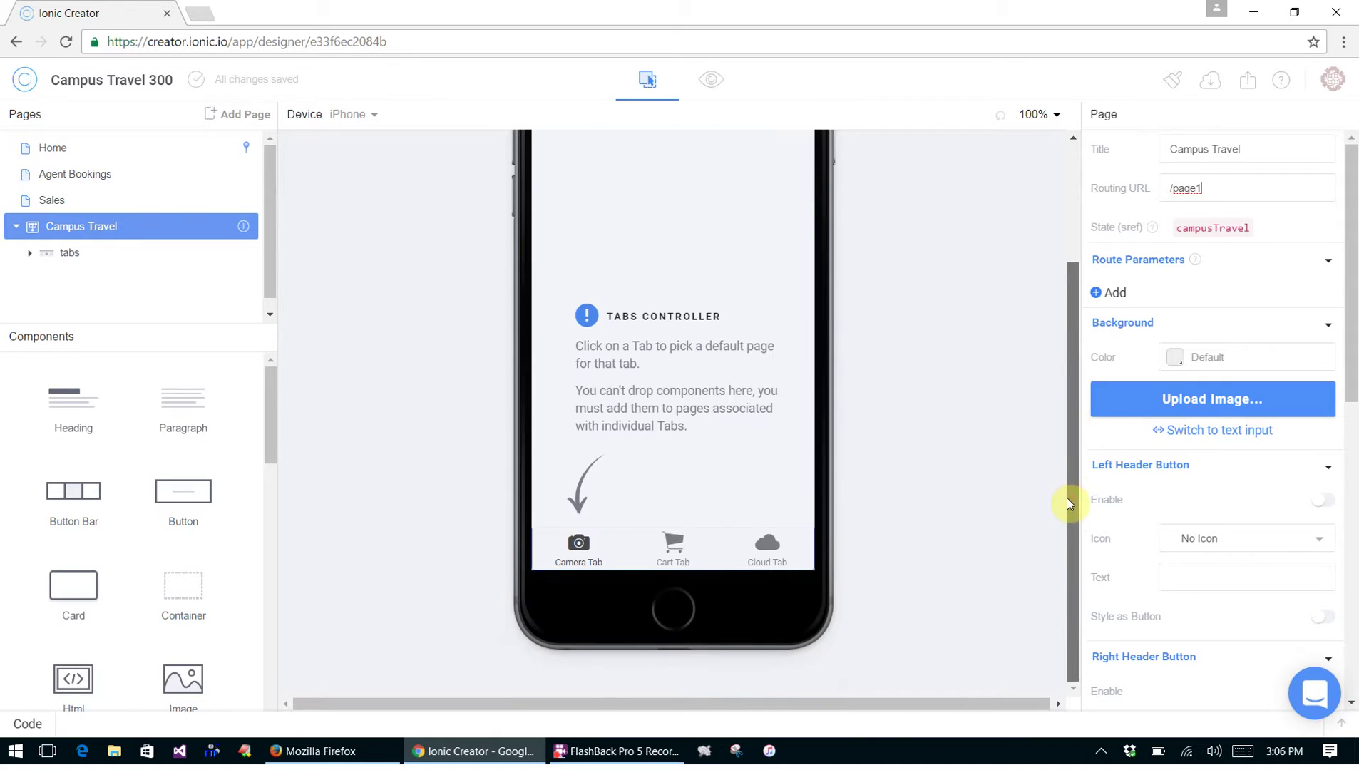
click(578, 547)
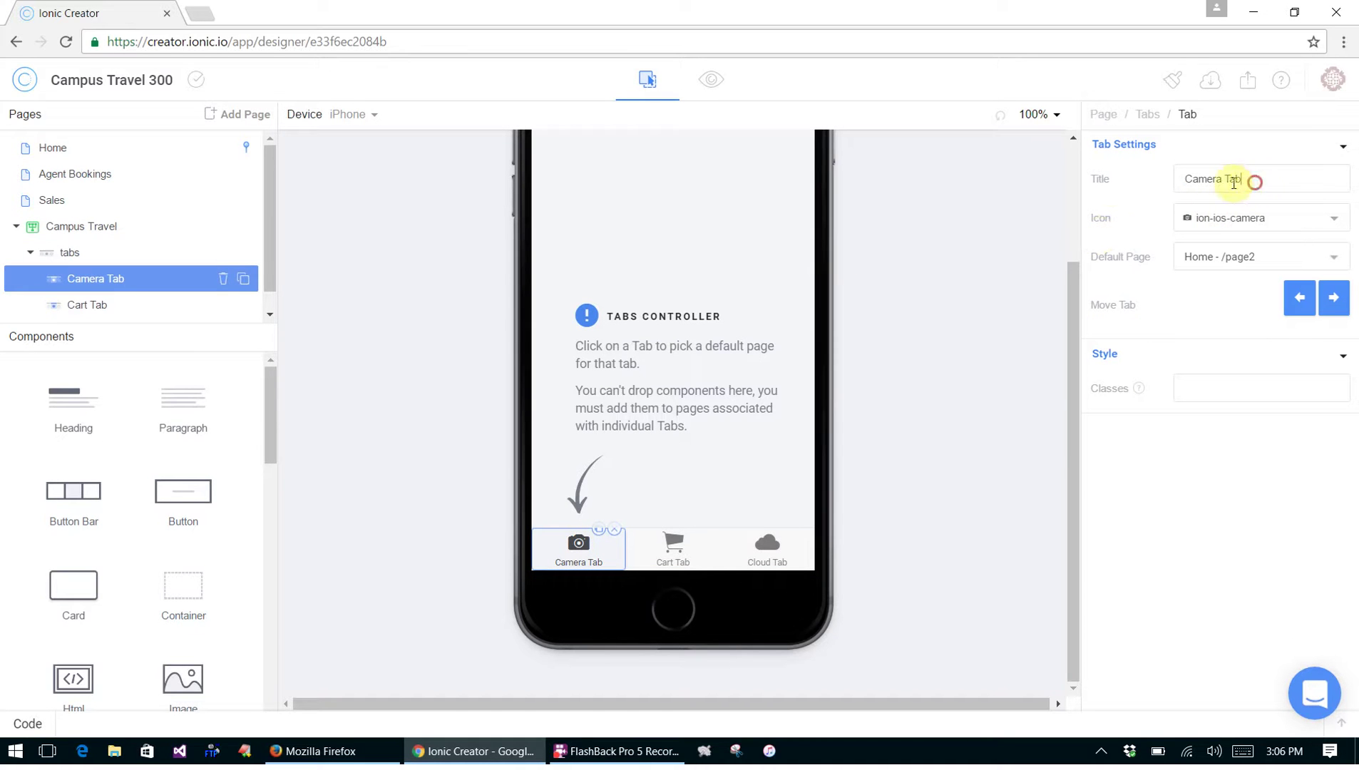
drag(1254, 180, 1109, 186)
text(Home)
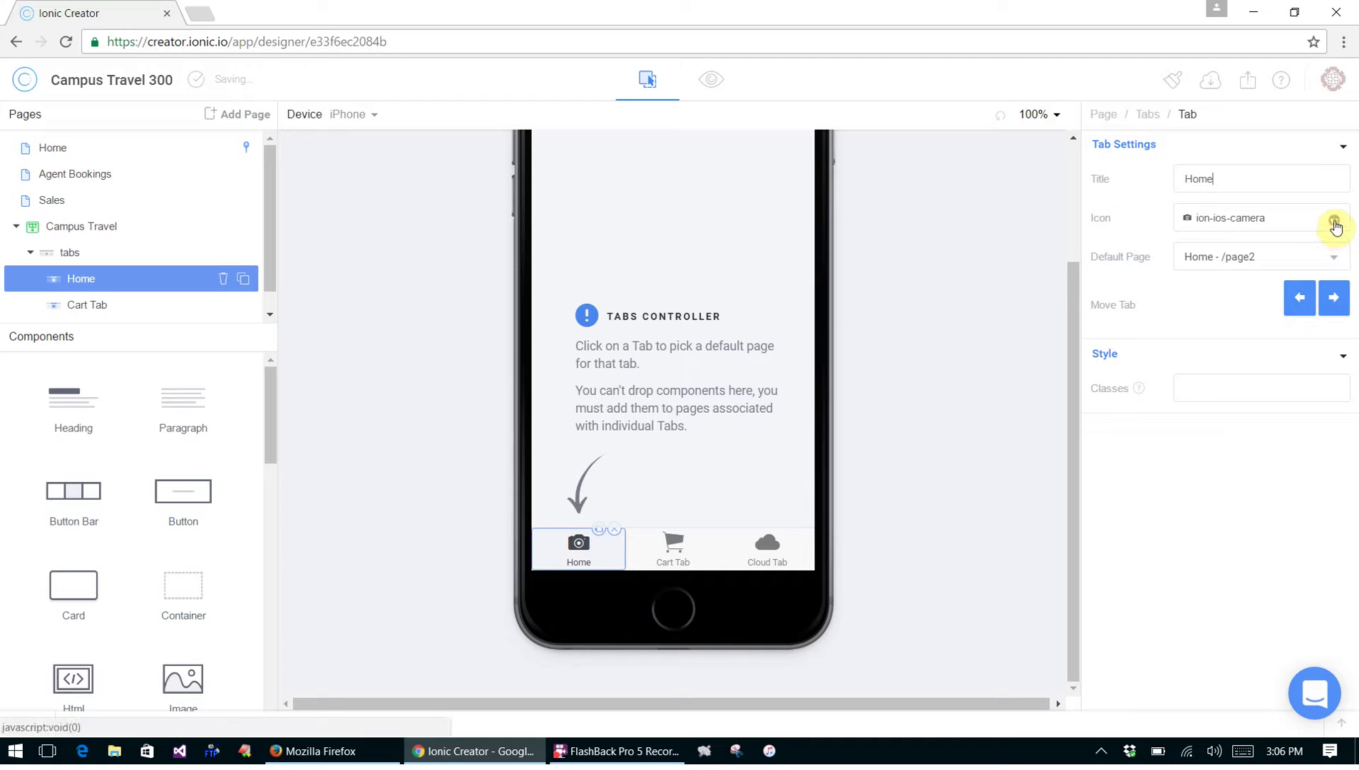
Find the home icons and set the Home tab's icon to ion-ios-home-outline
click(1335, 227)
text(home)
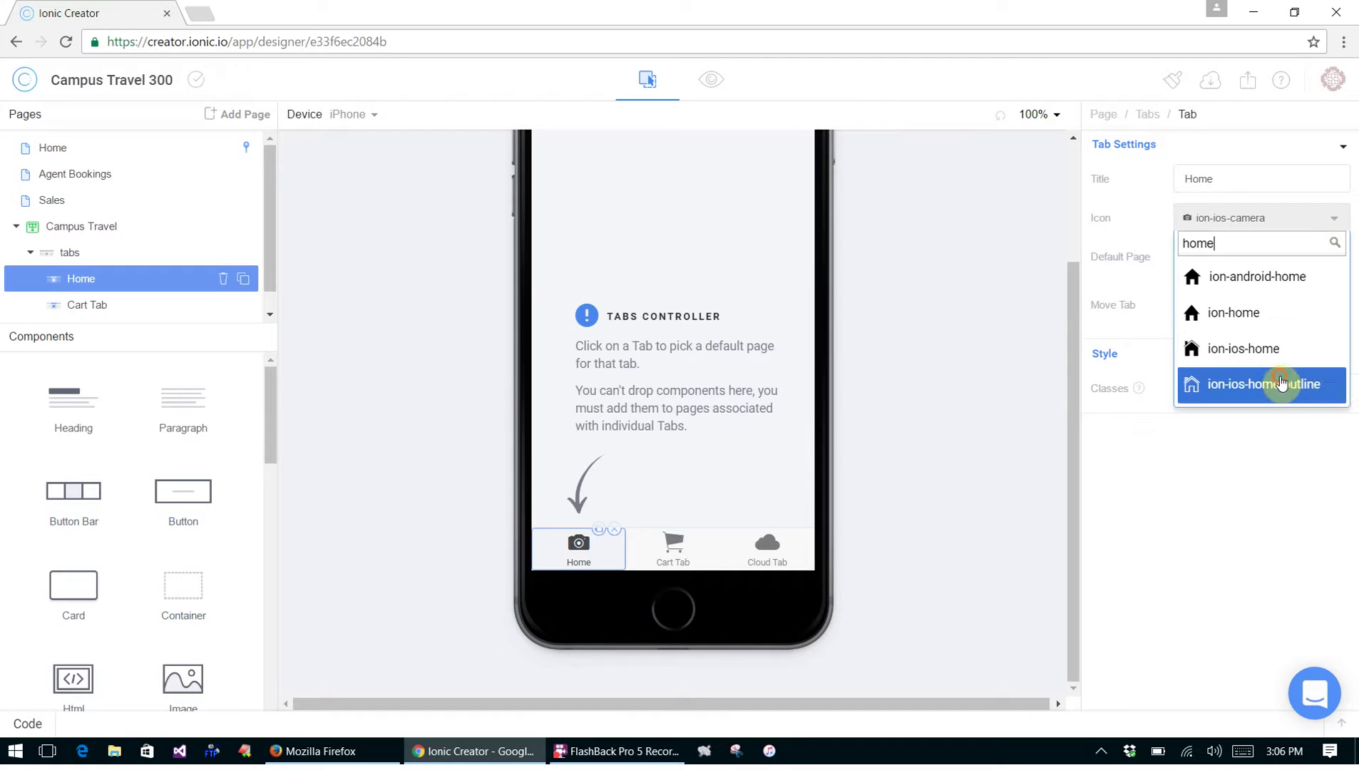
click(1265, 384)
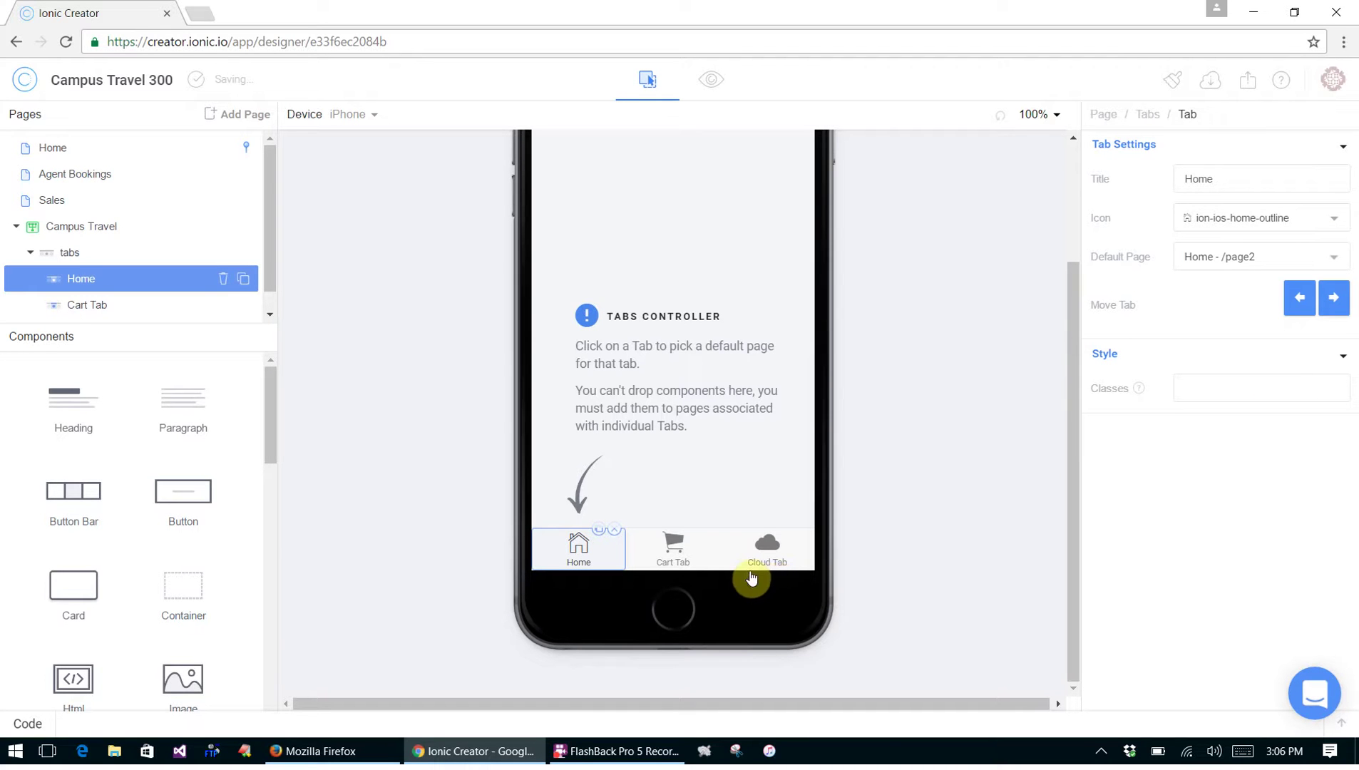
Change the Cart Tab's title to Agent Bookings and its icon to ion-ios-book-outline
click(675, 551)
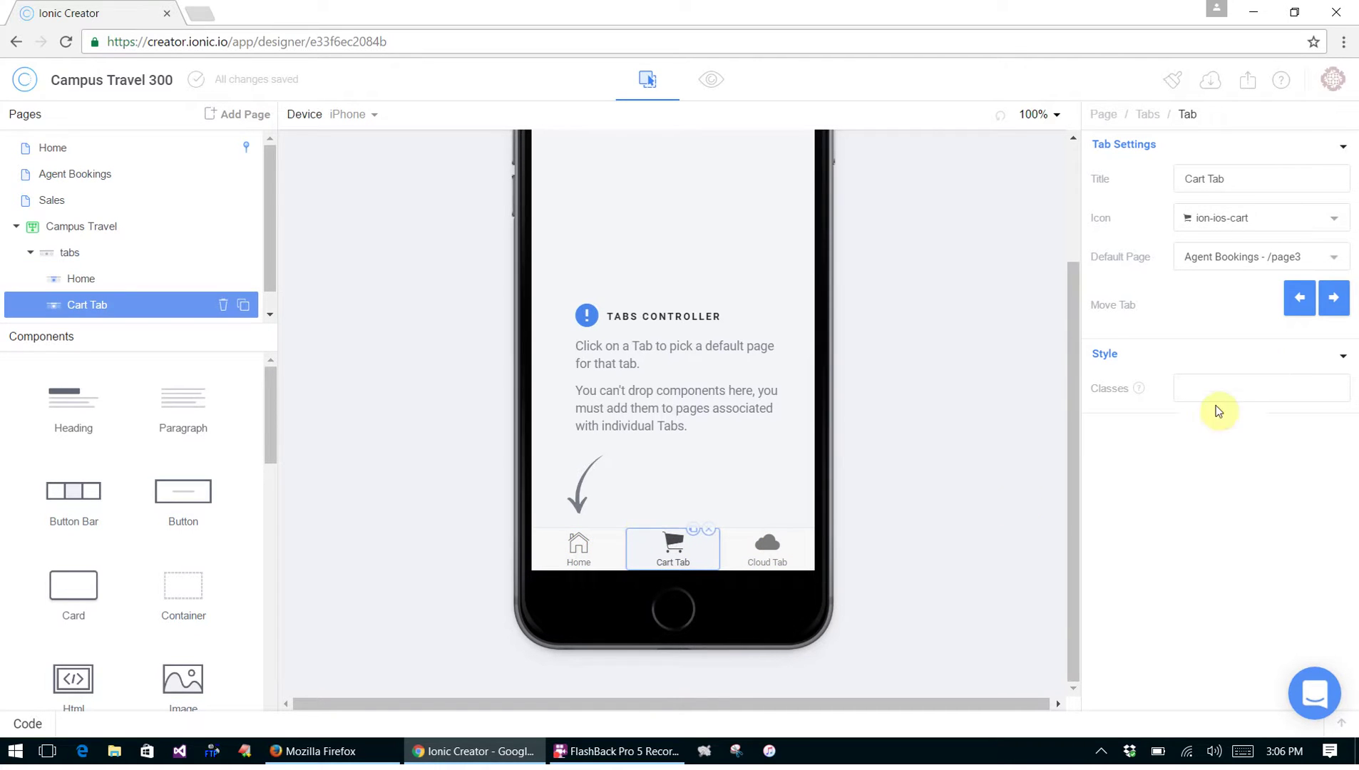
click(1260, 177)
drag(1261, 177, 1128, 184)
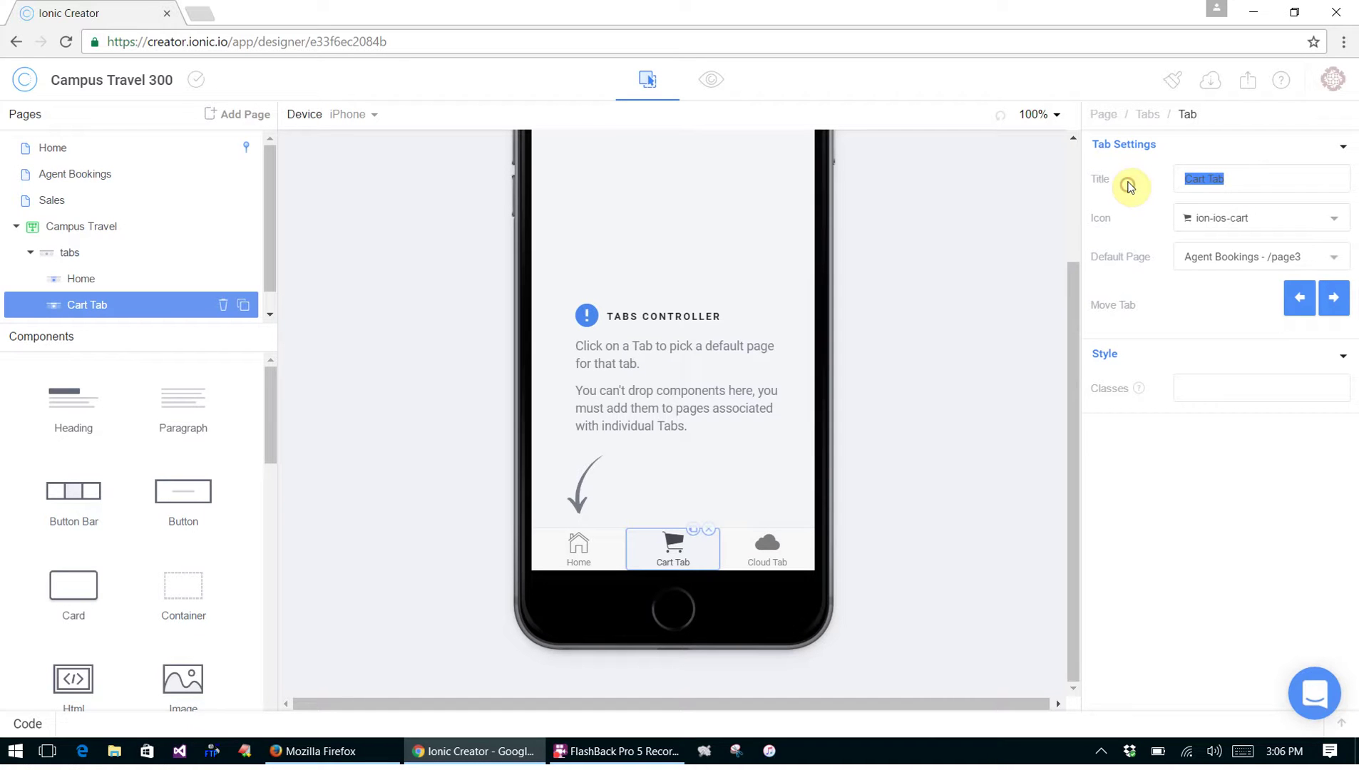
text(Agent Bookings)
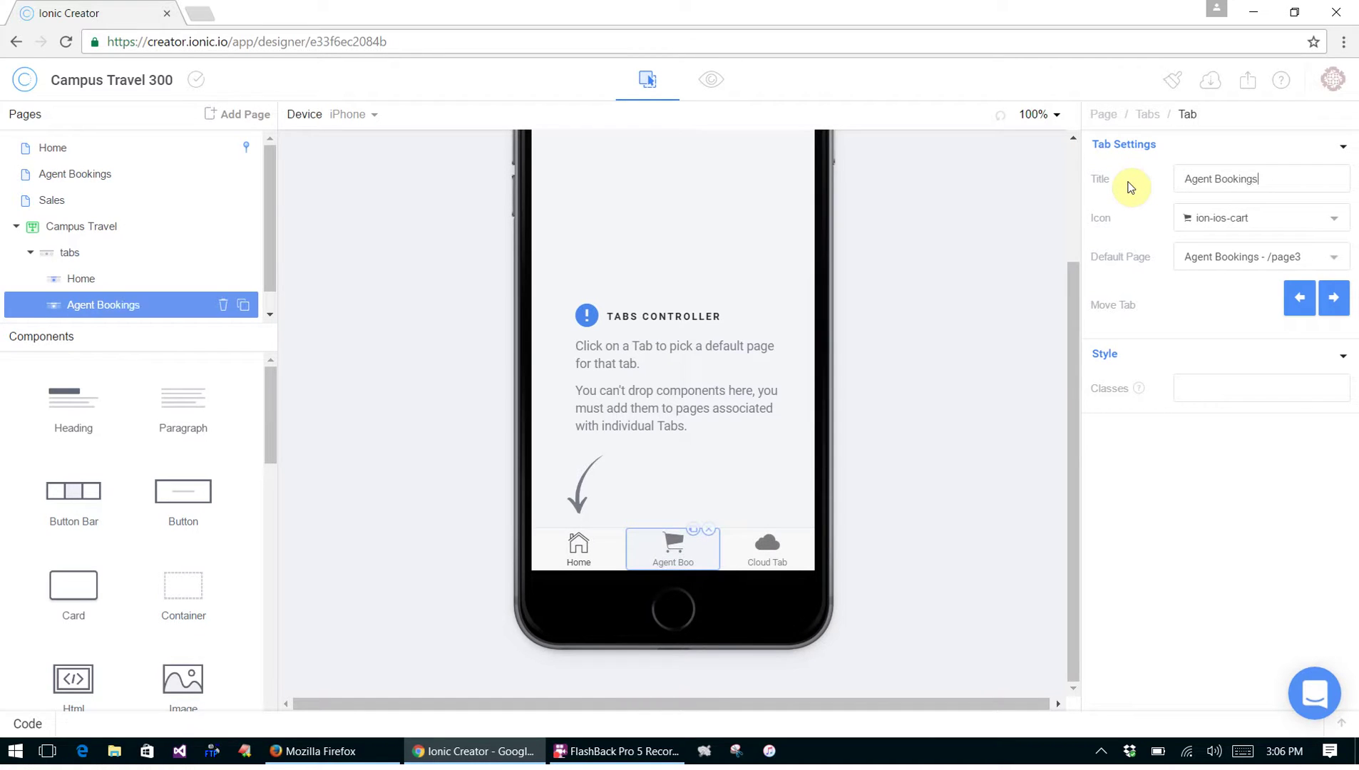
click(1337, 227)
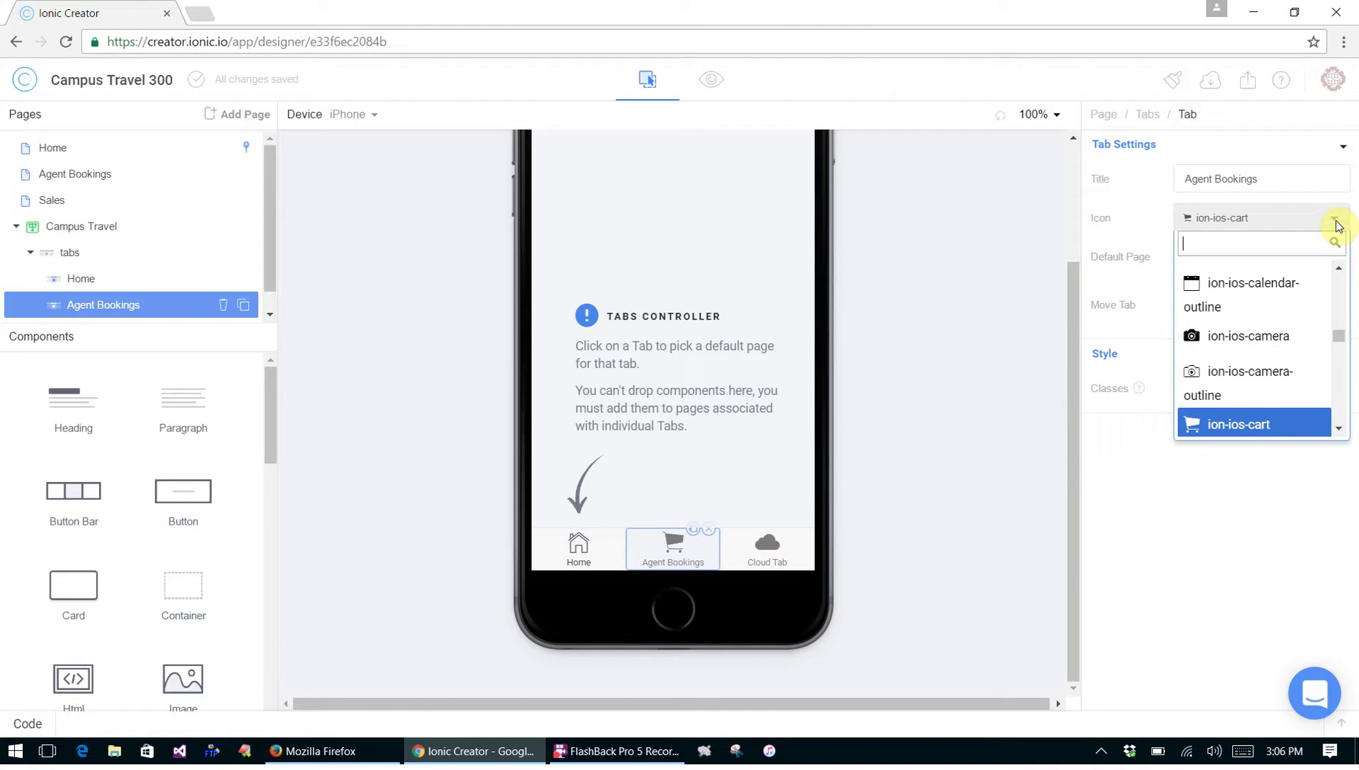
text(book)
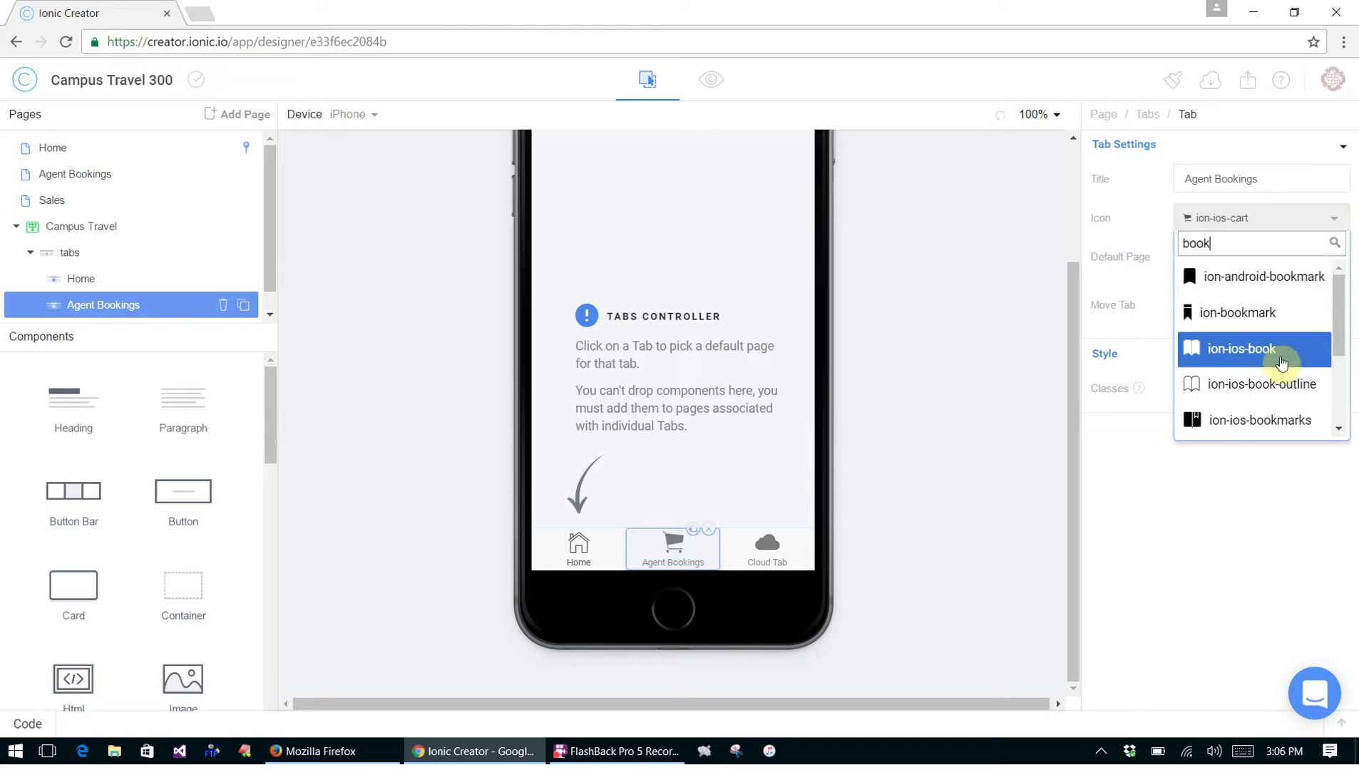
click(1258, 385)
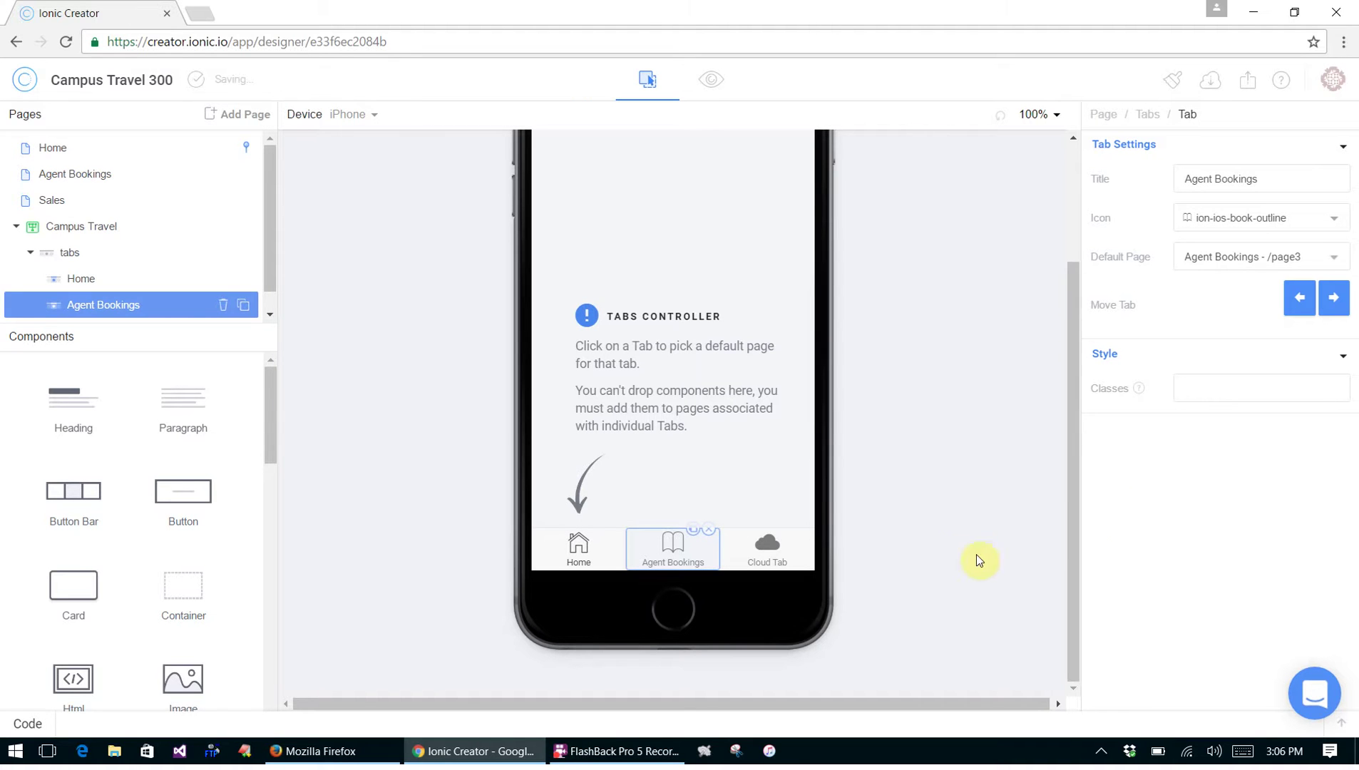
Change the Cloud Tab's title to Sales and its icon to ion-cash
click(760, 551)
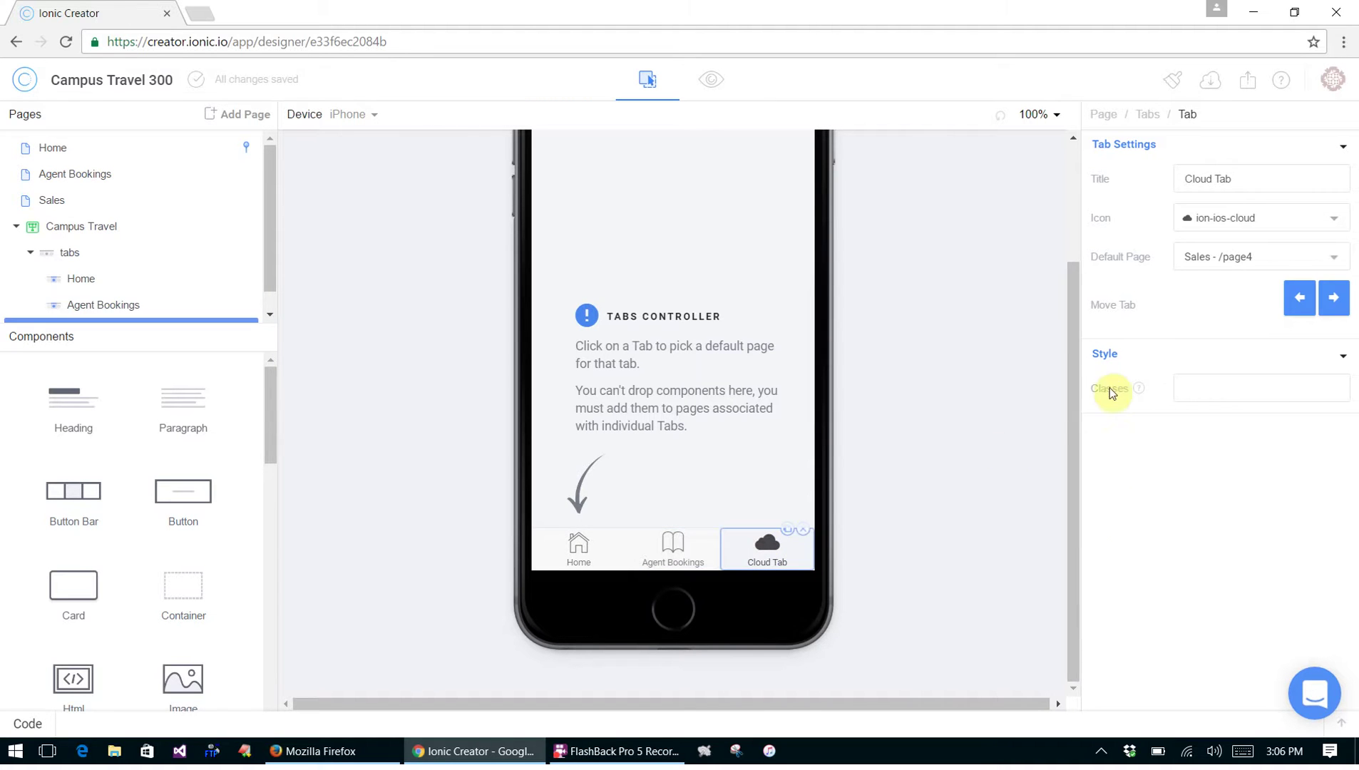
drag(1245, 183, 1109, 194)
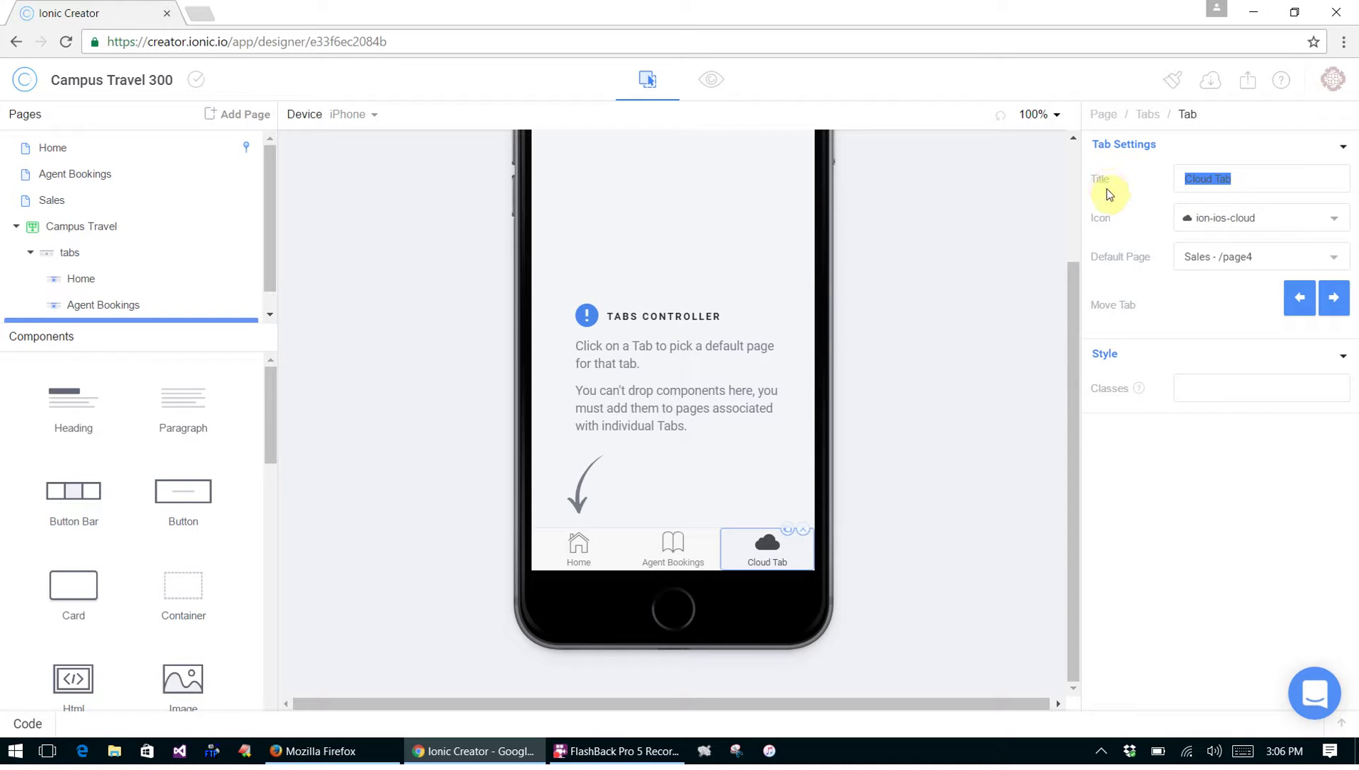
text(Sales)
click(1338, 225)
text(c)
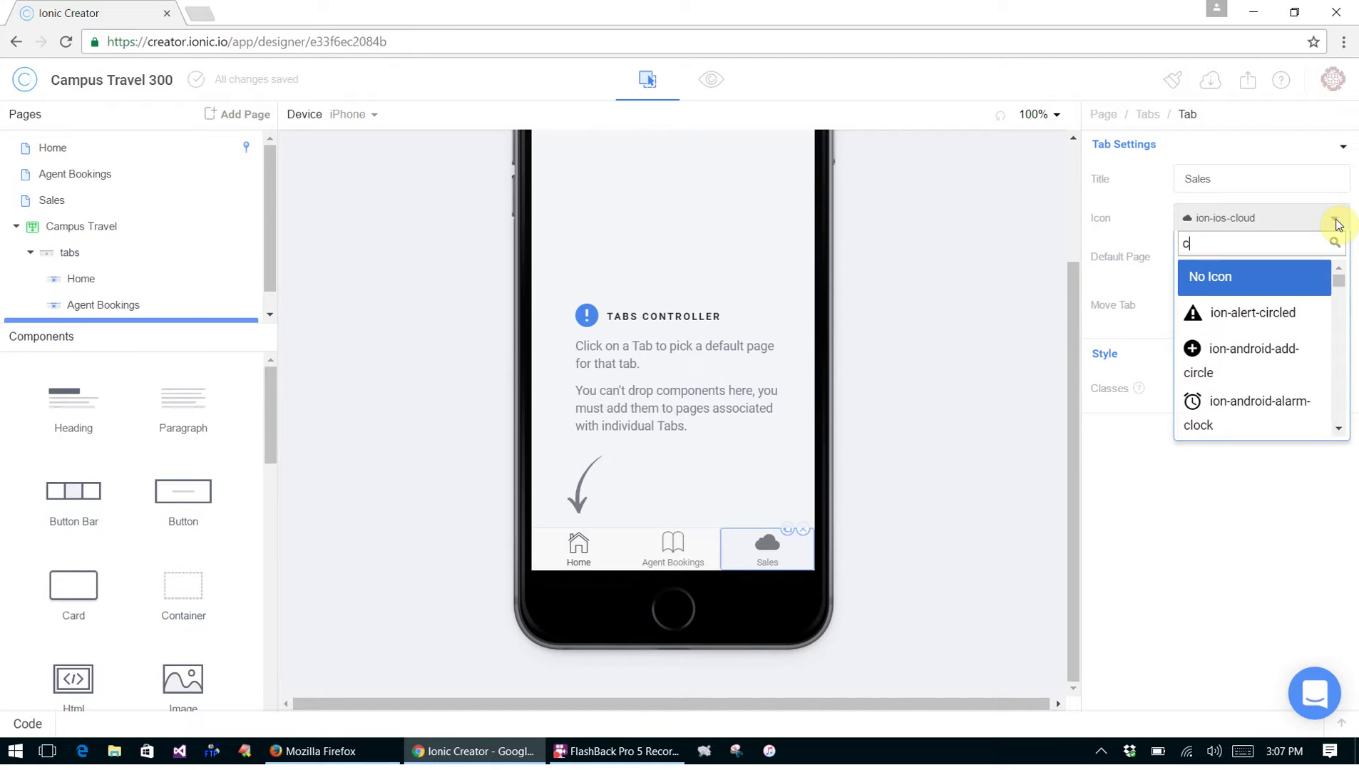
text(ash)
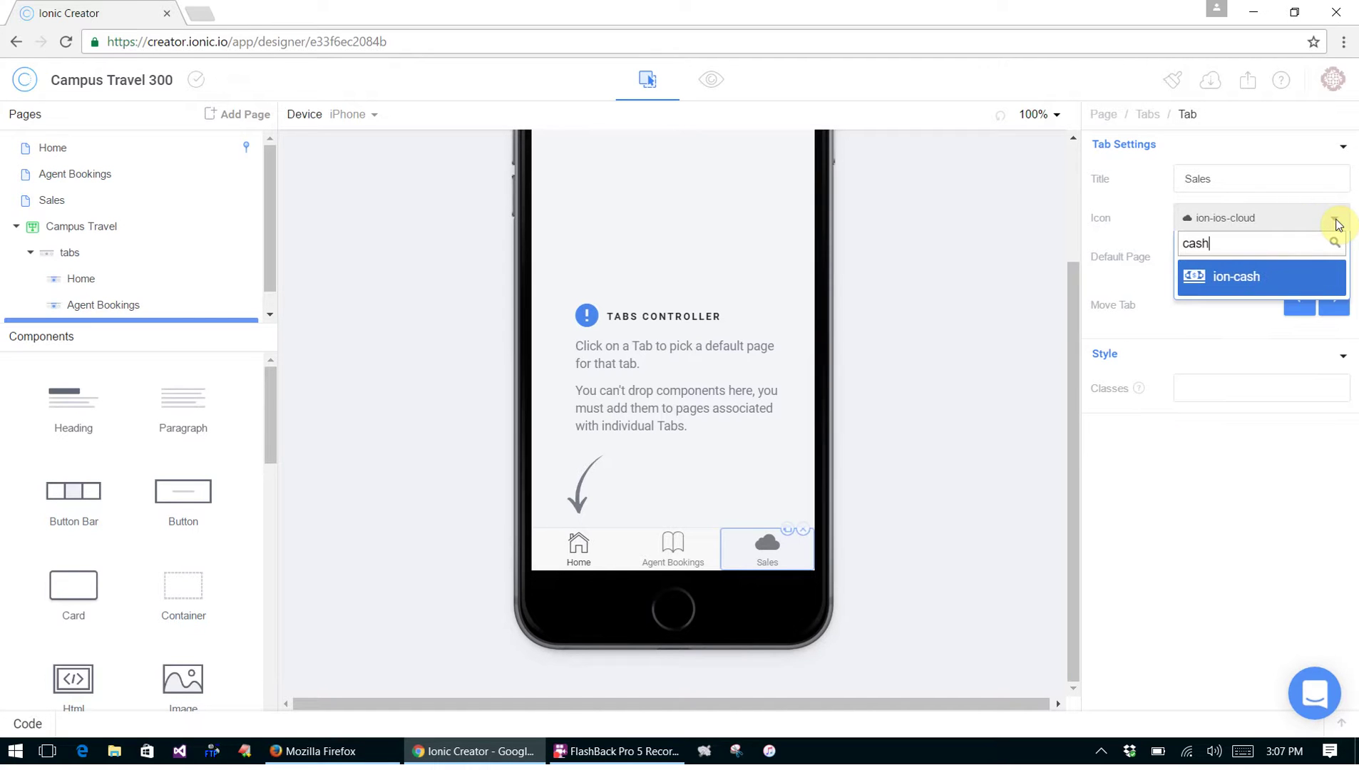
click(1230, 278)
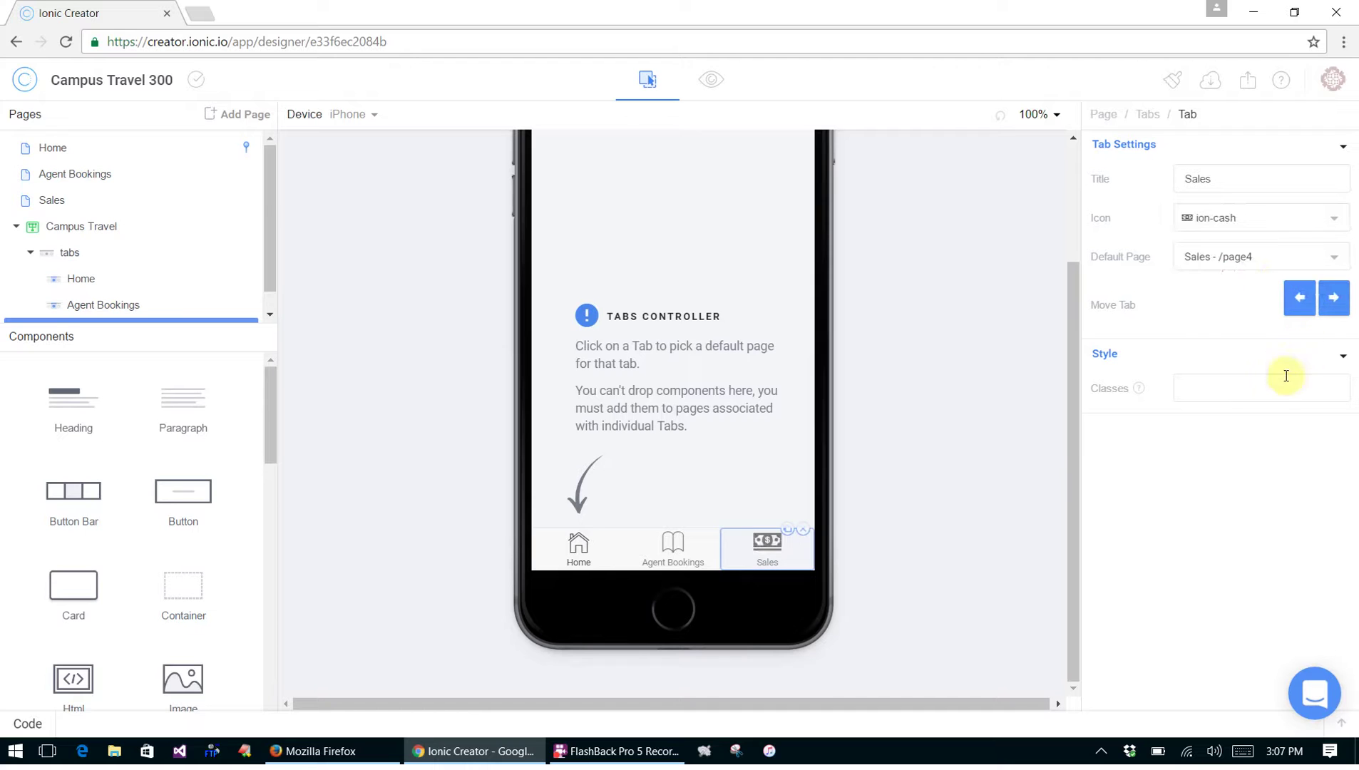
Preview the app, visit the Agent Bookings, Sales and Home tabs, and return to the designer
scroll(673, 454, up, 2)
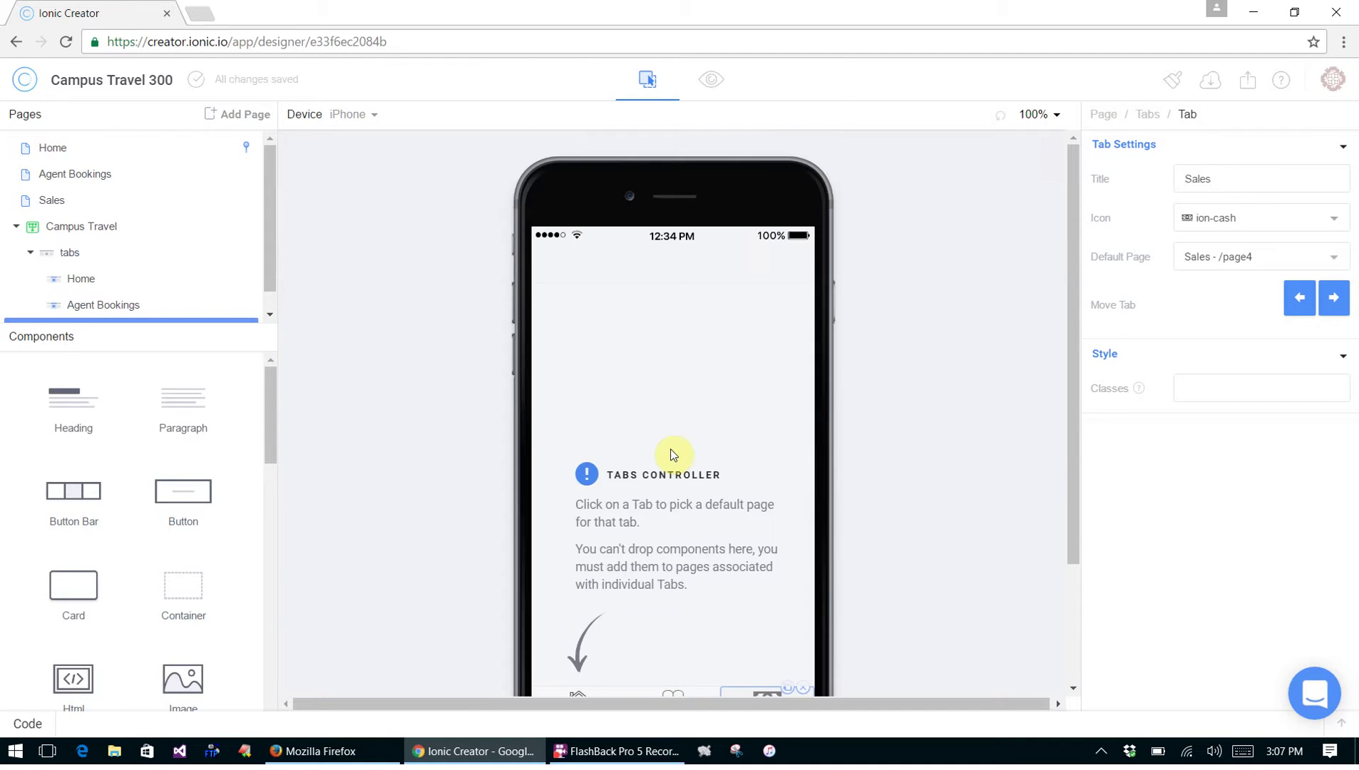
click(53, 148)
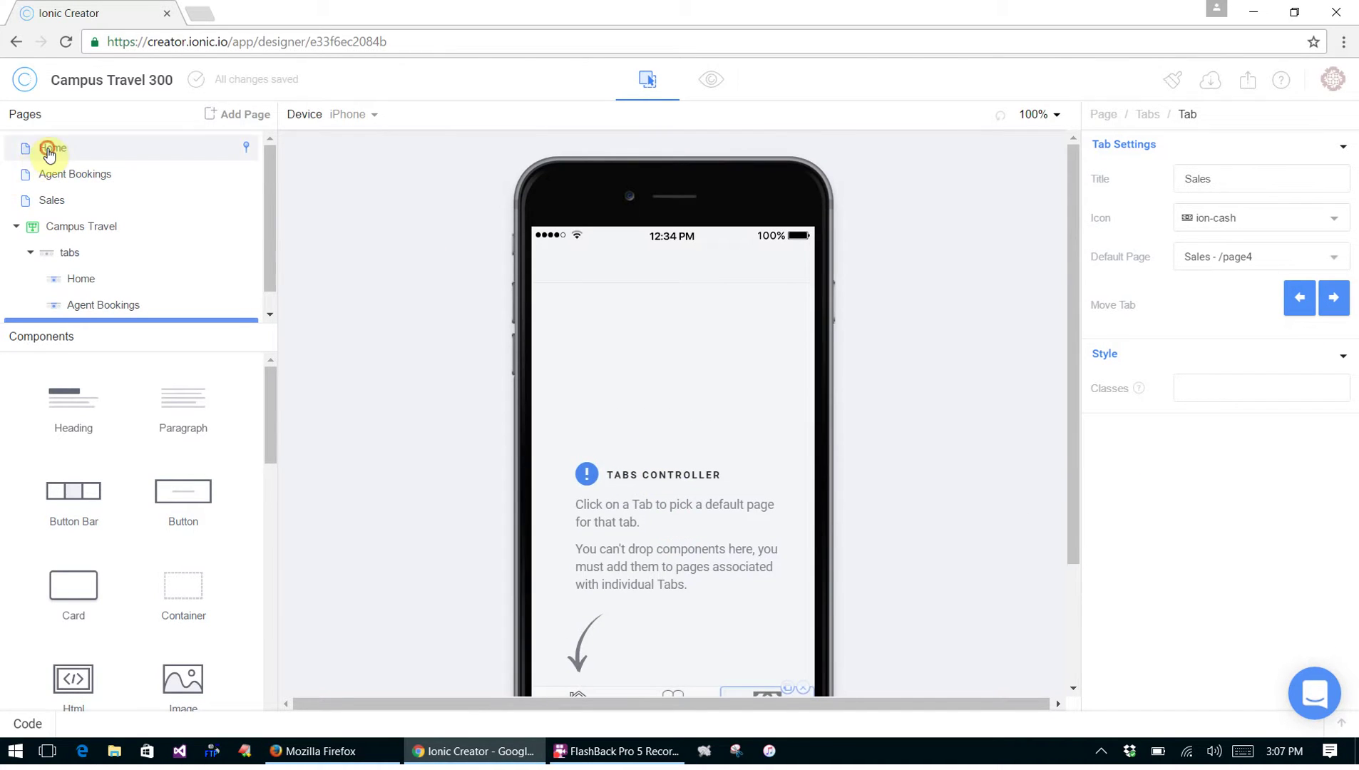
click(711, 79)
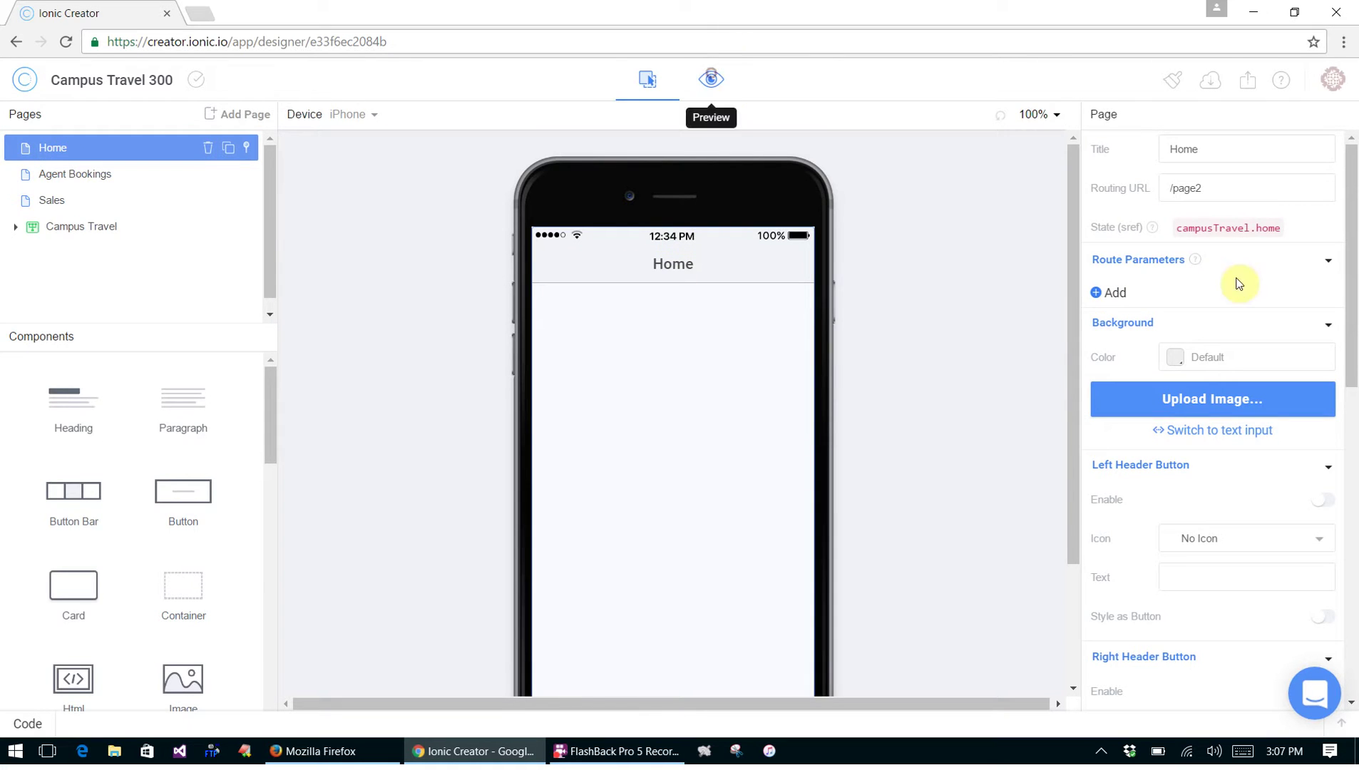
scroll(772, 424, down, 2)
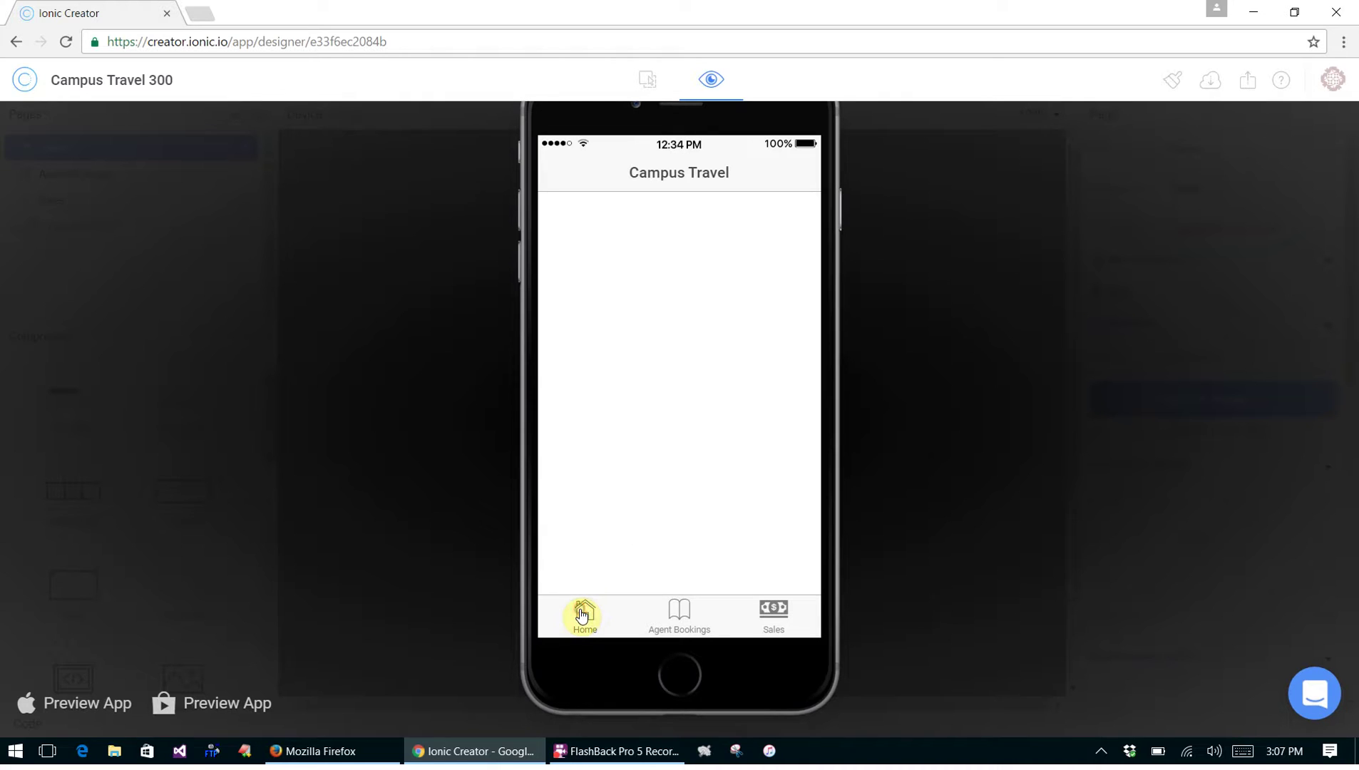
click(681, 613)
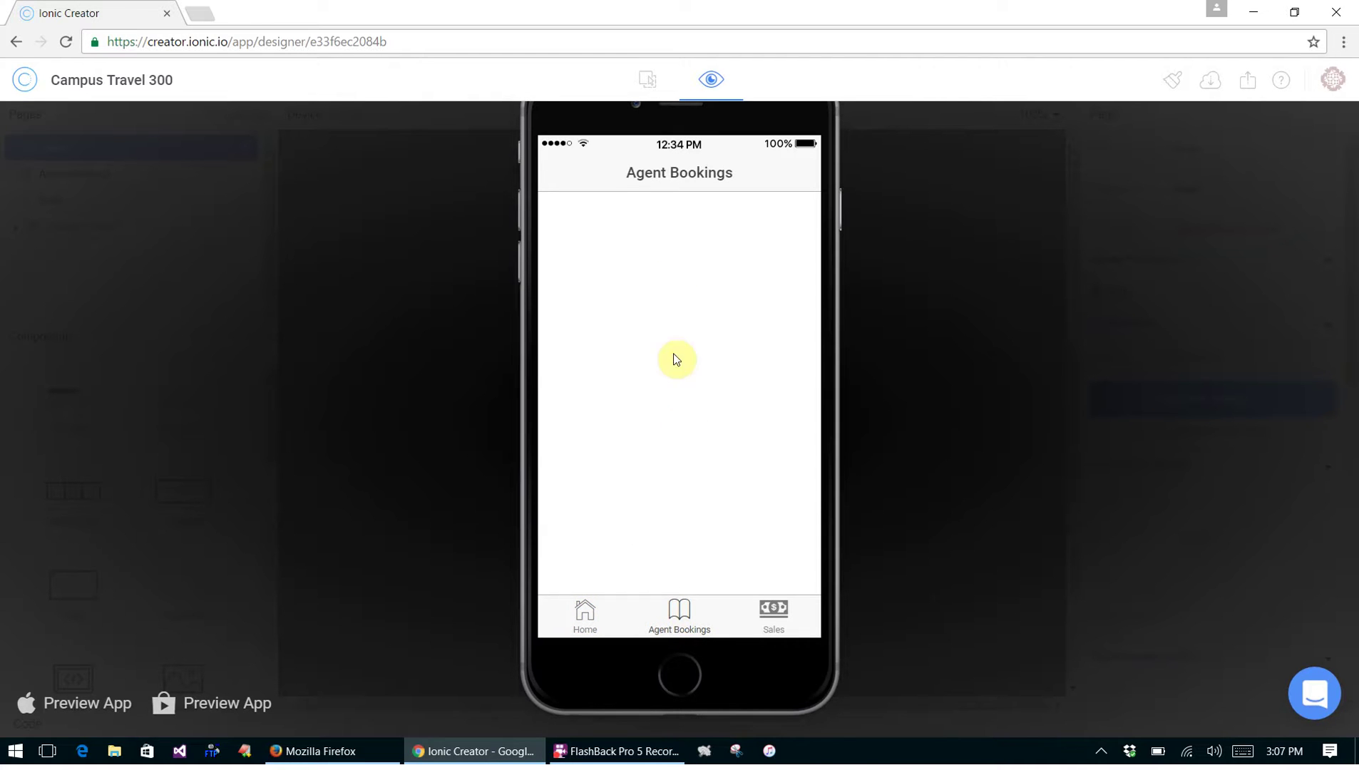
click(774, 610)
click(618, 596)
scroll(992, 302, up, 1)
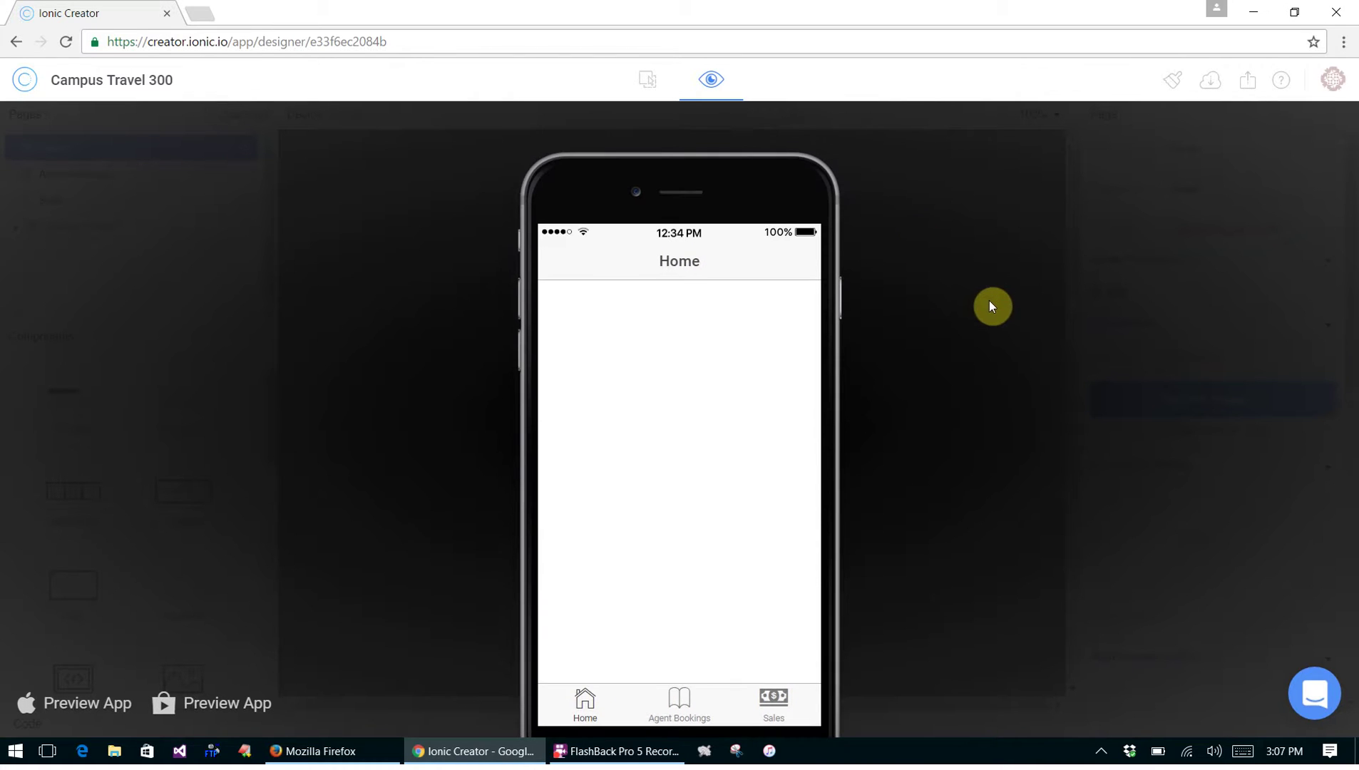
click(649, 90)
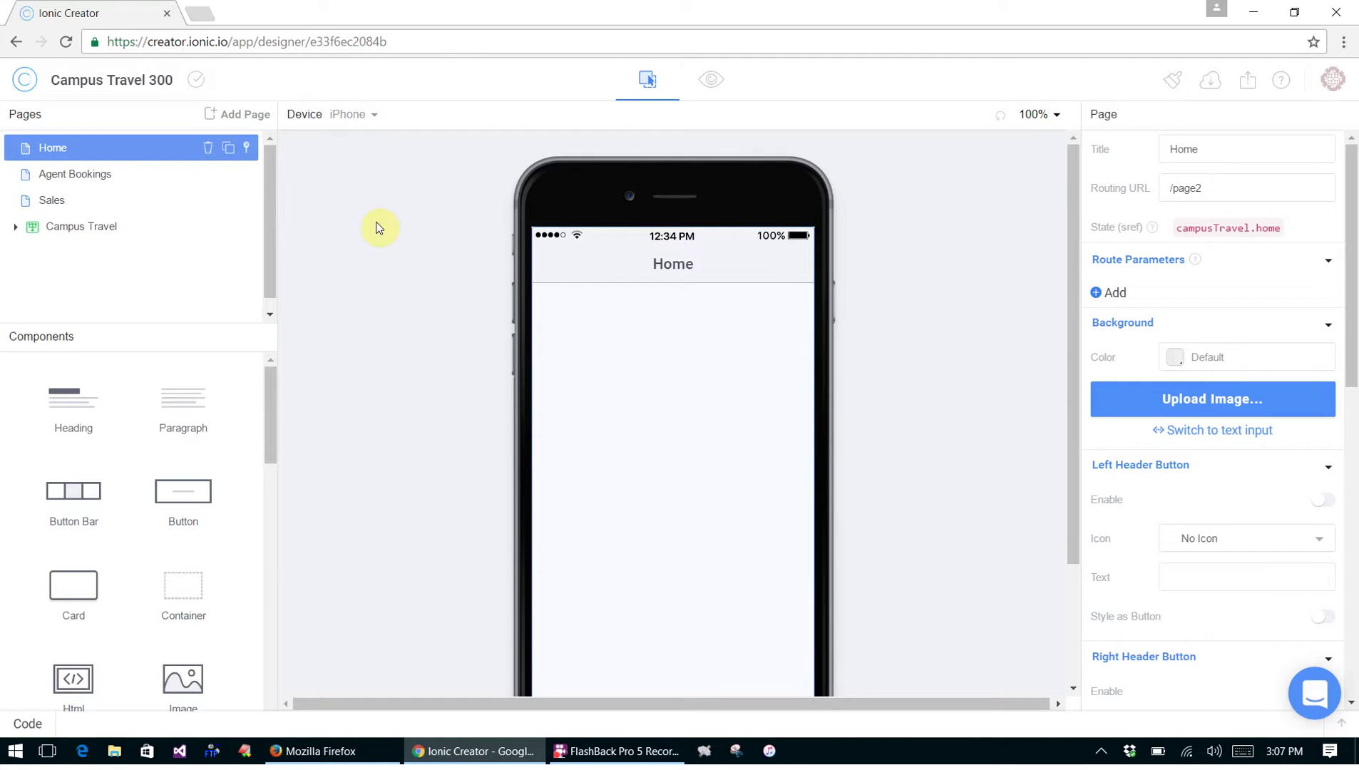
Add a blank page and title it Add Agent
click(234, 113)
click(247, 187)
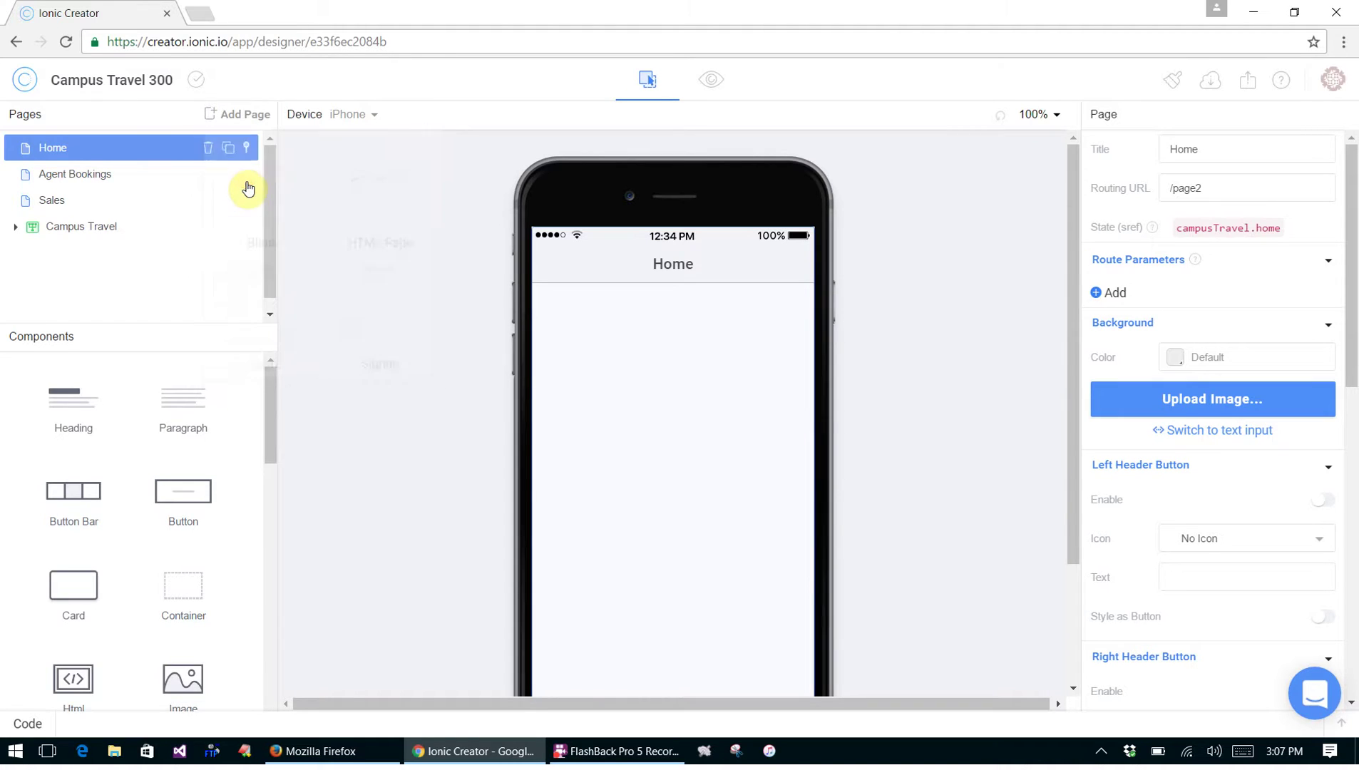
double_click(1239, 149)
text(Add)
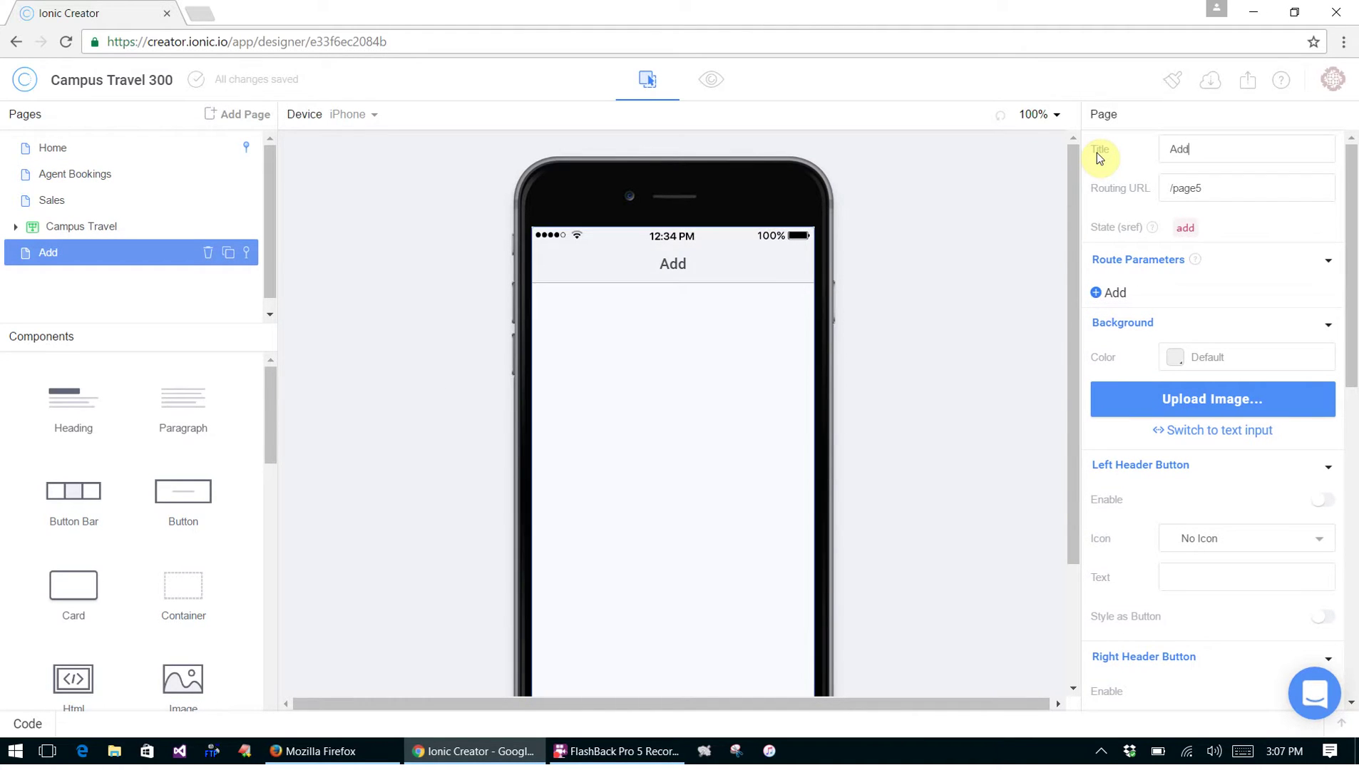
text( Agent)
Add another blank page and title it Add Sale
click(255, 114)
click(257, 182)
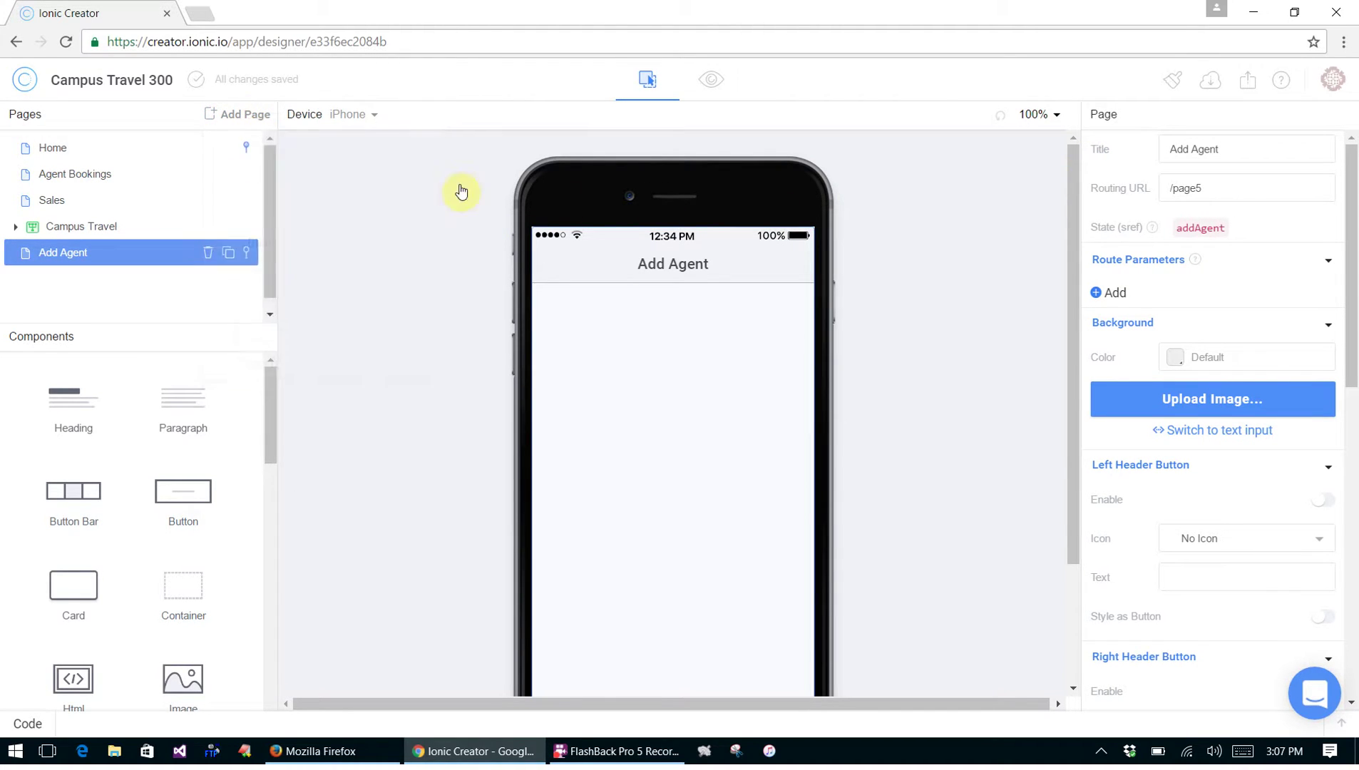
drag(1225, 148, 1141, 155)
text(Add Sale)
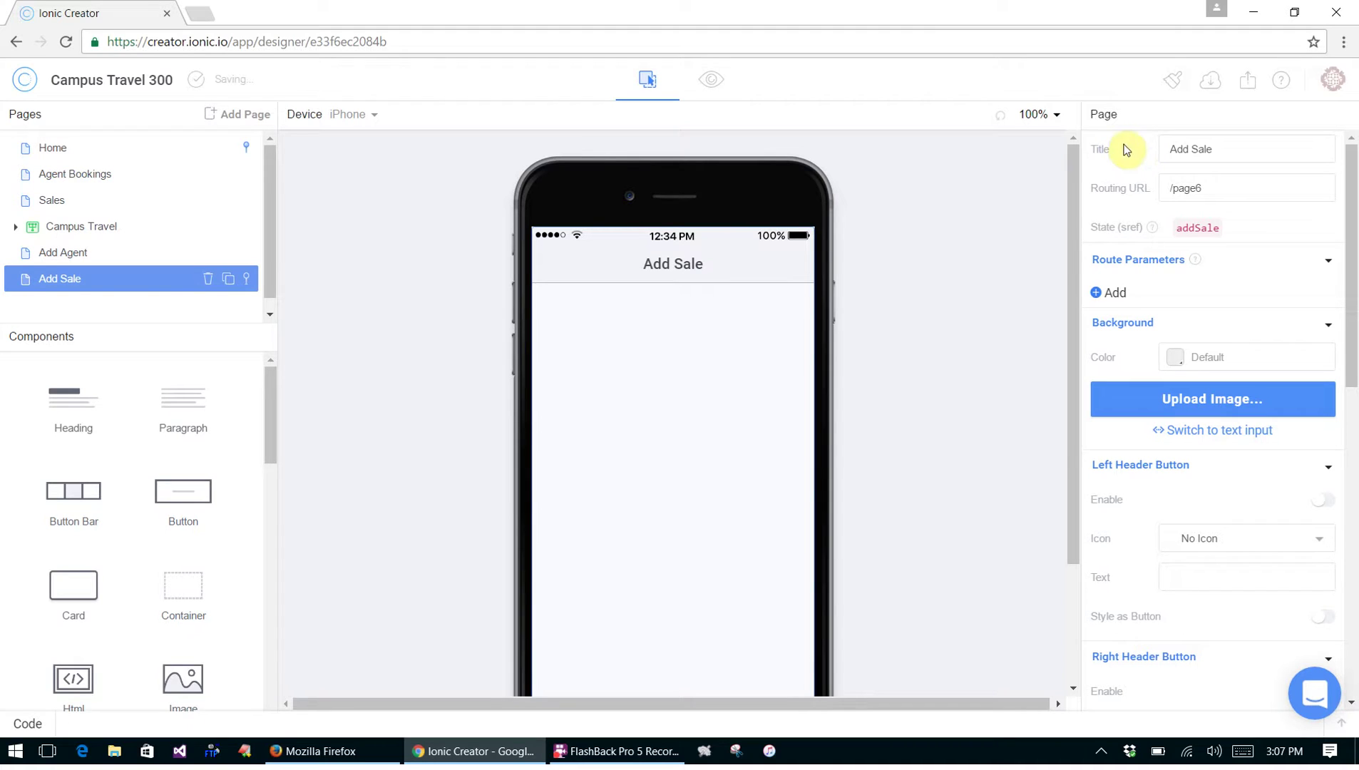
Create a blank page with the title Search Sales
click(232, 114)
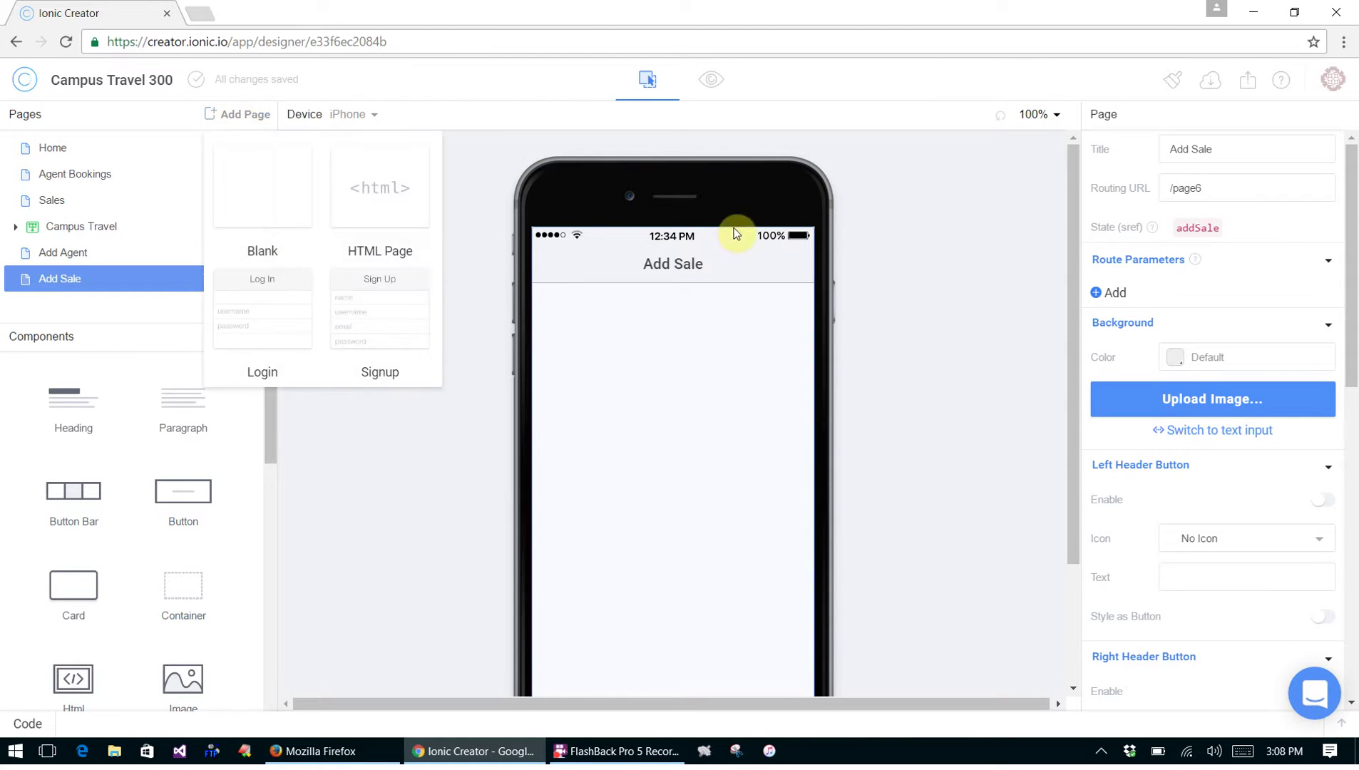
click(253, 187)
drag(1213, 148, 1148, 153)
text(Sea)
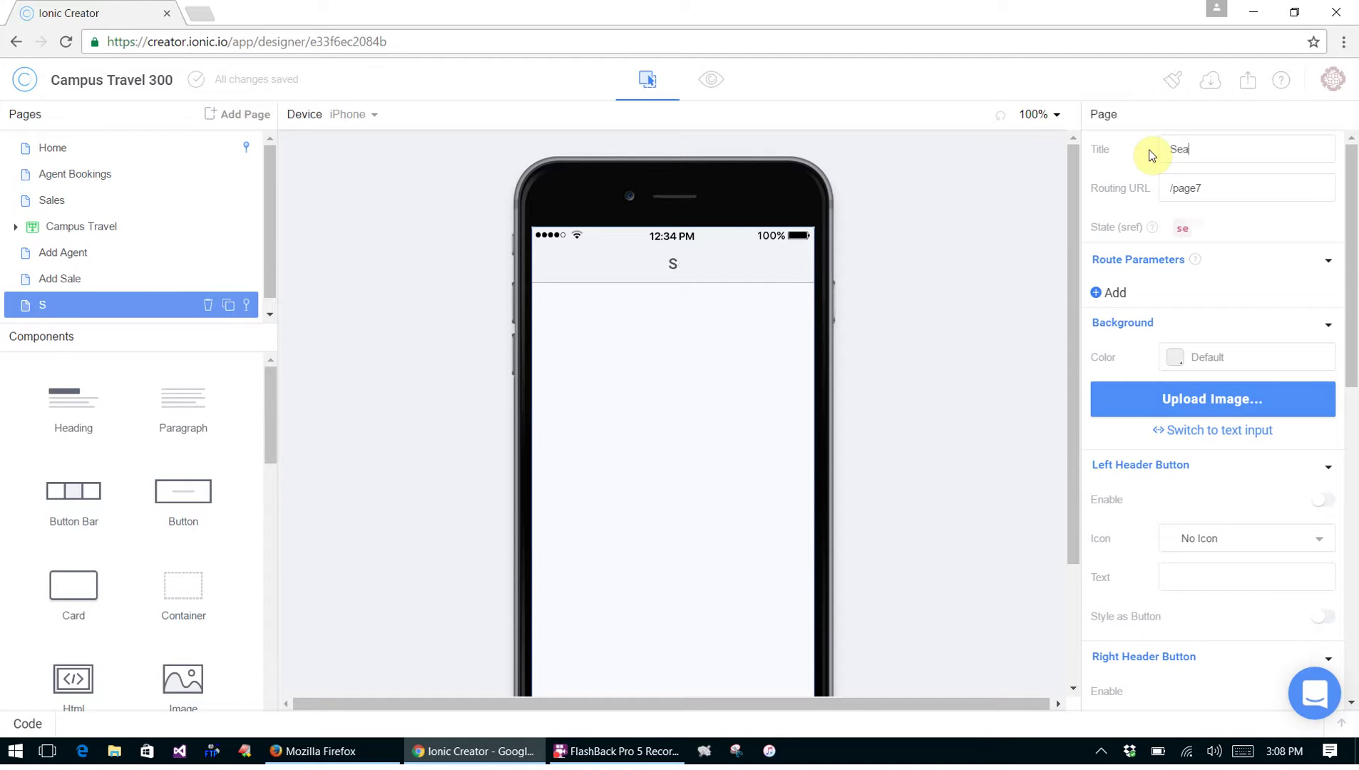
text(rch Sales)
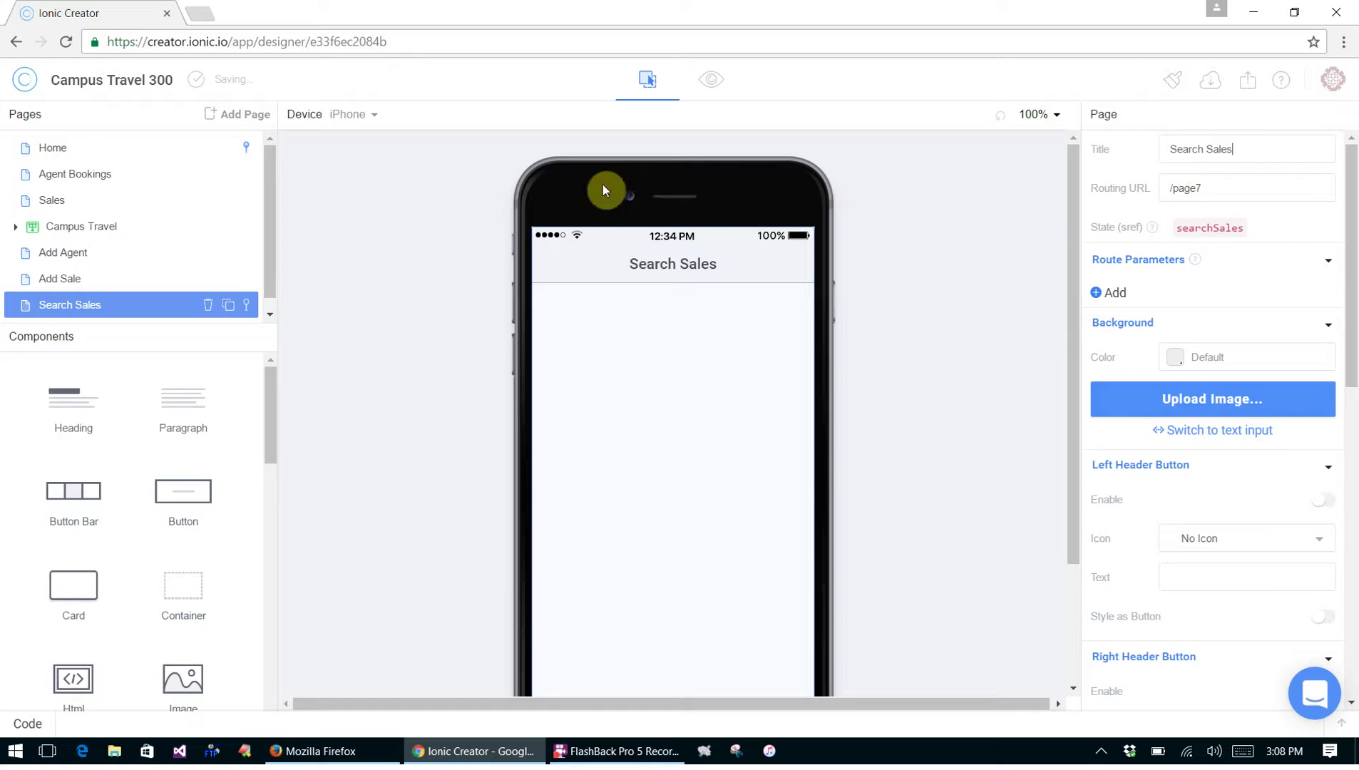
Create a blank page with the title Search Results
click(238, 115)
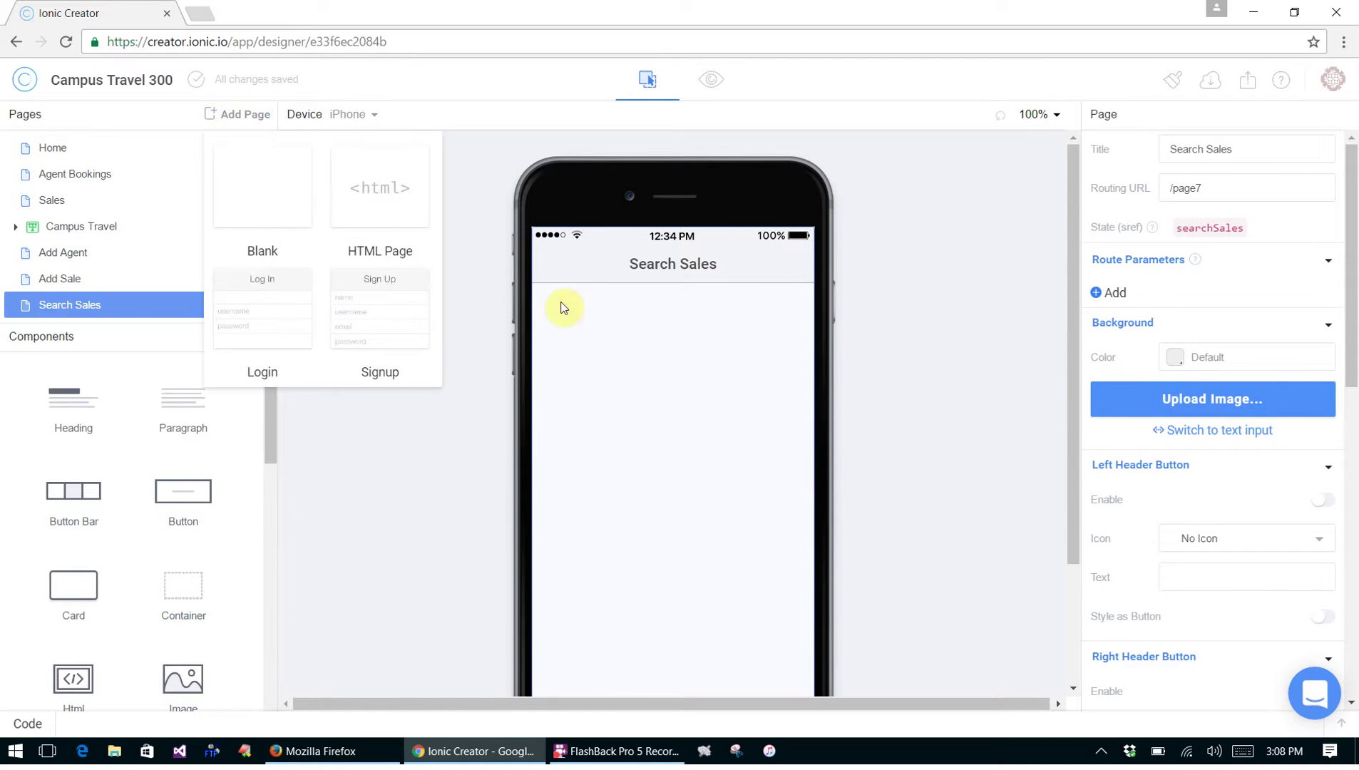
click(268, 195)
click(1204, 148)
drag(1205, 147, 1158, 155)
text(Sea)
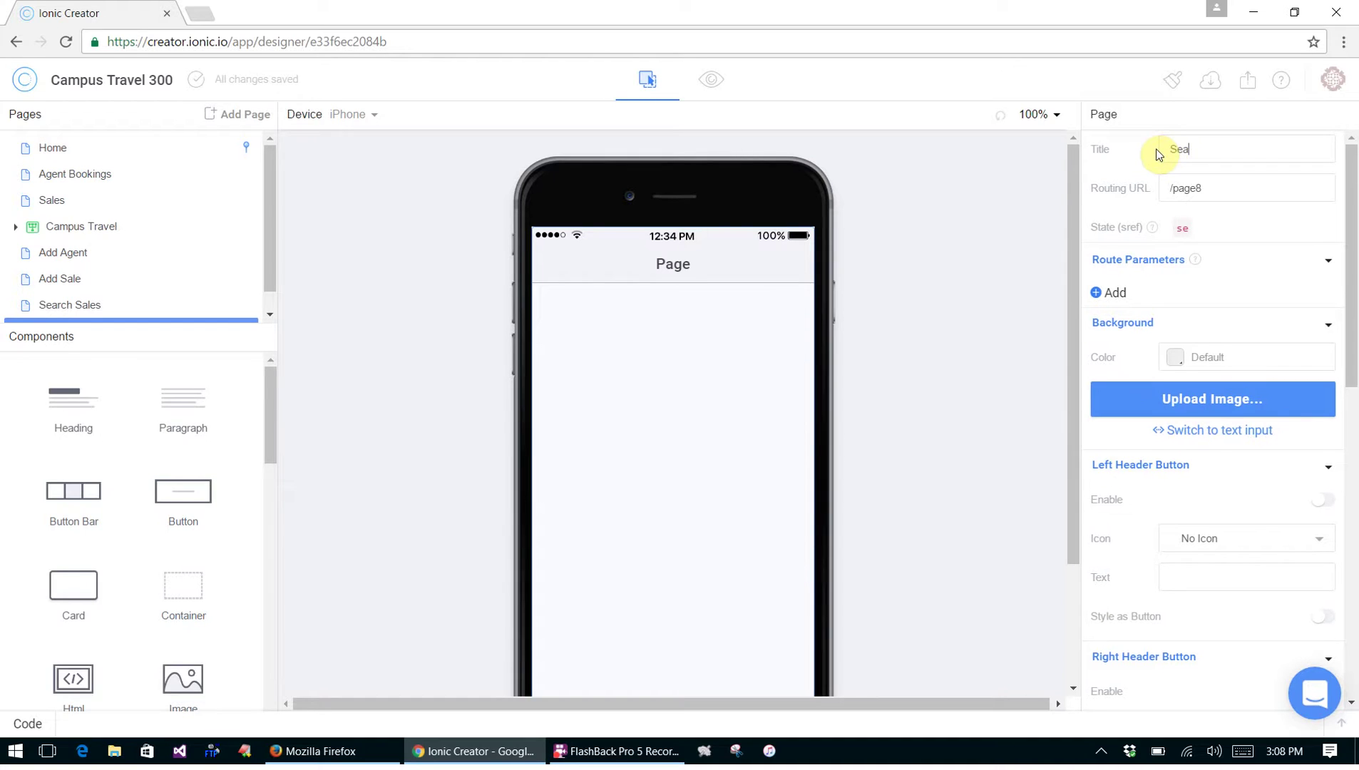
text(rch Results)
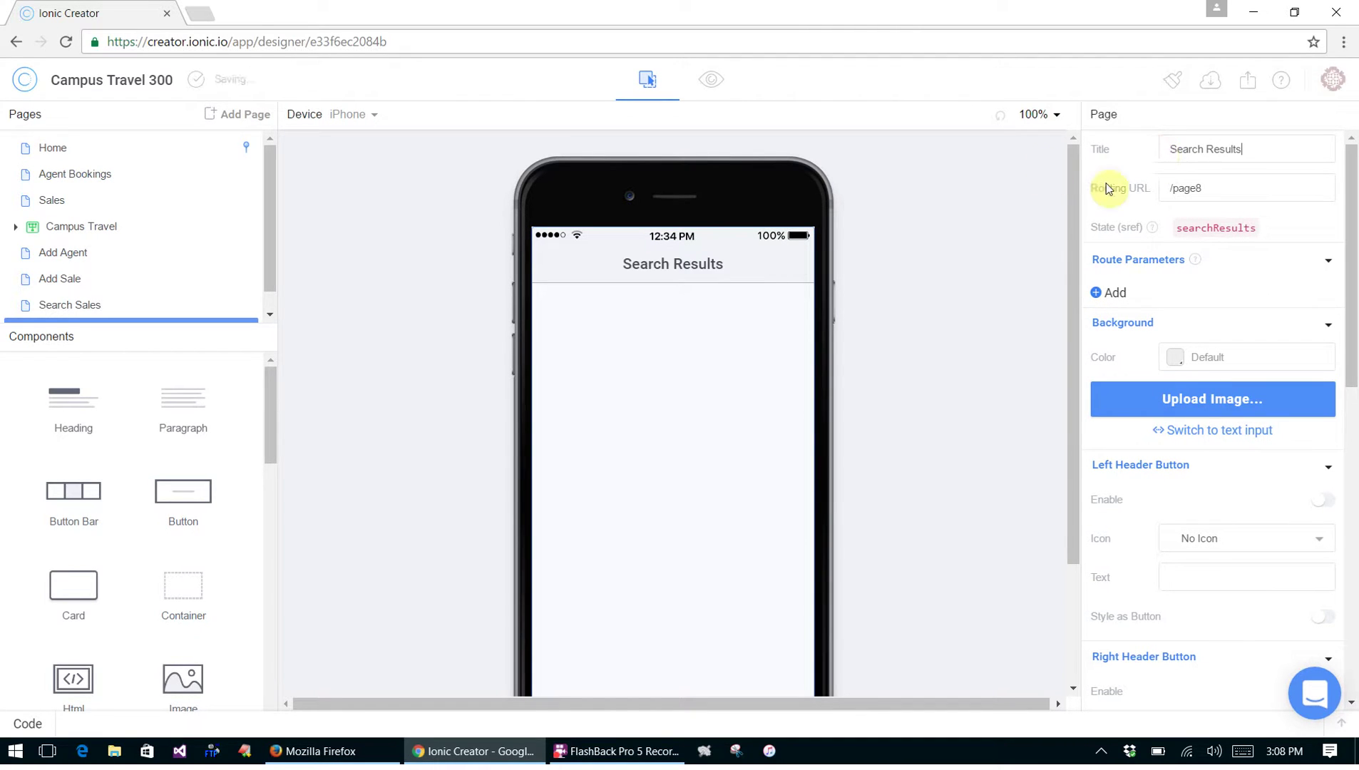
Create a blank page with the title Update Sale
click(239, 118)
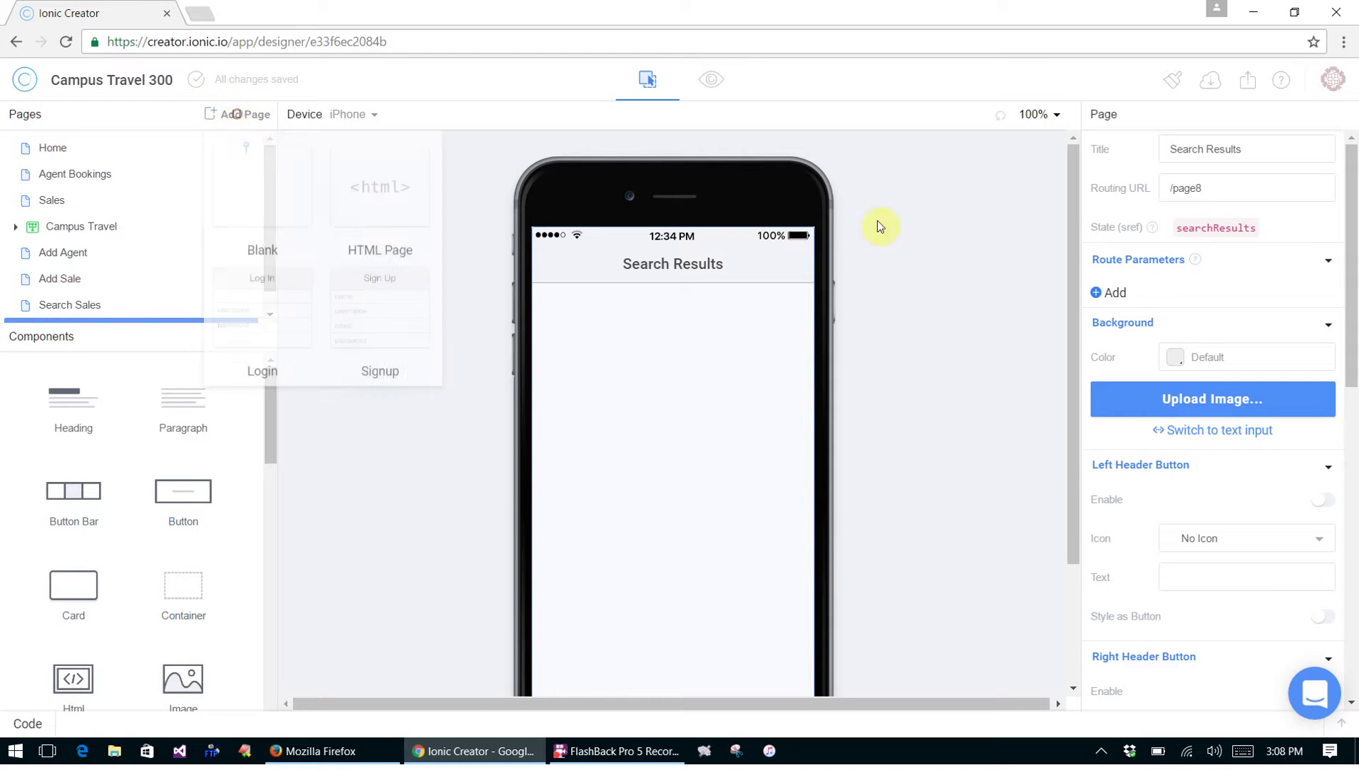
click(292, 205)
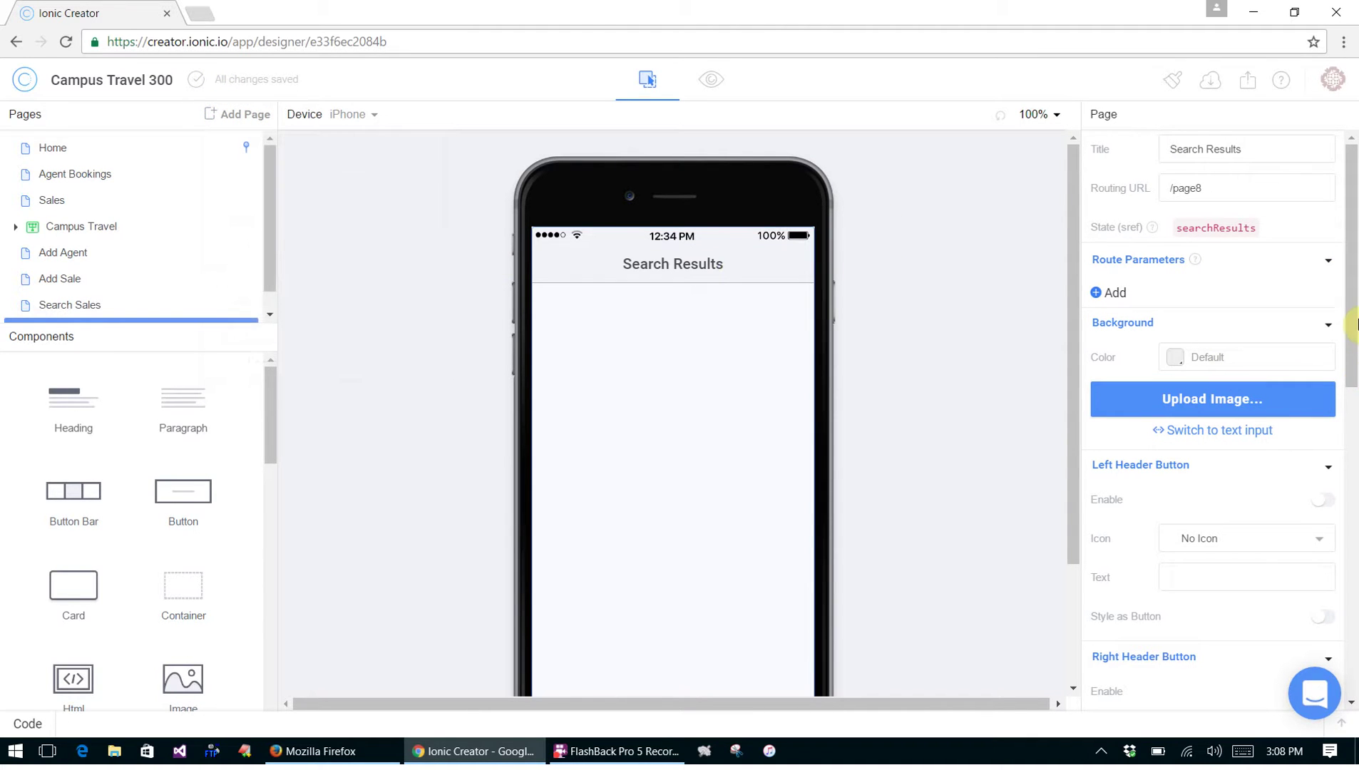
drag(1244, 146, 1082, 150)
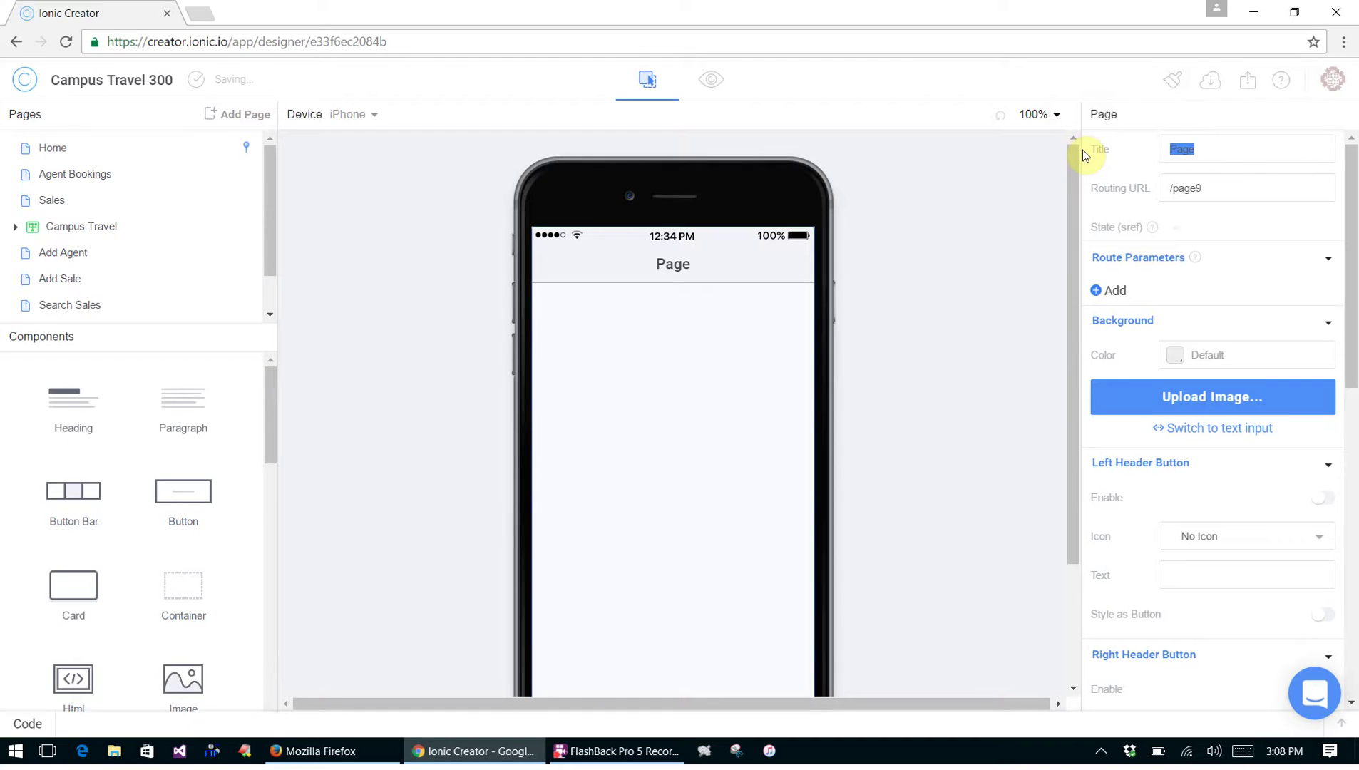
text(Update Sale)
click(1248, 186)
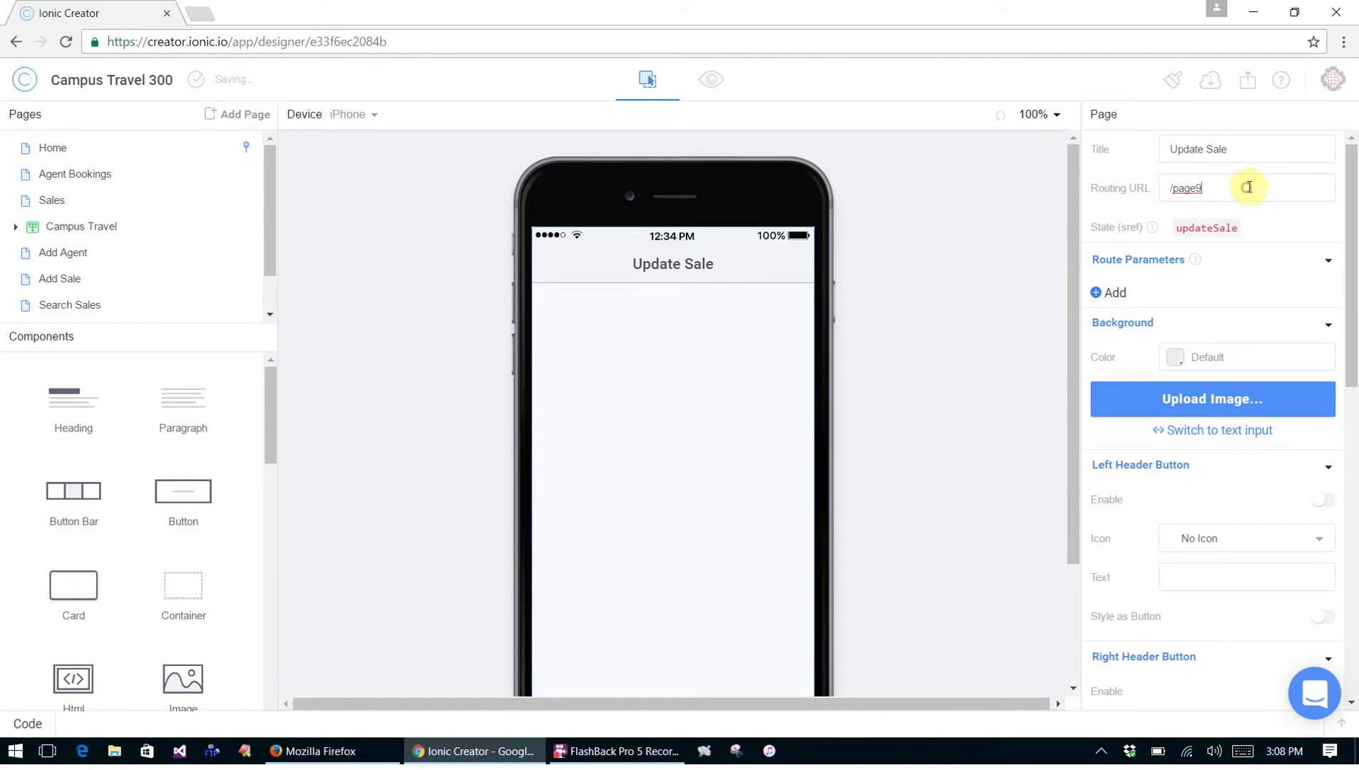
Open the Home page and review the full list of pages in the project
click(65, 162)
scroll(521, 324, down, 1)
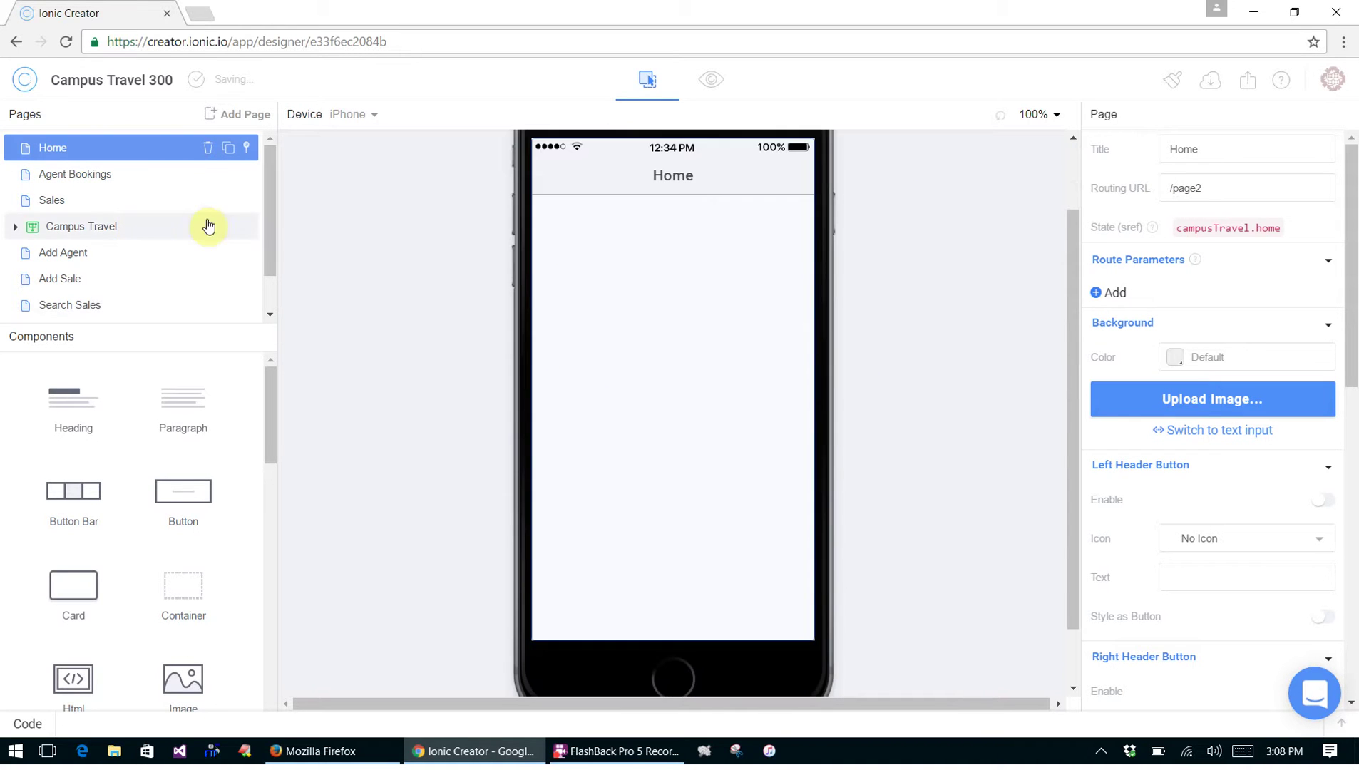
drag(273, 225, 264, 278)
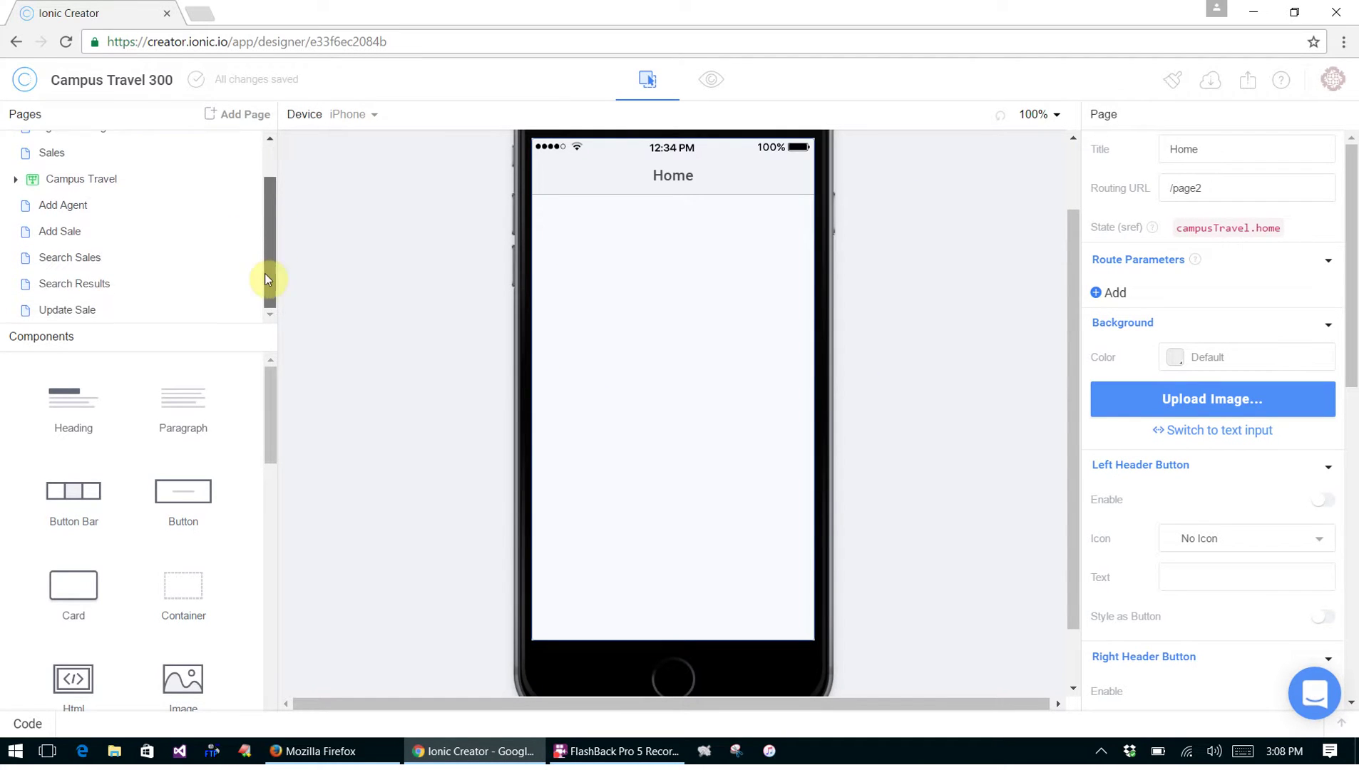
scroll(265, 276, up, 2)
scroll(175, 260, down, 1)
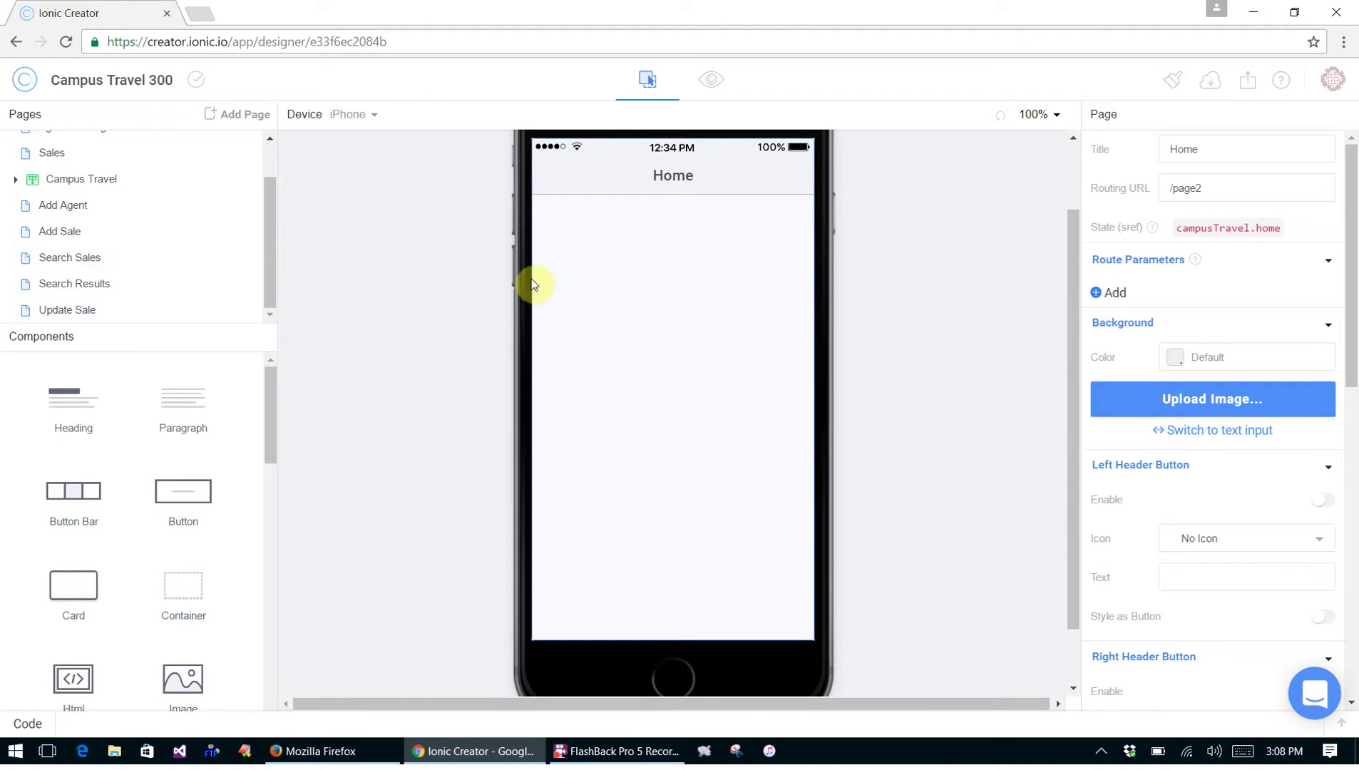
Switch to the assignment instructions in Firefox and open the finished sample app linked in the introduction
scroll(581, 282, up, 2)
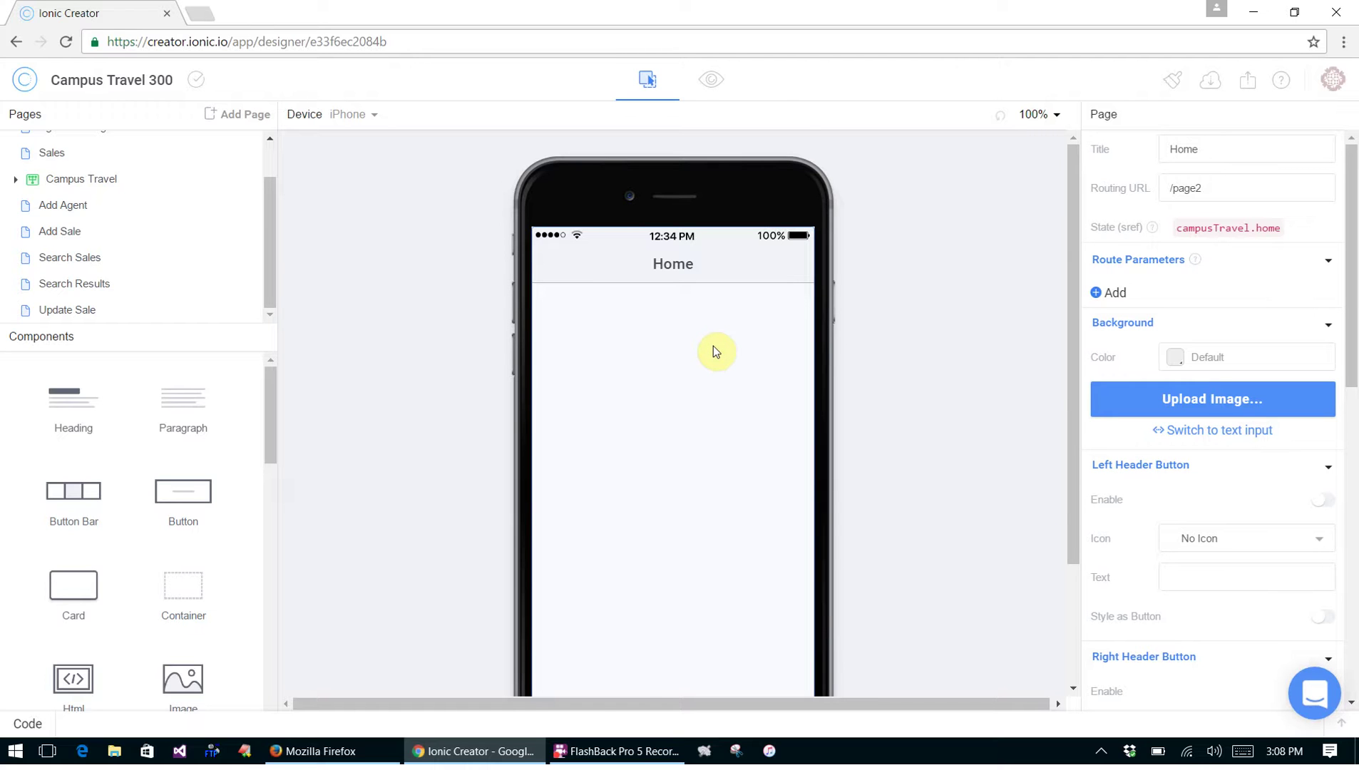
scroll(709, 340, down, 2)
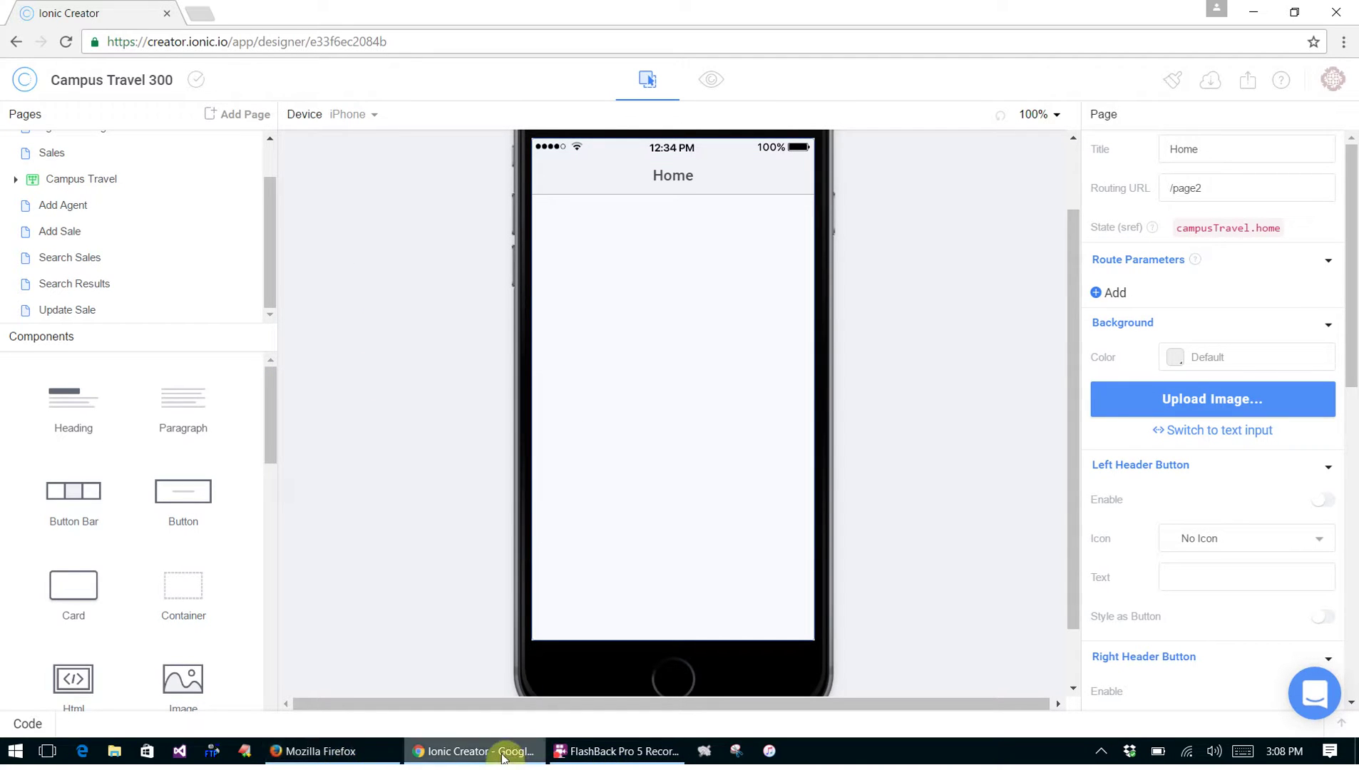
click(321, 753)
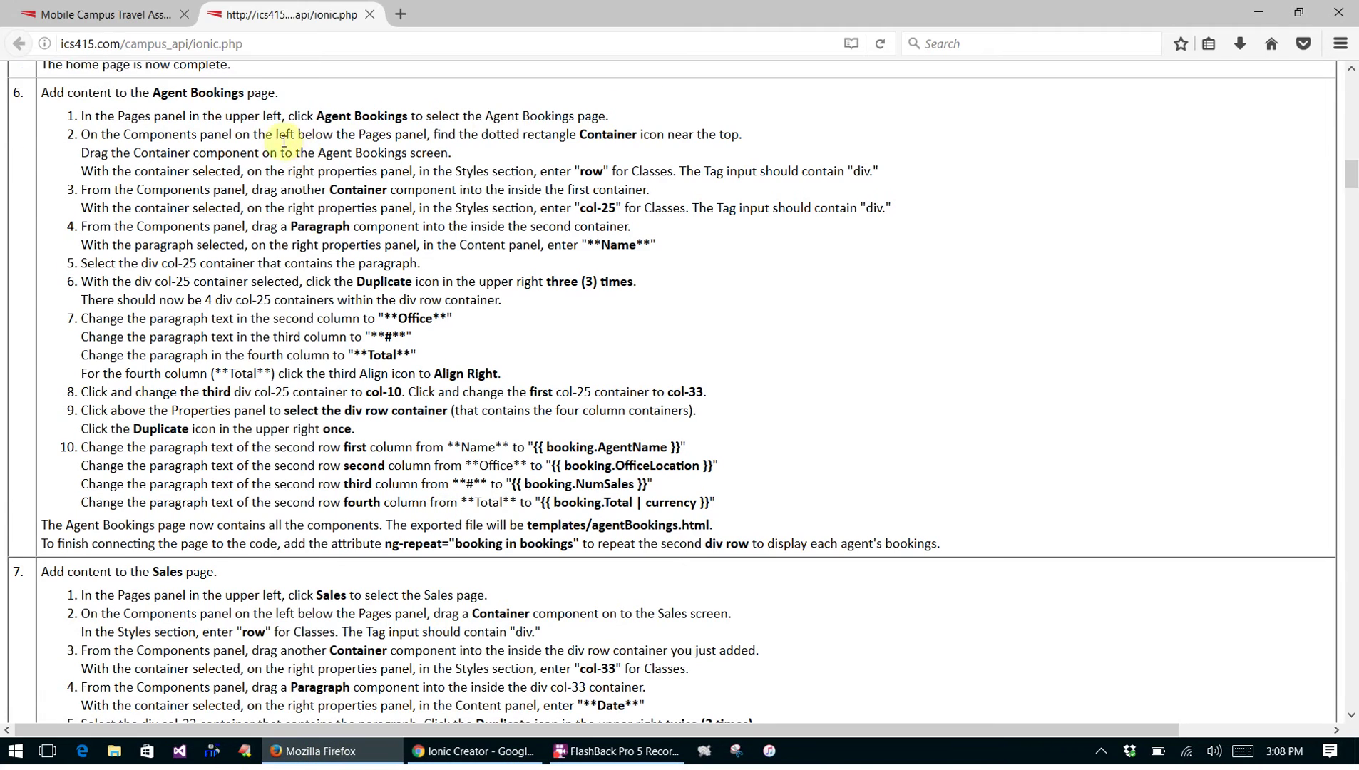
scroll(1348, 143, up, 5)
scroll(1347, 140, up, 15)
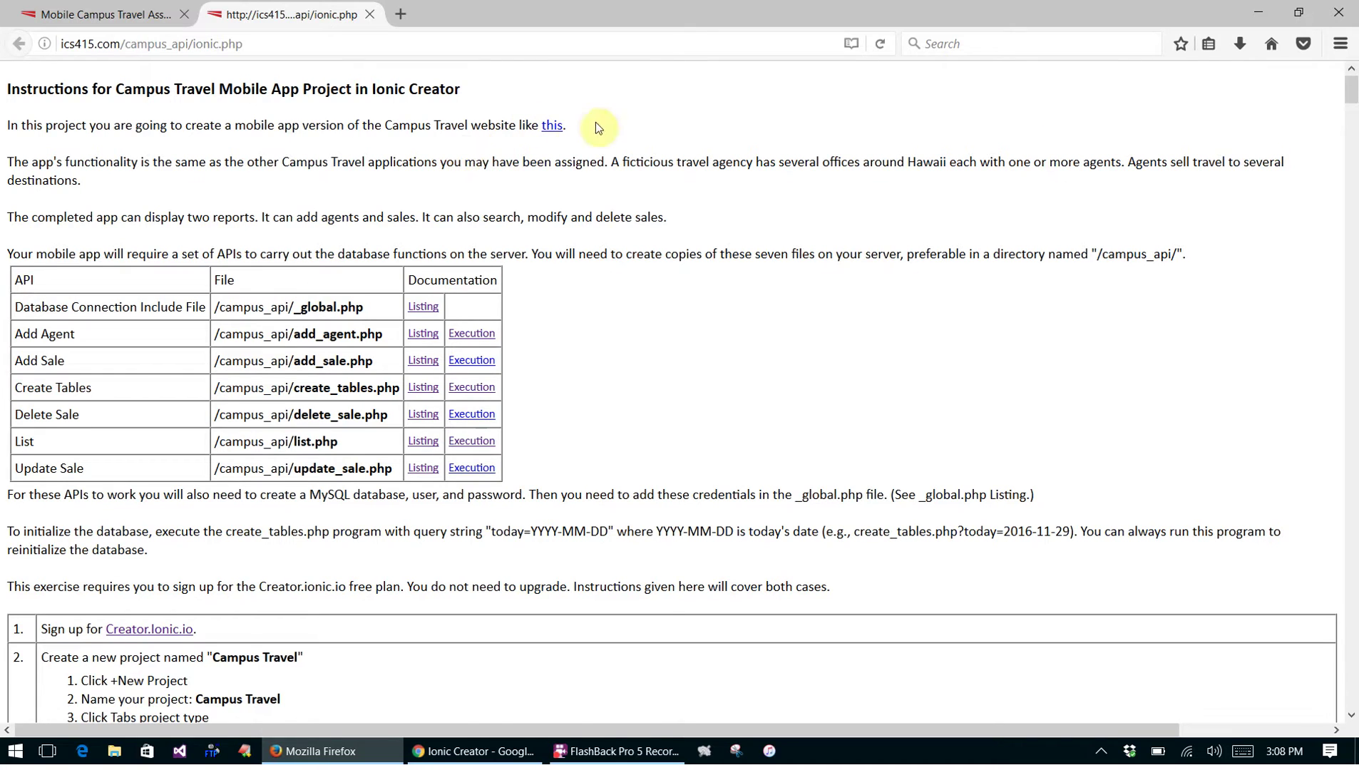
click(553, 127)
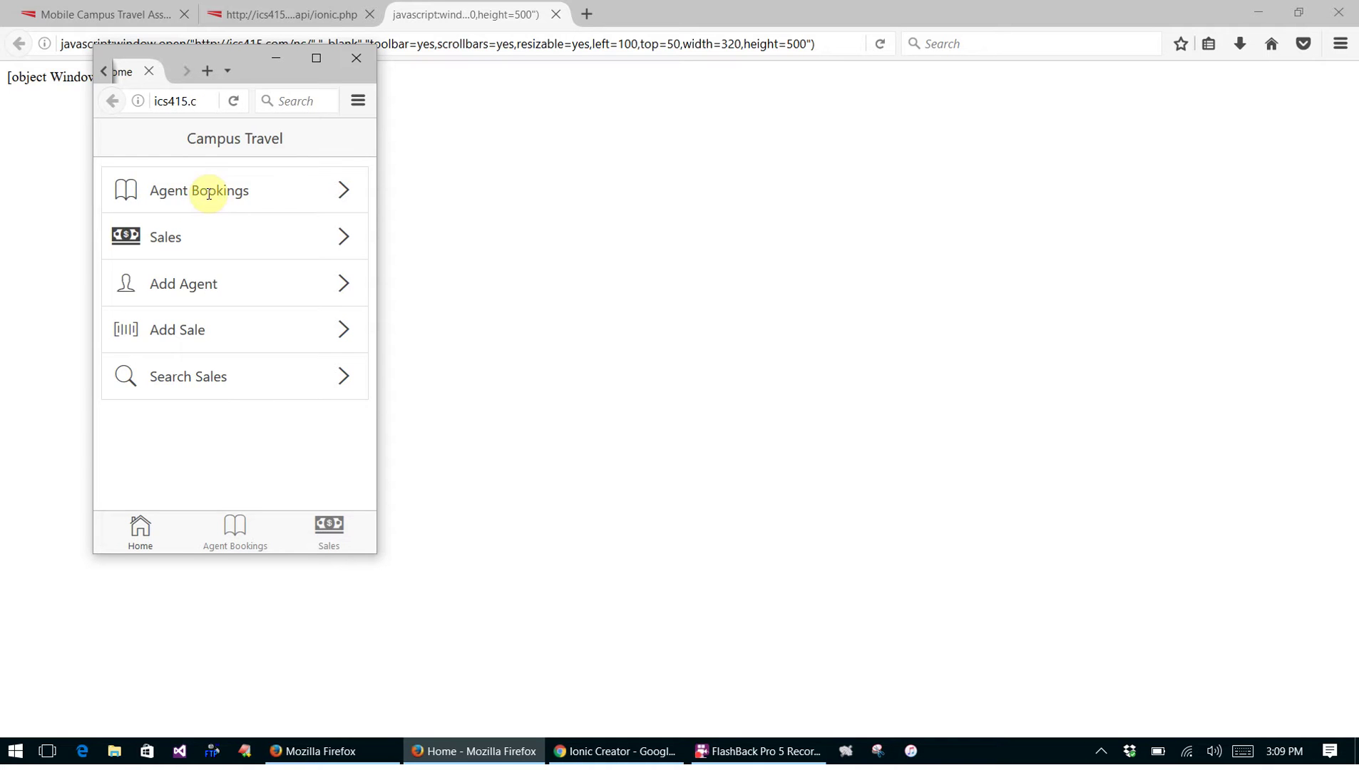
Review the sample app's Agent Bookings, Sales, Add Agent, Add Sale and Search Sales pages from its Home list
click(208, 194)
click(137, 139)
click(310, 241)
click(145, 139)
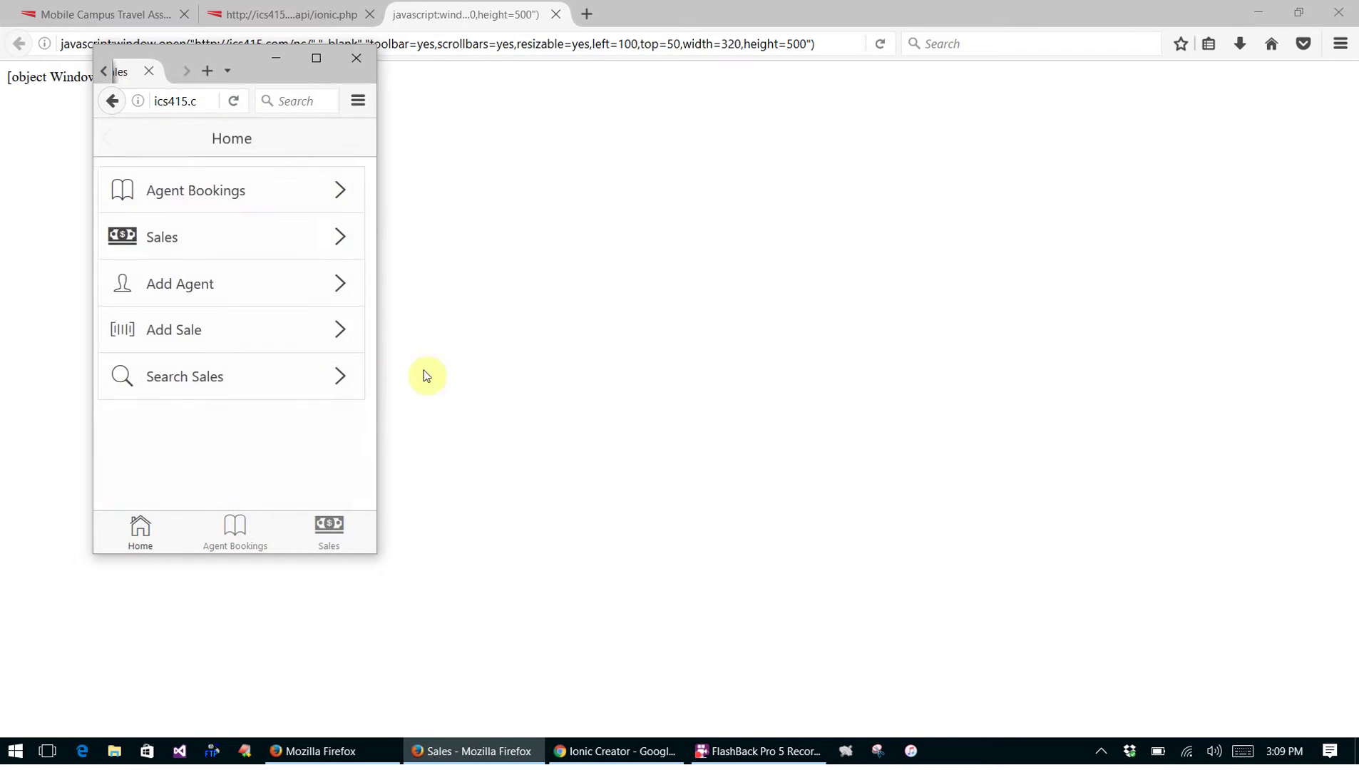
click(202, 285)
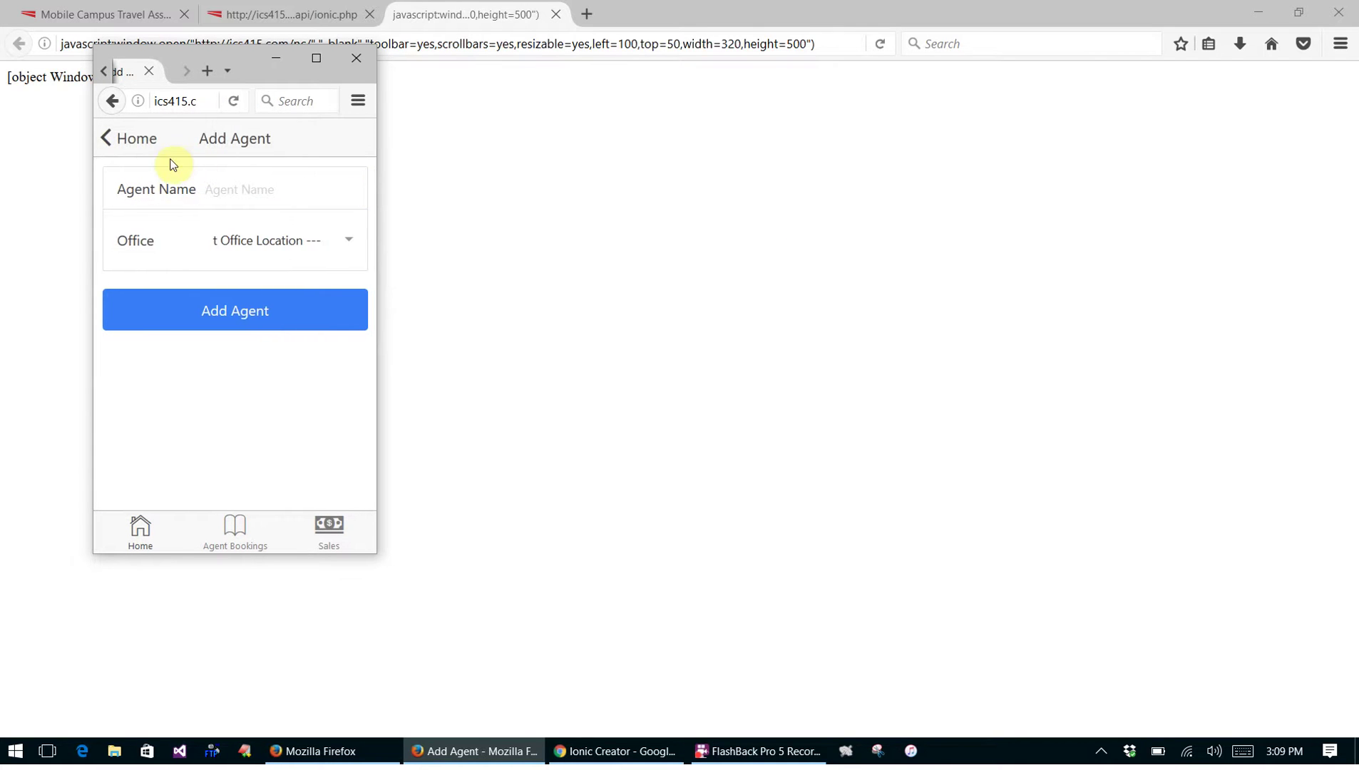
click(156, 155)
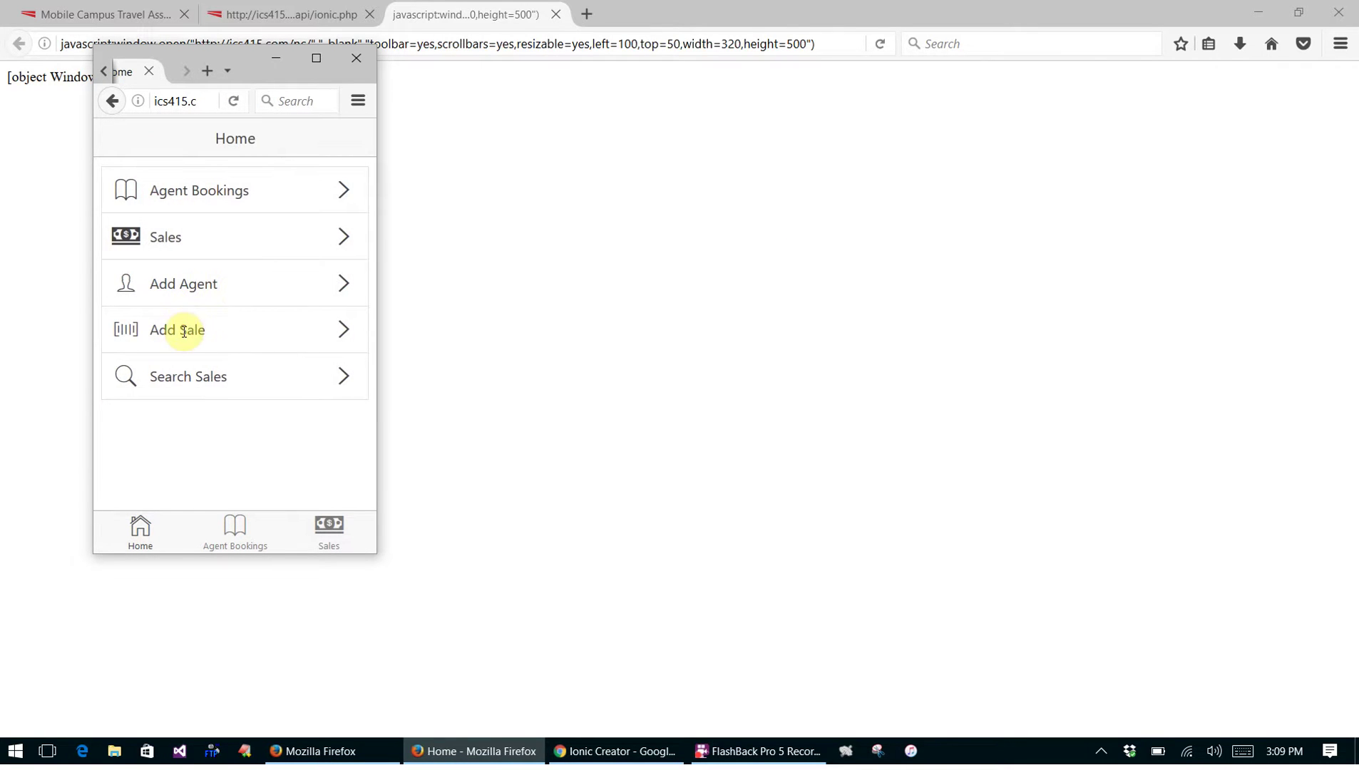
click(187, 328)
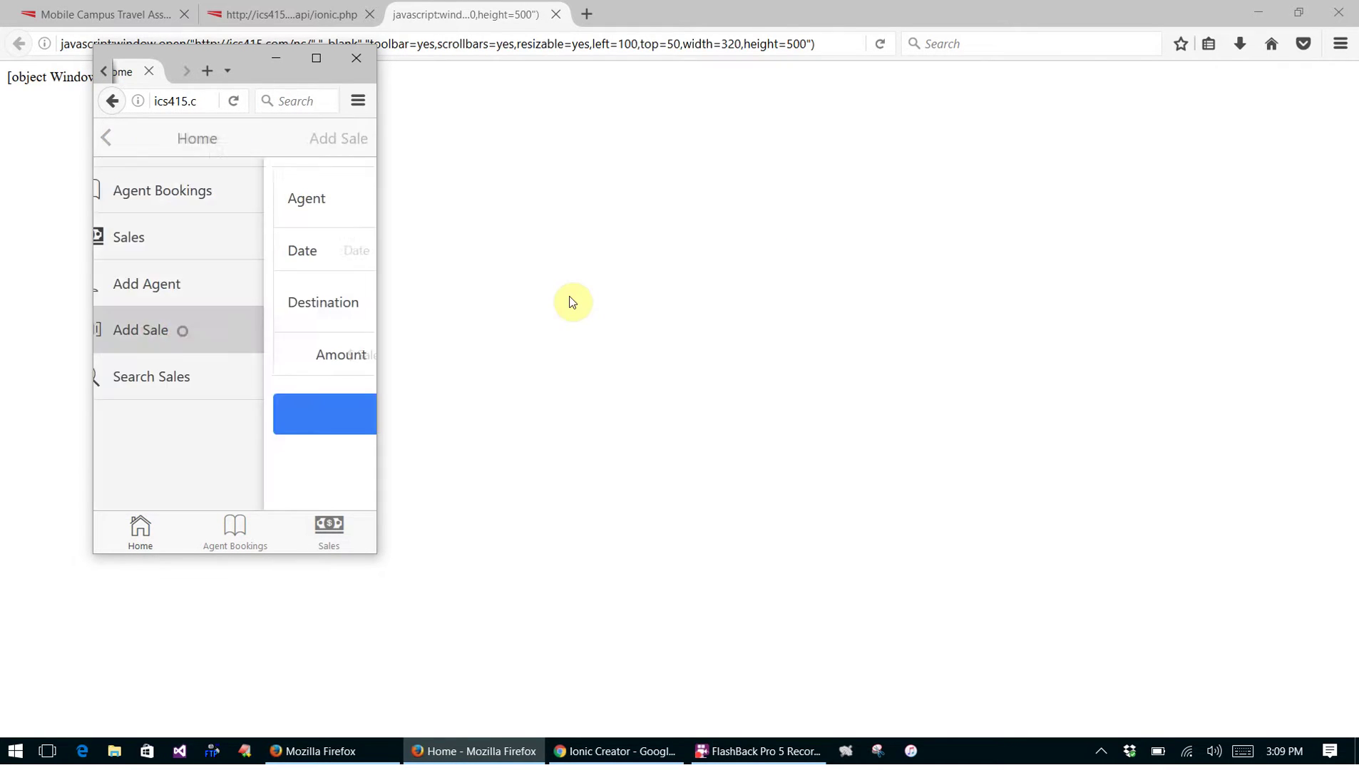
click(110, 138)
click(190, 378)
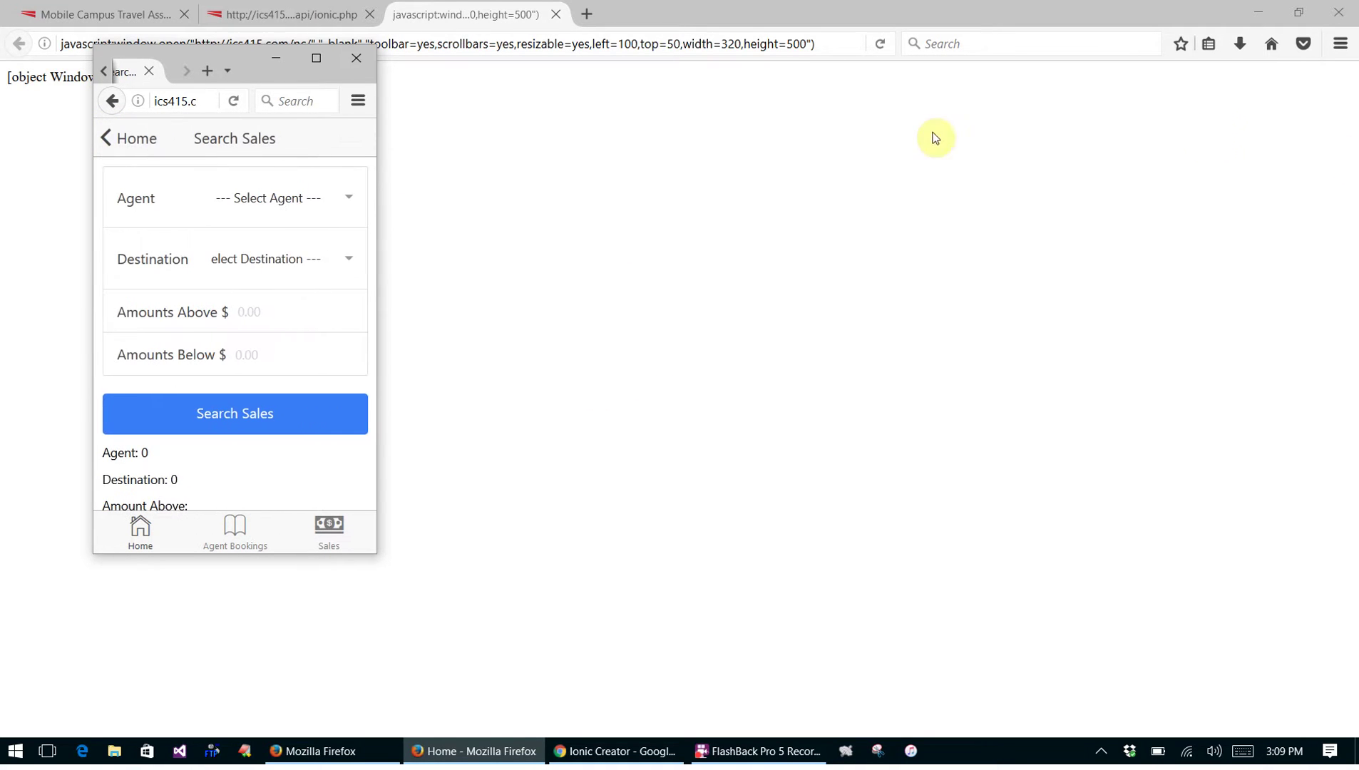
Search the sample app's sales for one agent and examine the update form of the Feb 3, 2014 sale
click(293, 207)
click(306, 271)
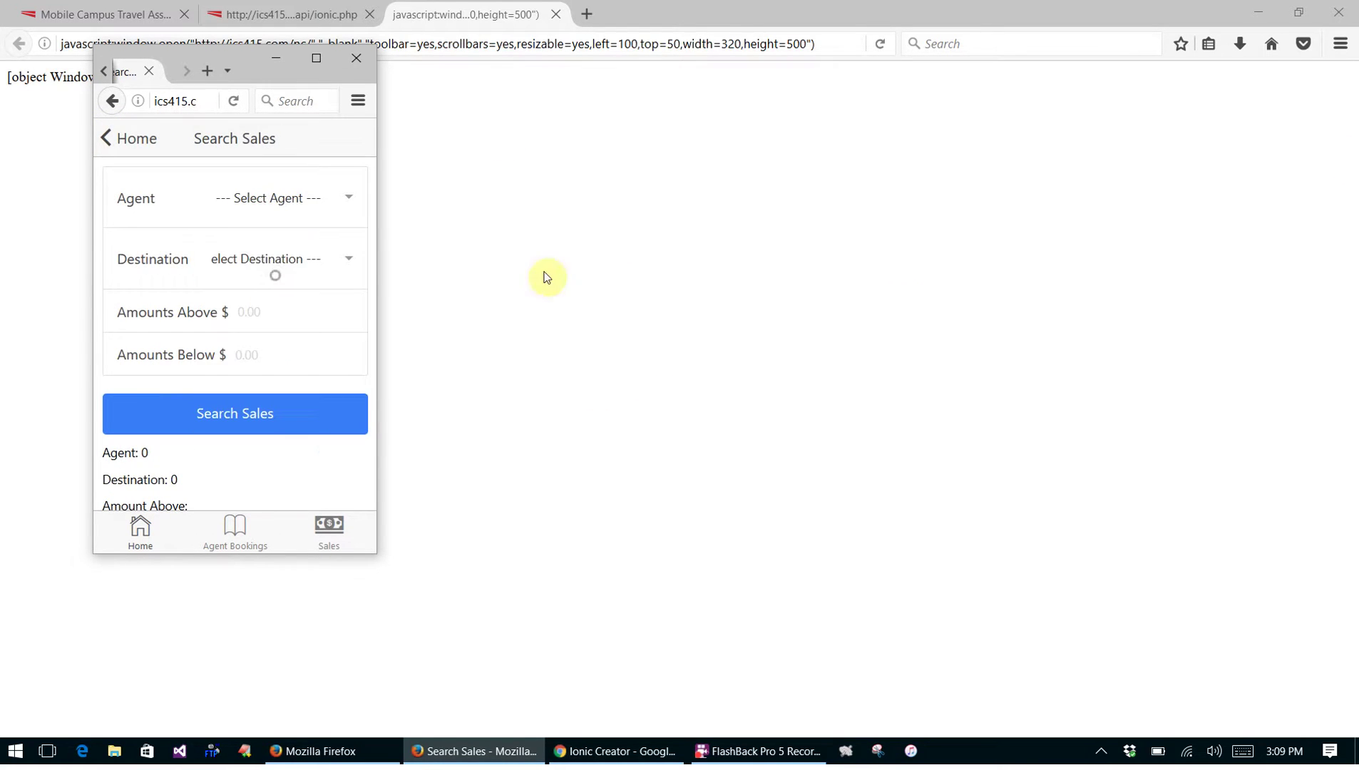
click(202, 405)
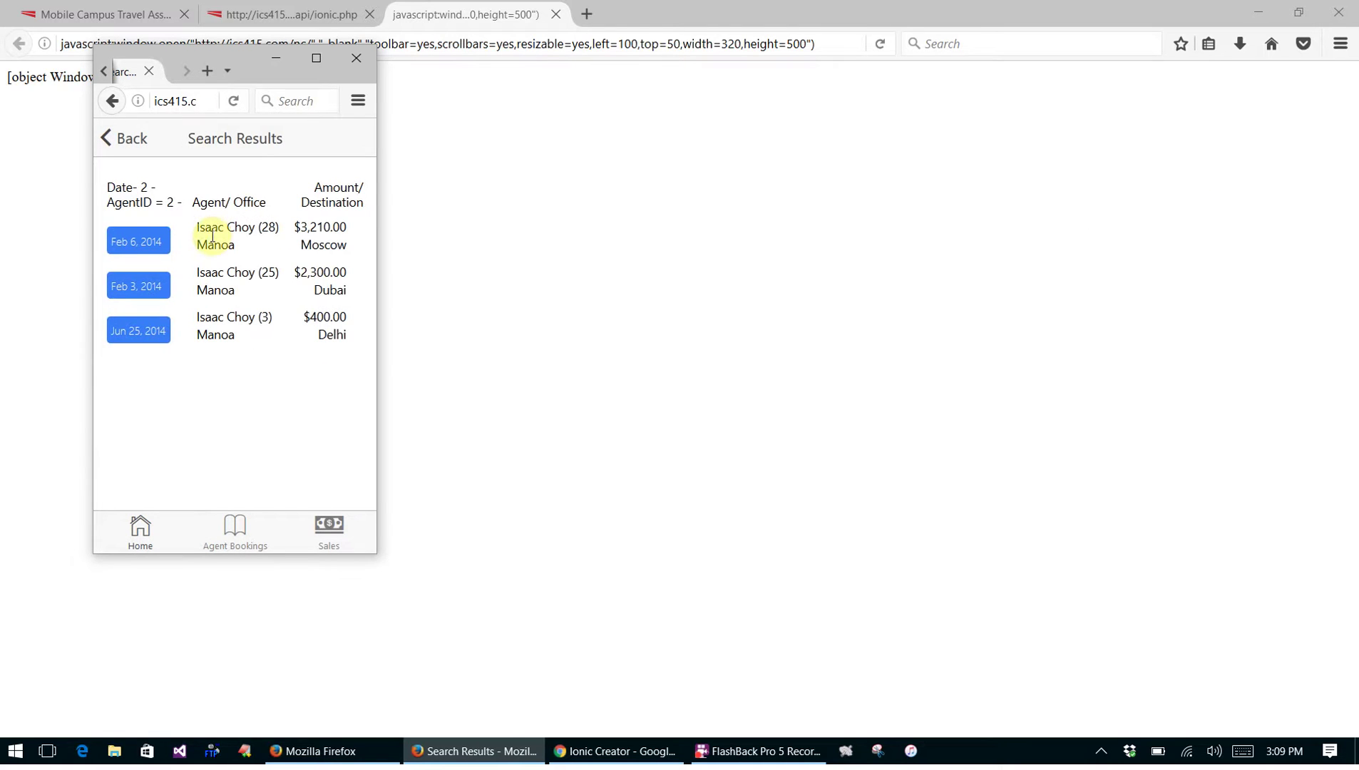
click(125, 289)
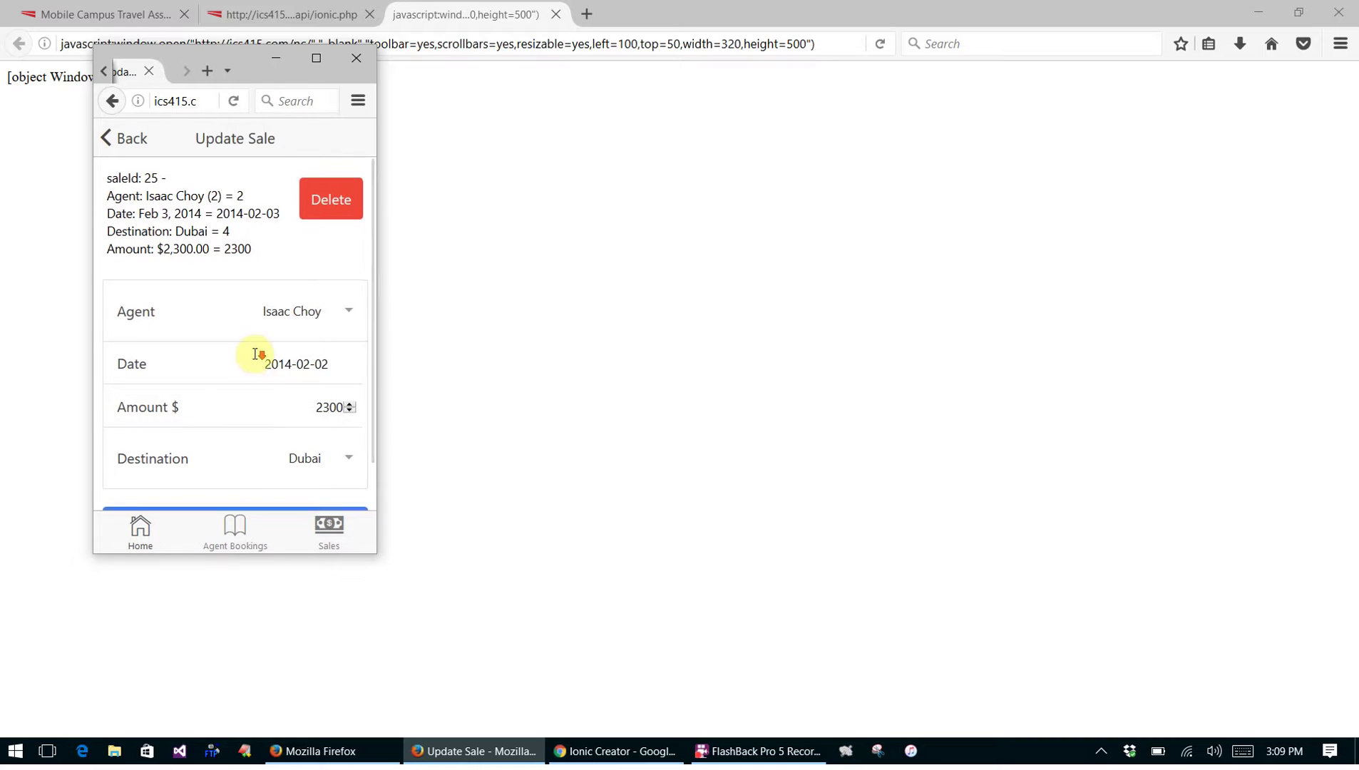
click(311, 254)
scroll(314, 258, down, 1)
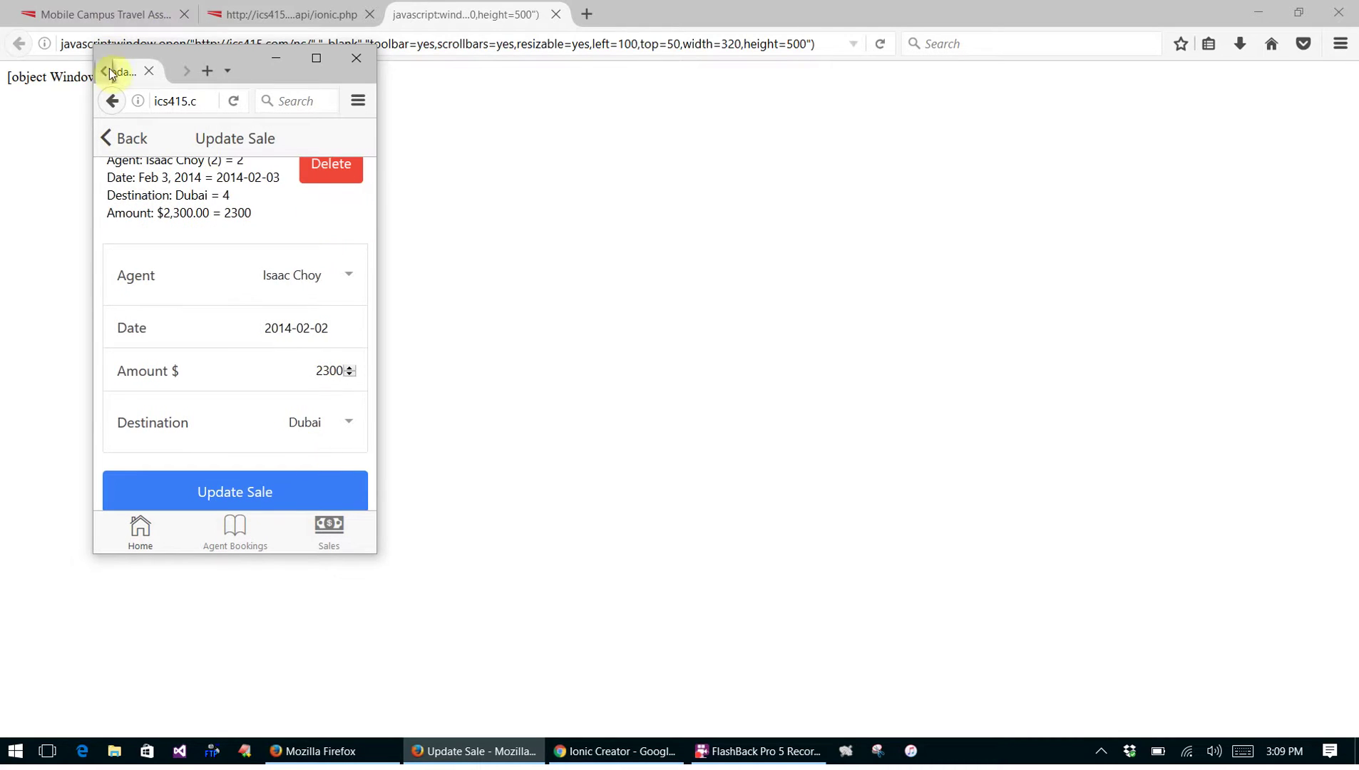
Switch back to Ionic Creator and add an Icon List Item to the Home page
click(549, 162)
click(328, 14)
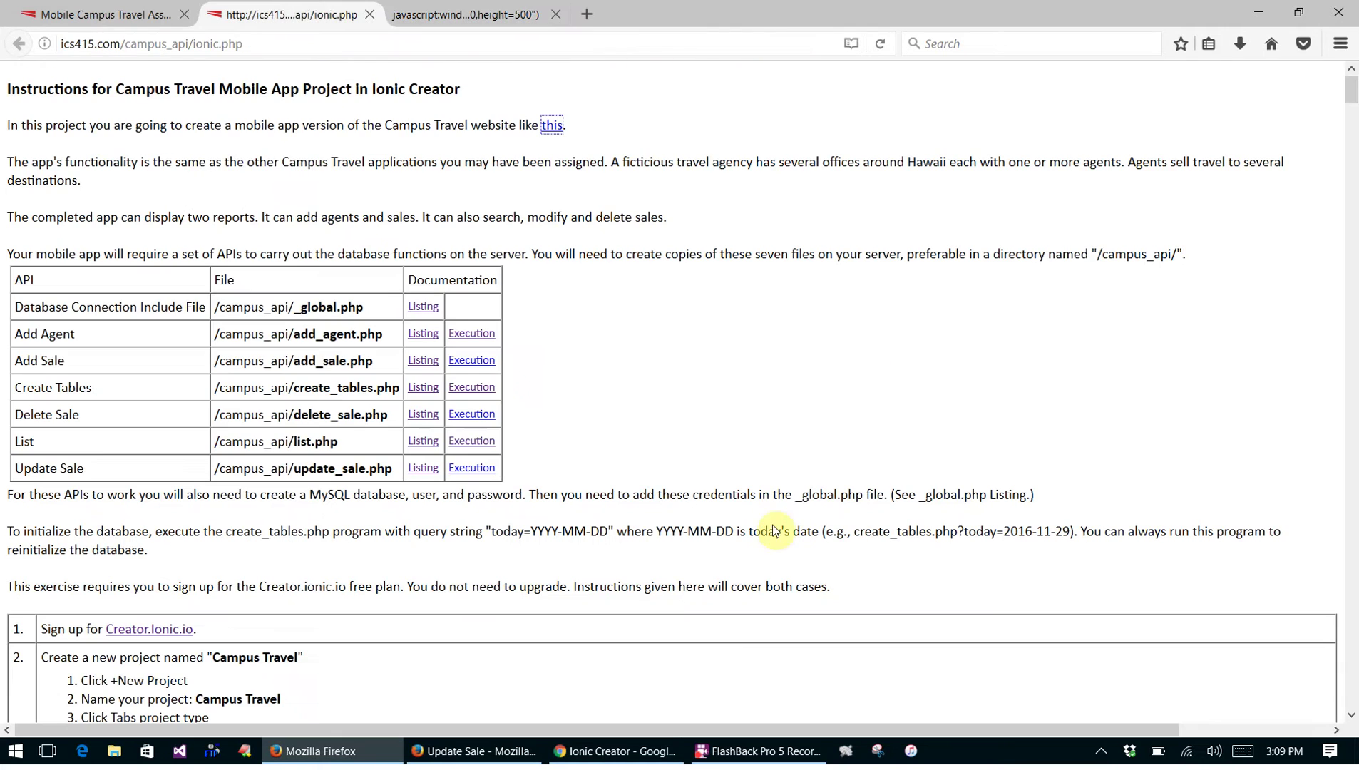
click(617, 751)
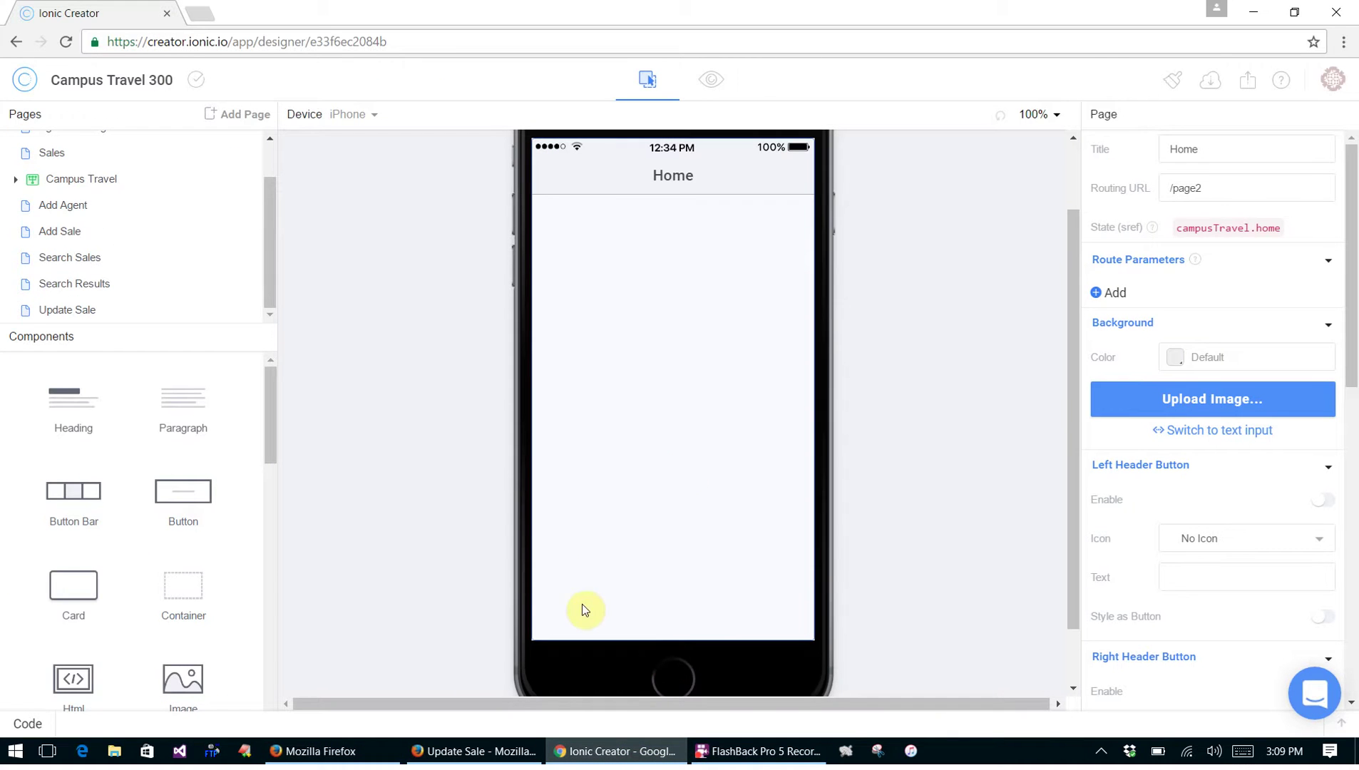
drag(261, 398, 265, 643)
drag(189, 553, 688, 279)
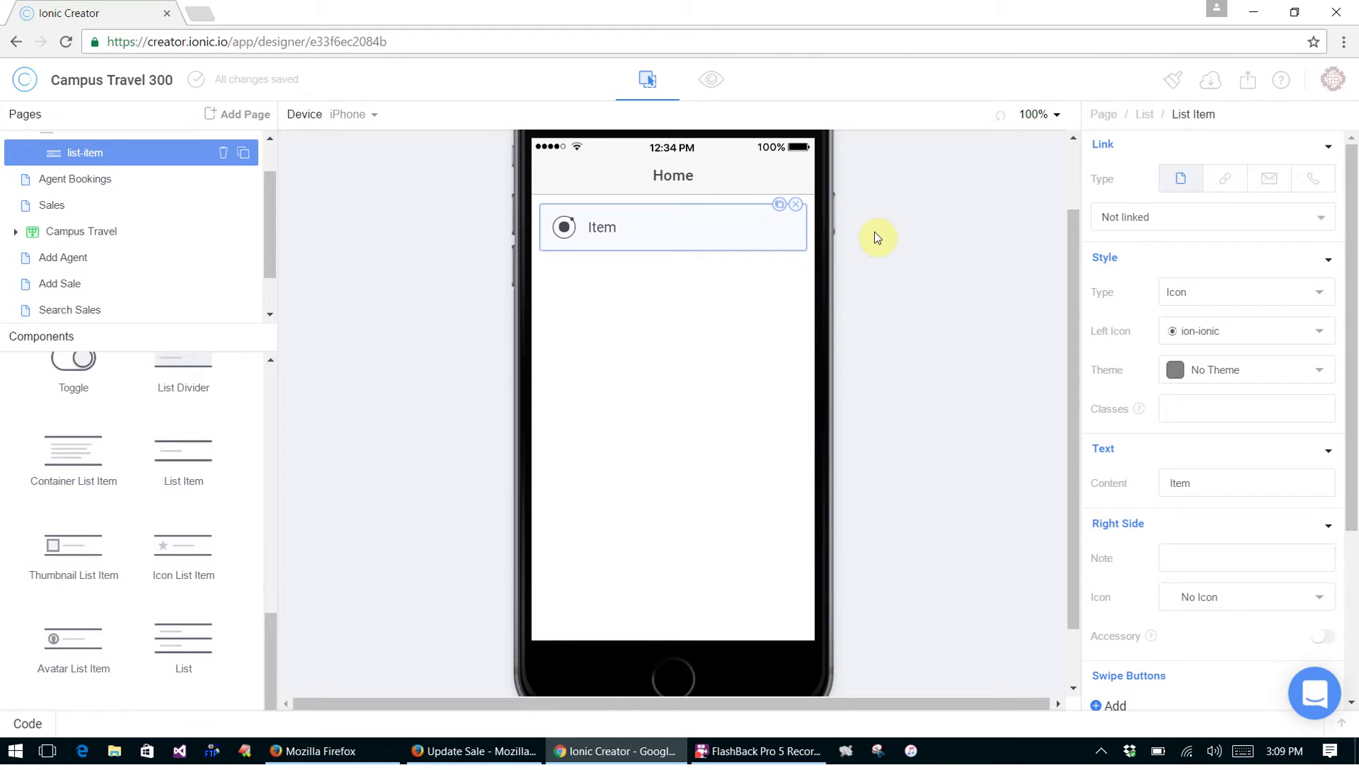
Link the new list item to the Agent Bookings page and set its left icon to ion-ios-book-outline
click(1319, 227)
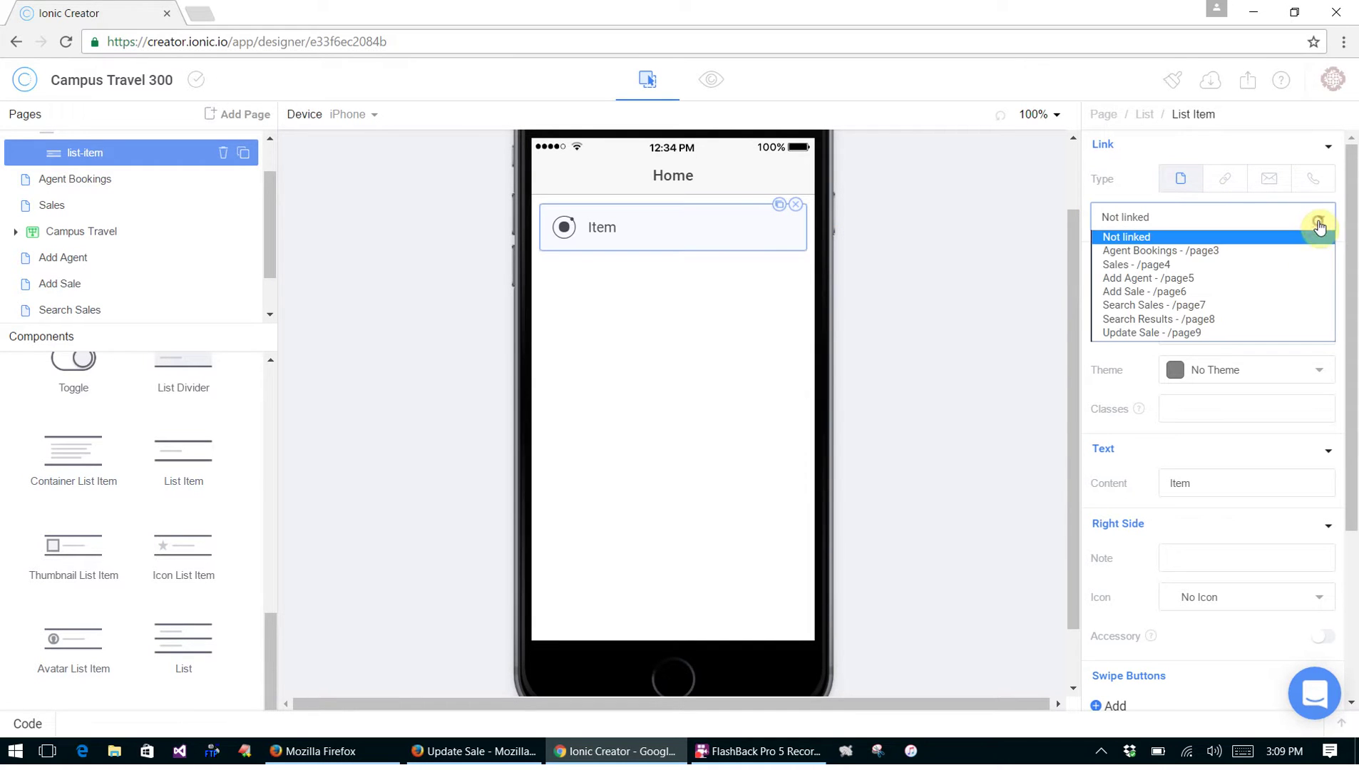
click(1256, 252)
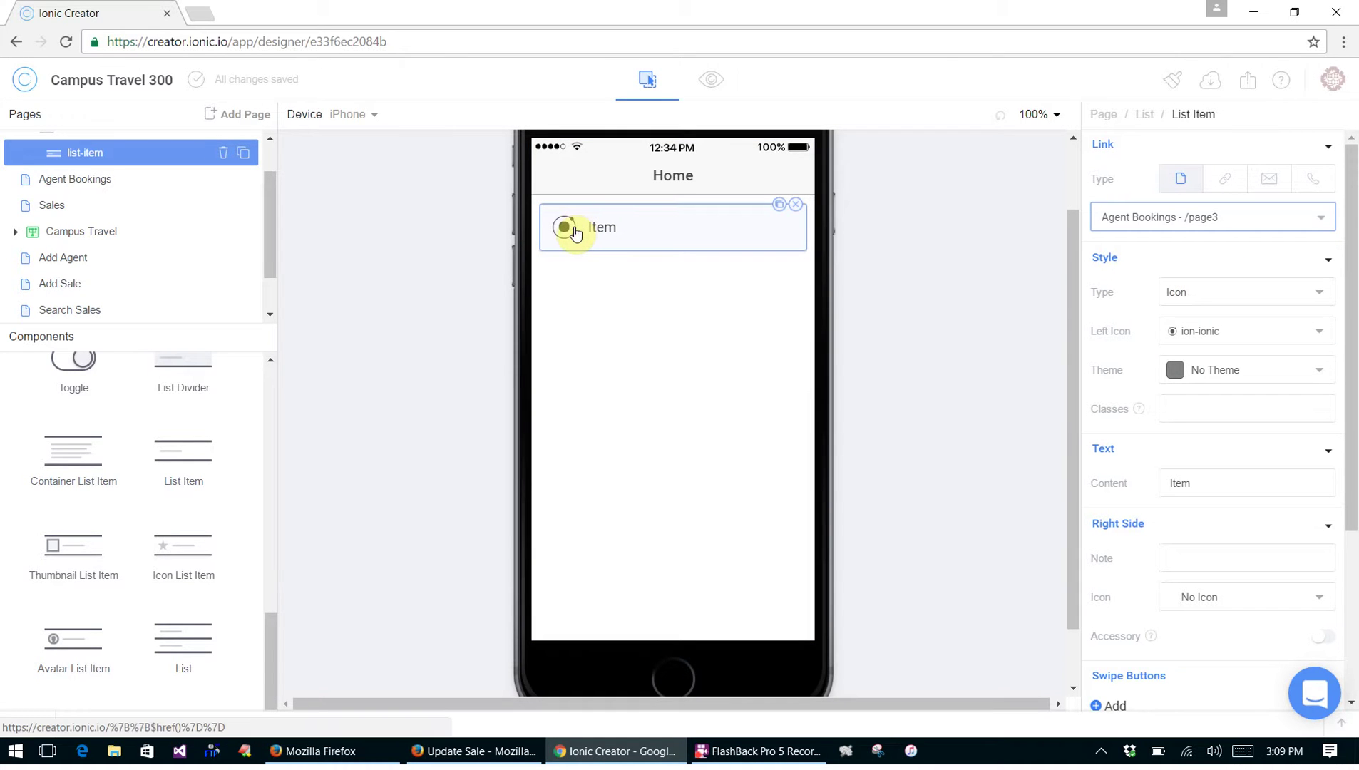
click(1318, 333)
text(book)
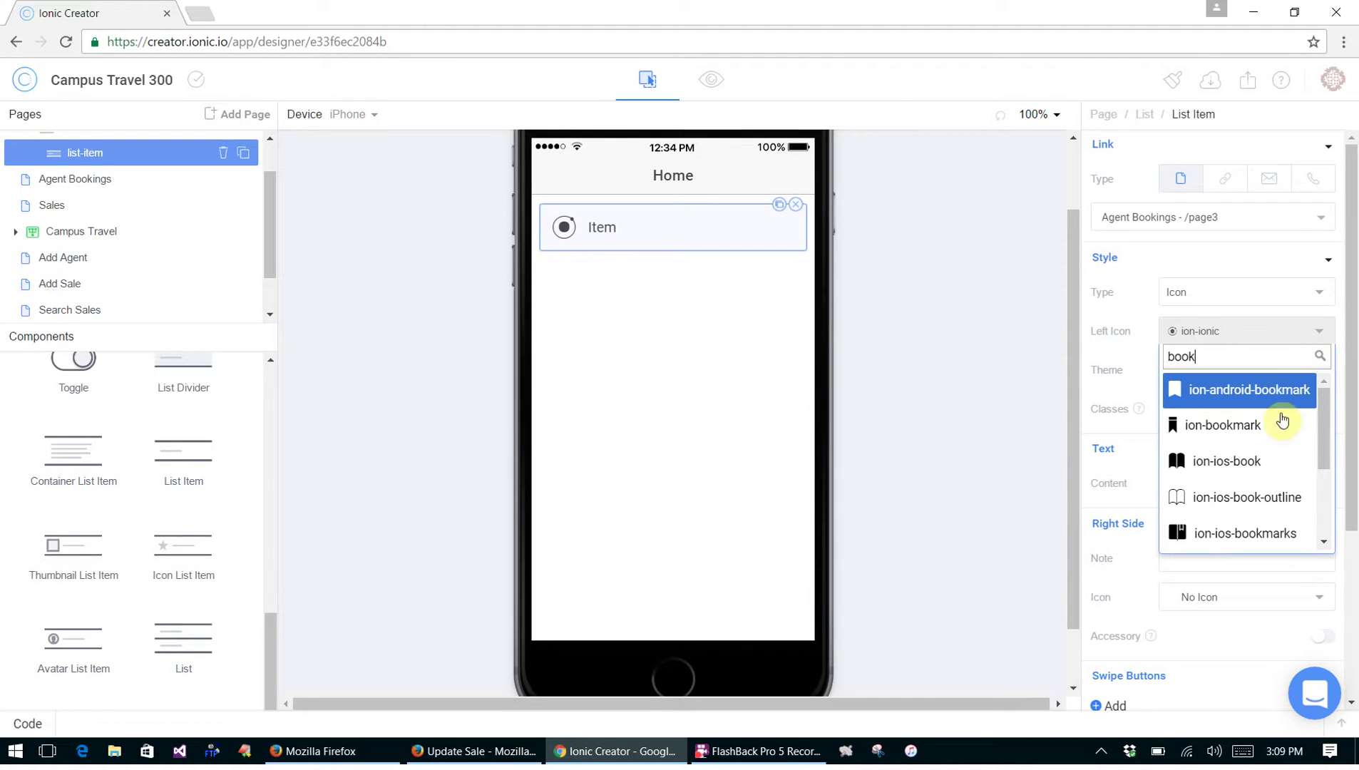
click(1255, 497)
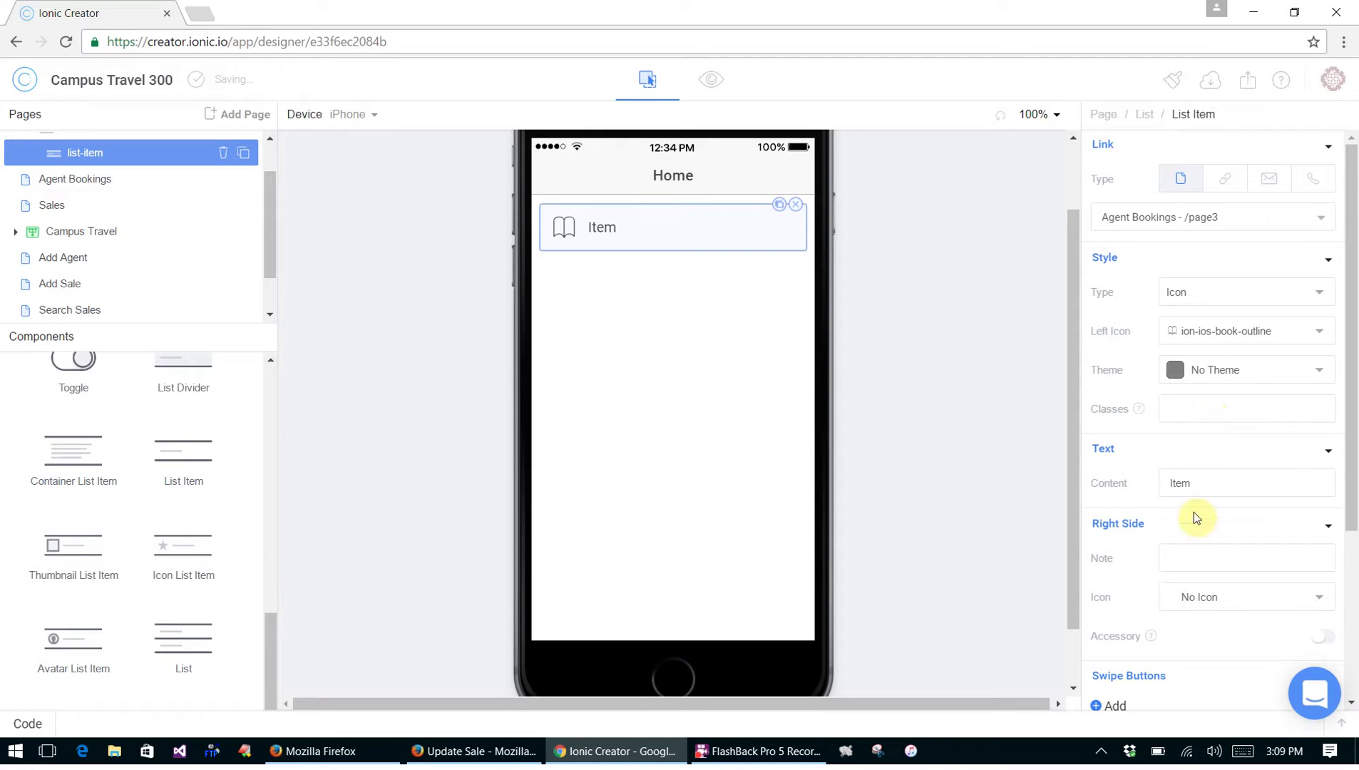
Set the list item's text to Agent Bookings and its right-side icon to ion-arrow-right-c
drag(1221, 486, 1096, 472)
text(Agent Bookings)
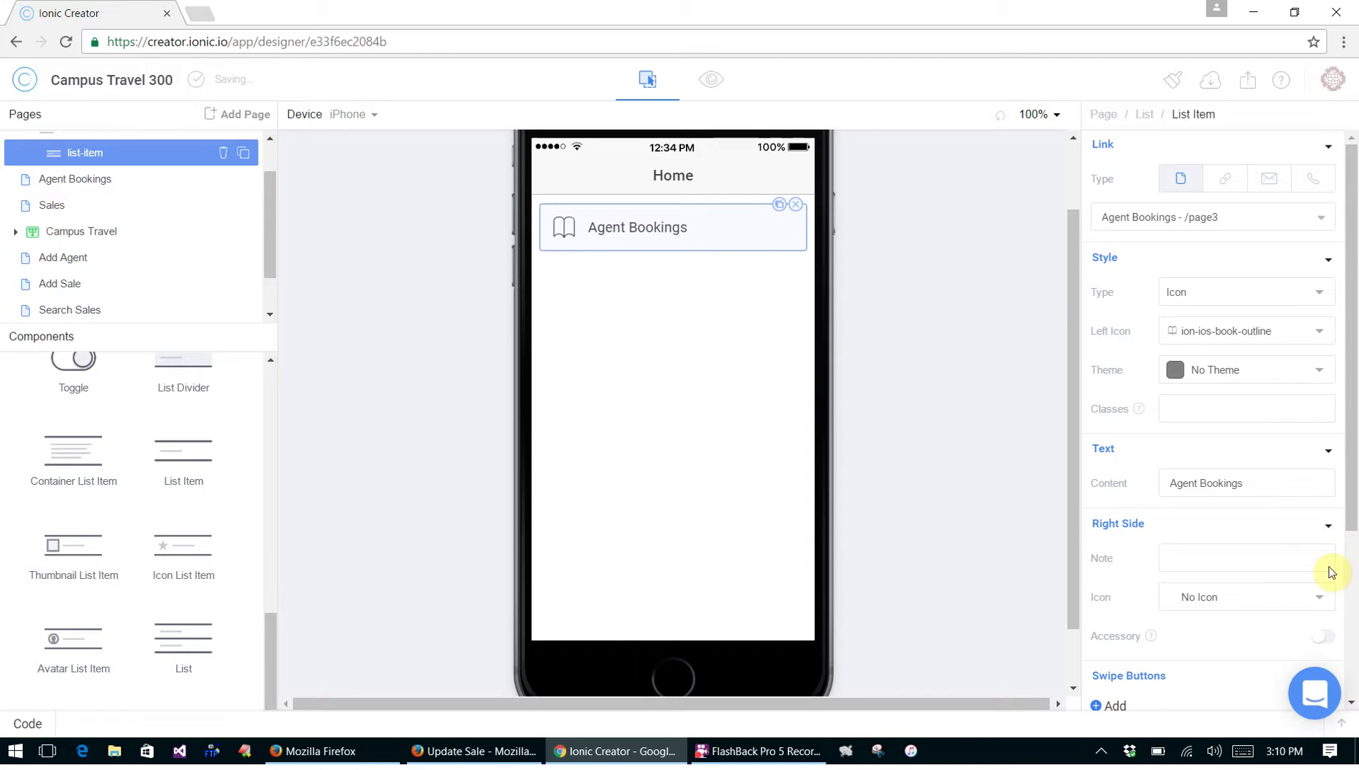
scroll(1276, 568, down, 1)
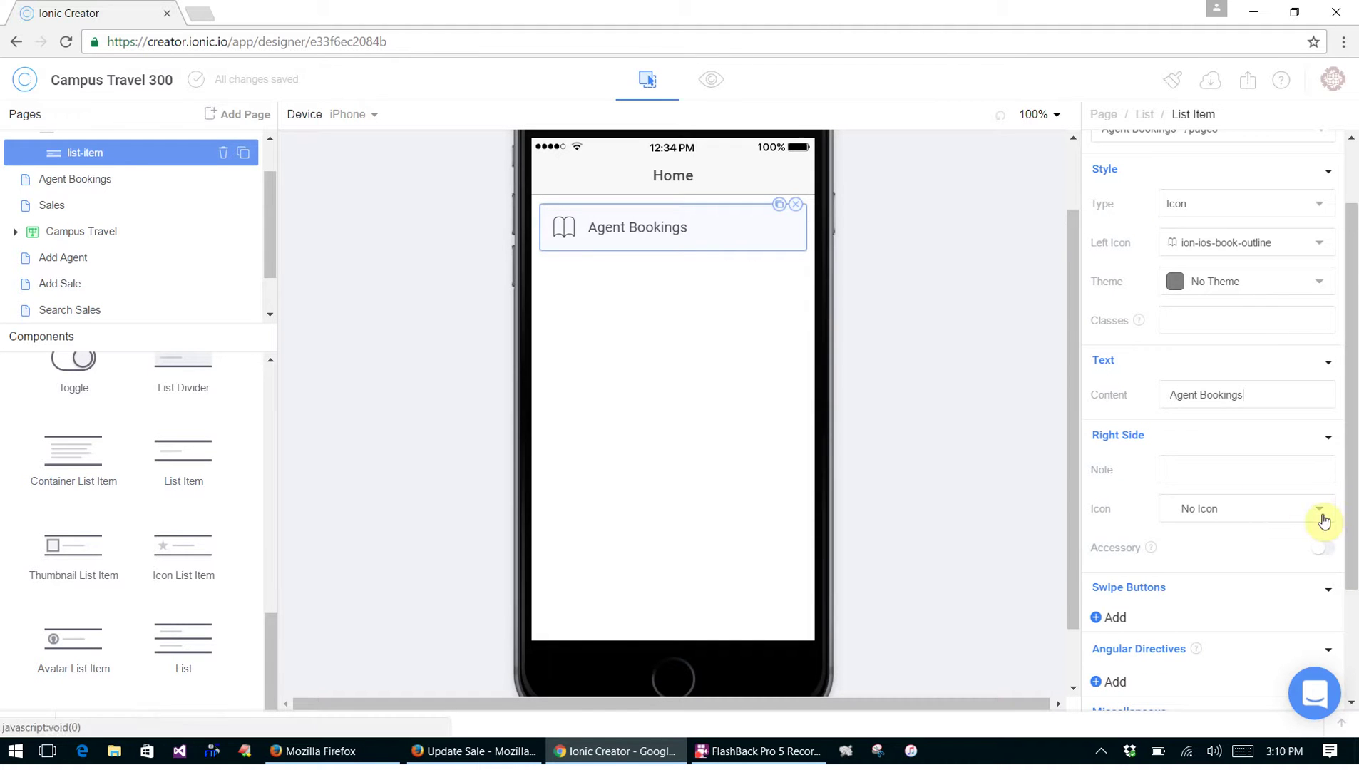
click(1321, 515)
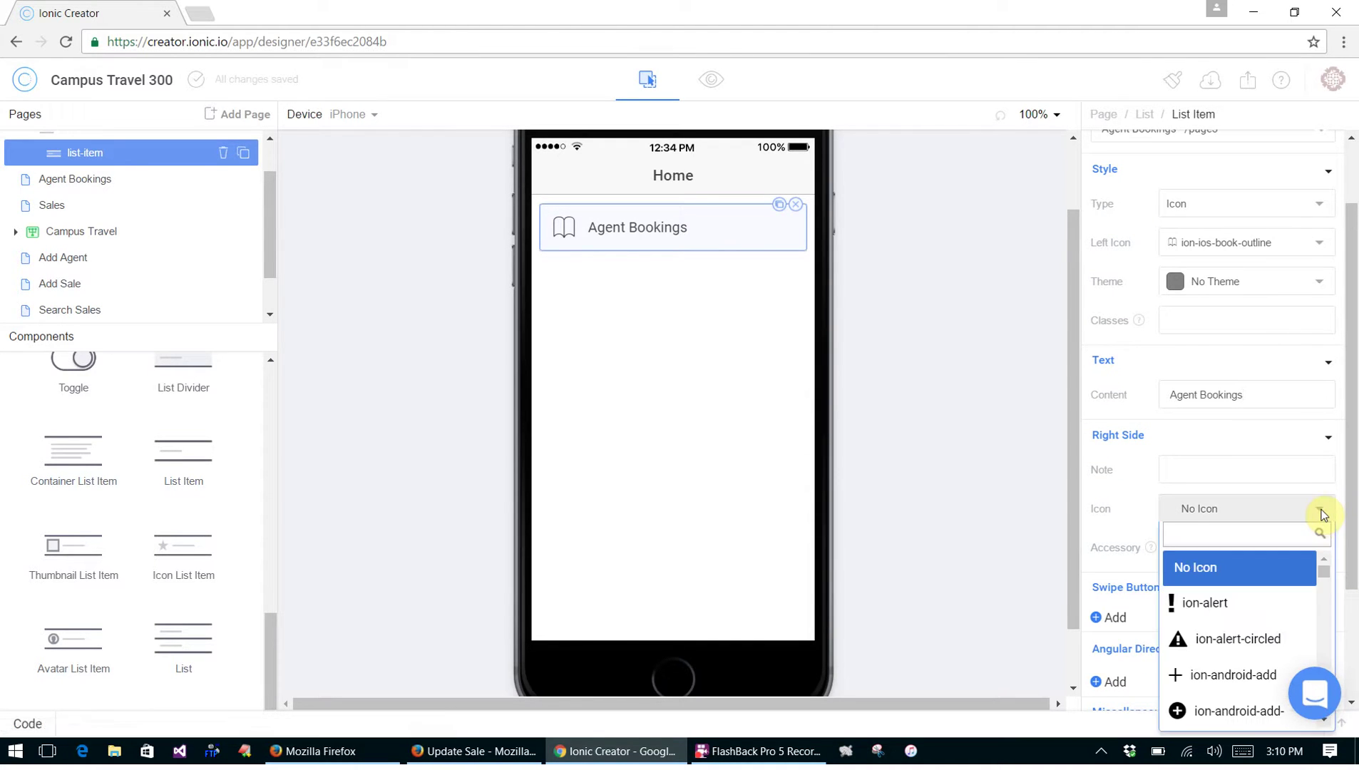
text(ion-arr)
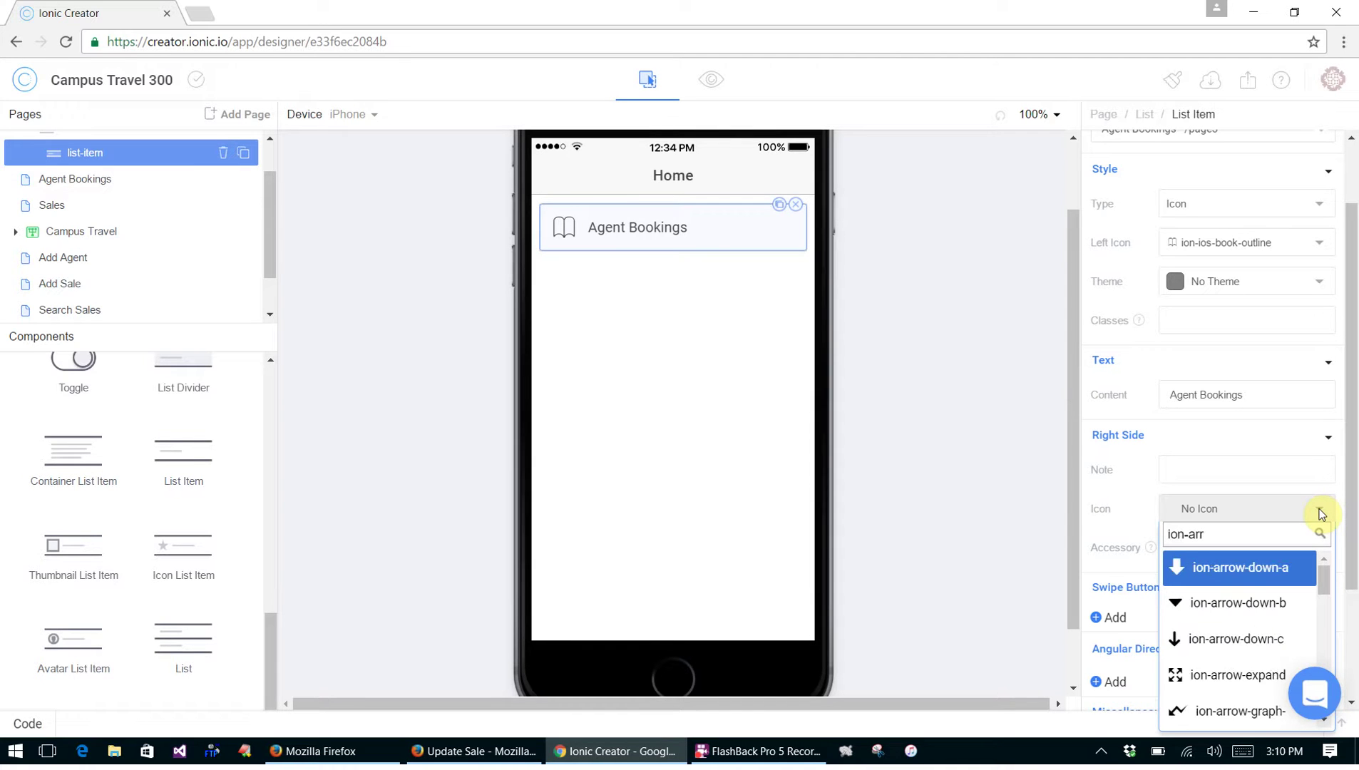
text(ow-ri)
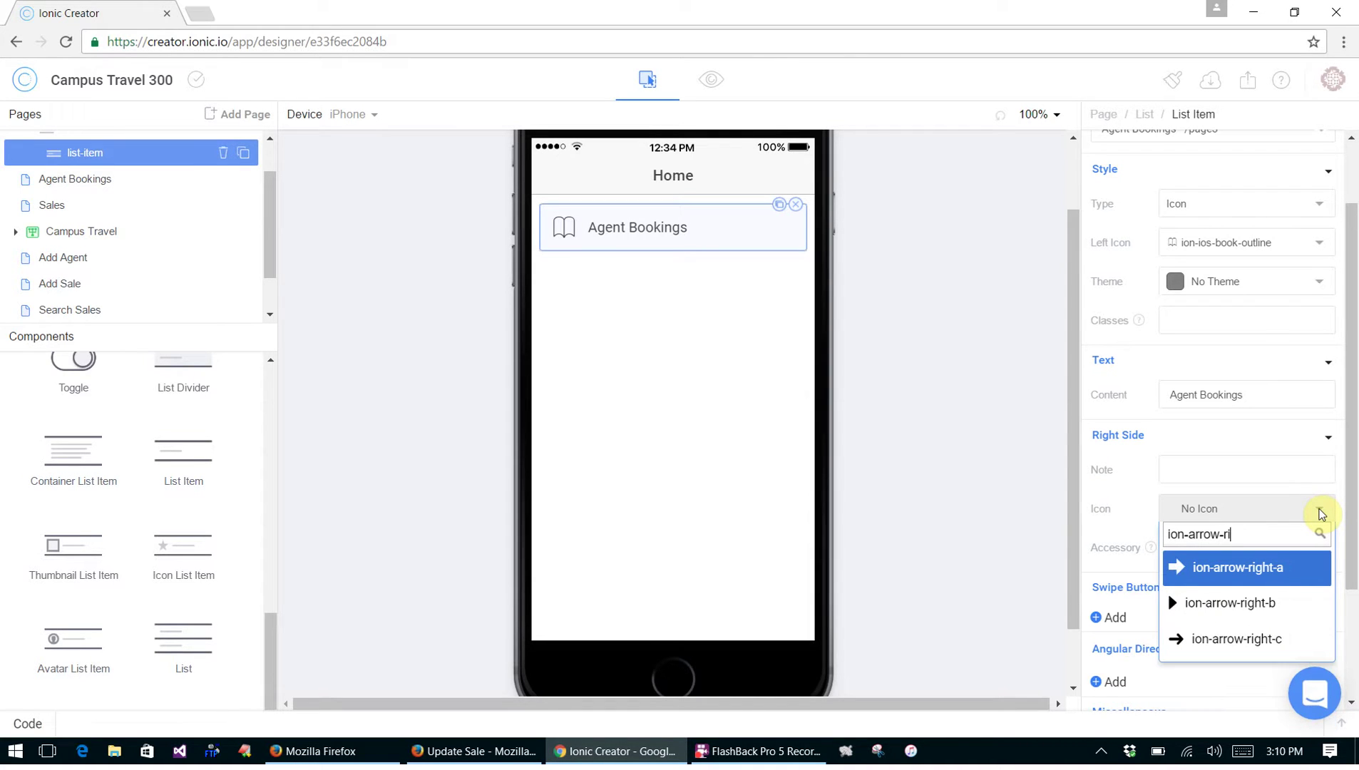
click(1266, 631)
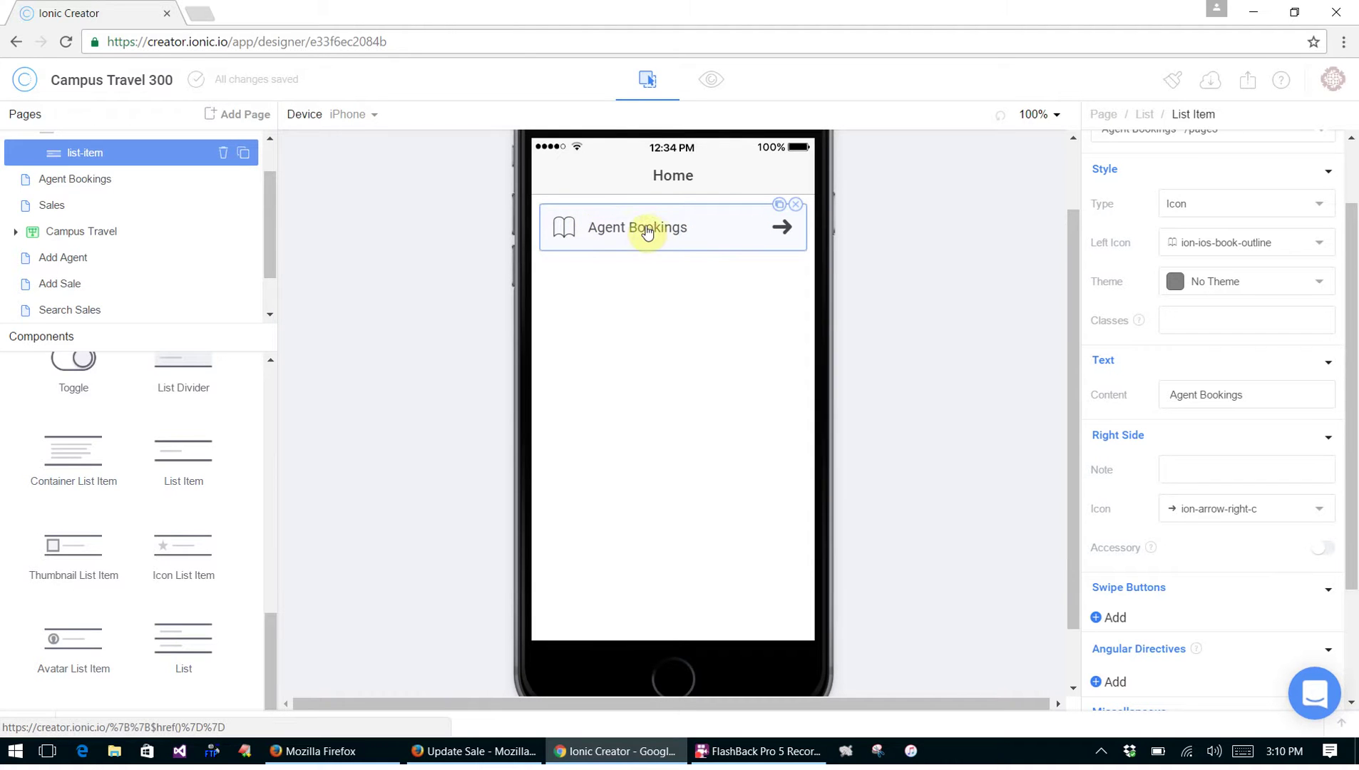
scroll(1266, 237, up, 2)
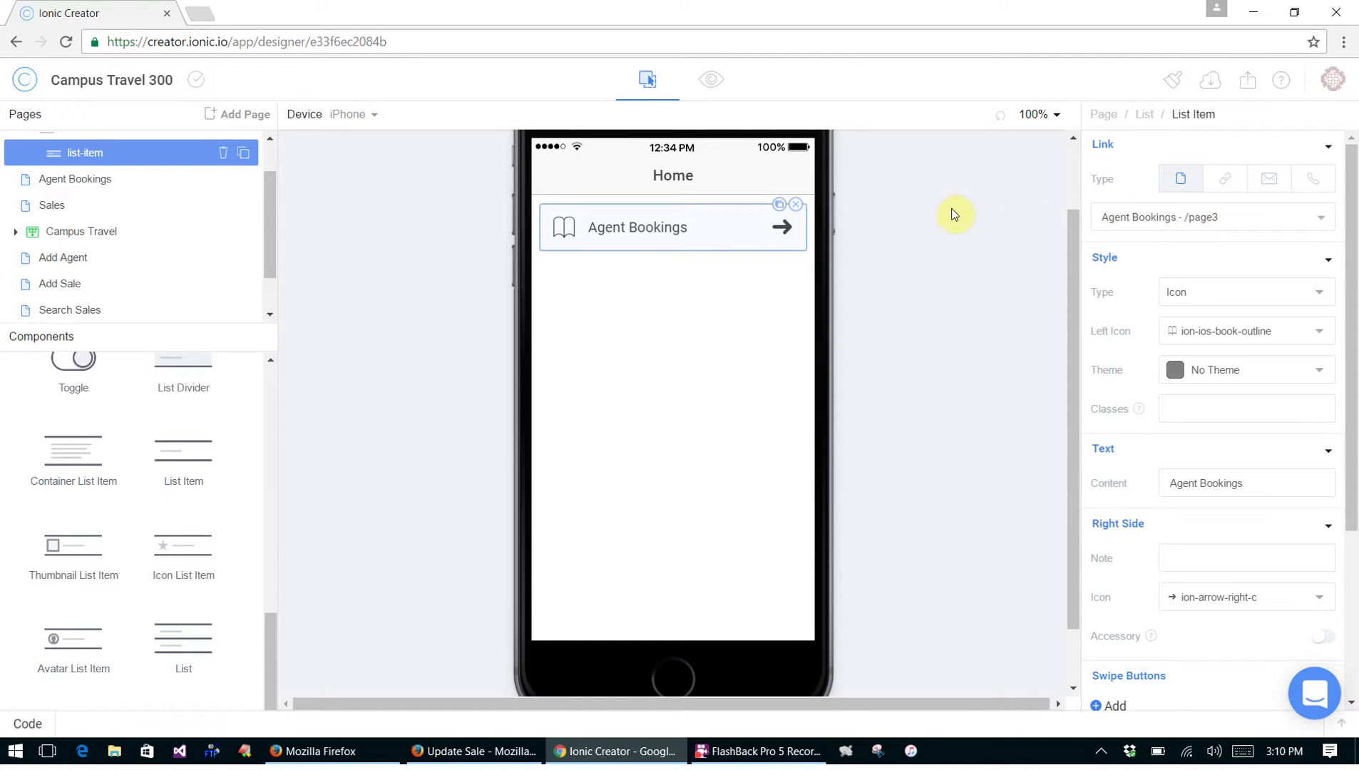
Duplicate the Agent Bookings list item four times on the Home page
click(779, 206)
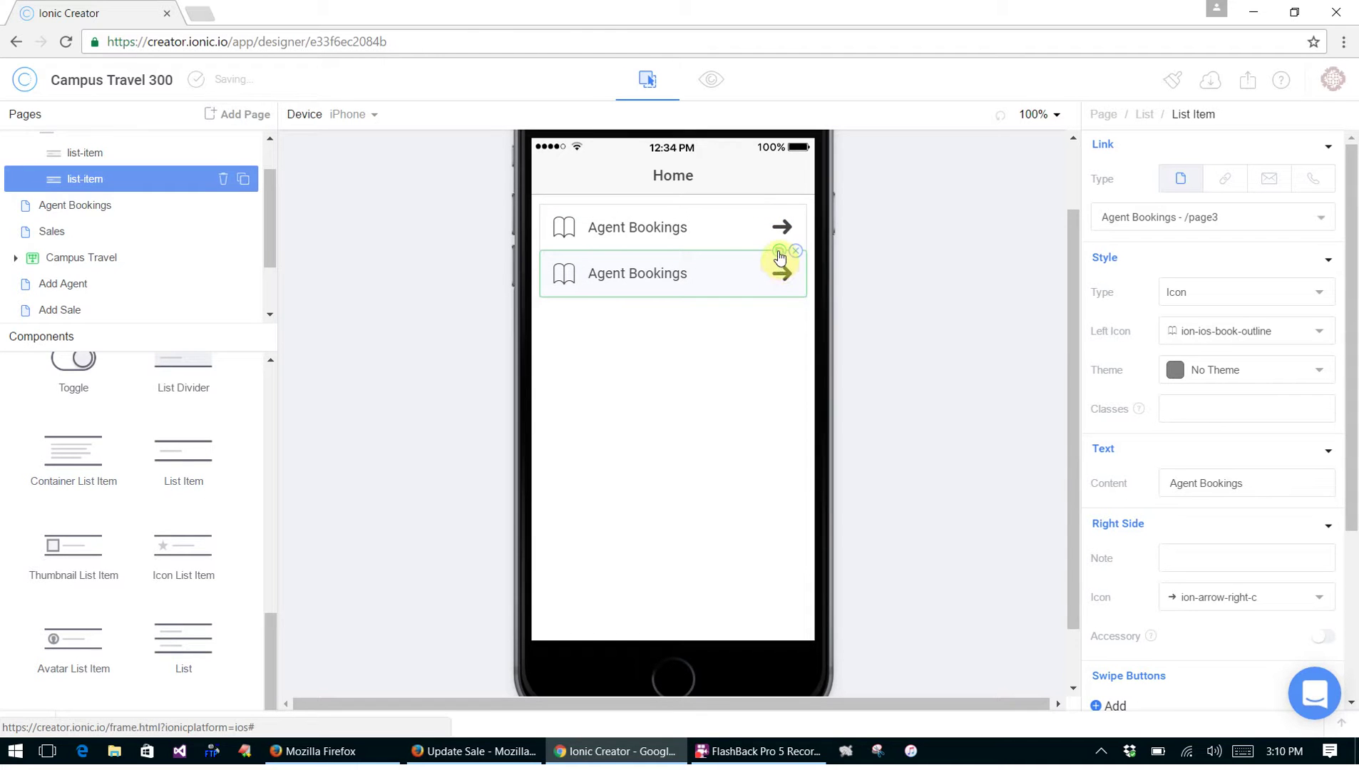
click(780, 254)
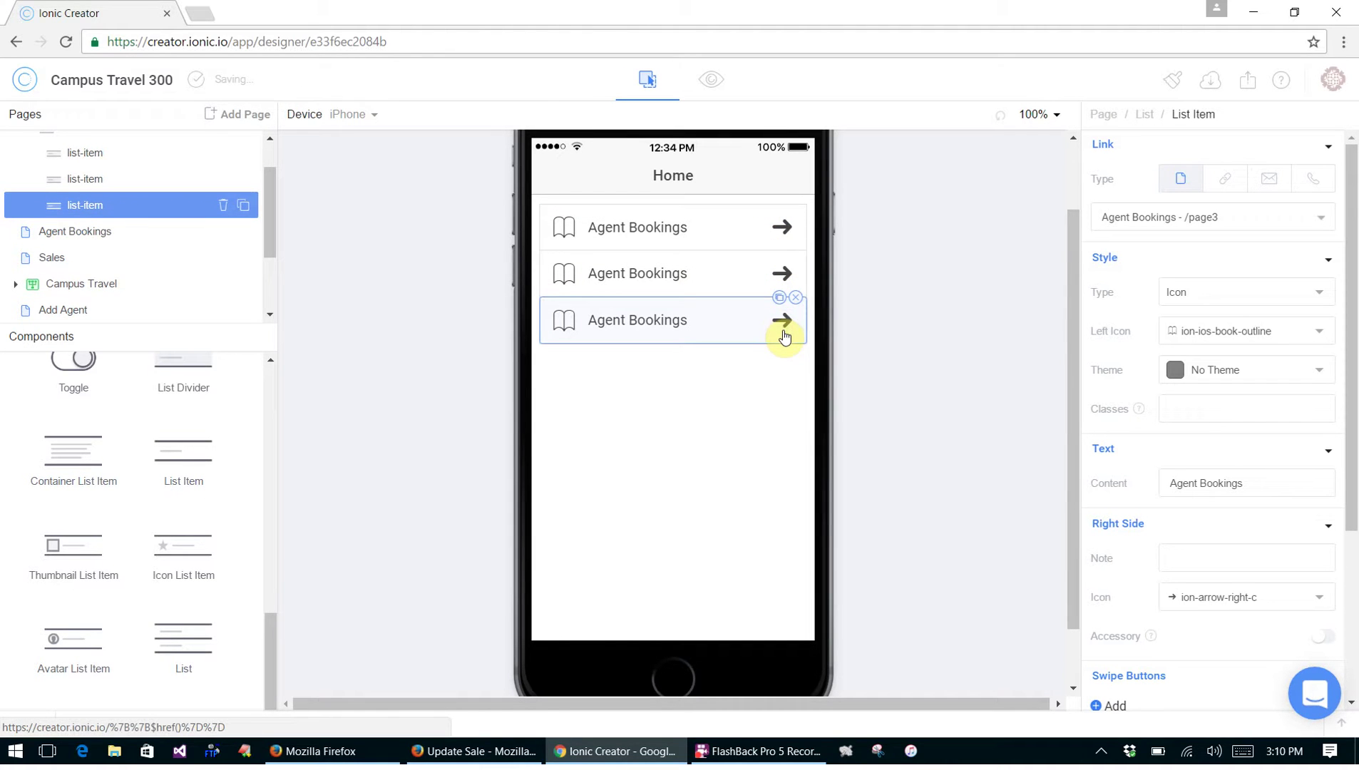
click(779, 305)
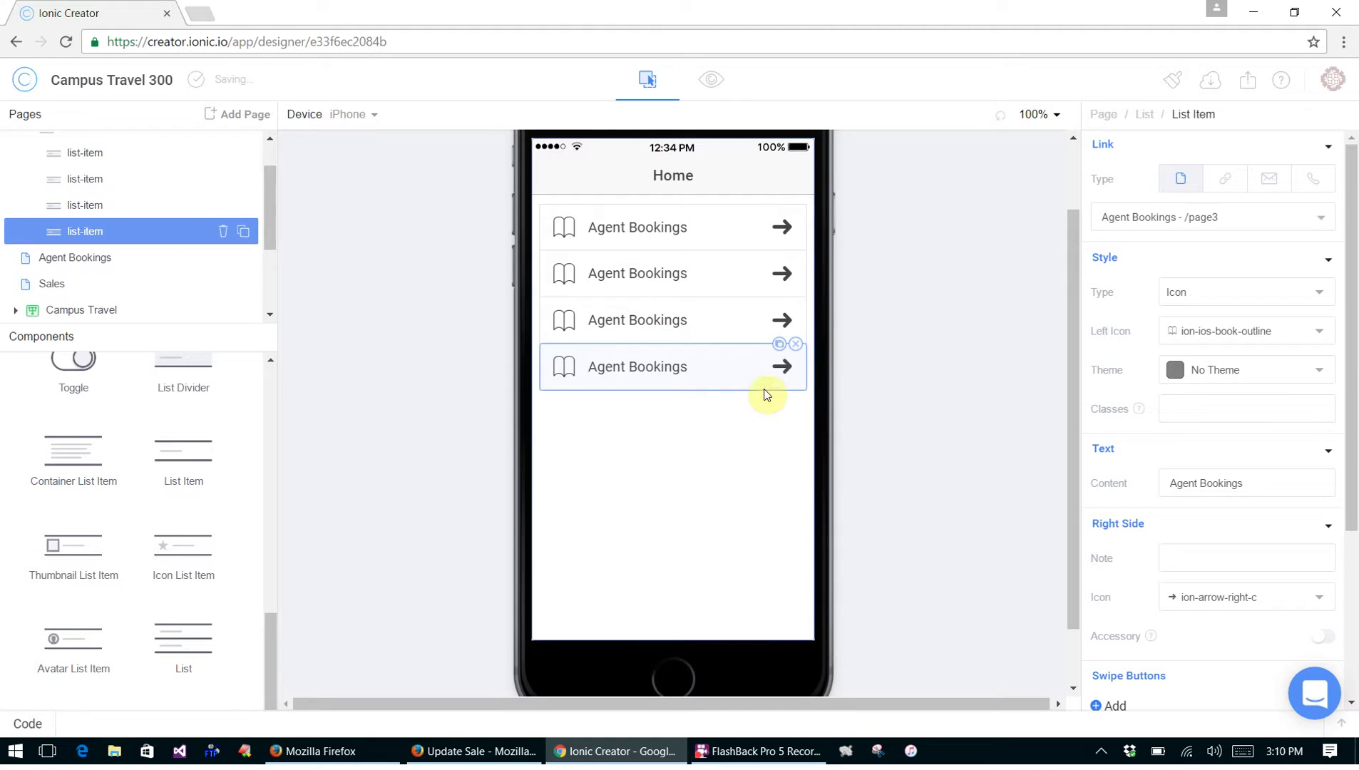
click(778, 347)
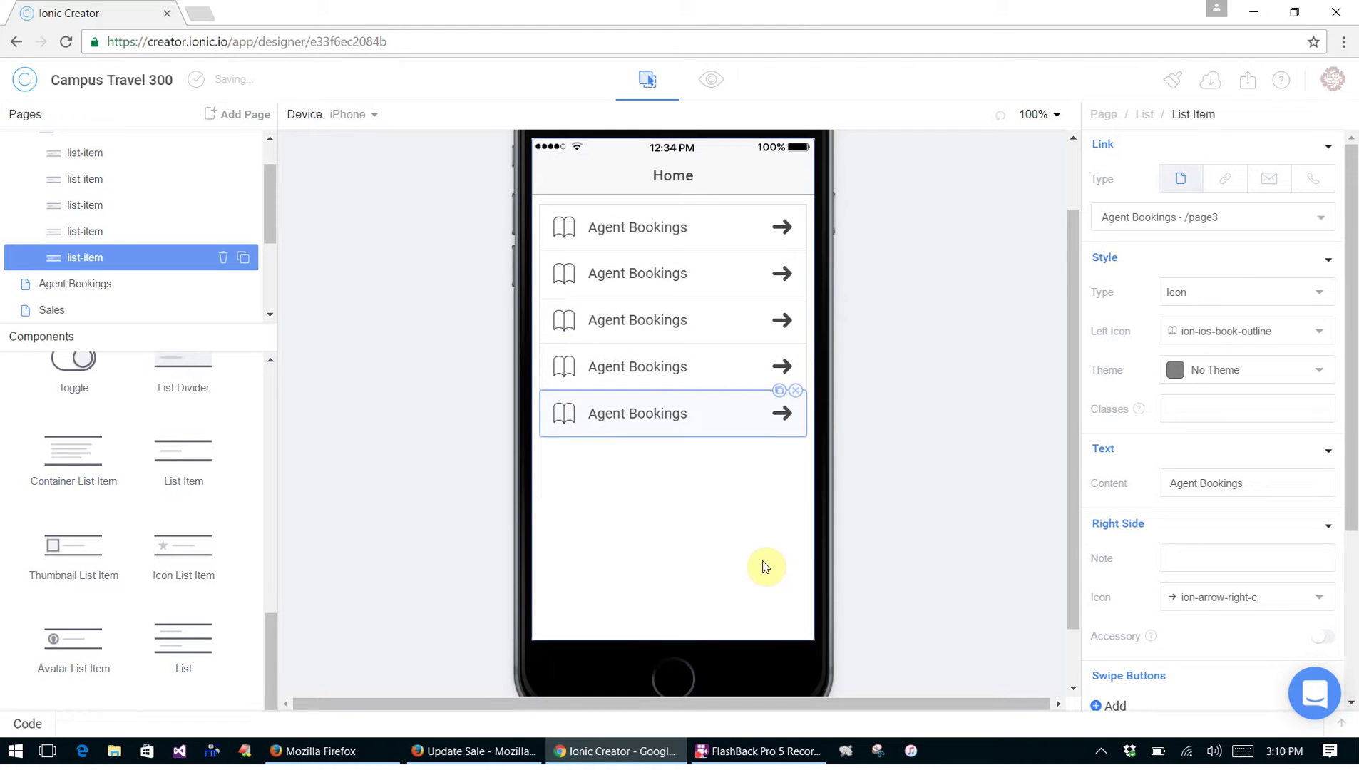
Configure the second Home list item as a Sales entry linked to the Sales page, with left icon ion-cash
click(640, 273)
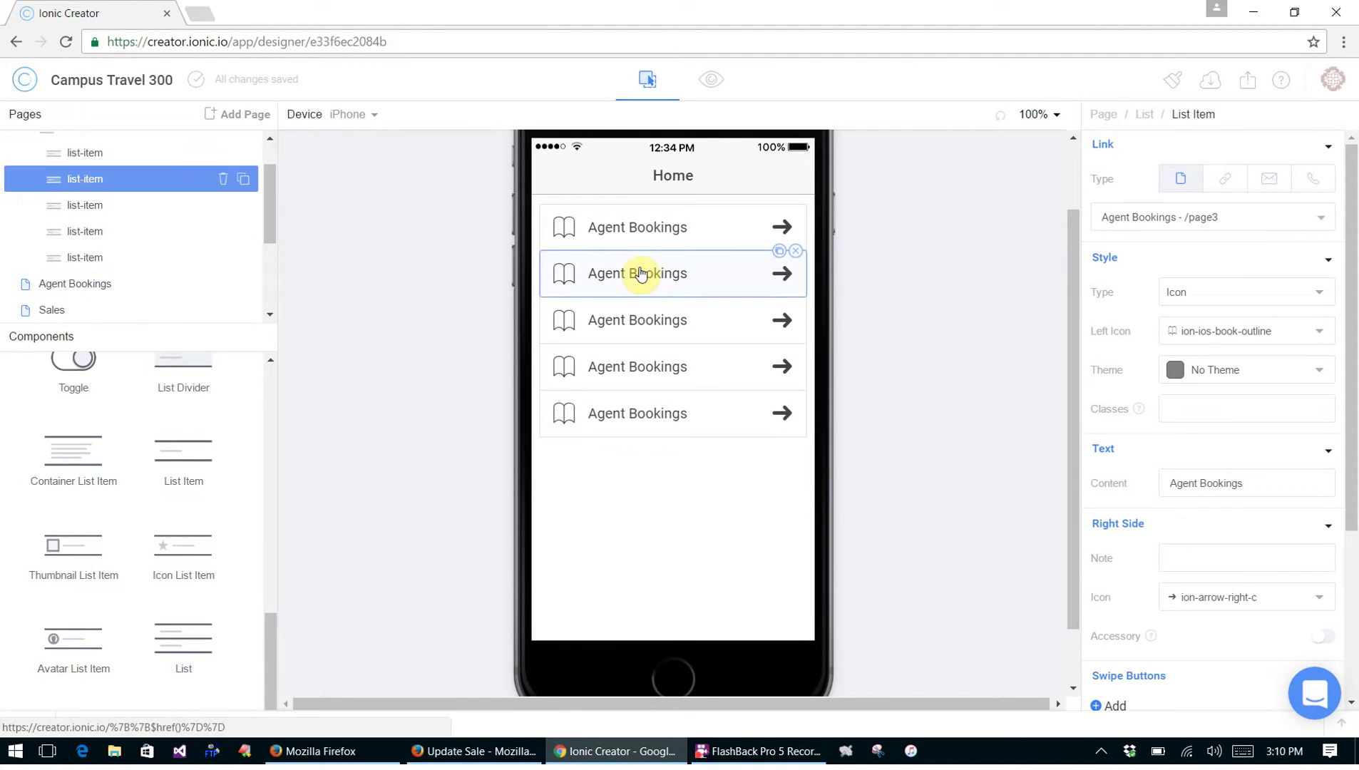
click(1316, 214)
click(1240, 269)
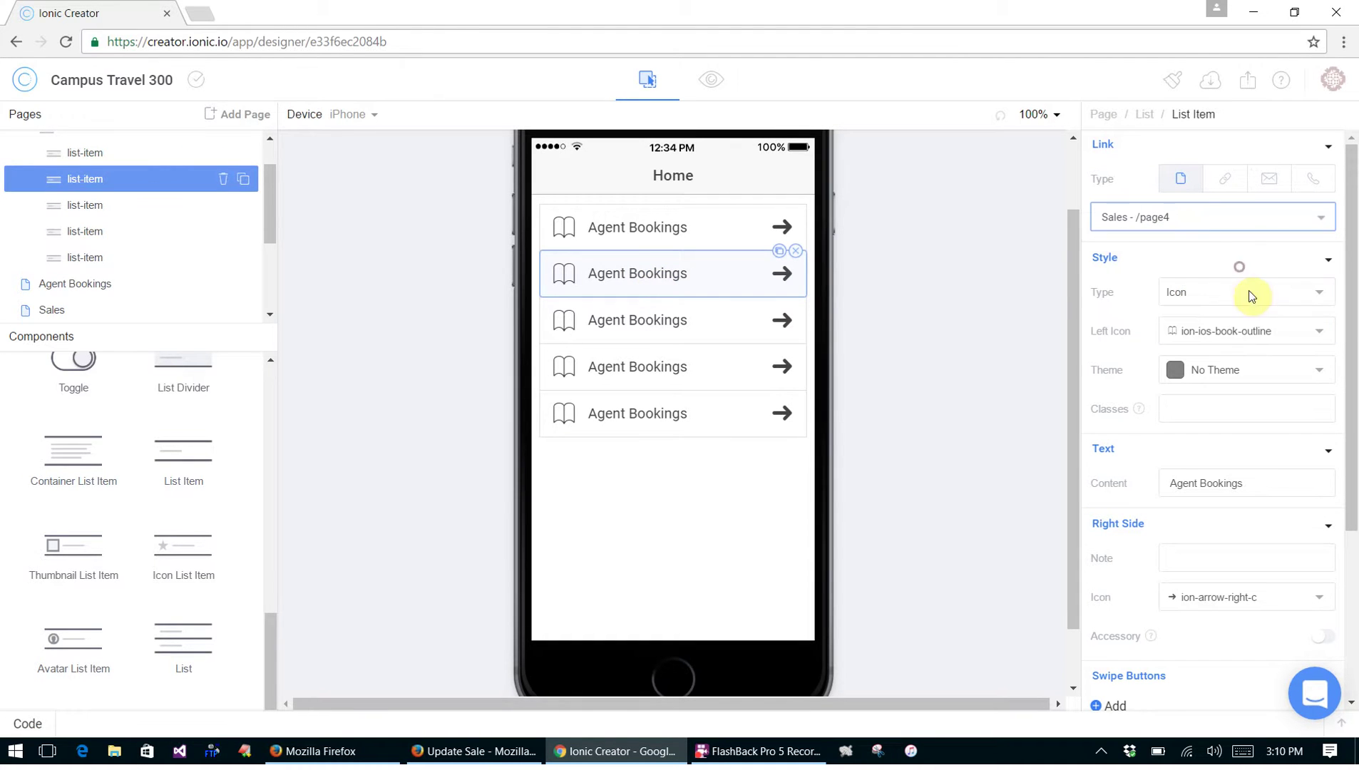
click(1319, 332)
text(cash)
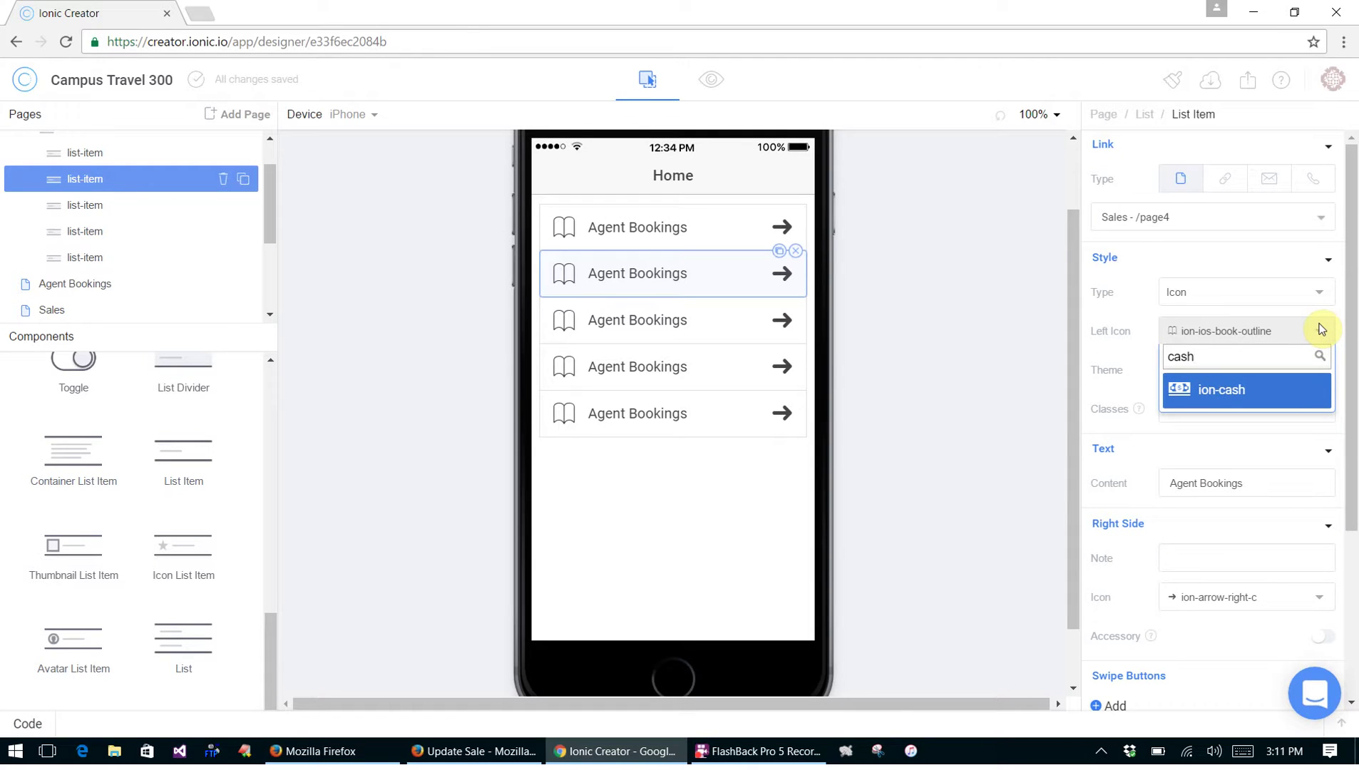
click(1286, 388)
drag(1286, 483, 1113, 477)
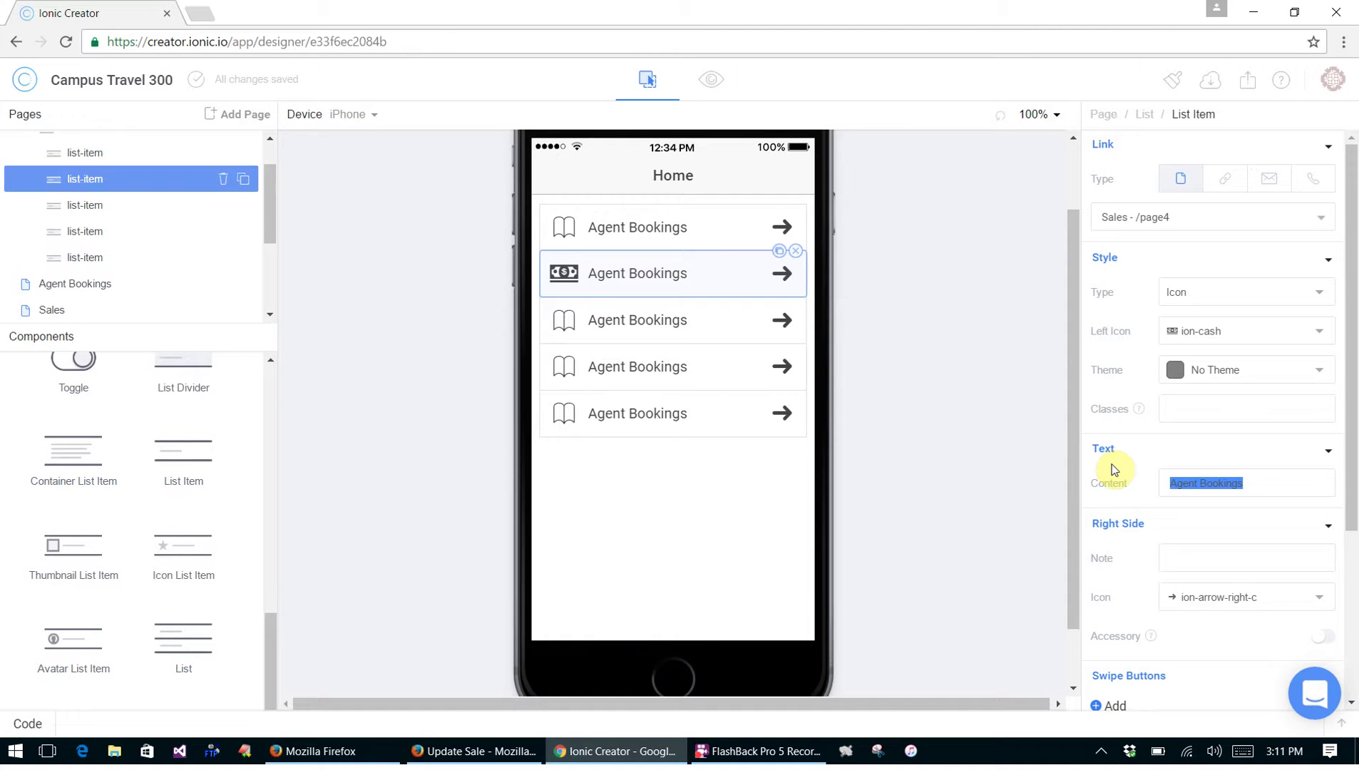
text(Sales)
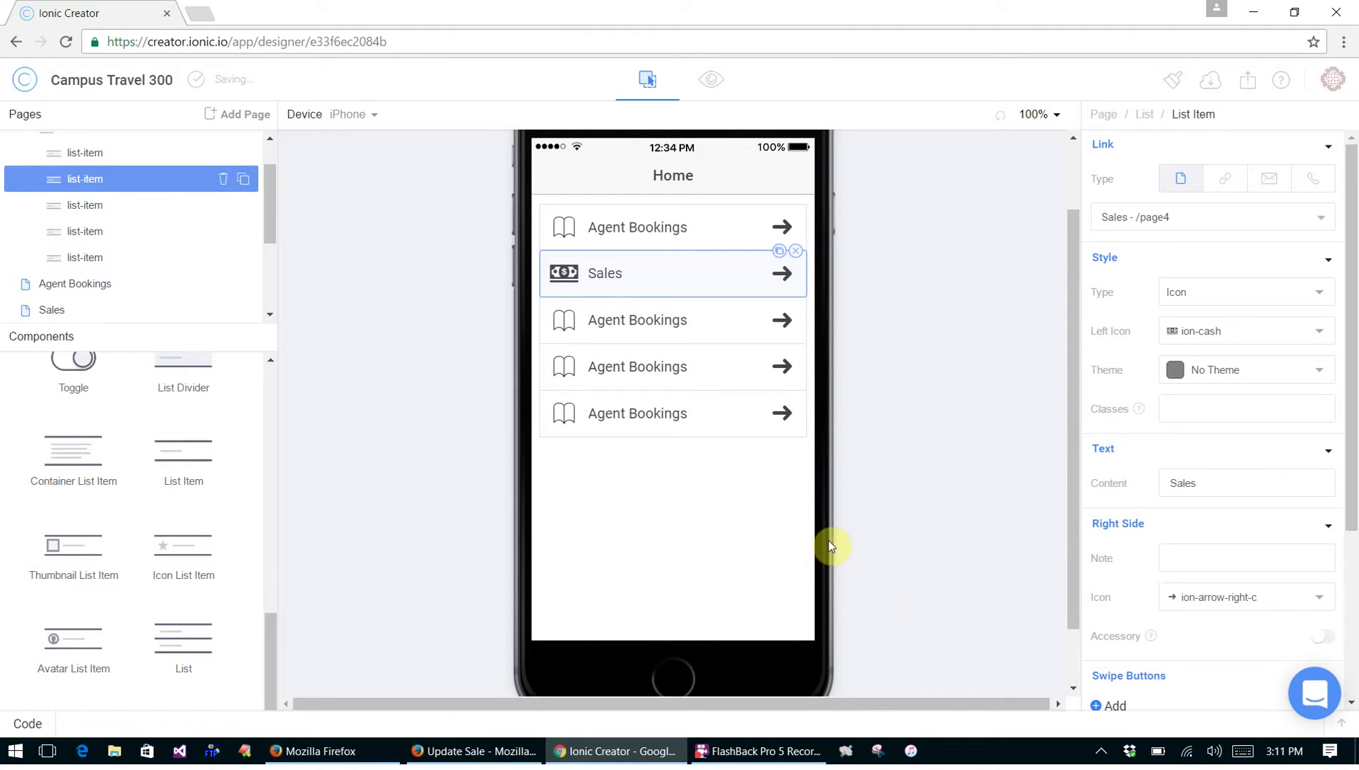
Configure the third Home list item as an Add Agent entry linked to the Add Agent page, with left icon ion-ios-person-outline
click(617, 320)
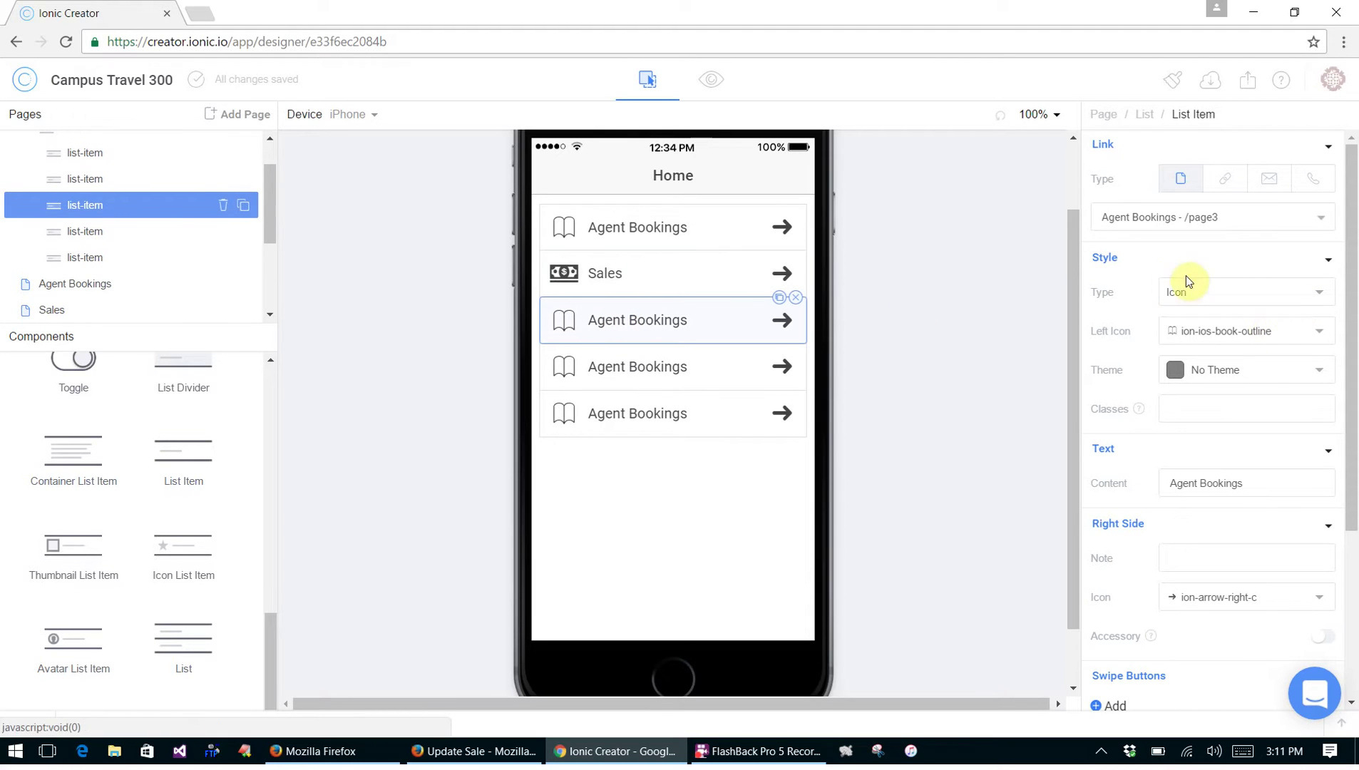
click(1326, 218)
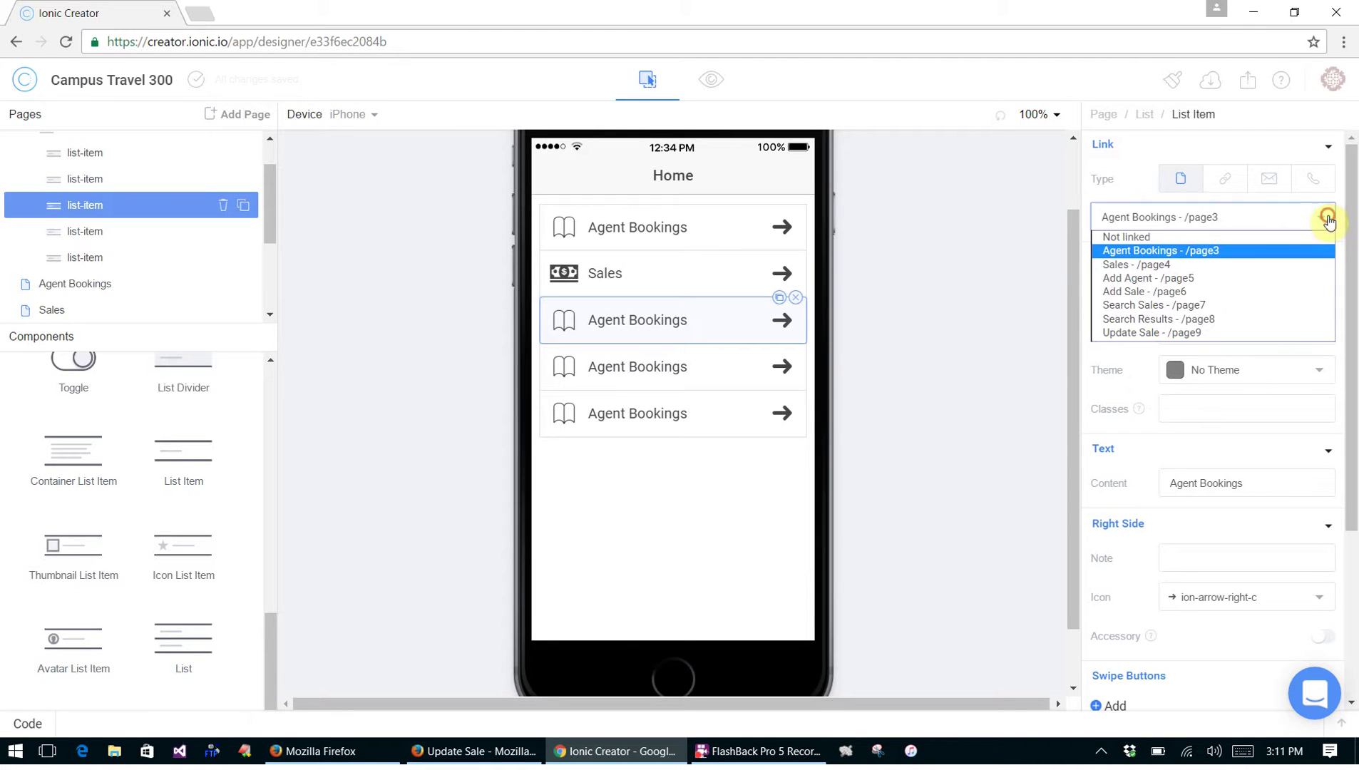
click(1268, 278)
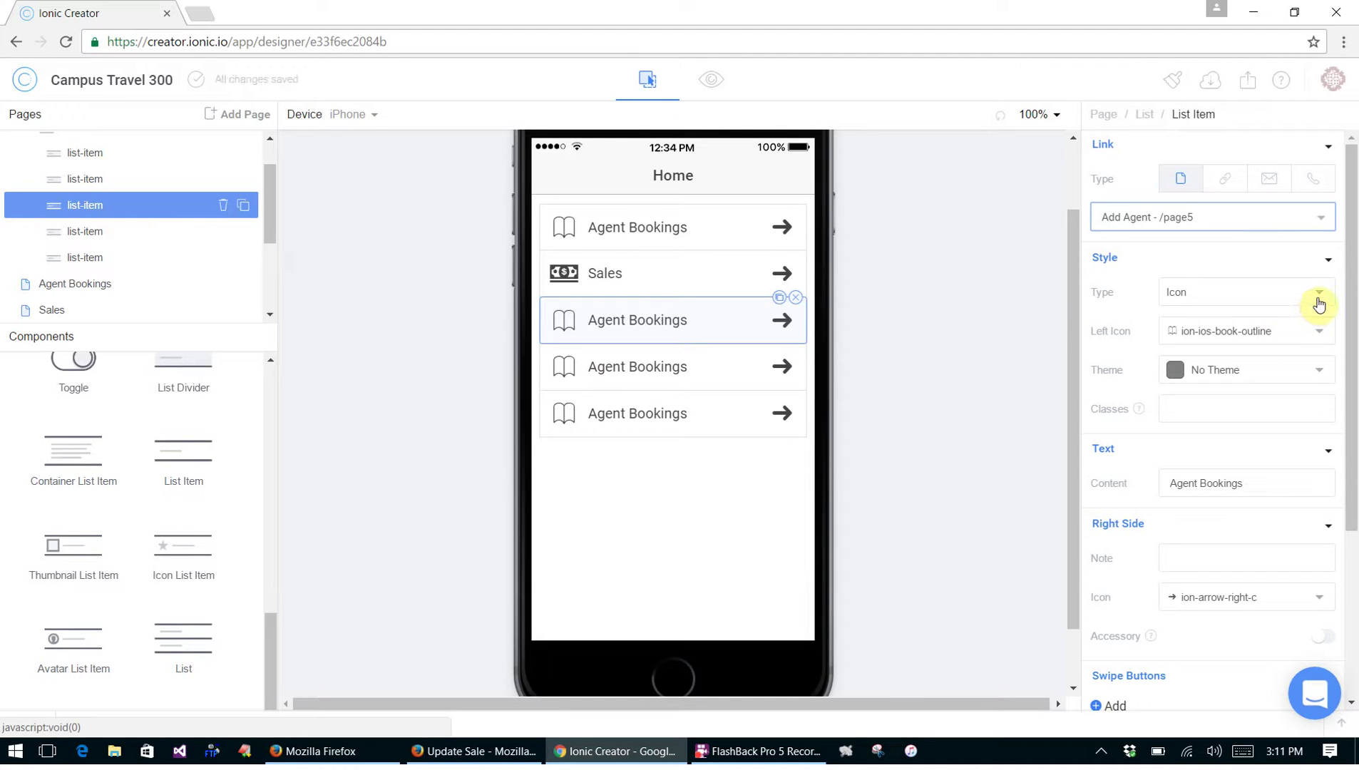
click(1320, 335)
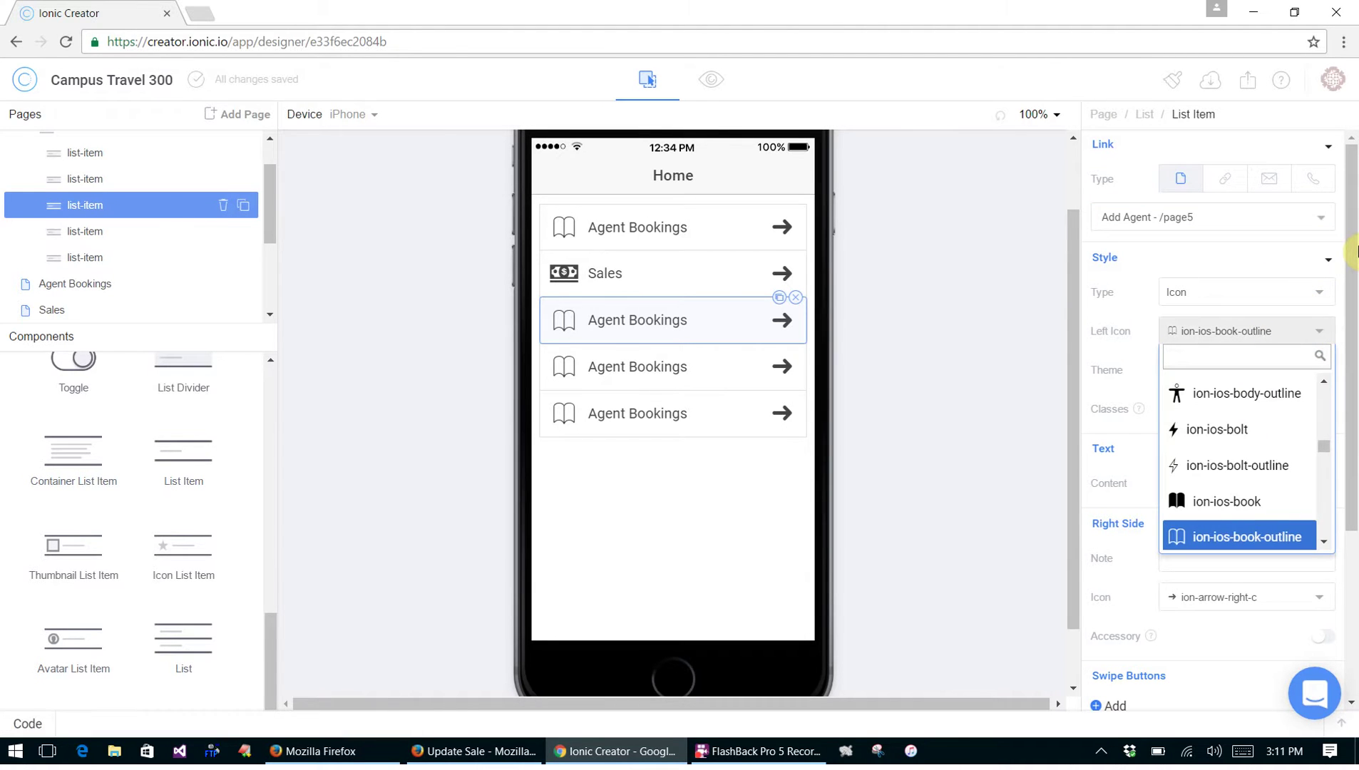
text(person)
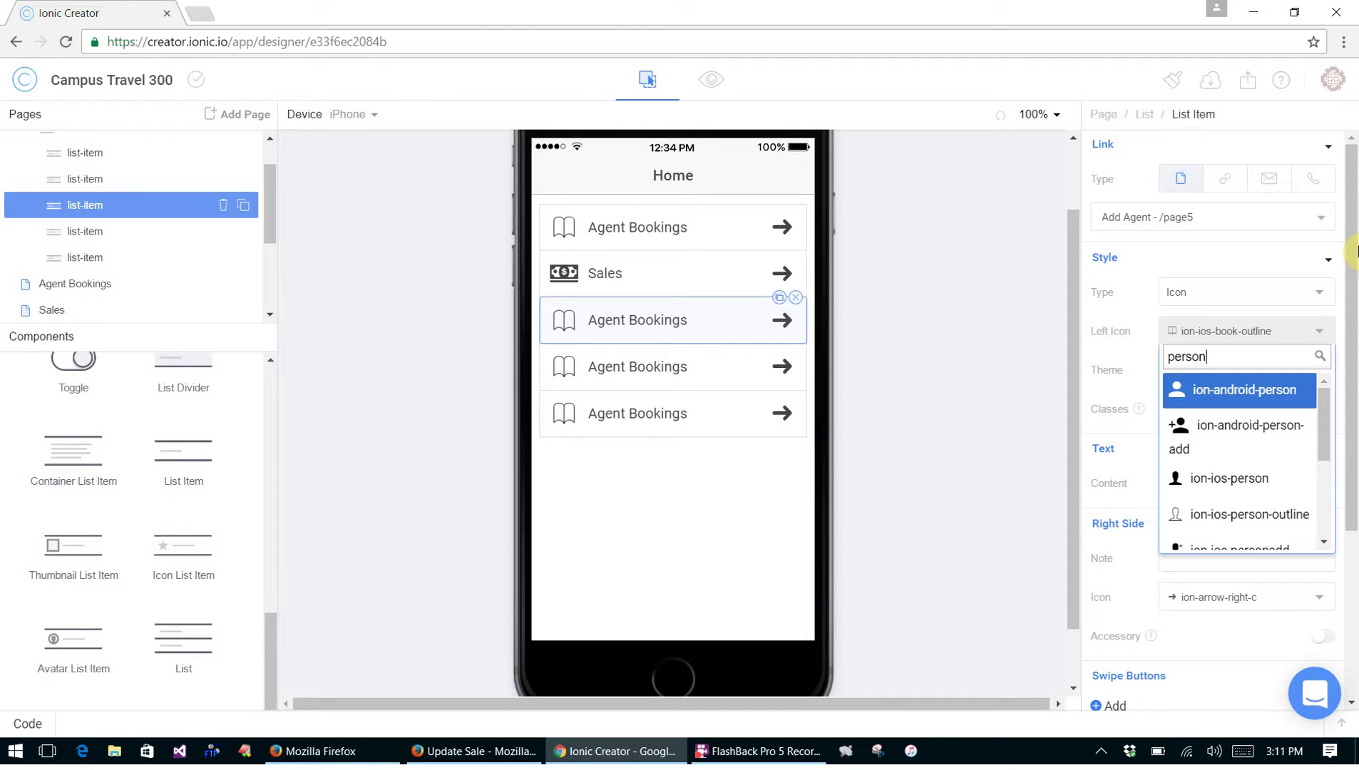
click(1251, 514)
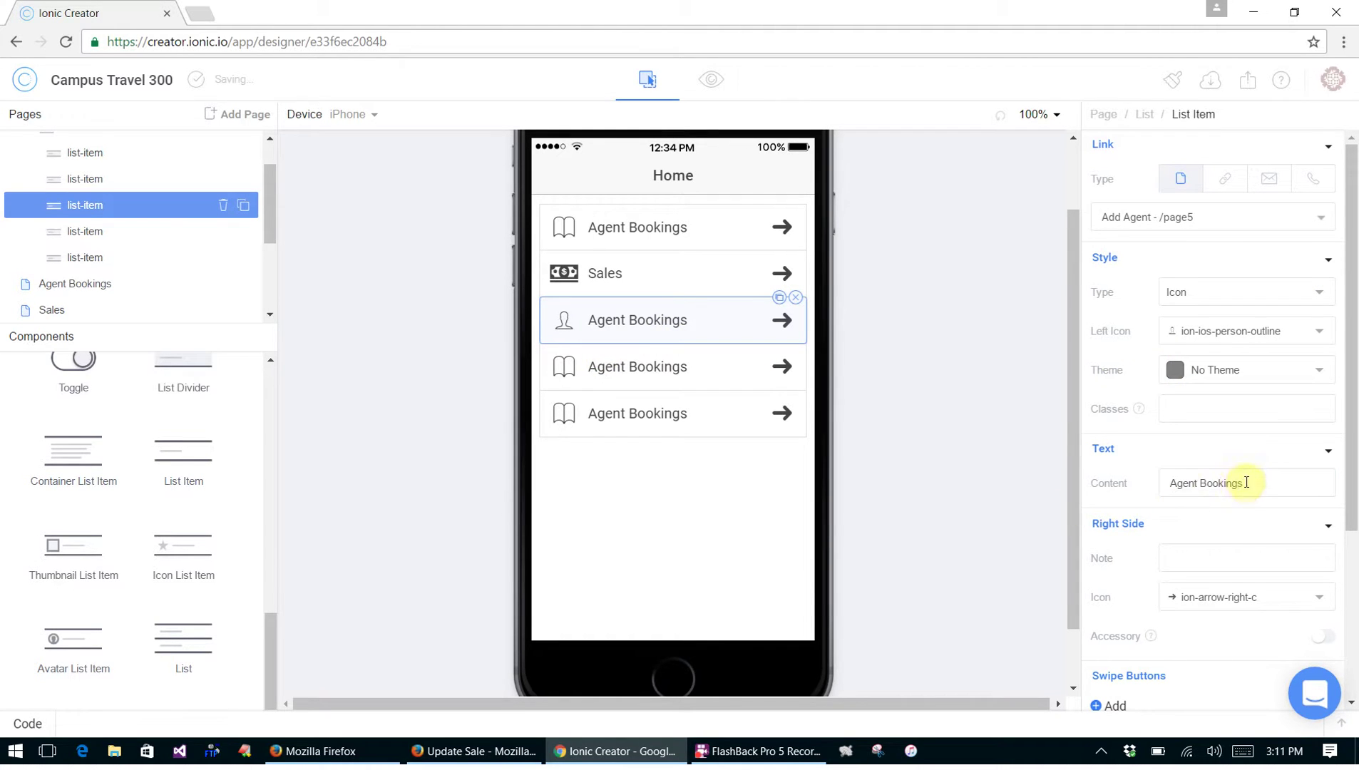
drag(1256, 481, 1129, 482)
text(Add)
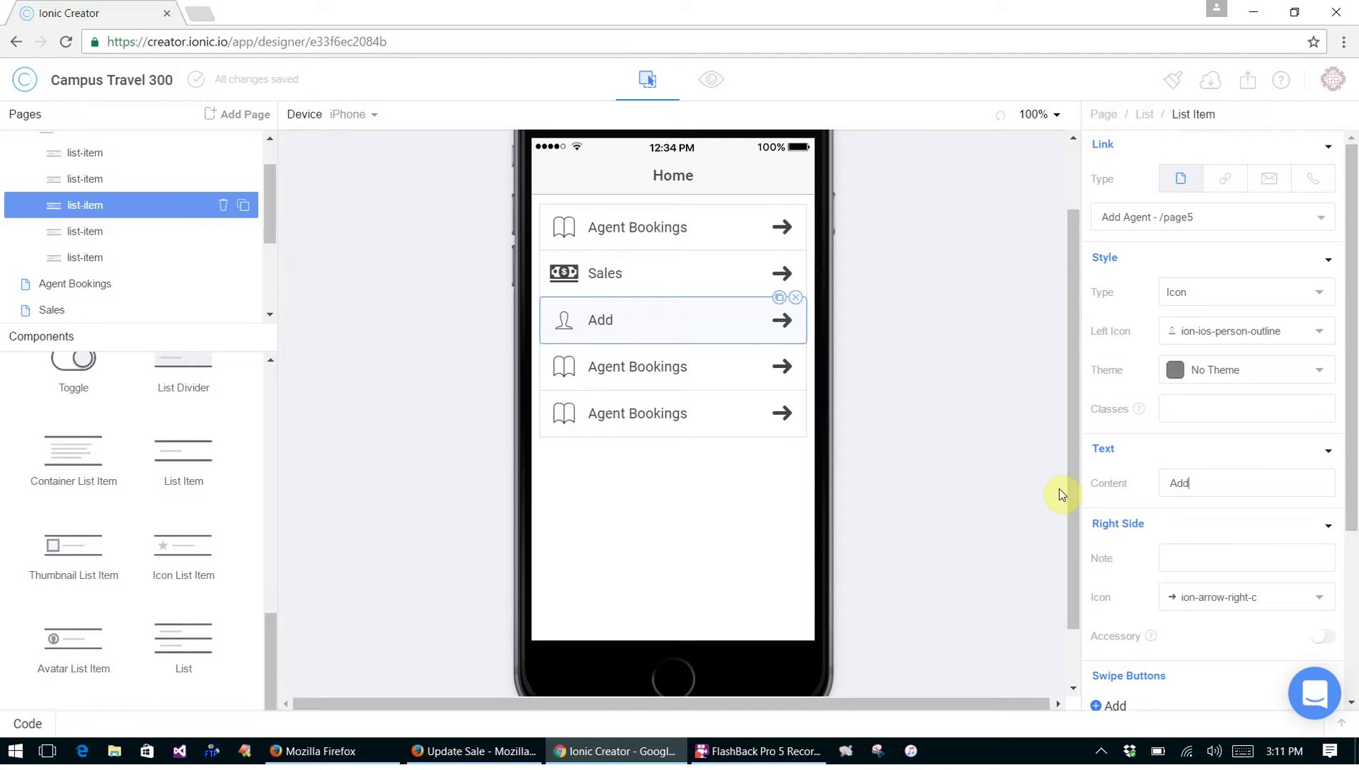
text( Agent)
Configure the fourth Home list item as an Add Sale entry linked to the Add Sale page, with left icon ion-ios-barcode-outline
click(671, 370)
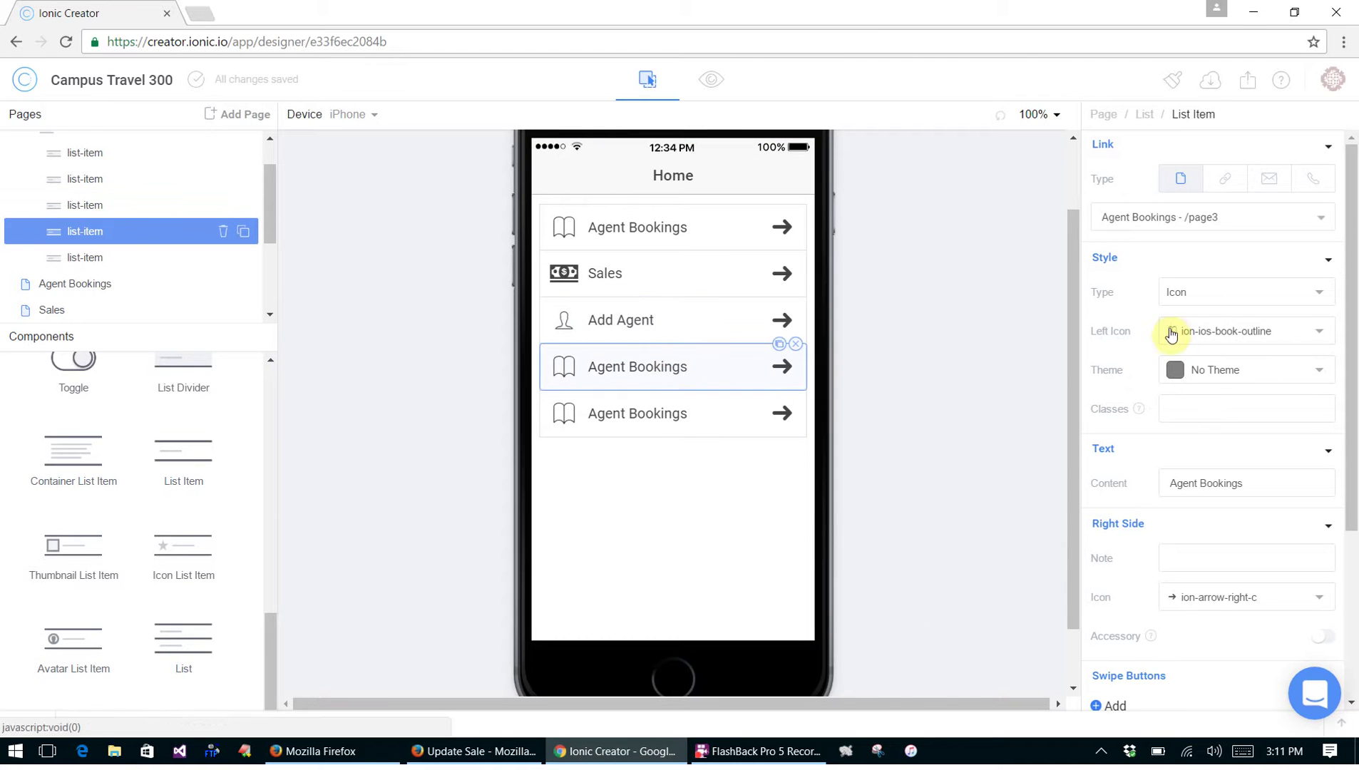
click(1256, 223)
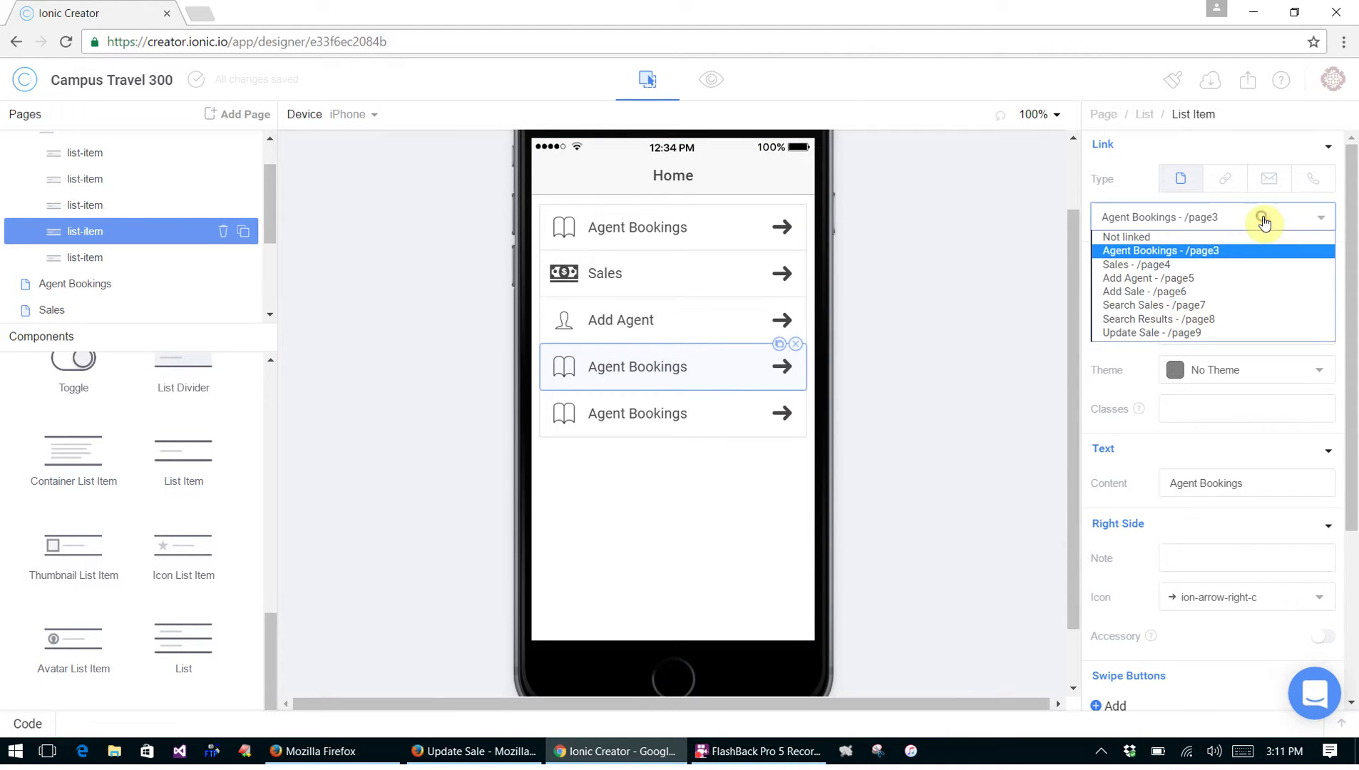
click(1200, 293)
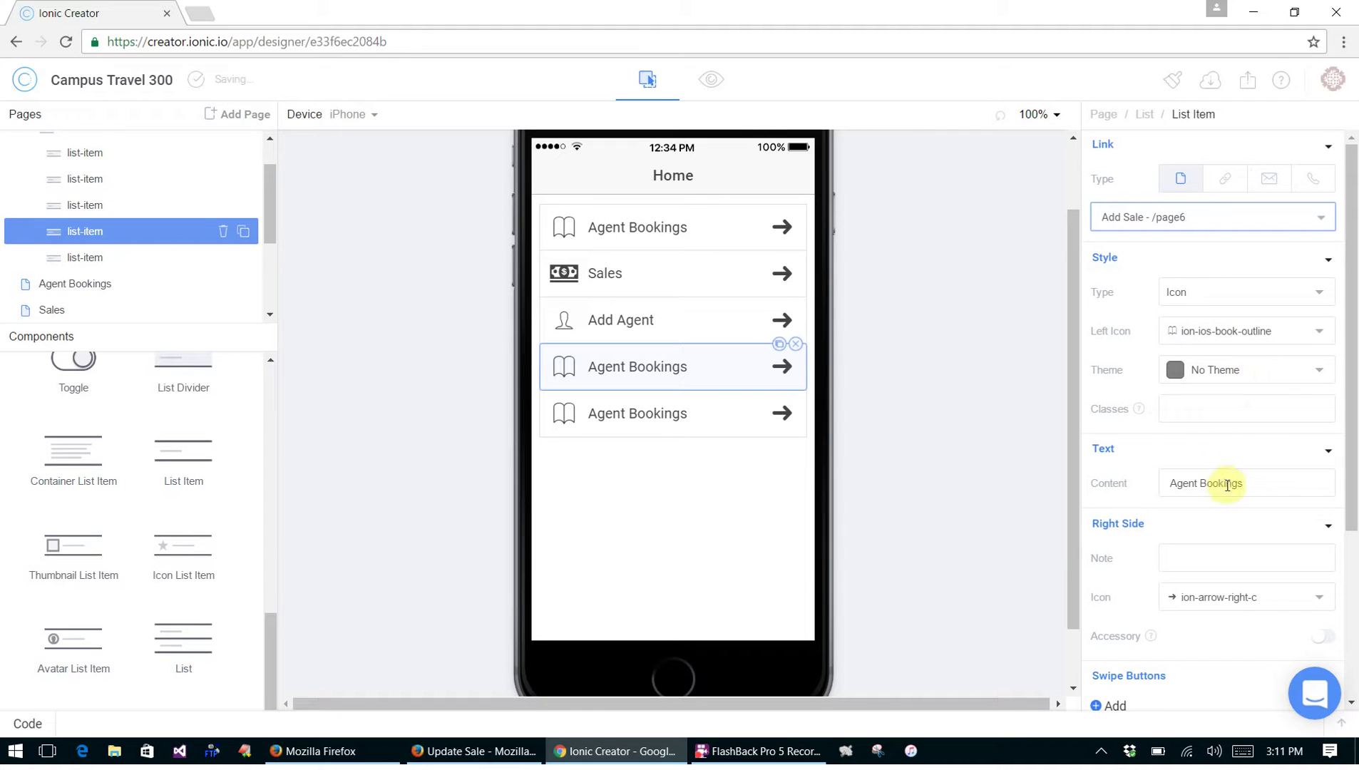
drag(1254, 484, 1121, 490)
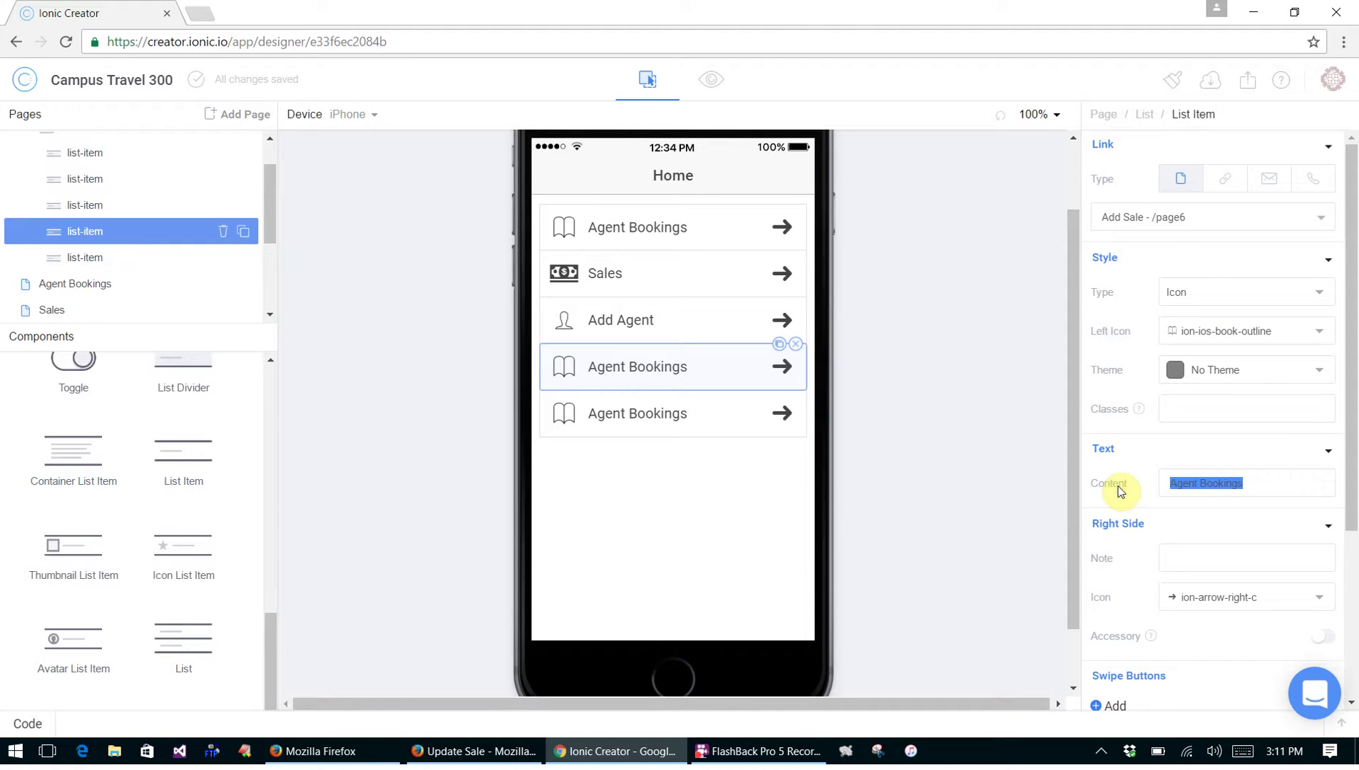
text(Add Sale)
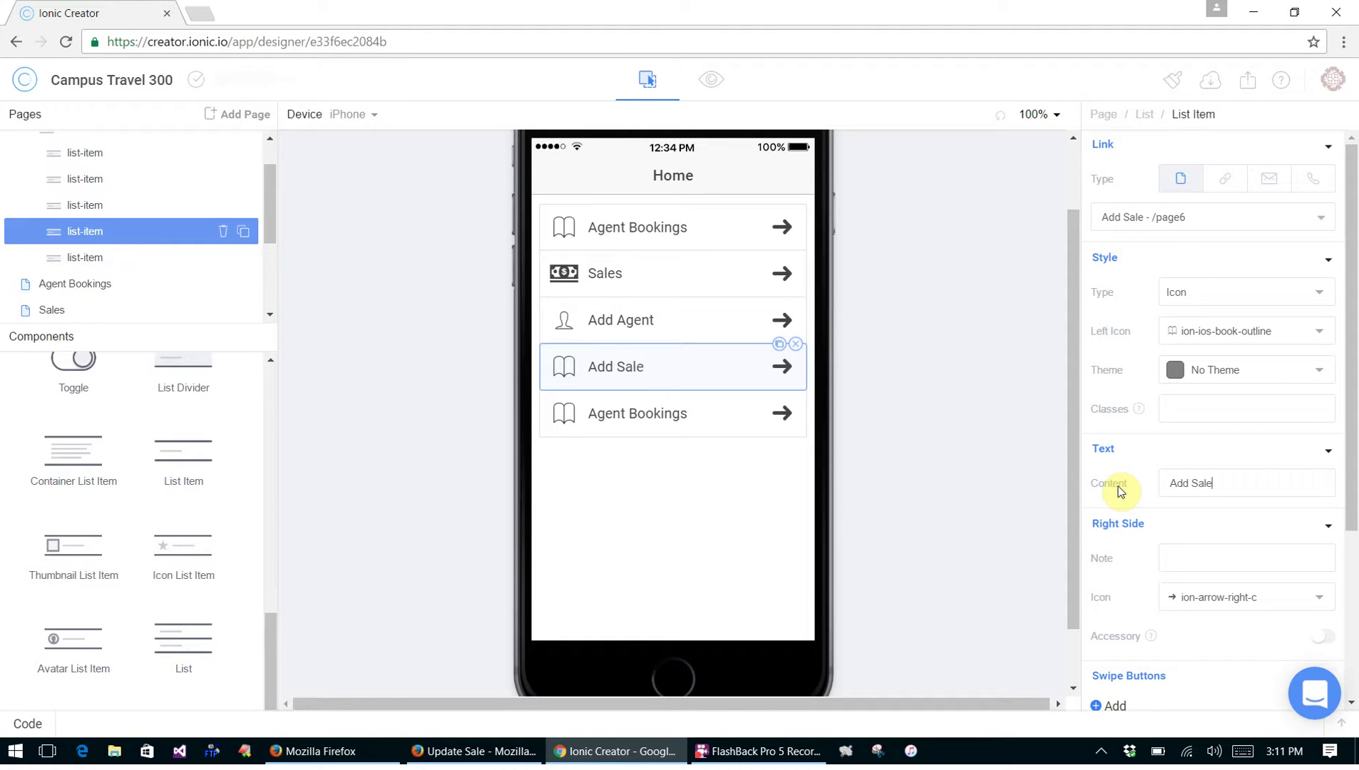
click(1315, 333)
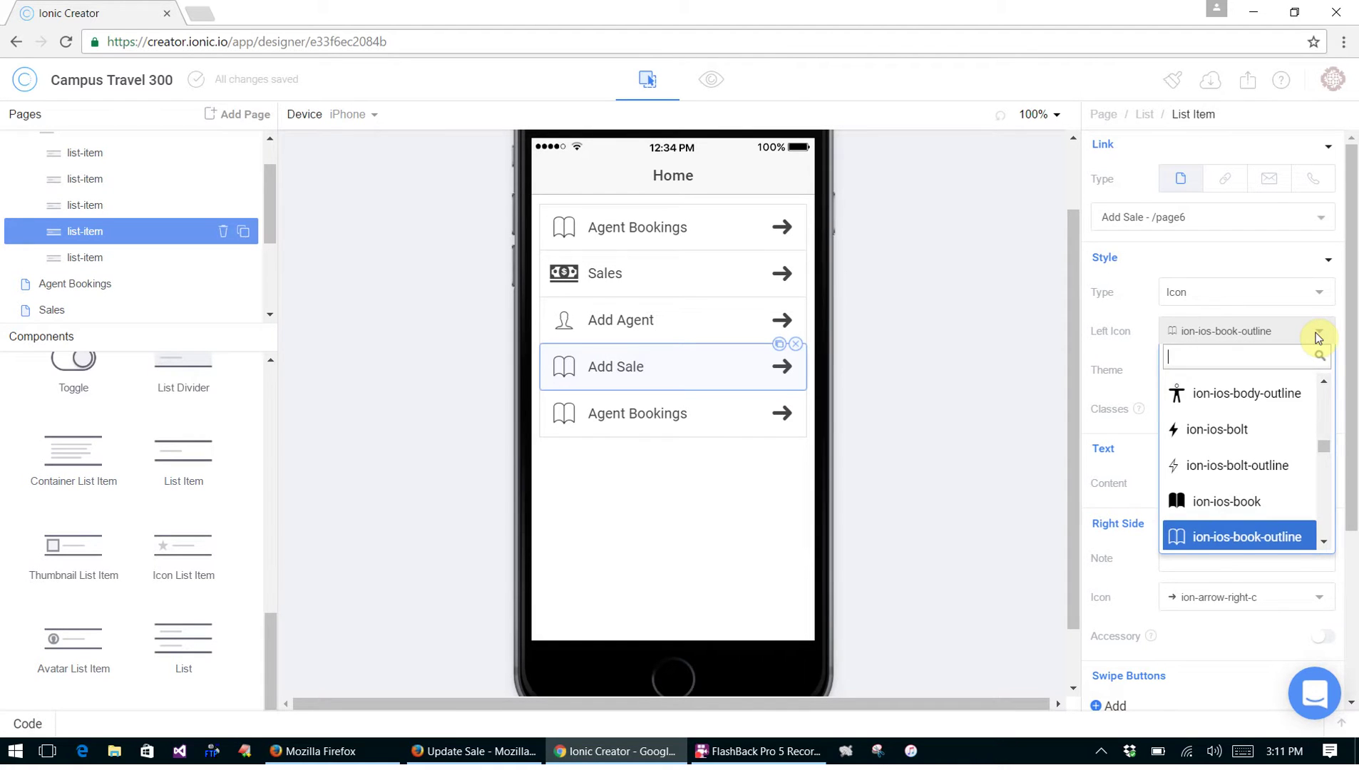
text(bar)
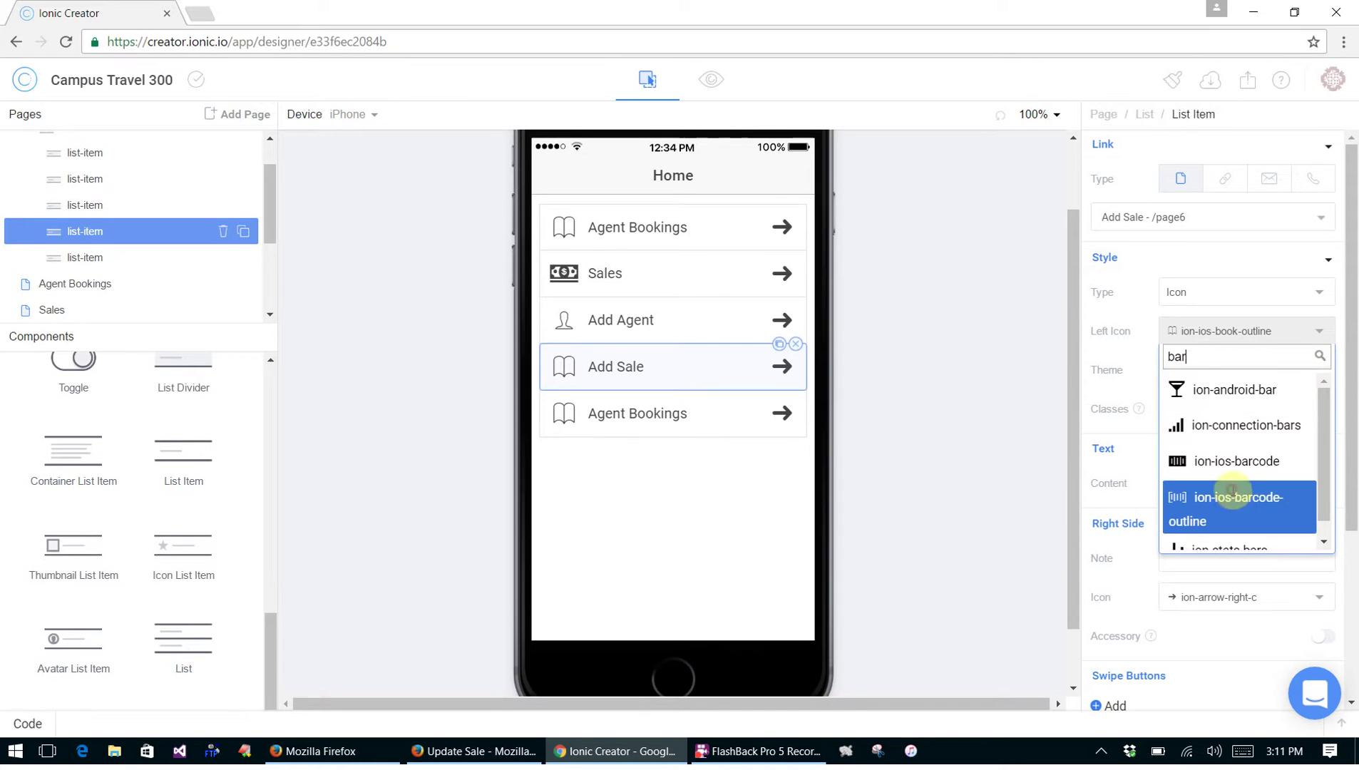
click(1231, 494)
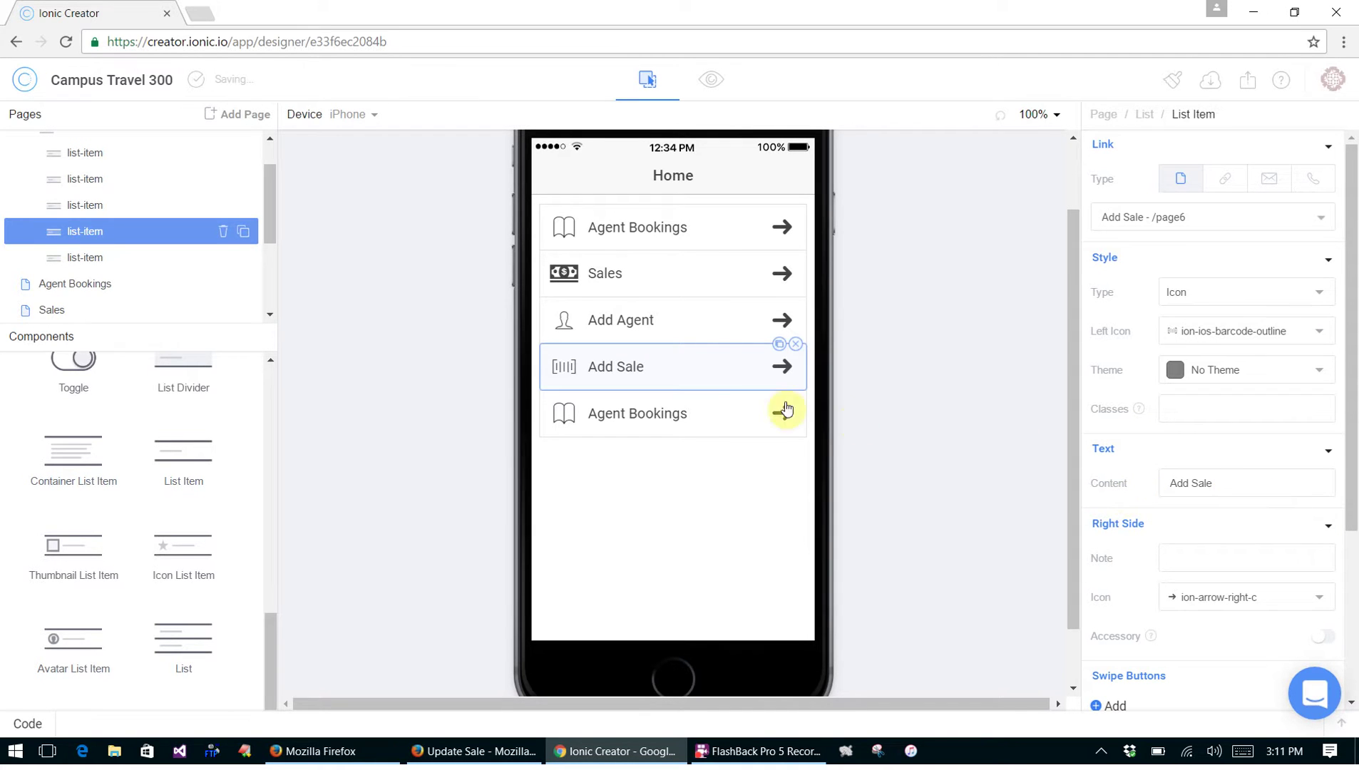
Configure the fifth Home list item as a Search Sales entry linked to the Search Sales page, with left icon ion-ios-search
click(717, 403)
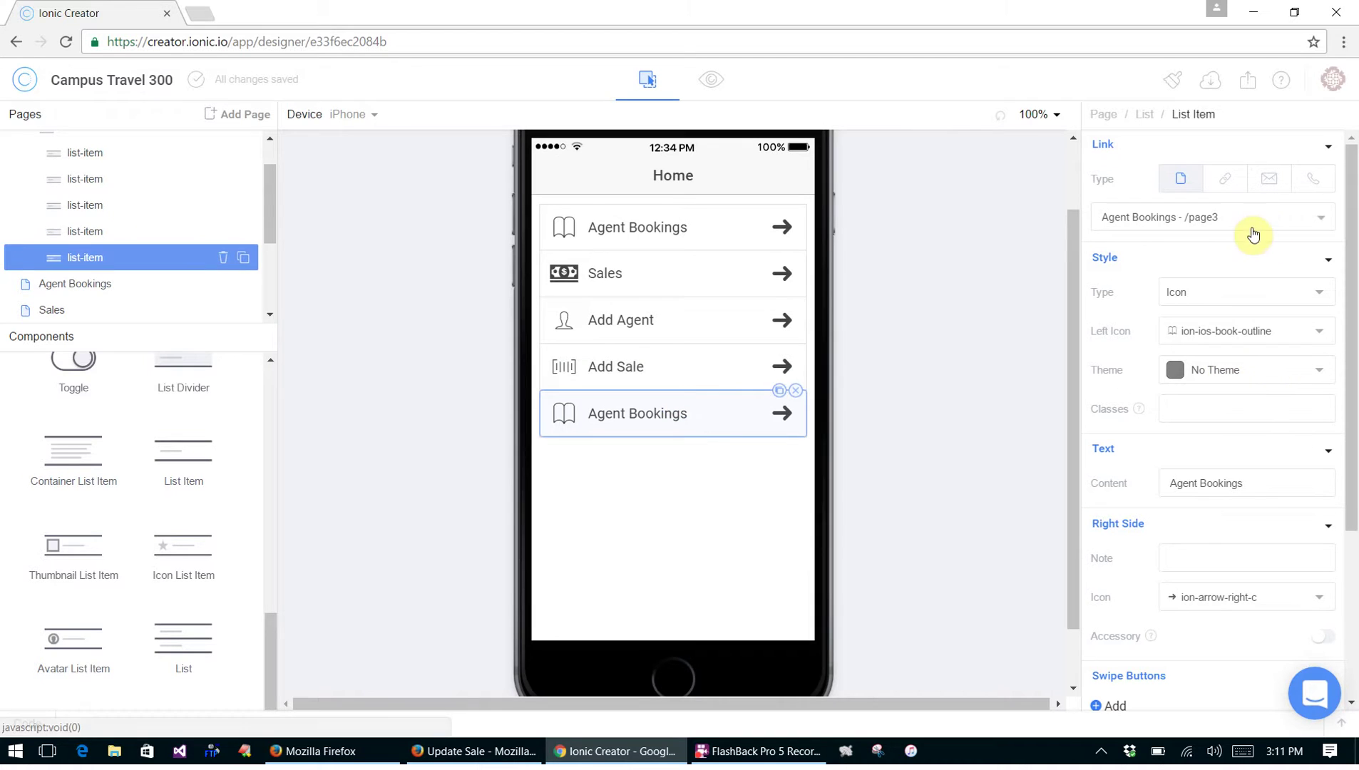
click(1312, 219)
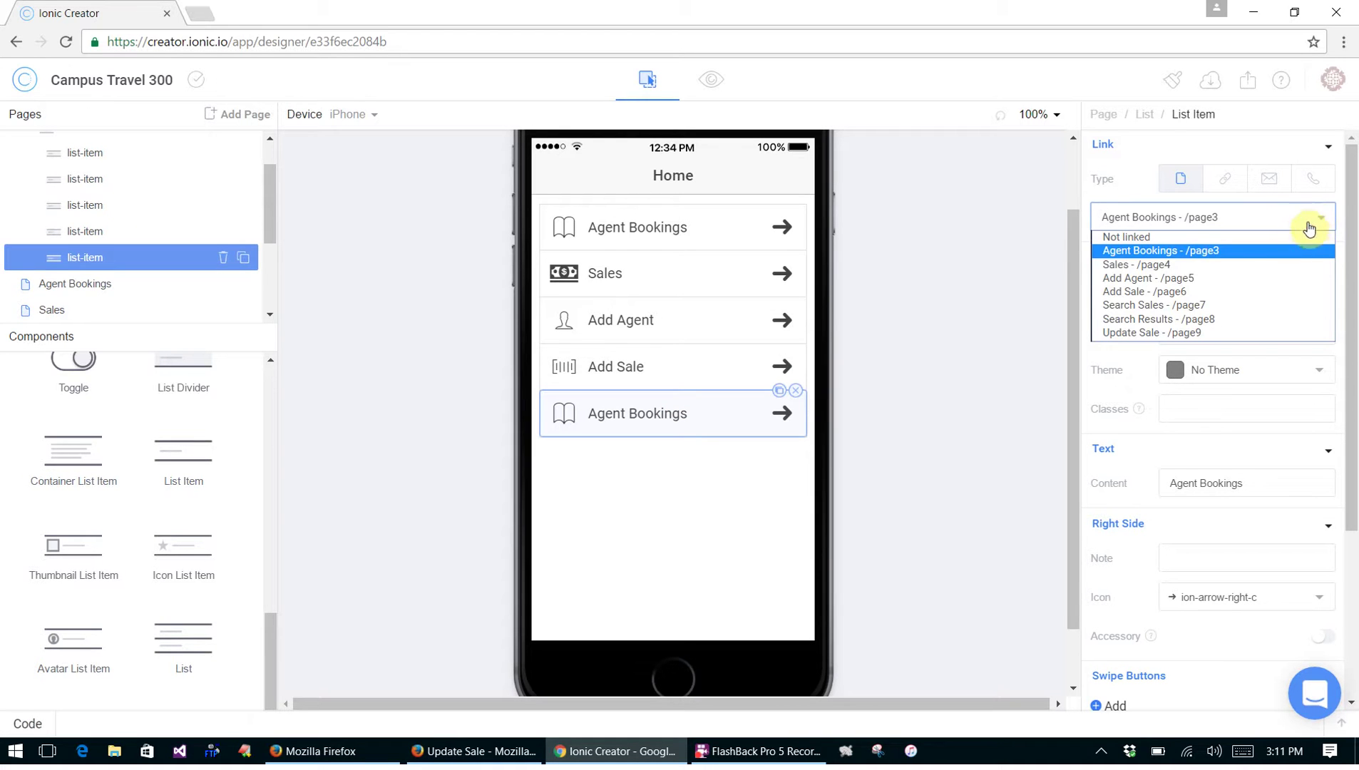
click(1264, 305)
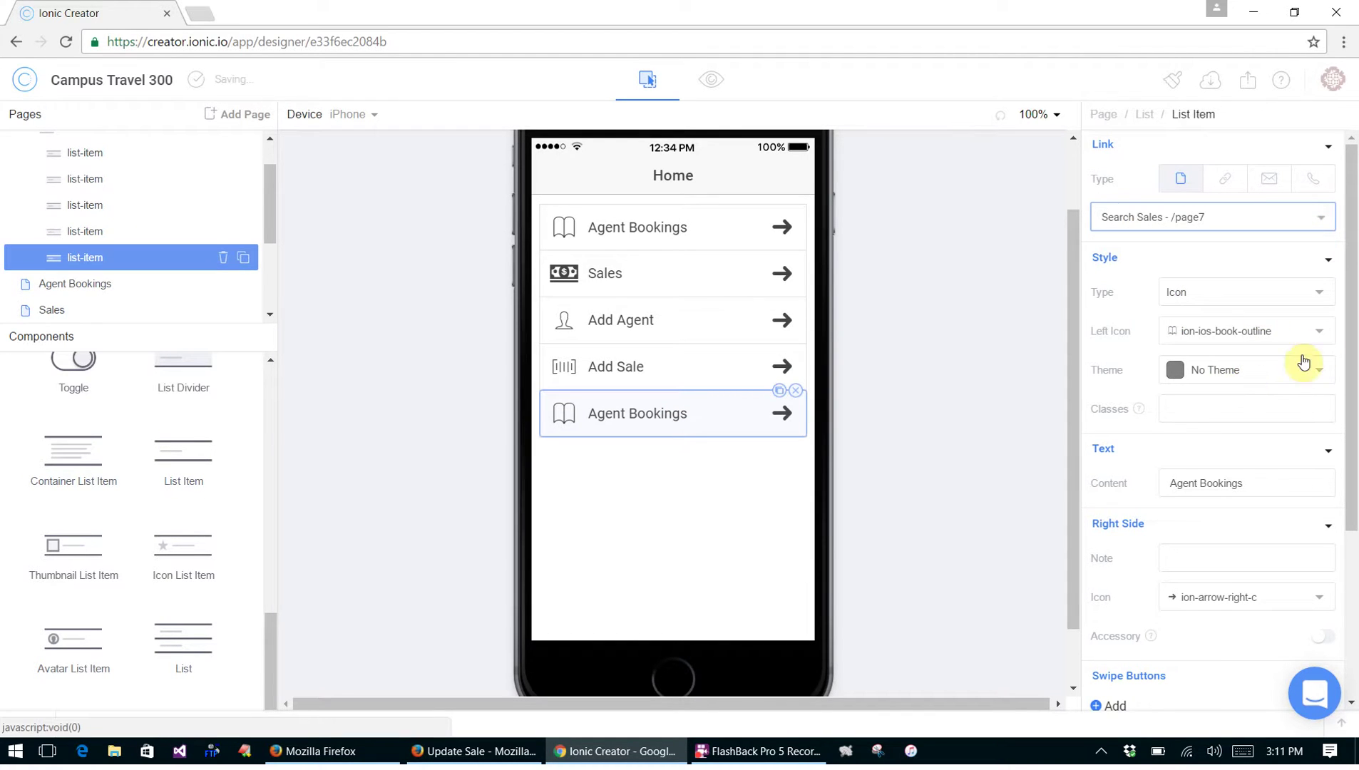
click(1320, 338)
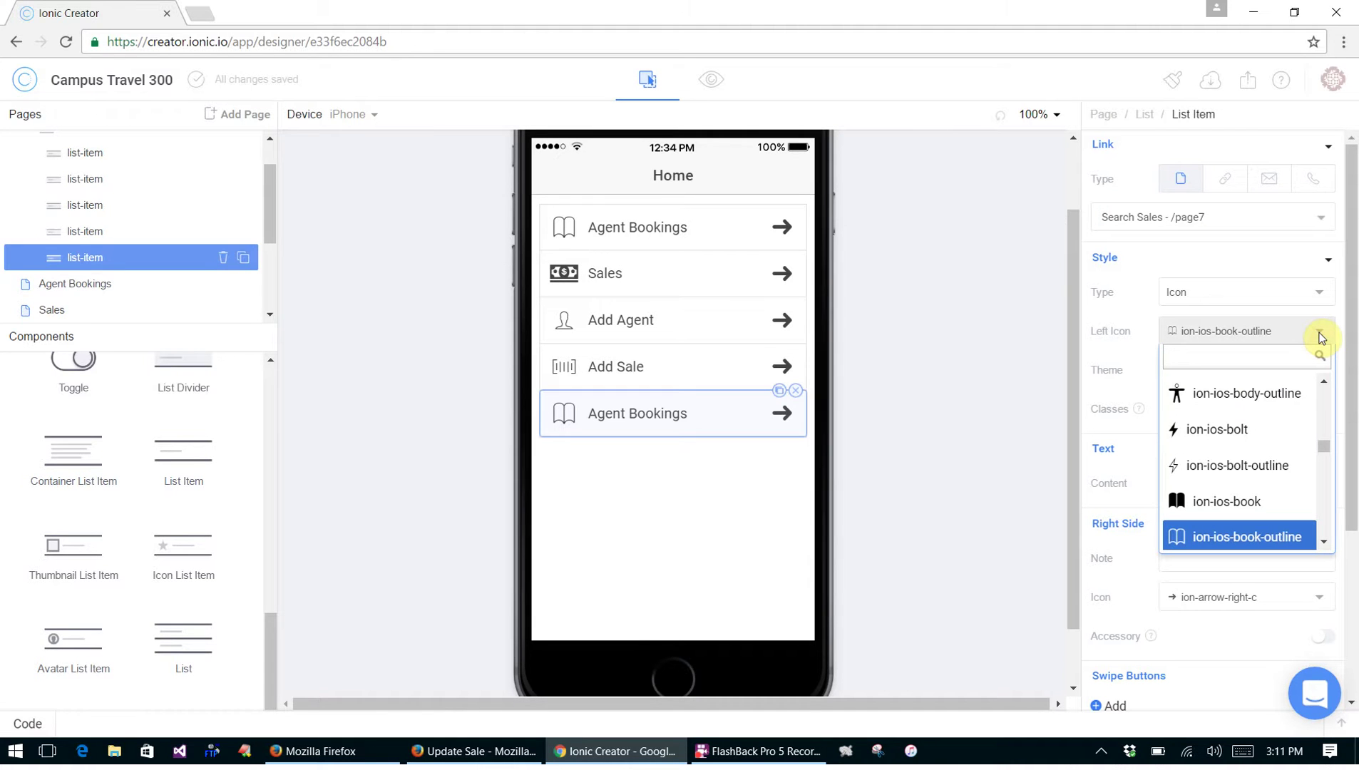
text(search)
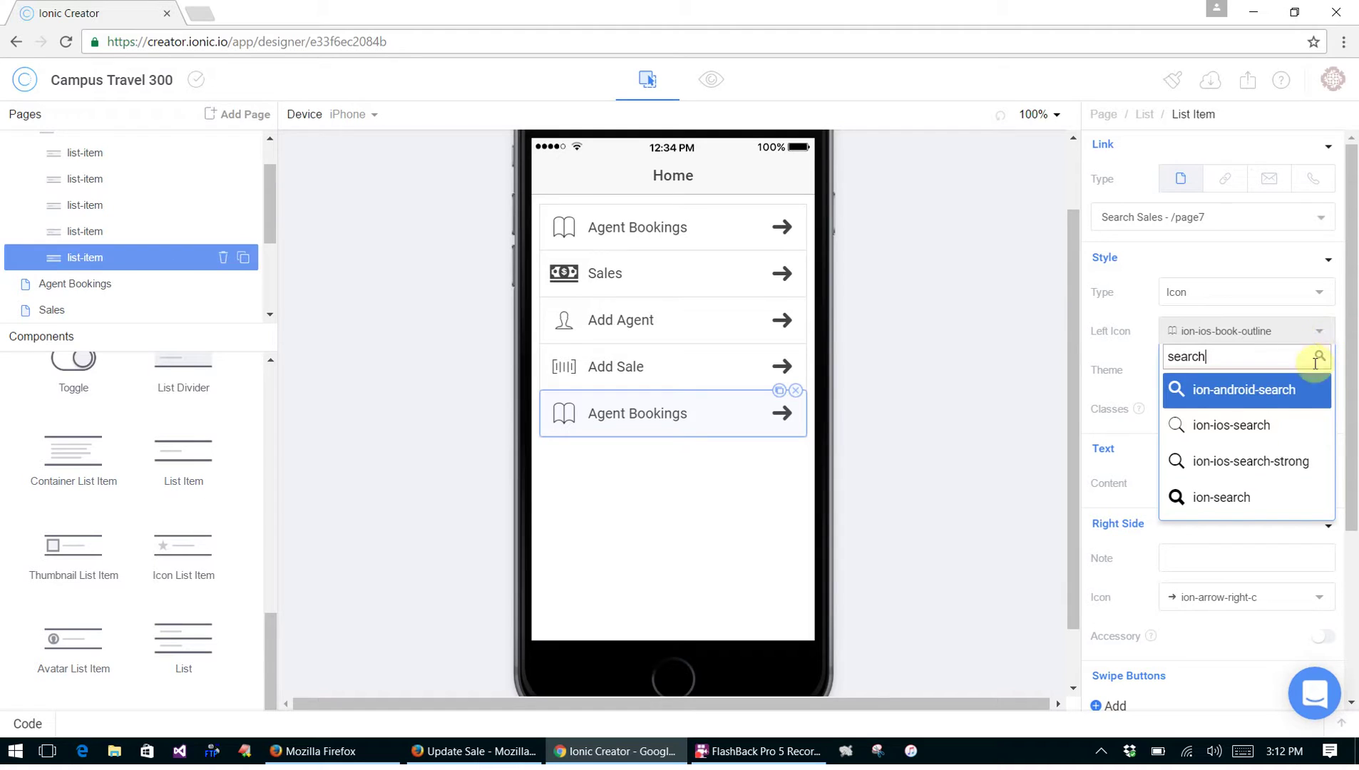
click(1231, 428)
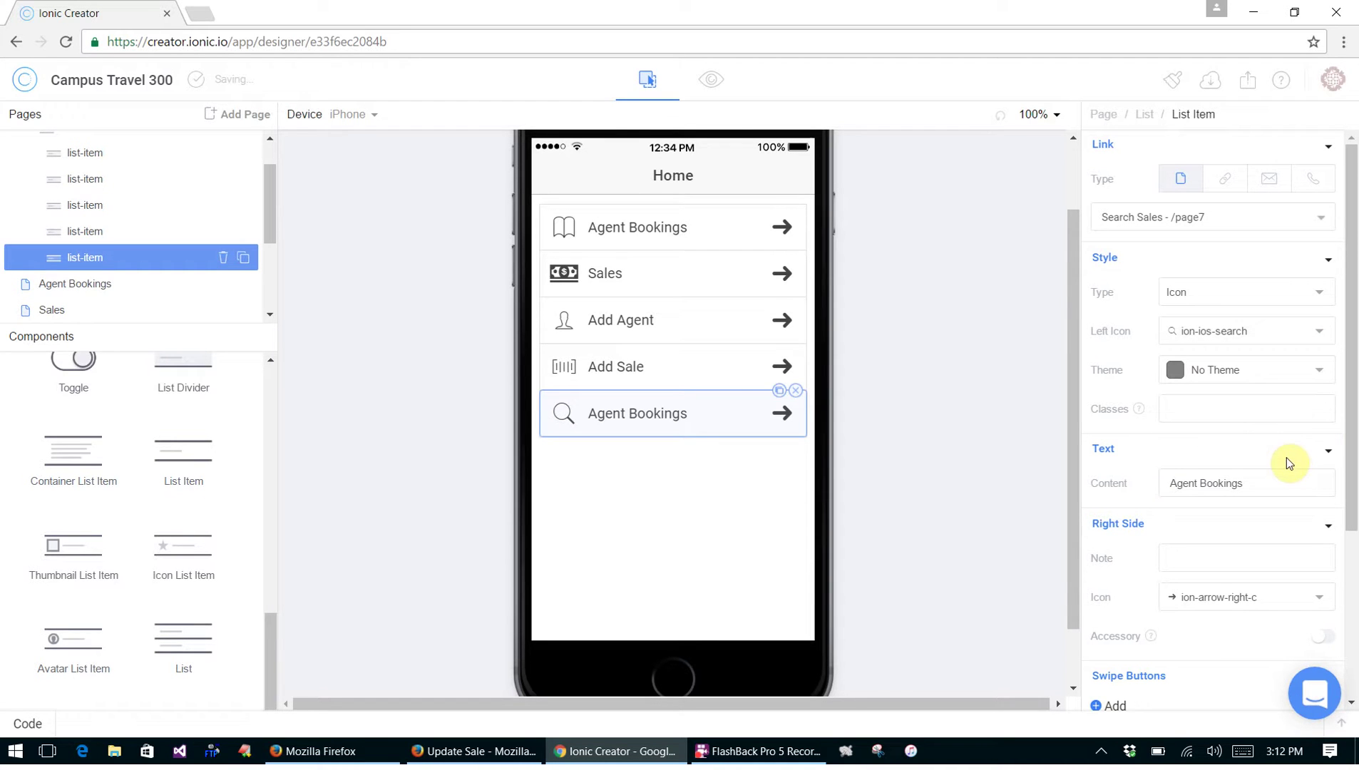
drag(1265, 489, 1065, 448)
text(Search )
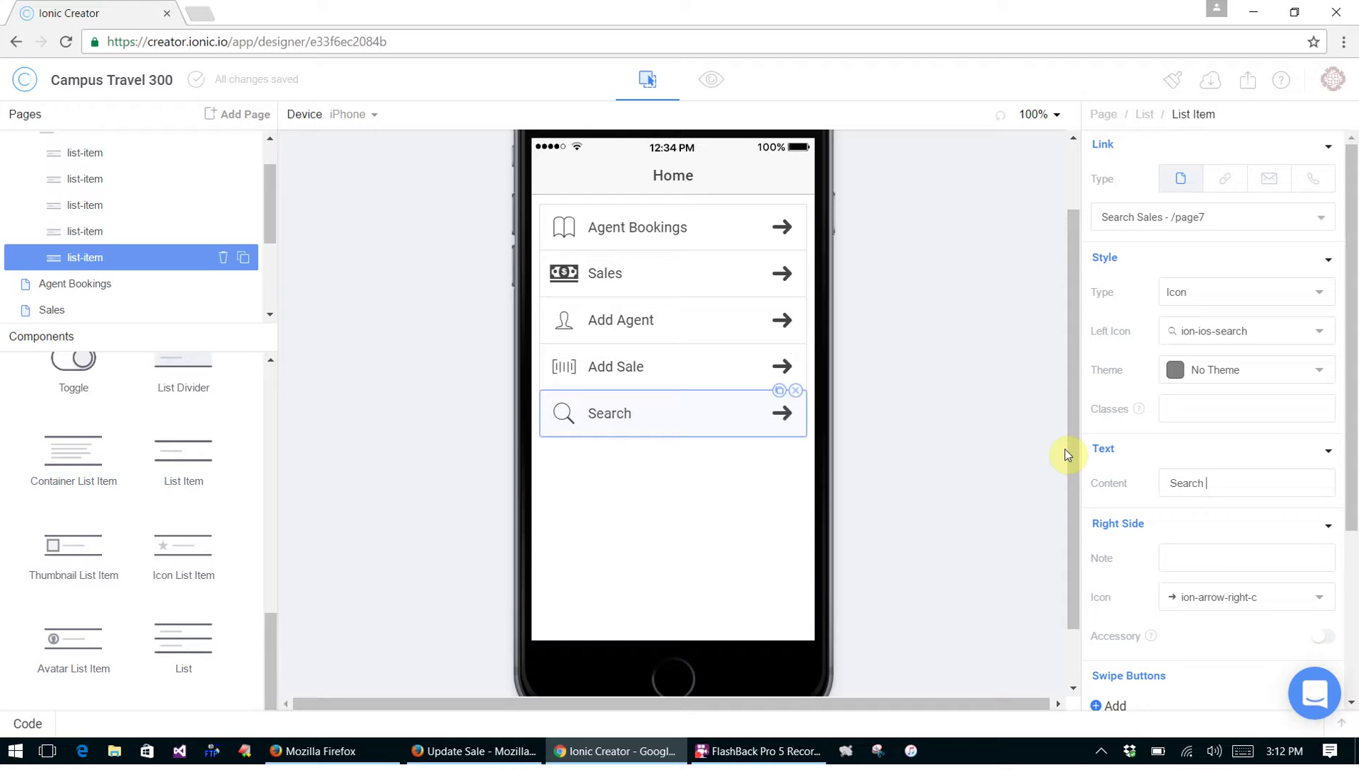
text(Sales)
click(710, 501)
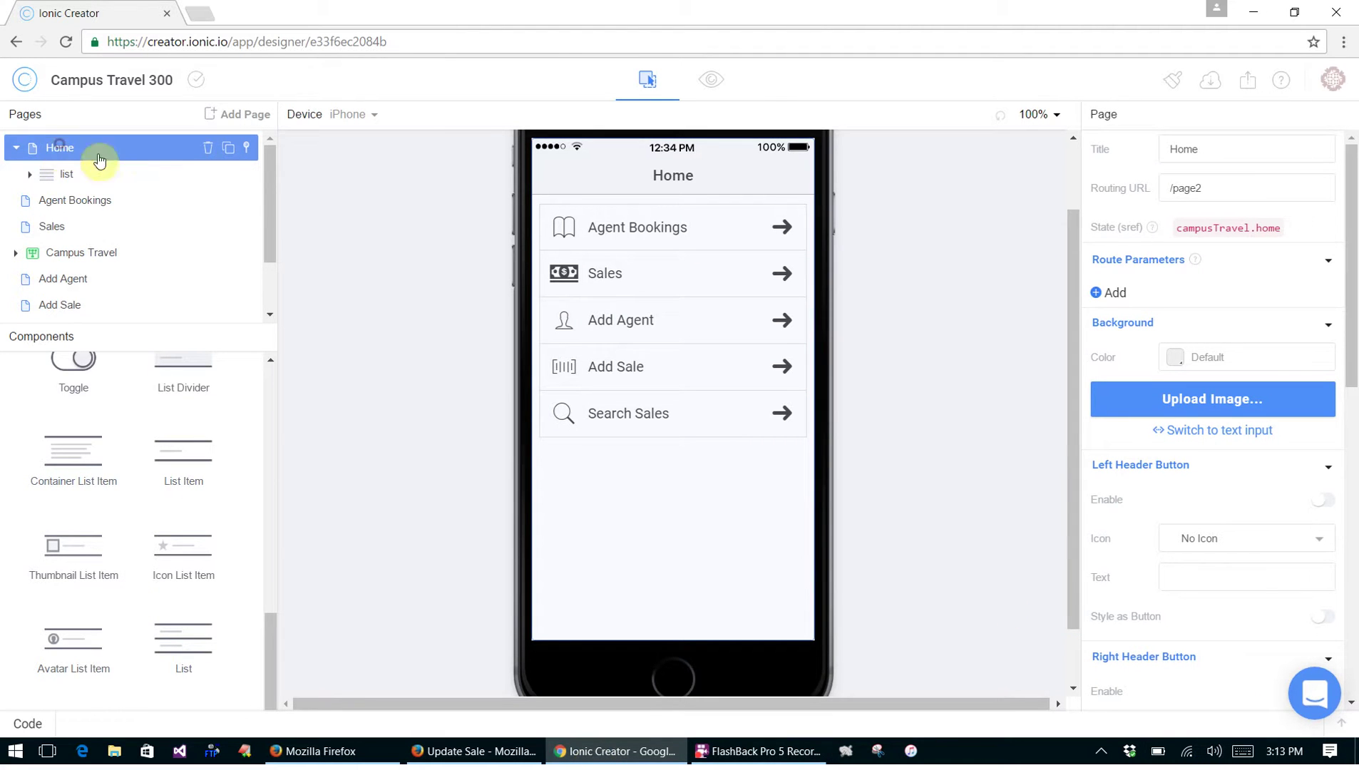
Preview the app and test the Agent Bookings, Sales and Add Sale list links, returning to Home after each
click(712, 85)
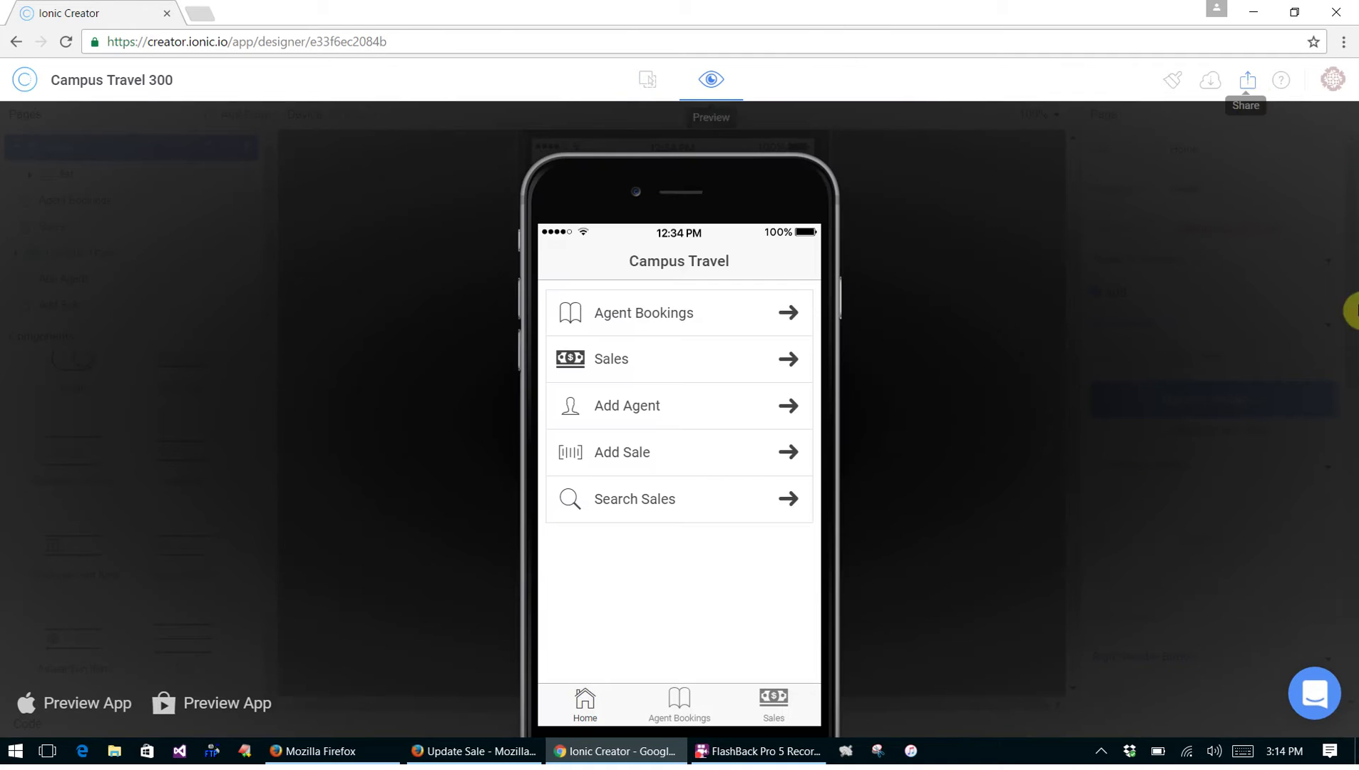
click(643, 313)
click(570, 263)
click(630, 374)
click(604, 264)
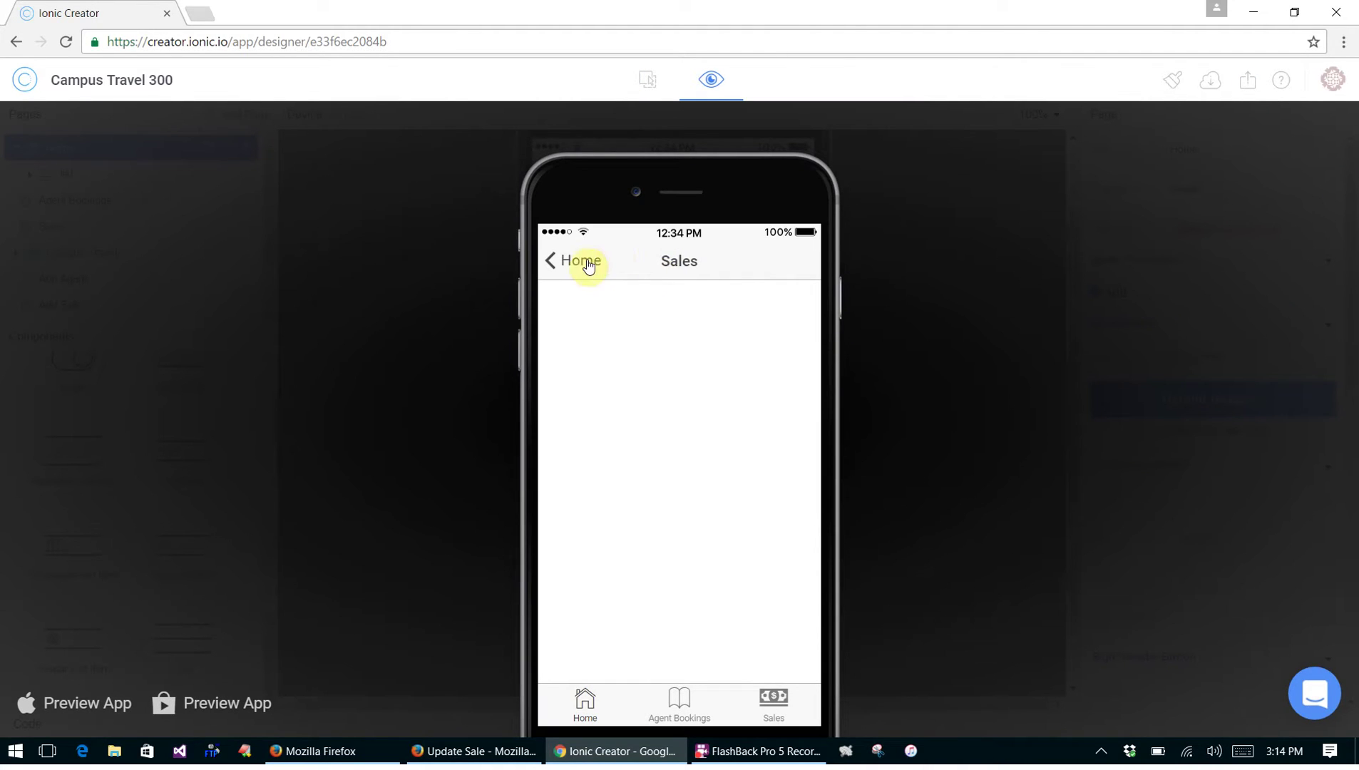
scroll(839, 378, down, 1)
click(622, 365)
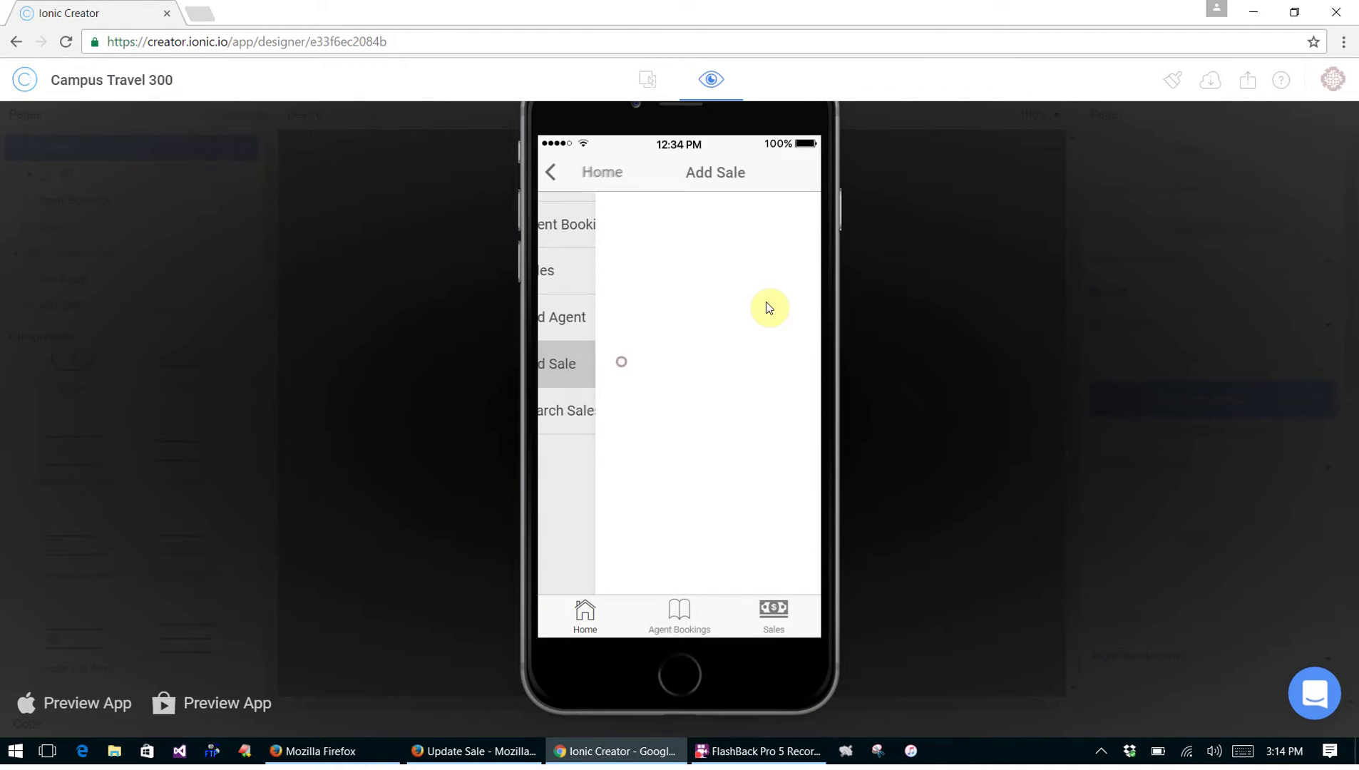
click(590, 177)
Test the previewed app's Agent Bookings, Sales and Home tabs in turn
scroll(895, 285, down, 1)
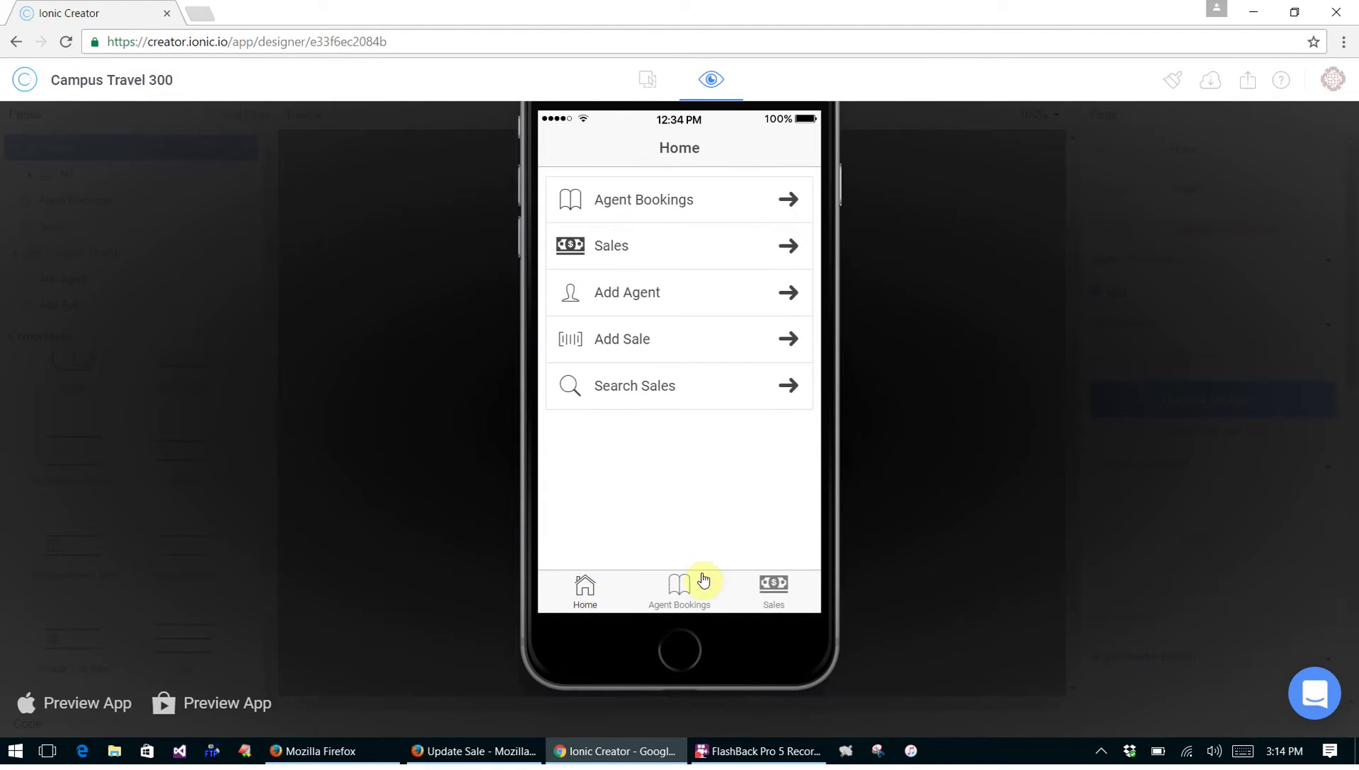
click(681, 592)
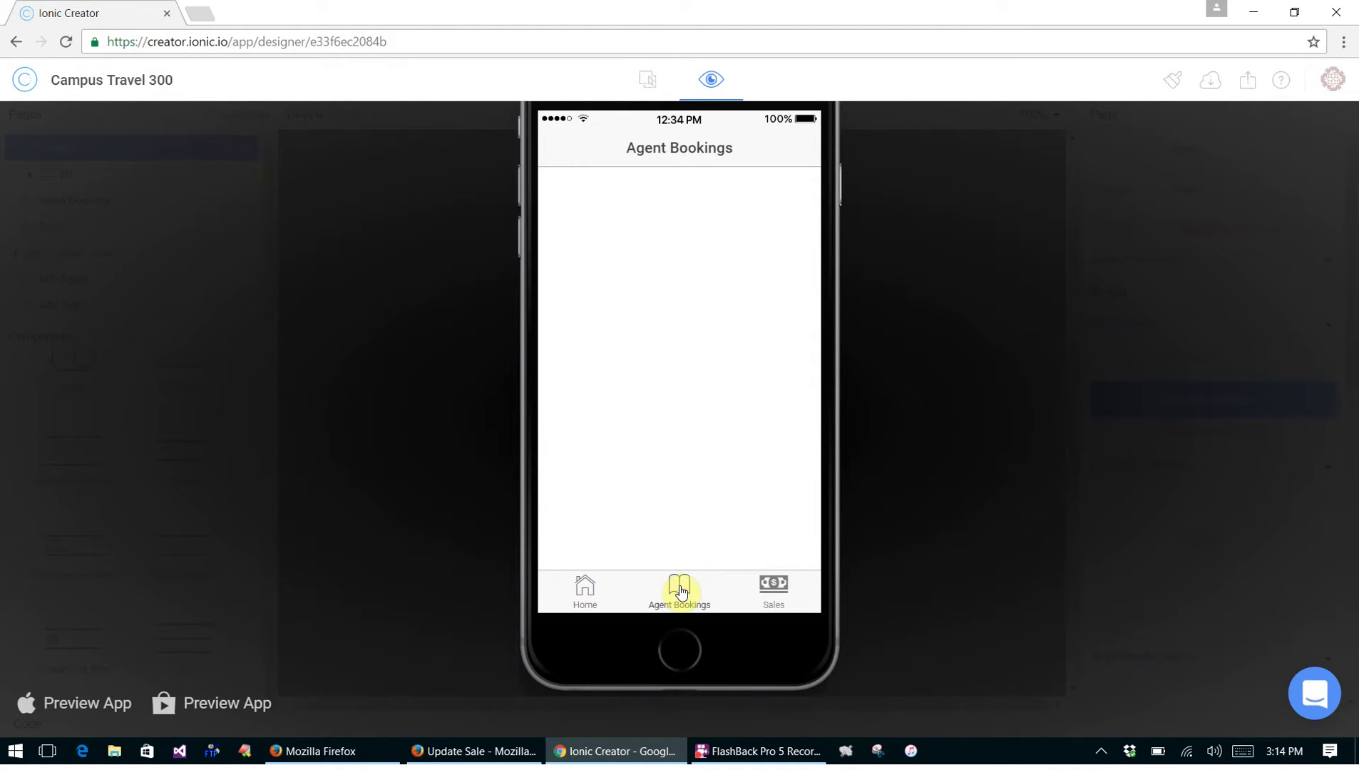
click(782, 594)
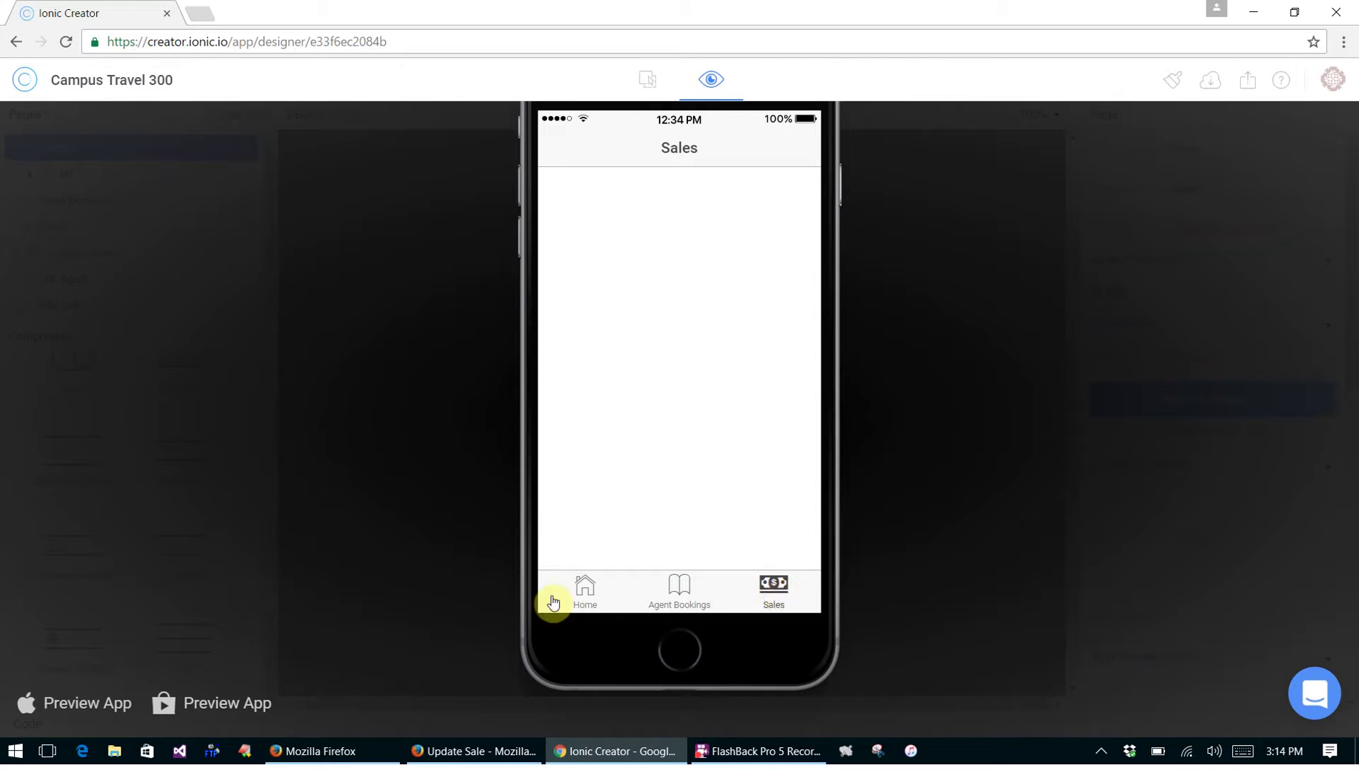
click(585, 595)
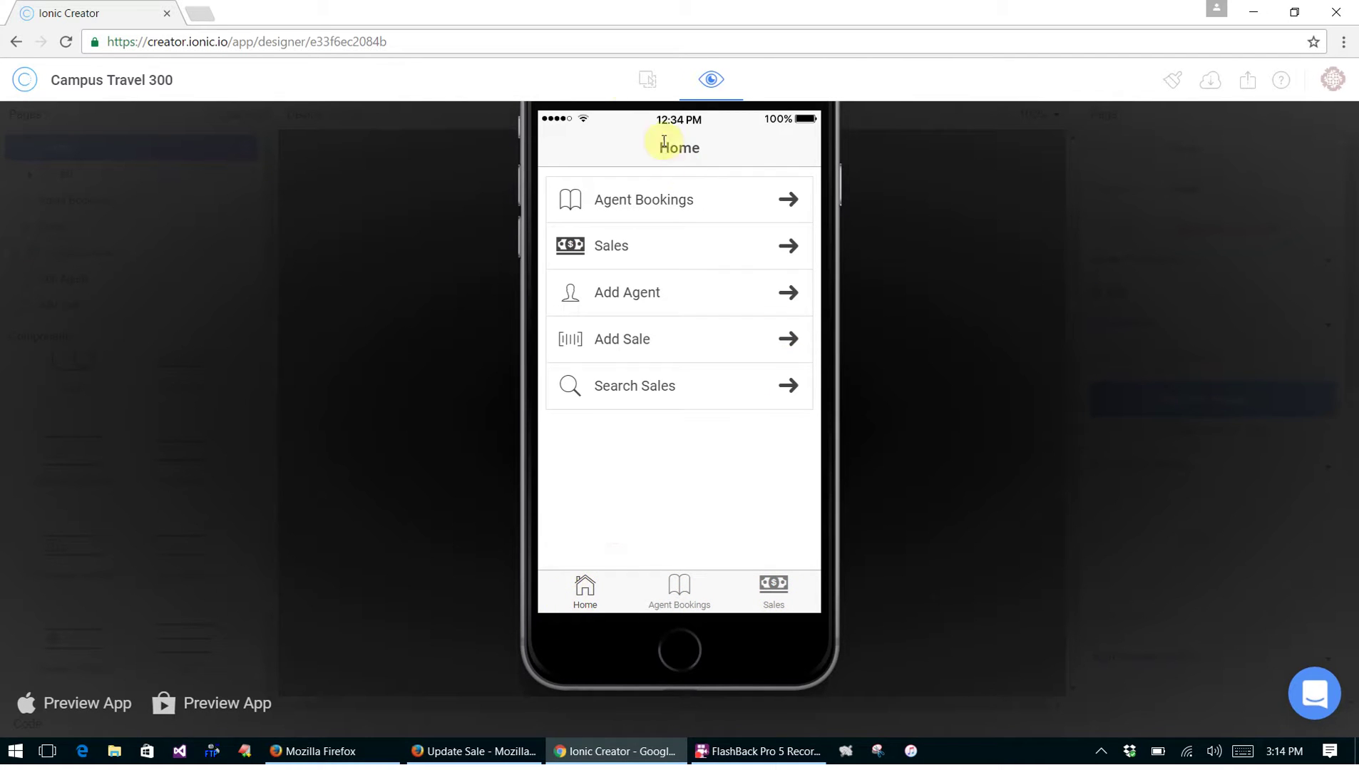
Exit the preview, open the Agent Bookings page for editing, and check the table layout of that page in the reference app
click(645, 79)
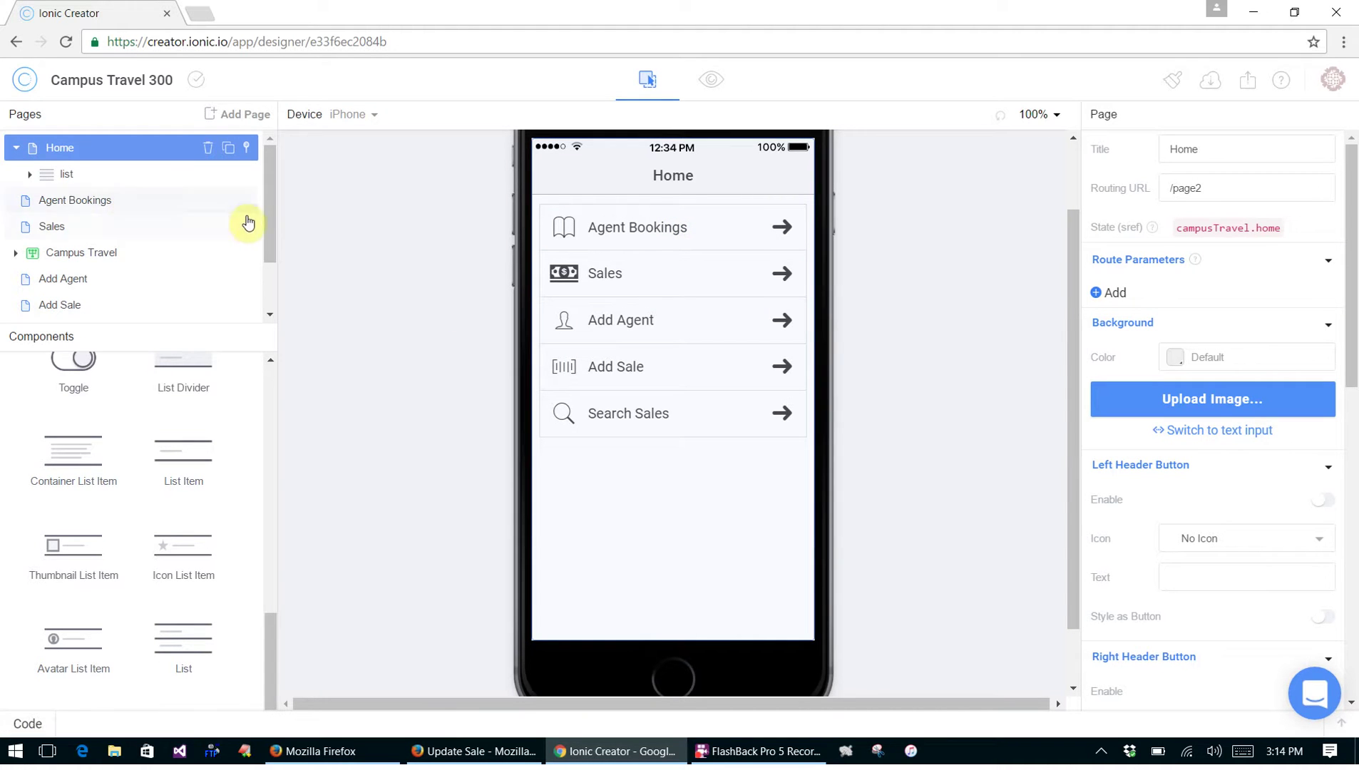
drag(97, 202, 741, 284)
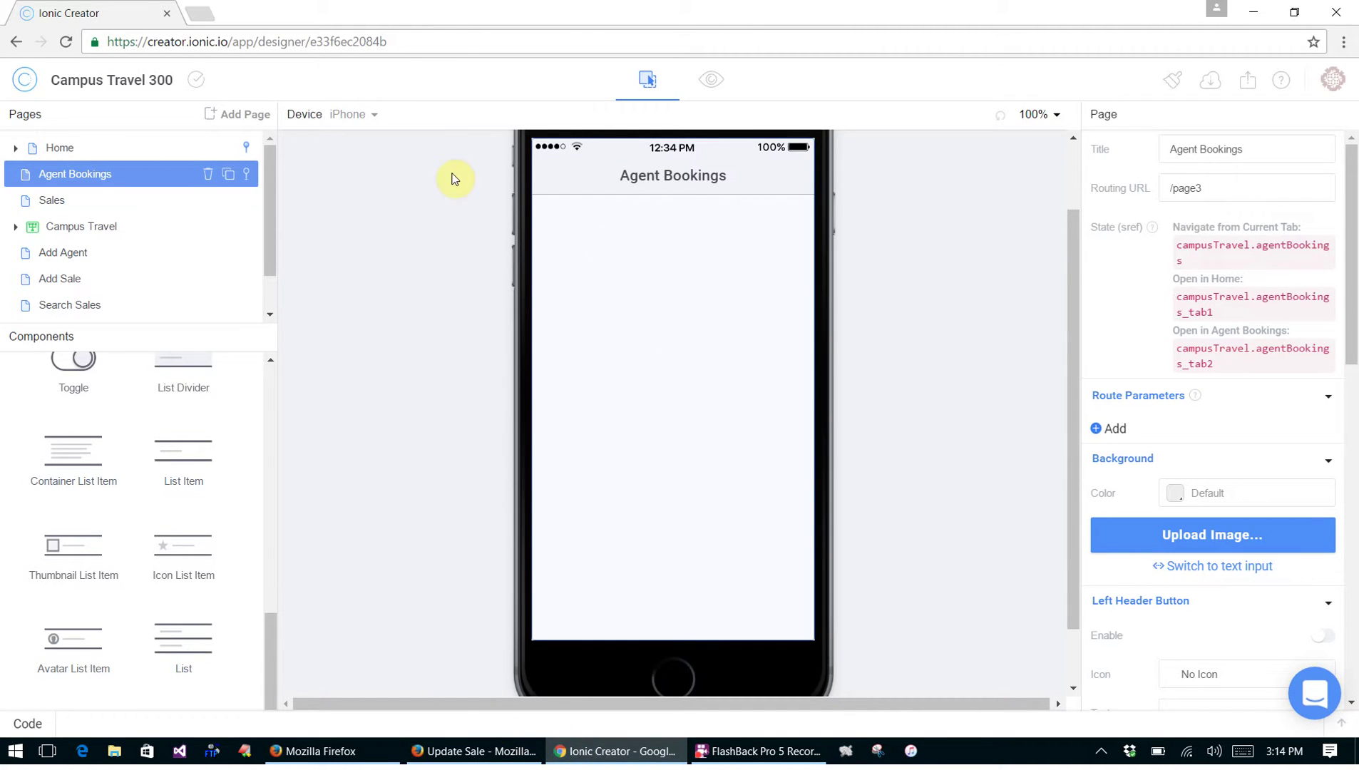
click(474, 751)
click(297, 180)
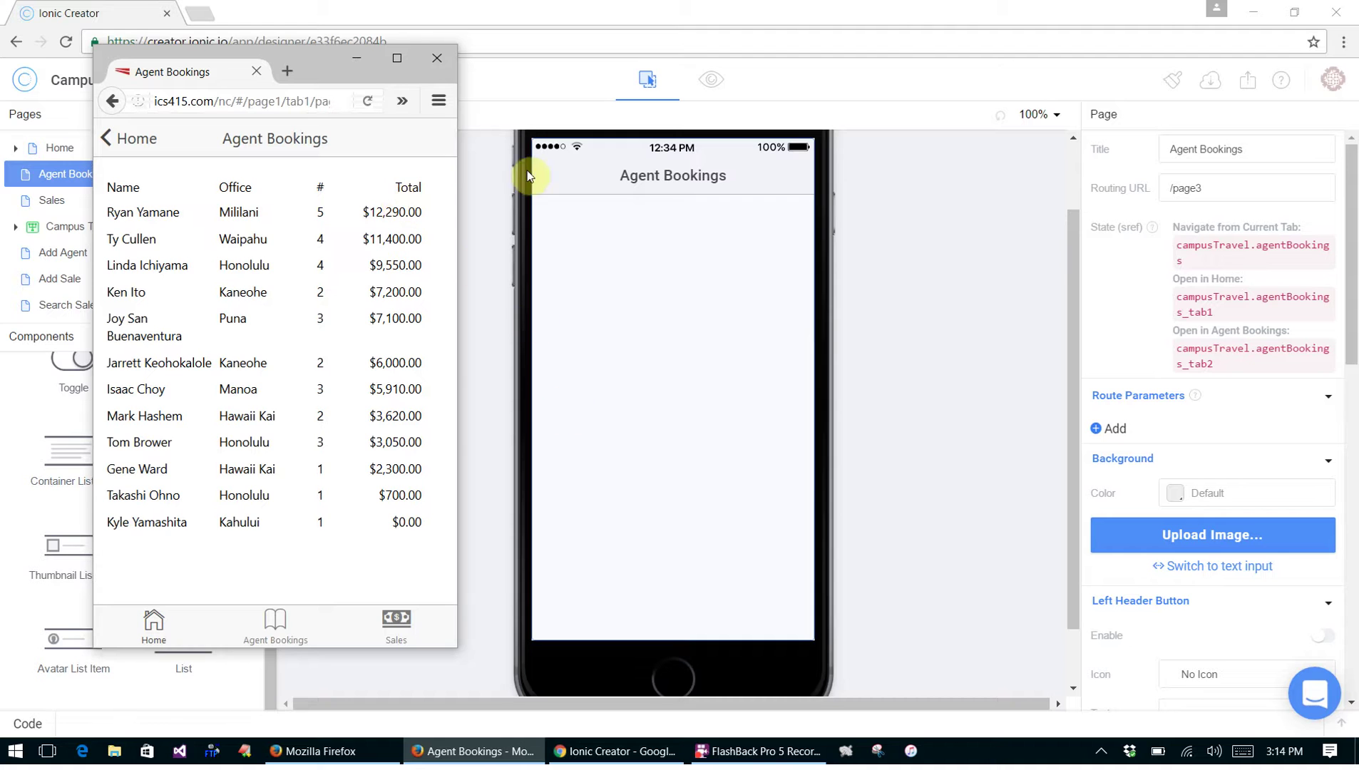
click(790, 11)
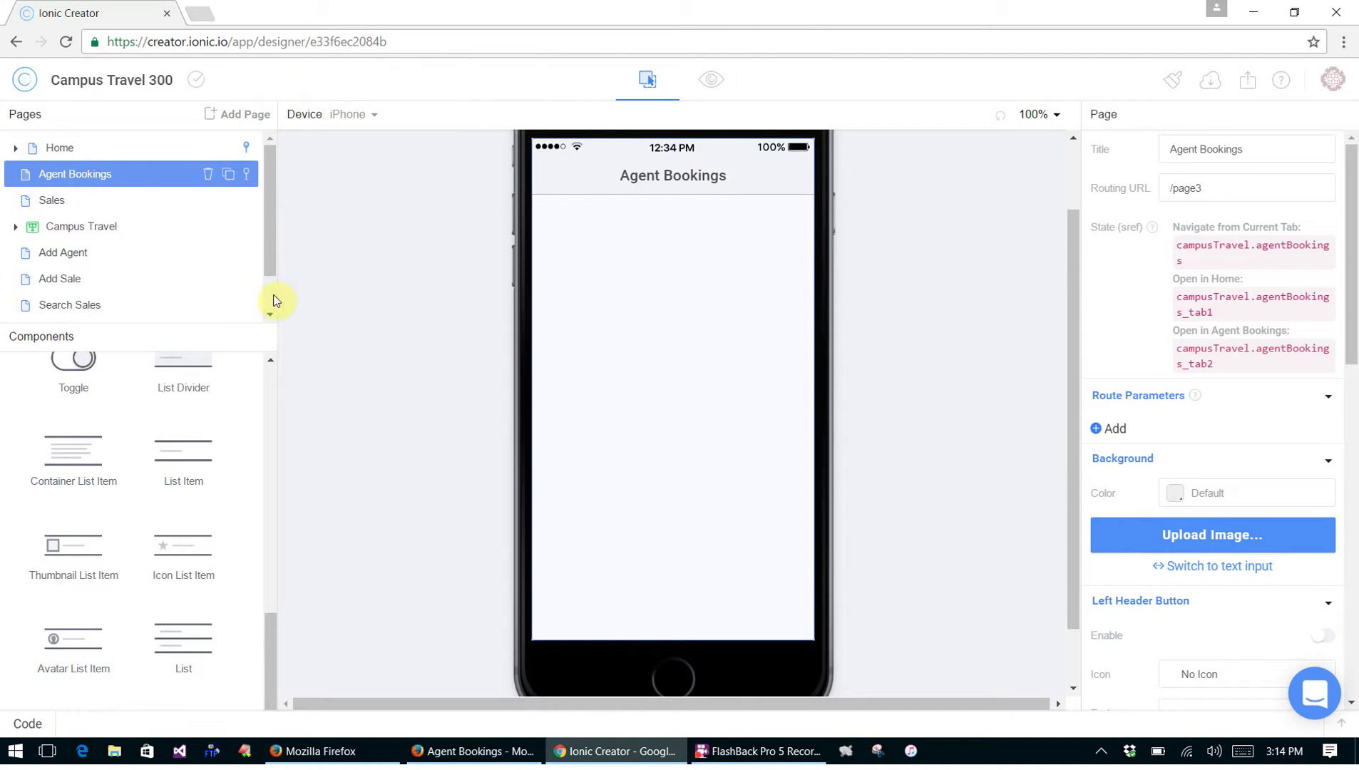
Add a container to the Agent Bookings page and set its class to row
scroll(229, 410, up, 5)
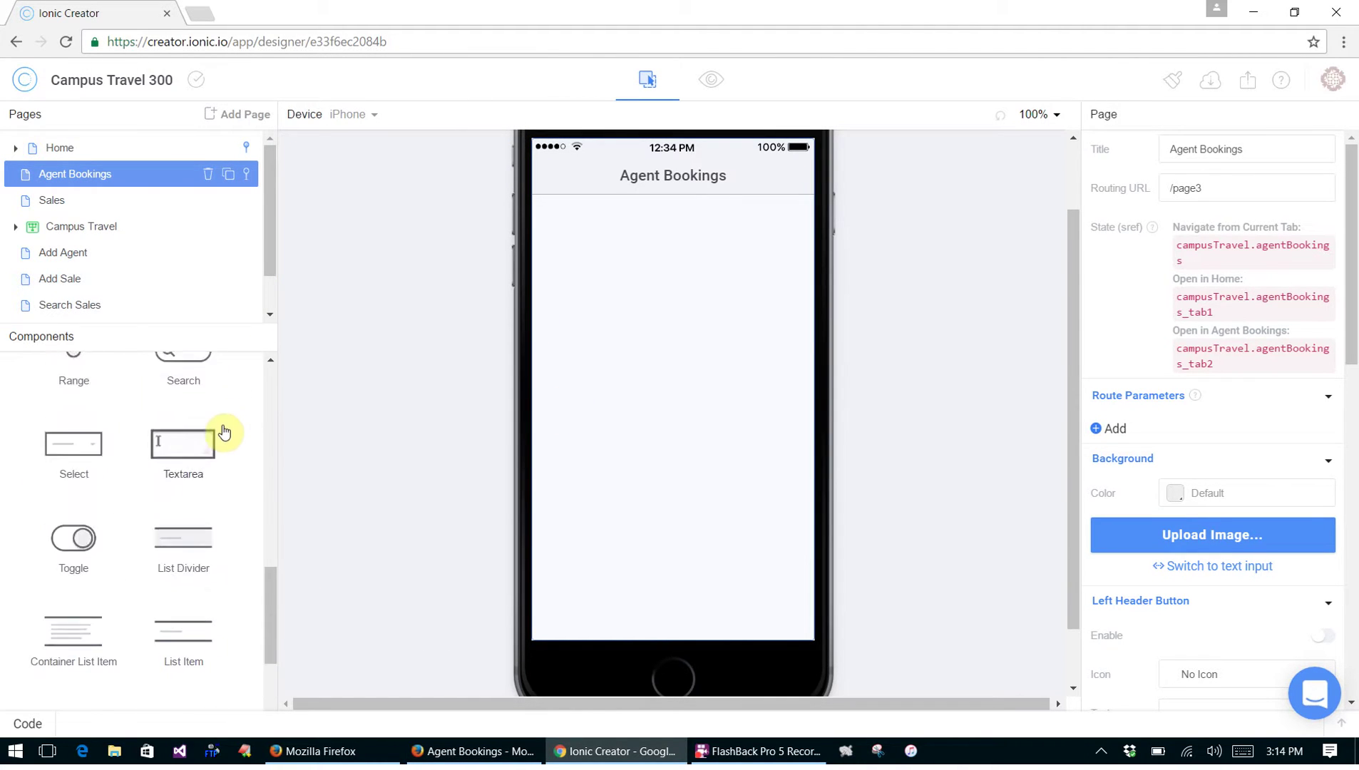
drag(179, 492, 741, 242)
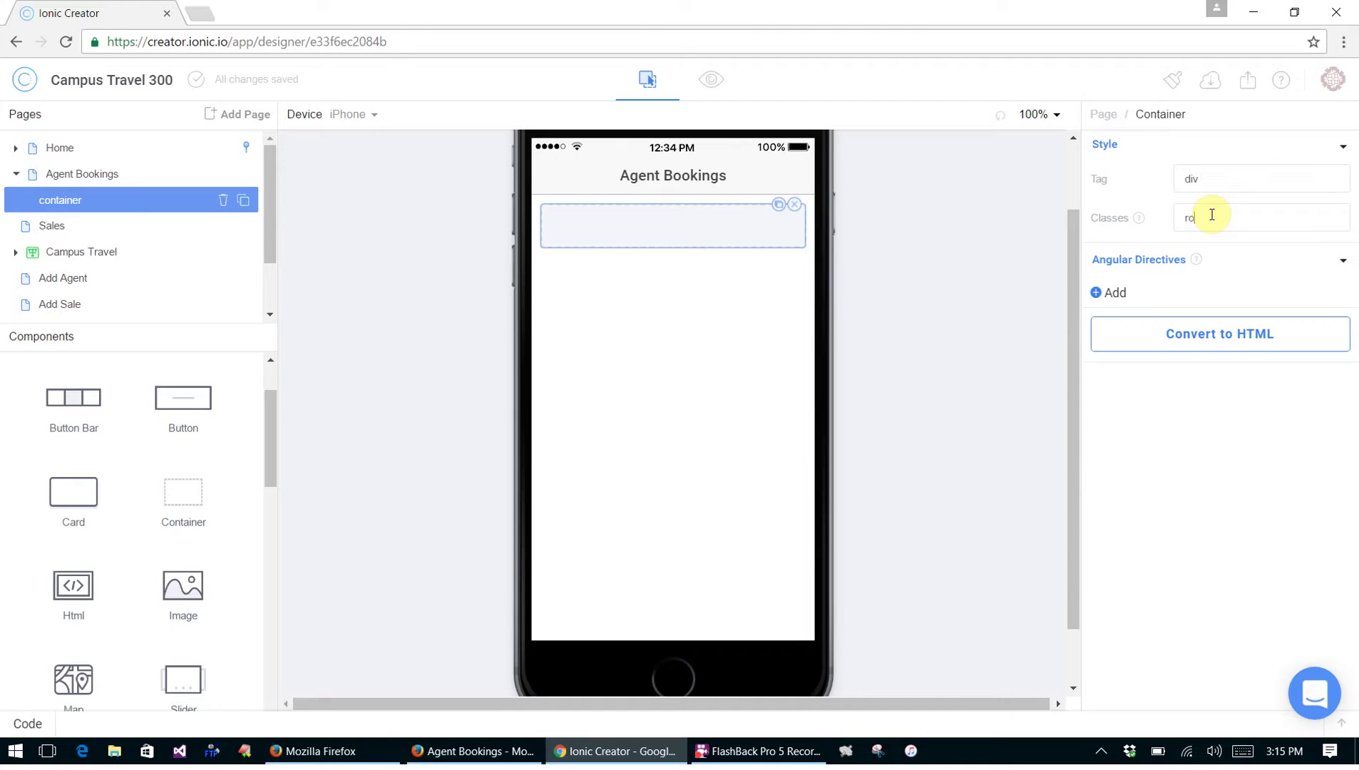
text(w)
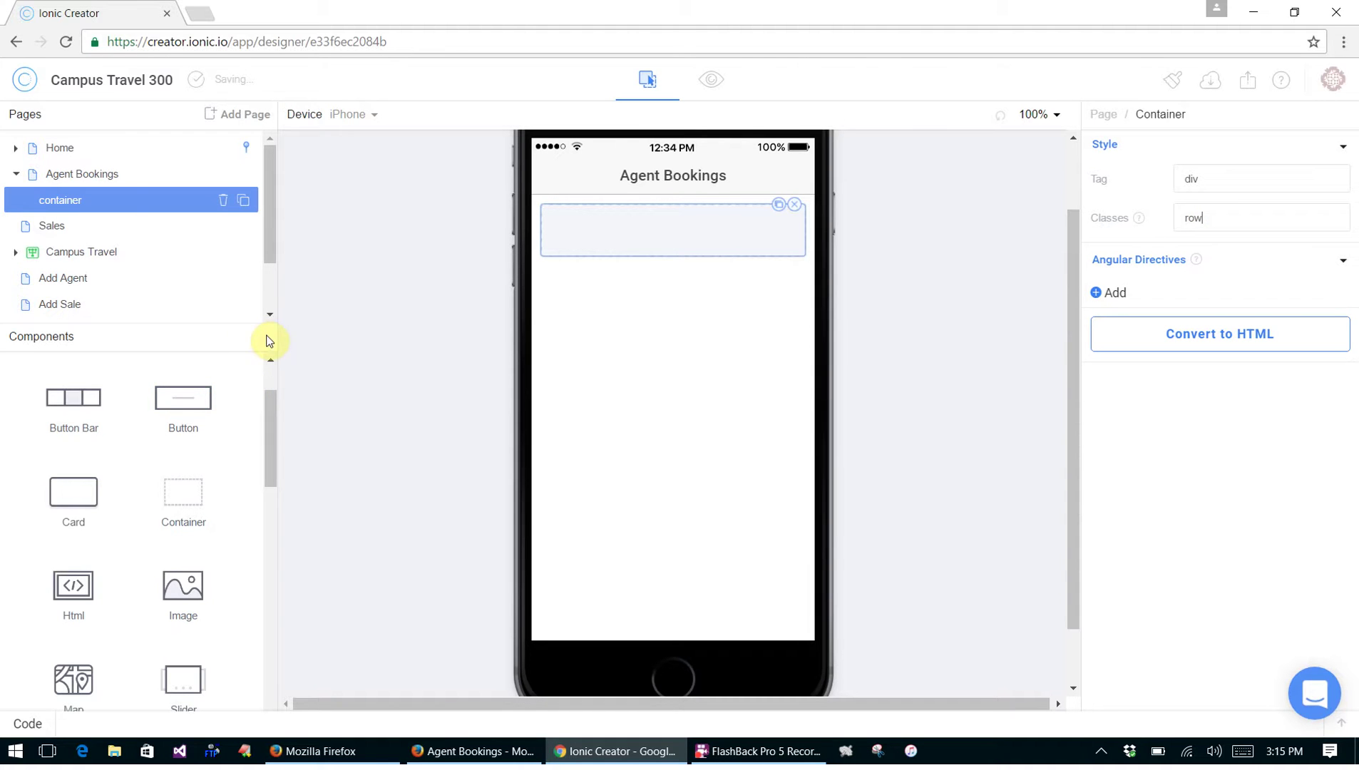
Nest a second container inside the row container and set its class to col-25
drag(180, 487, 583, 215)
click(1227, 209)
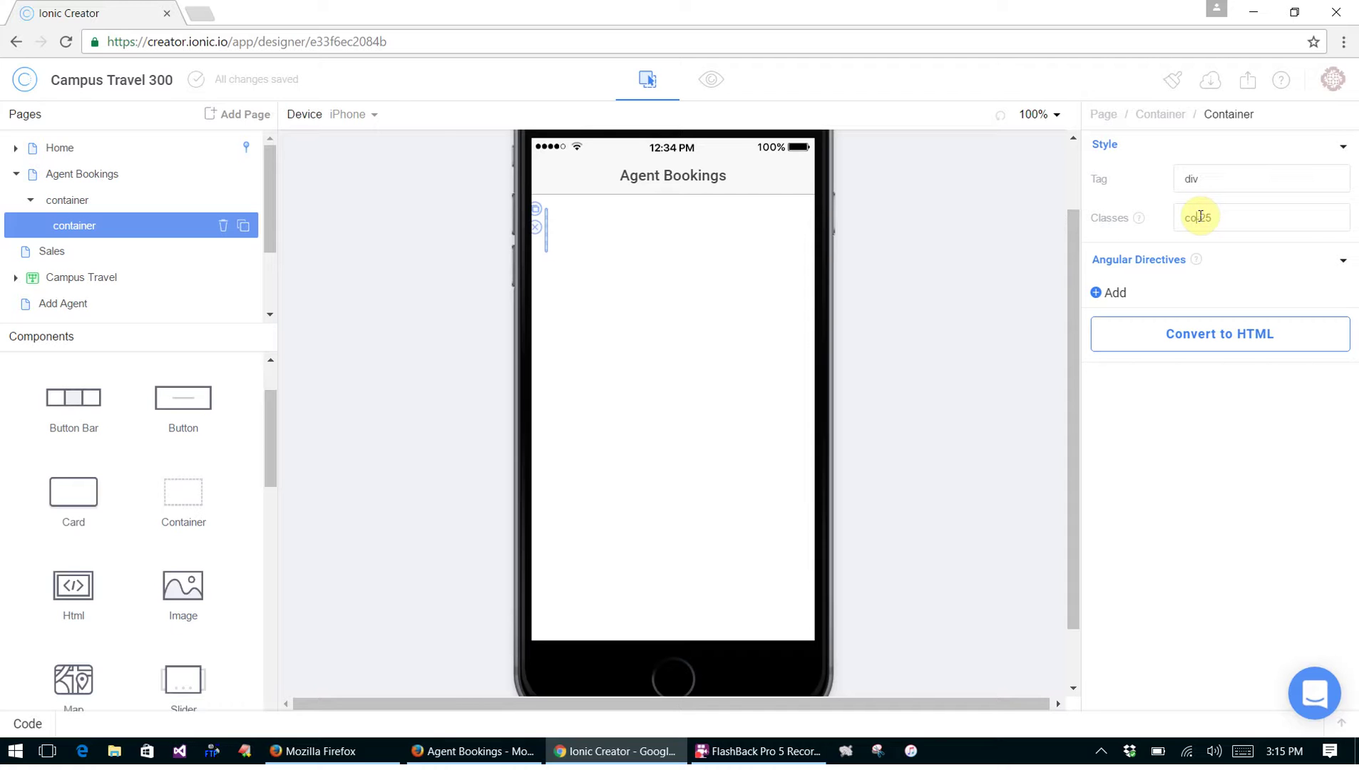
click(570, 226)
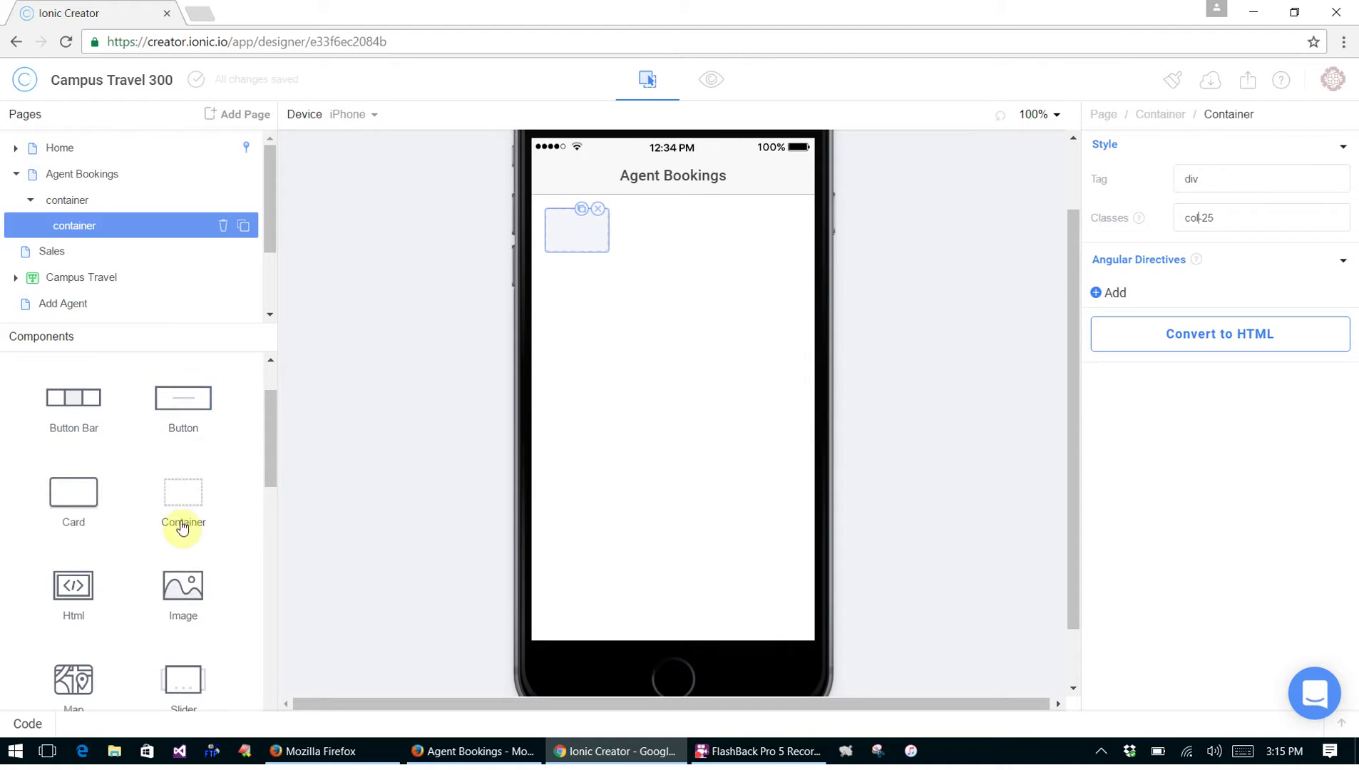
Add a paragraph inside the col-25 container and replace its content with the bold heading **Name**
scroll(182, 528, up, 2)
drag(183, 418, 547, 230)
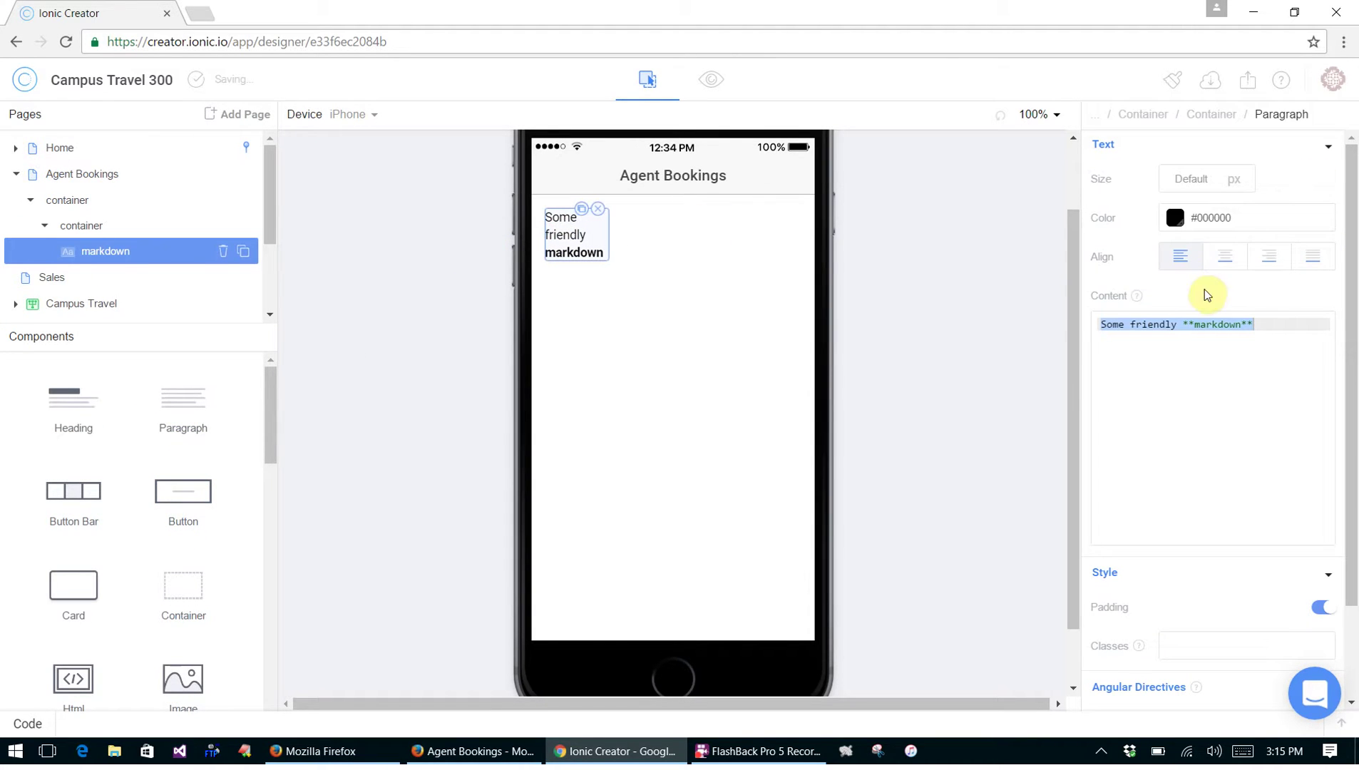
click(1273, 320)
drag(1284, 326, 1042, 333)
text(*)
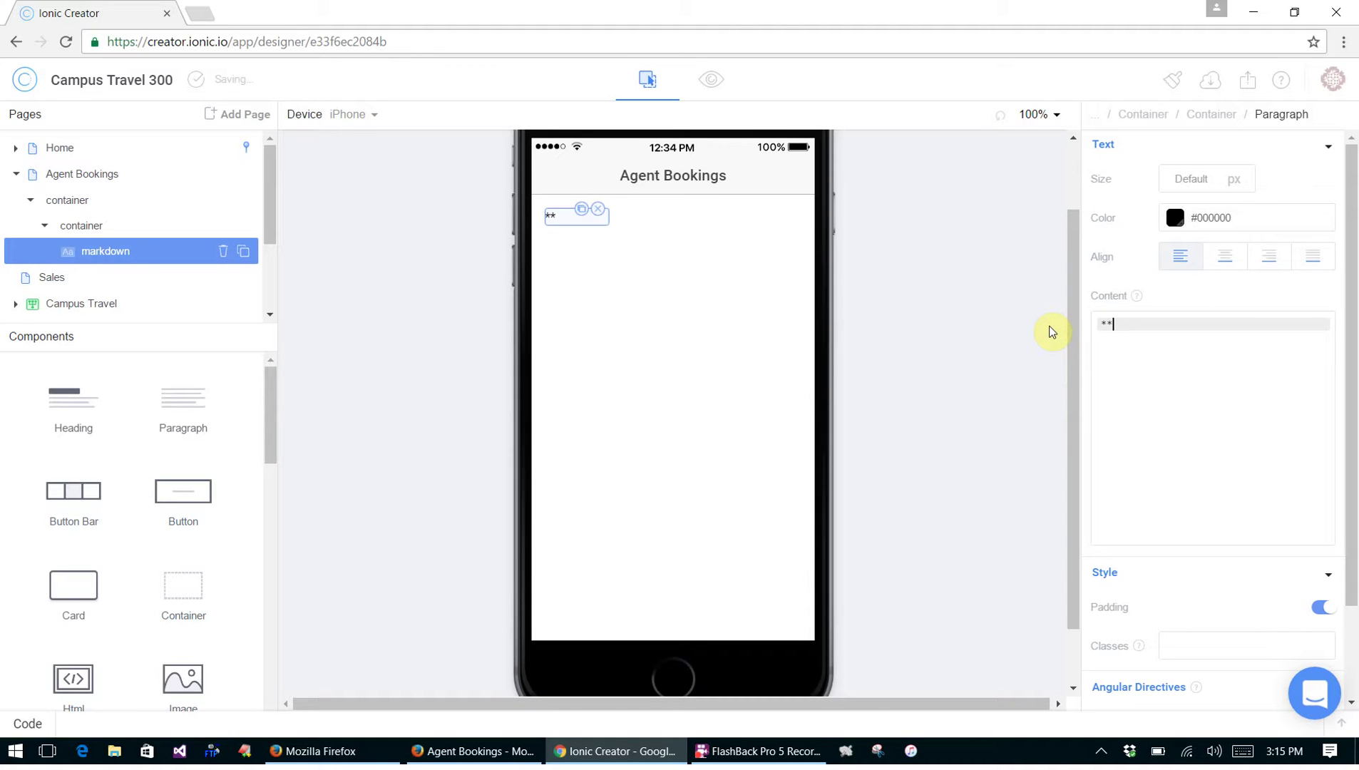
text(*Name**)
Check the classes of the nested containers, and duplicate the col-25 Name column three times to make four columns
click(1226, 121)
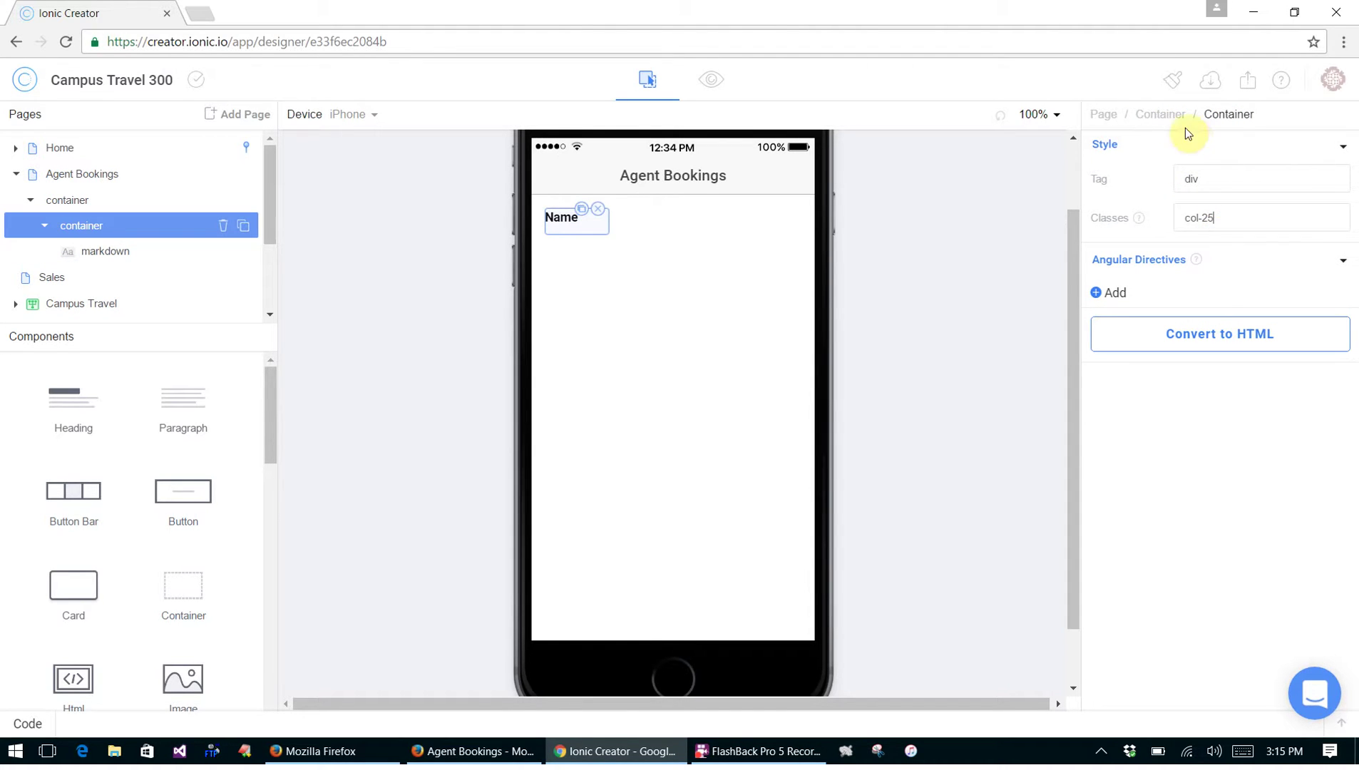
click(1153, 122)
click(1197, 218)
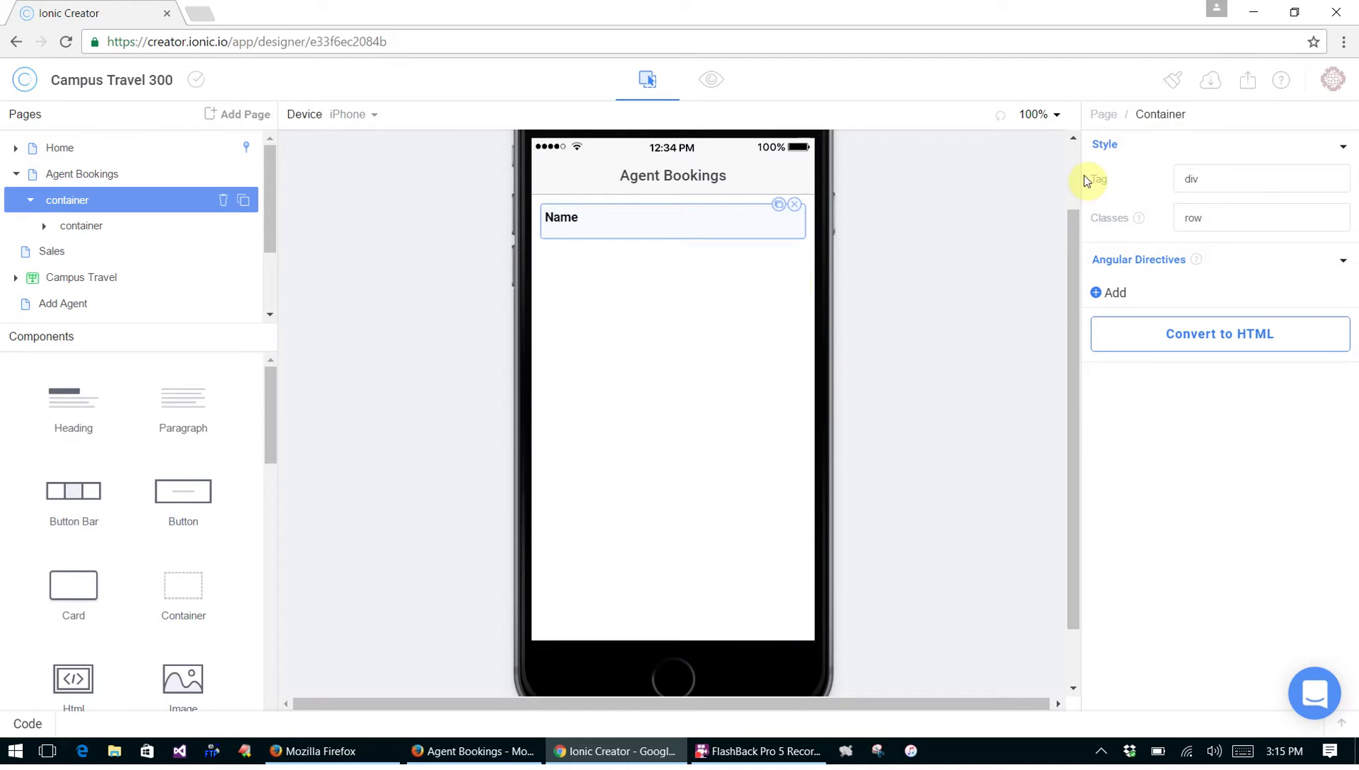
click(551, 219)
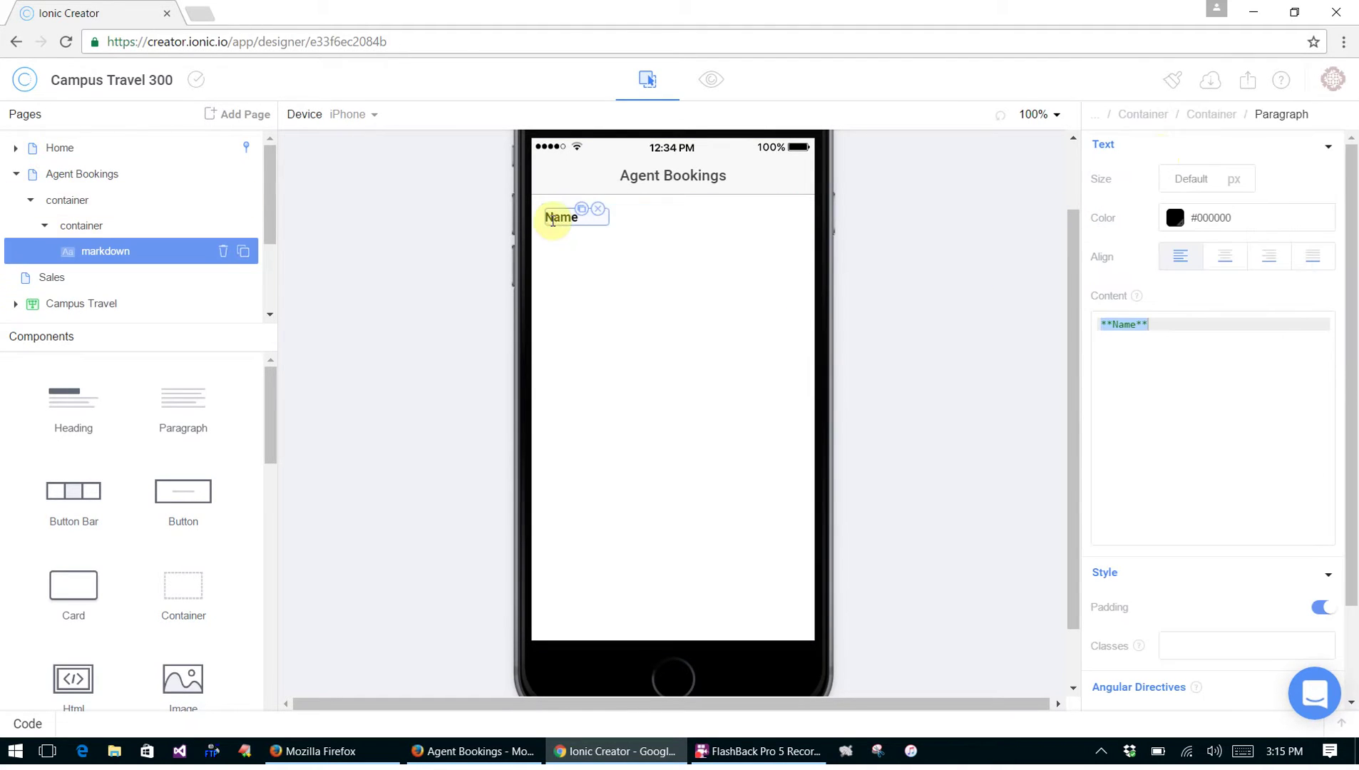
click(1209, 120)
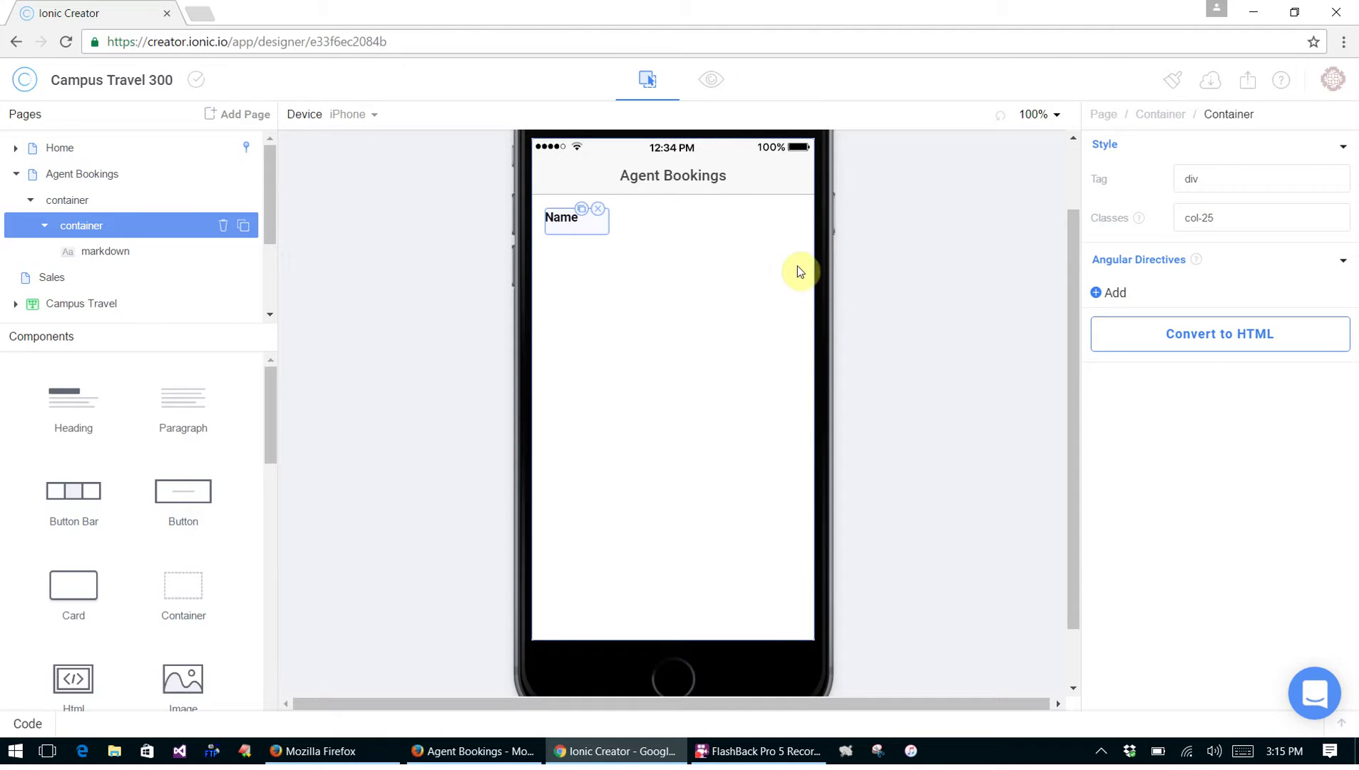
click(580, 210)
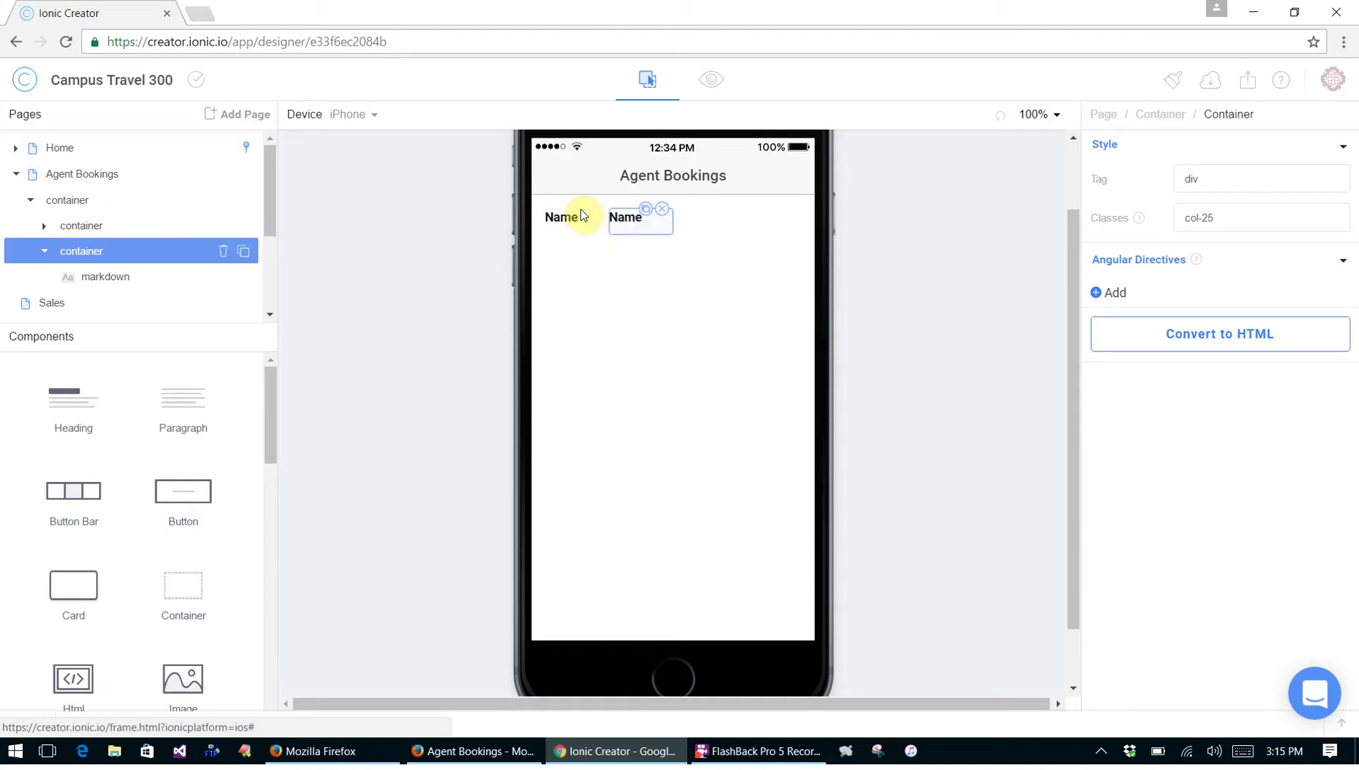
click(643, 209)
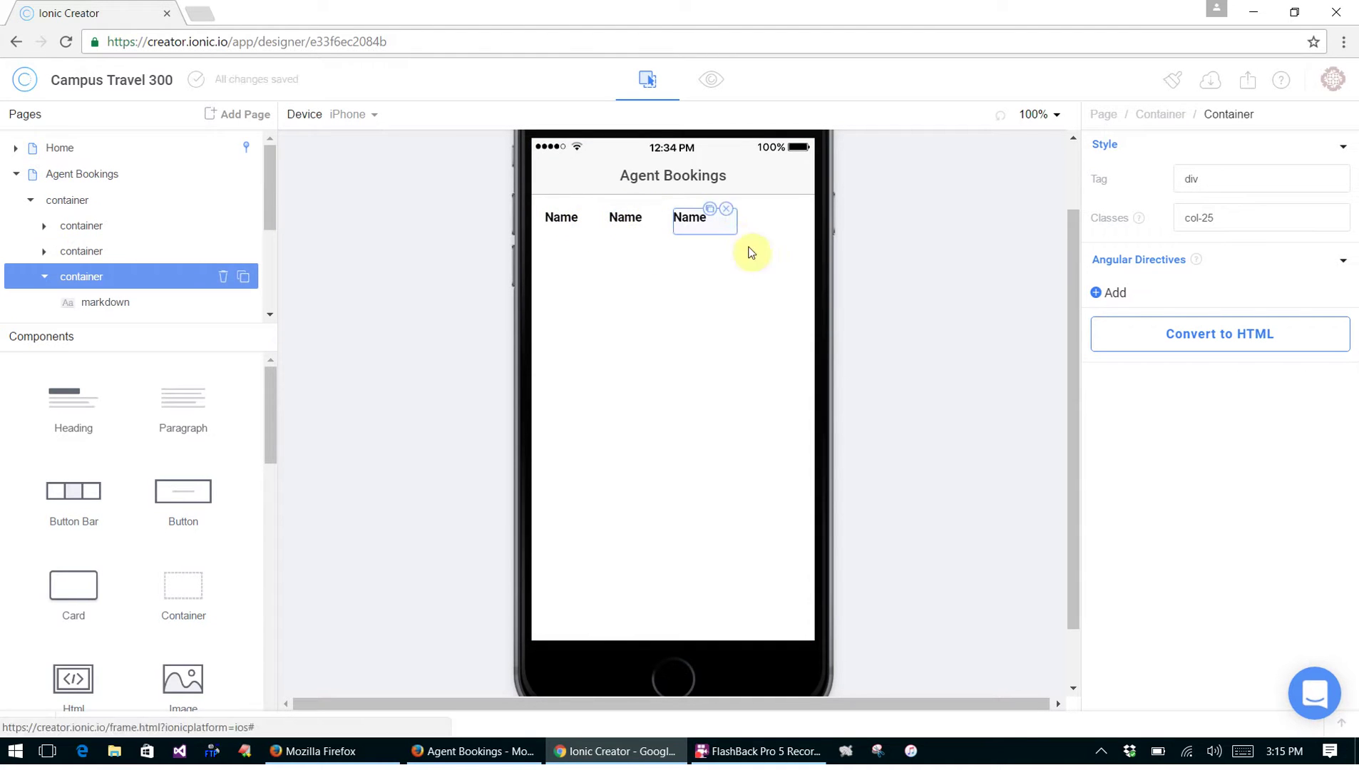
click(710, 209)
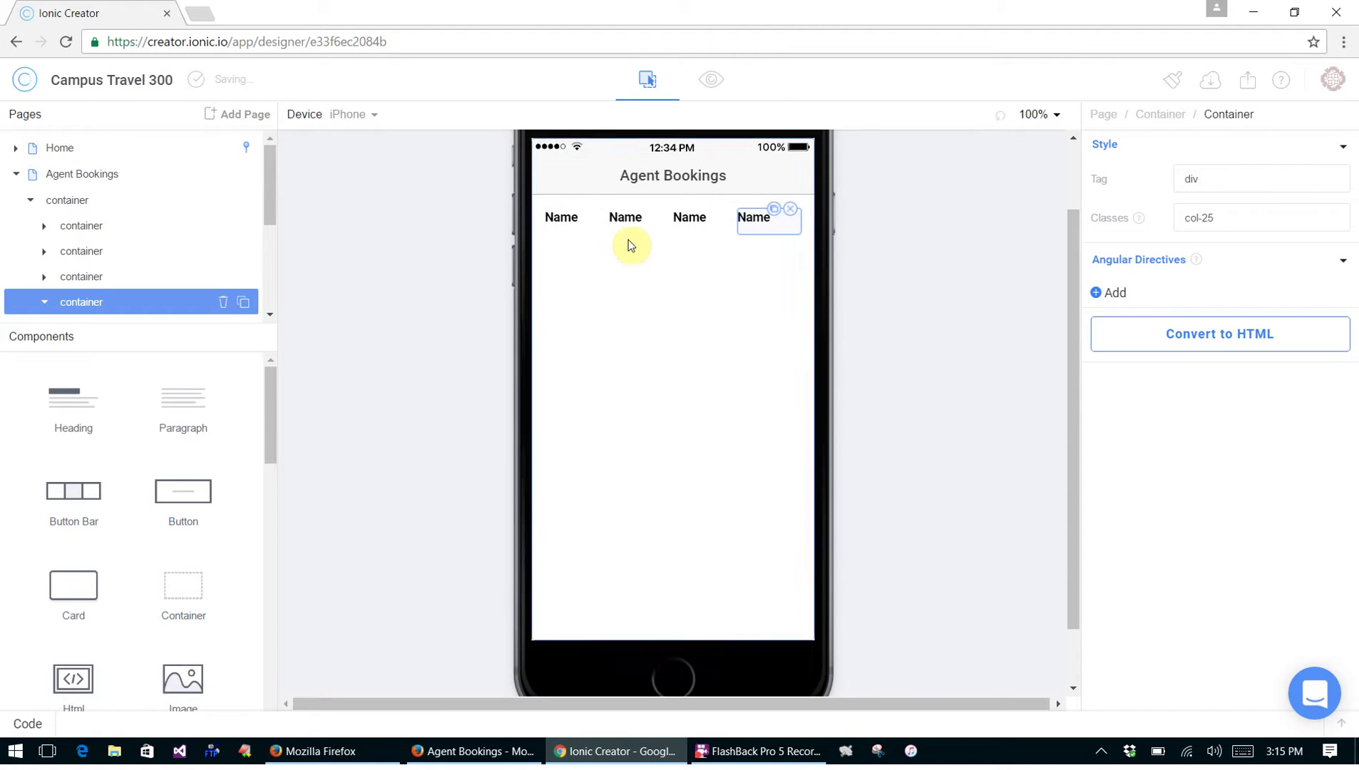
Change the second column's heading content to **Office**
click(626, 216)
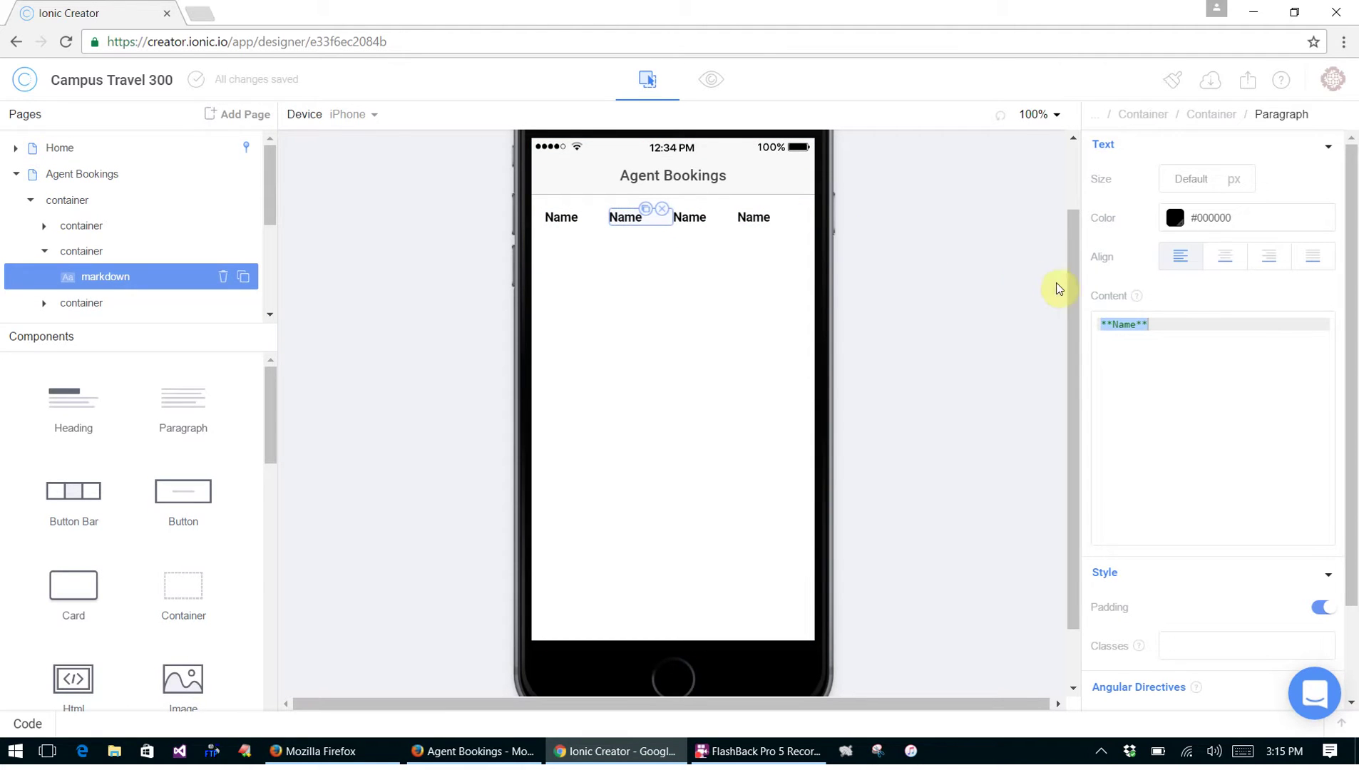
click(1184, 323)
drag(1198, 322, 1060, 323)
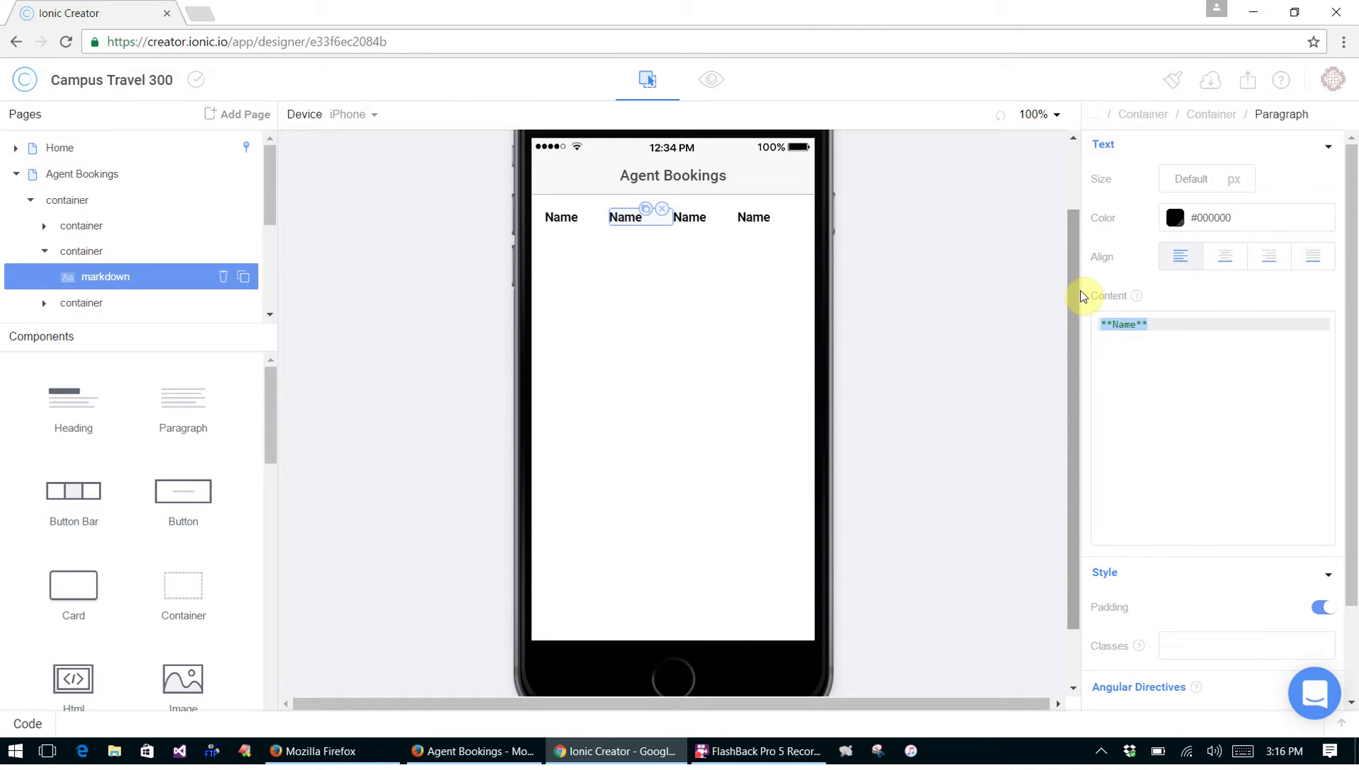
text(of)
key(BackSpace)
key(BackSpace)
text(**Office**)
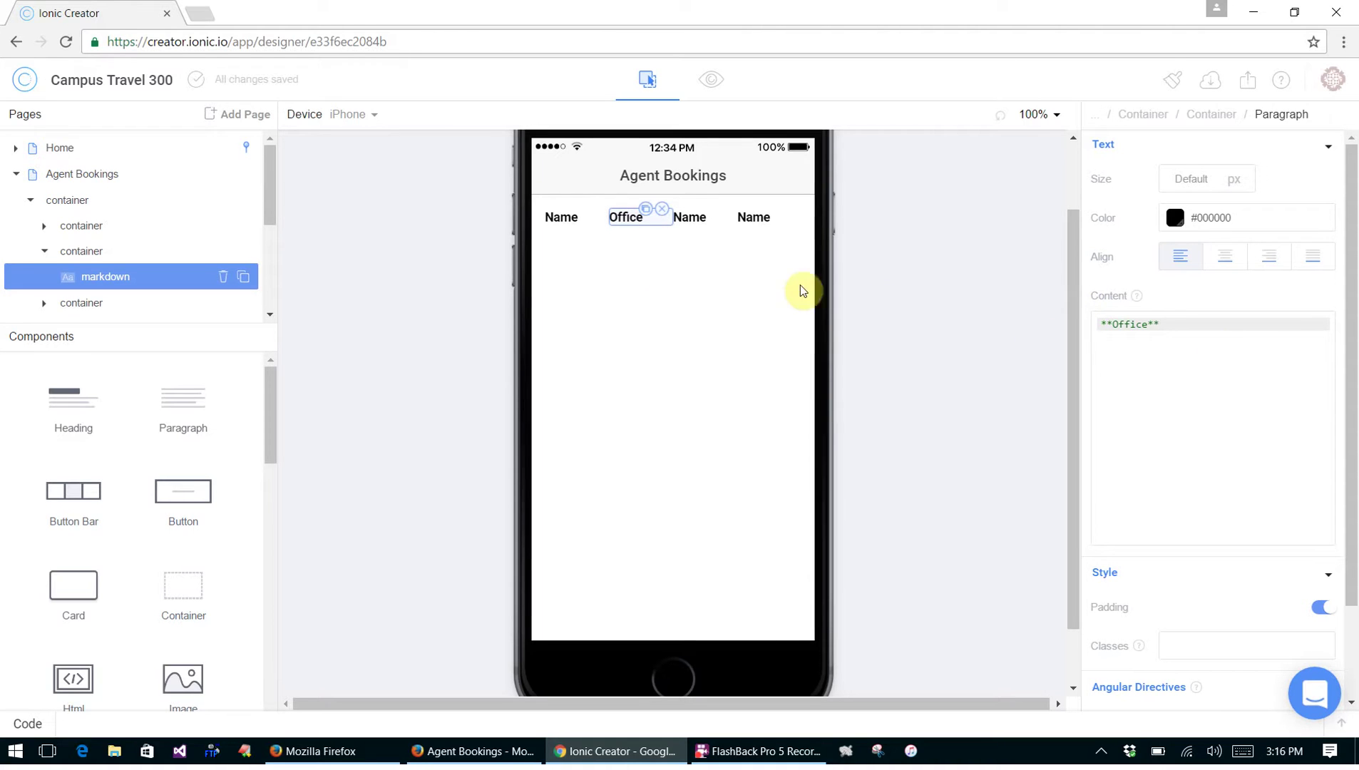
Change the third column's heading content to **#** and center-align it
click(687, 221)
click(1192, 329)
drag(1192, 329, 1073, 314)
text(**#**)
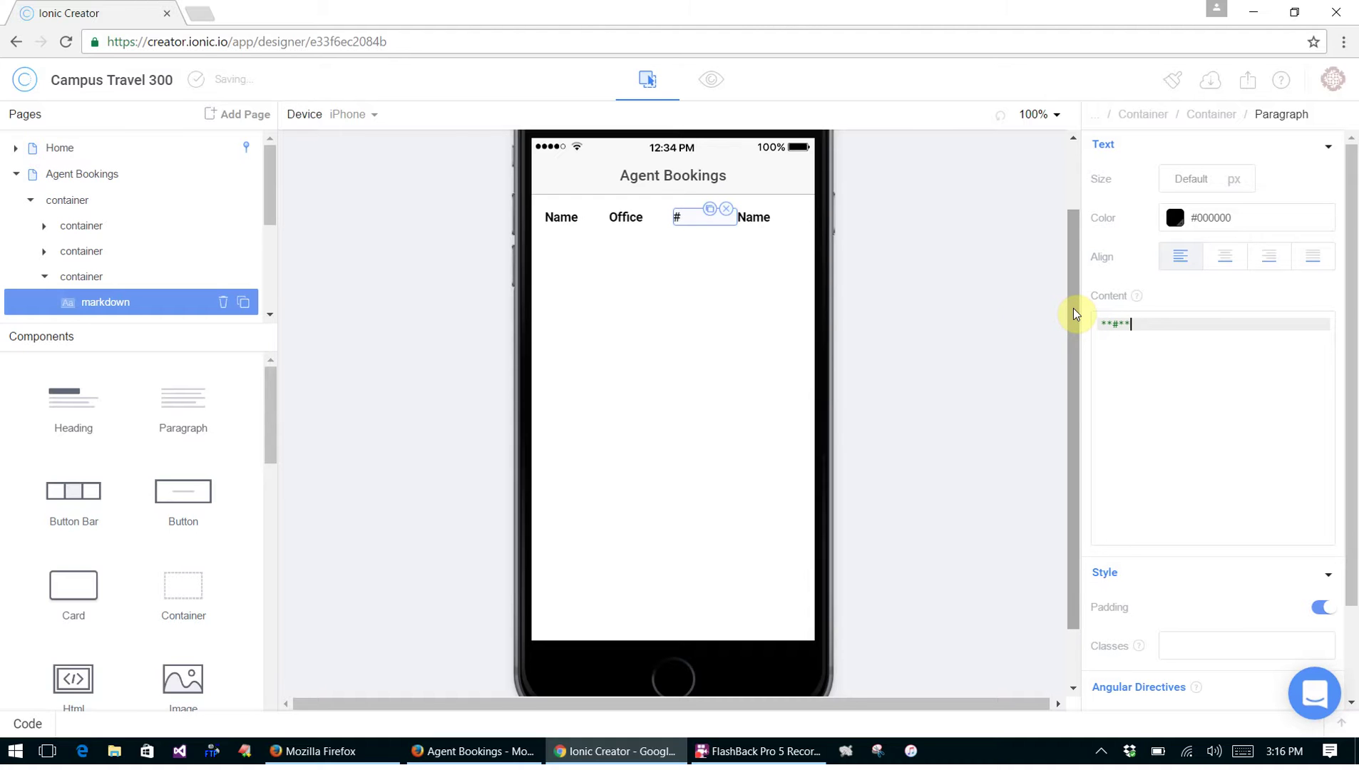
click(1226, 256)
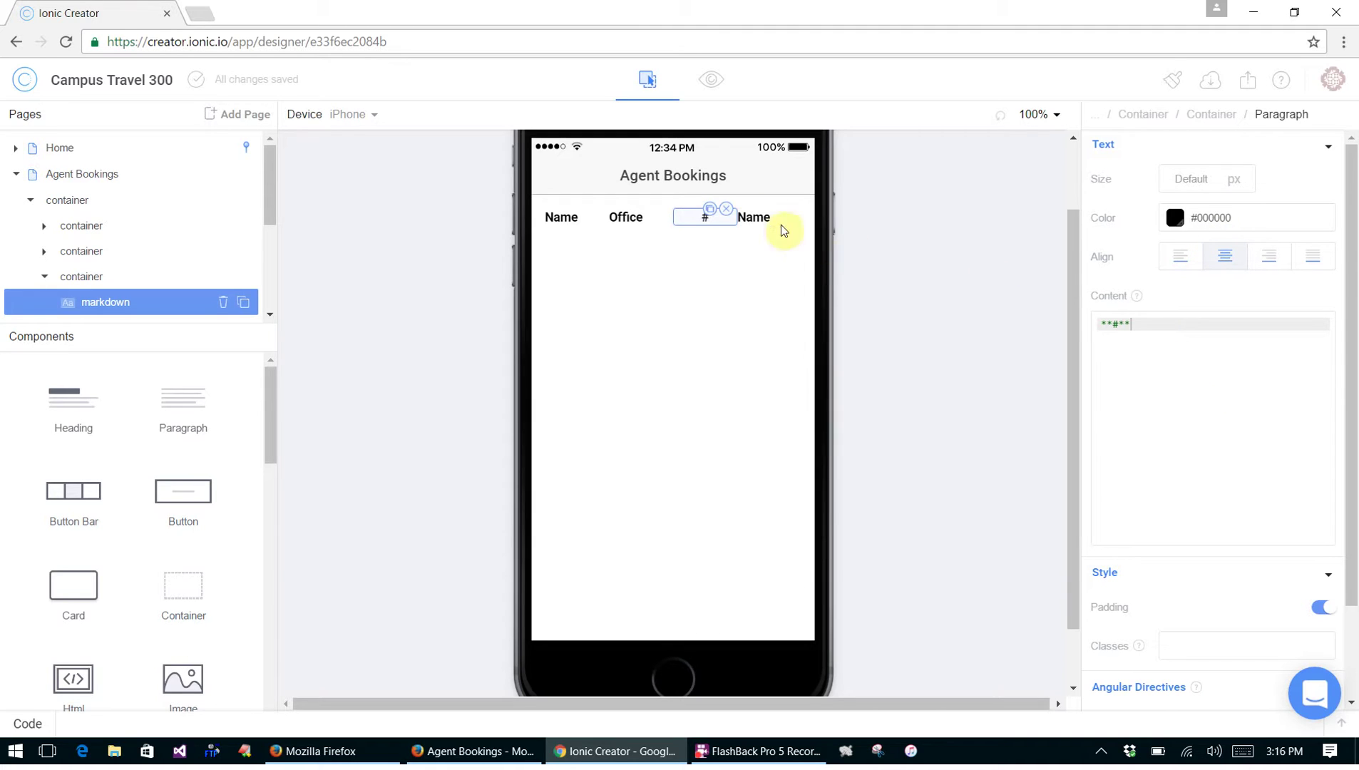
Change the fourth column's heading content to **Total** and right-align it
click(757, 215)
click(1205, 324)
drag(1226, 330, 1009, 327)
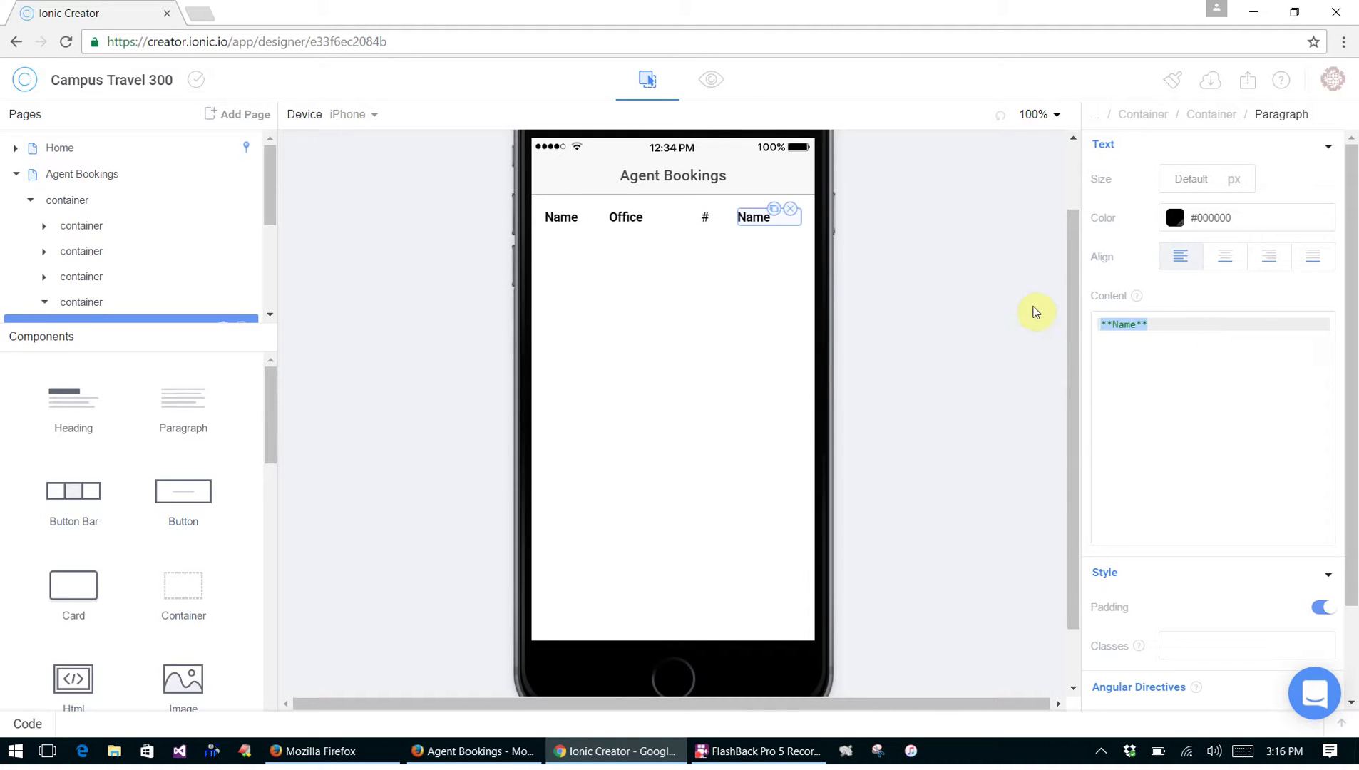
text(**Total**)
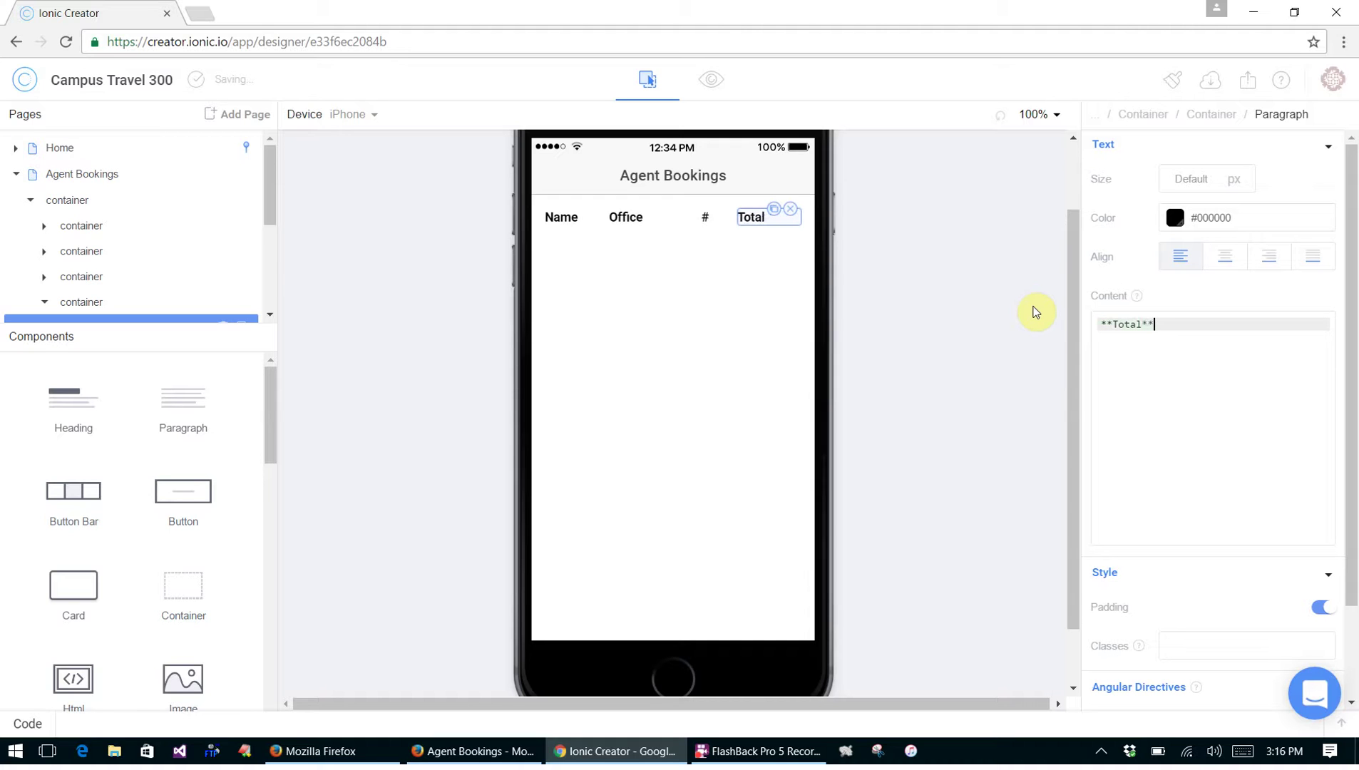
click(1268, 255)
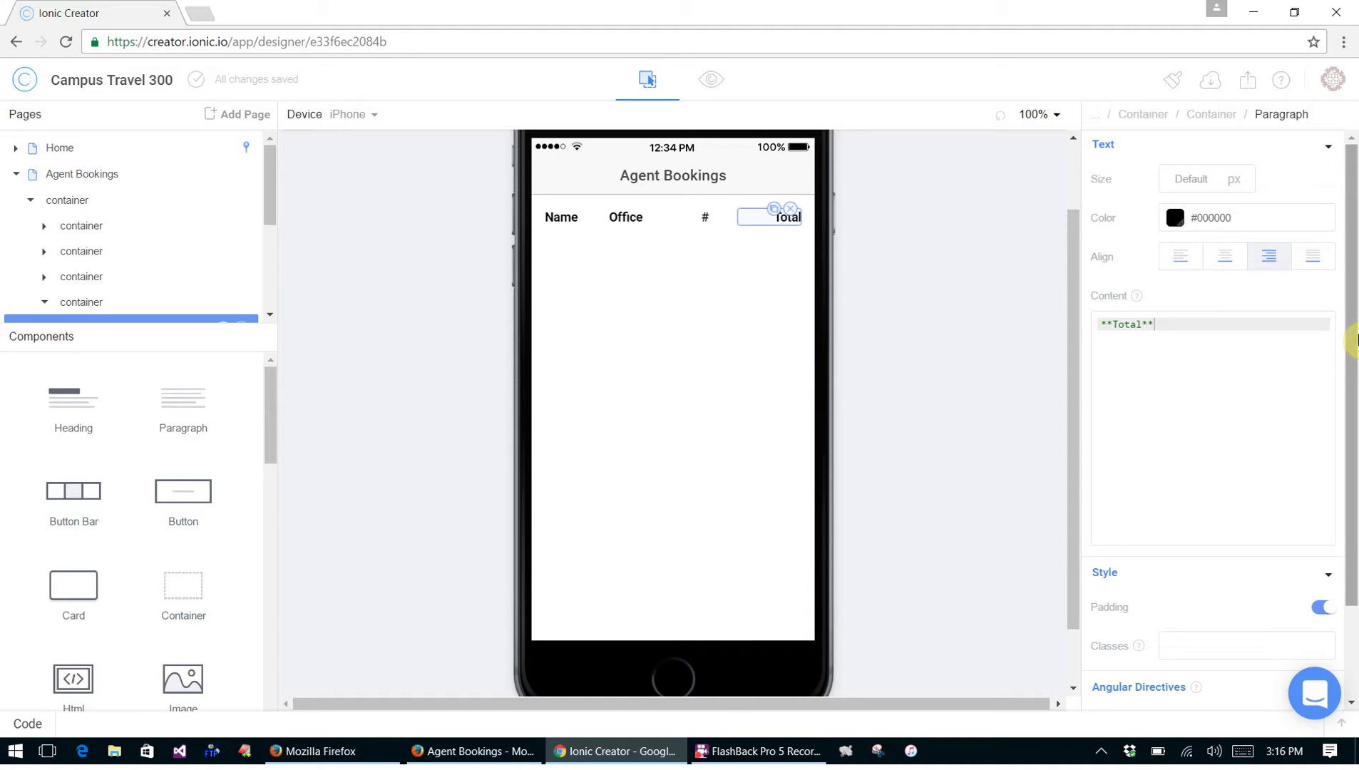
Set the class of the container around the Name heading to col-33
click(556, 214)
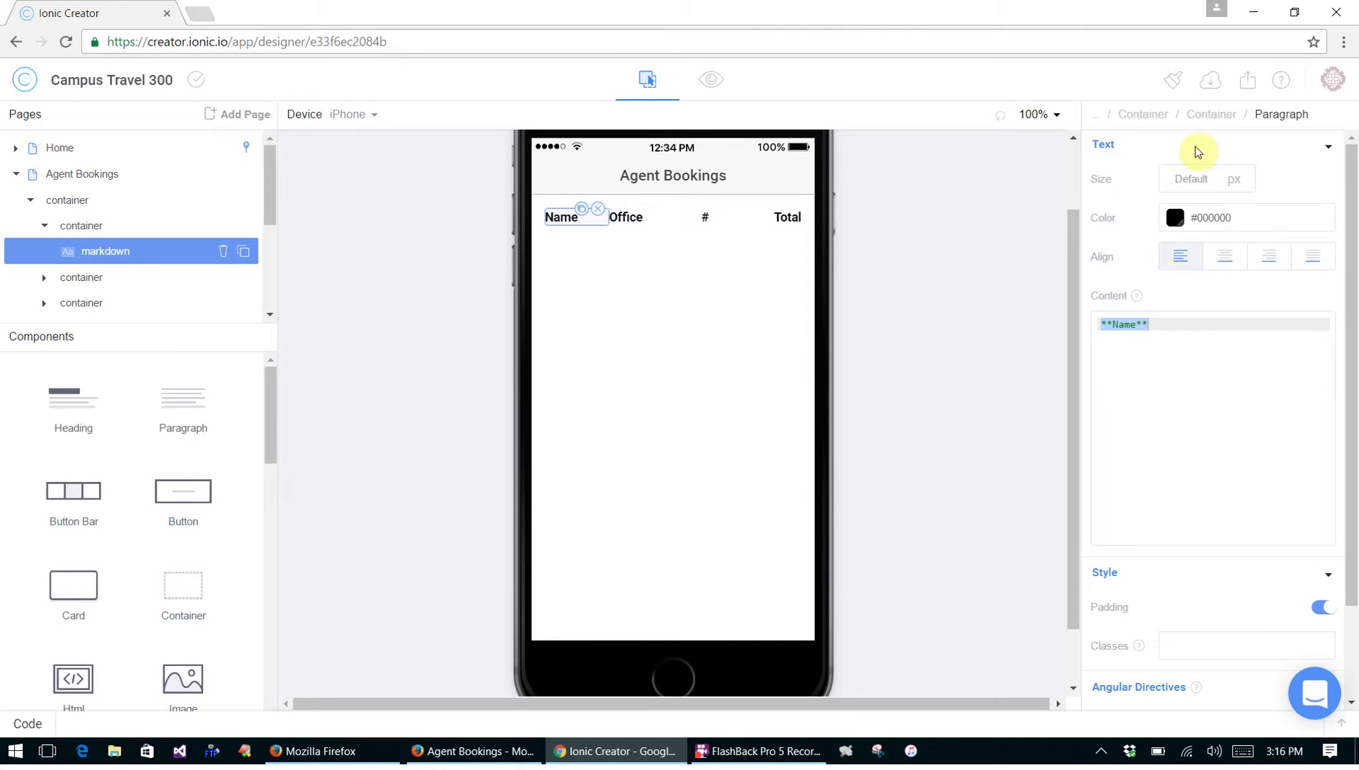
click(1206, 116)
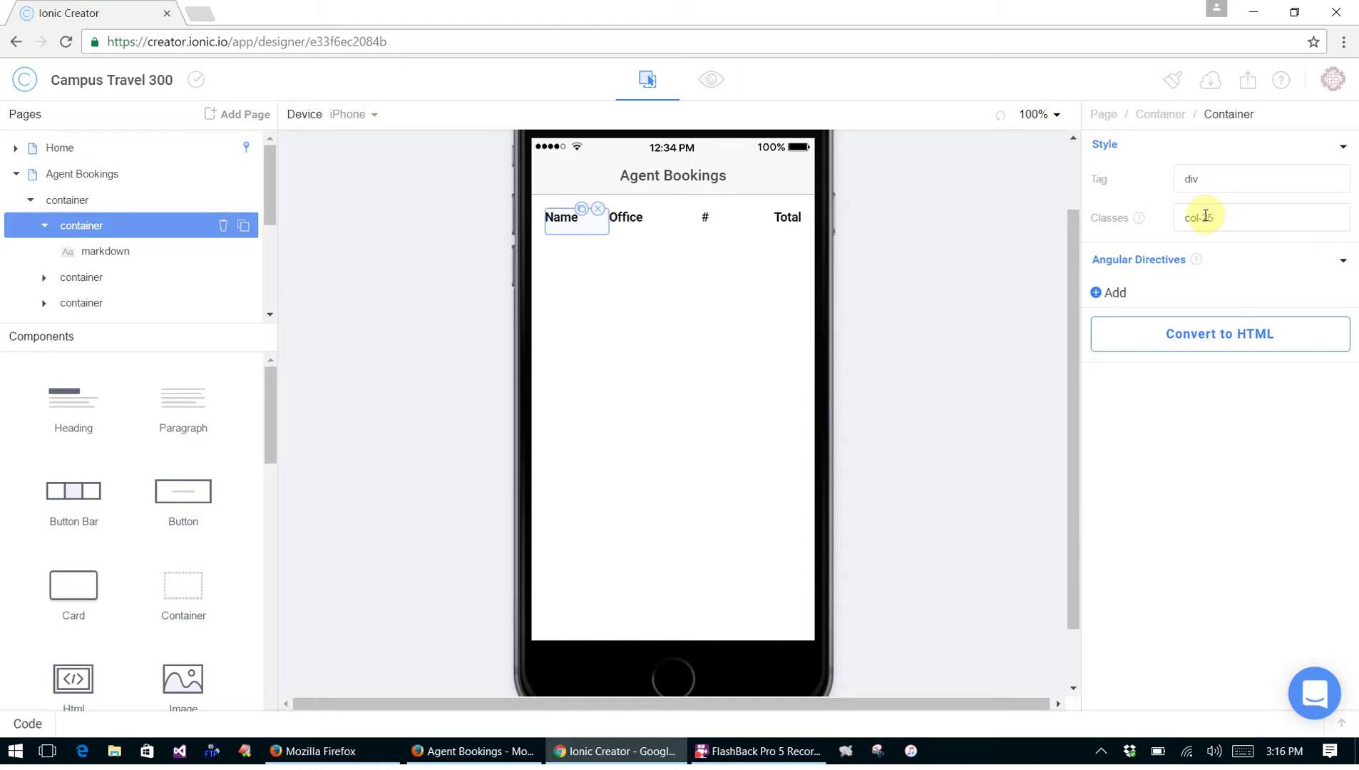
drag(1201, 216, 1221, 217)
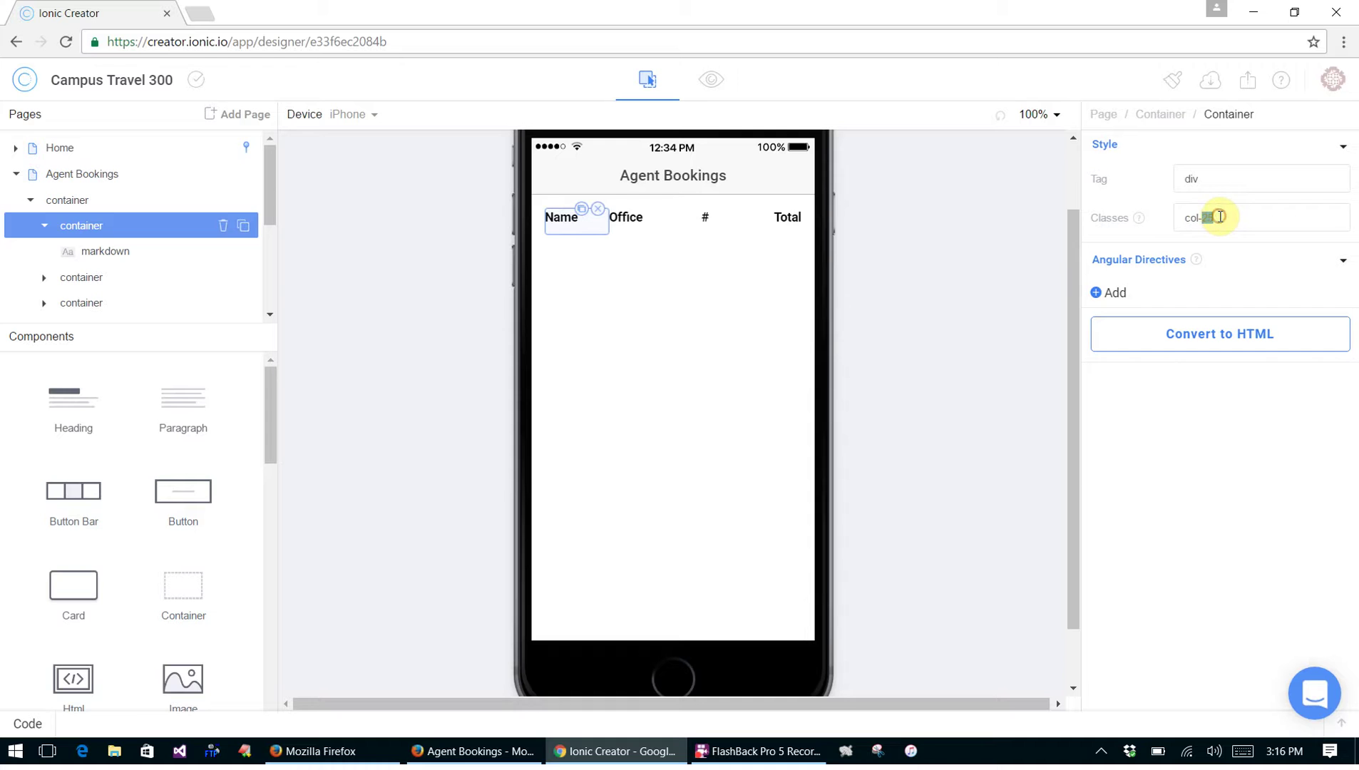
text(33)
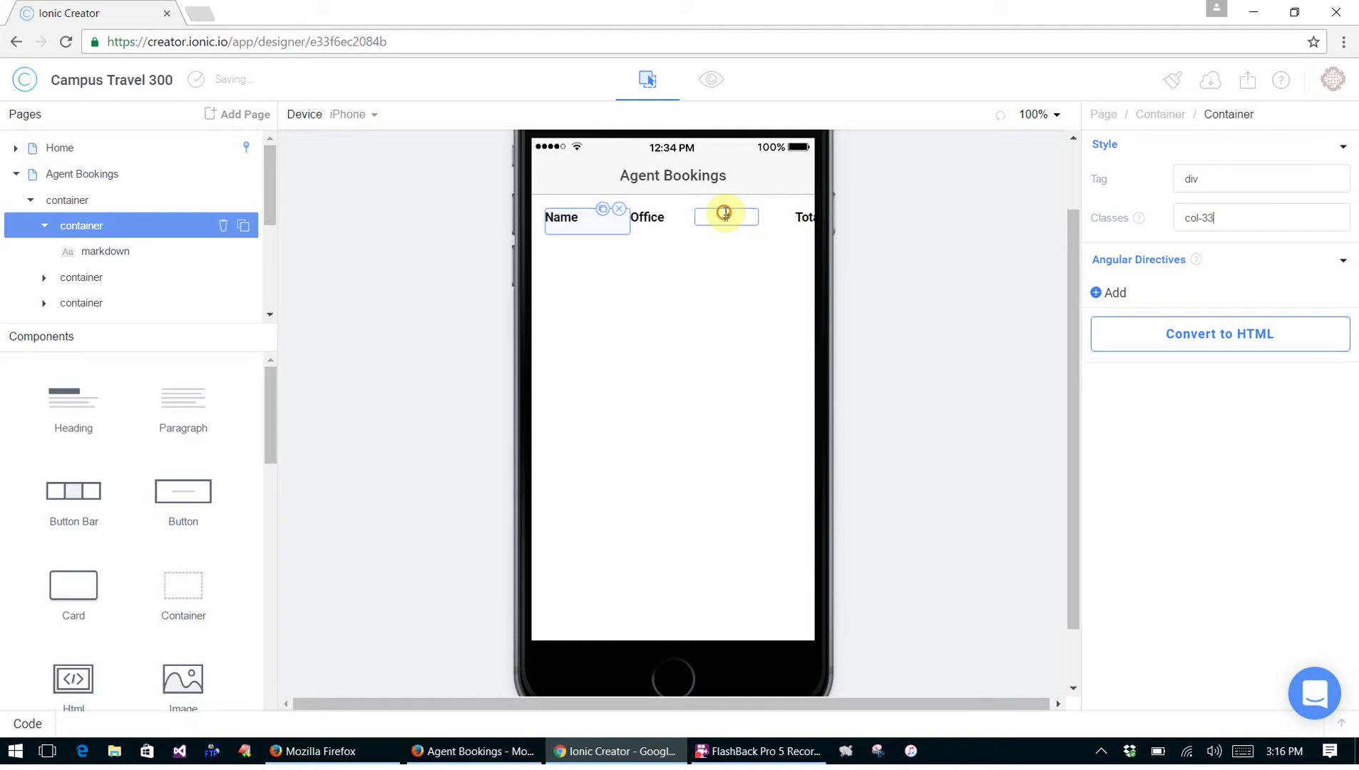
Set the class of the container around the # heading to col-10
click(724, 214)
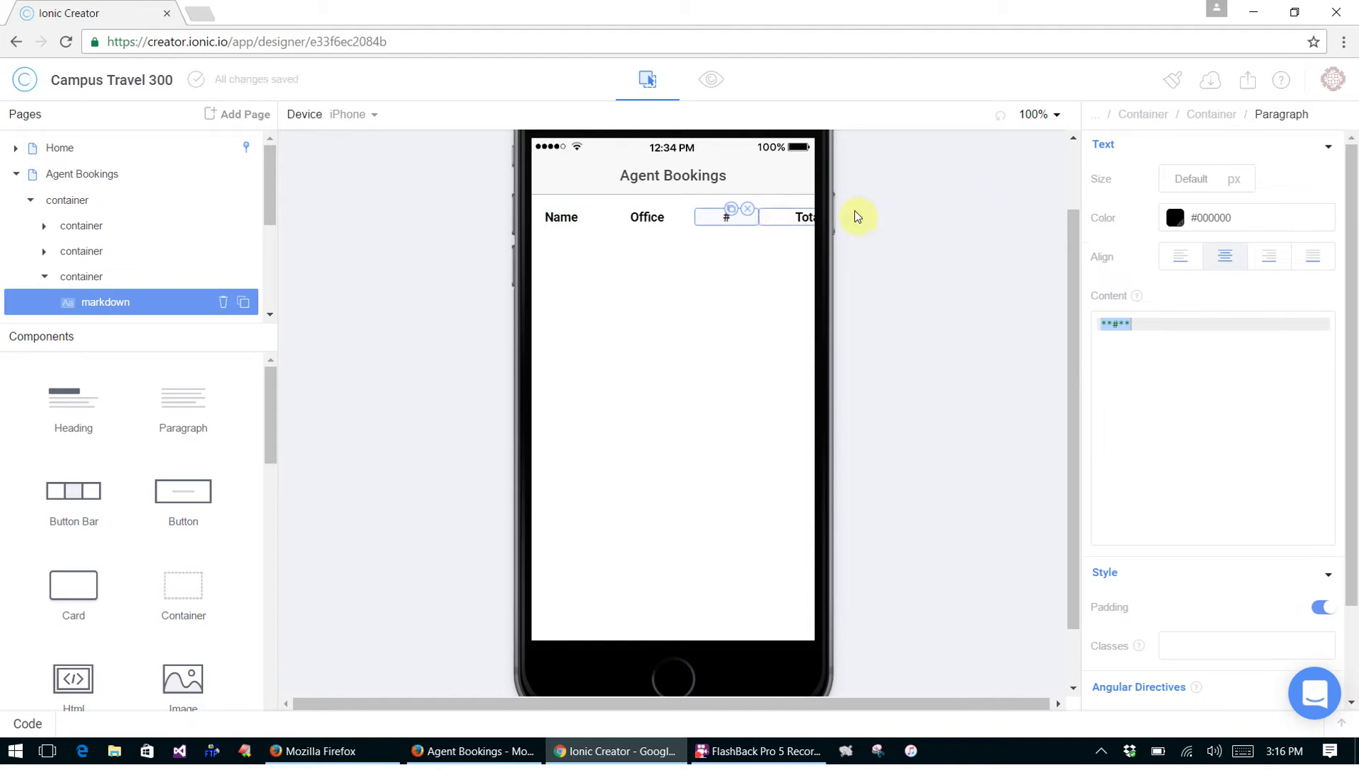
click(1226, 120)
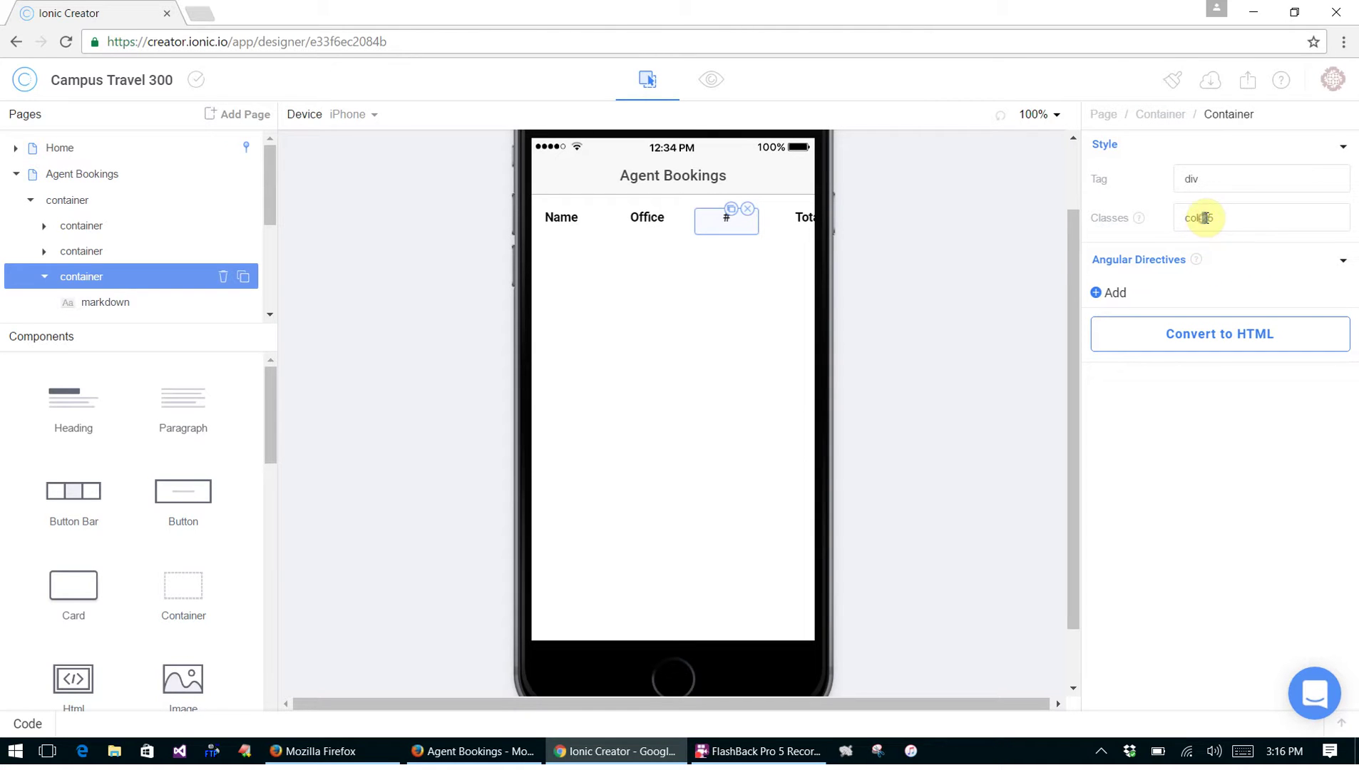
double_click(1204, 218)
text(10)
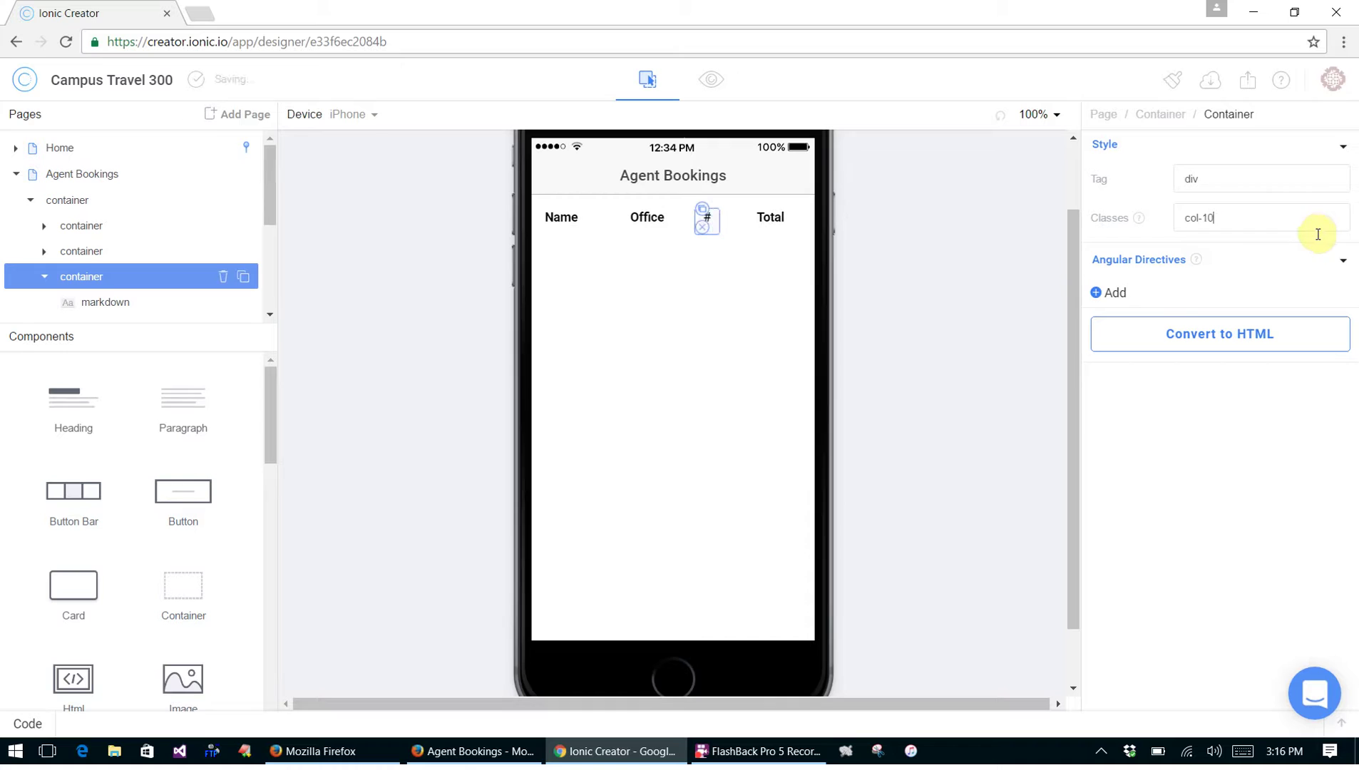
click(754, 307)
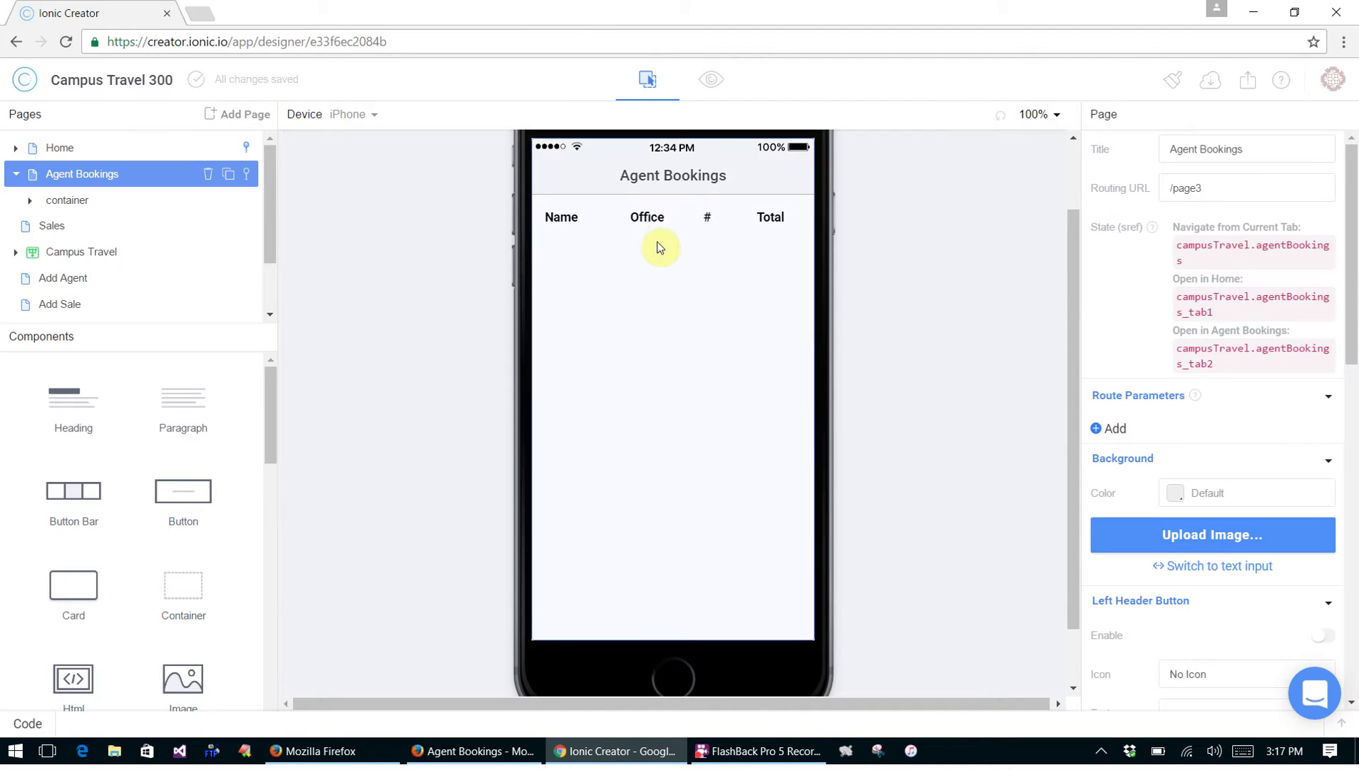
Examine the classes of the containers around the Office, # and Total headings
click(563, 218)
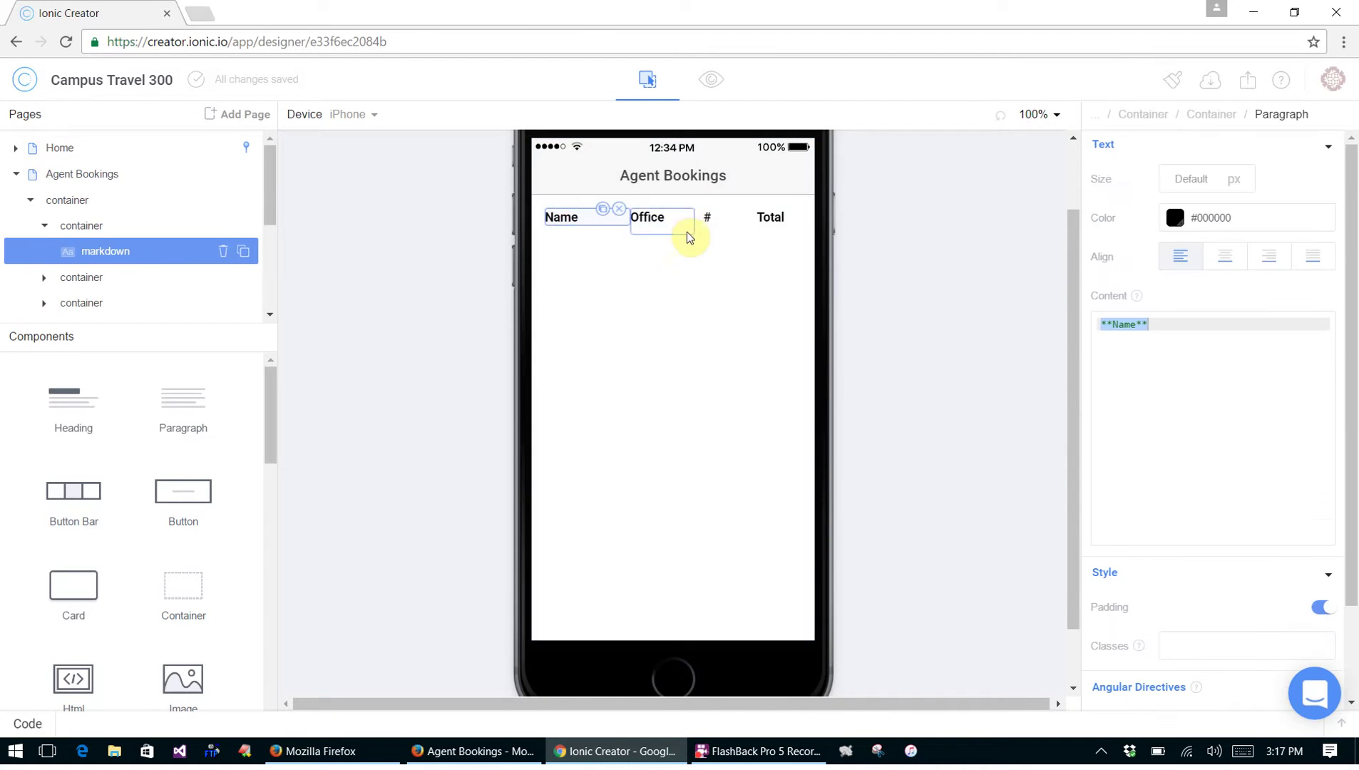
click(646, 216)
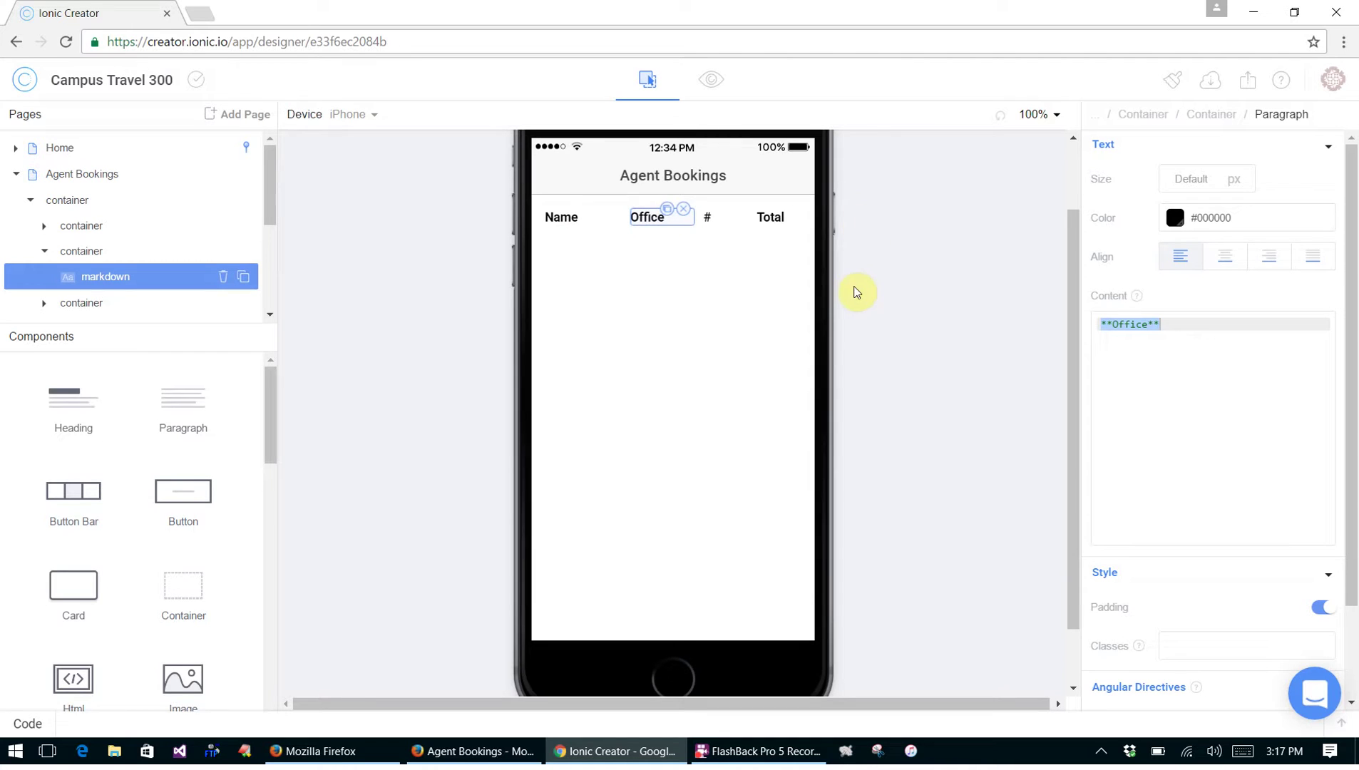
click(1221, 113)
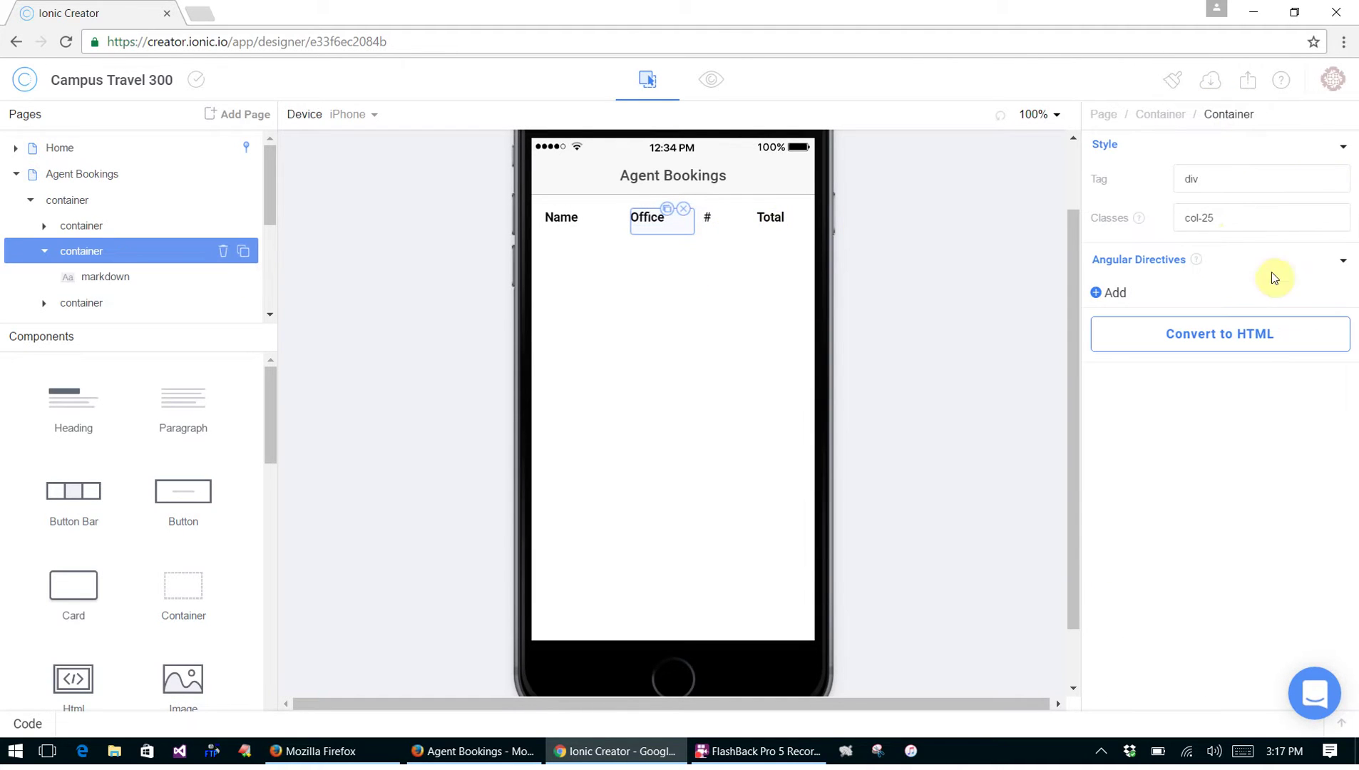
click(712, 216)
click(1214, 115)
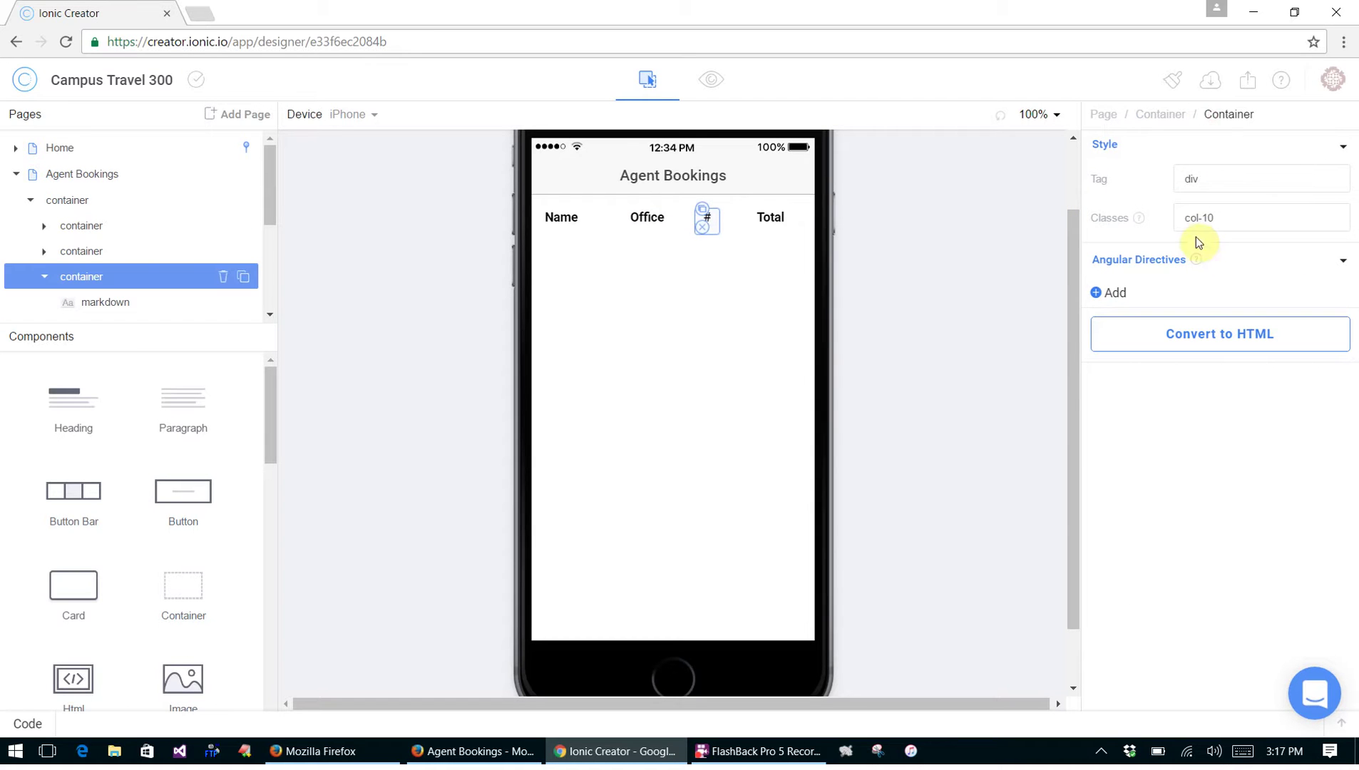
click(805, 214)
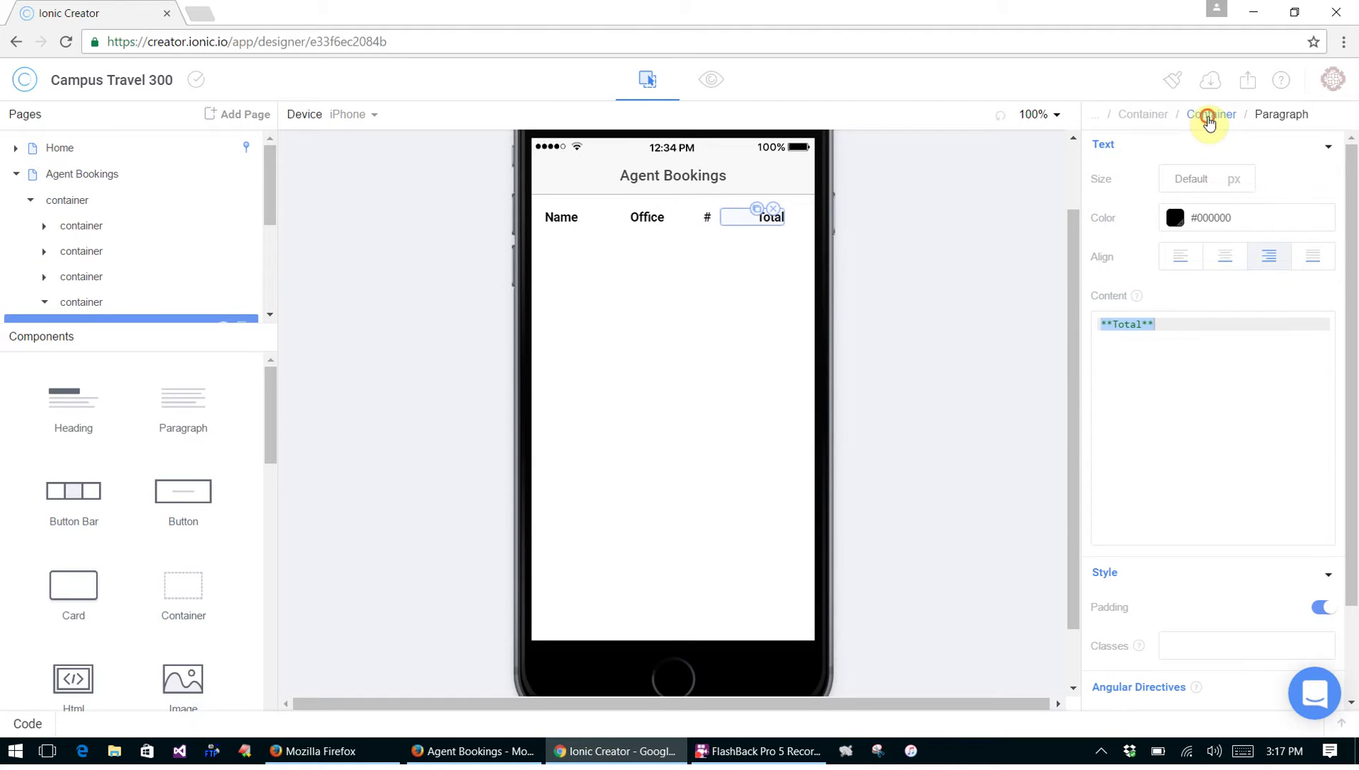
click(1209, 115)
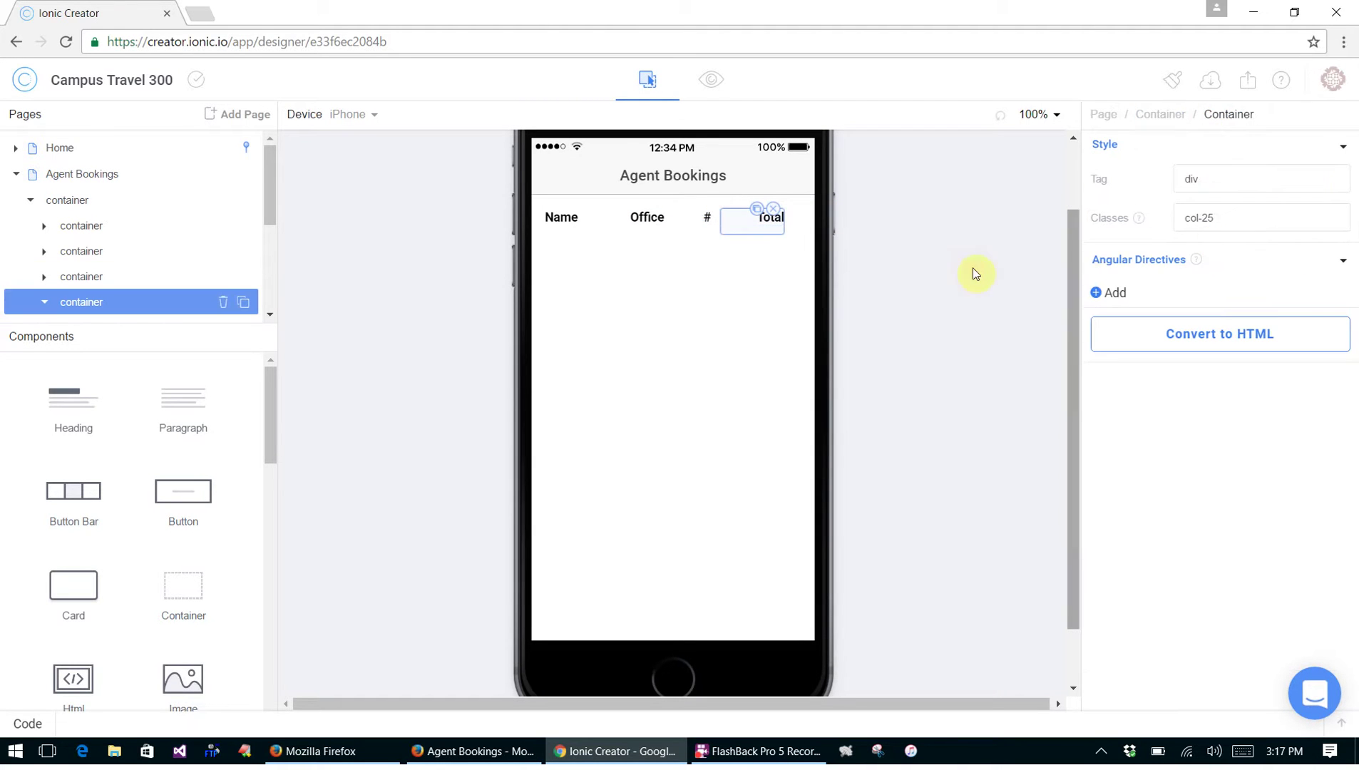
Duplicate the row container holding the four column headings once on the Agent Bookings page
click(679, 226)
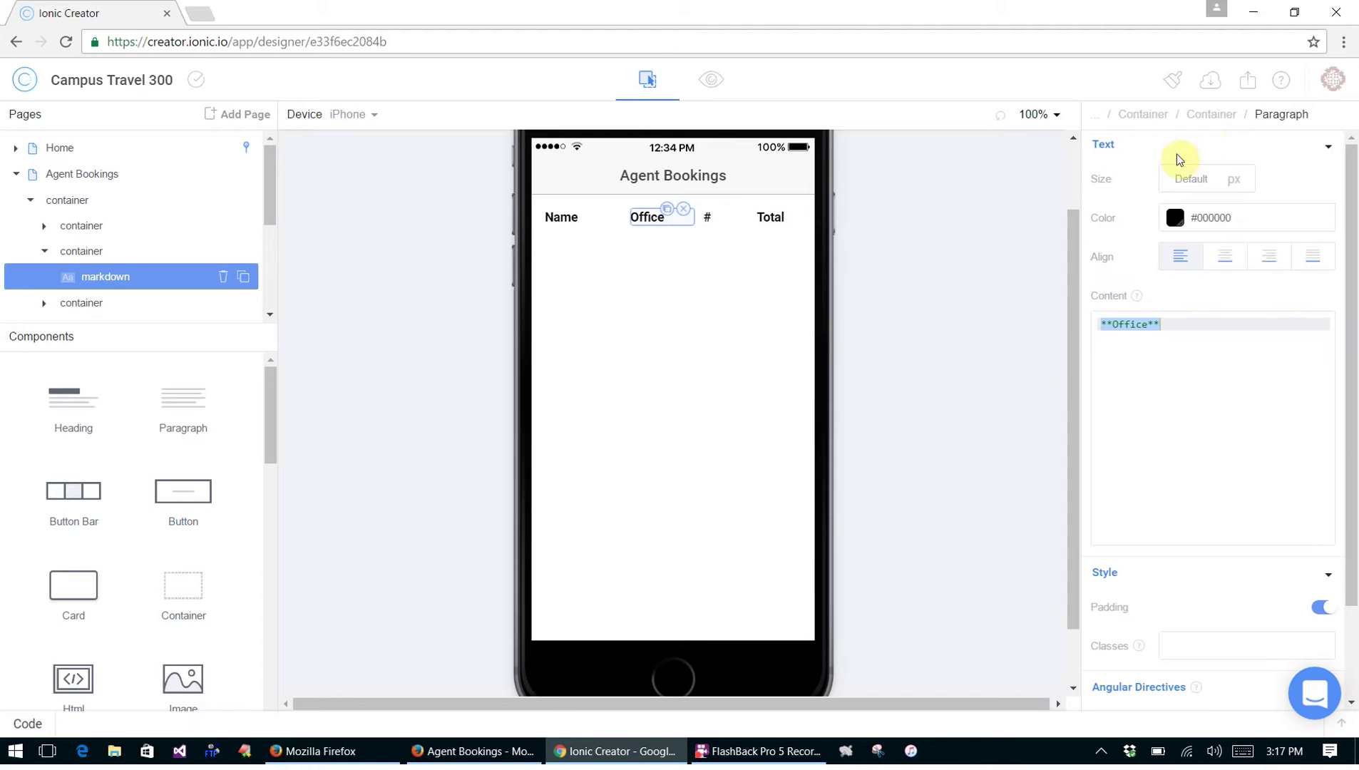
click(1213, 119)
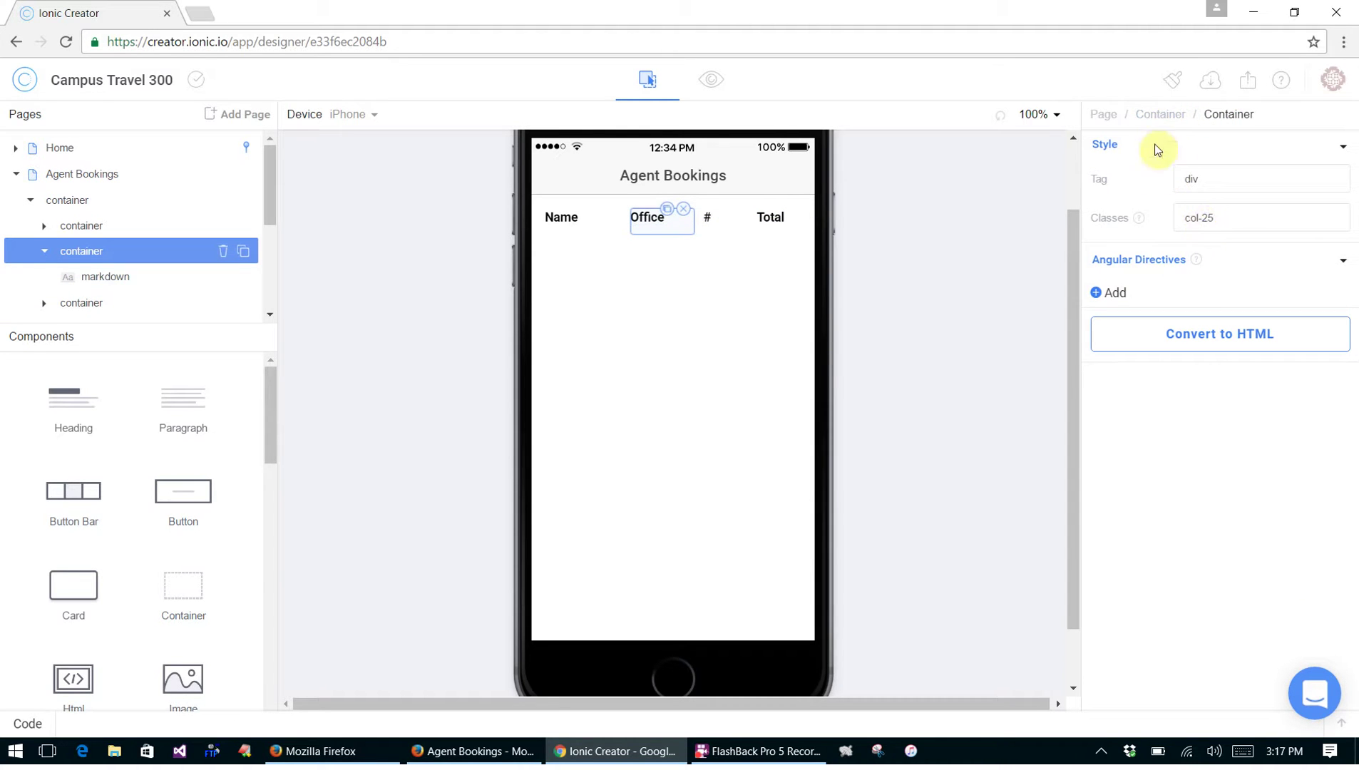
click(1162, 115)
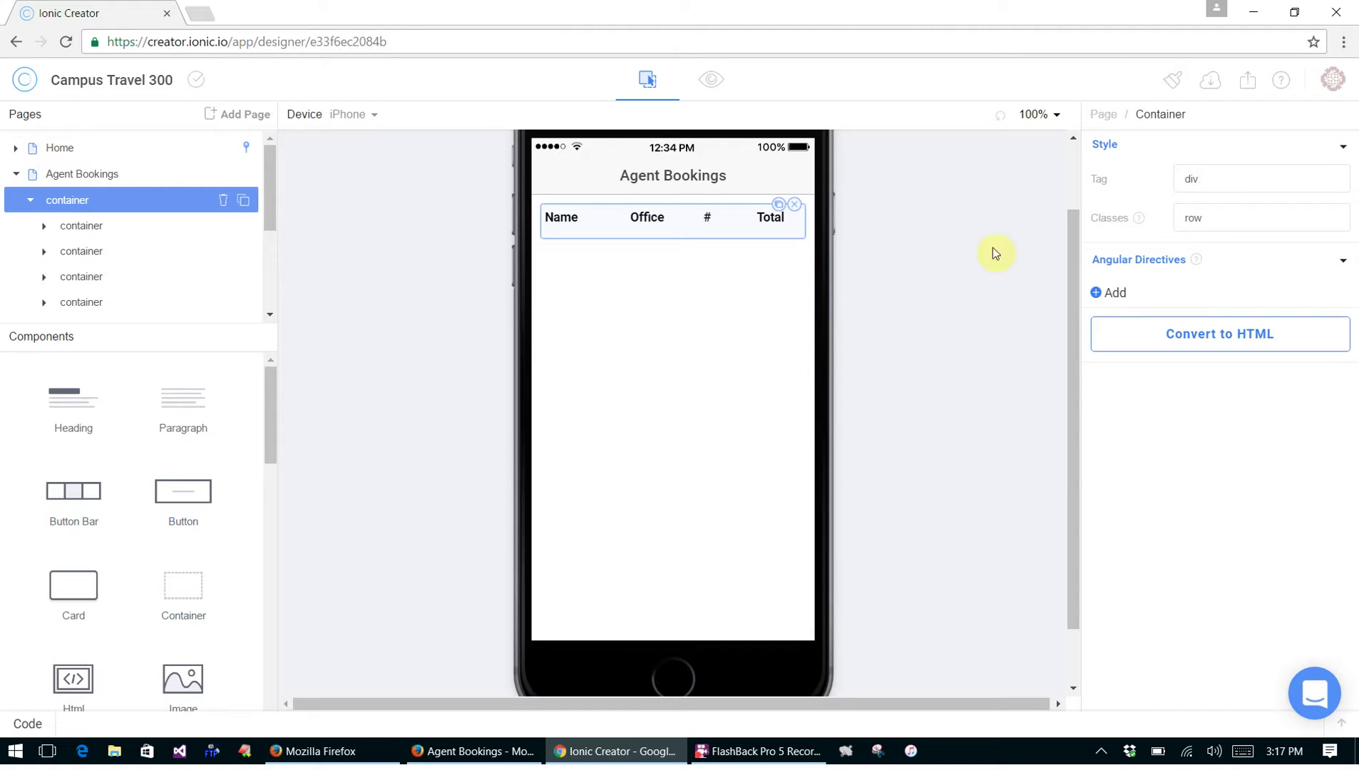
click(781, 211)
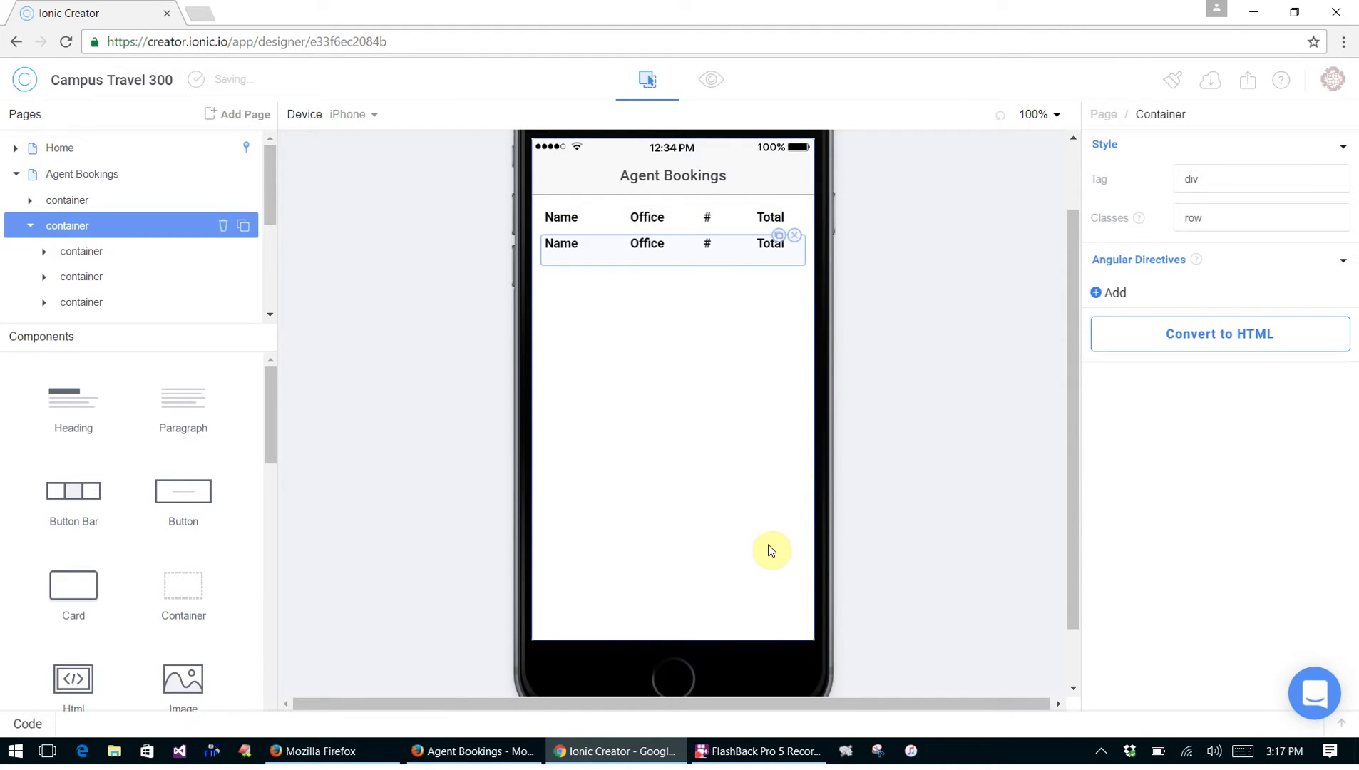
click(588, 319)
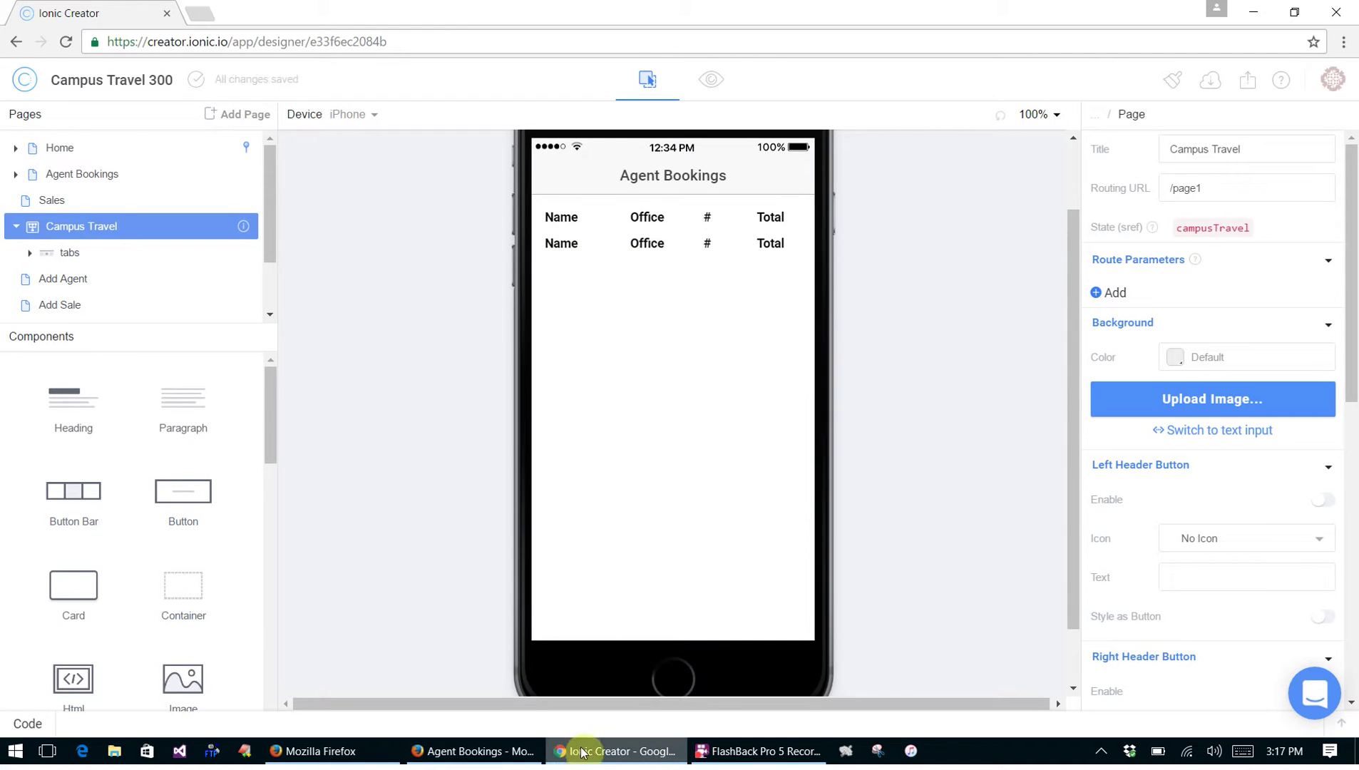
Copy {{ booking.AgentName }} from the assignment page in Firefox and make it the content of the second row's Name paragraph in Ionic Creator
click(363, 750)
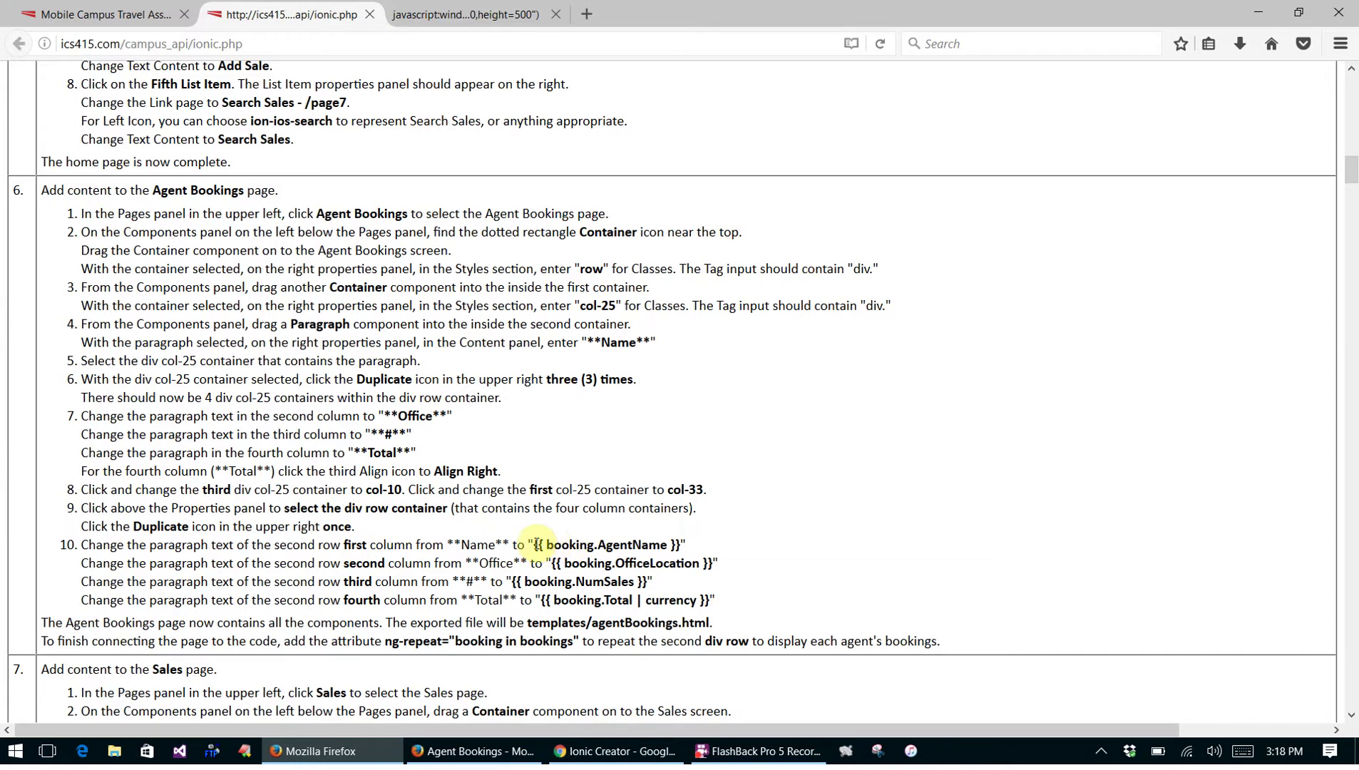
drag(535, 544, 685, 543)
key(ctrl+c)
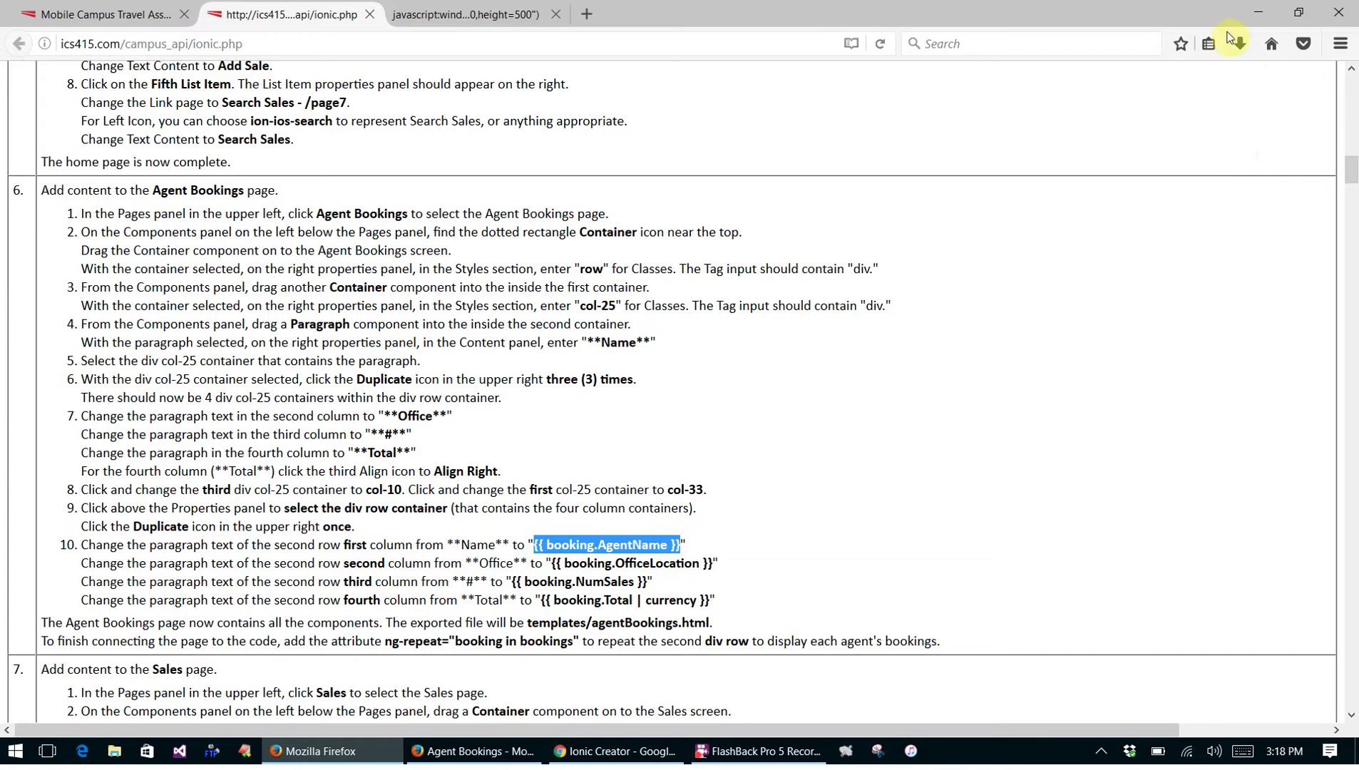
click(1257, 5)
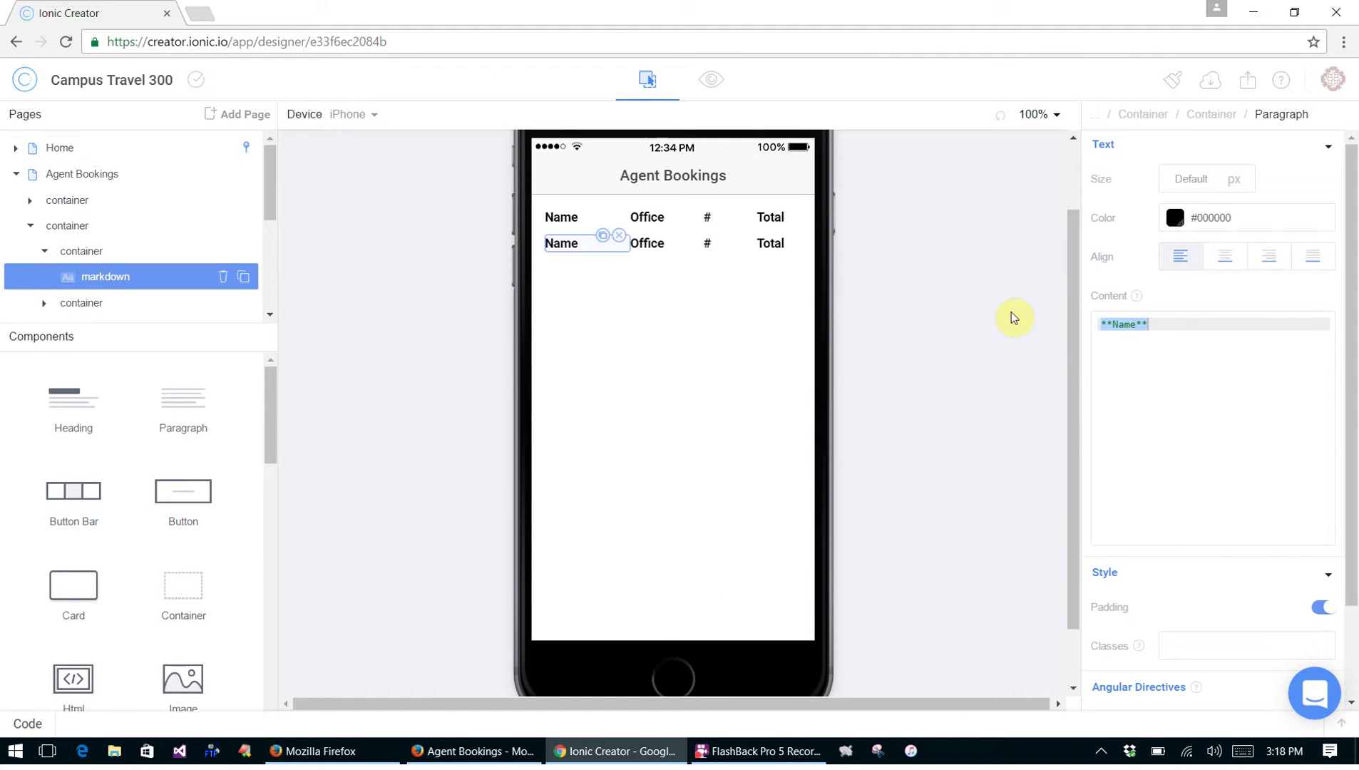
drag(1187, 324, 1102, 327)
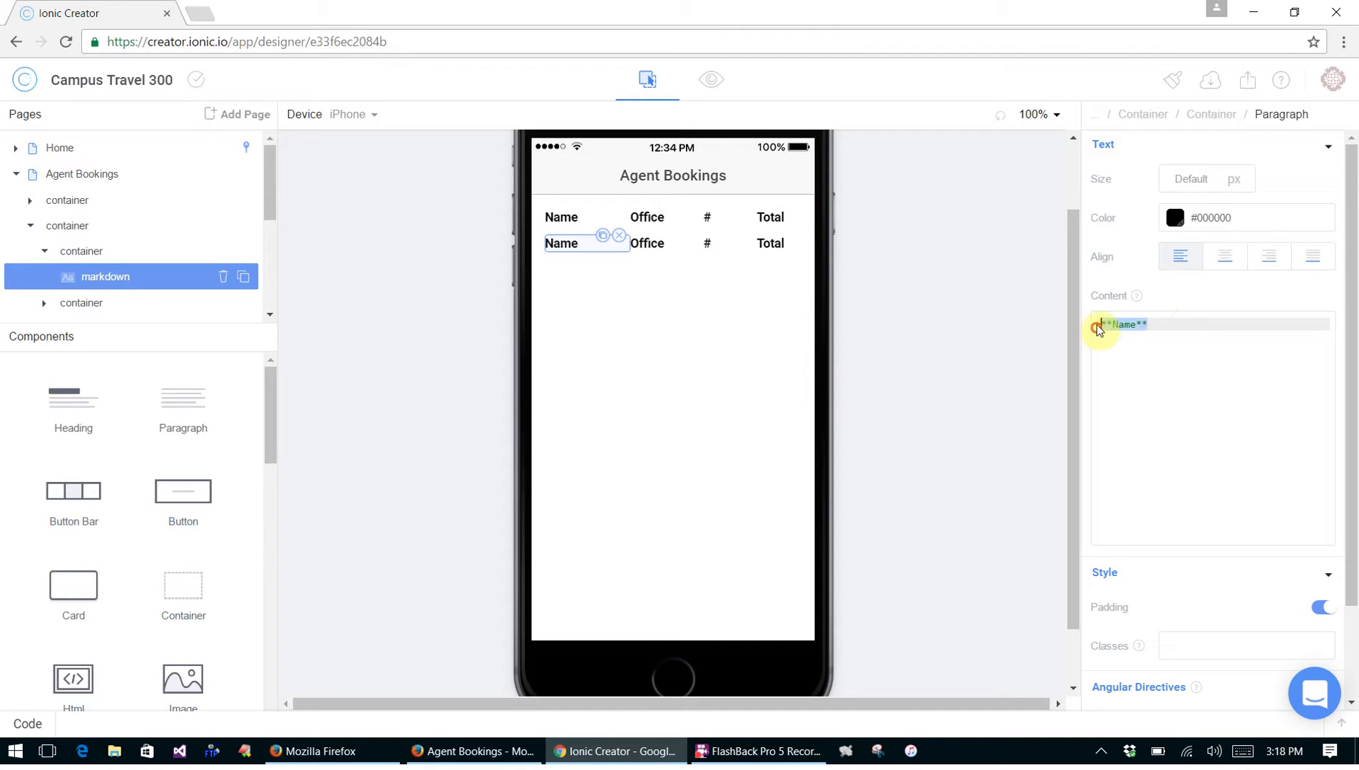
key(BackSpace)
key(ctrl+v)
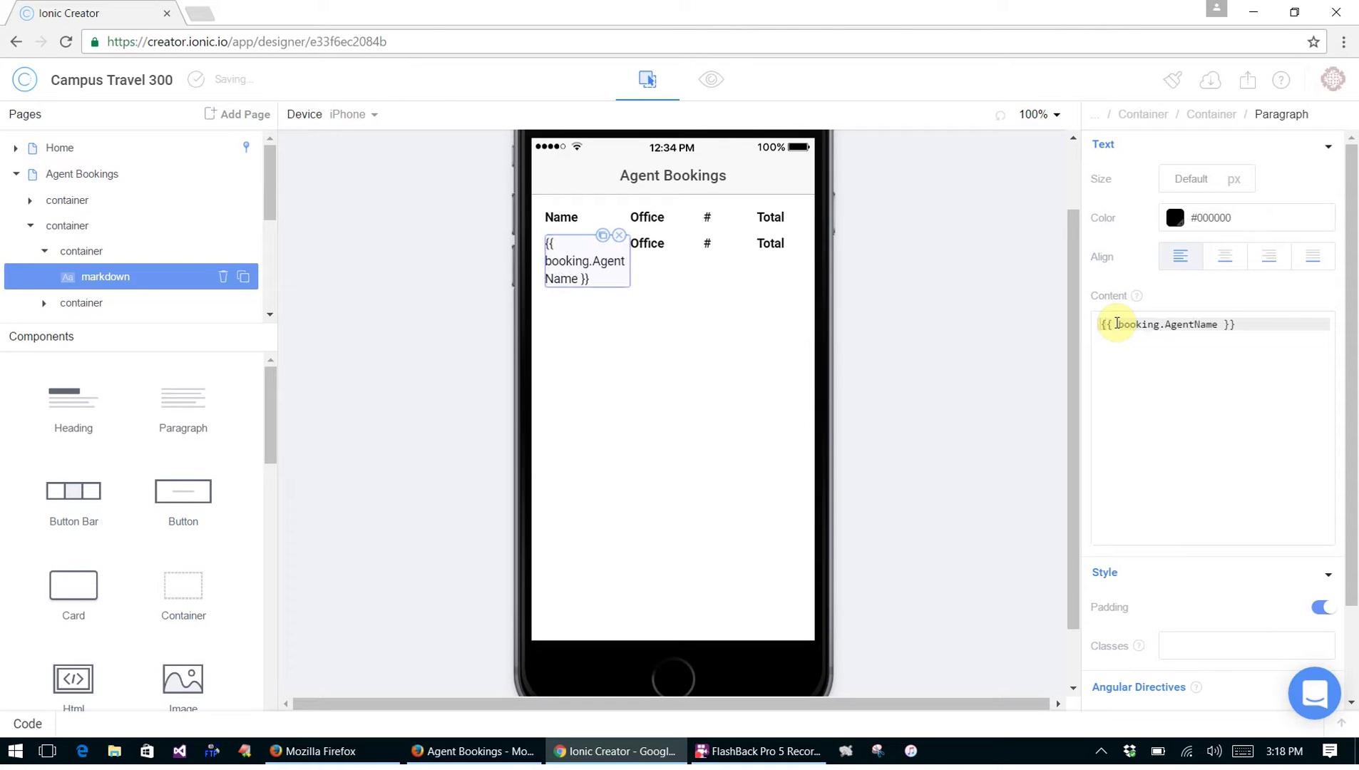
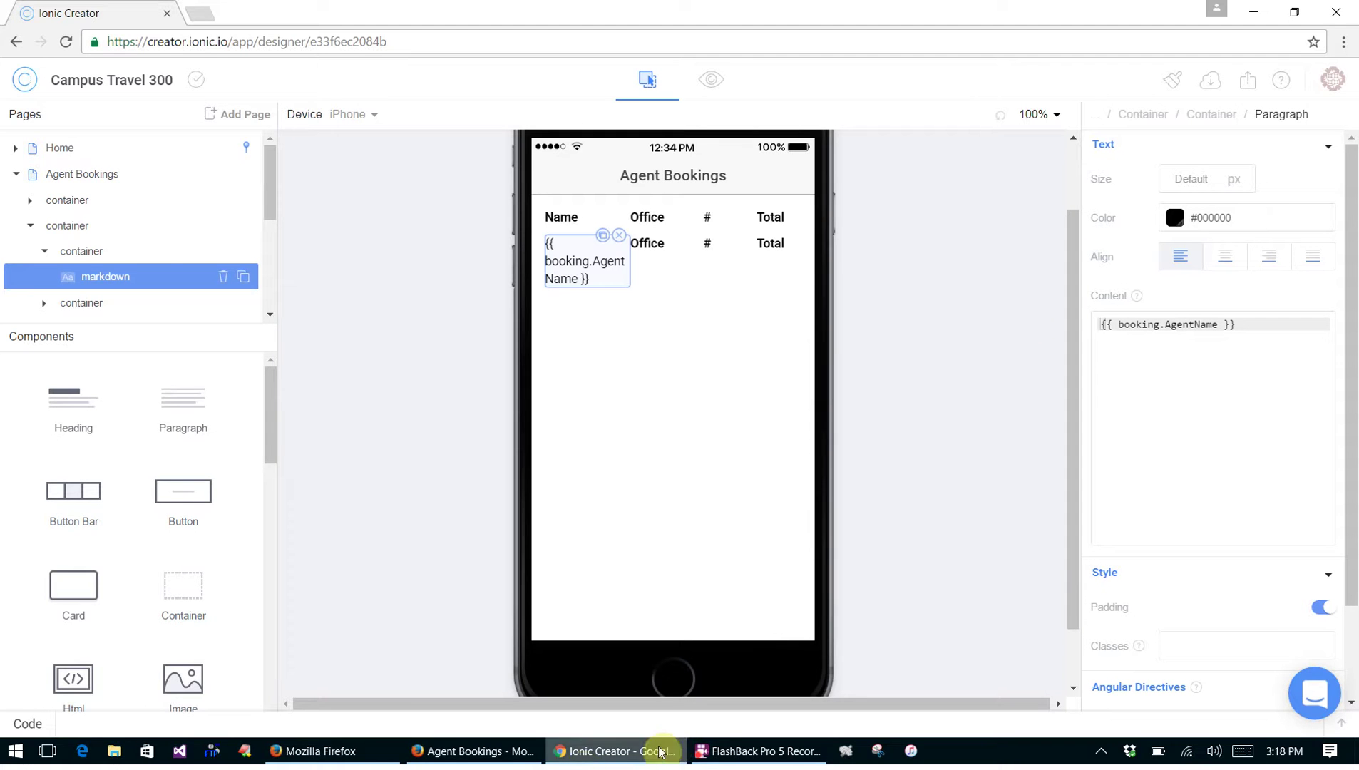
Copy {{ booking.OfficeLocation }} from the assignment in Firefox and replace the second row's Office paragraph content with it in Ionic Creator
click(363, 752)
click(556, 574)
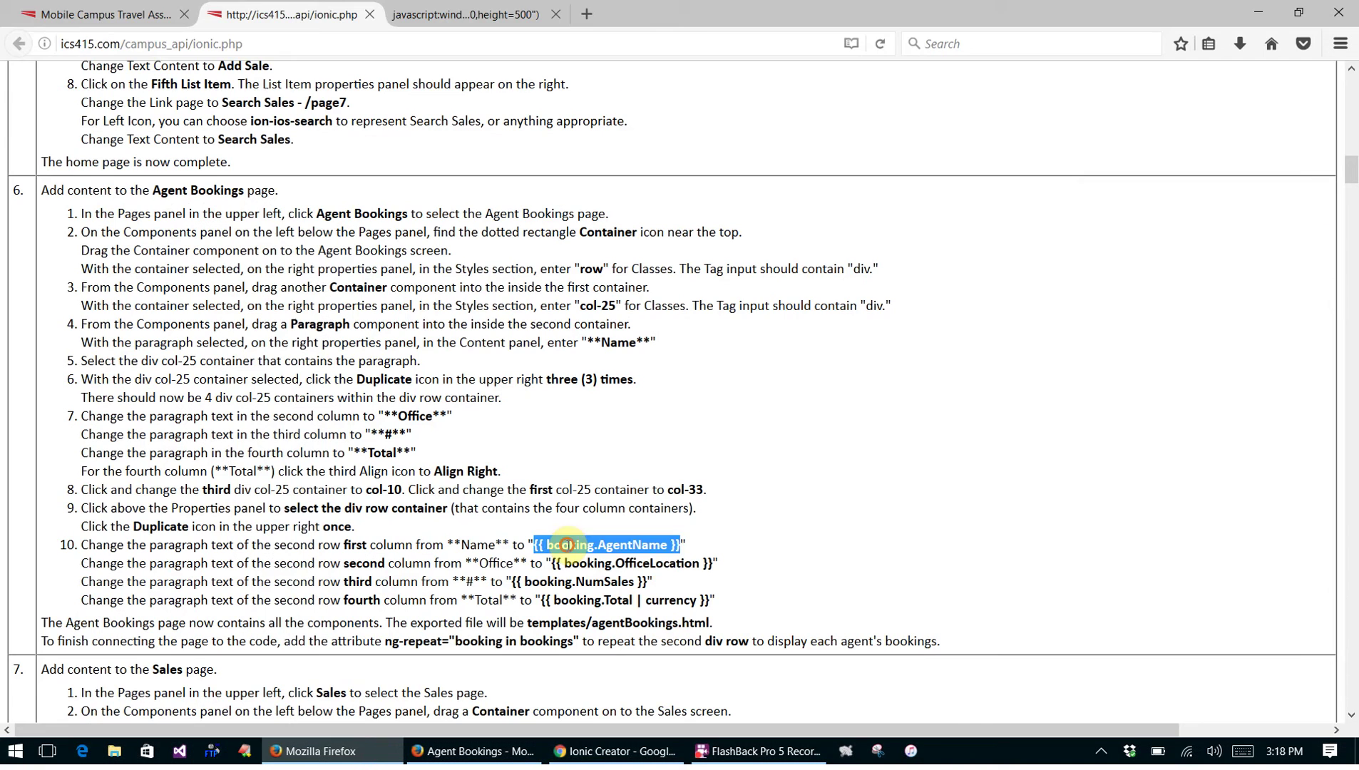
drag(554, 565, 718, 565)
key(ctrl+c)
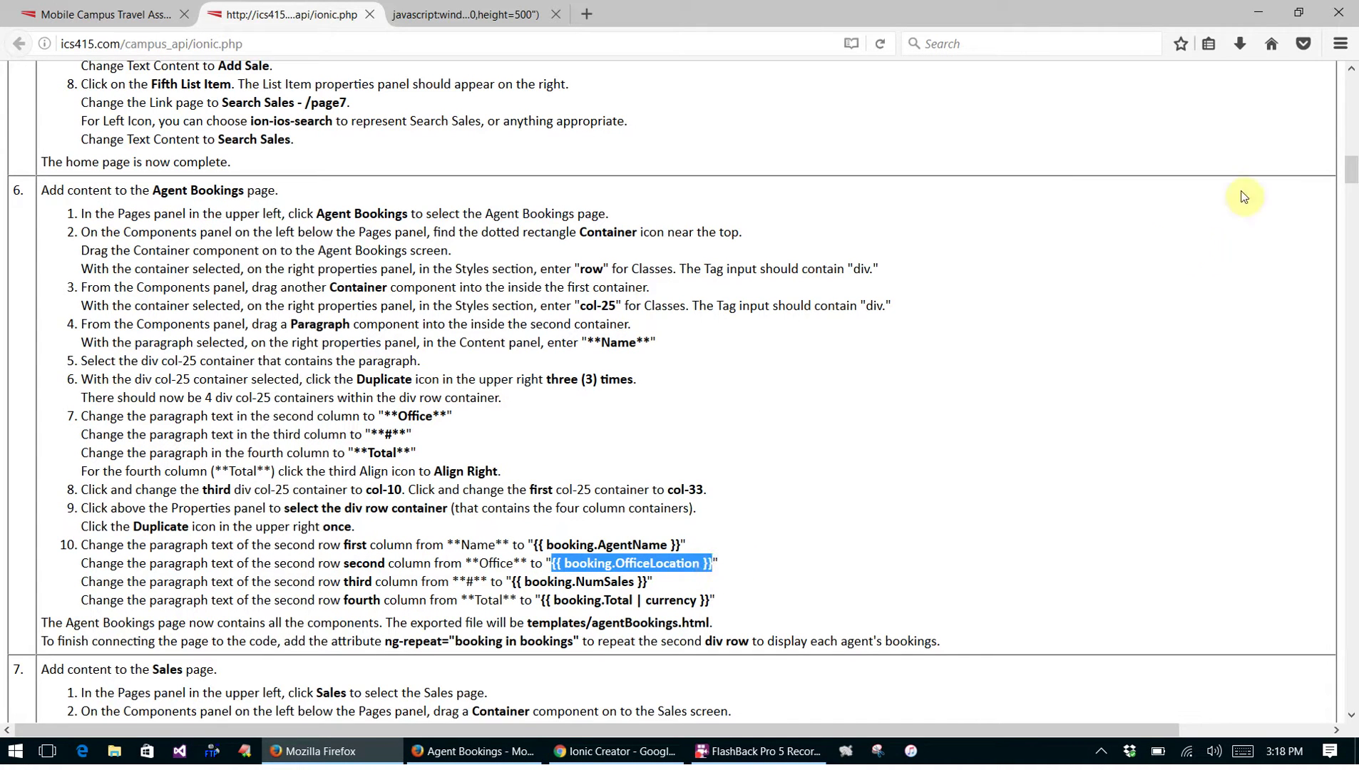
click(614, 750)
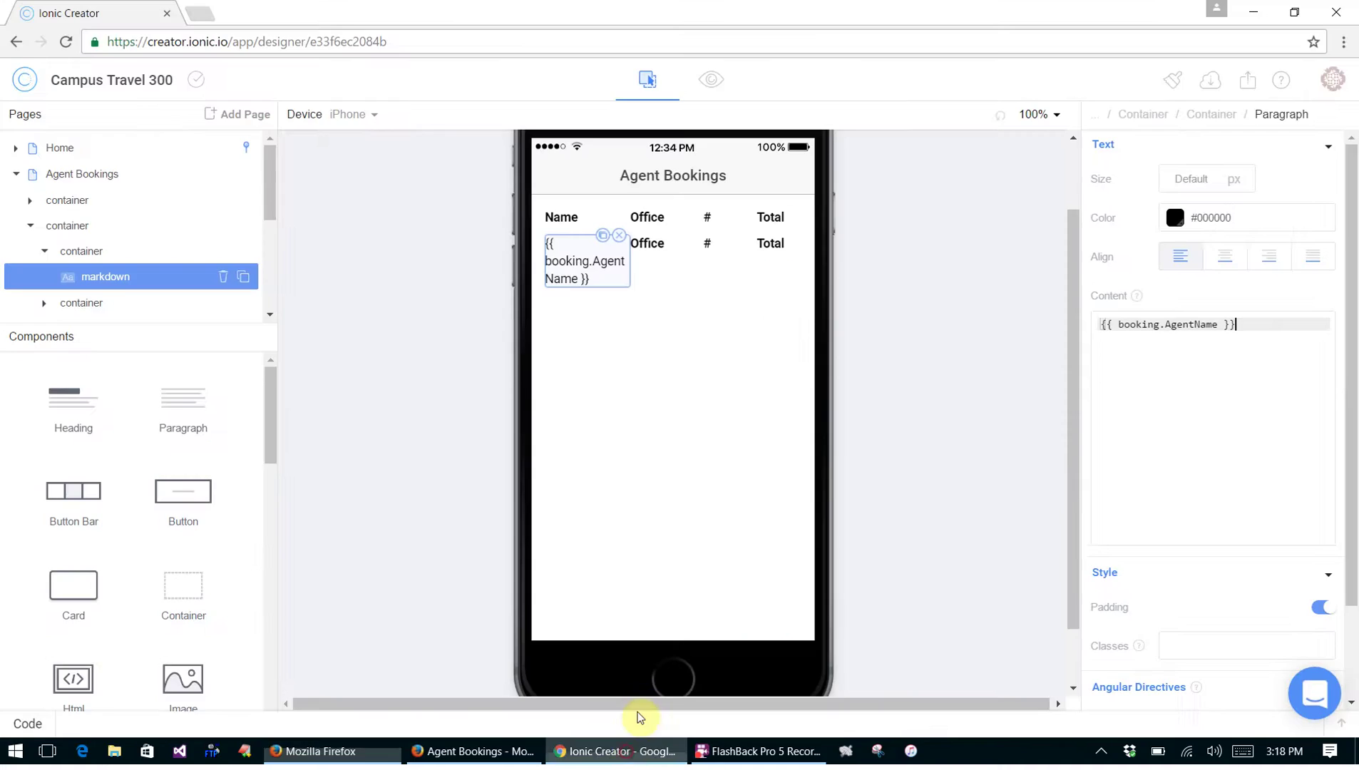
click(645, 242)
click(645, 243)
drag(1267, 328, 1058, 321)
key(ctrl+v)
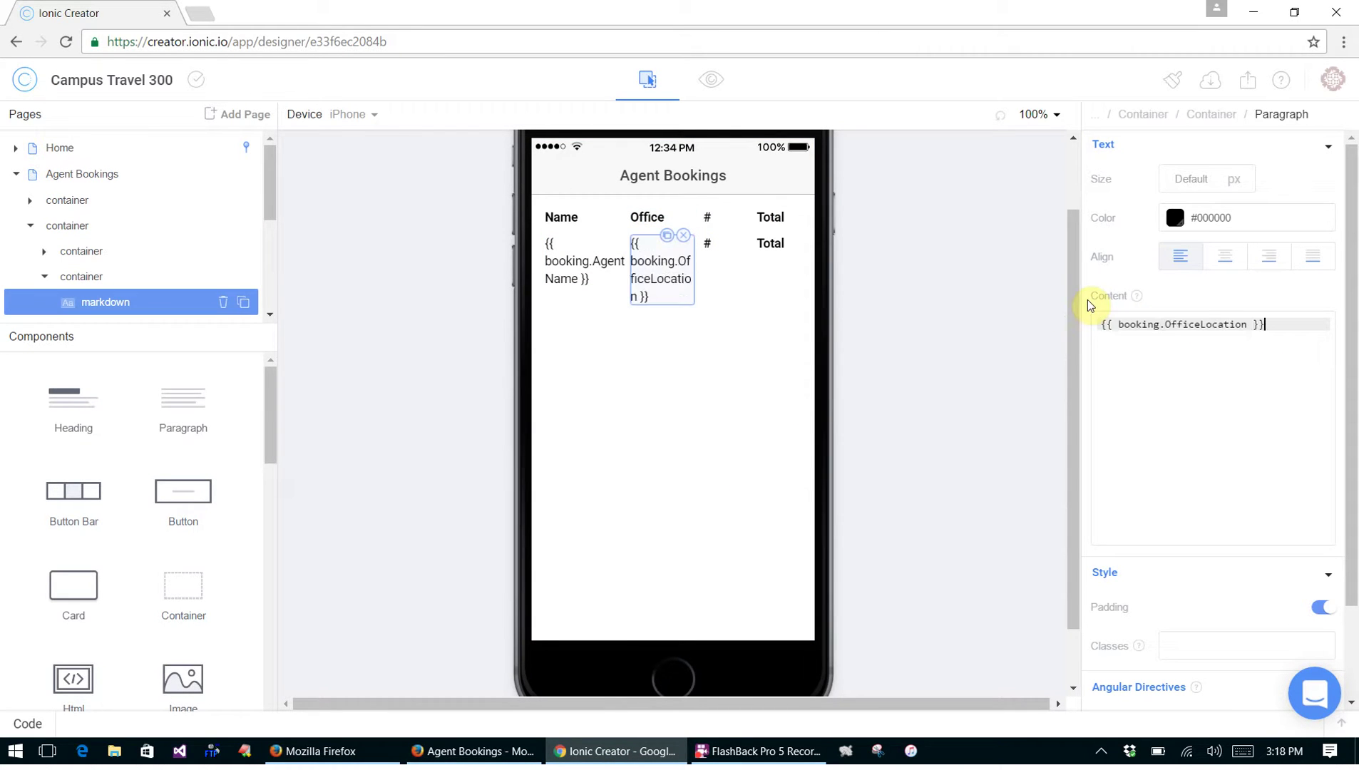
Copy {{ booking.NumSales }} from the assignment in Firefox and replace the second row's # paragraph content with it in Ionic Creator
click(708, 246)
click(314, 750)
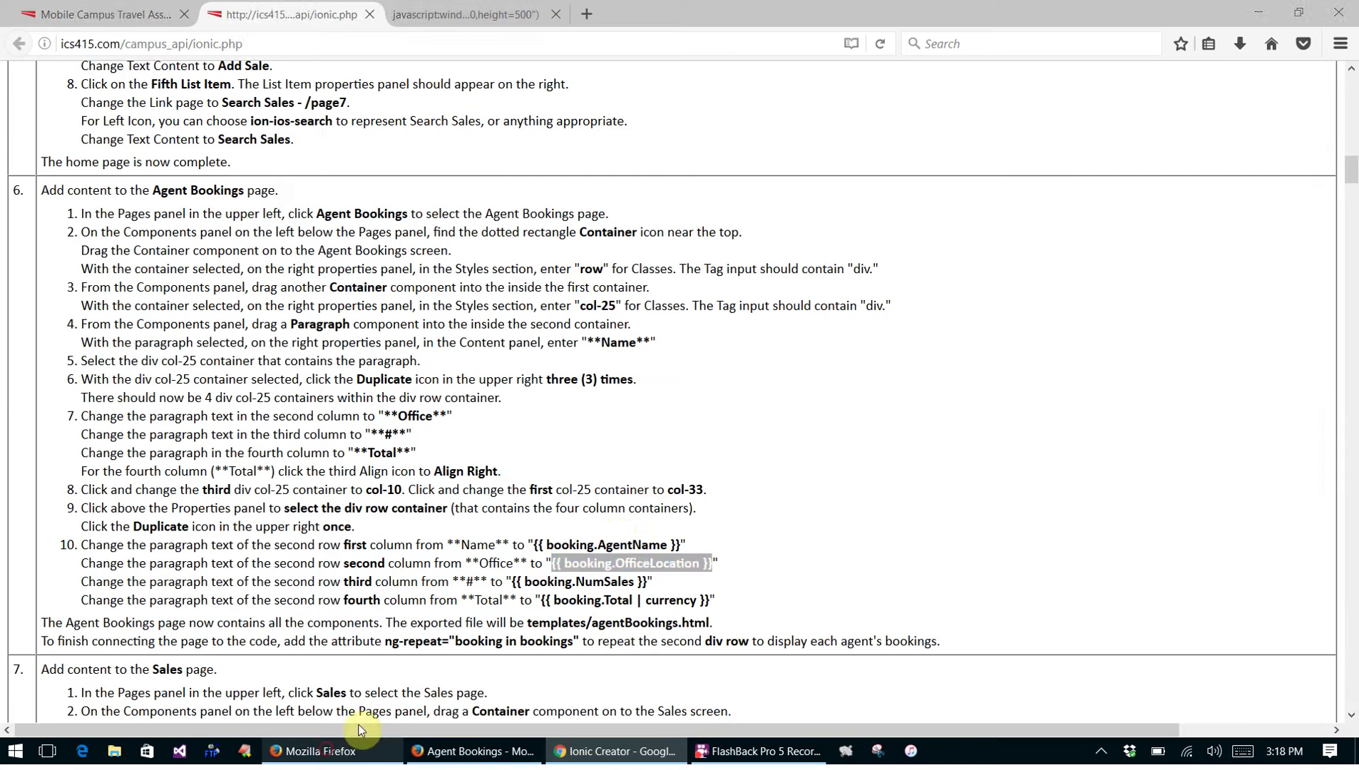
drag(511, 582, 647, 583)
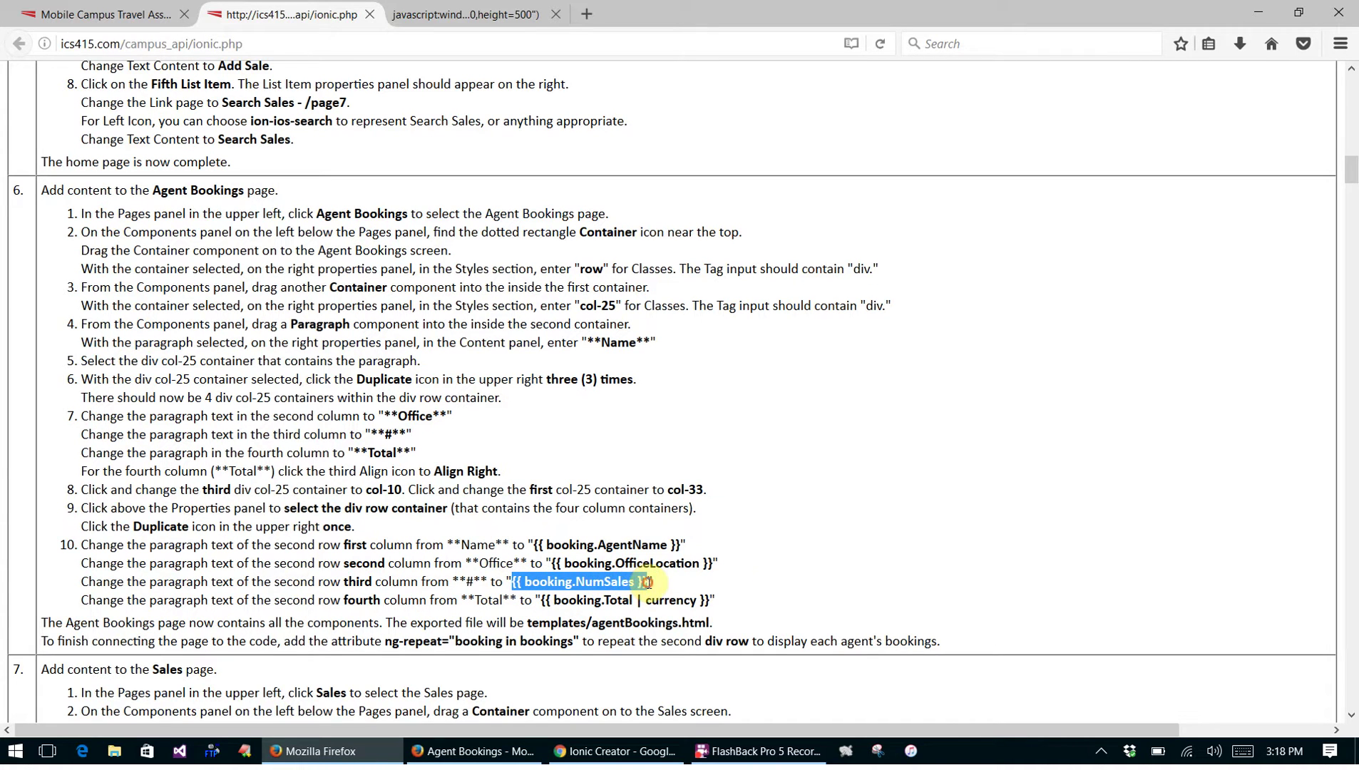
click(592, 750)
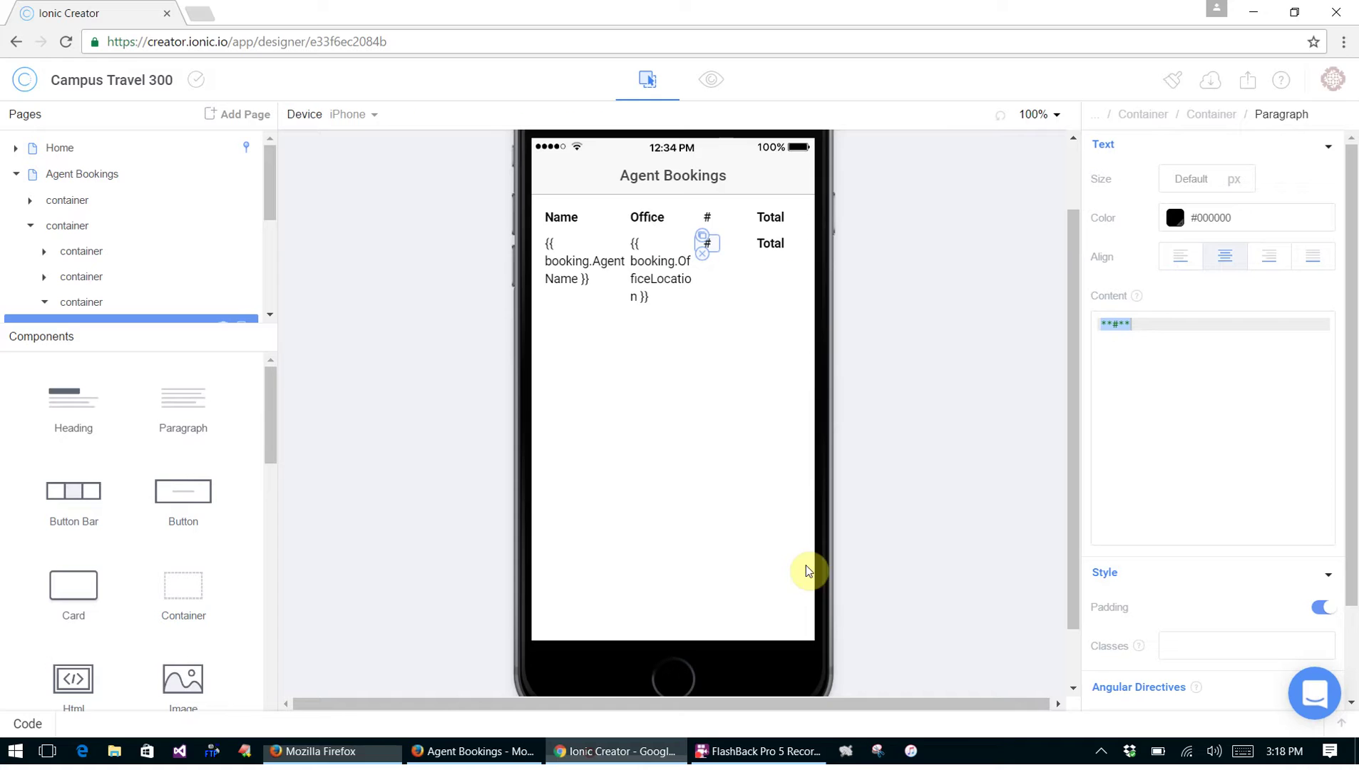
drag(1180, 334, 1089, 330)
key(ctrl+v)
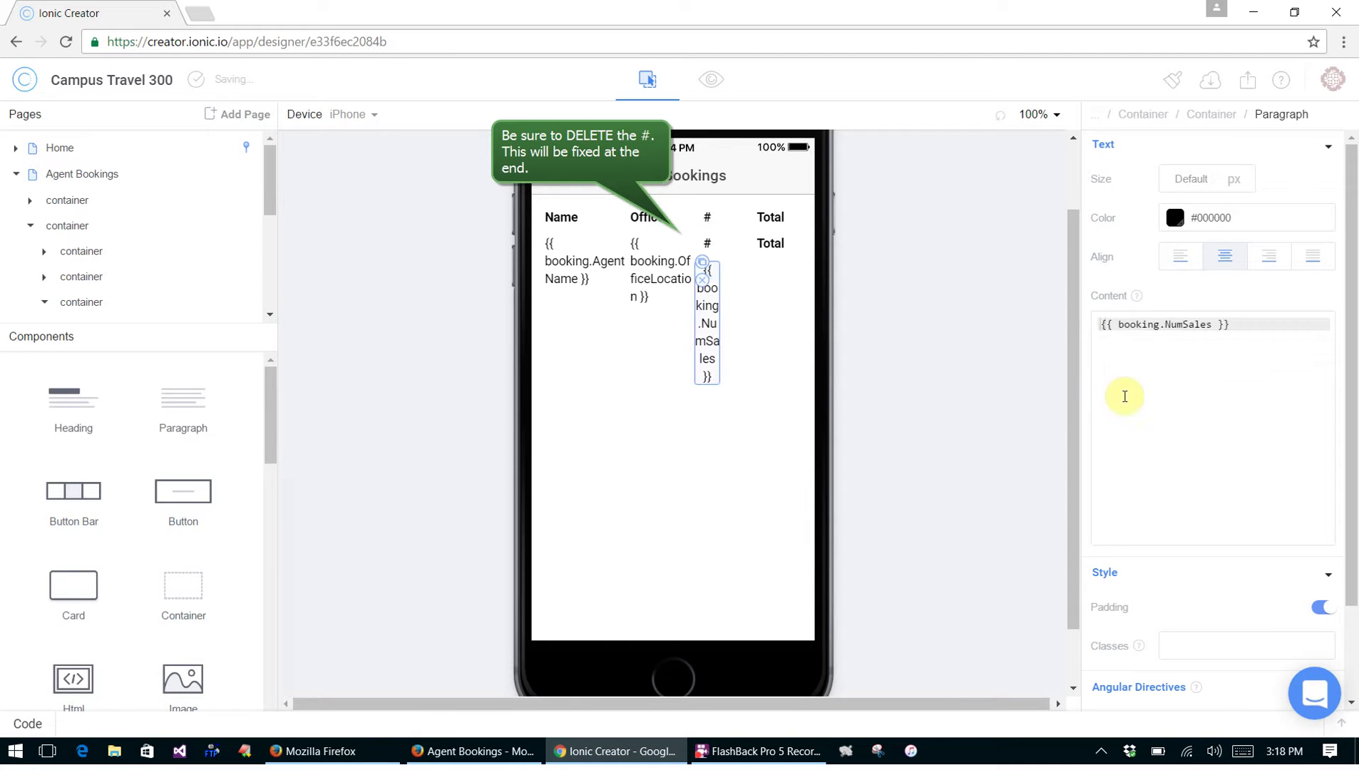
Copy {{ booking.Total | currency }} from the assignment in Firefox and replace the second row's Total paragraph content with it in Ionic Creator
click(763, 243)
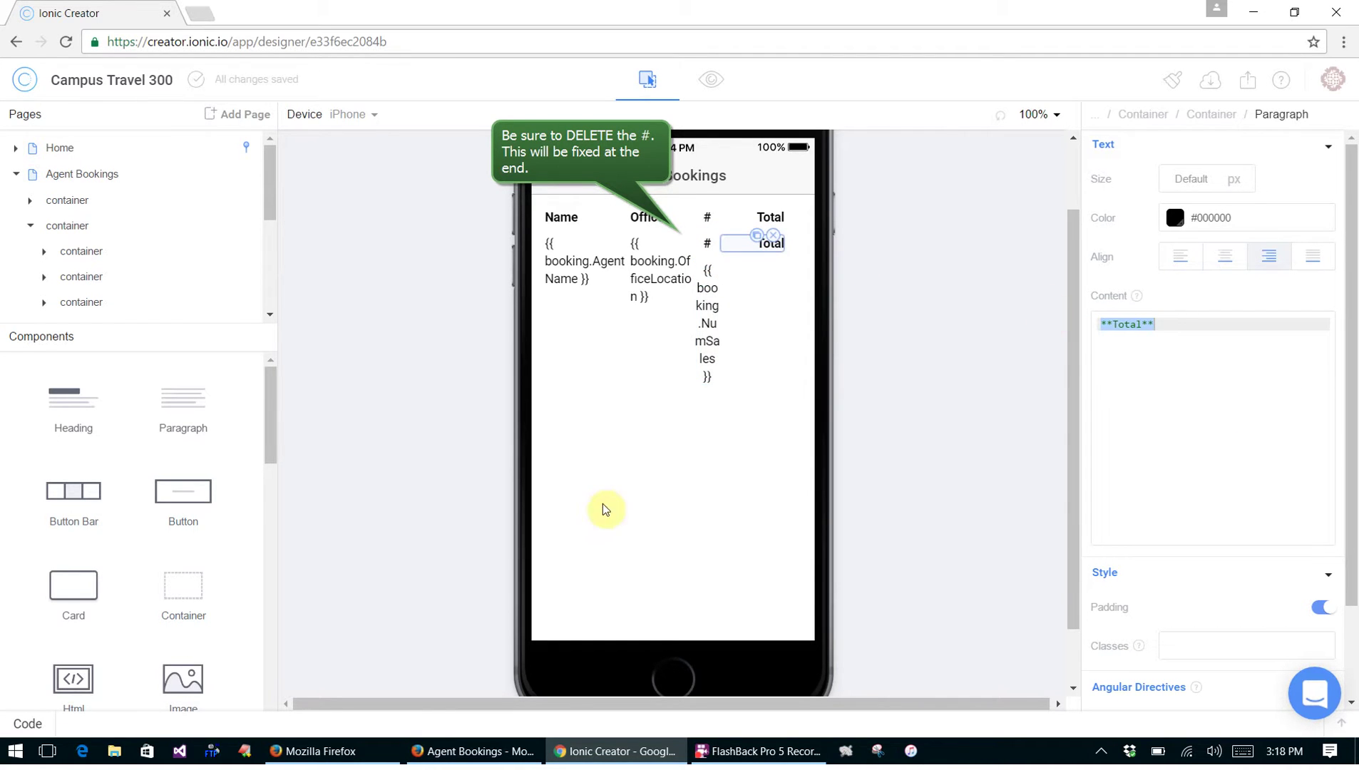
click(314, 750)
click(720, 556)
drag(540, 599, 703, 600)
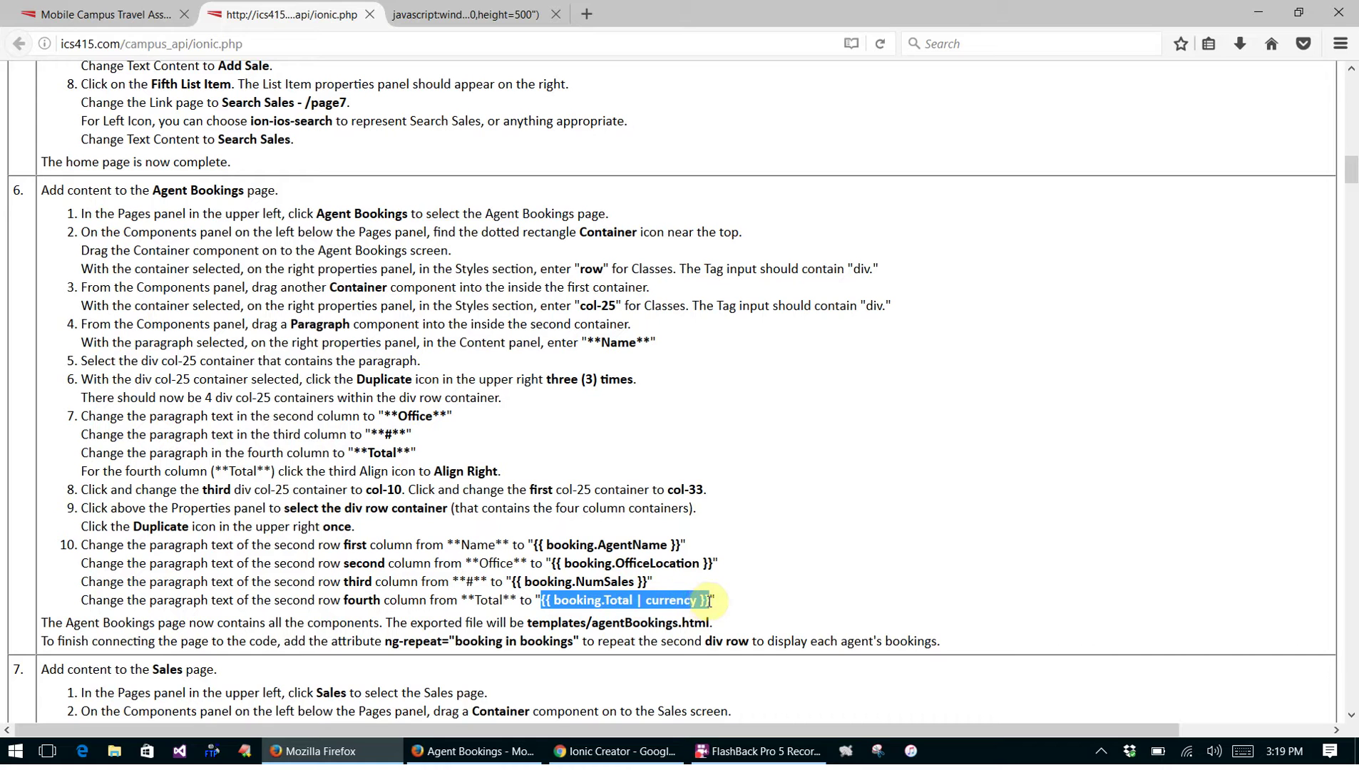
click(617, 751)
drag(1185, 327, 1080, 326)
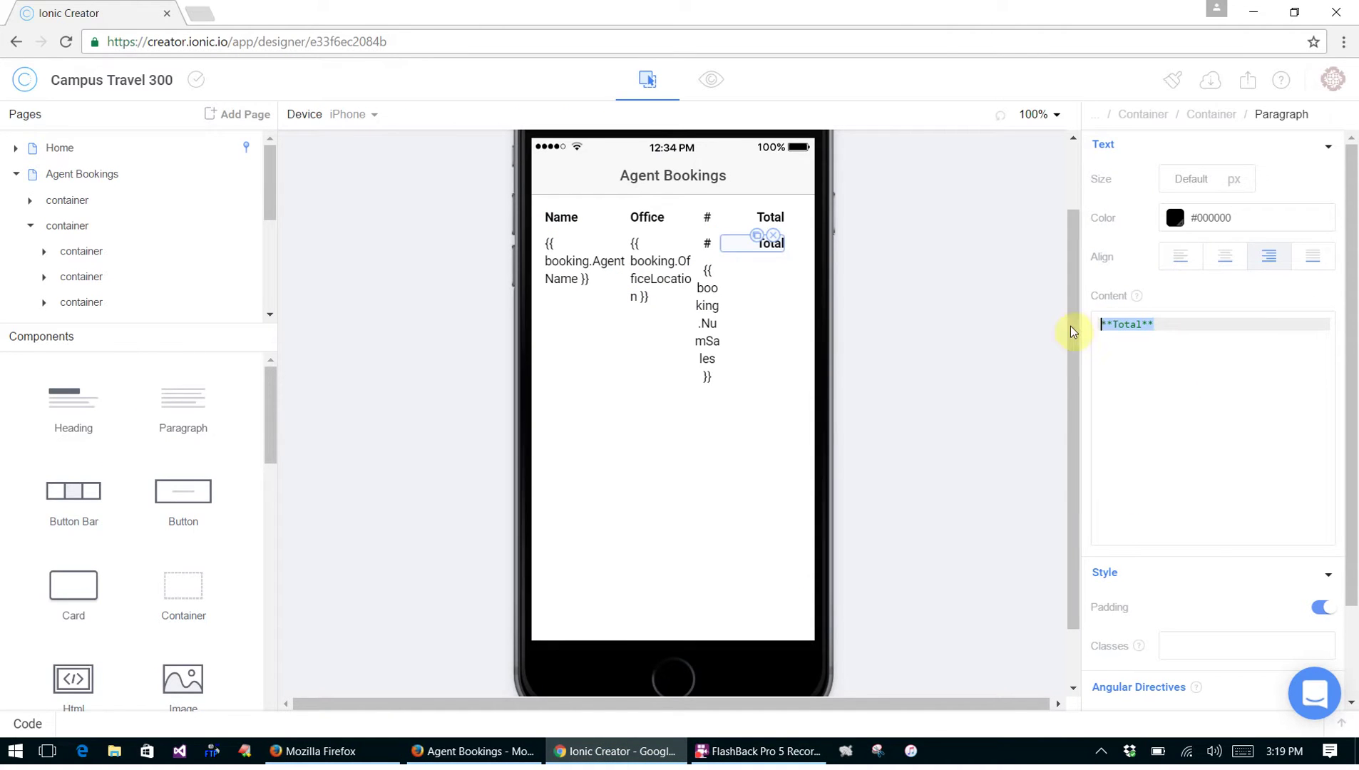
key(ctrl+v)
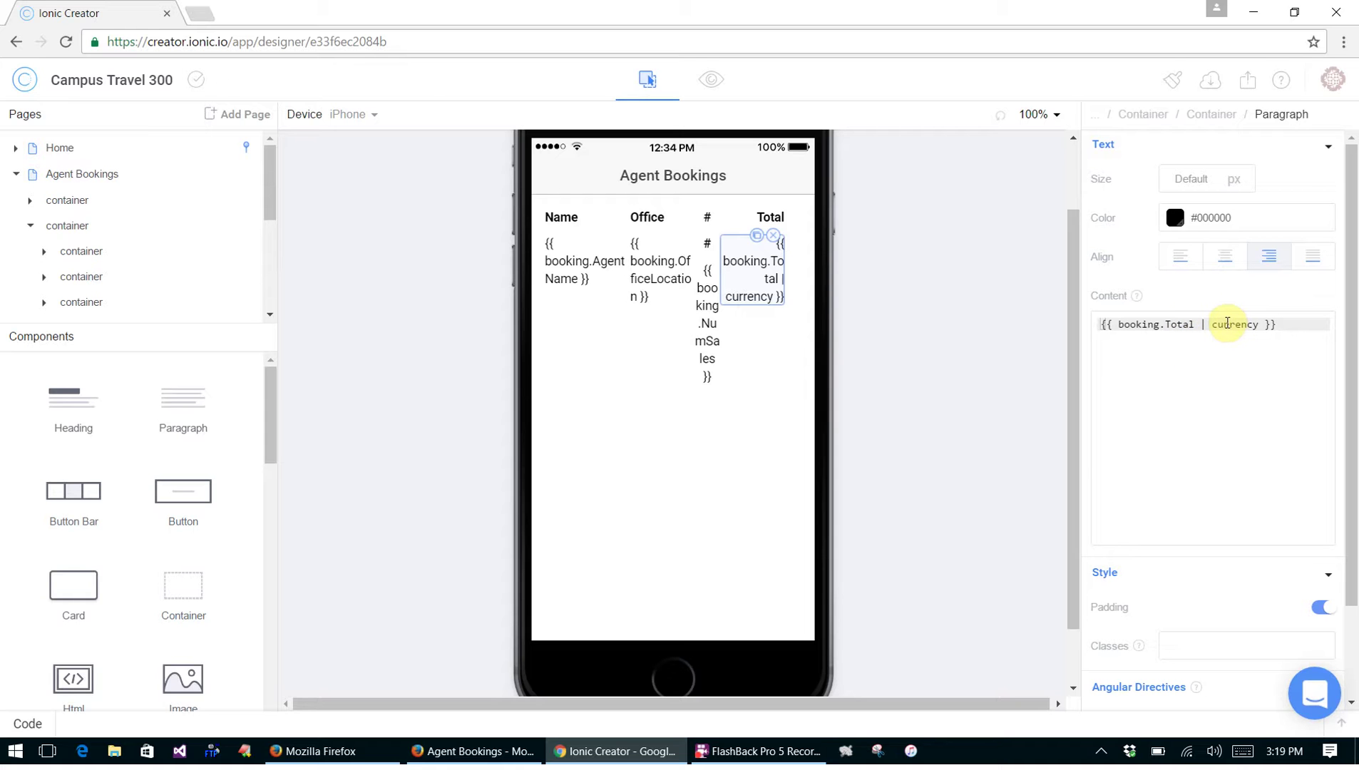
Leave the Agent Bookings row and select the Sales page for editing
click(712, 472)
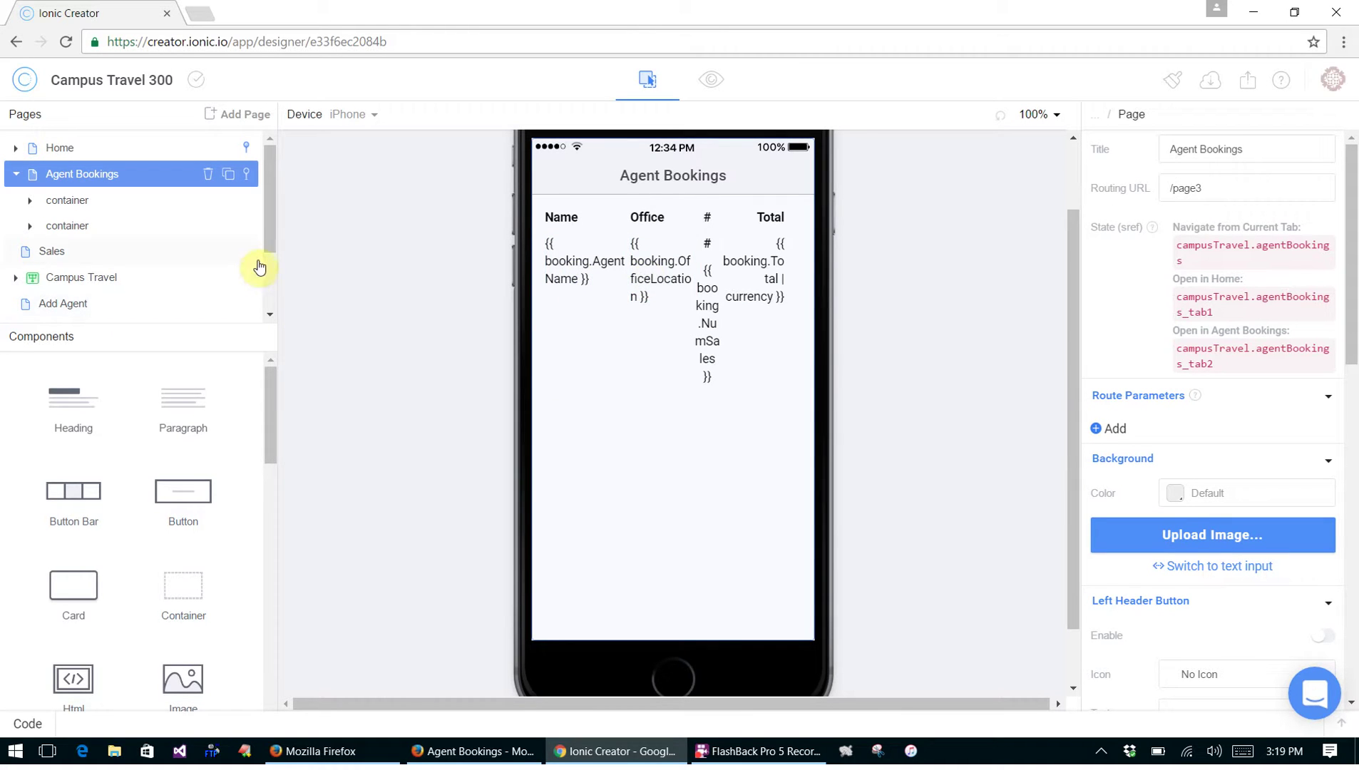
drag(270, 242, 269, 246)
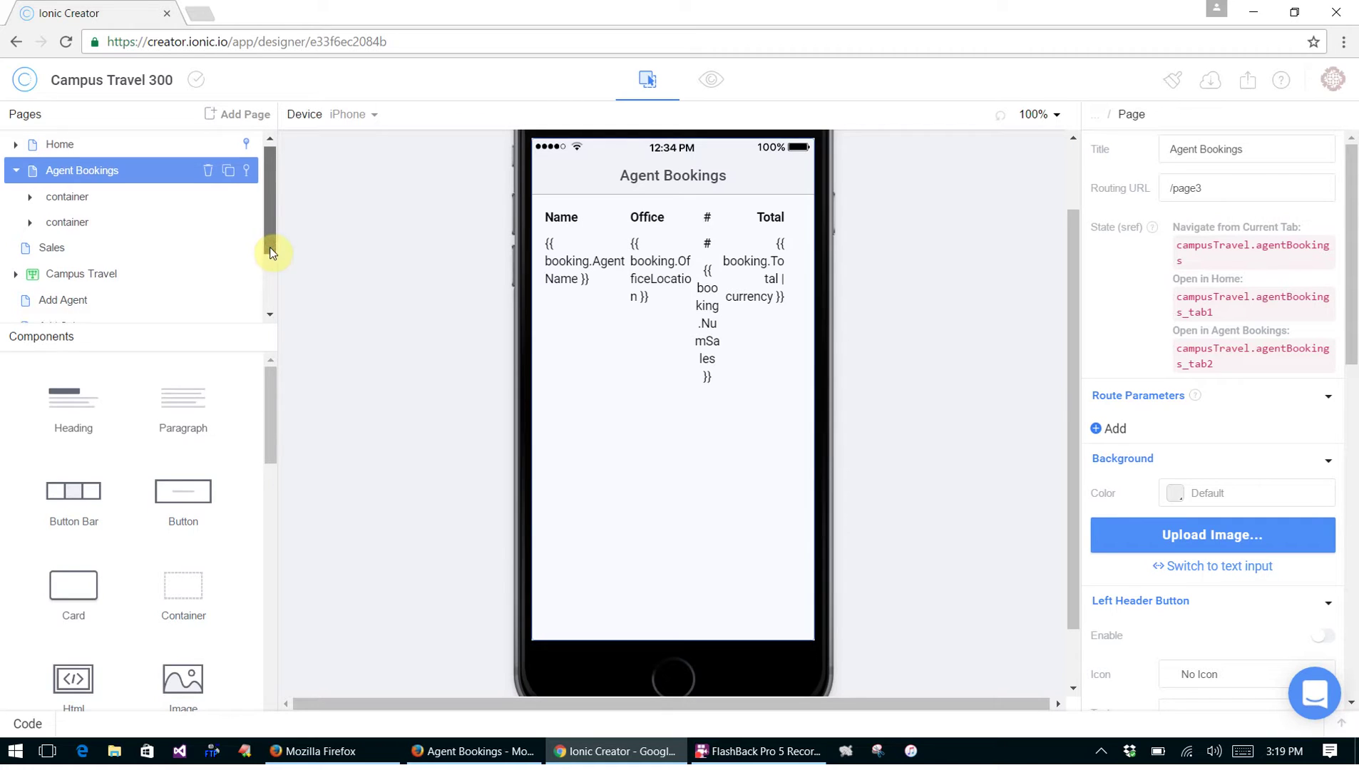
click(56, 243)
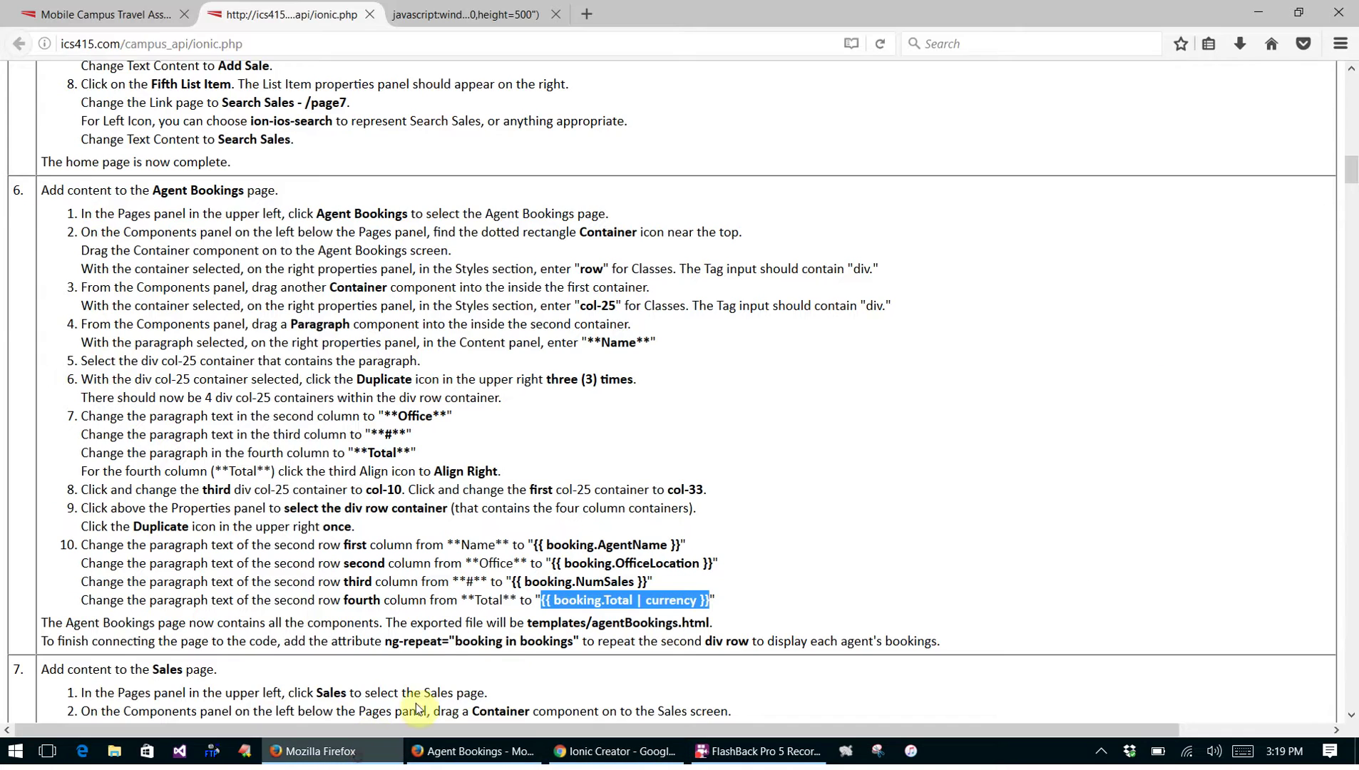
Switch to the sample app window in Firefox and open its Sales page from Home to examine the layout
click(375, 754)
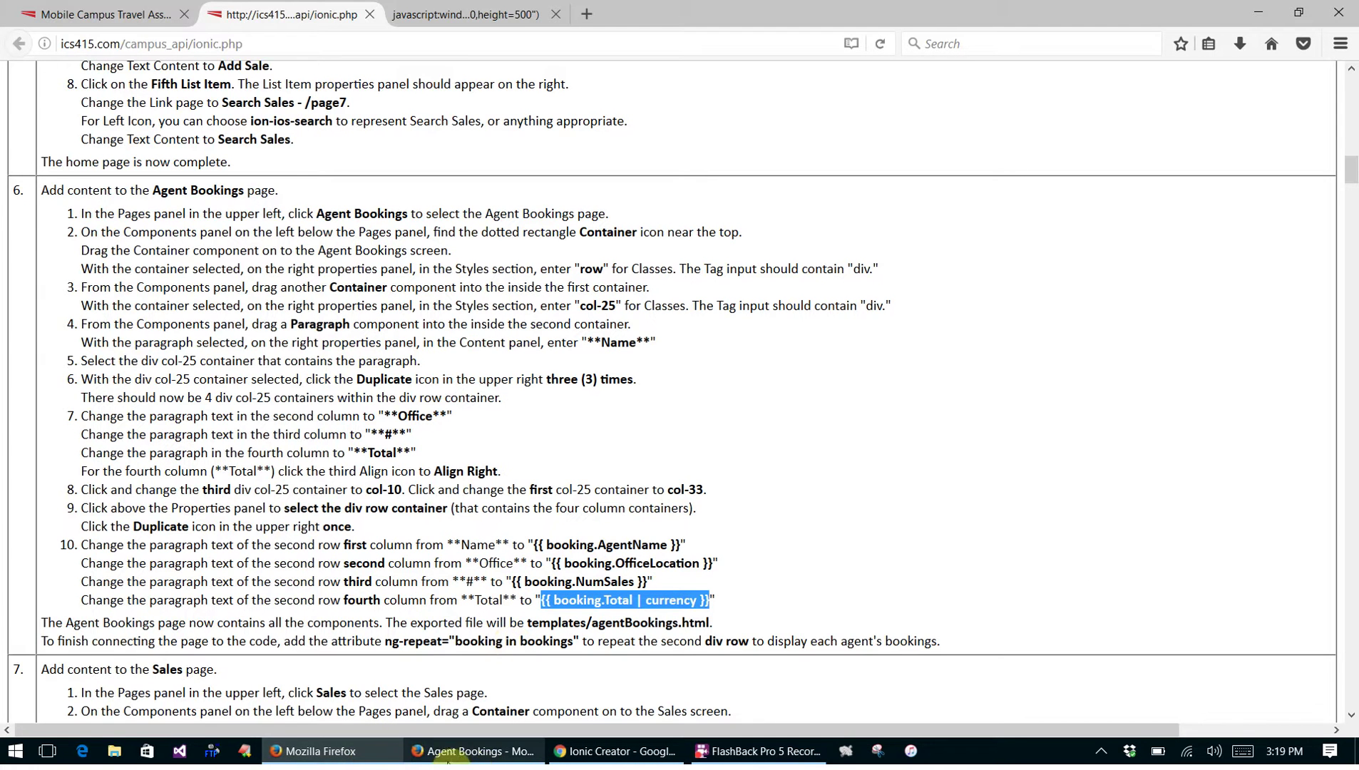
click(460, 752)
click(130, 139)
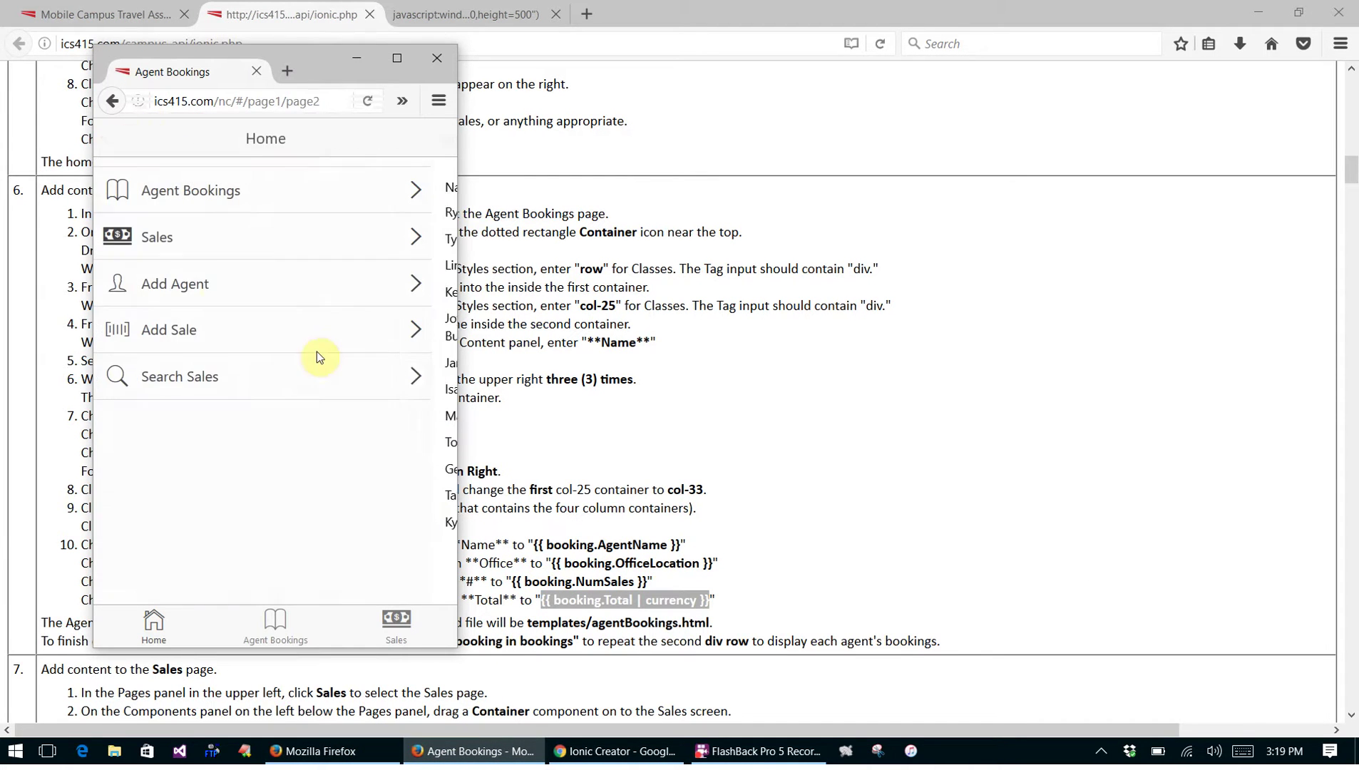
click(174, 235)
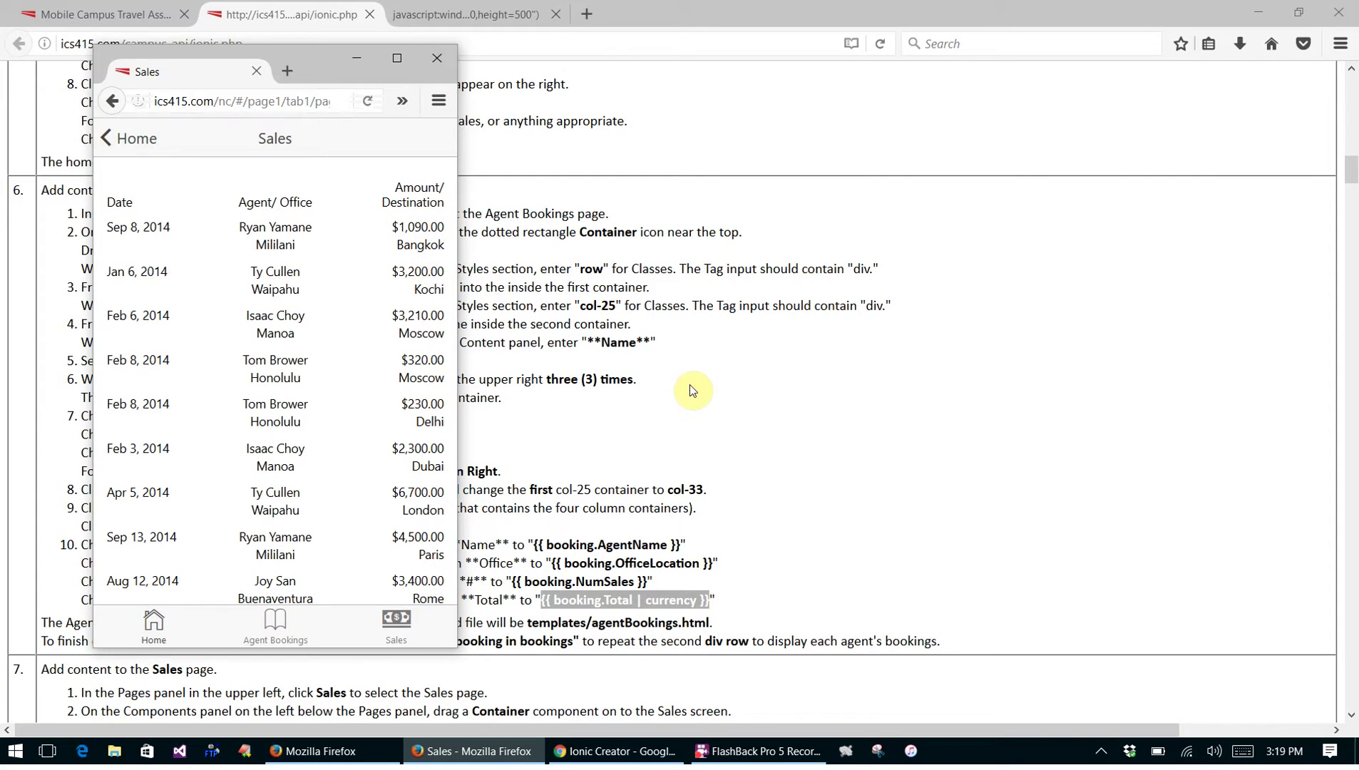
Return to the assignment page in Firefox and read the section 7 instructions for adding content to the Sales page
click(813, 505)
scroll(818, 502, down, 3)
scroll(818, 504, down, 5)
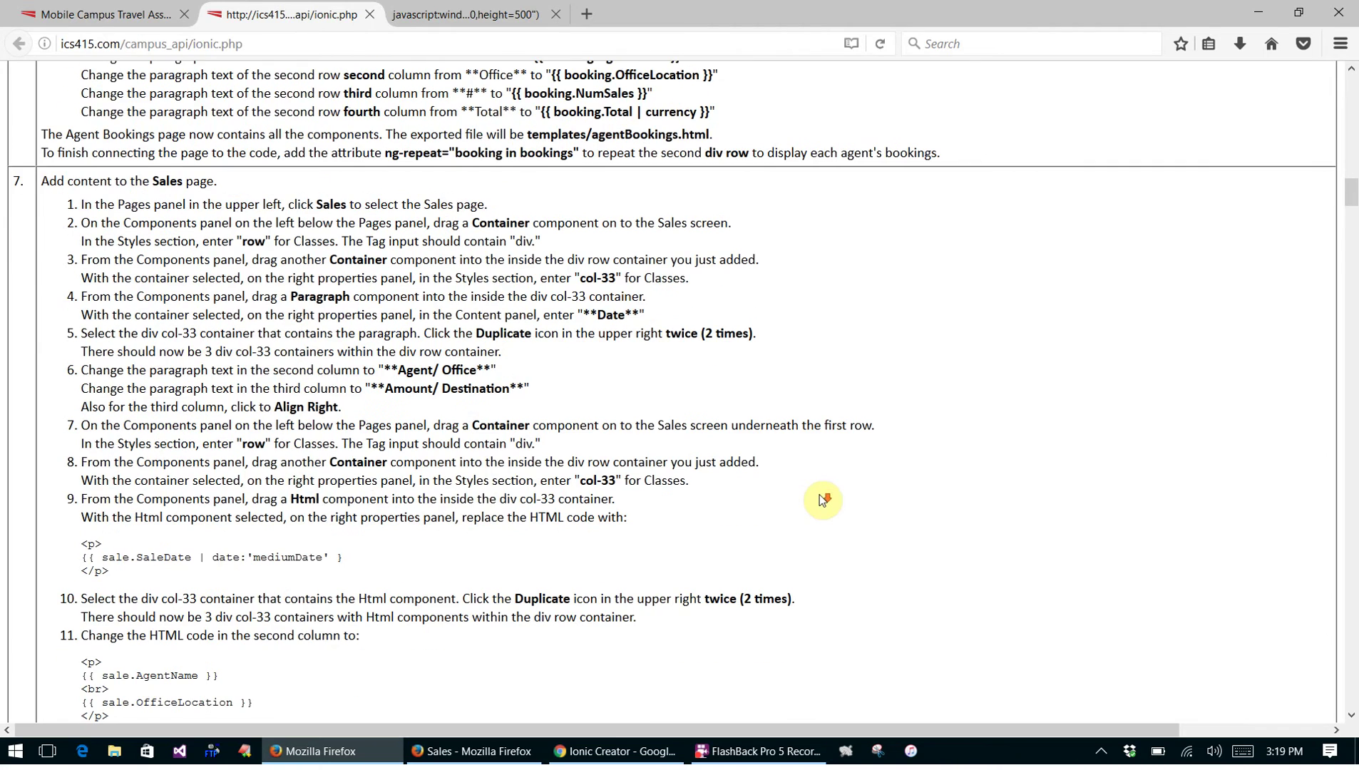
scroll(820, 499, down, 2)
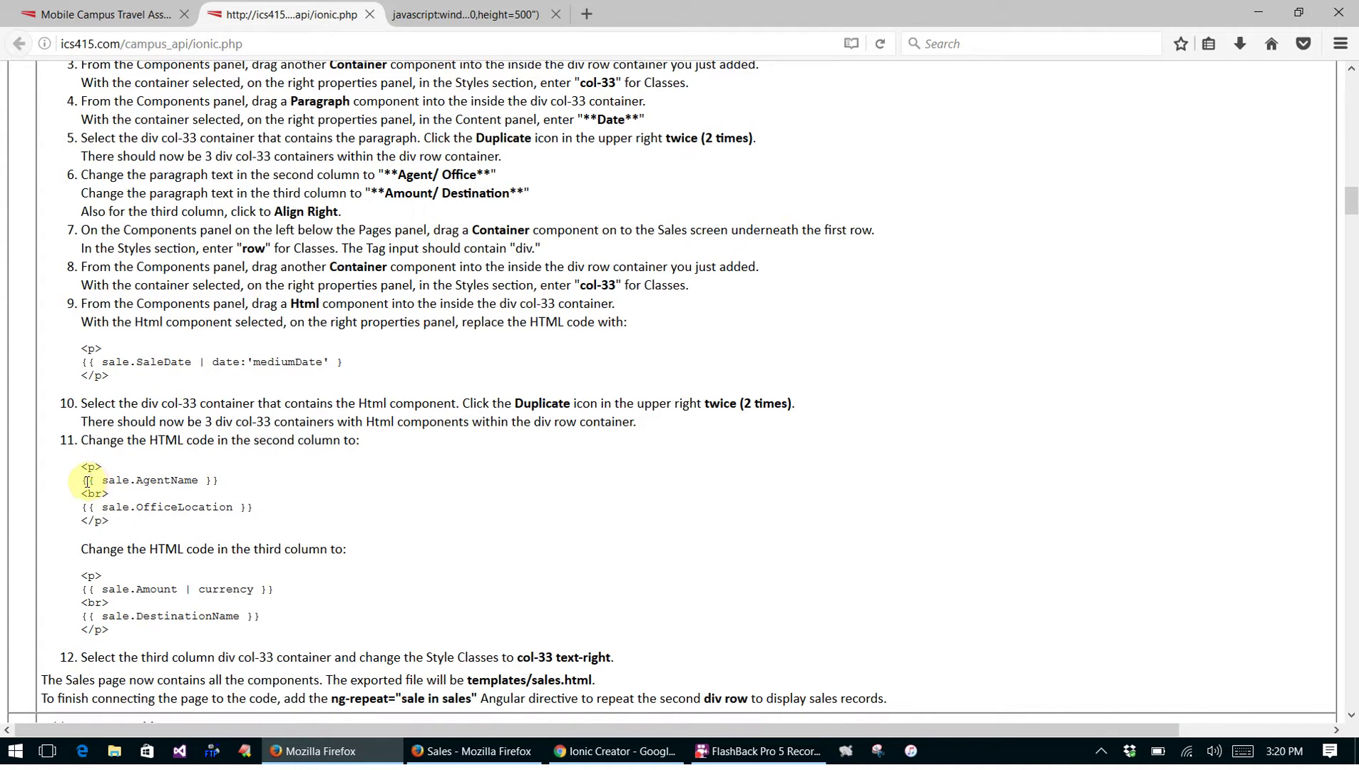
drag(87, 481, 168, 503)
click(166, 503)
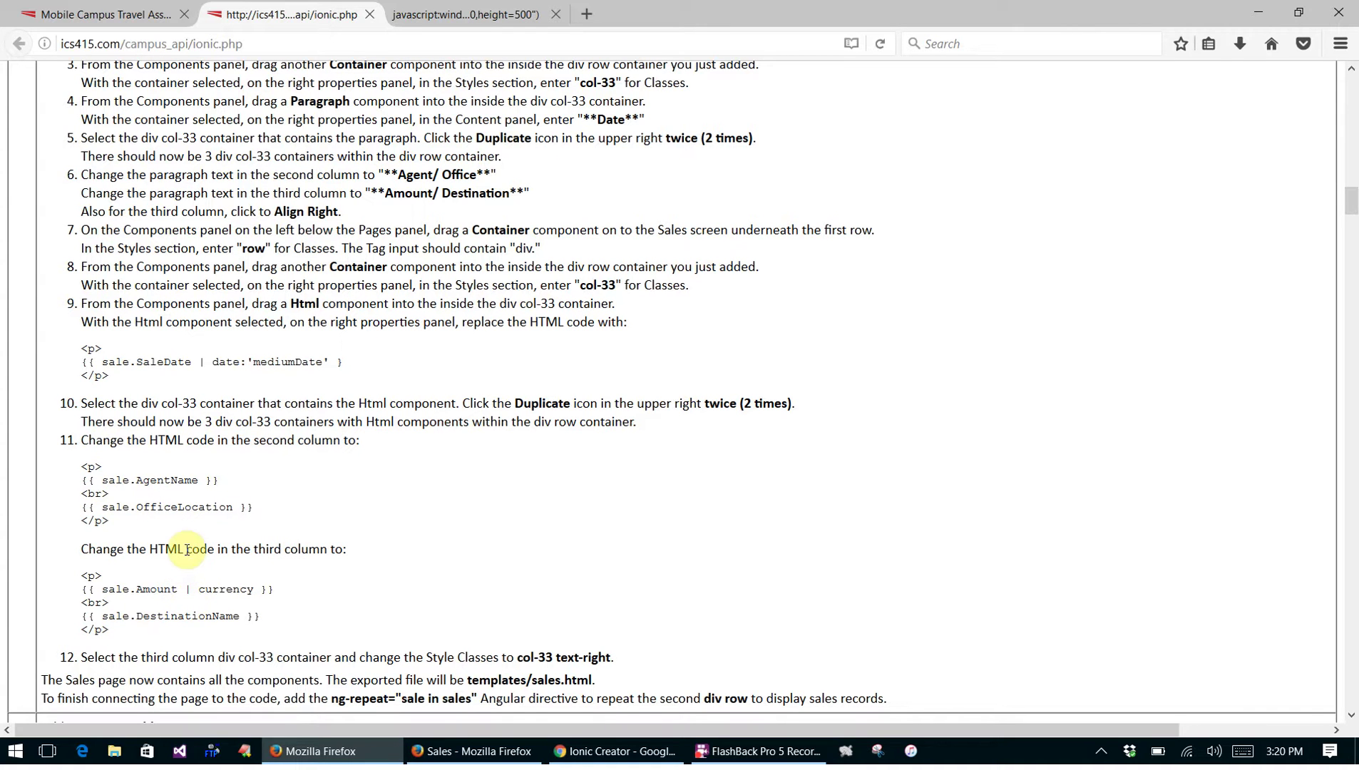
scroll(616, 421, up, 1)
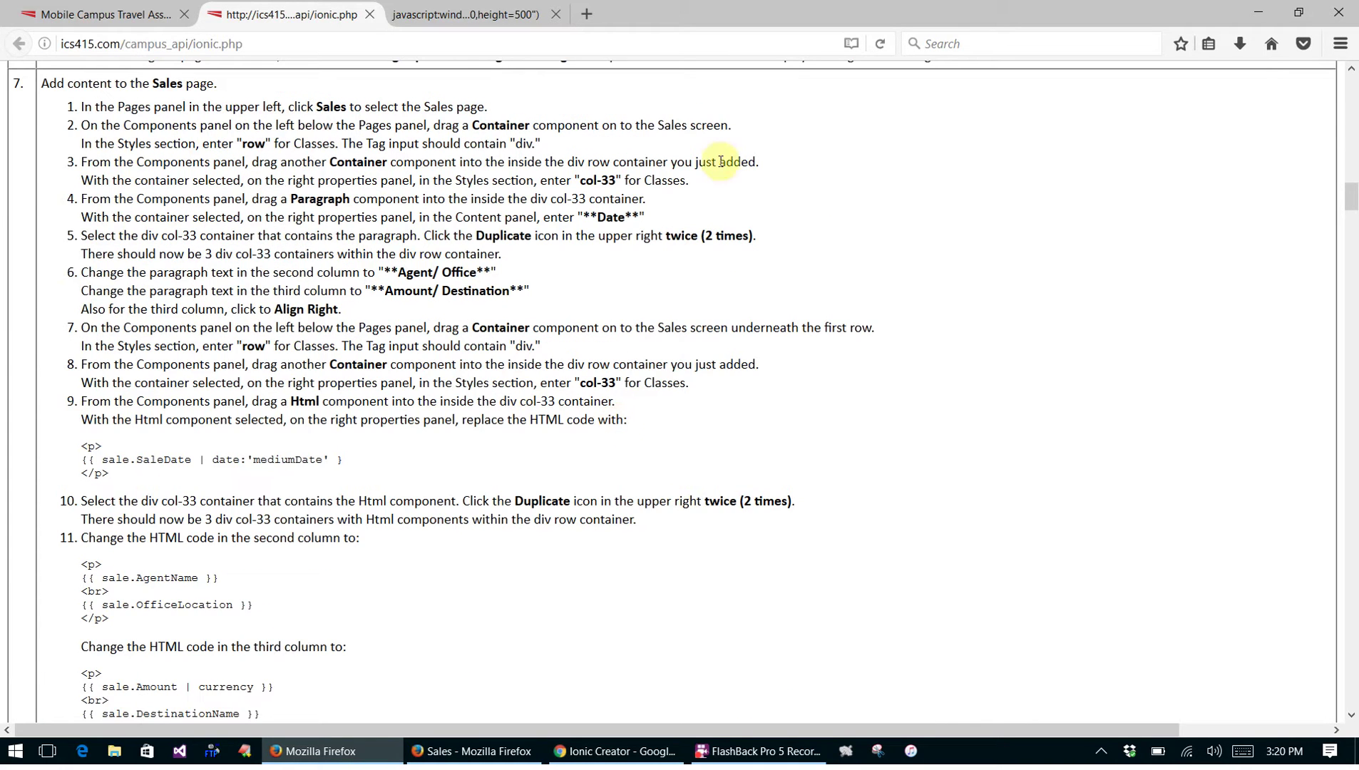
Switch to Ionic Creator in Chrome and add a Container to the Sales page with the class row
click(610, 750)
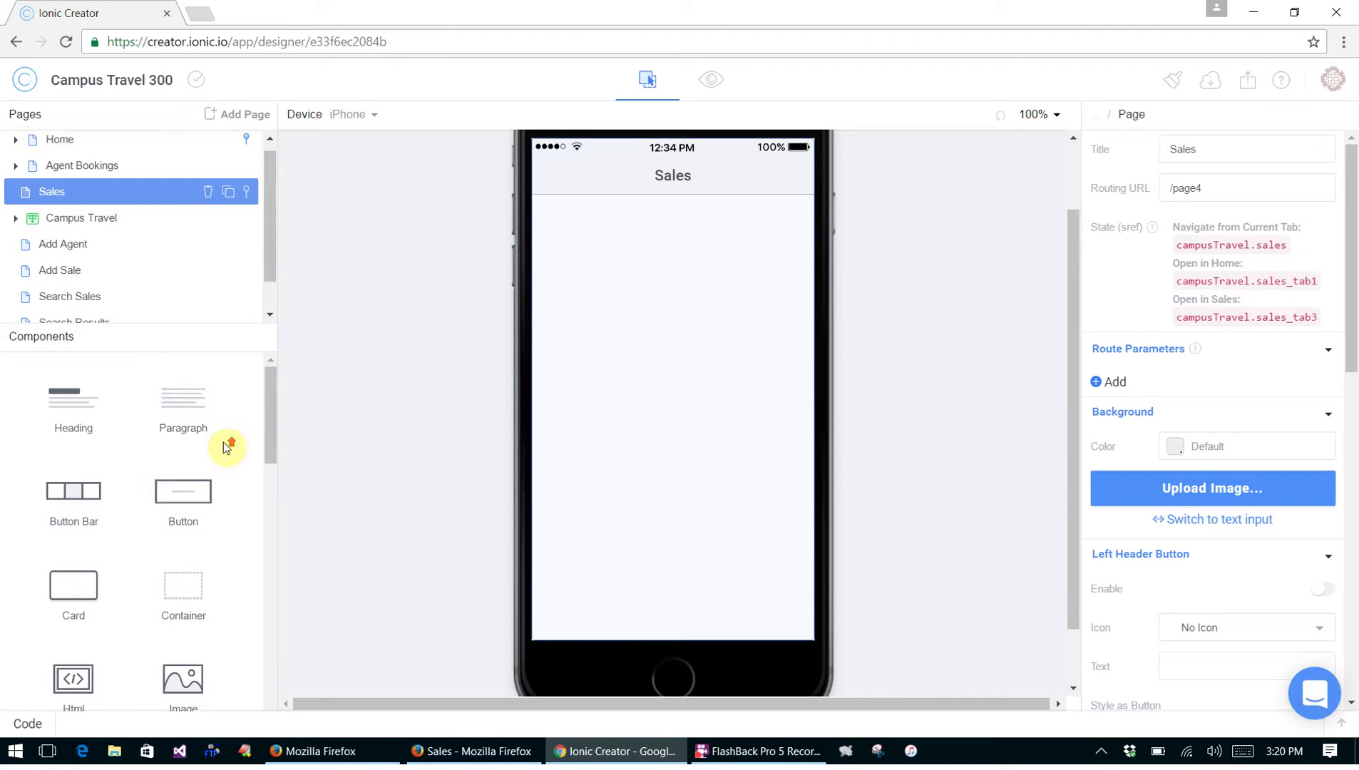
drag(170, 593, 620, 275)
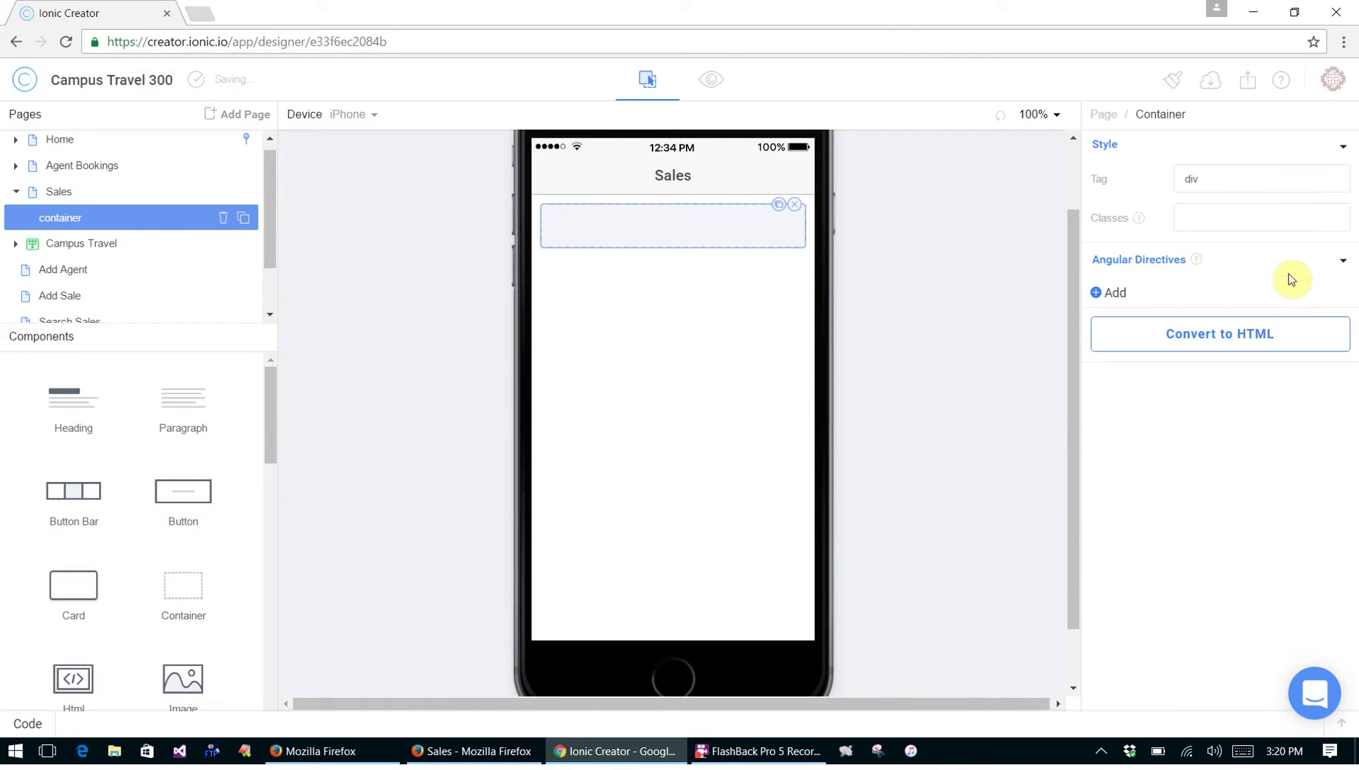
click(1223, 226)
text(row)
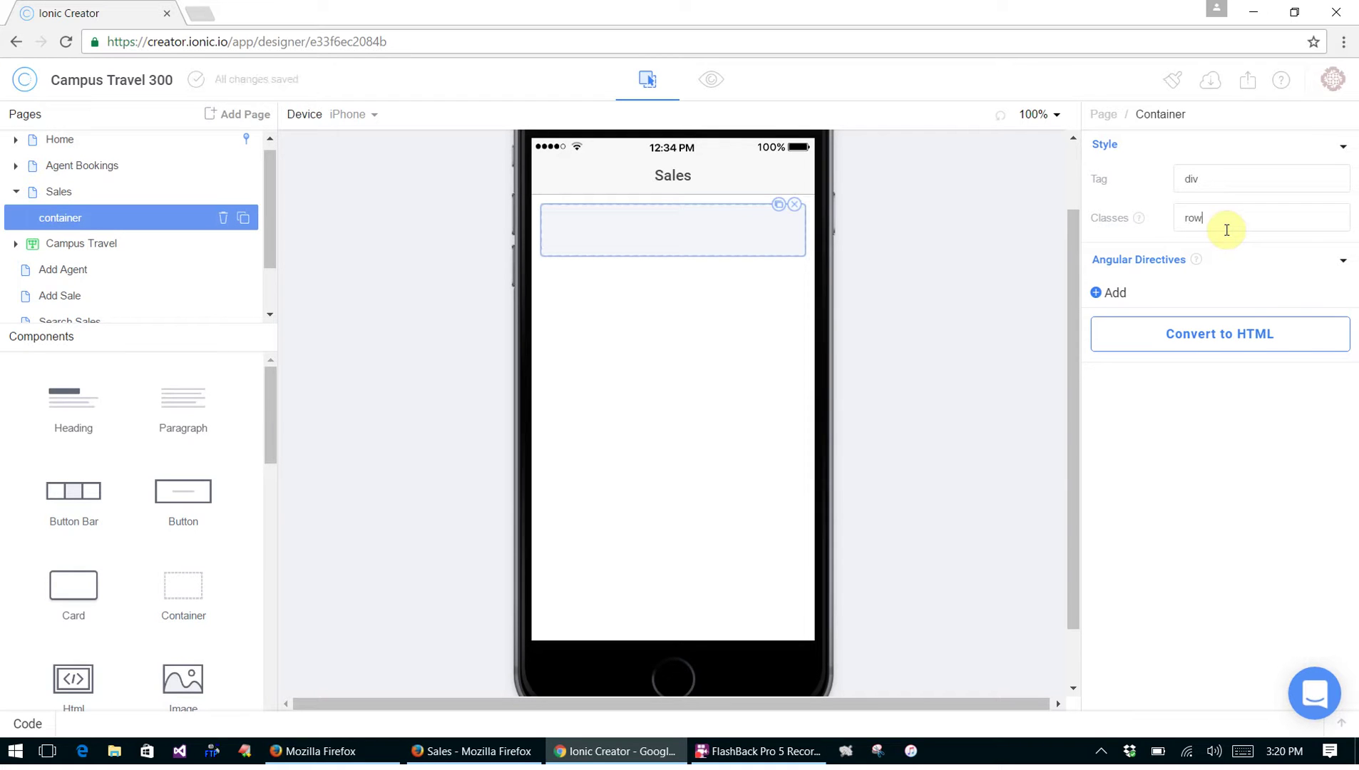
Nest a second Container inside the Sales page's row container and set its class to col-33
drag(188, 594, 587, 229)
click(1207, 218)
text(col)
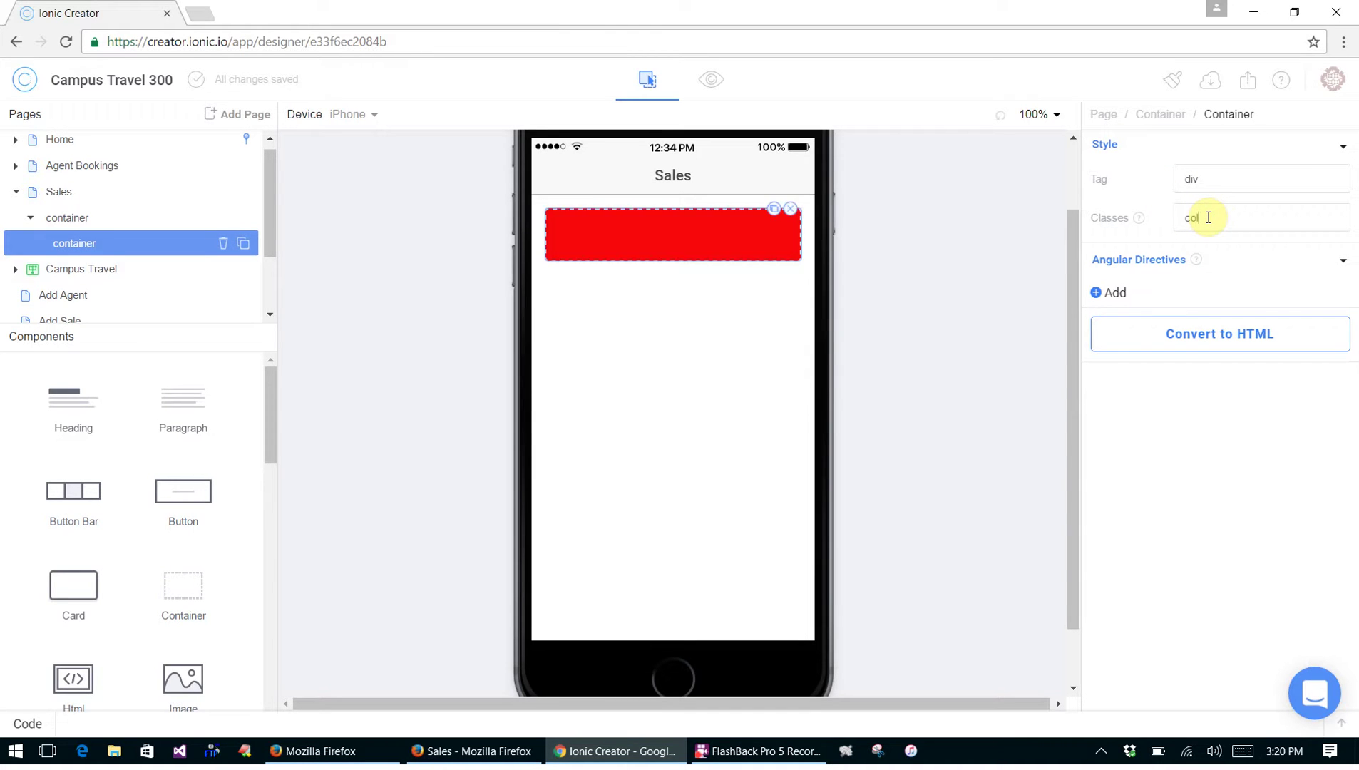
text(-33)
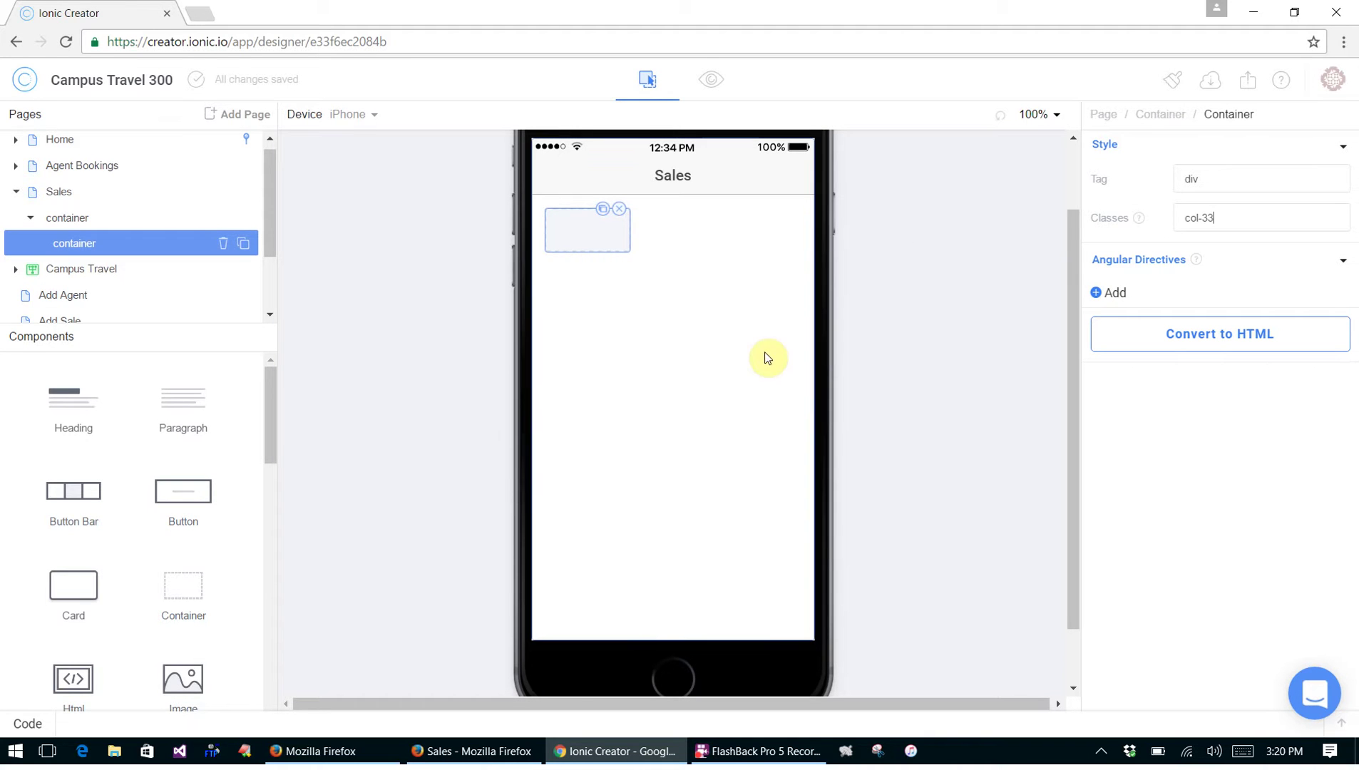
Add a Paragraph inside the col-33 container and replace its content with **Date**
drag(183, 399, 586, 227)
click(1291, 327)
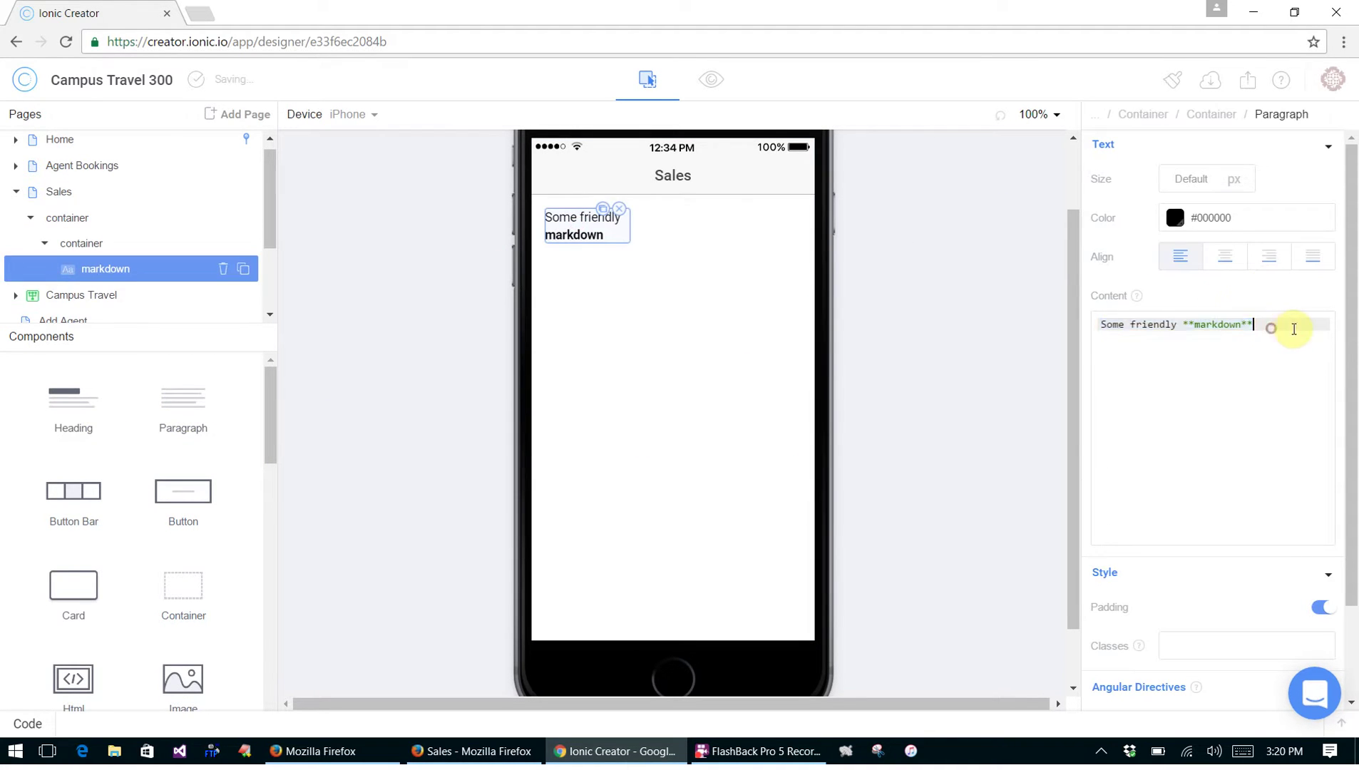
triple_click(1164, 333)
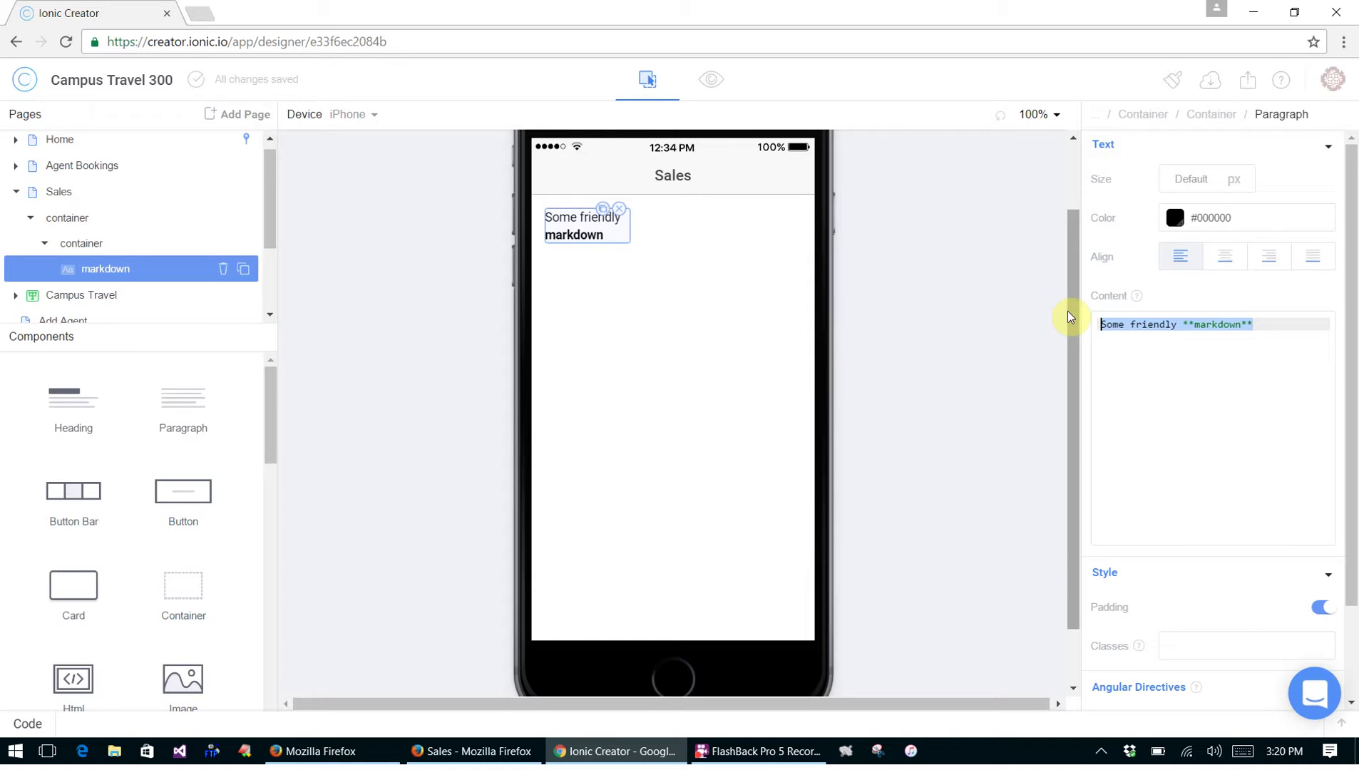
text(**D)
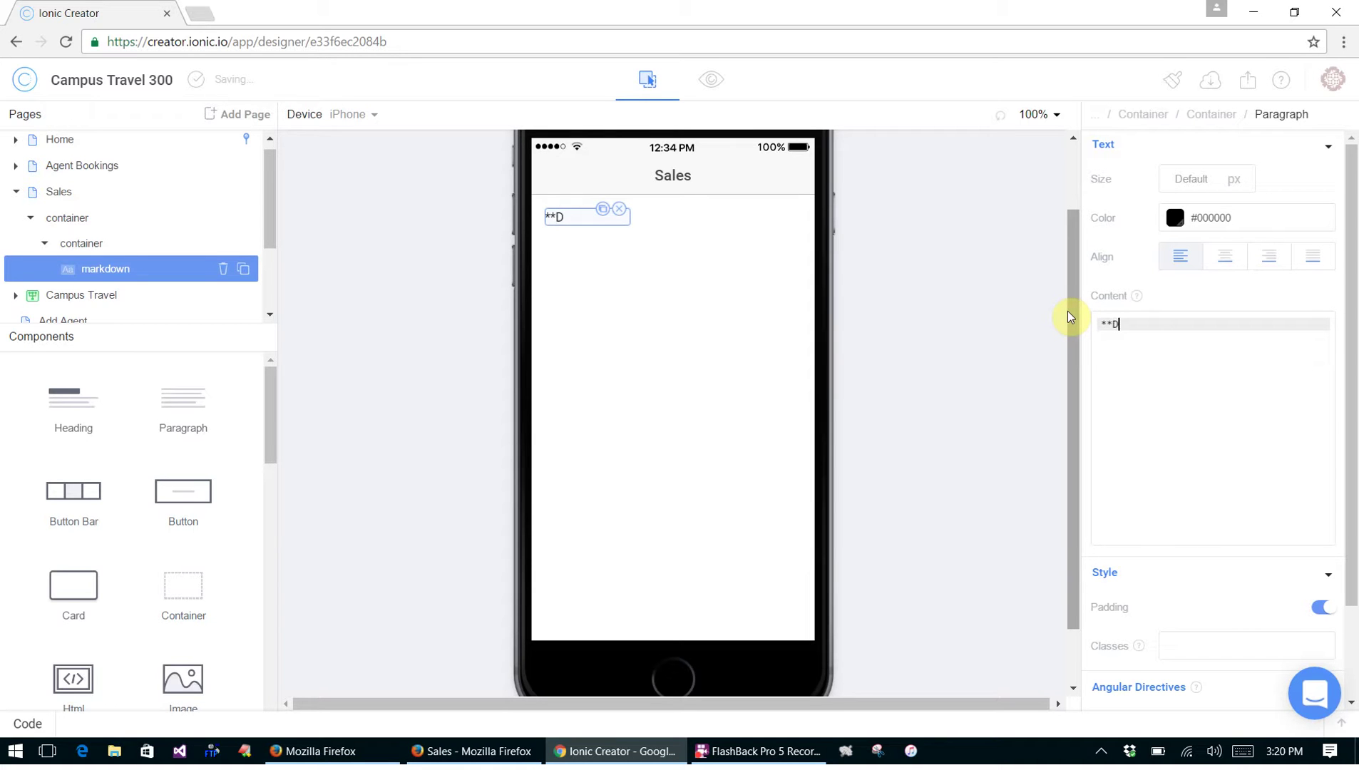
text(ate**)
click(605, 210)
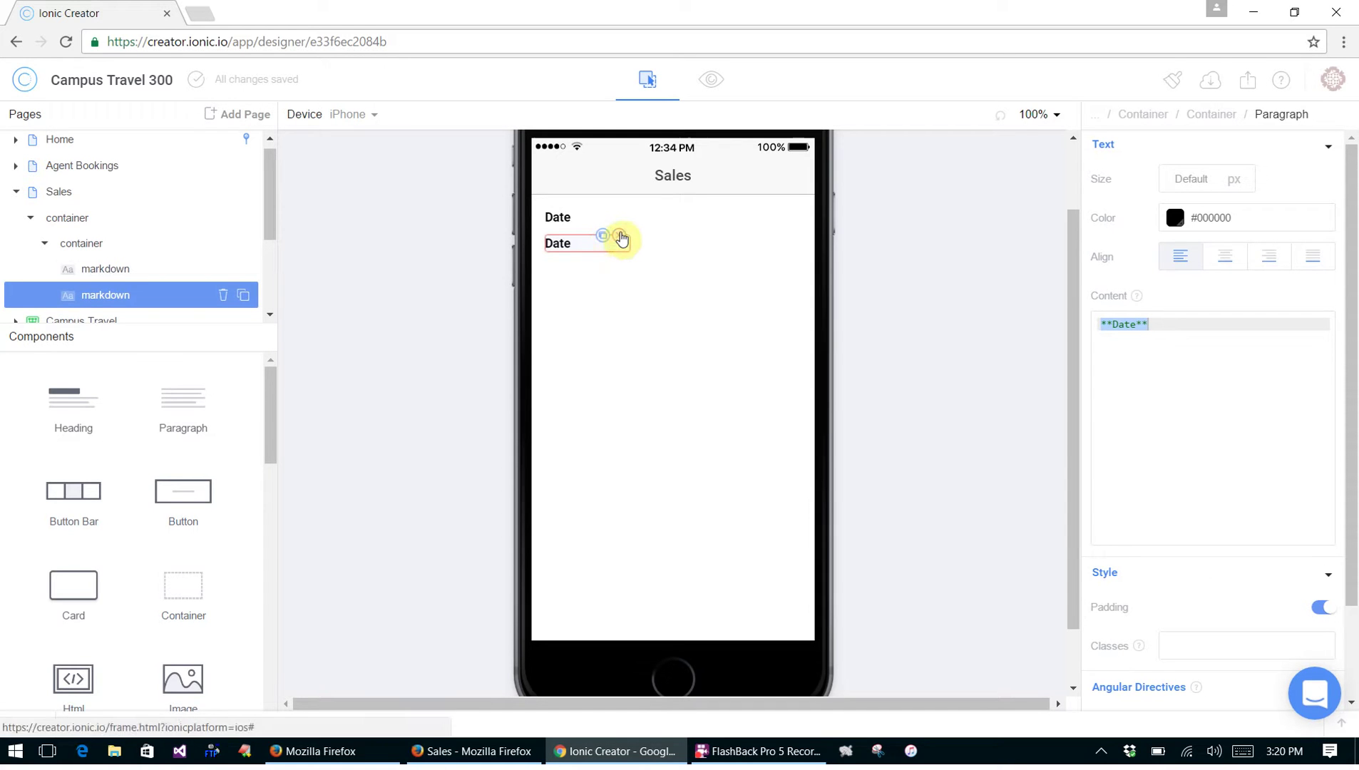
click(620, 236)
click(581, 221)
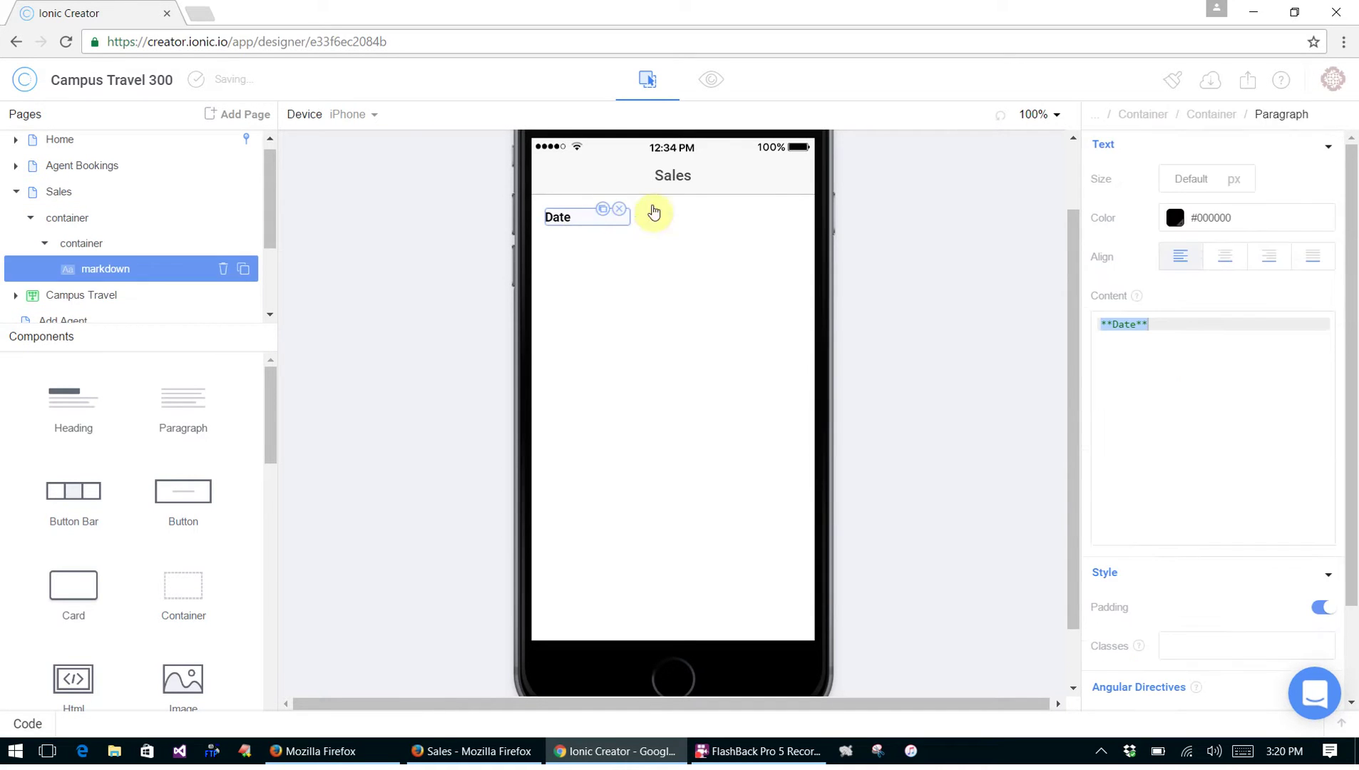
Select the col-33 container that holds the Date paragraph and duplicate it twice to make three columns
click(1193, 113)
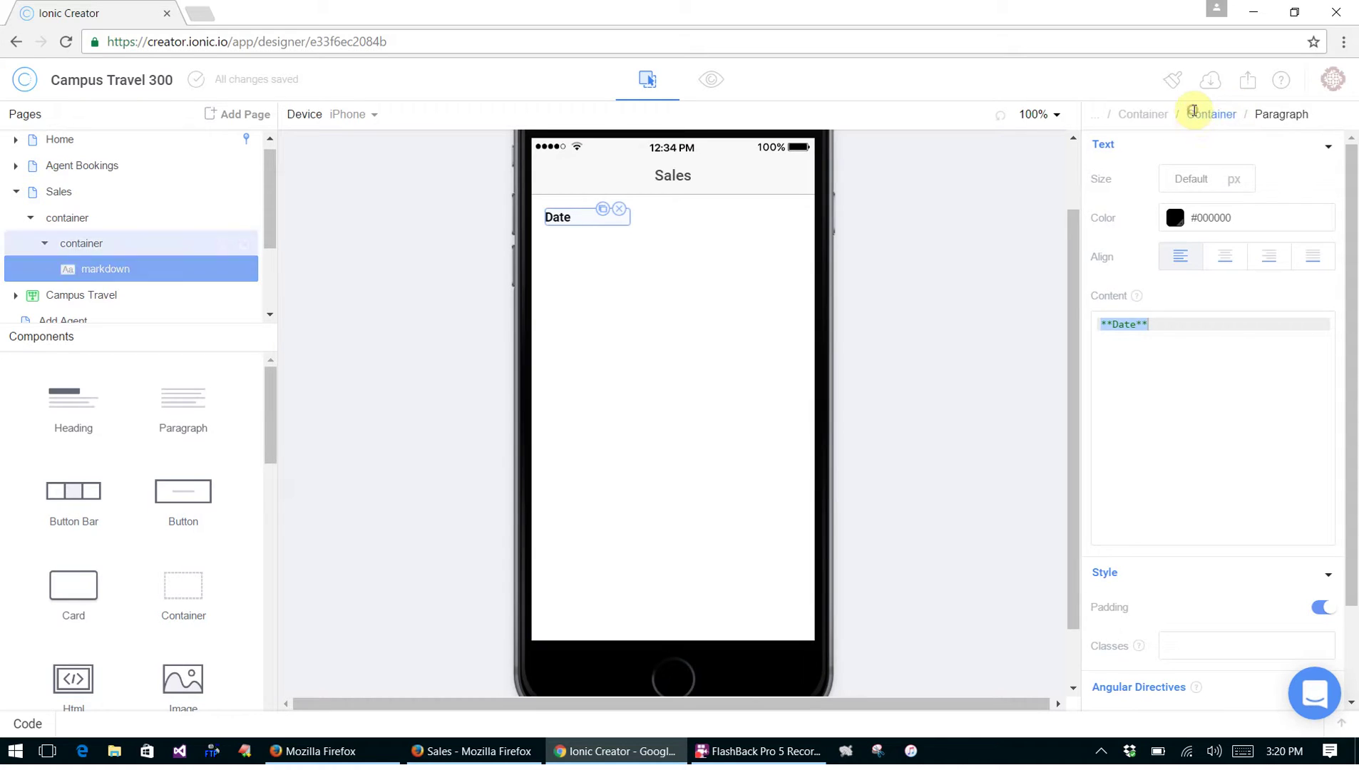
click(1223, 221)
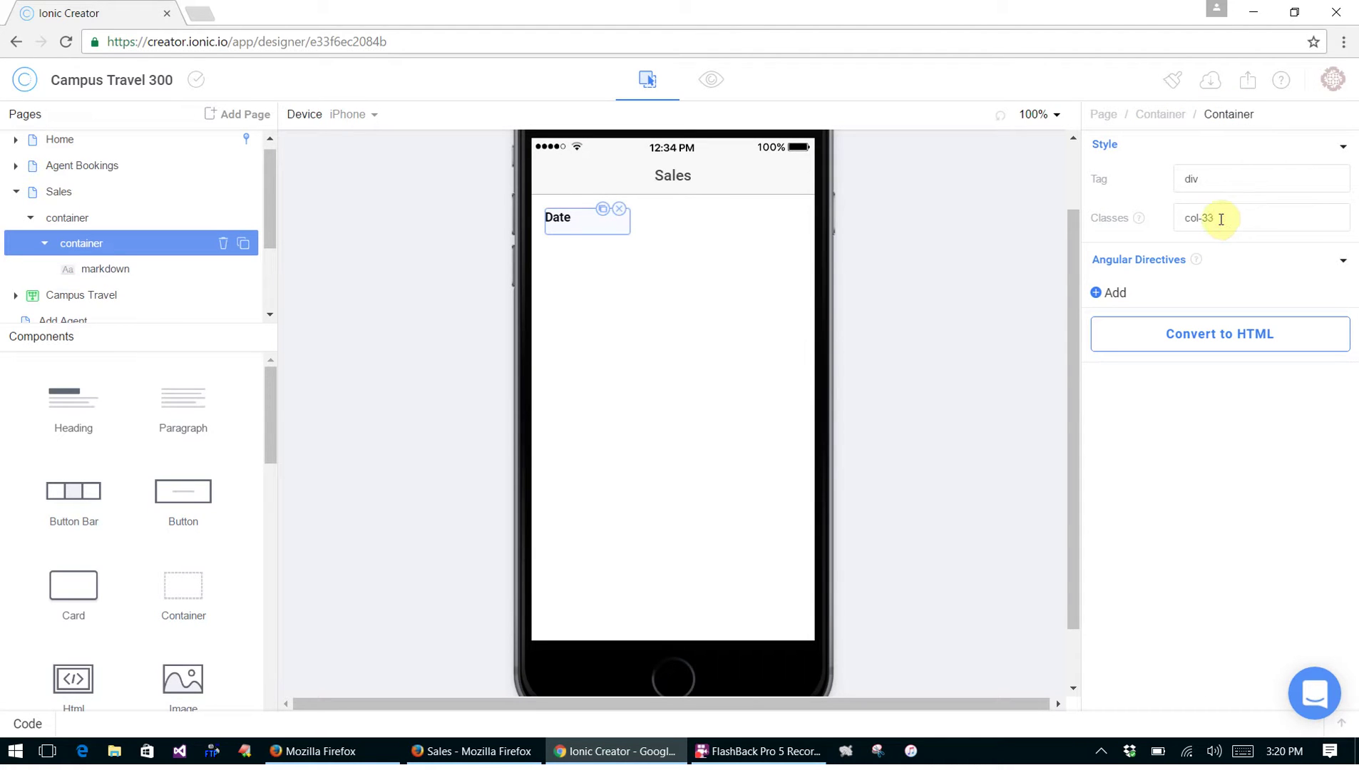
click(603, 211)
click(689, 210)
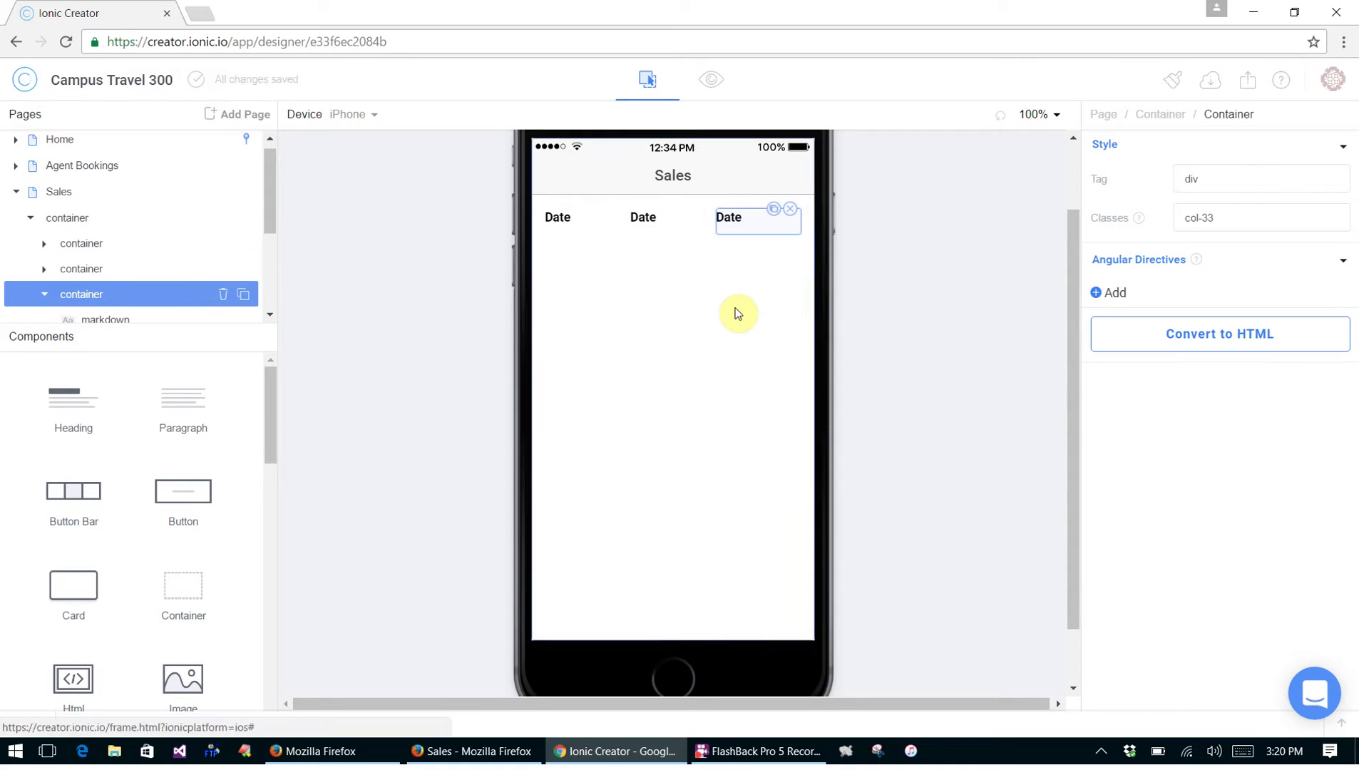
Replace the second column's paragraph content with **Agent/ Office**
click(688, 219)
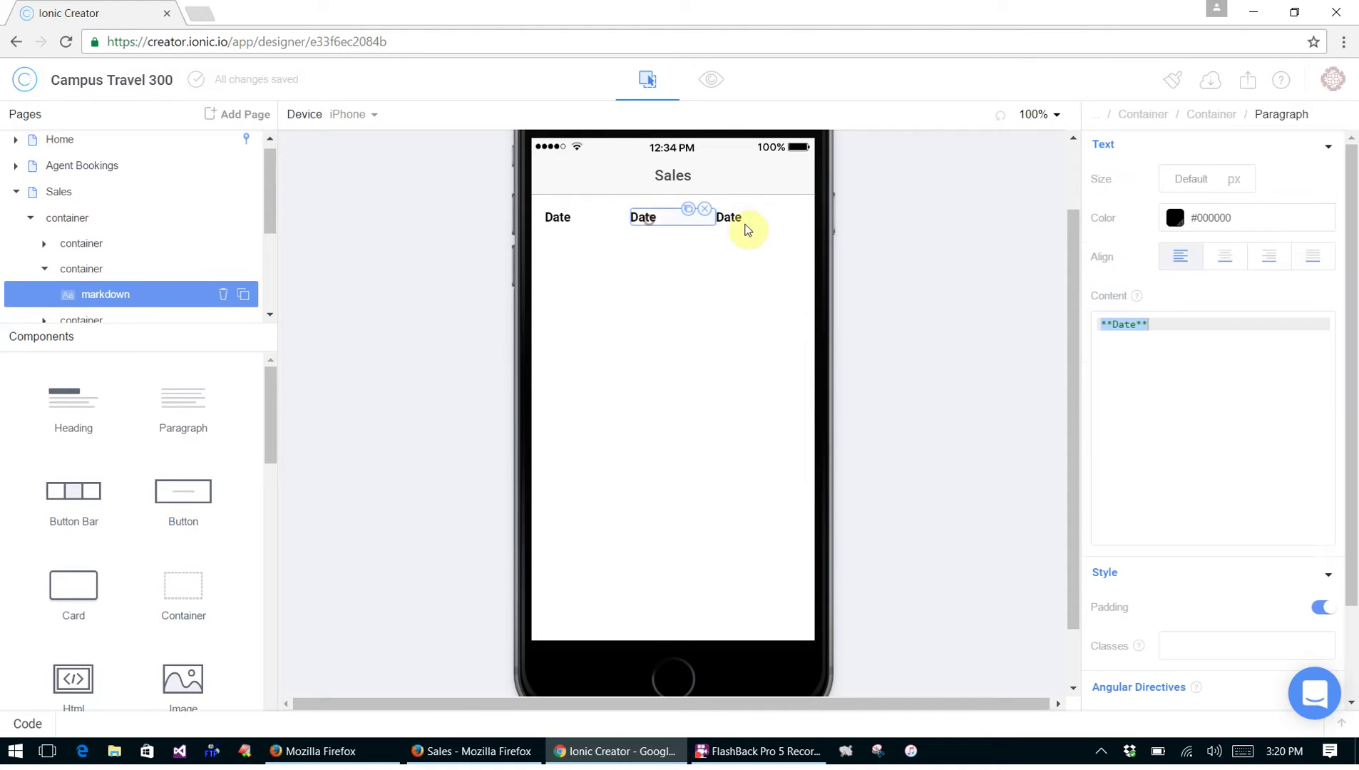
click(1214, 330)
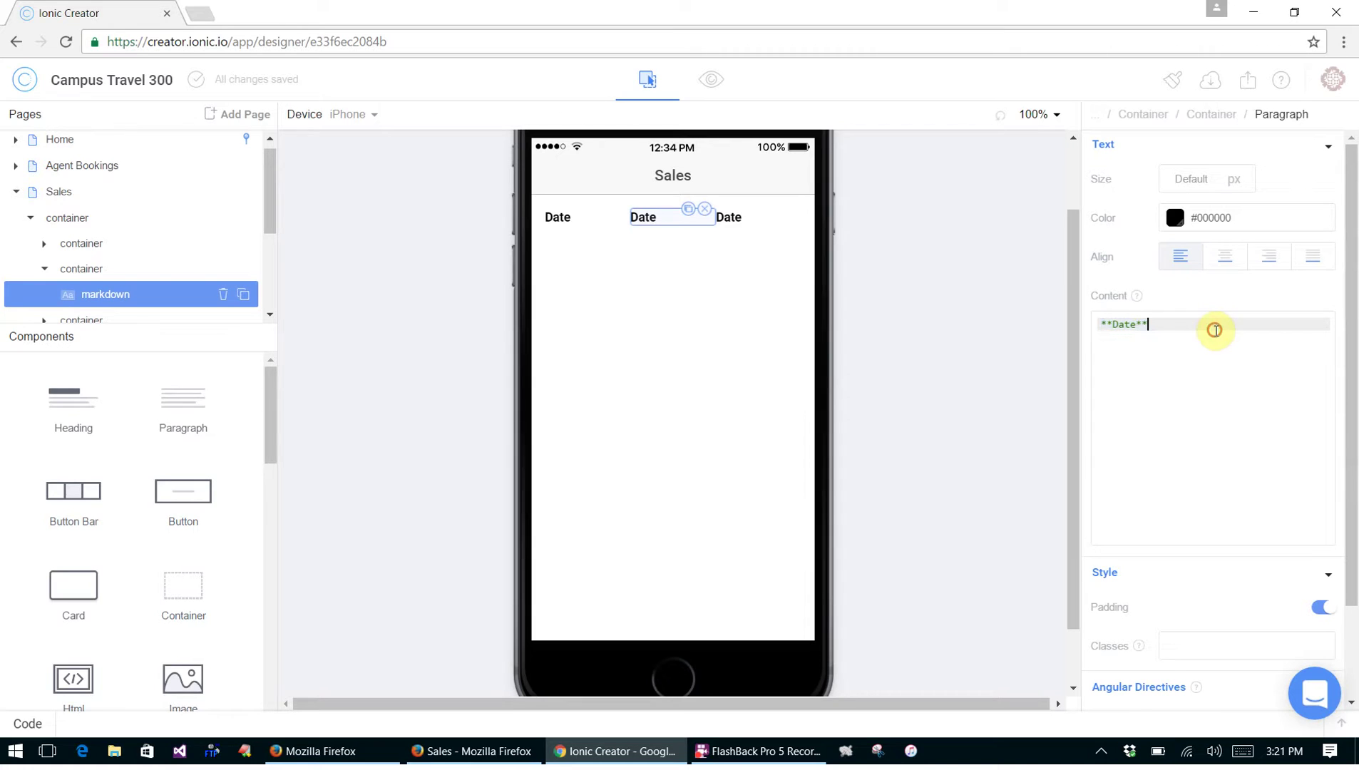
drag(1215, 330, 1087, 323)
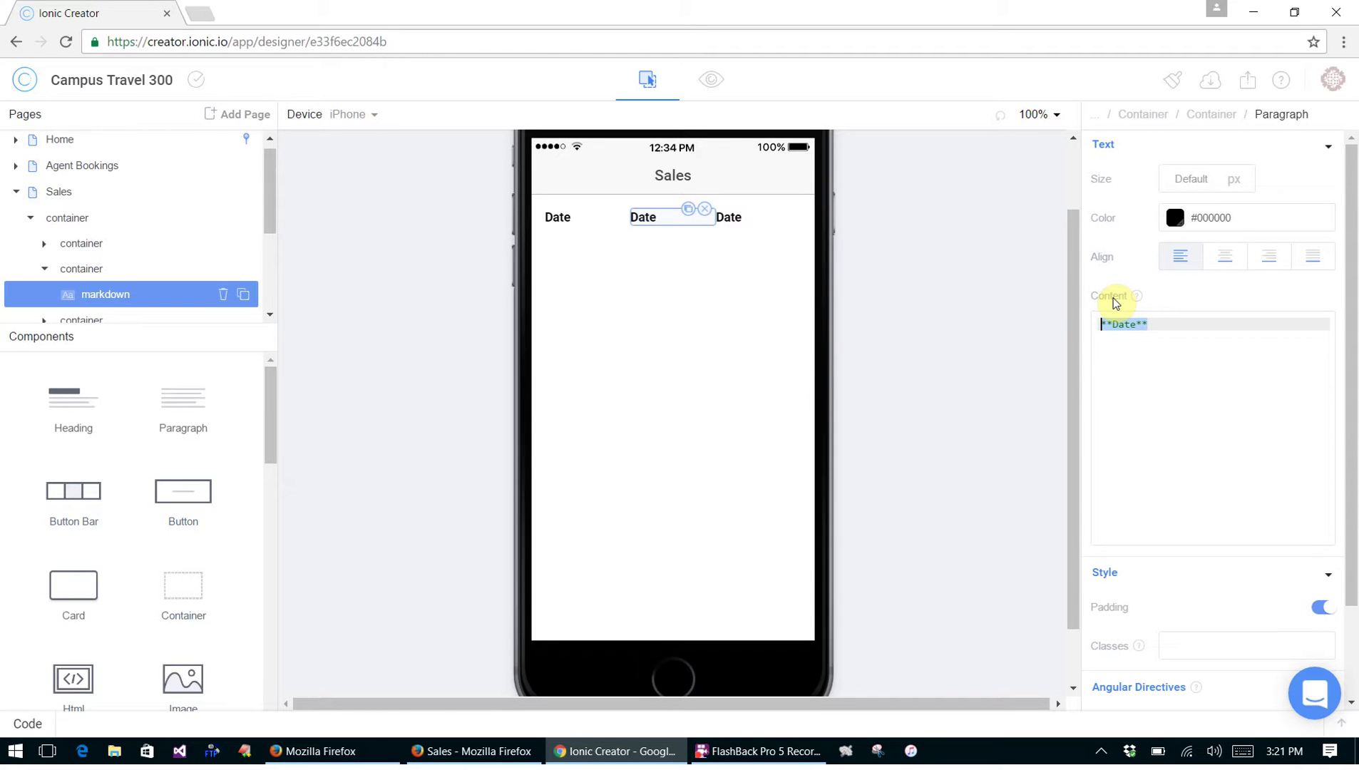
text(Agent/ Office)
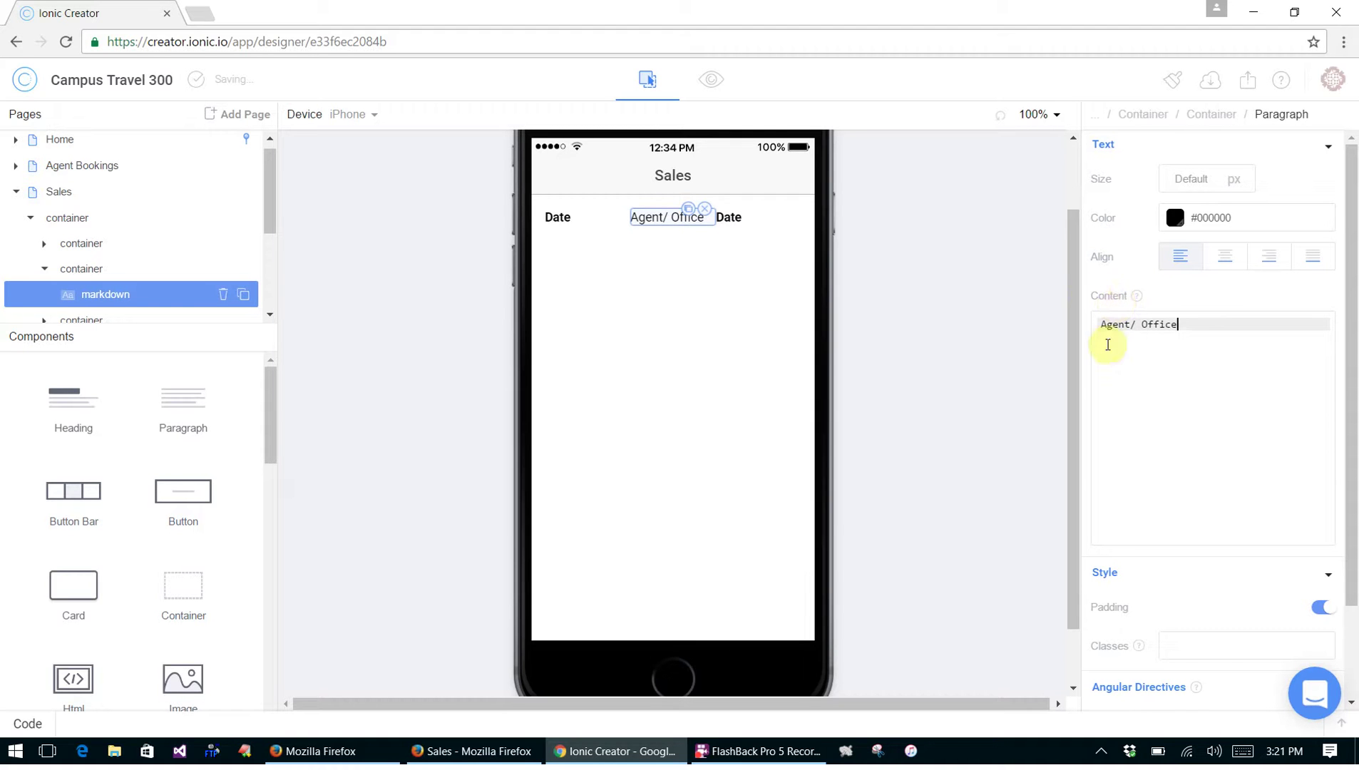
click(1100, 324)
text(**)
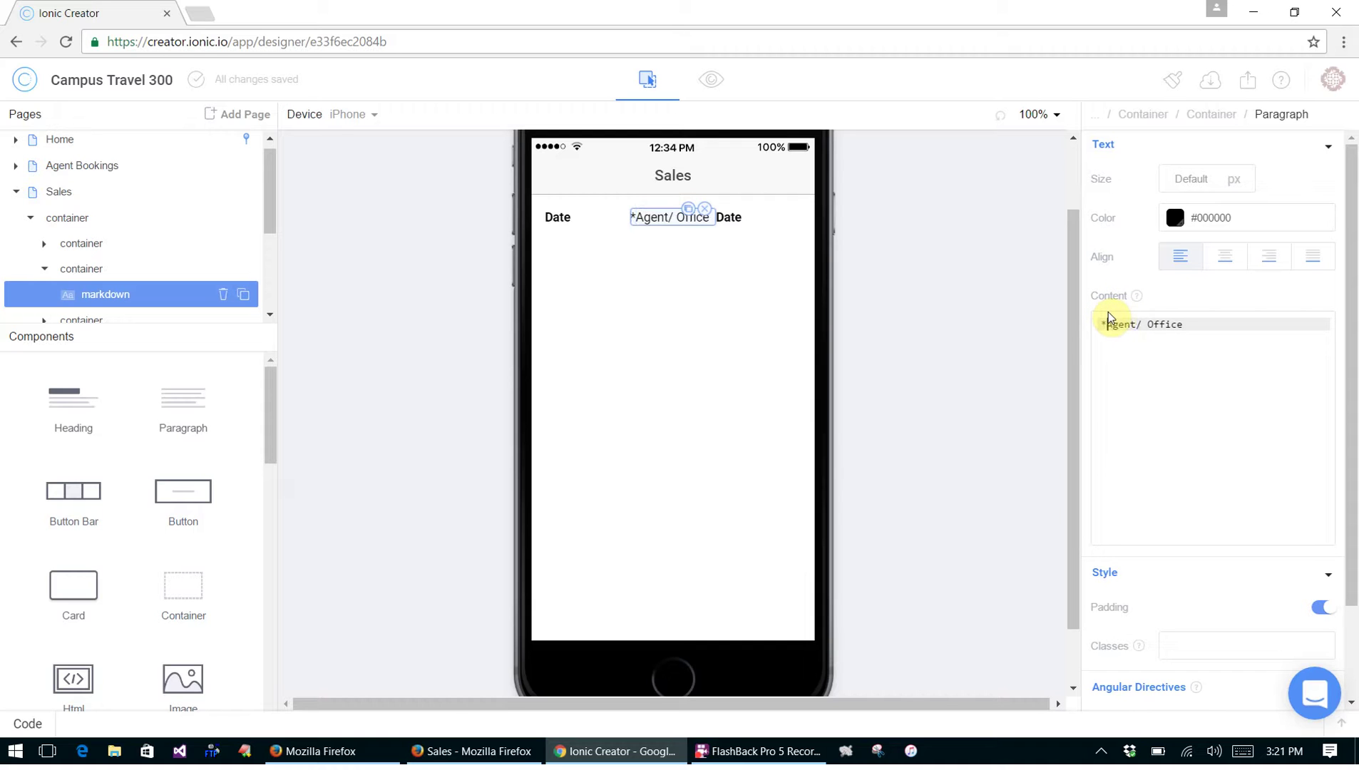
click(1199, 324)
text(**)
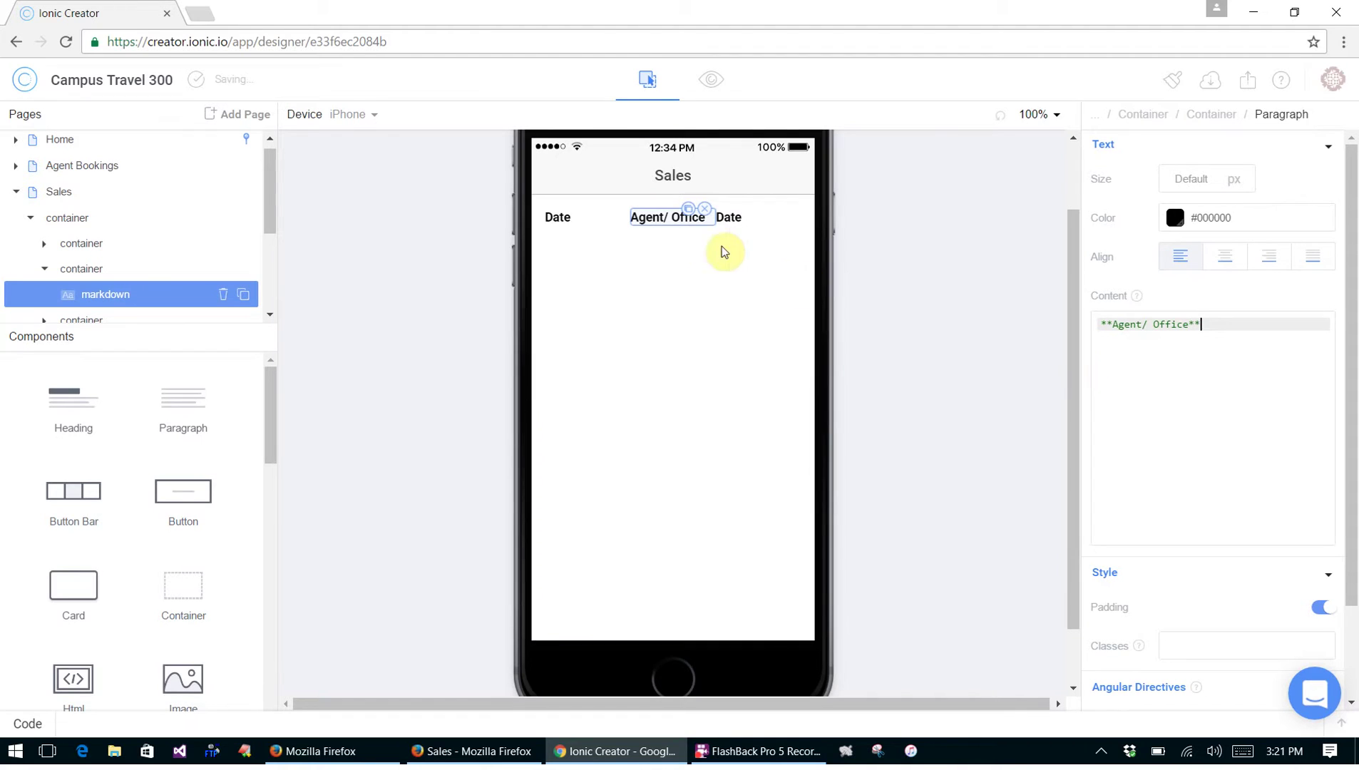
Replace the third column's paragraph content with **Amount/ Destination** and align it right
click(734, 222)
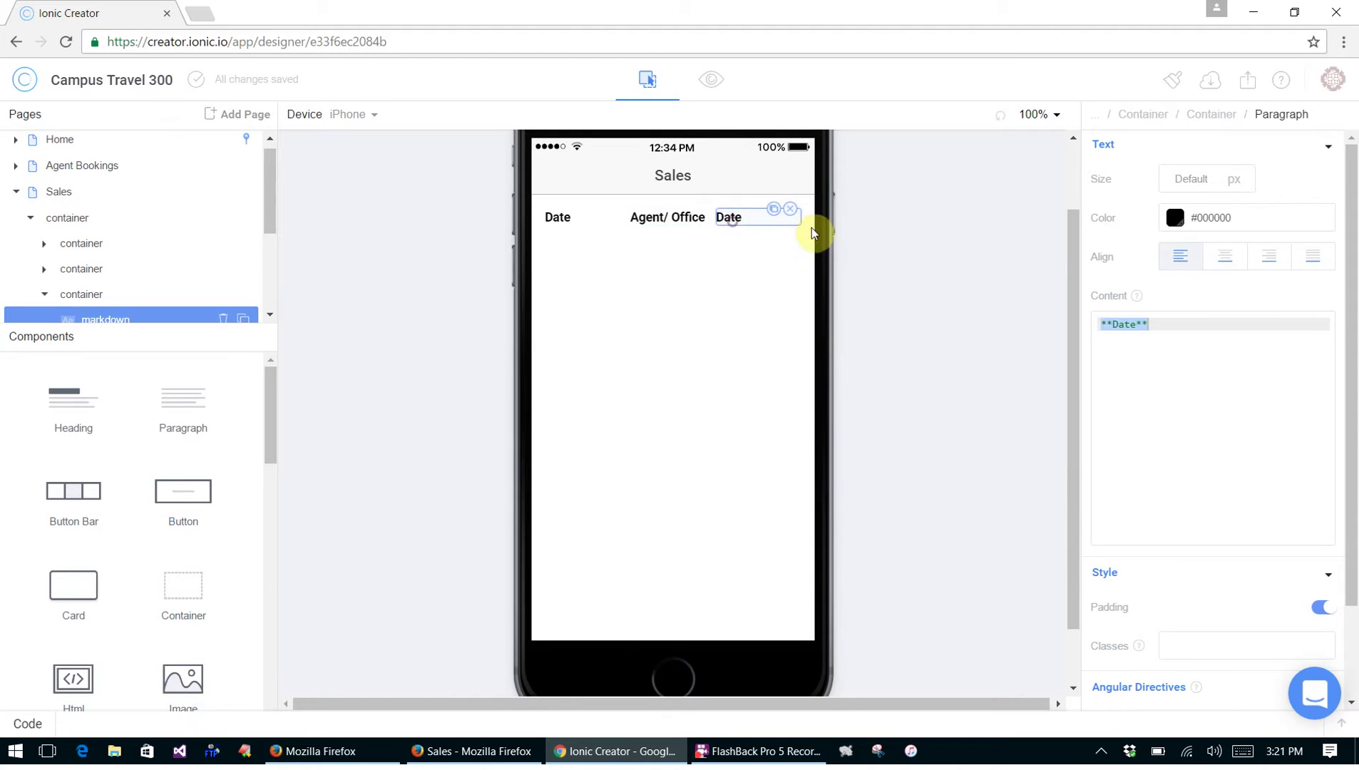
click(1175, 325)
drag(1202, 325, 1093, 311)
text(**)
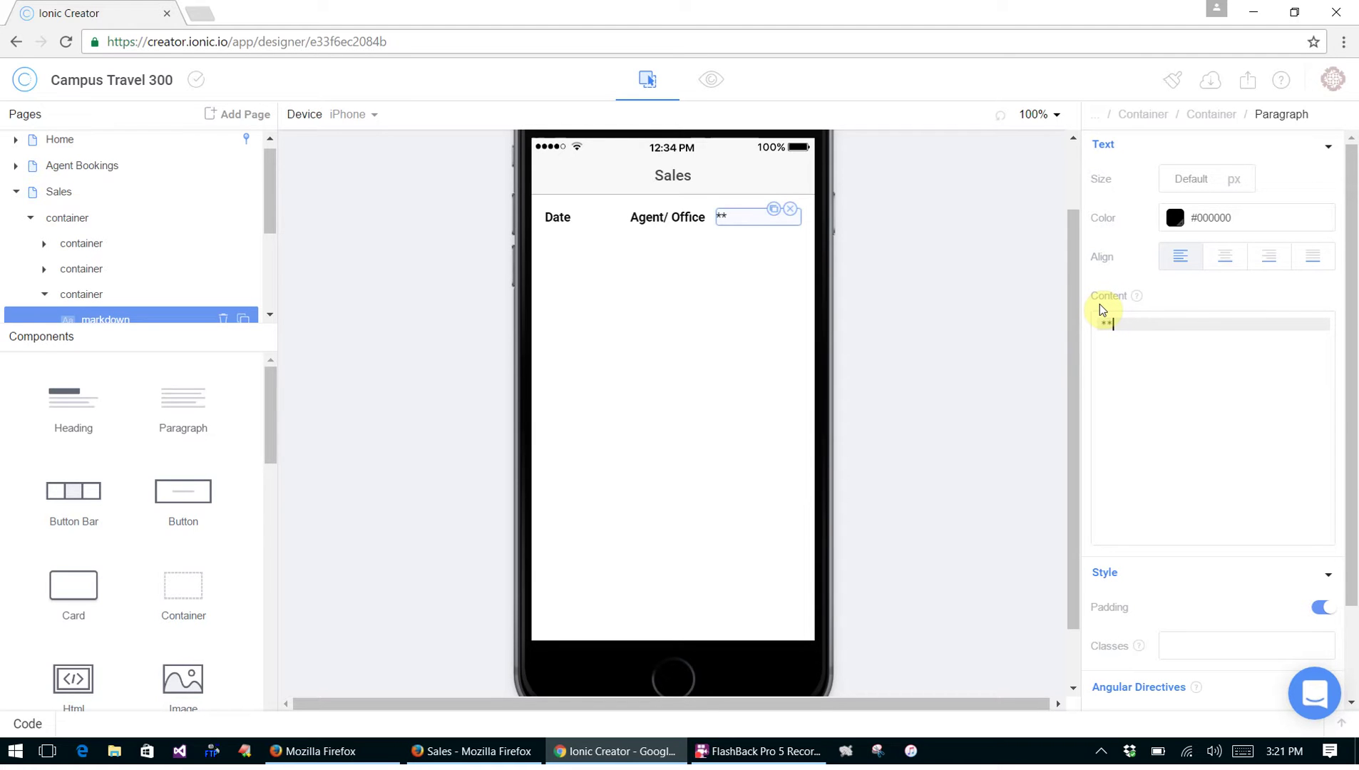
text(Amount)
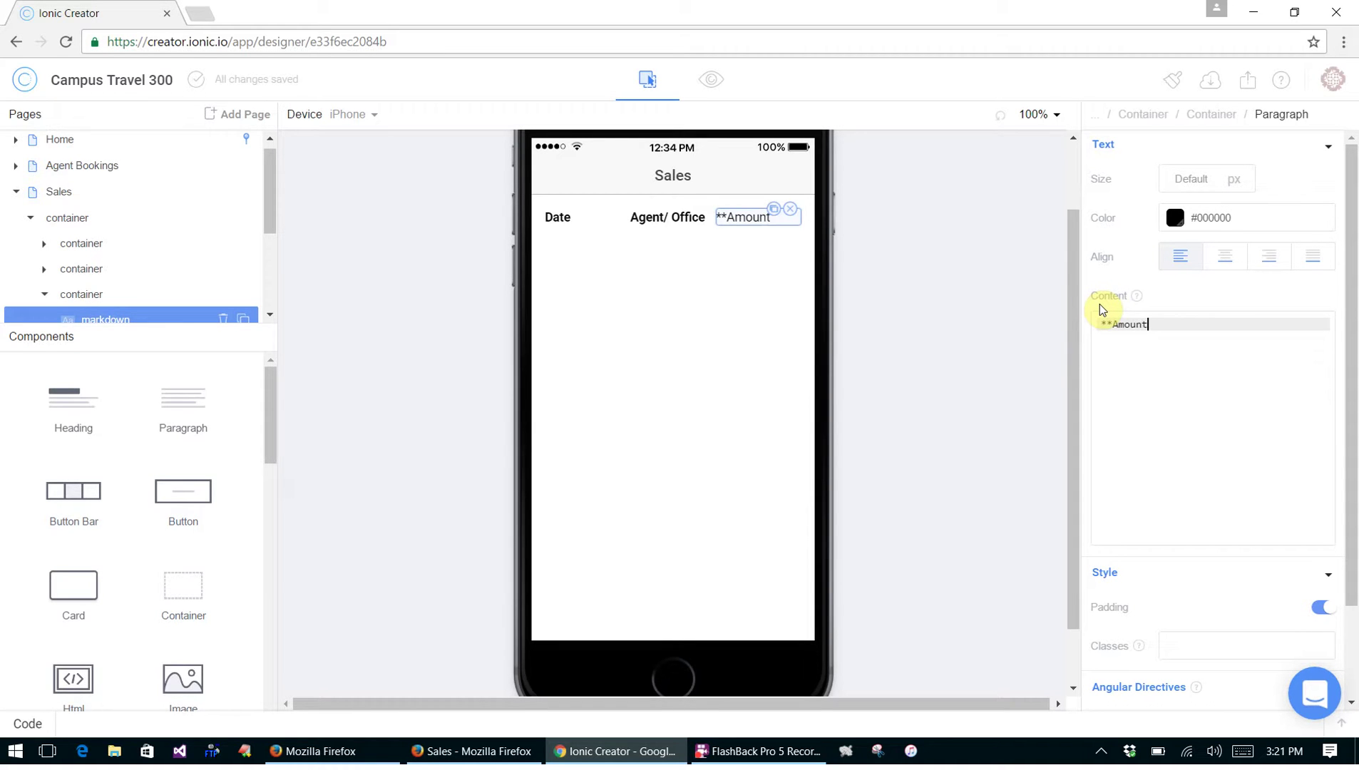
text(/ Destination)
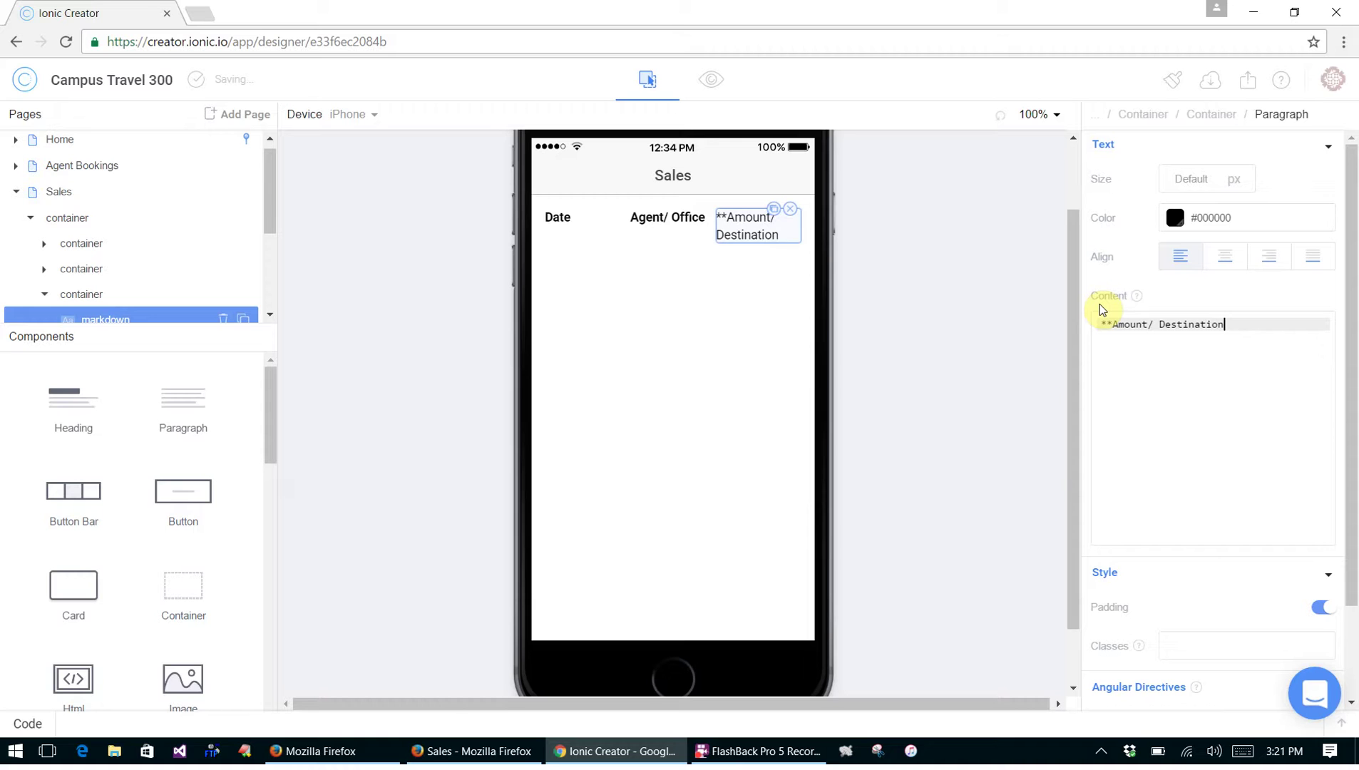
text(*)
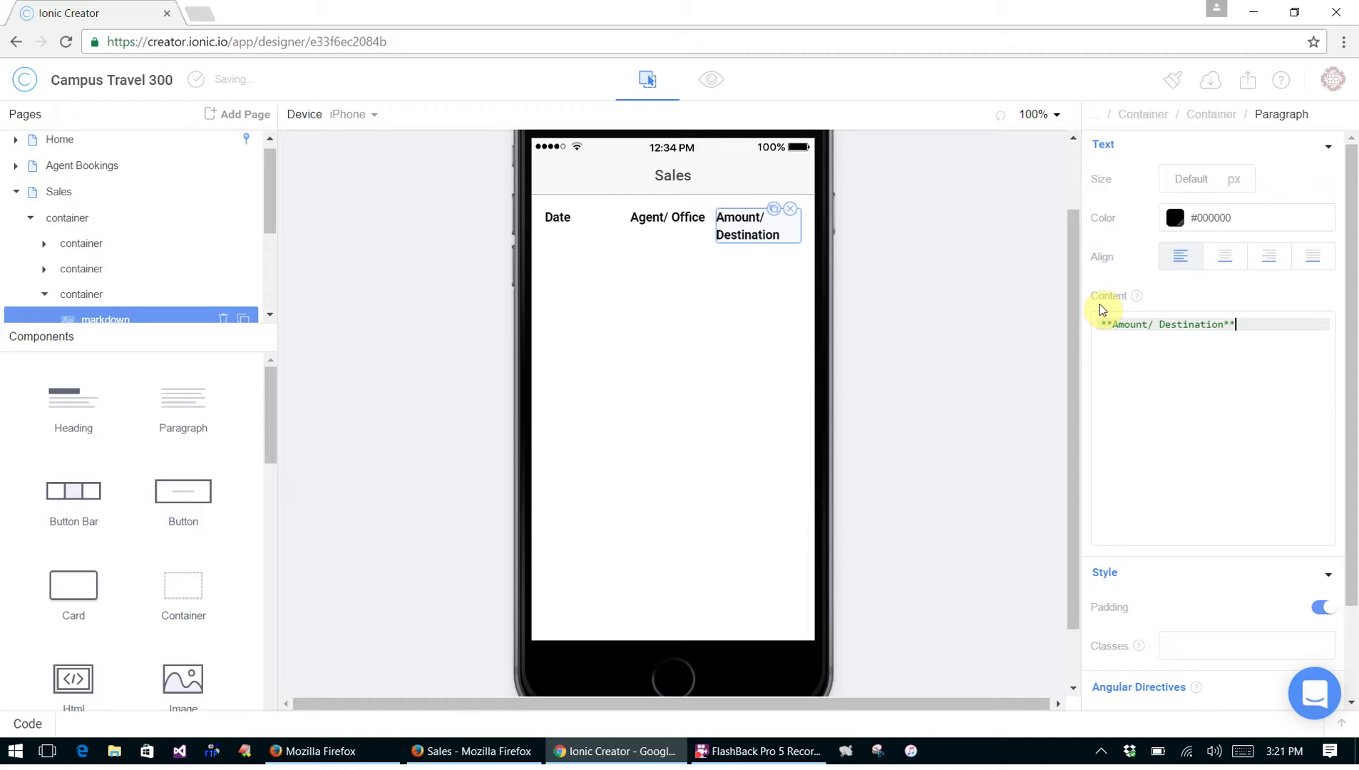
click(1270, 258)
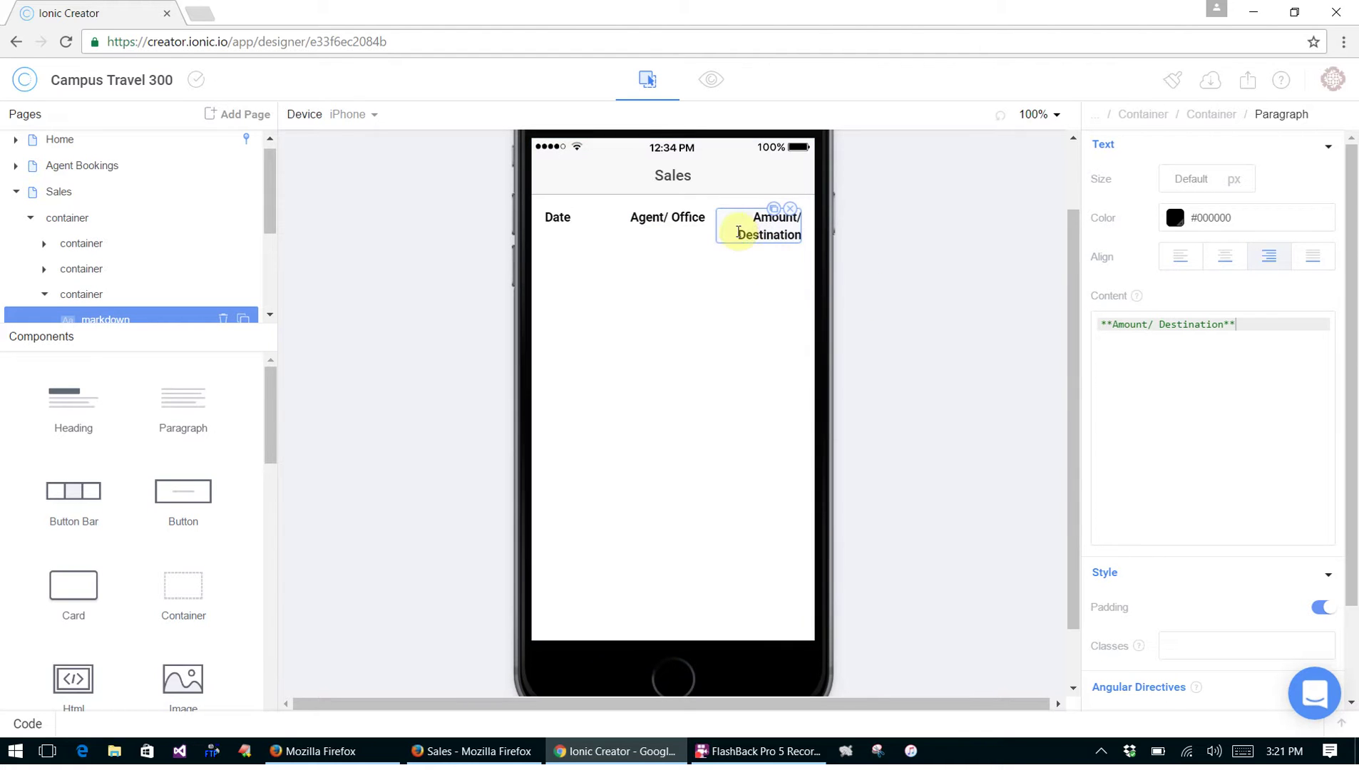
Duplicate the whole header row container on the Sales page and delete the Date paragraph from the copy's first column
click(653, 223)
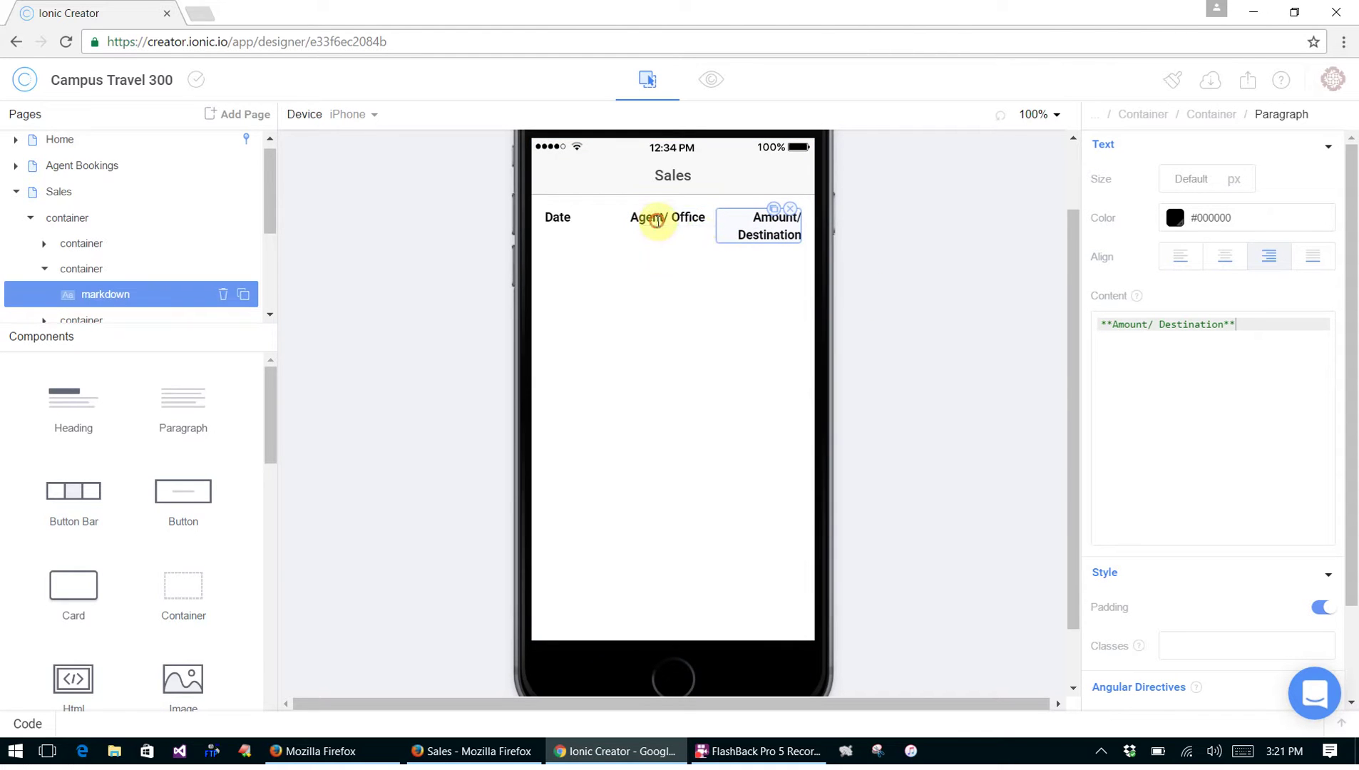
click(1221, 118)
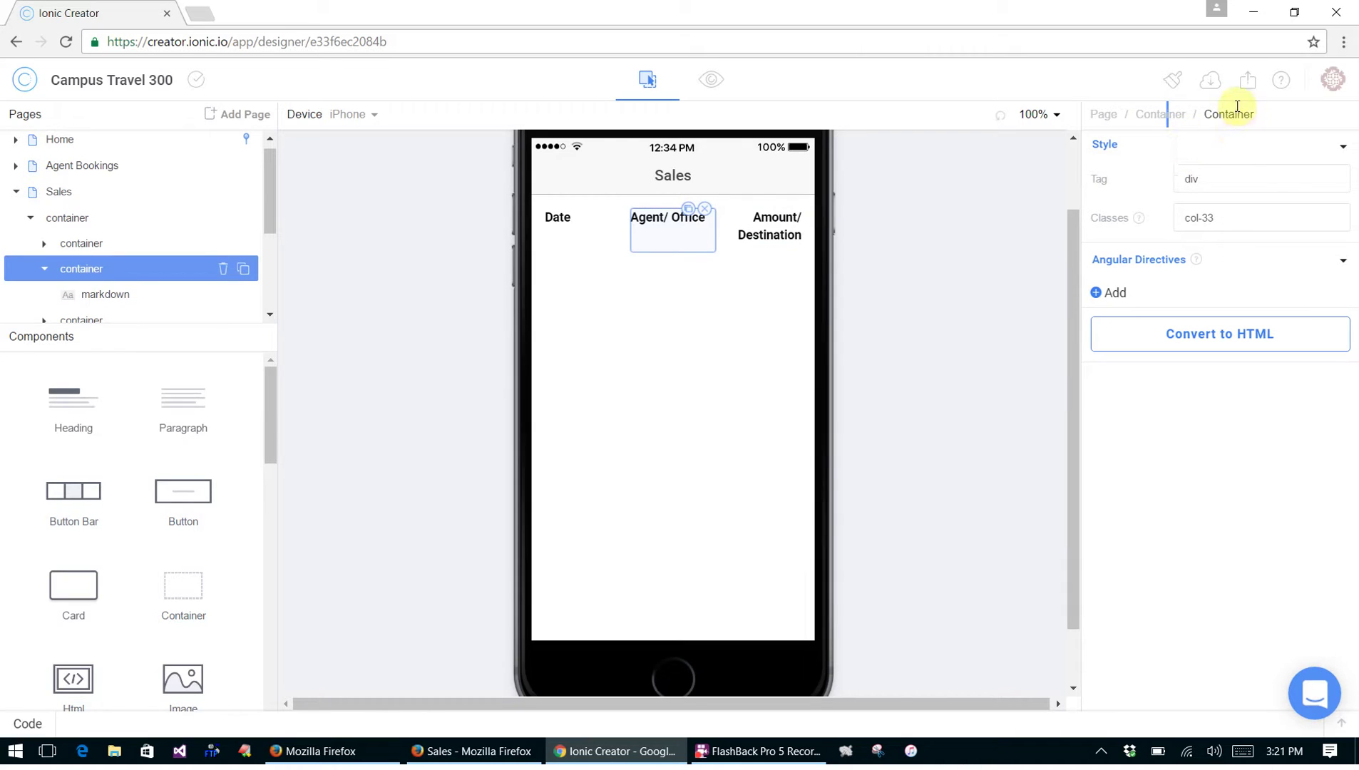
click(1177, 115)
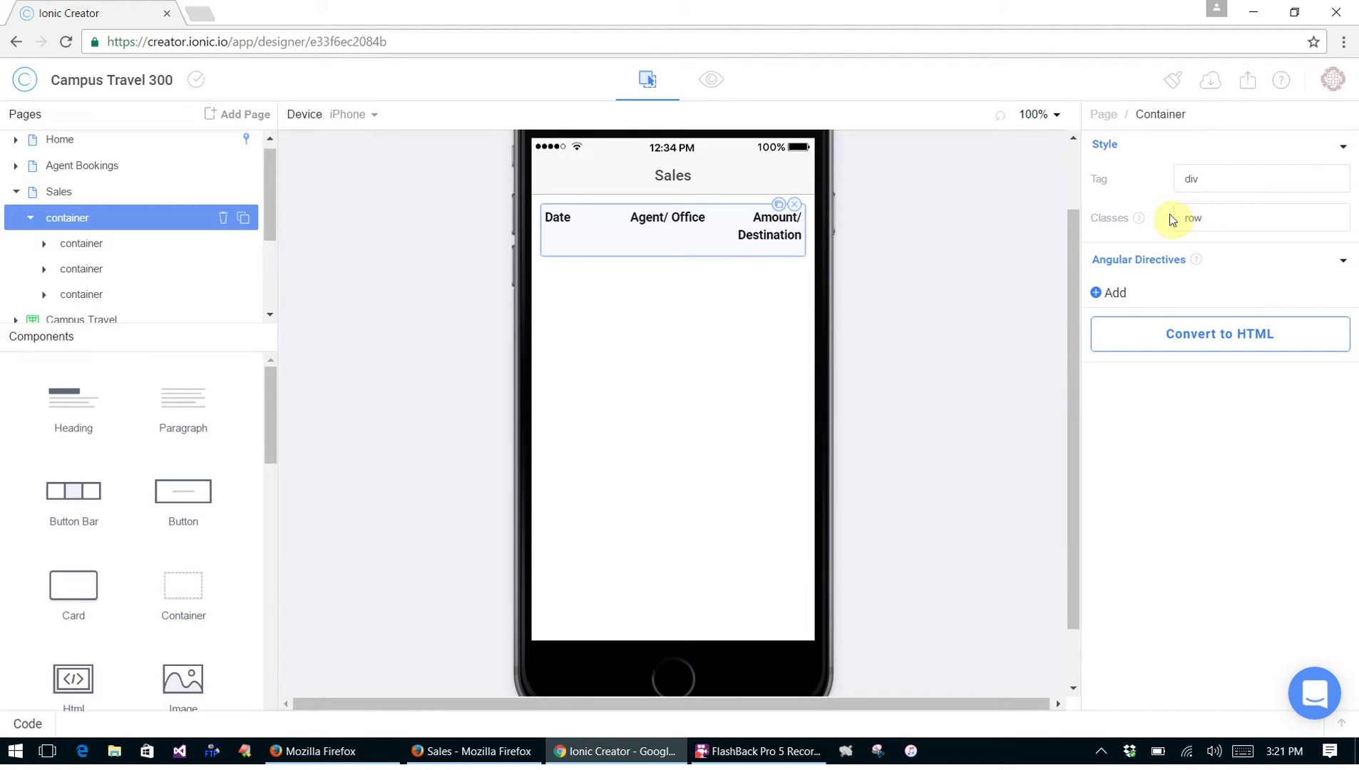
click(778, 205)
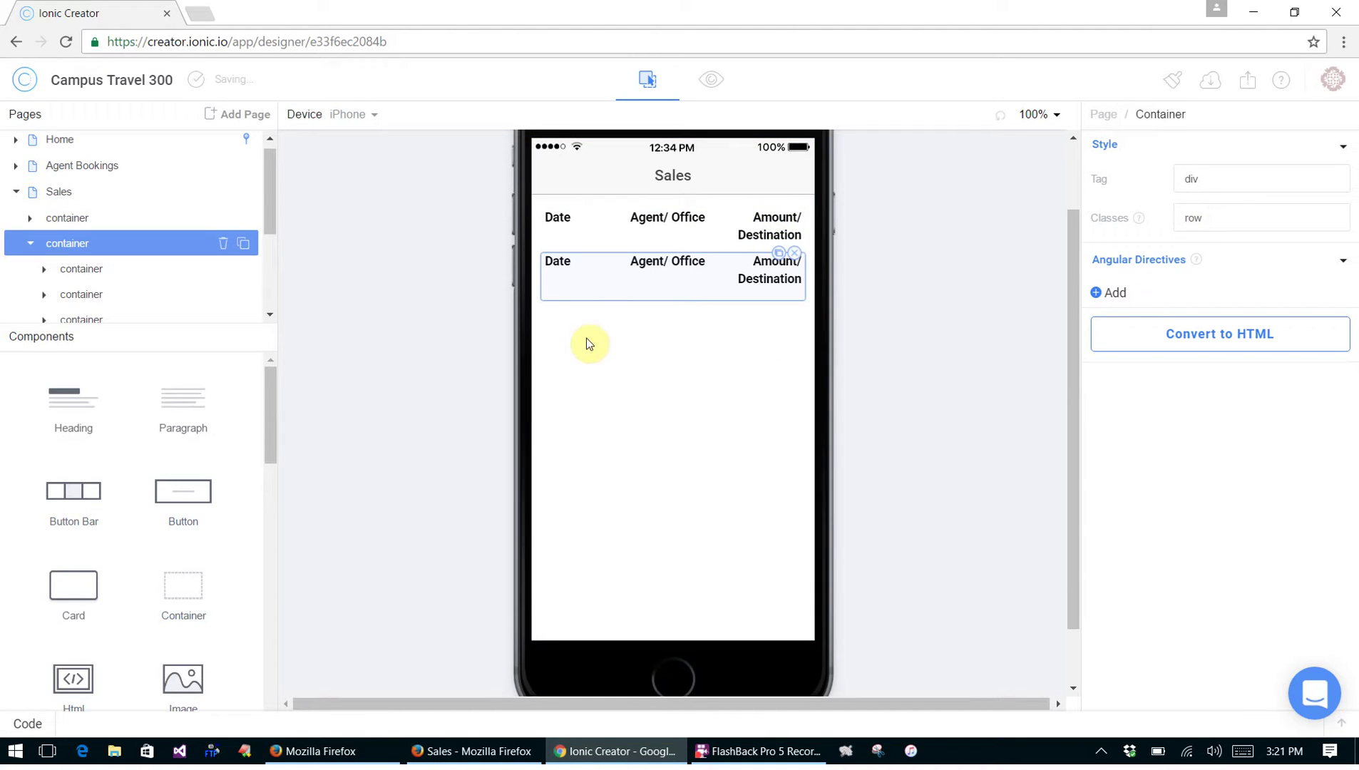
click(563, 268)
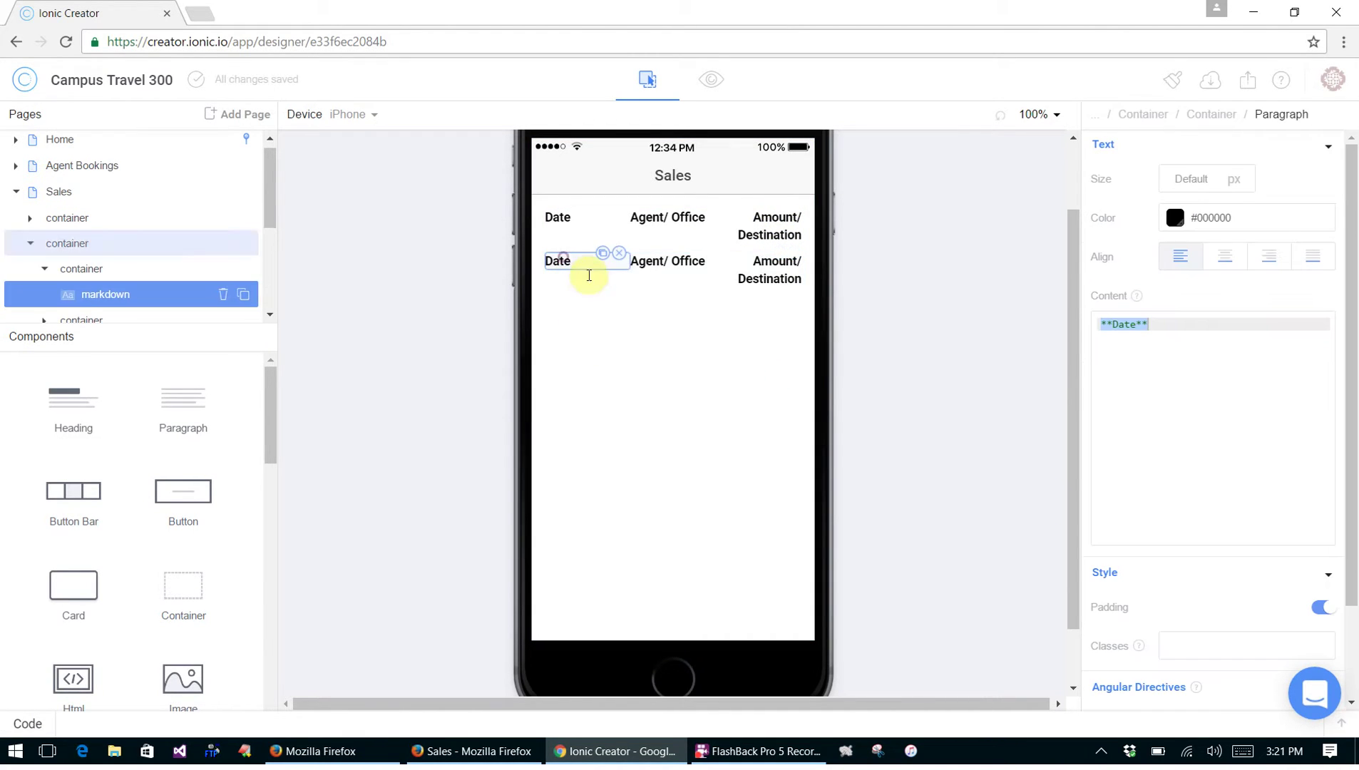
click(619, 253)
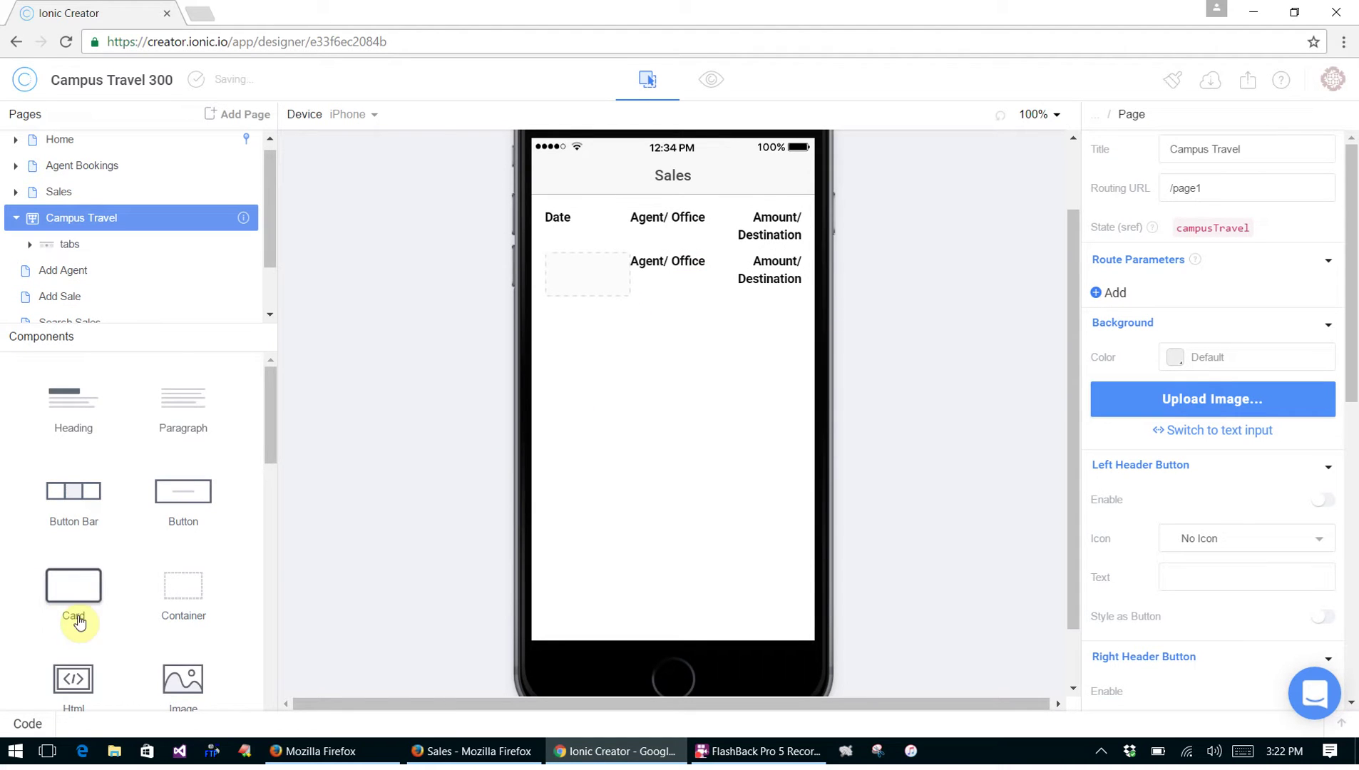
Add an Html component to the second row's empty first column and replace its code with the assignment page's <p> {{ sale.SaleDate | date:'mediumDate' } </p> block
scroll(100, 617, down, 2)
drag(73, 599, 570, 255)
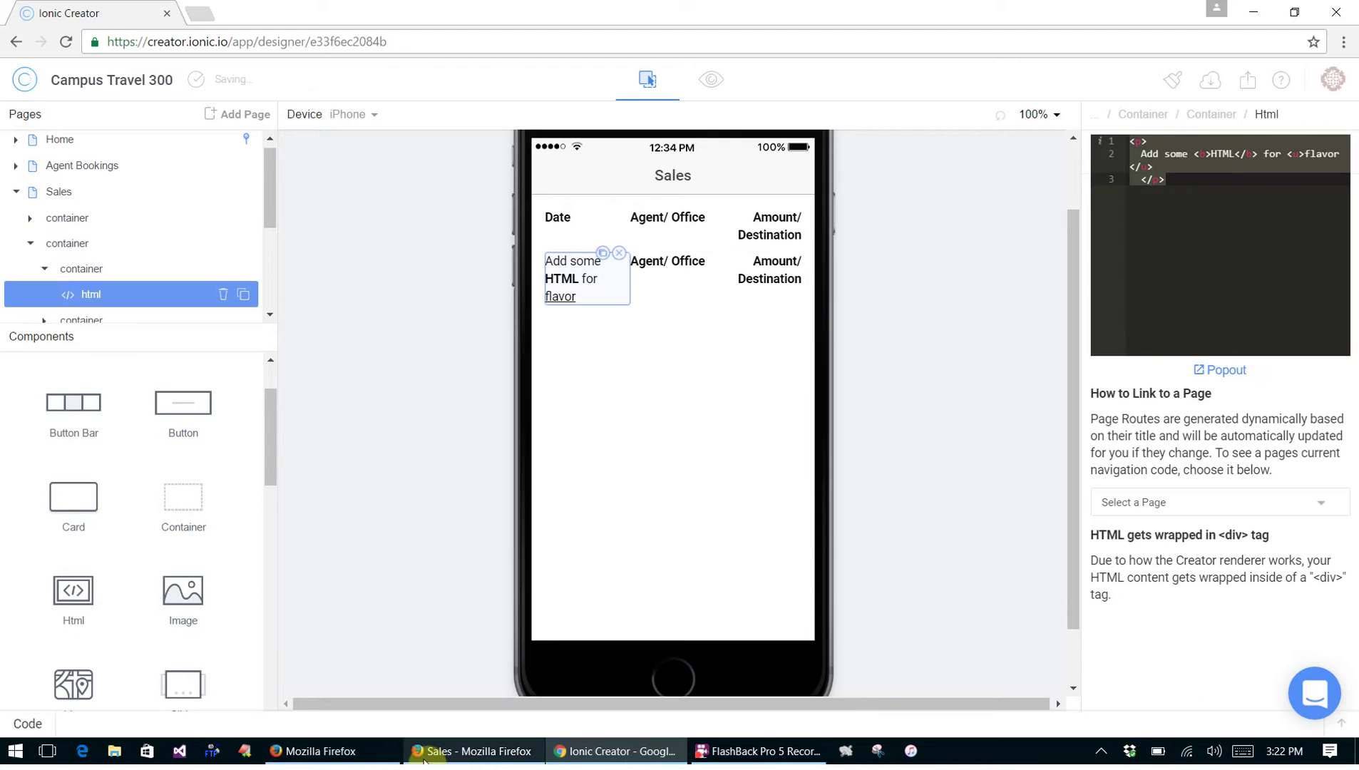
click(320, 751)
scroll(829, 450, down, 2)
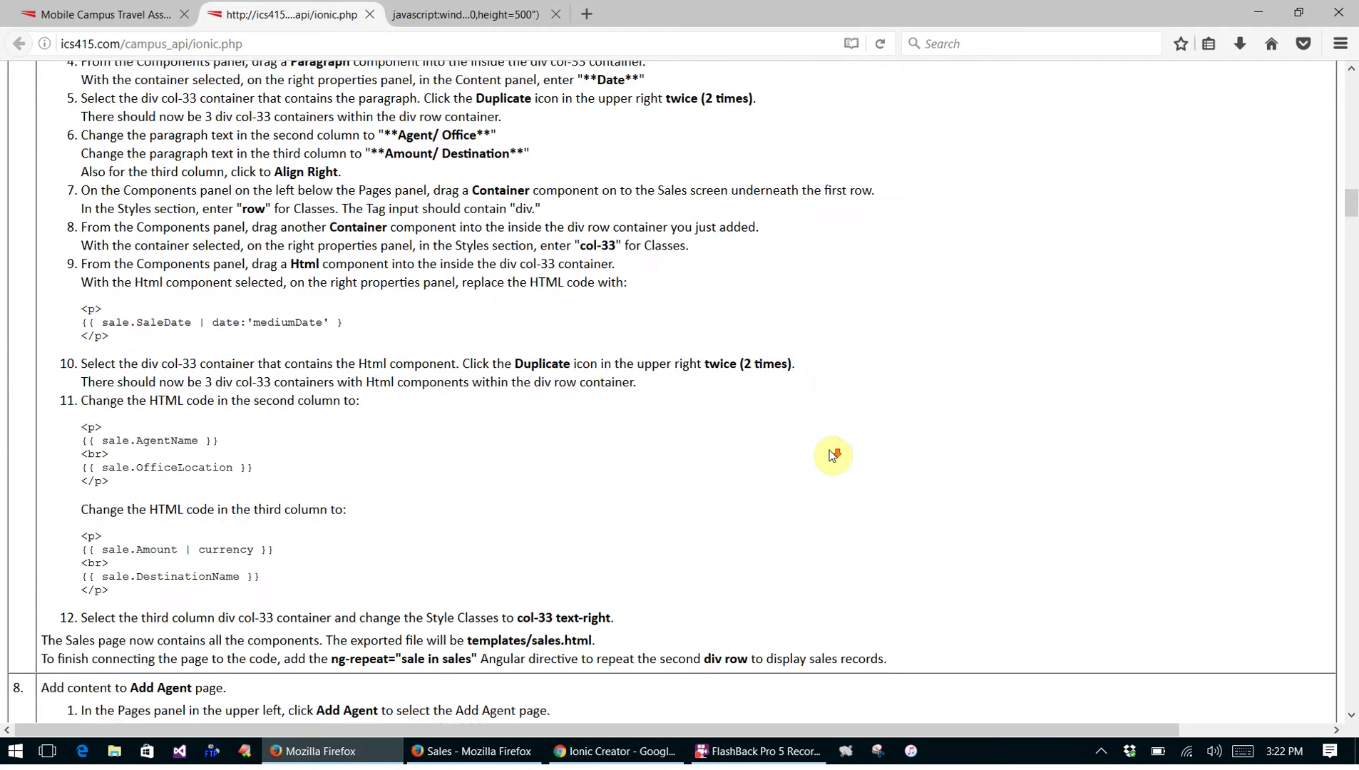
scroll(829, 450, down, 4)
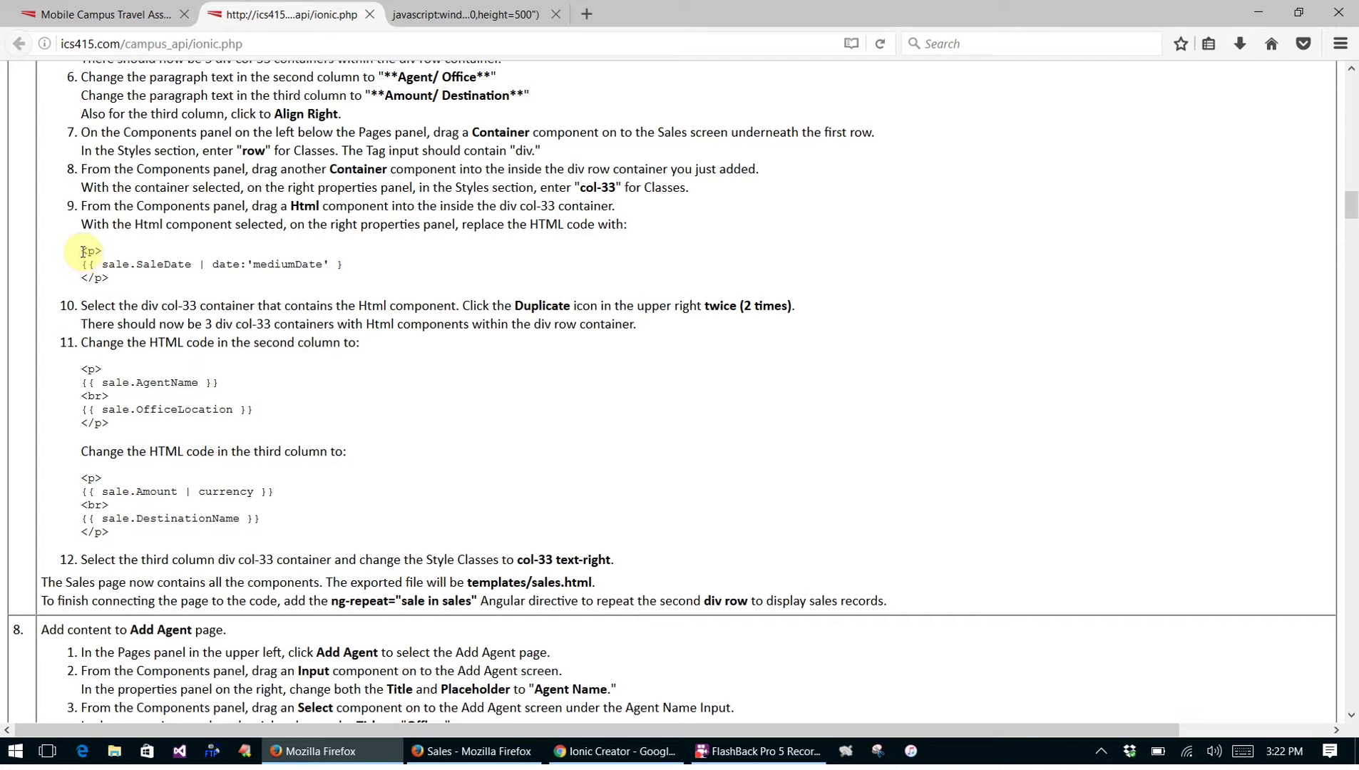
drag(82, 251, 141, 286)
key(ctrl+c)
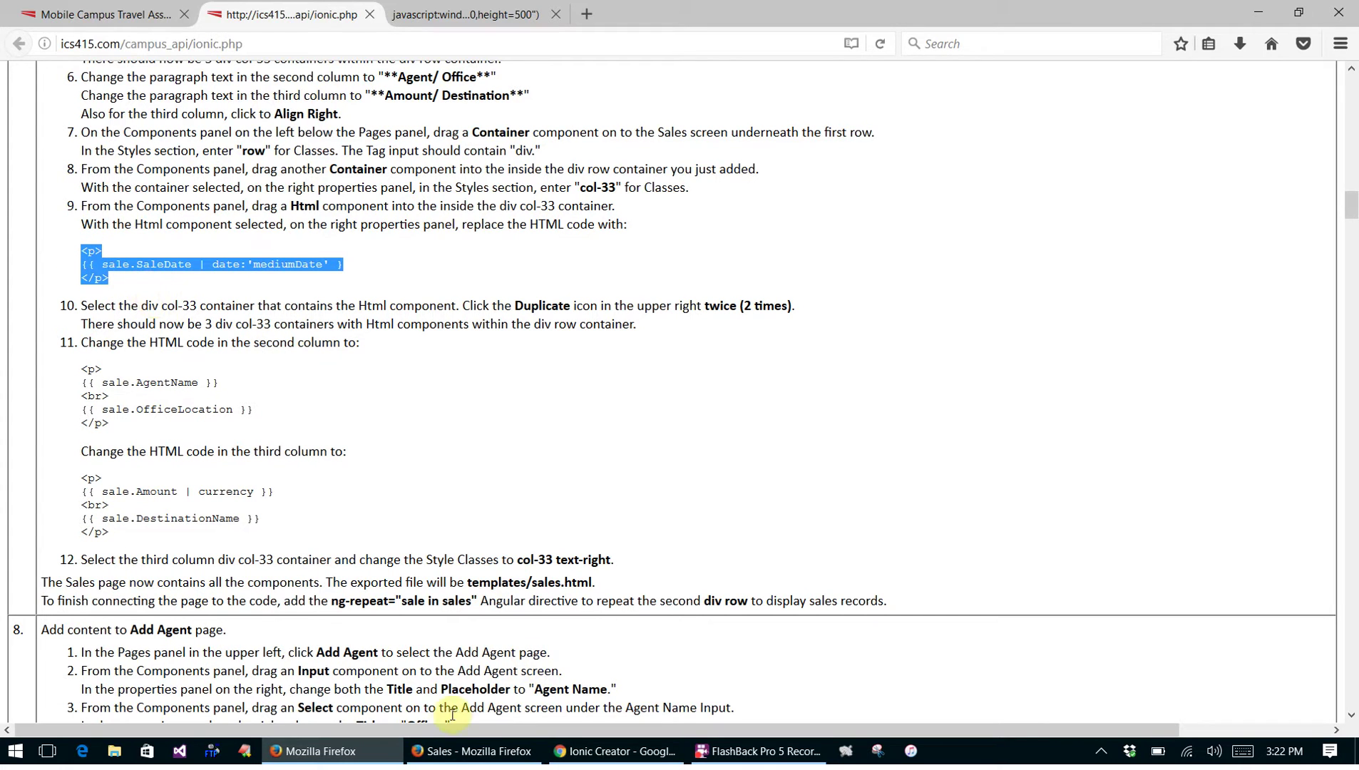
click(615, 751)
drag(1197, 210, 1135, 141)
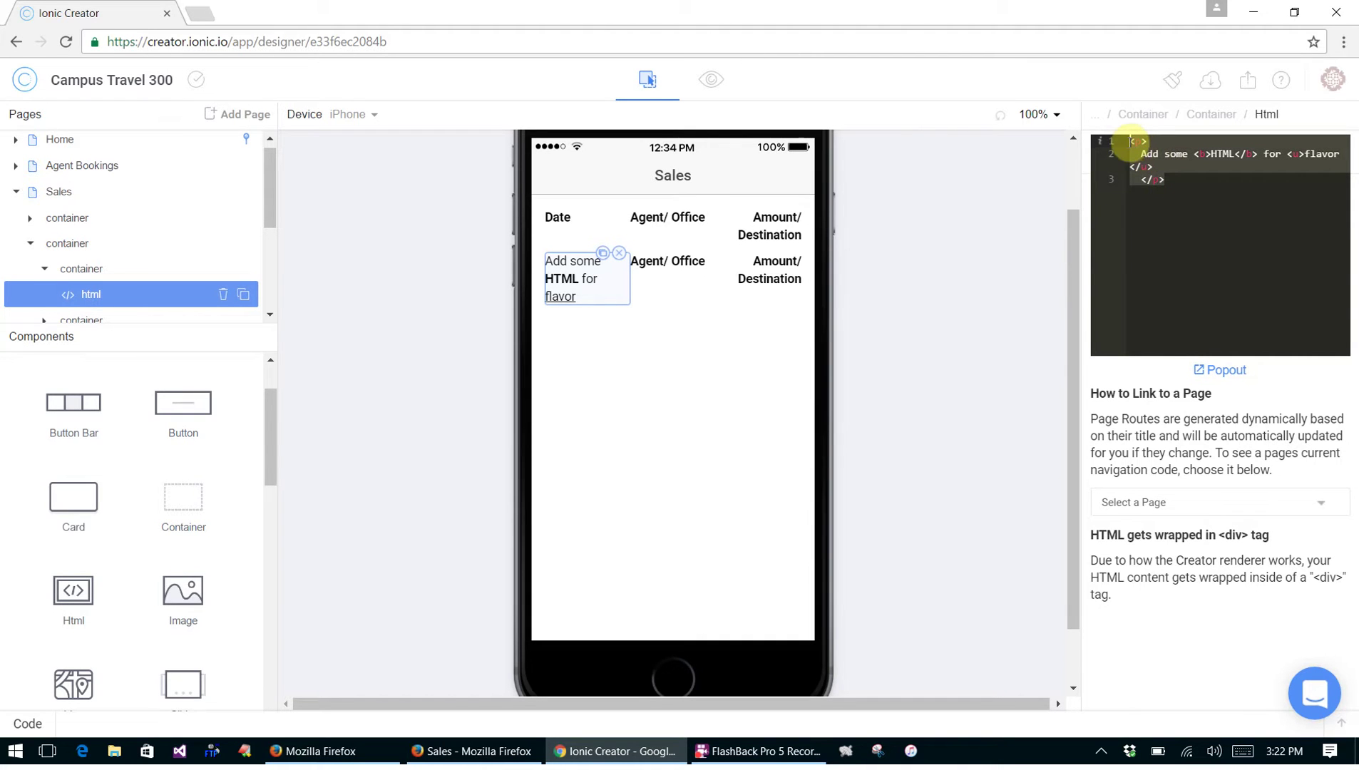
key(ctrl+v)
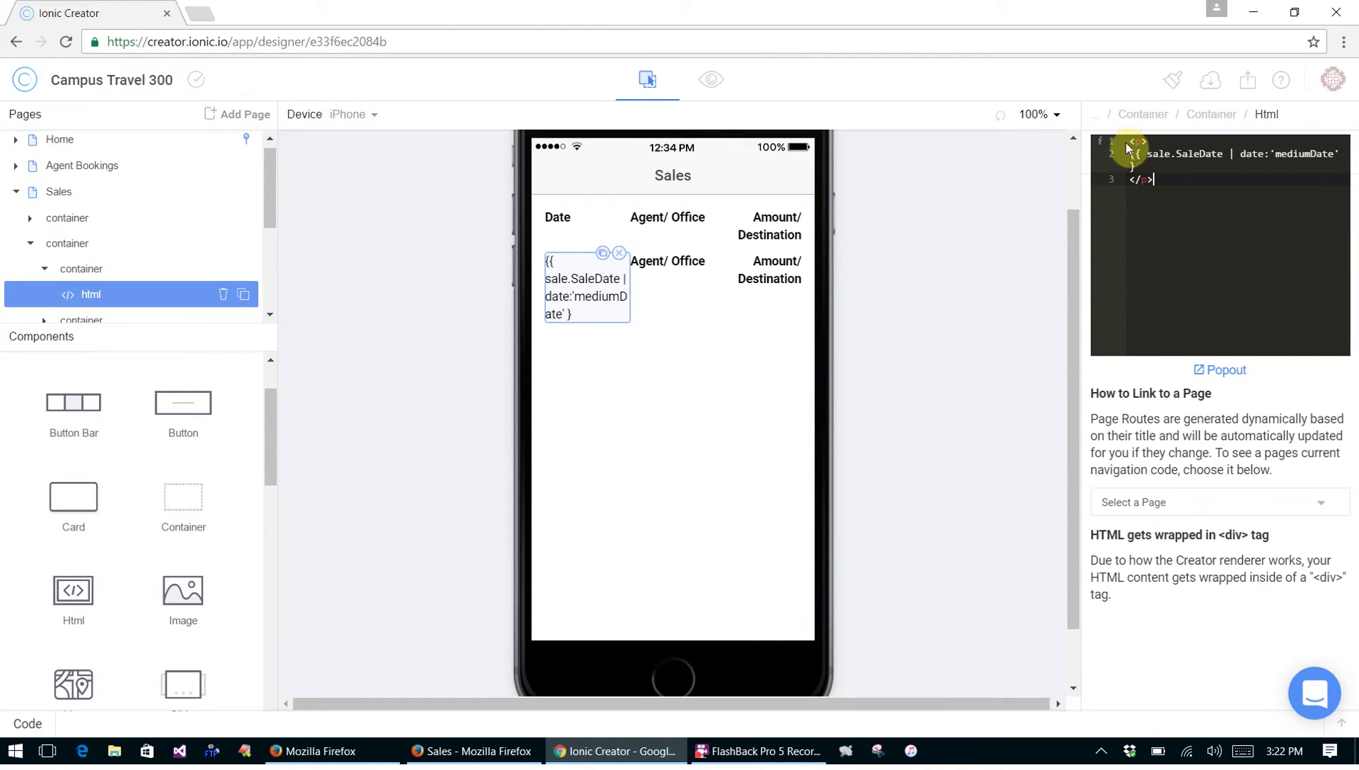
Delete the Agent/ Office paragraph from the second row and place an Html component in its column
click(670, 263)
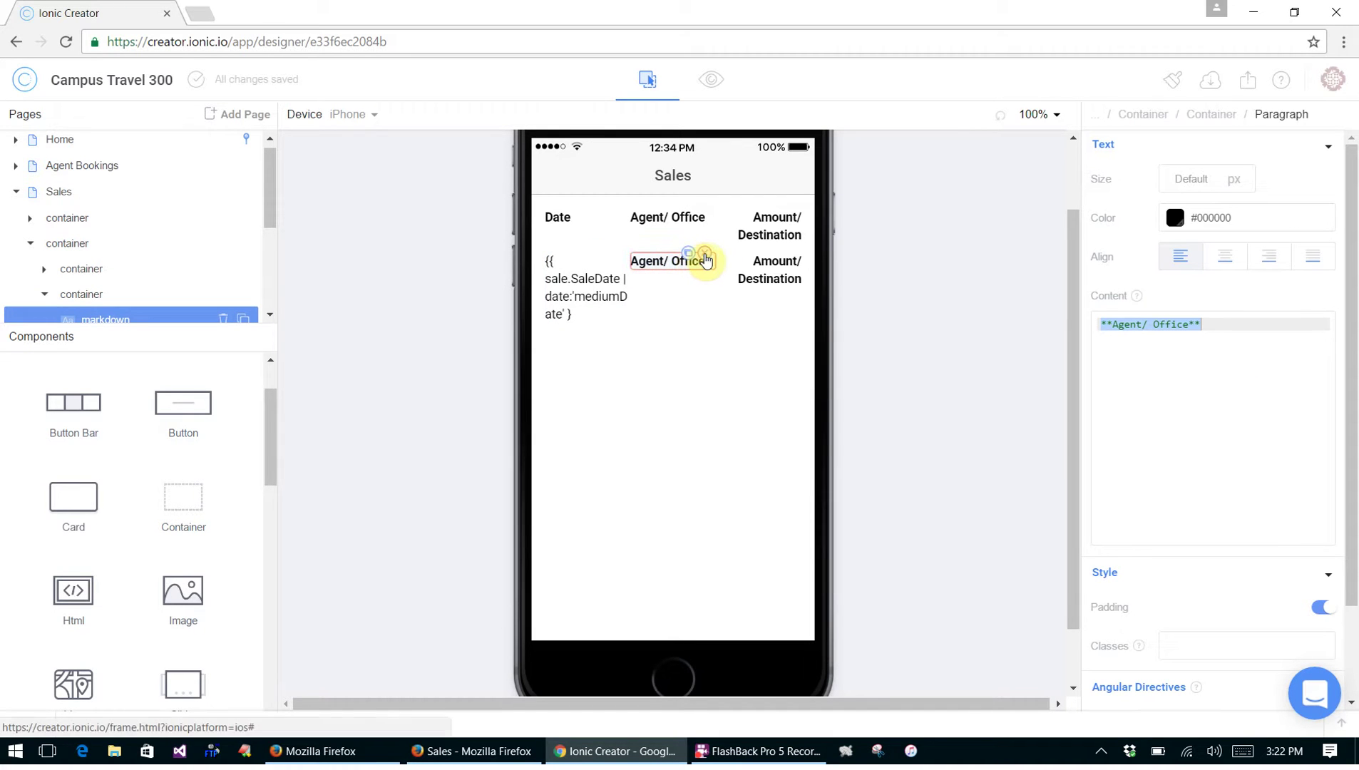
click(705, 255)
drag(75, 591, 670, 281)
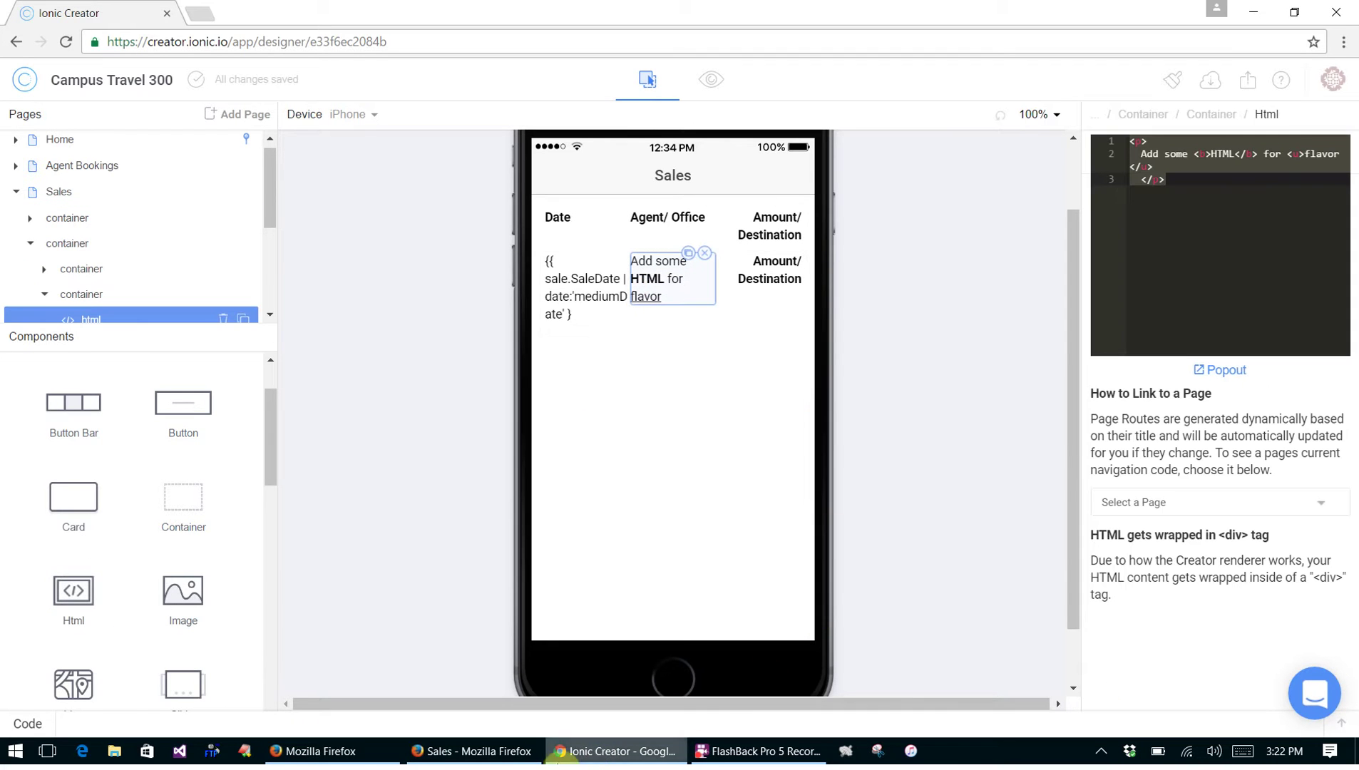
Replace the second column's Html code with the assignment page's block containing {{ sale.AgentName }}, <br> and {{ sale.OfficeLocation }}
click(314, 751)
right_click(314, 750)
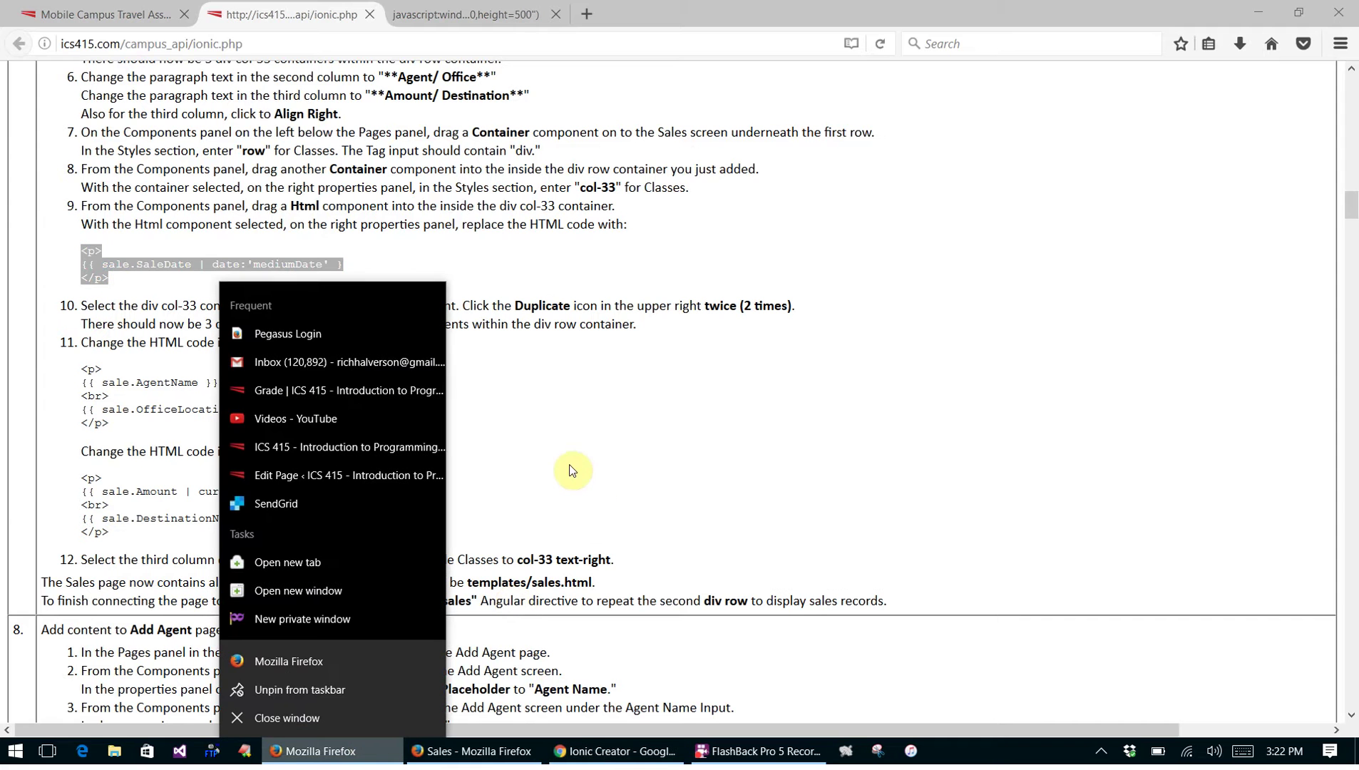
click(735, 457)
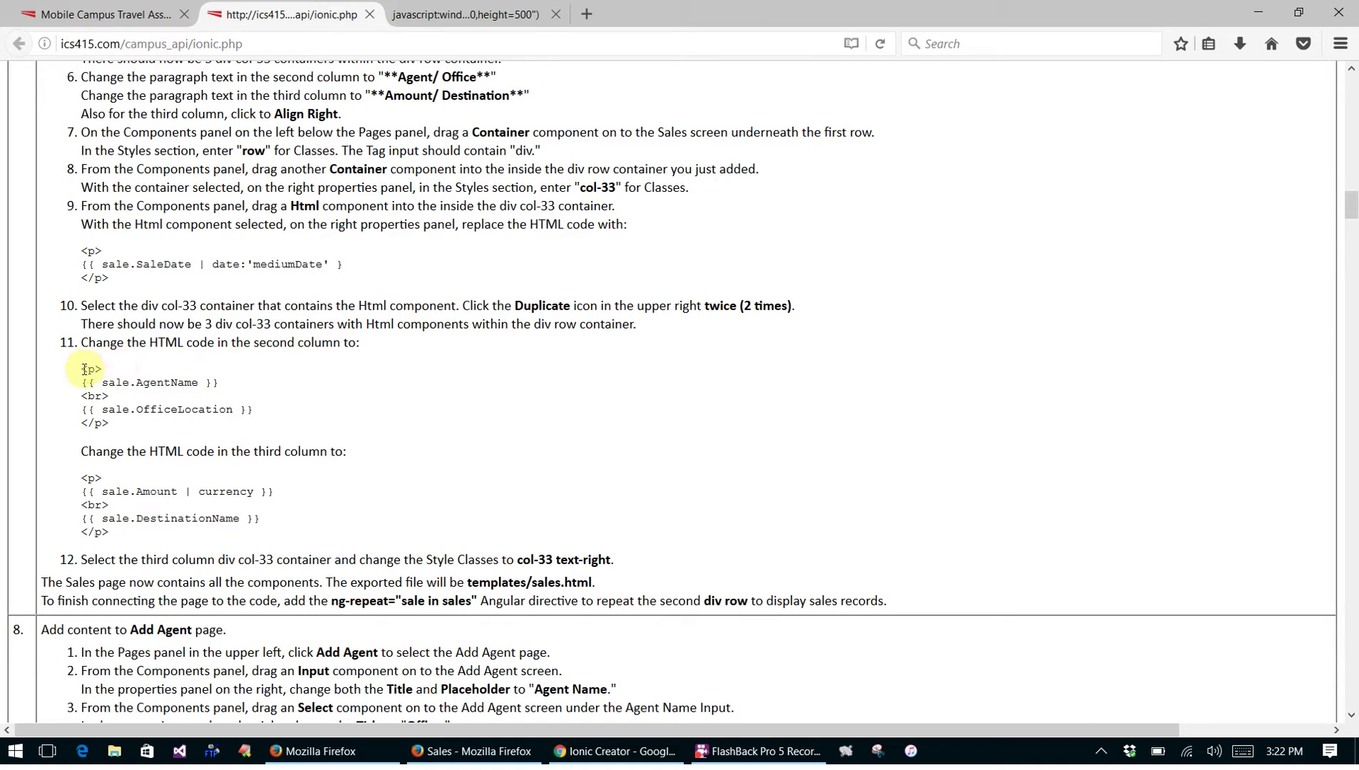
drag(81, 368, 201, 431)
key(ctrl+c)
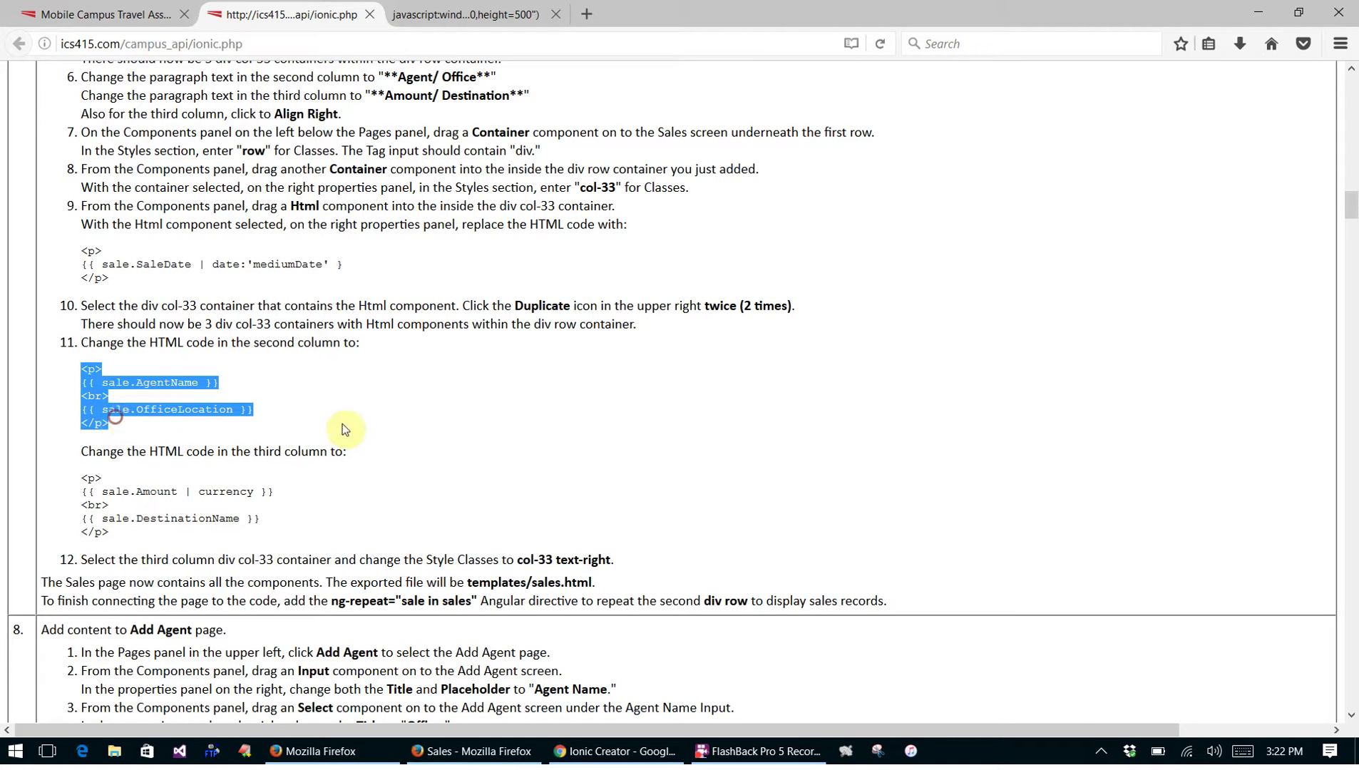
click(617, 751)
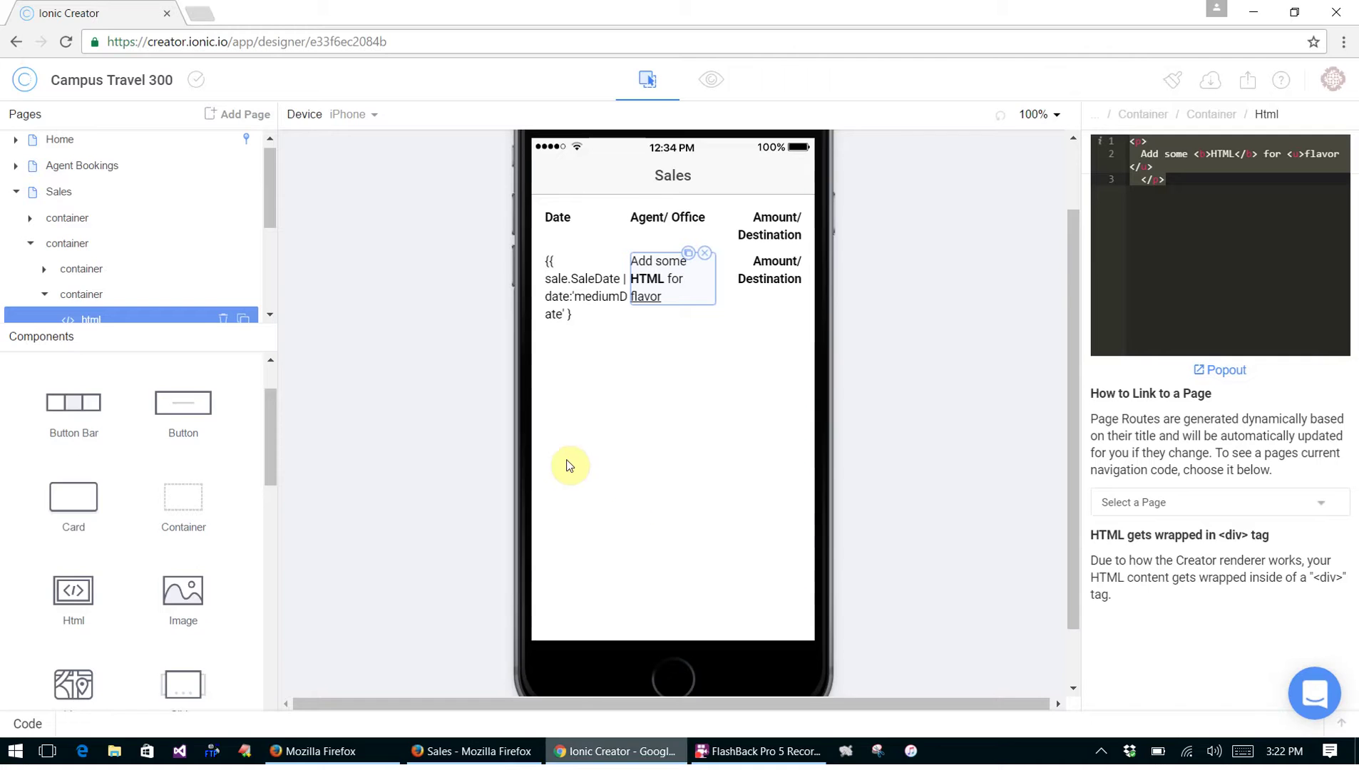
click(1104, 151)
key(ctrl+a)
key(ctrl+v)
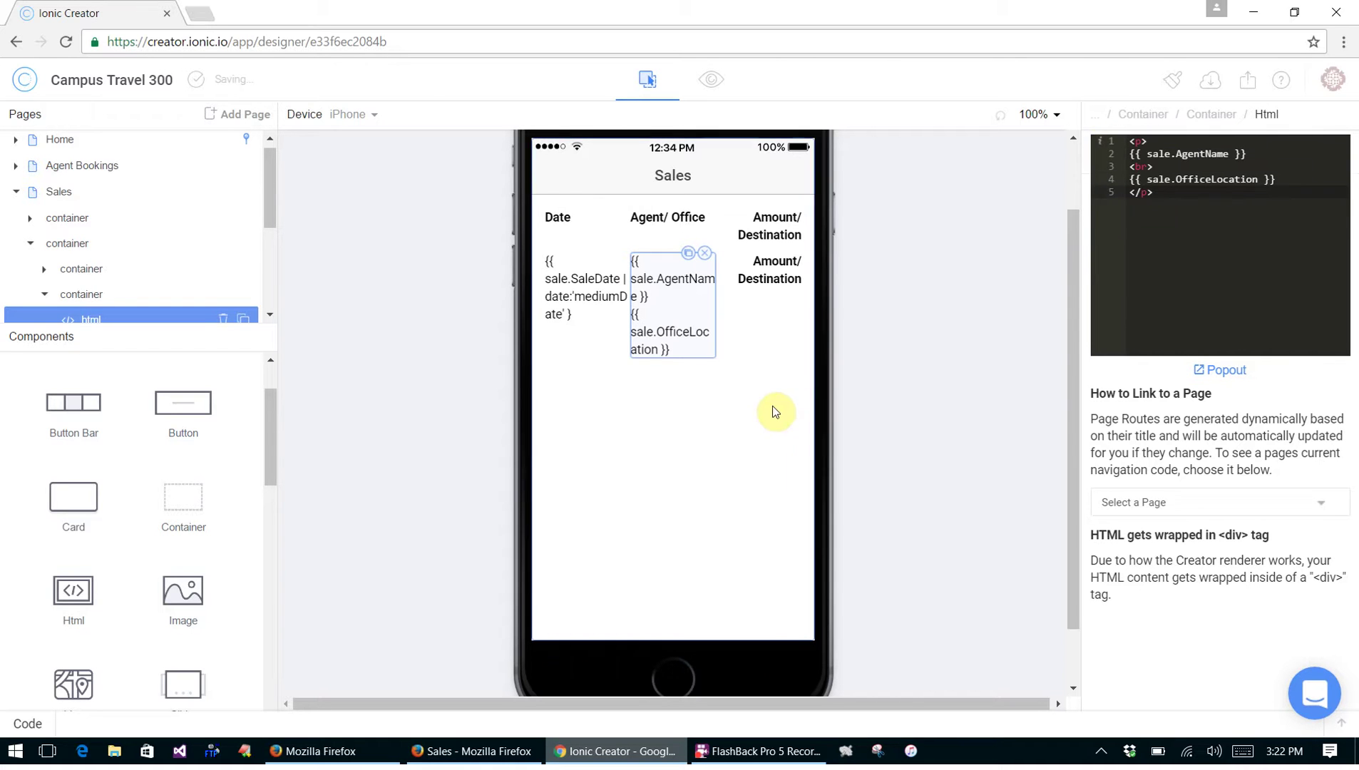
Delete the Amount/ Destination paragraph from the second row and place an Html component in its column
click(777, 276)
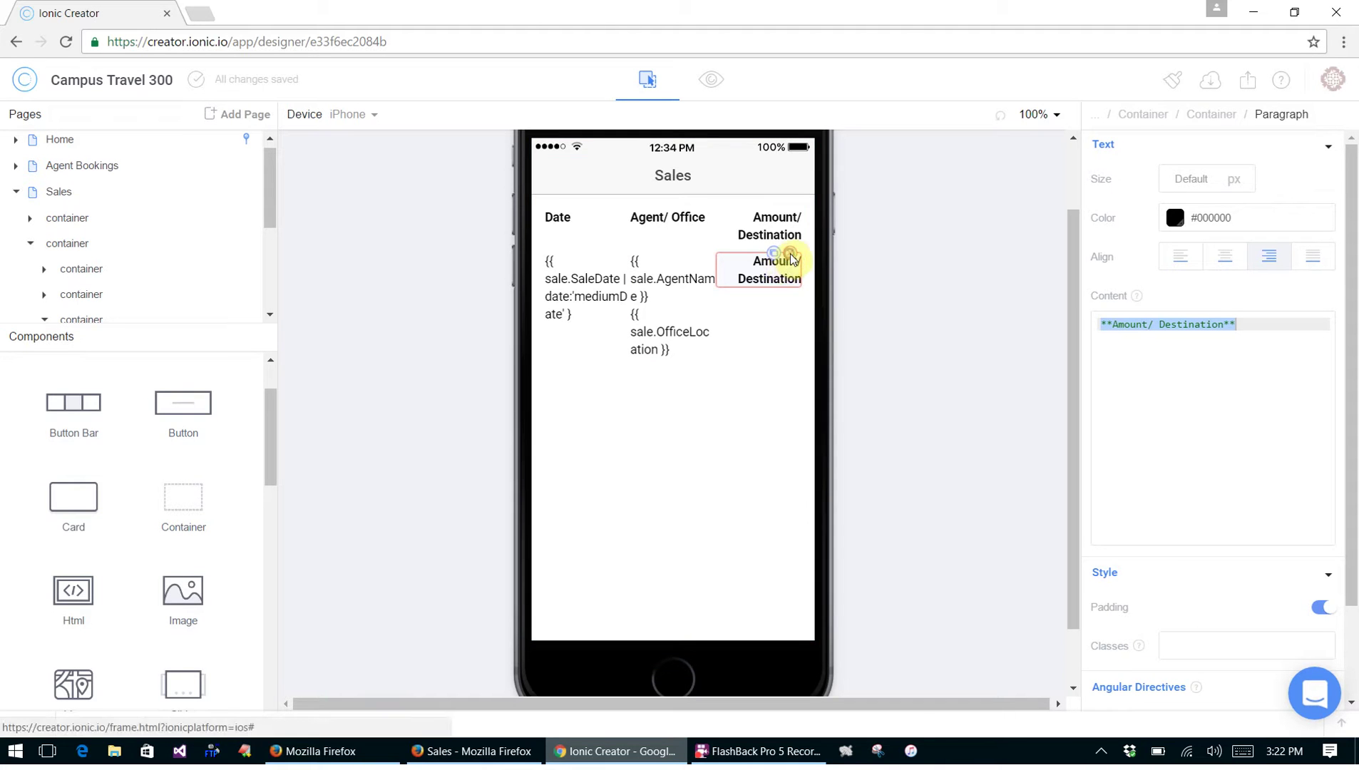
click(791, 255)
drag(80, 593, 747, 279)
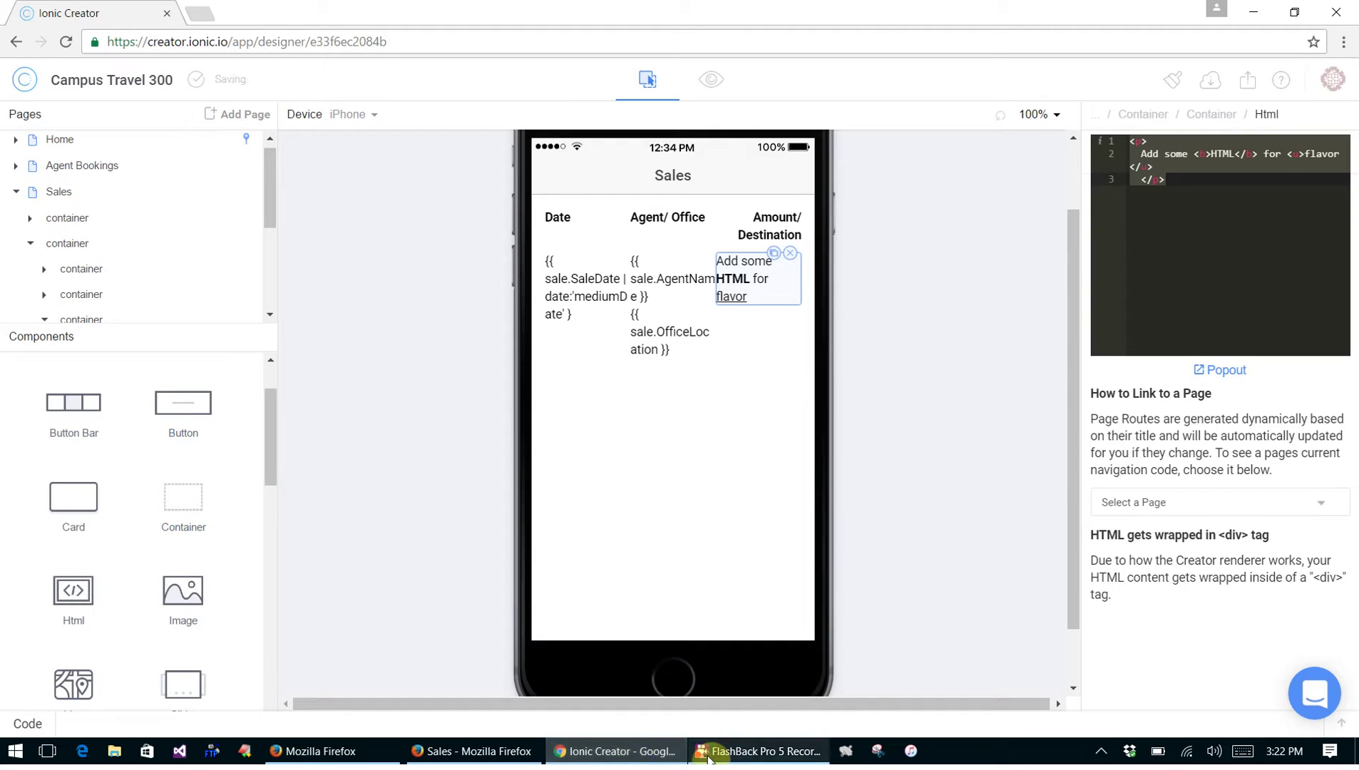
Replace the third column's Html code with the assignment page's block containing {{ sale.Amount | currency }}, <br> and {{ sale.DestinationName }}
click(317, 750)
scroll(645, 499, down, 1)
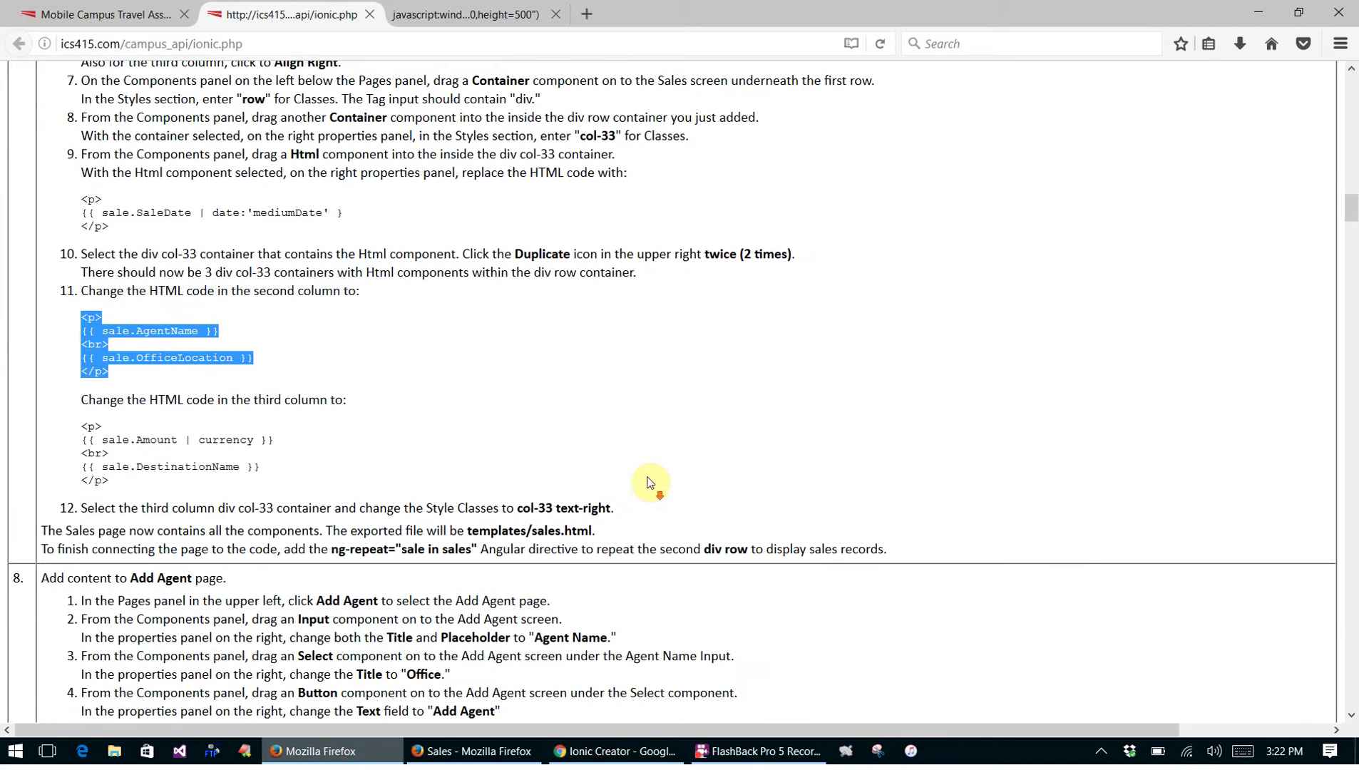
scroll(143, 388, down, 1)
drag(81, 380, 121, 438)
key(ctrl+c)
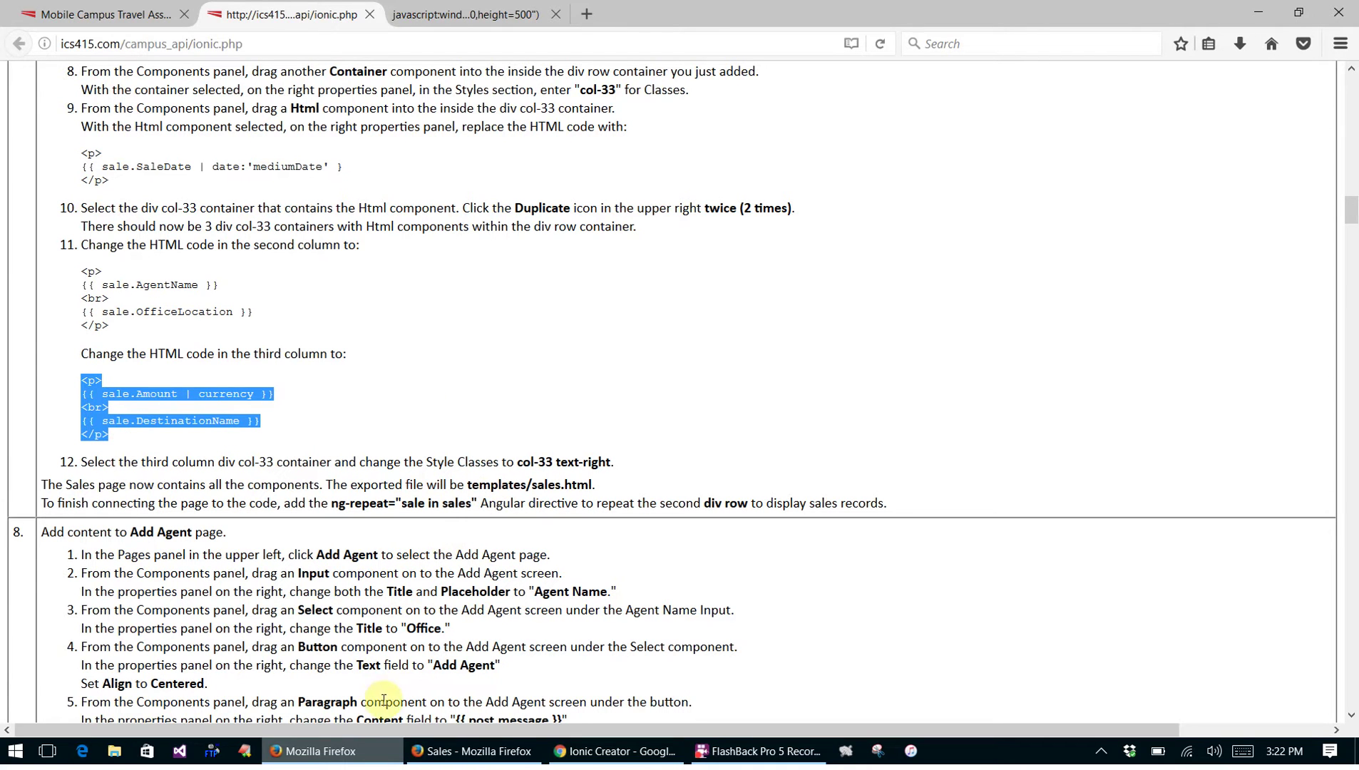
click(636, 754)
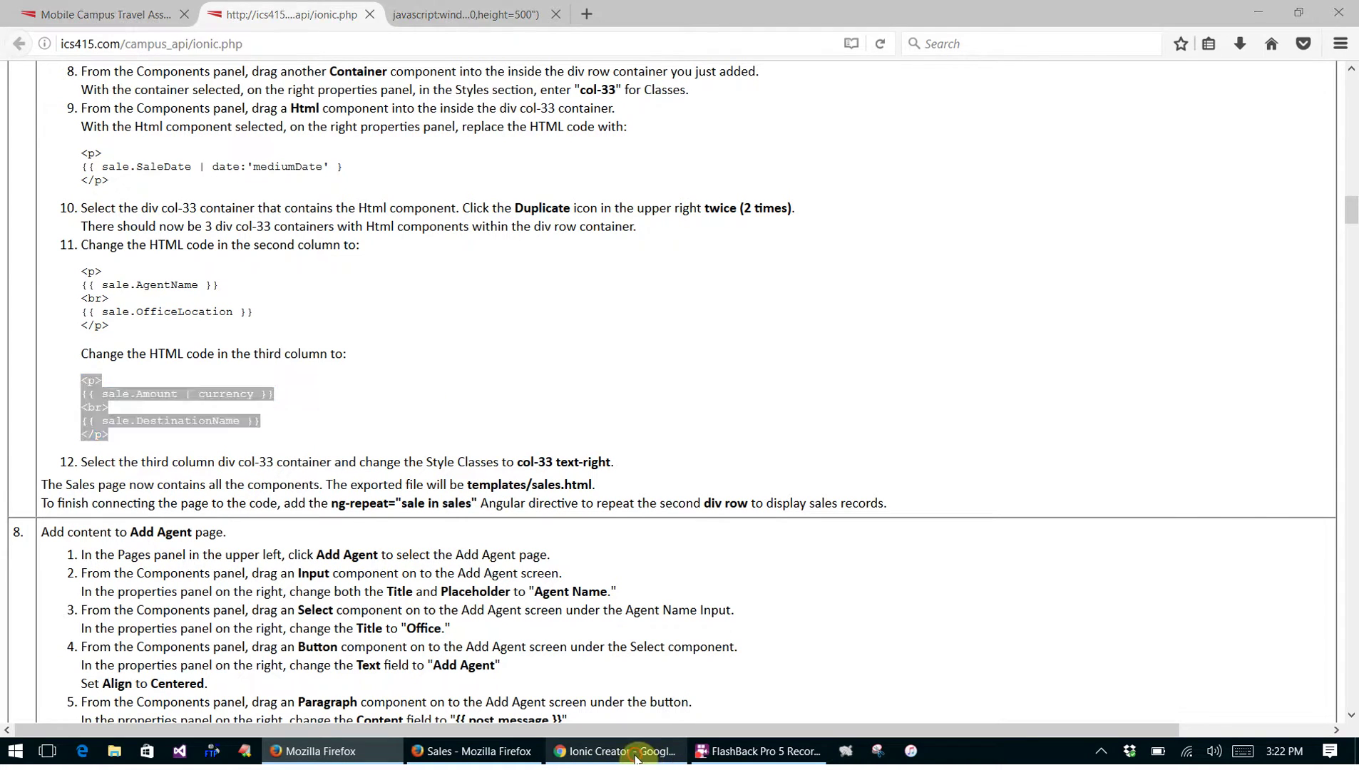
drag(1206, 200, 1106, 132)
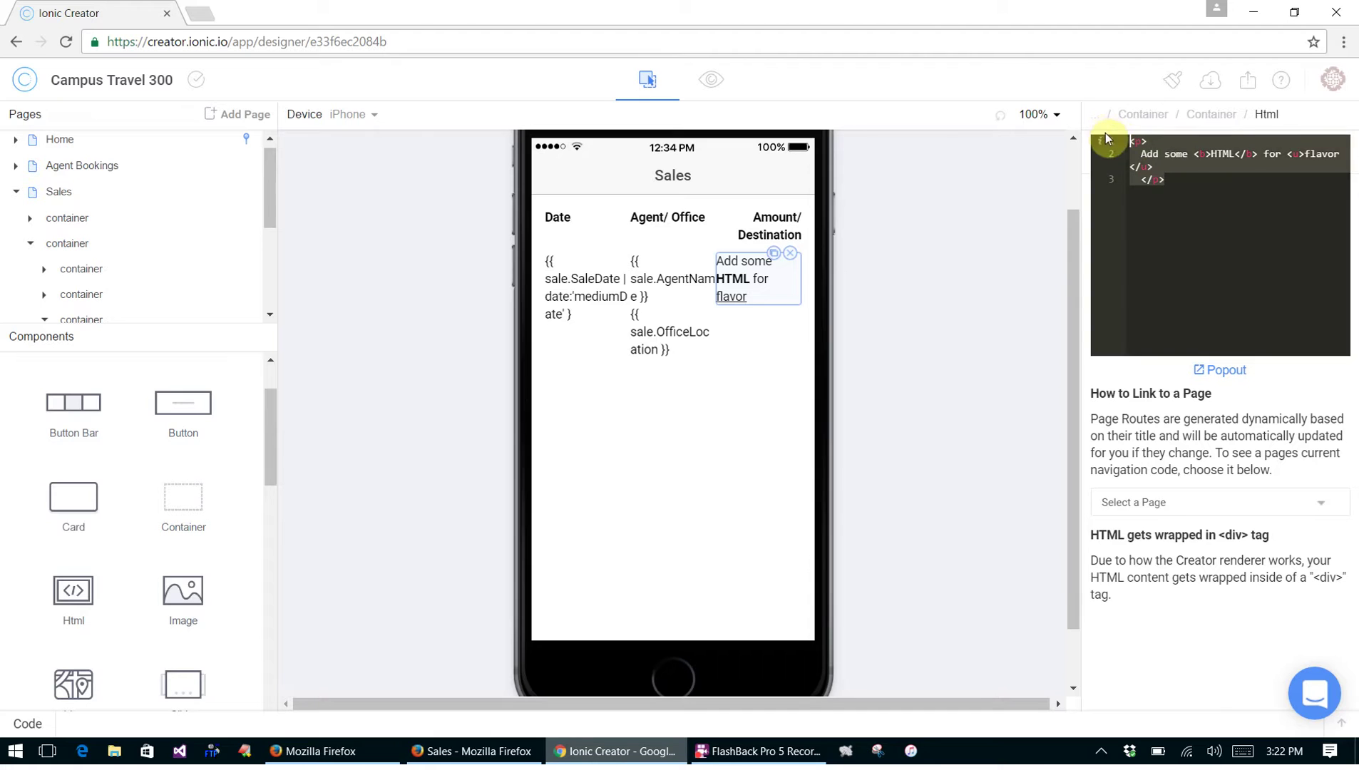
key(ctrl+v)
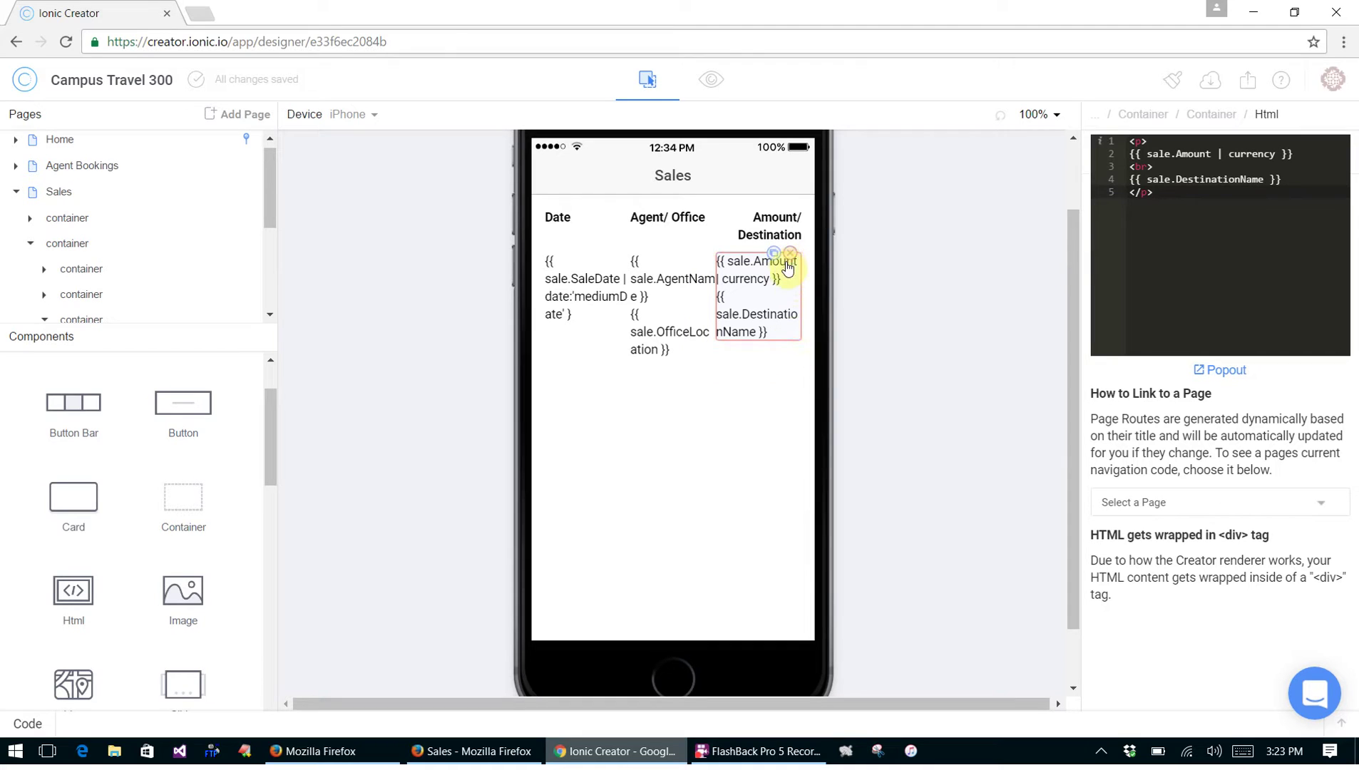
Set the classes of the container holding the Date heading to col-33 col-bottom
click(772, 223)
click(563, 215)
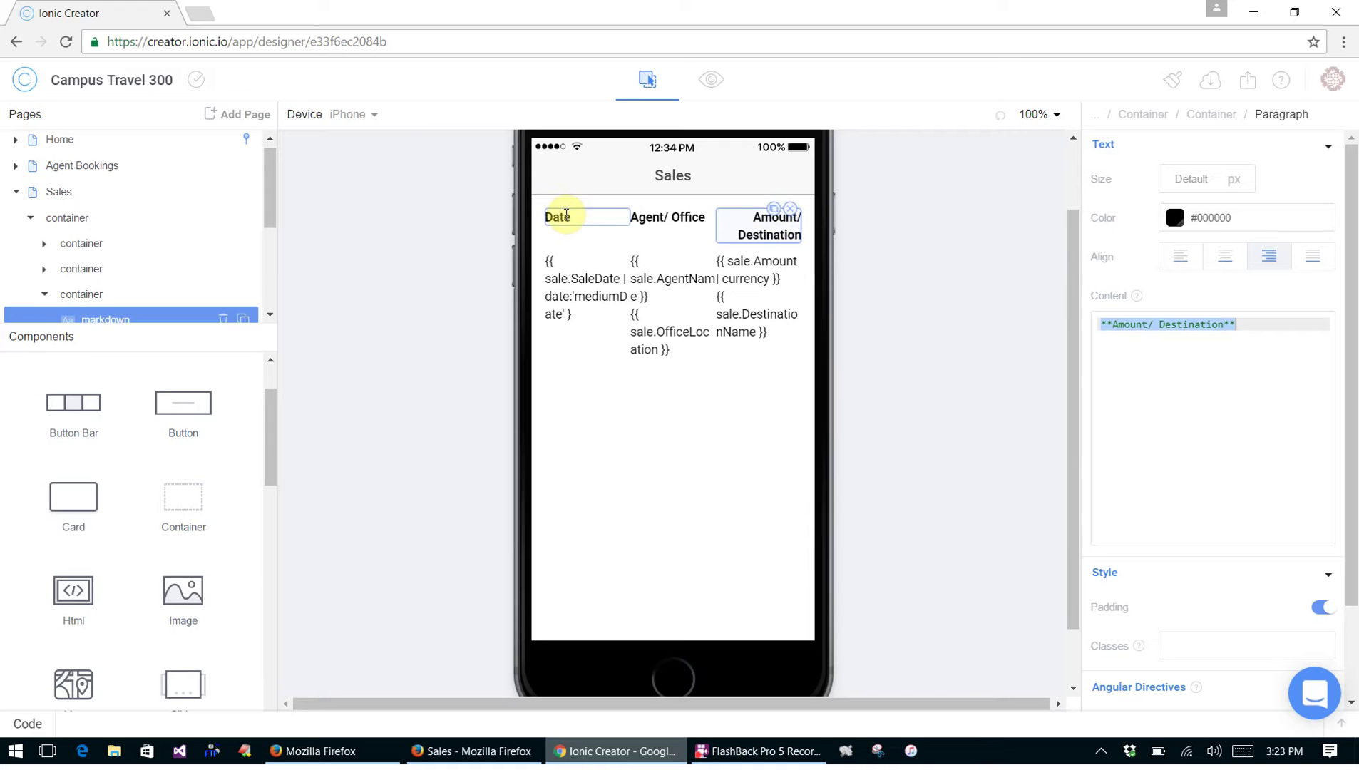
click(1207, 115)
click(1224, 221)
text(col-33 c)
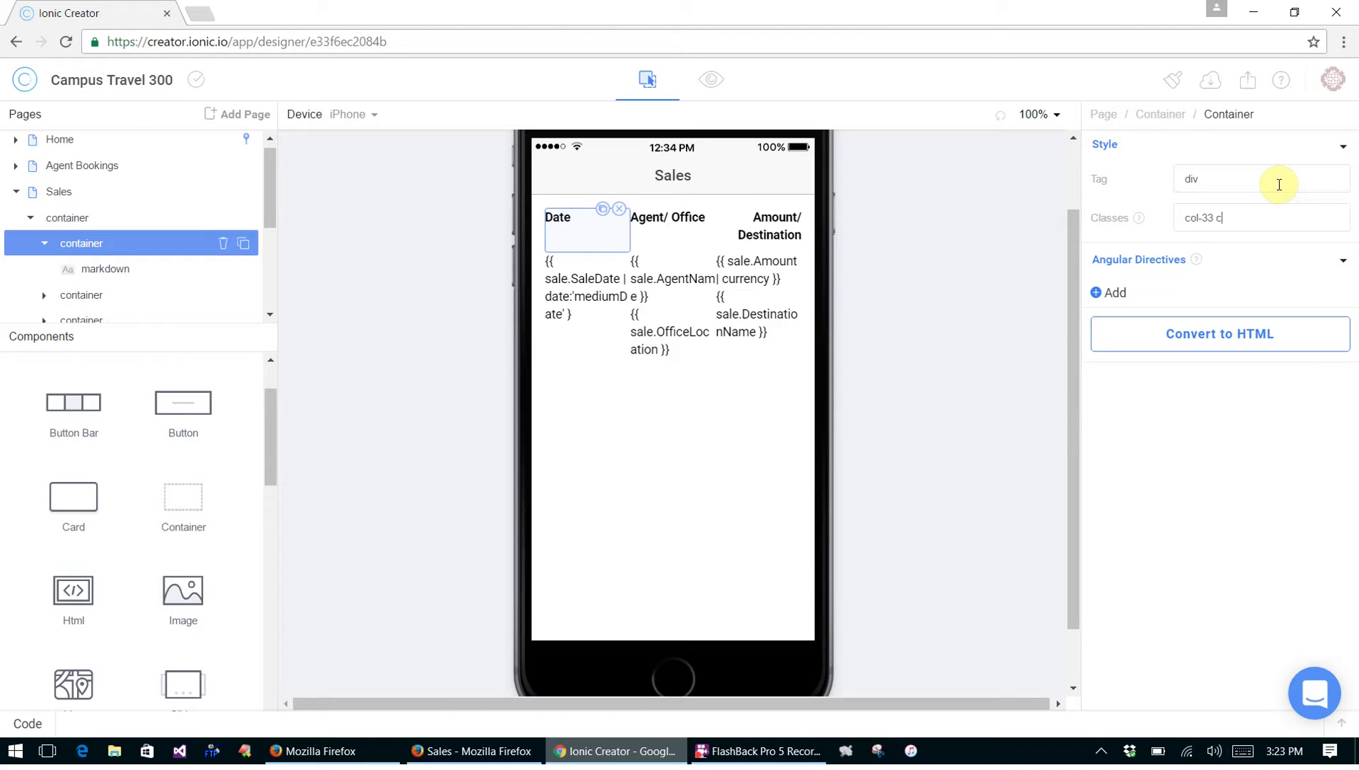
text(ol-bottom)
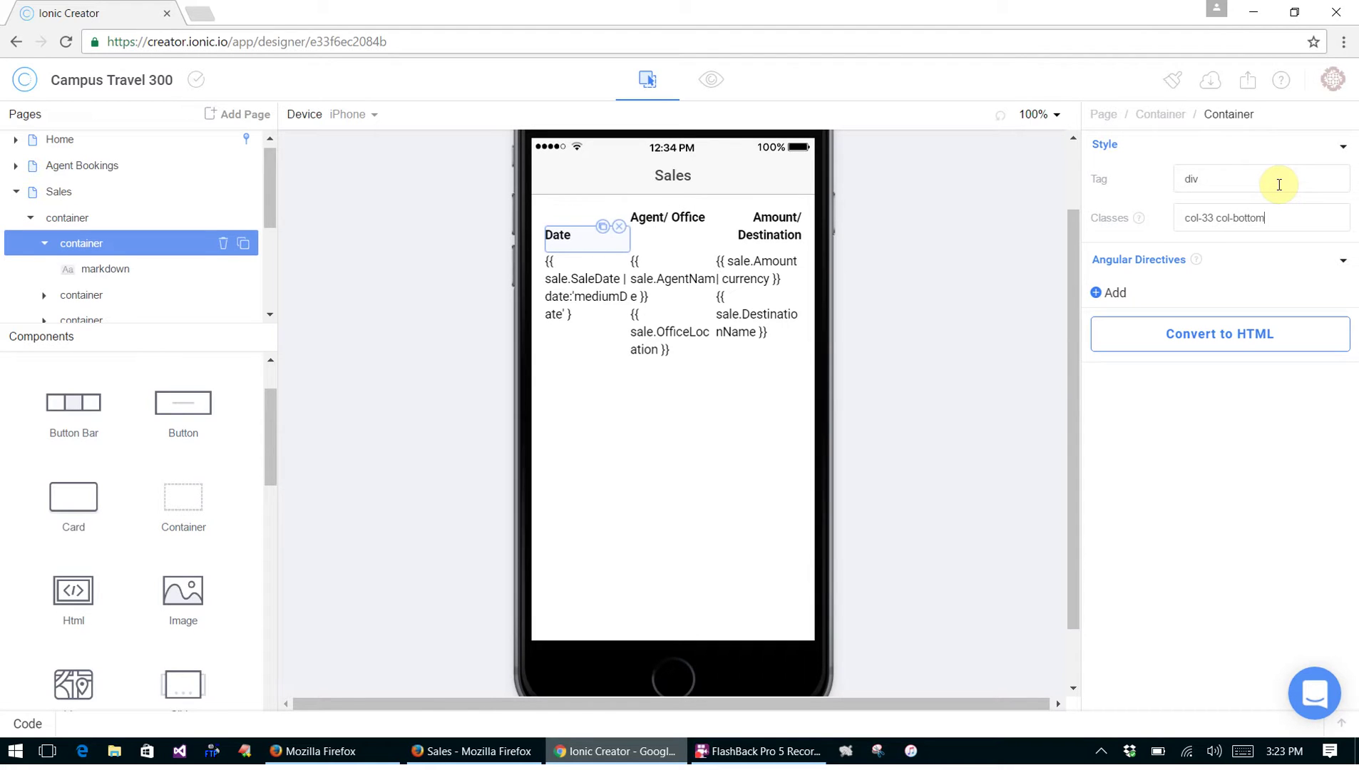
Set the classes of the container holding the Agent/ Office heading to col-33 col-bottom
click(675, 216)
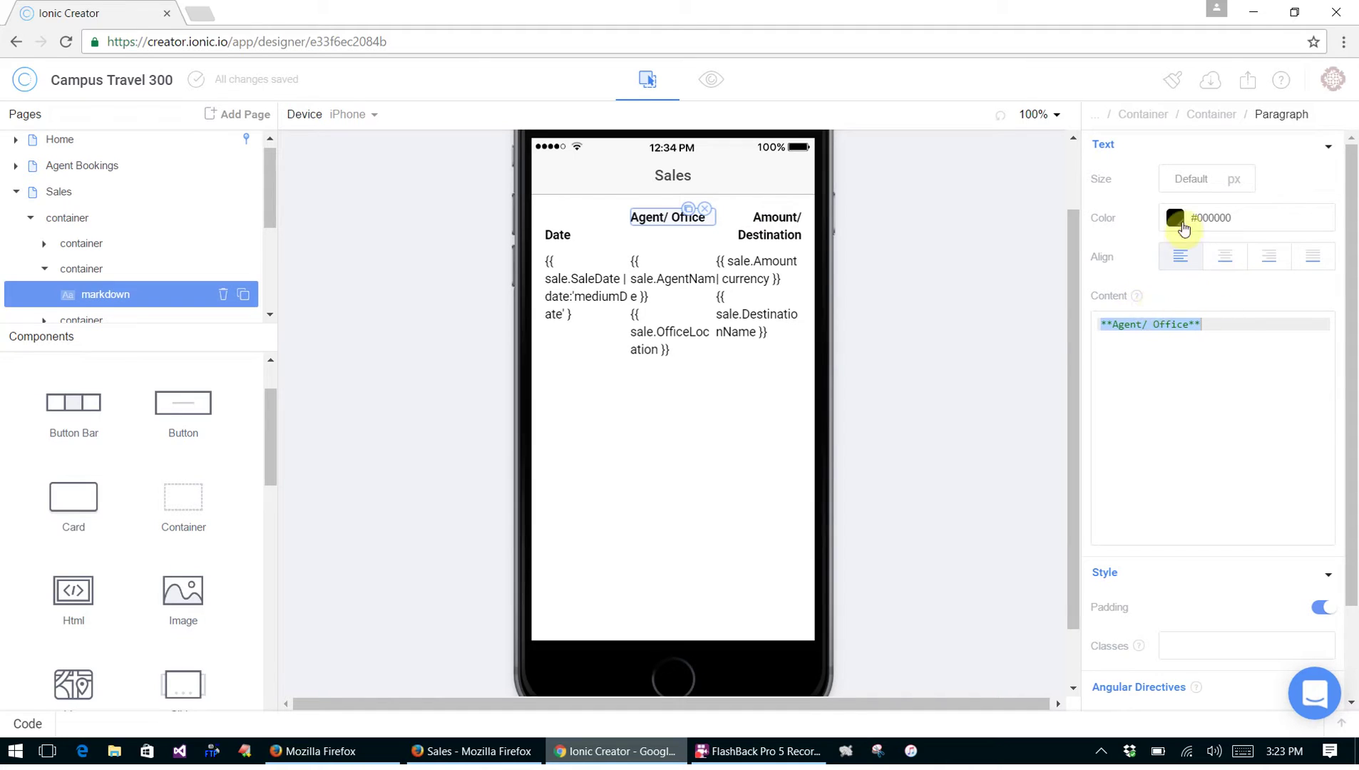
click(1206, 116)
click(1260, 221)
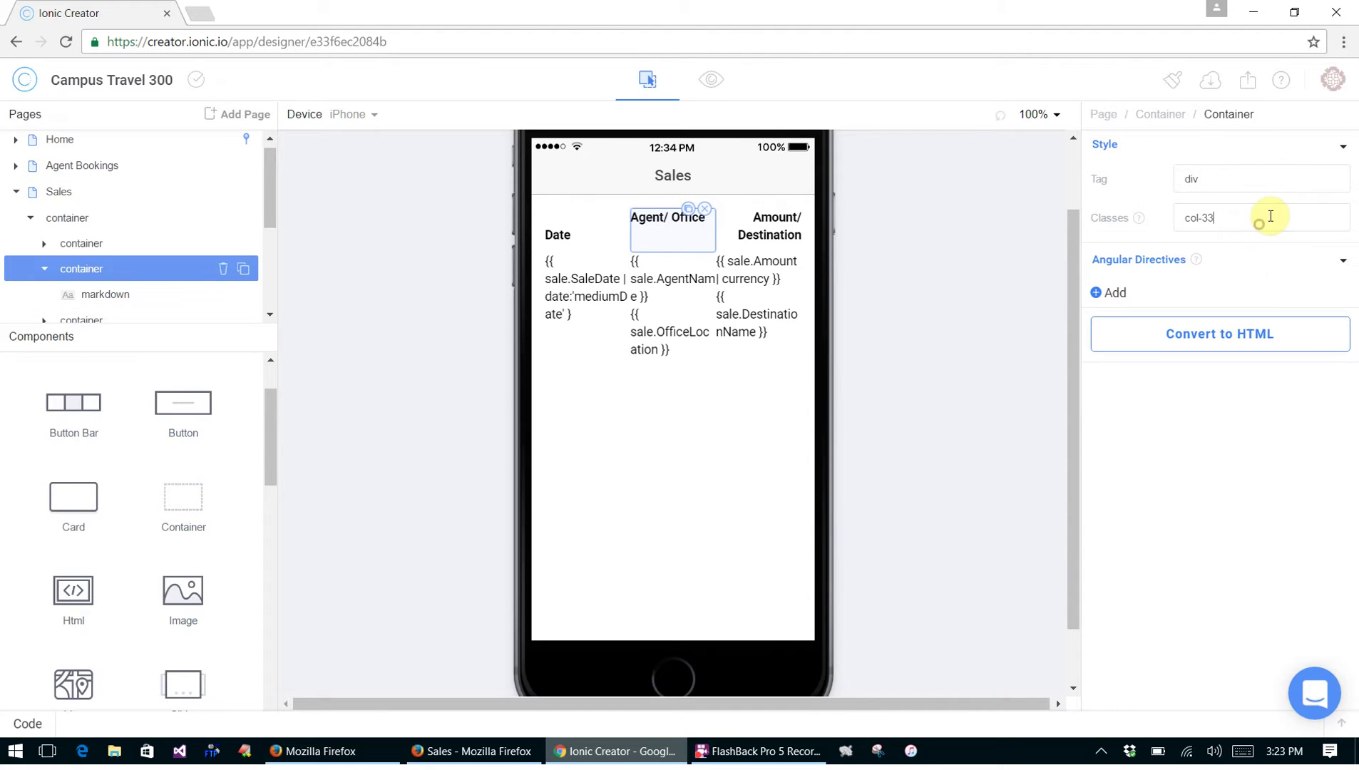
text(col-bottom)
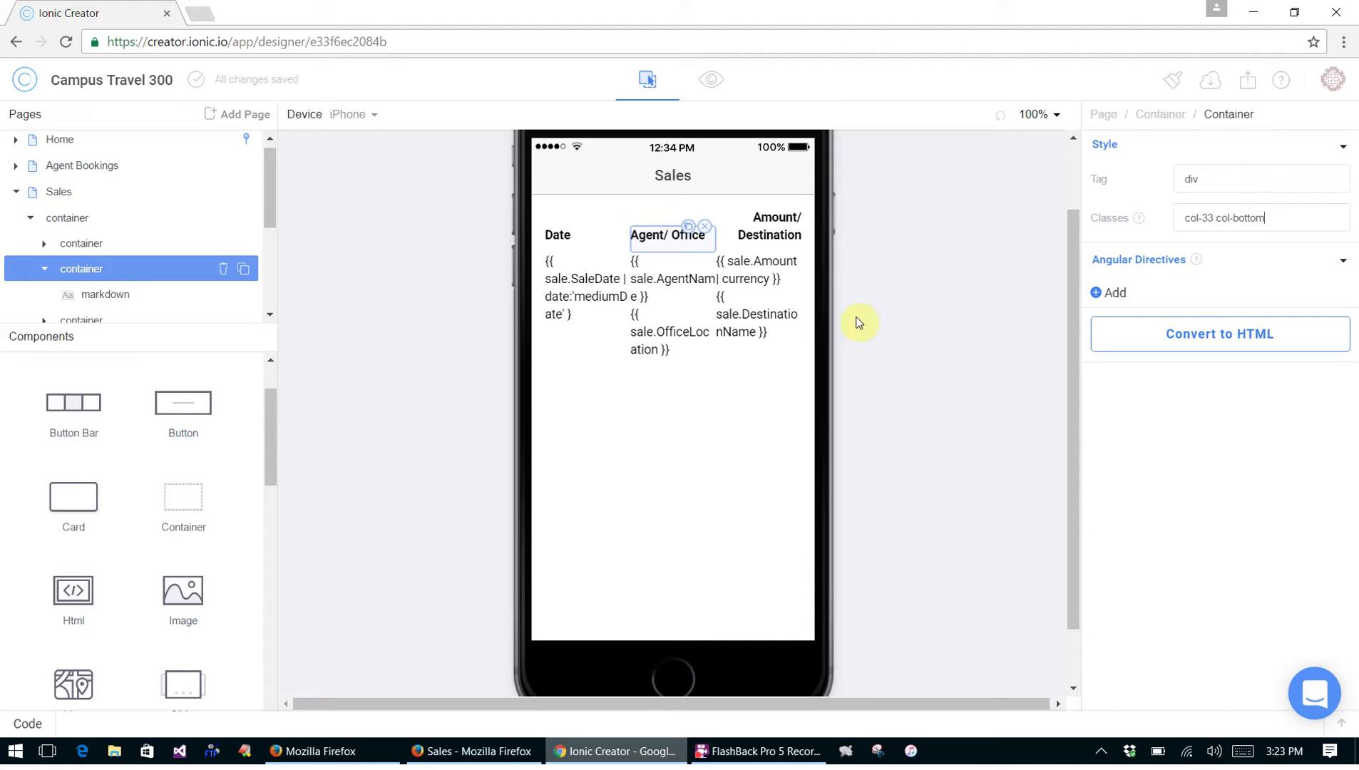
Set the classes of the second row's third-column container to col-33 text-right
click(752, 284)
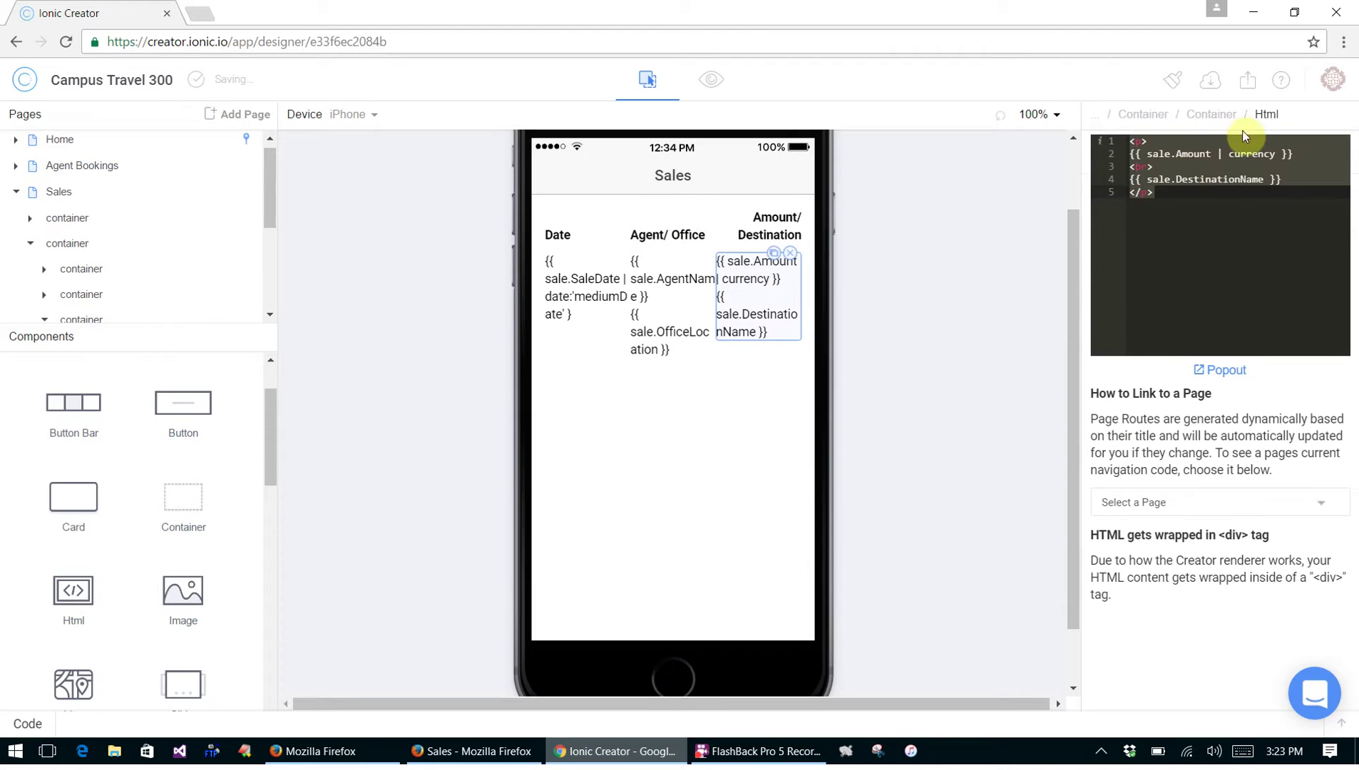
click(1221, 114)
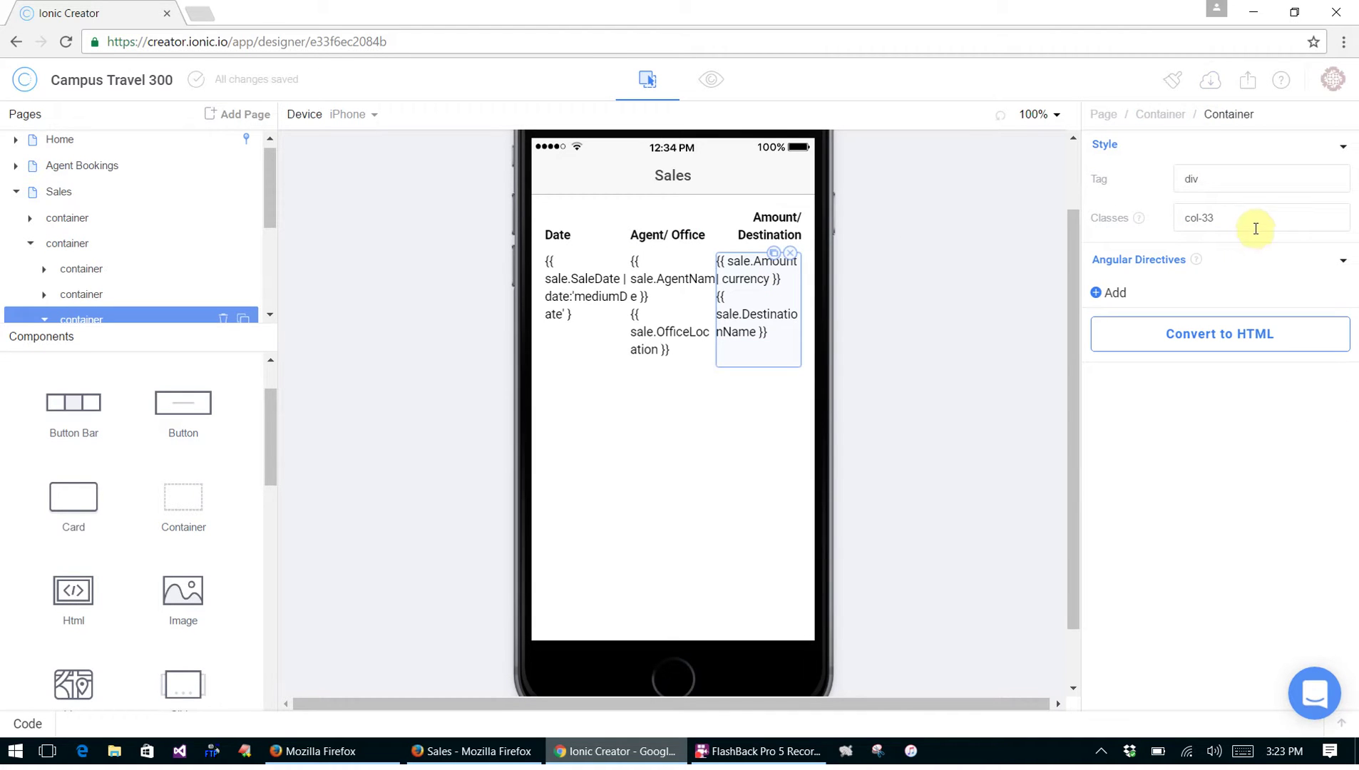
text(text-right)
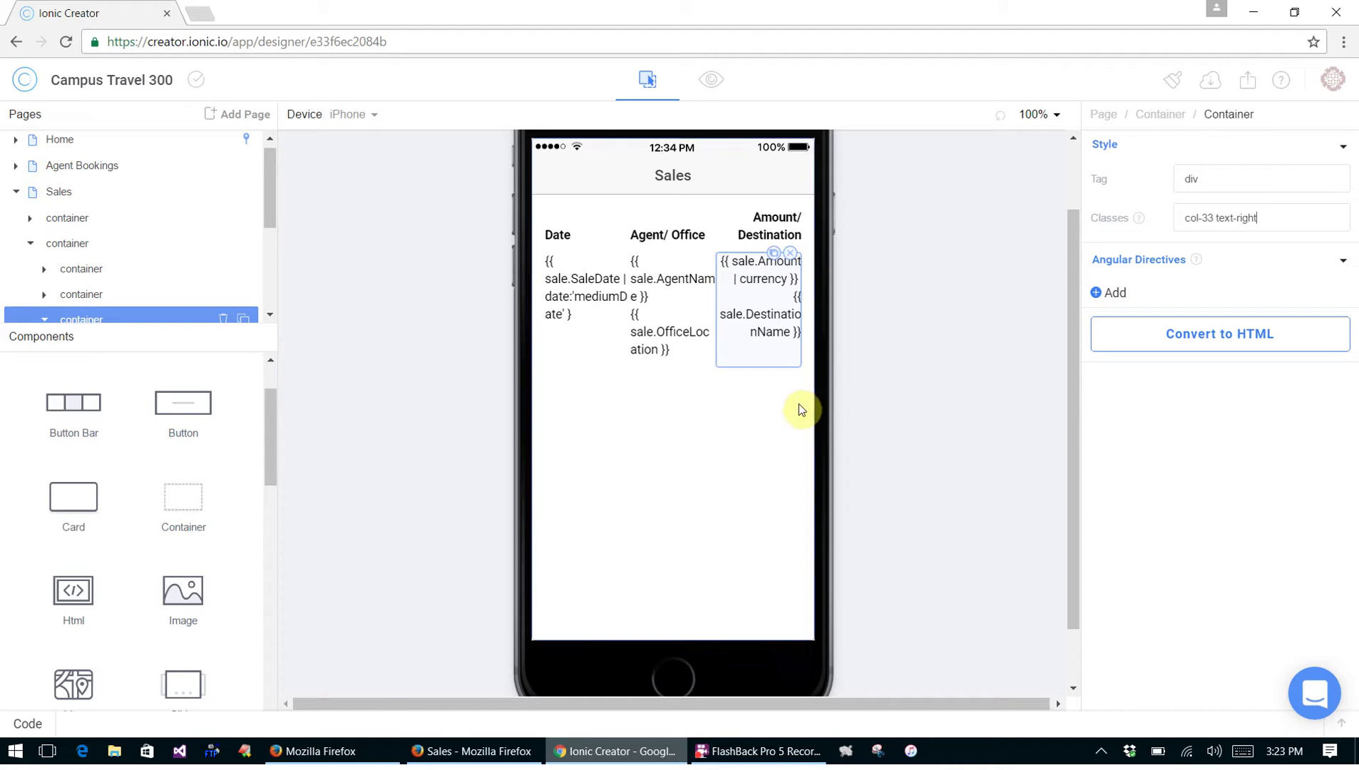
Open the Add Agent page for editing
click(719, 418)
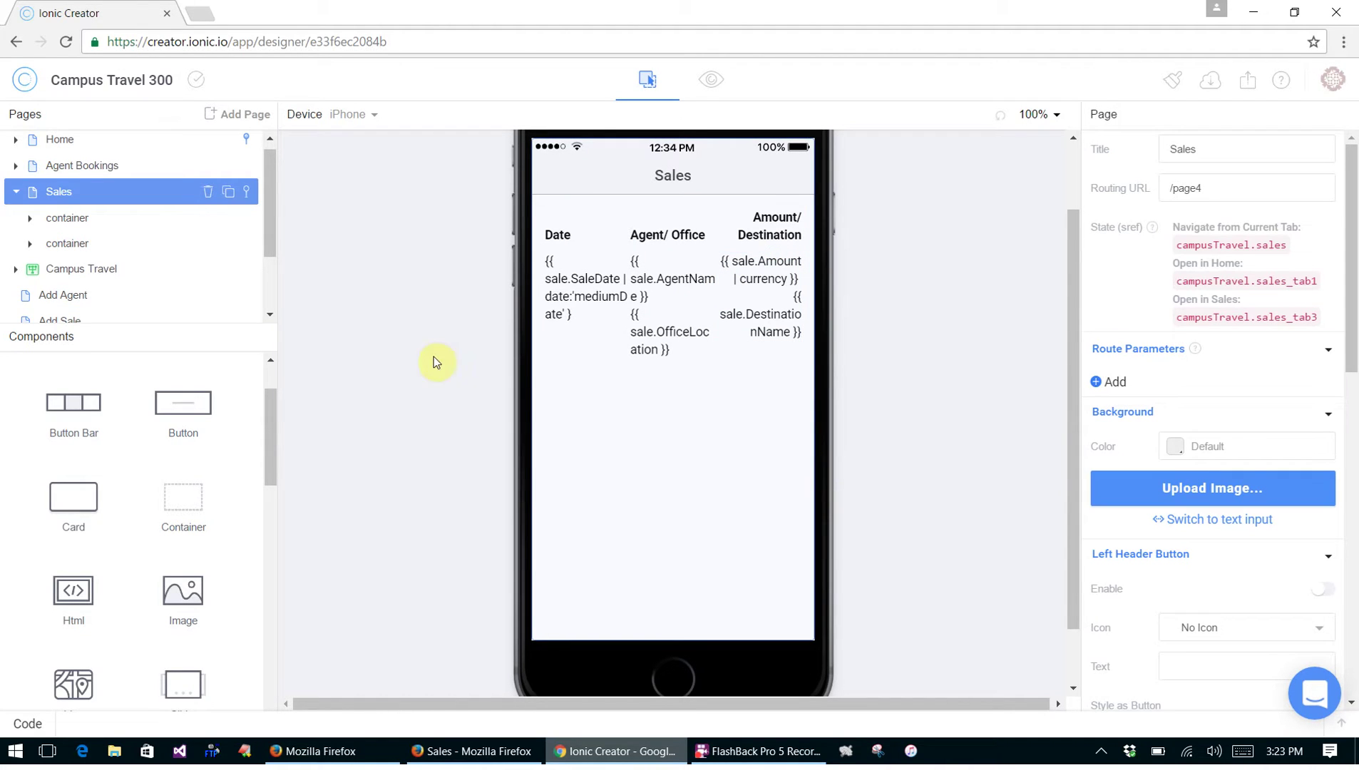
drag(270, 232, 278, 269)
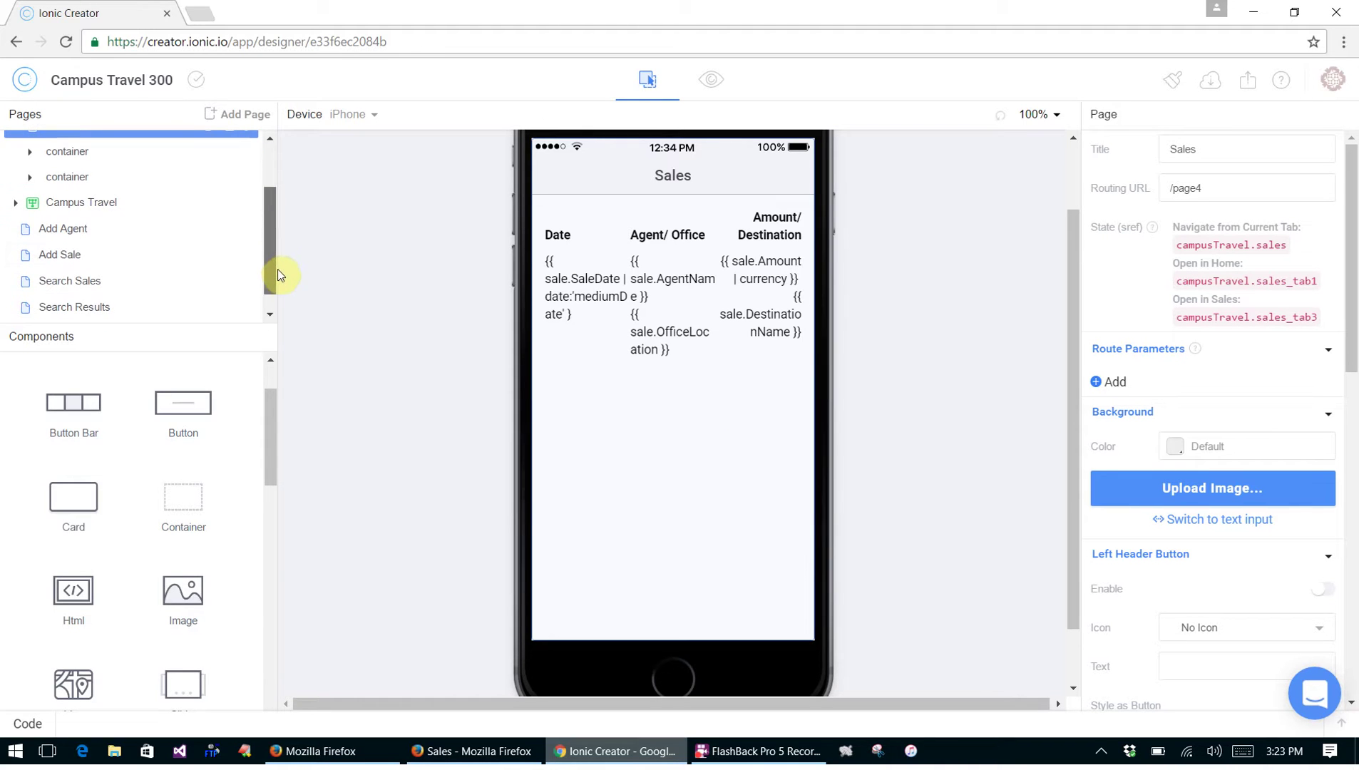
click(54, 231)
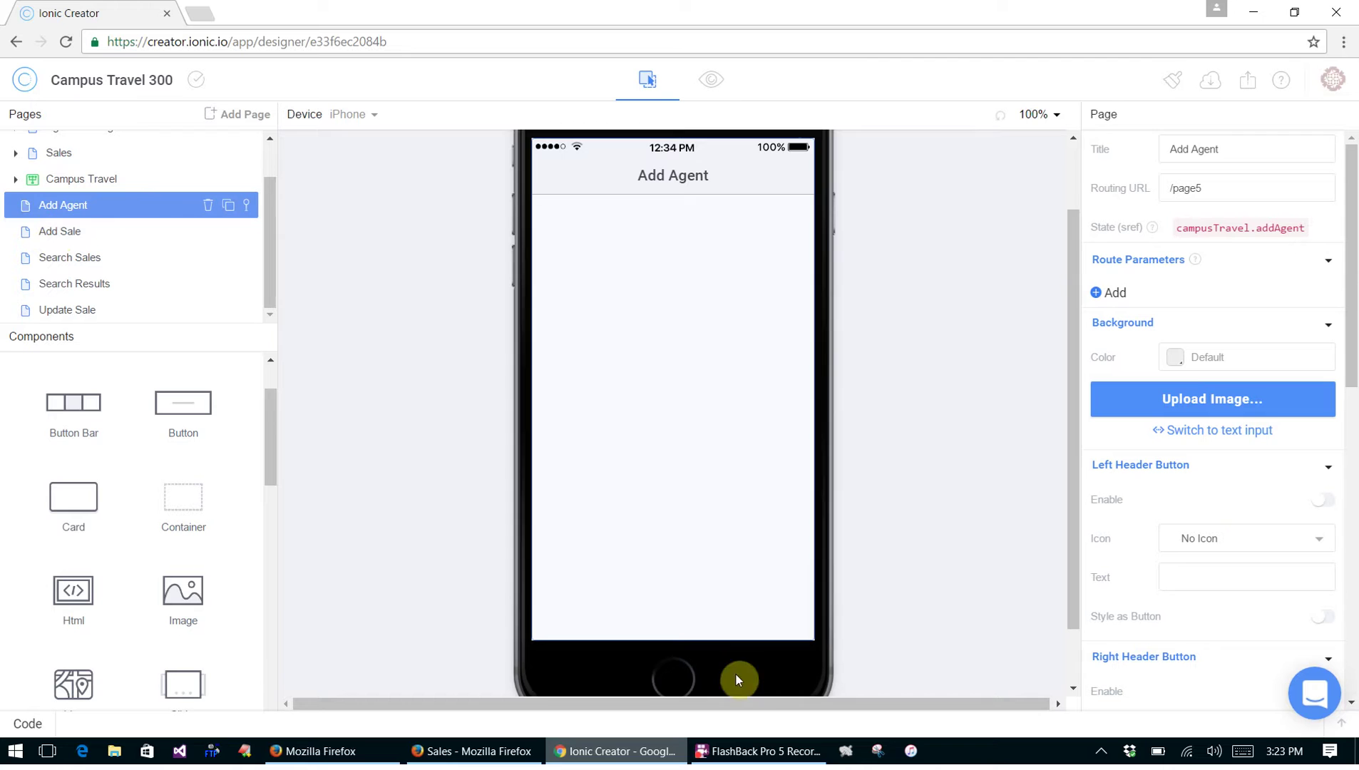
Review the Add Agent page instructions in Firefox and bring up the sample app's window for reference
click(320, 750)
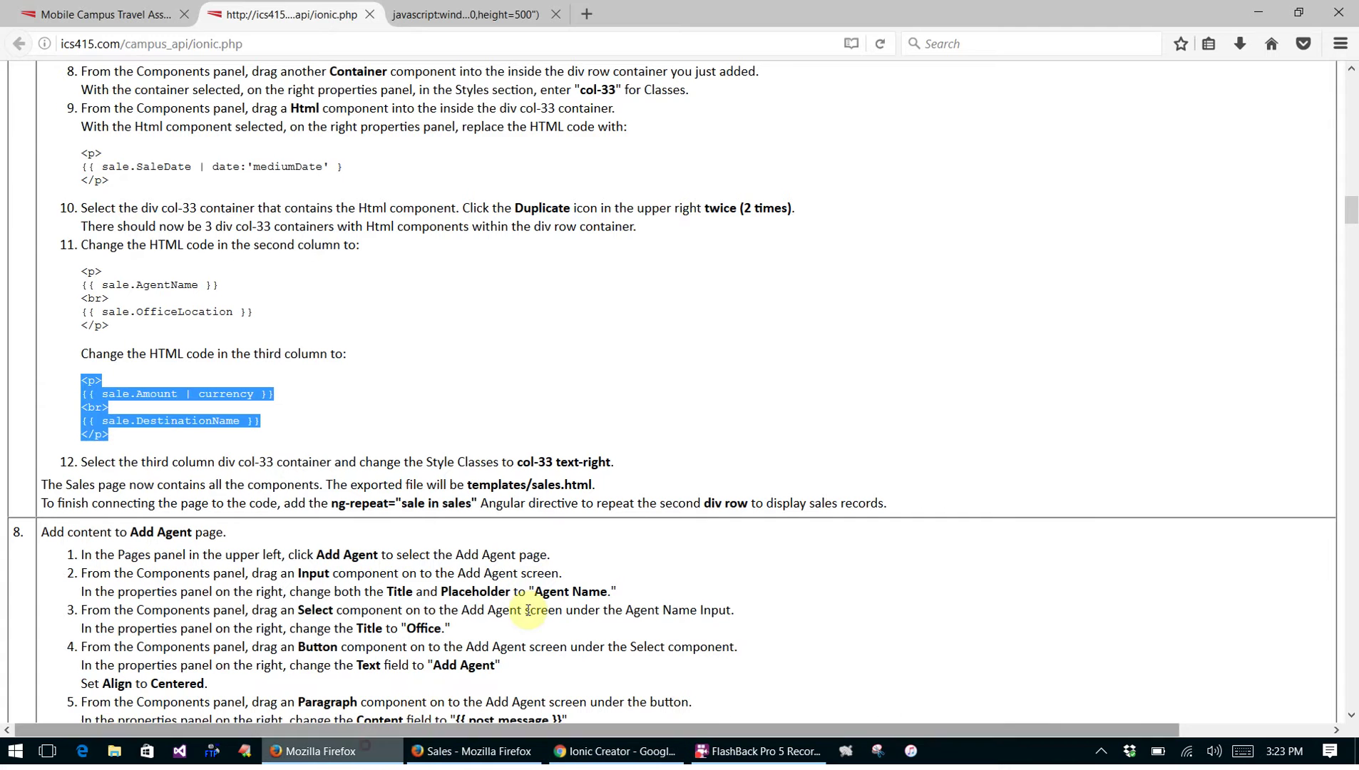
scroll(688, 462, down, 2)
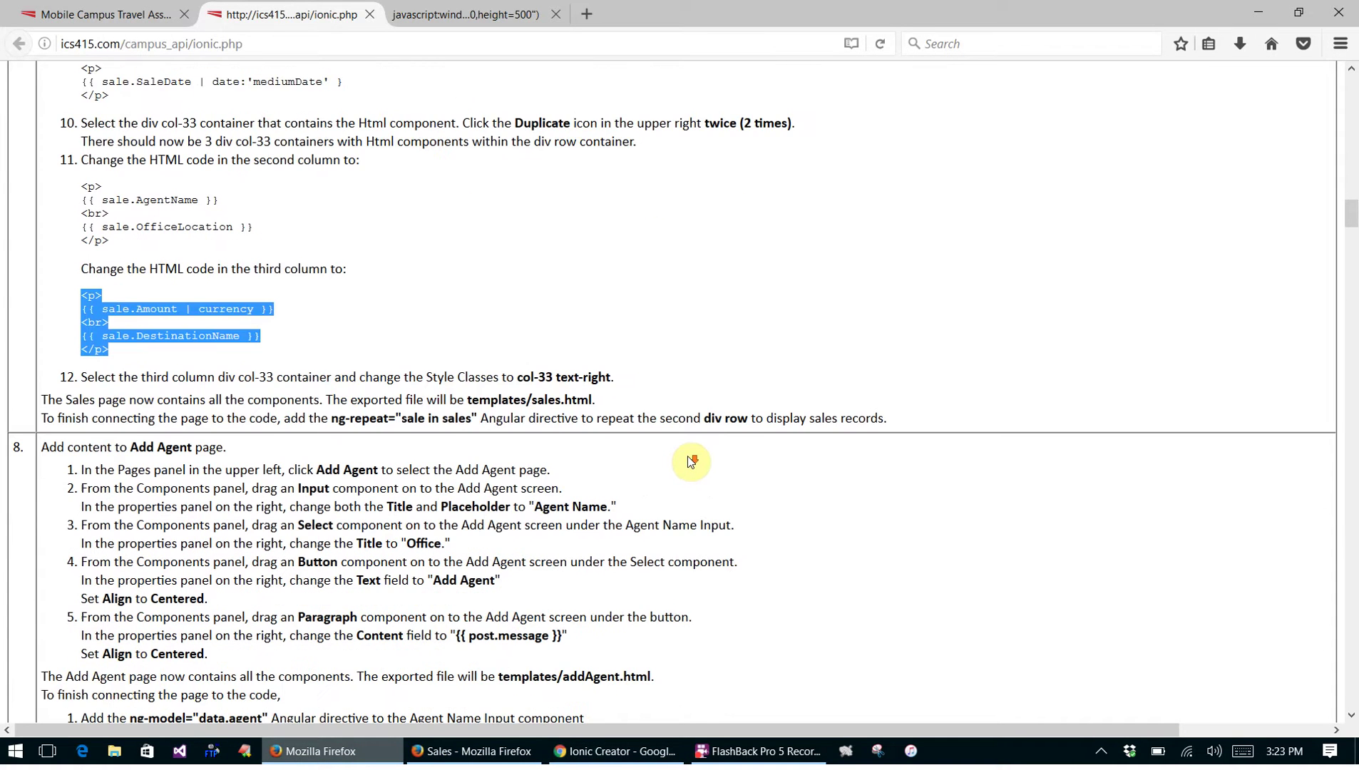
scroll(688, 462, down, 7)
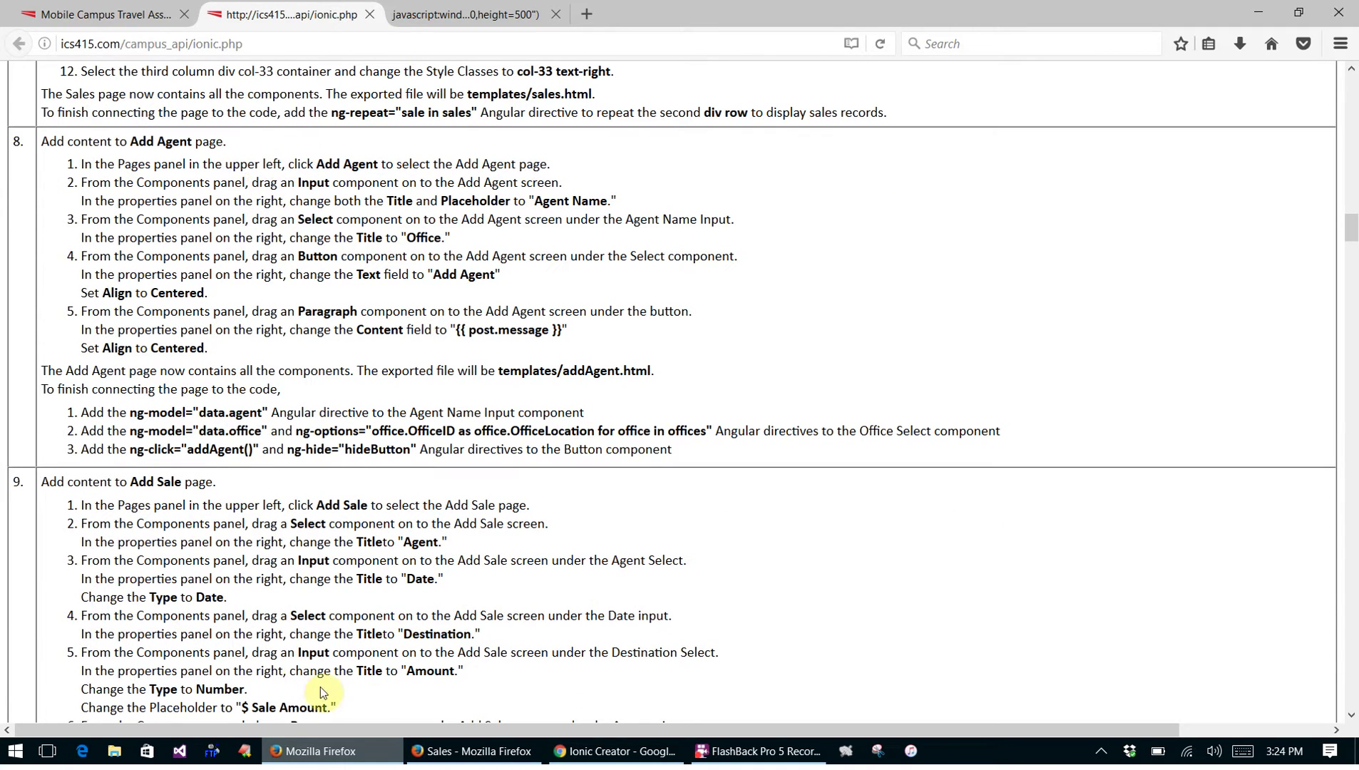
click(470, 754)
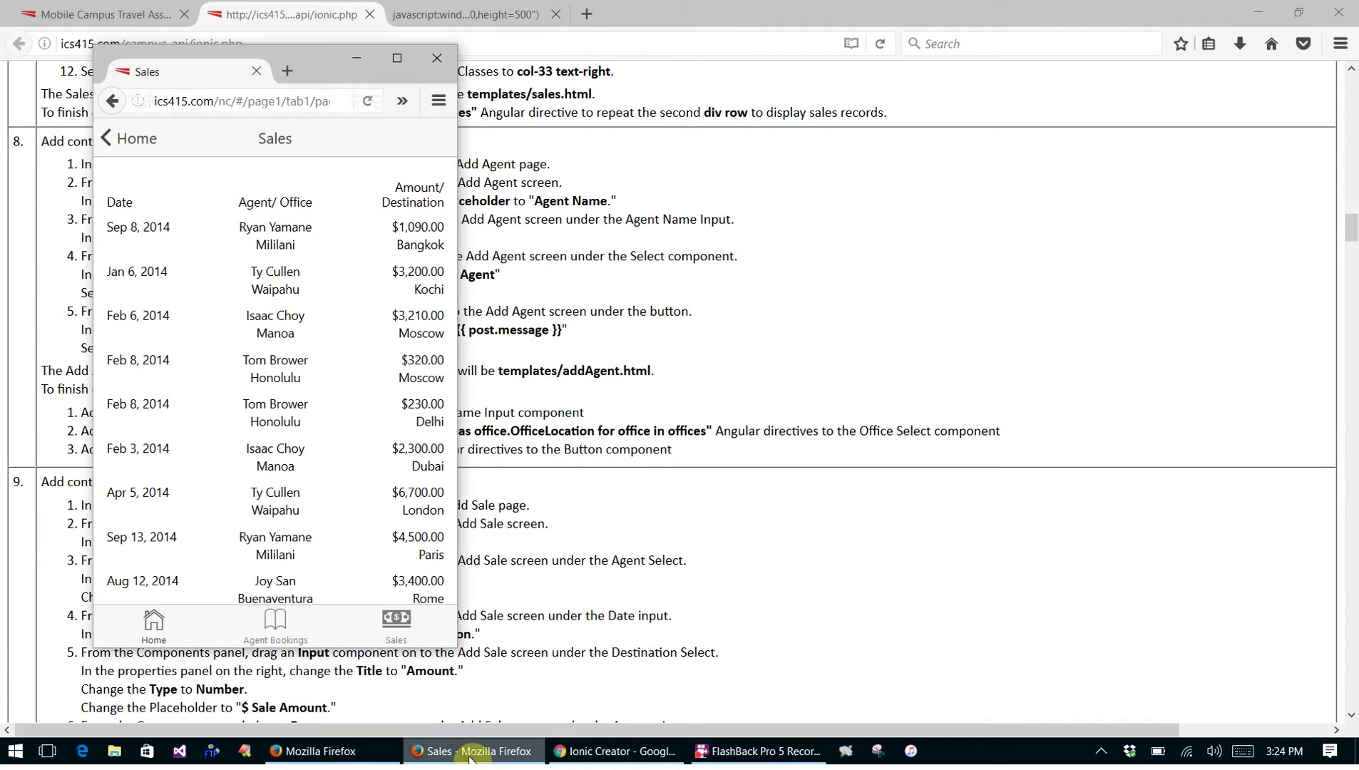
Open the Add Agent page of the finished sample app from its Home page and examine the layout
click(135, 141)
click(165, 286)
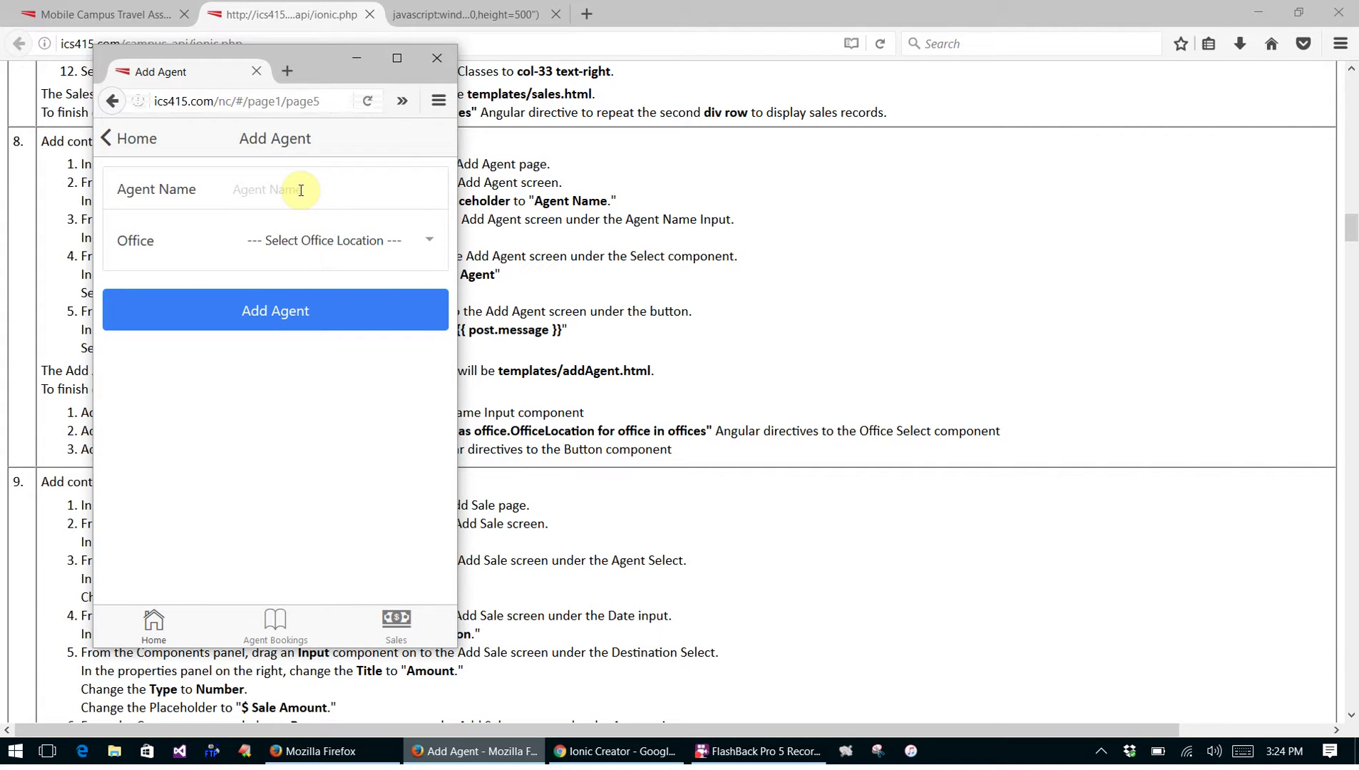
click(746, 355)
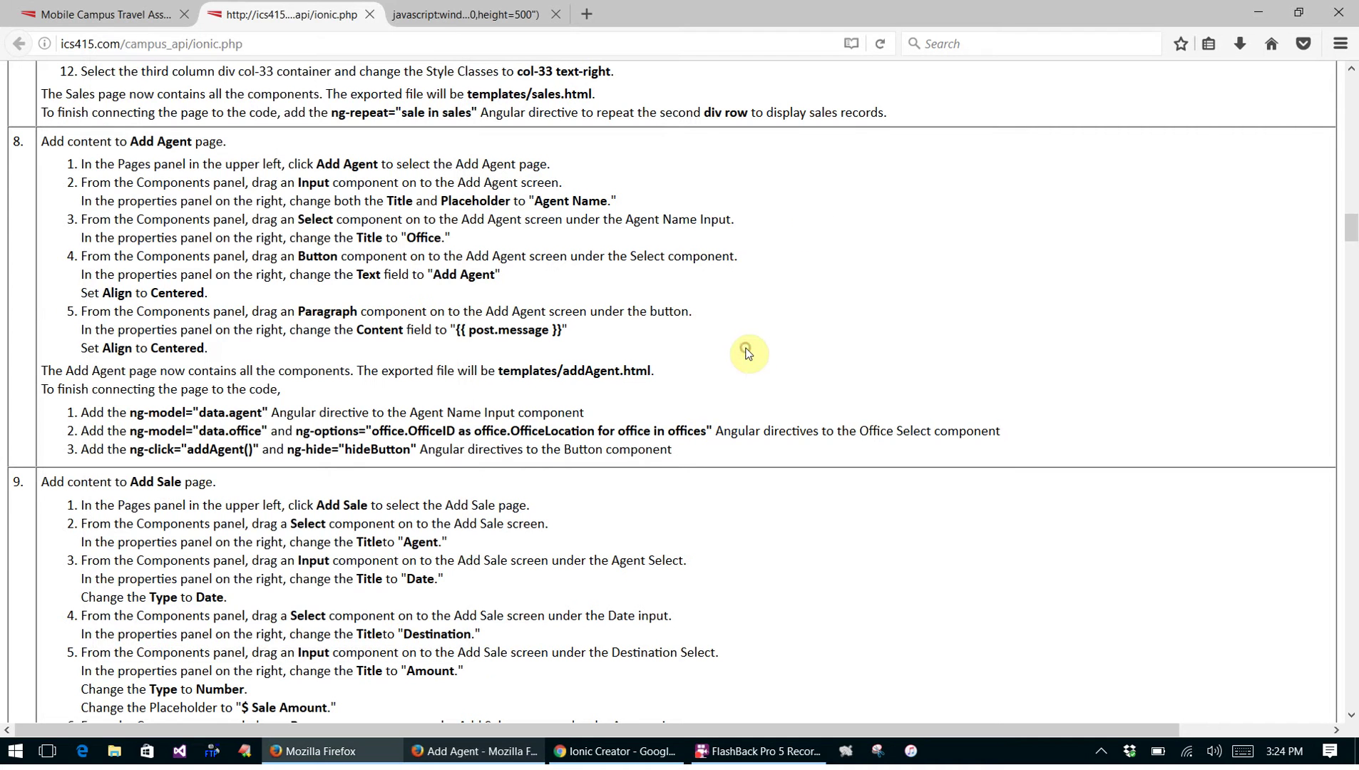
Switch to Ionic Creator and add an Input component to the Add Agent page with the title "Agent Name"
click(587, 760)
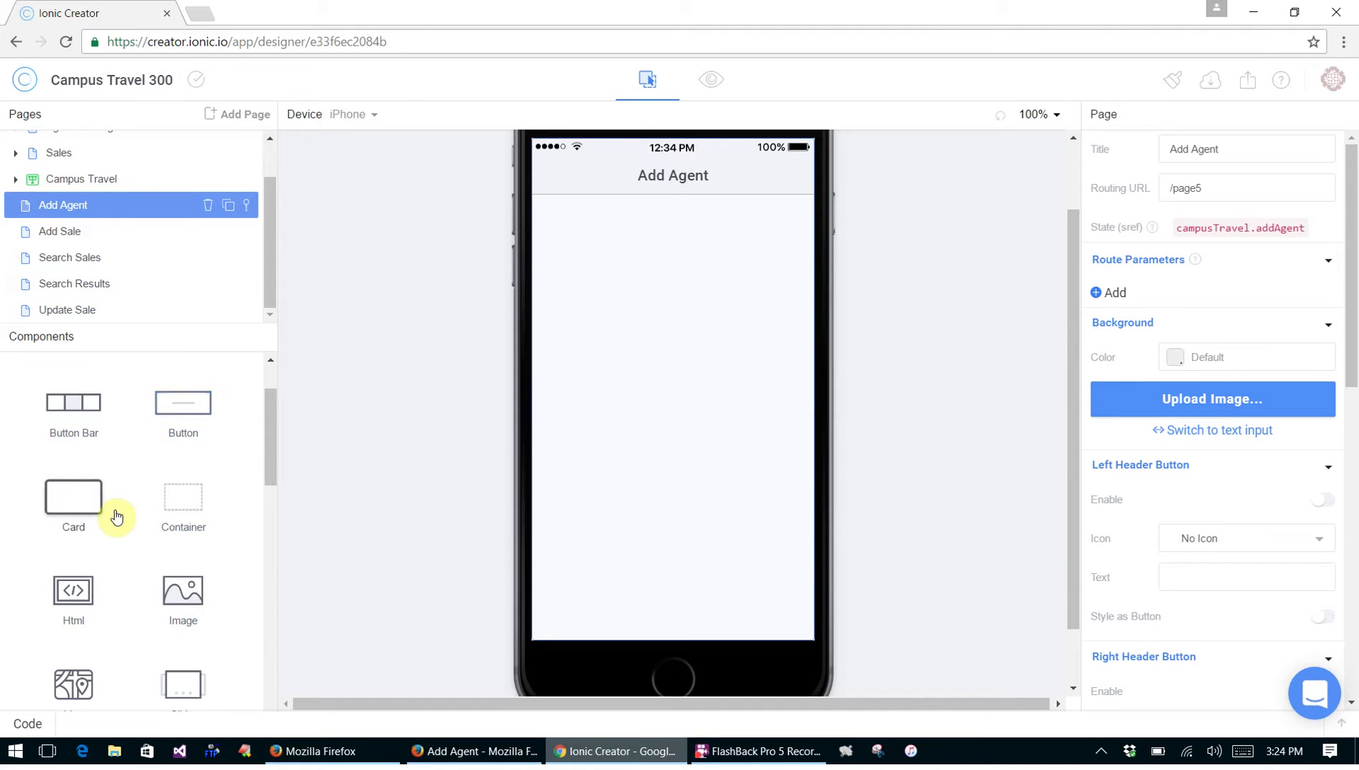
scroll(215, 559, down, 3)
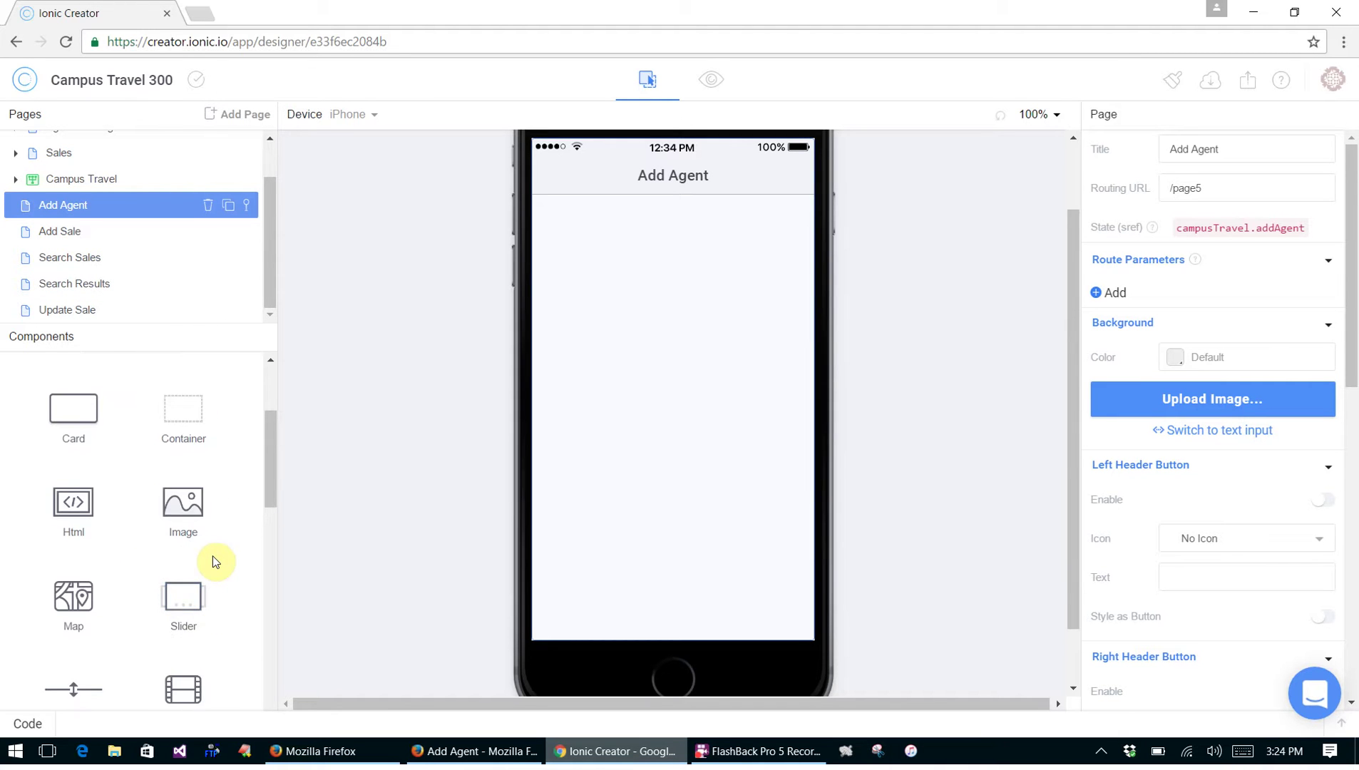
scroll(215, 562, down, 5)
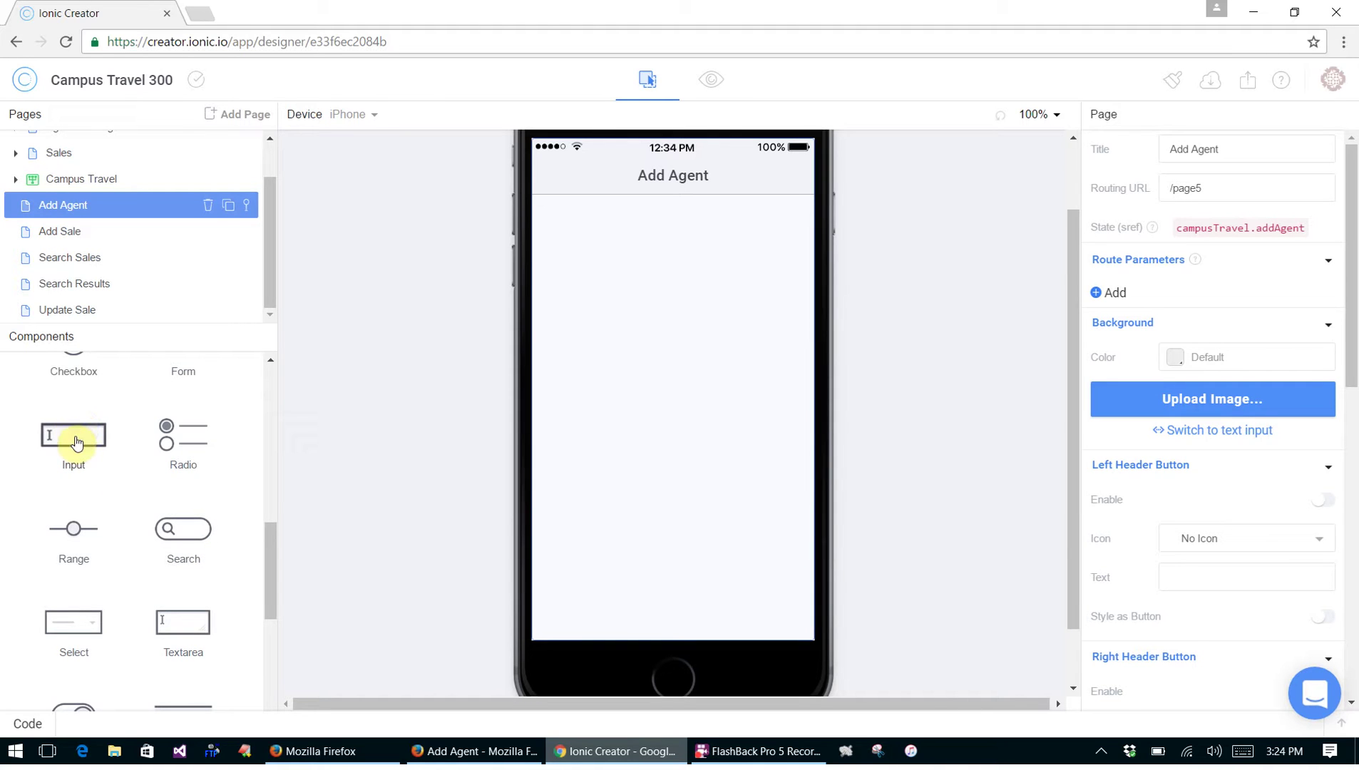
drag(75, 441, 723, 291)
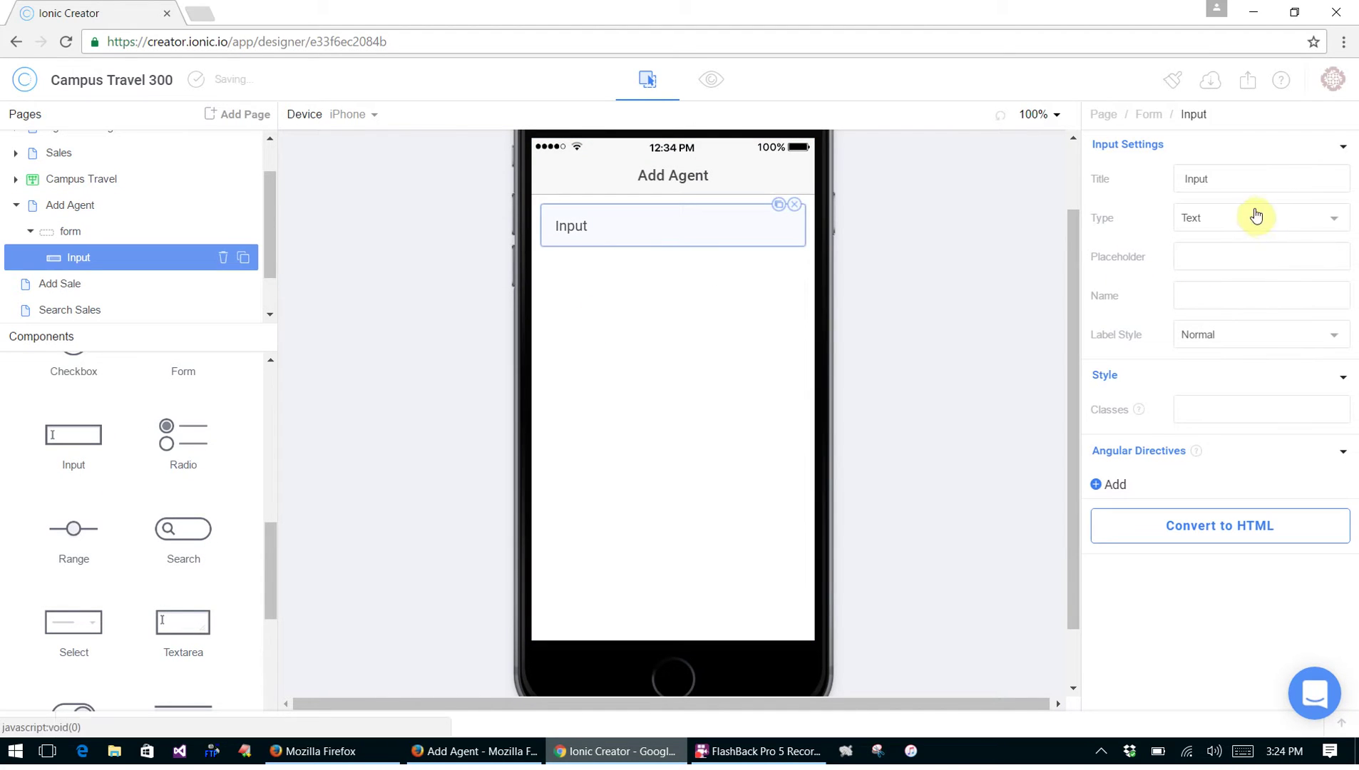
double_click(1252, 172)
text(Ag)
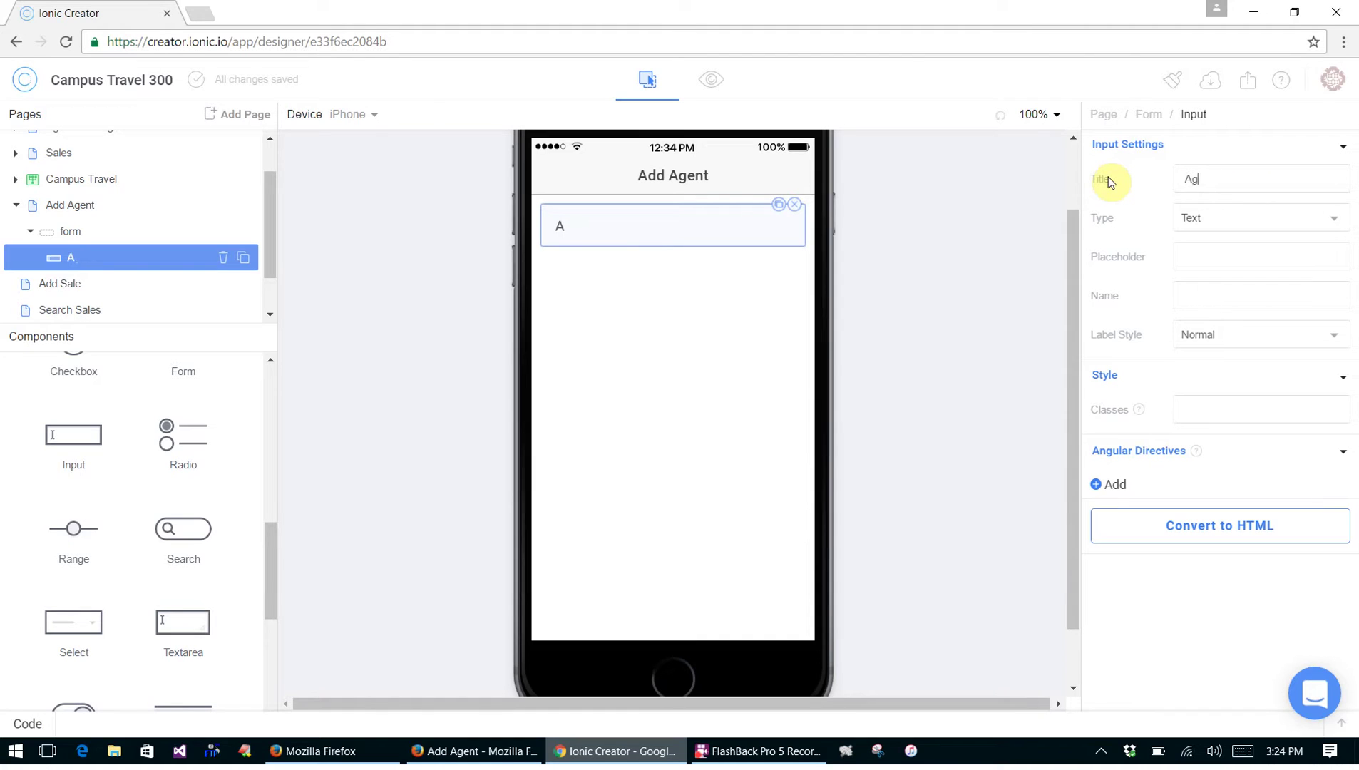
text(ent Name)
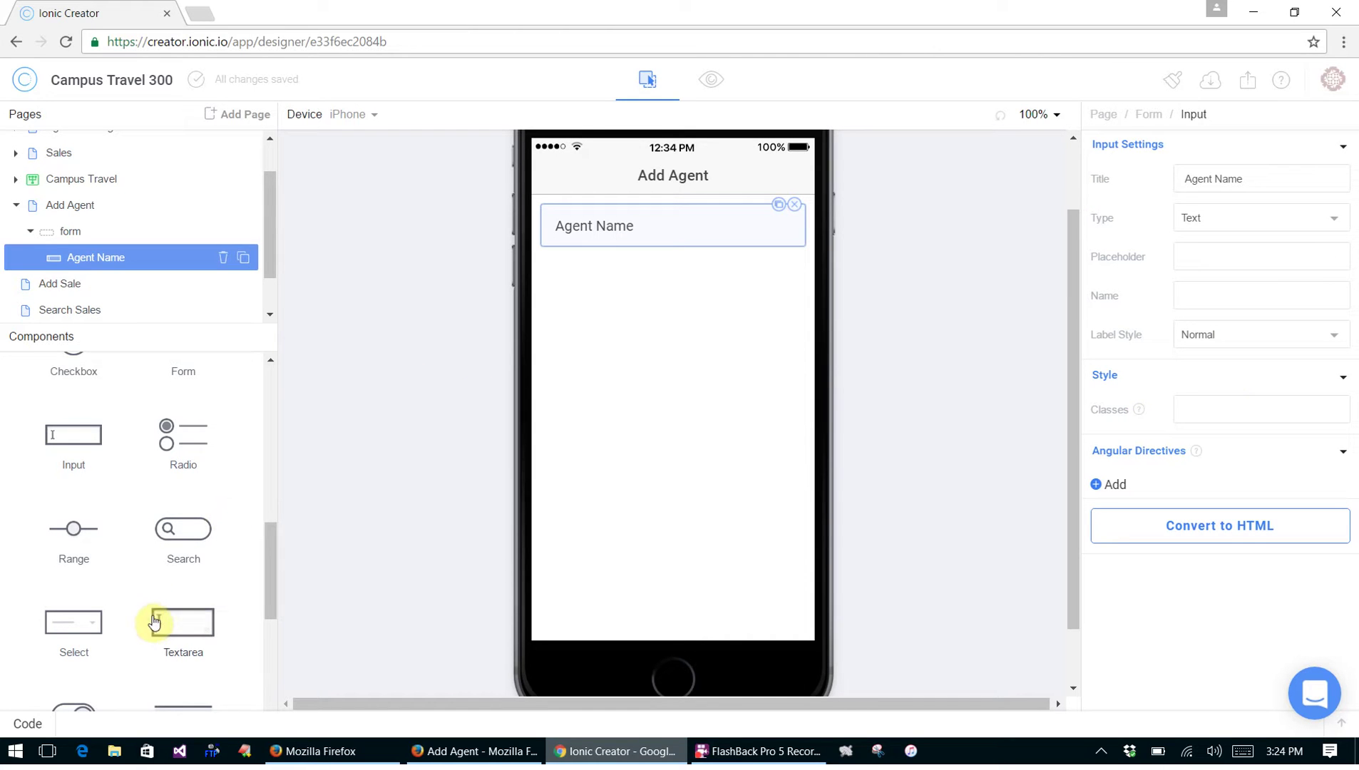
Add a Select component under the Agent Name input and set its title to "Office Location"
drag(74, 622, 645, 339)
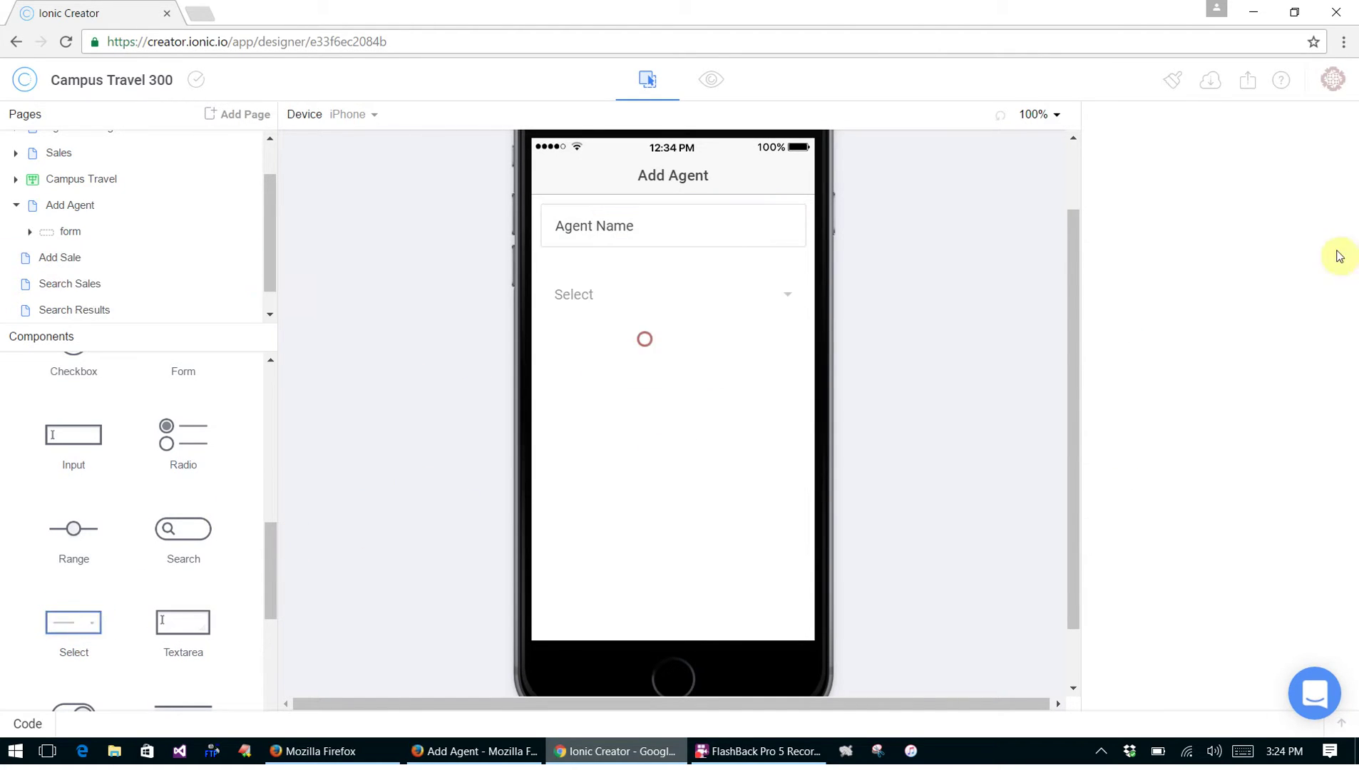
drag(1230, 178, 1123, 172)
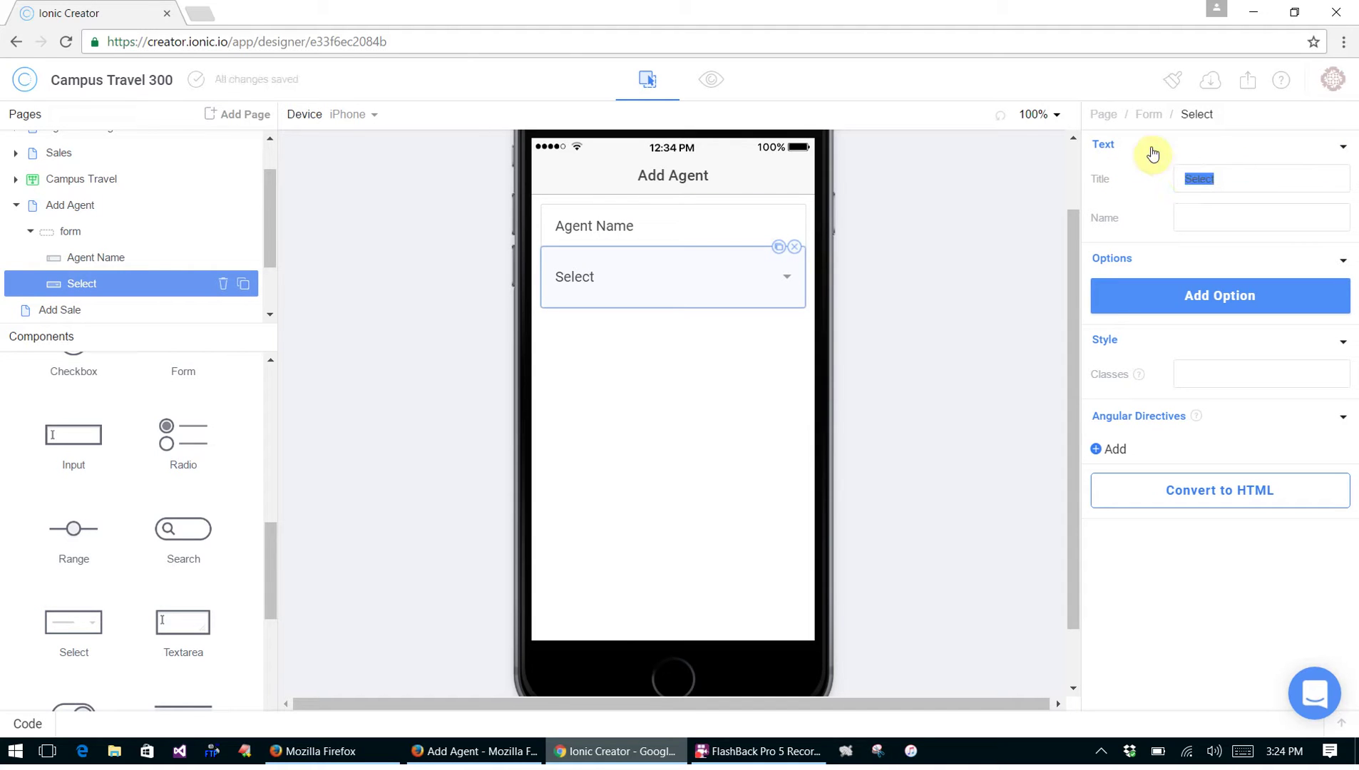
text(Office Location)
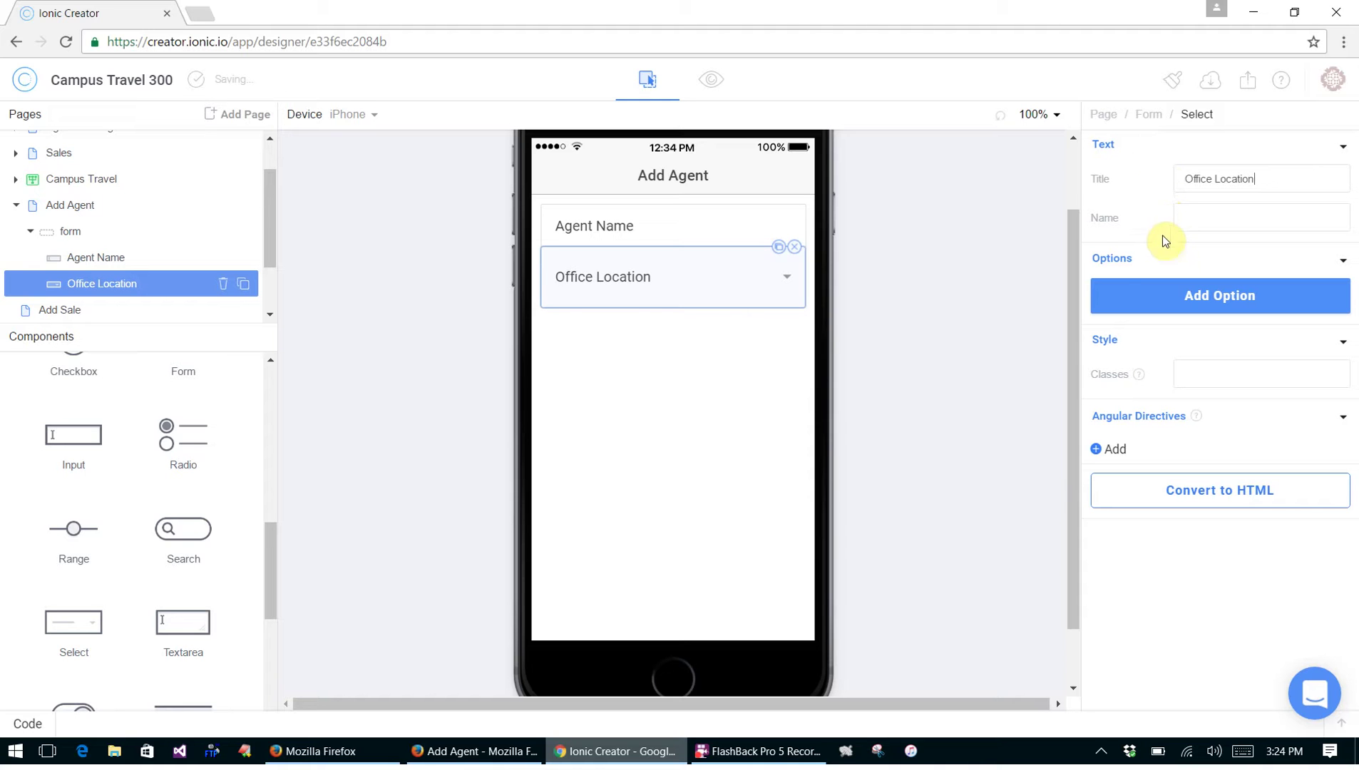
Place a Button component below the Add Agent form and set its text to "Add Agent"
scroll(209, 485, up, 8)
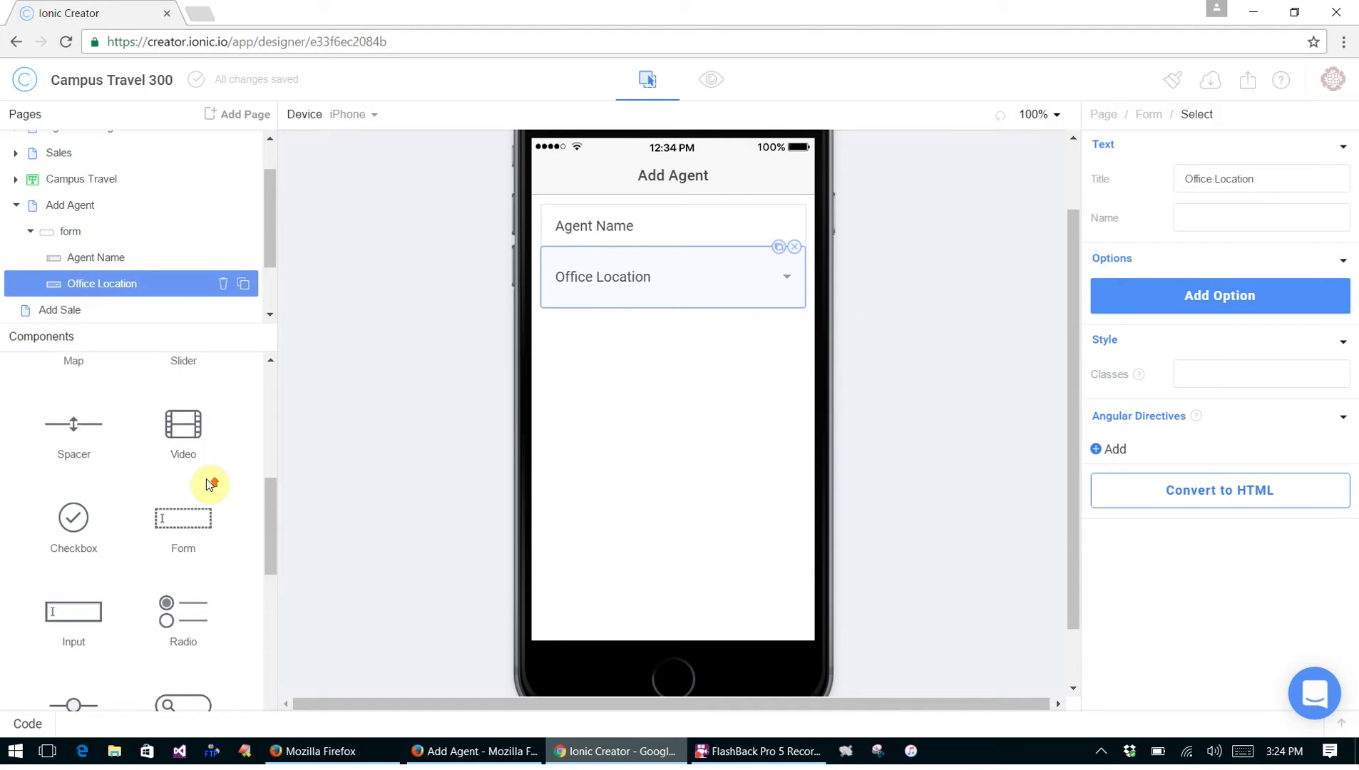
scroll(207, 486, down, 1)
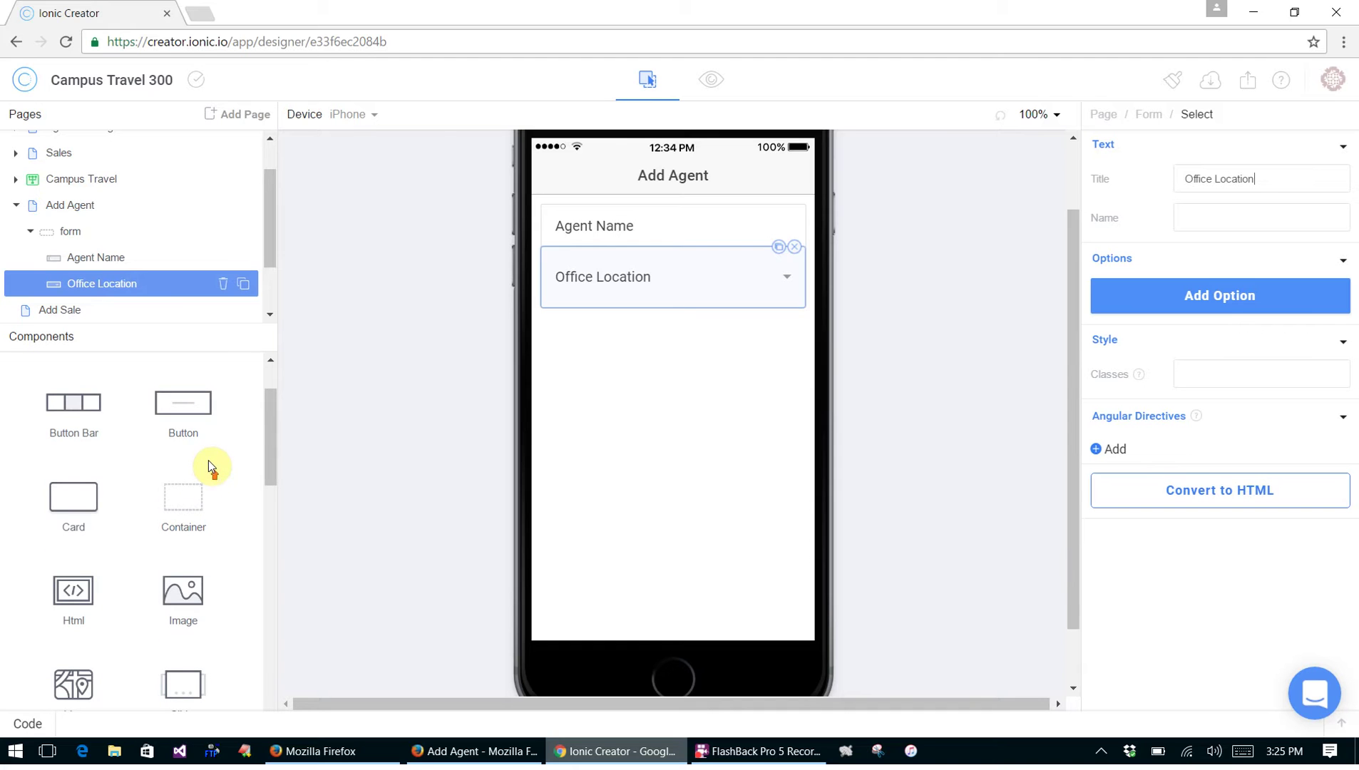
drag(178, 419, 556, 385)
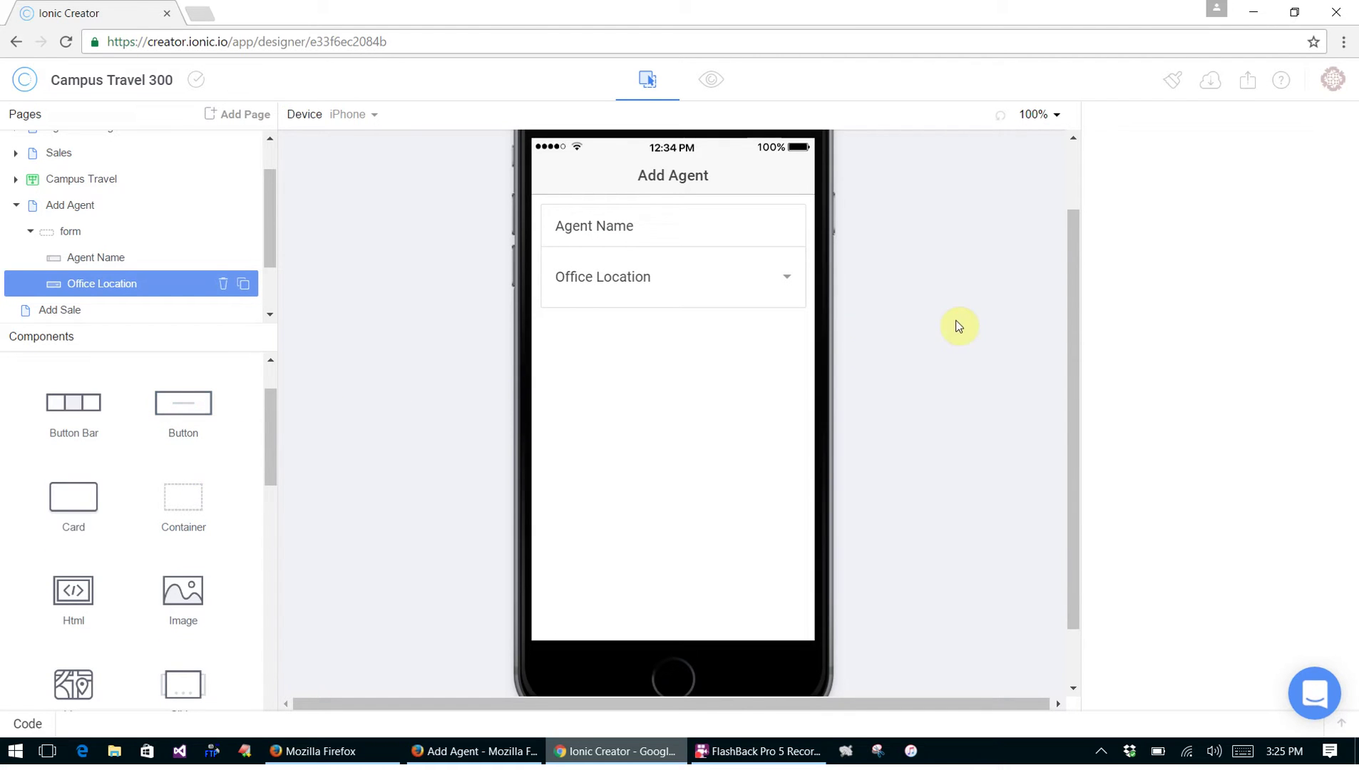
drag(182, 418, 761, 343)
click(1172, 283)
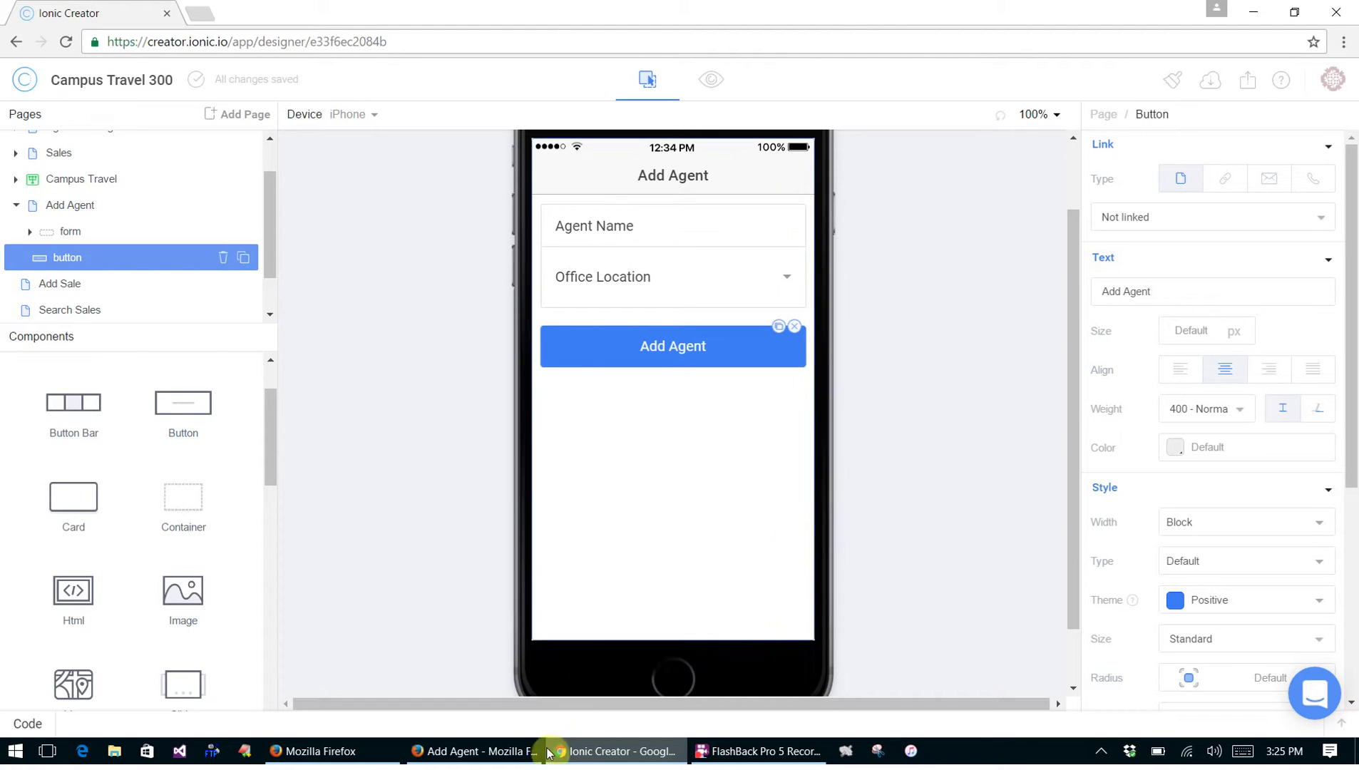
Switch to the Firefox instructions, copy the {{ post.message }} expression from the Add Agent section, and return to Ionic Creator
click(322, 751)
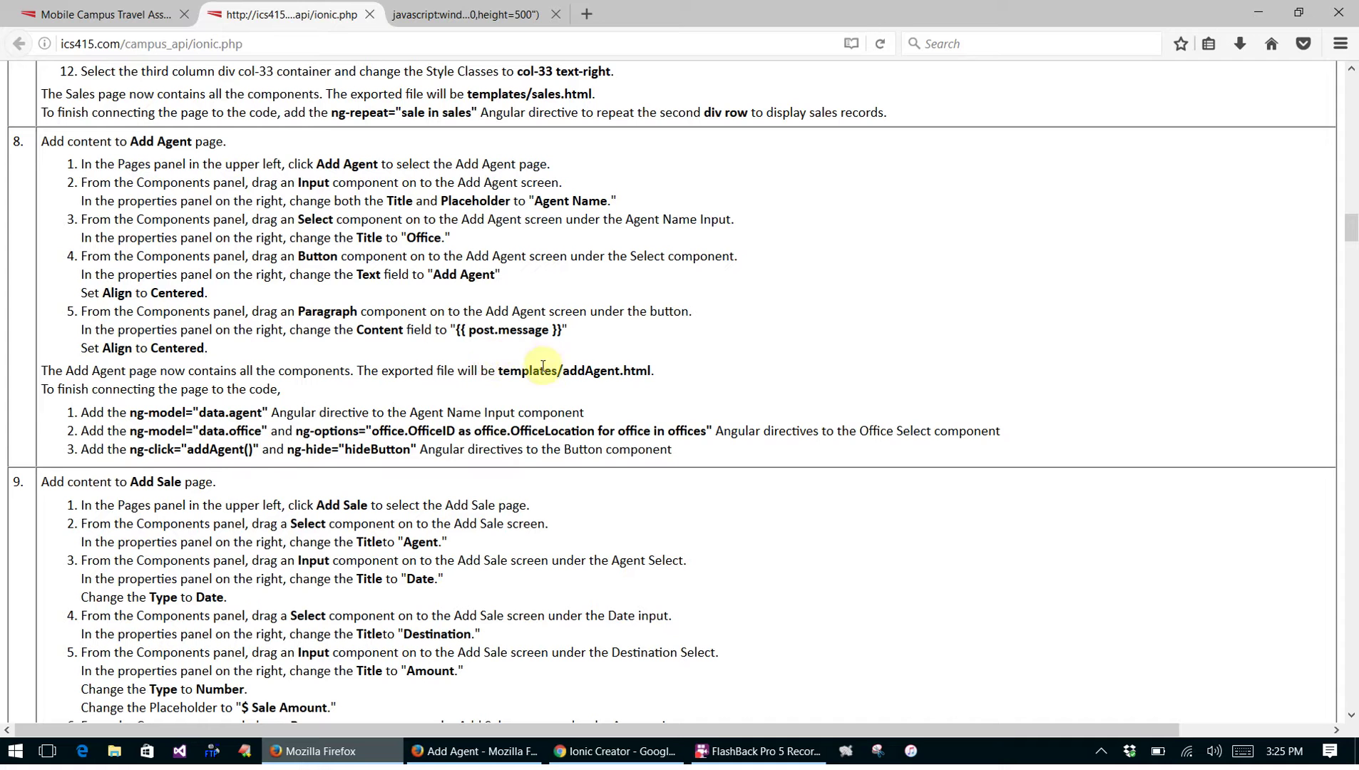
drag(459, 330, 554, 329)
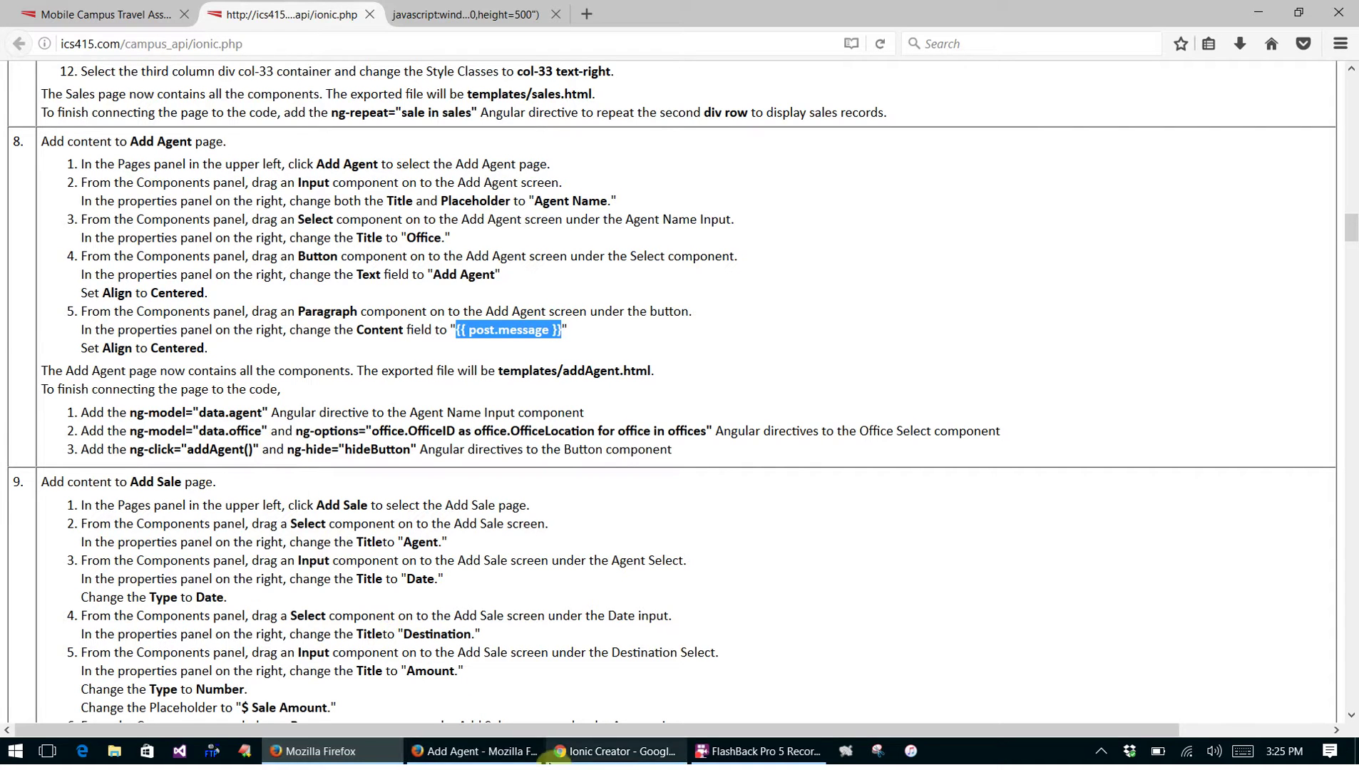
click(567, 757)
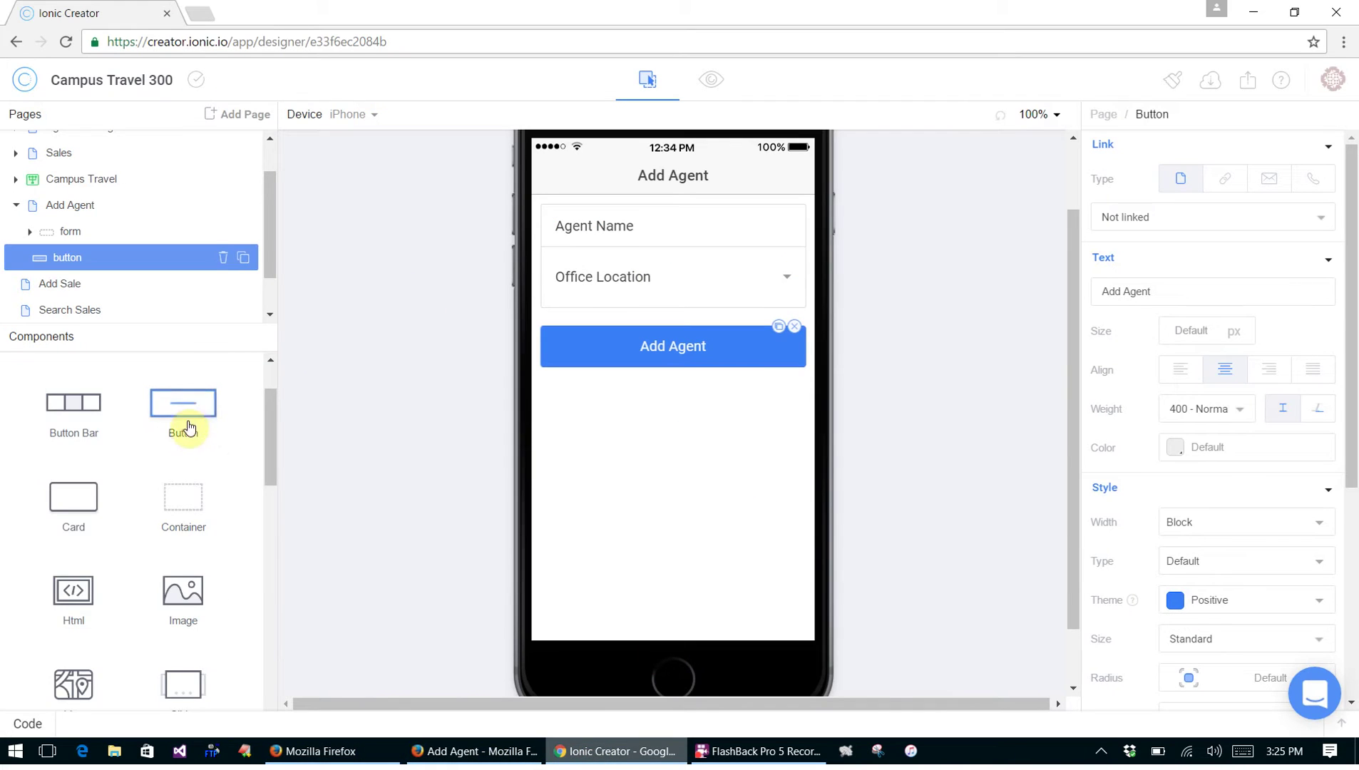
Add a Paragraph component under the Add Agent button with the content **{{ post.message }}** and centre its alignment
scroll(189, 427, up, 2)
drag(192, 420, 563, 399)
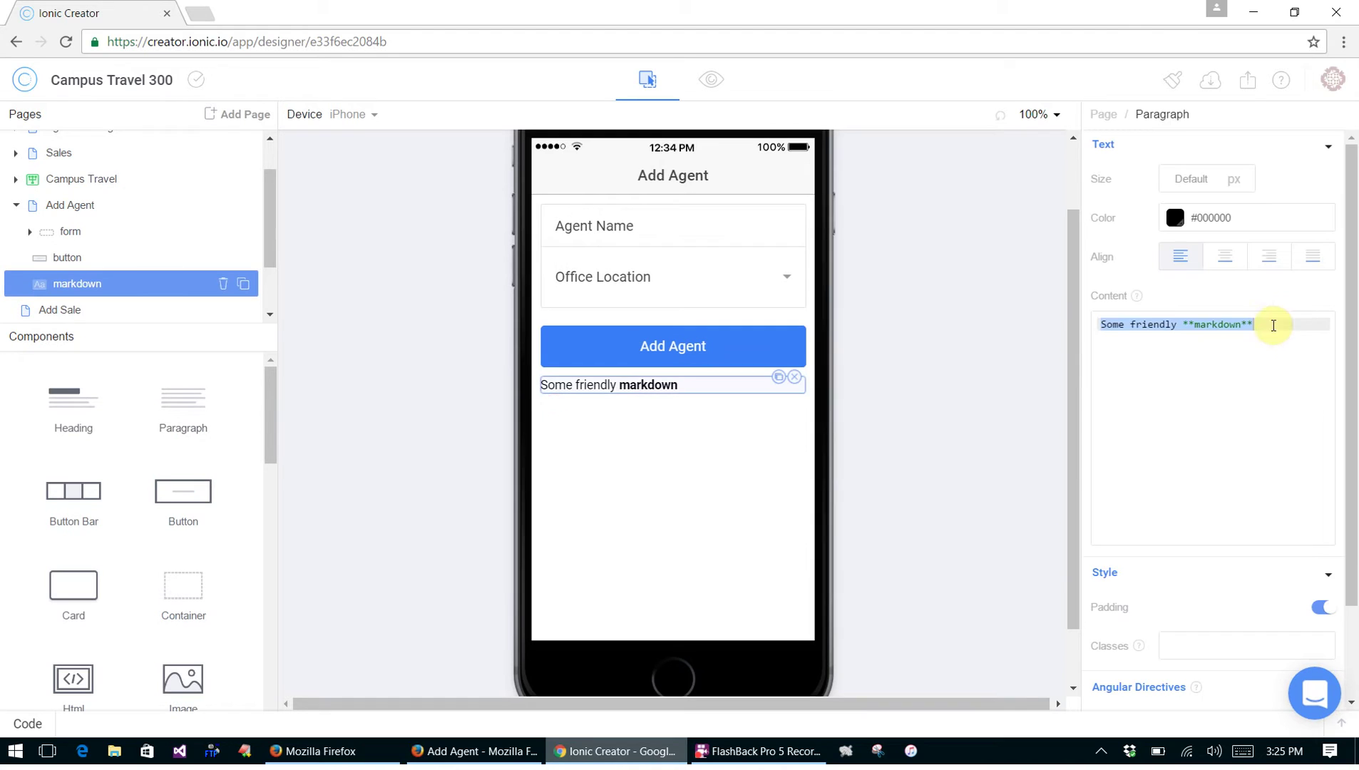
drag(1287, 335, 1079, 327)
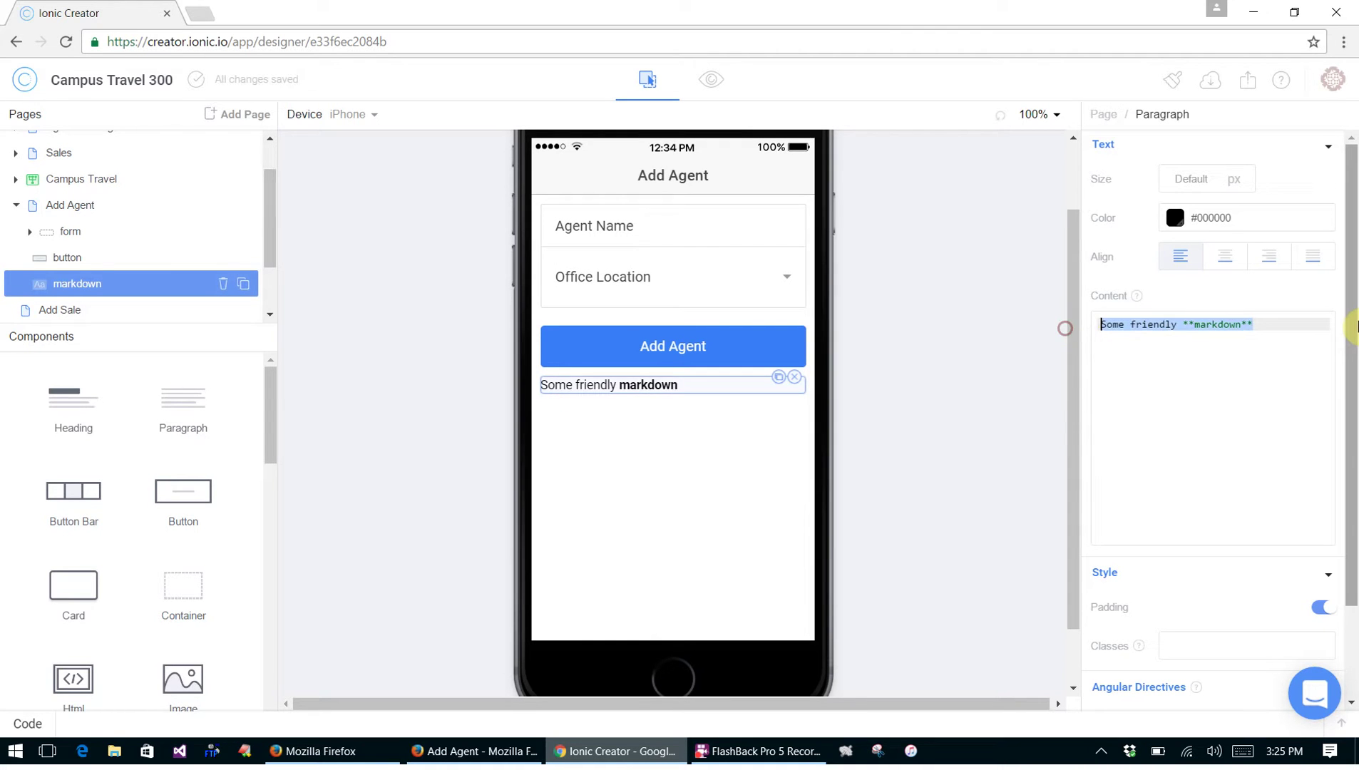
text({{ post.message }})
text(**)
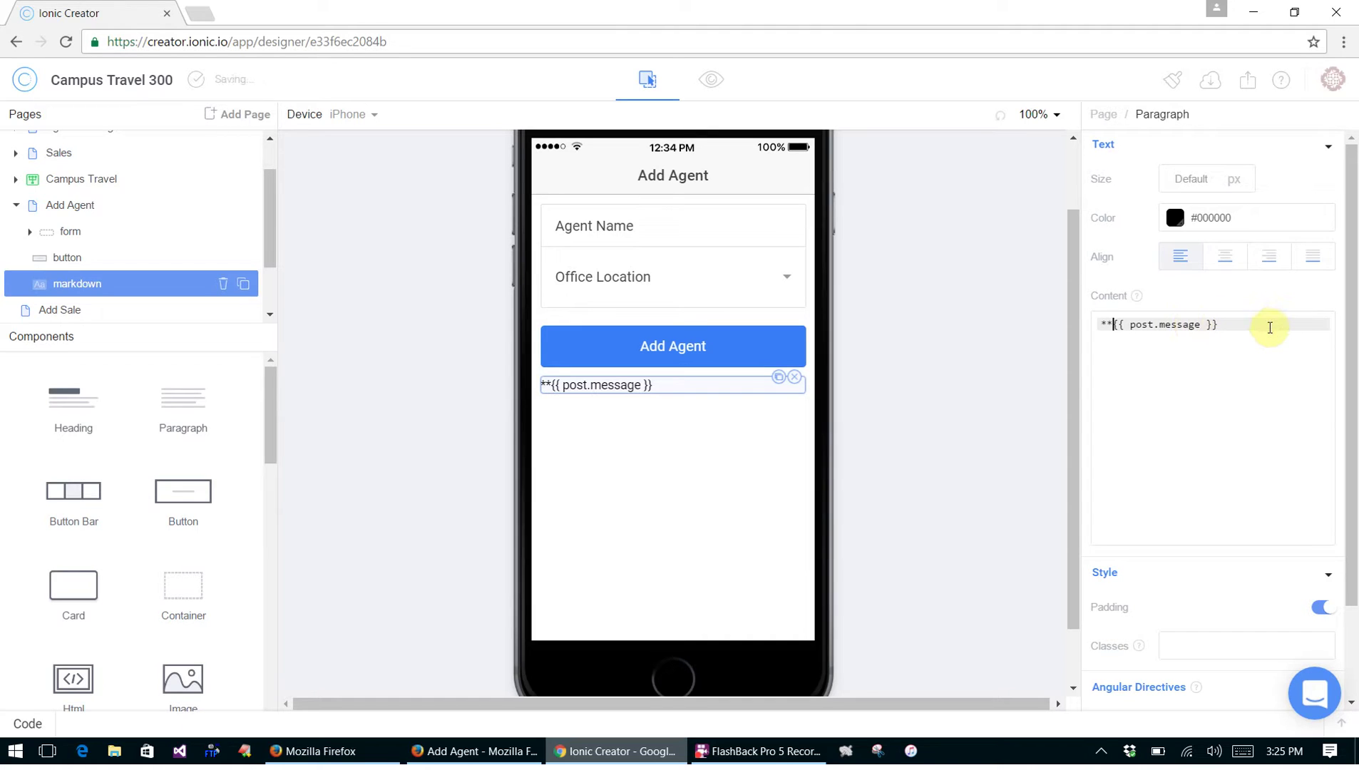
click(1269, 328)
text(**)
click(1224, 258)
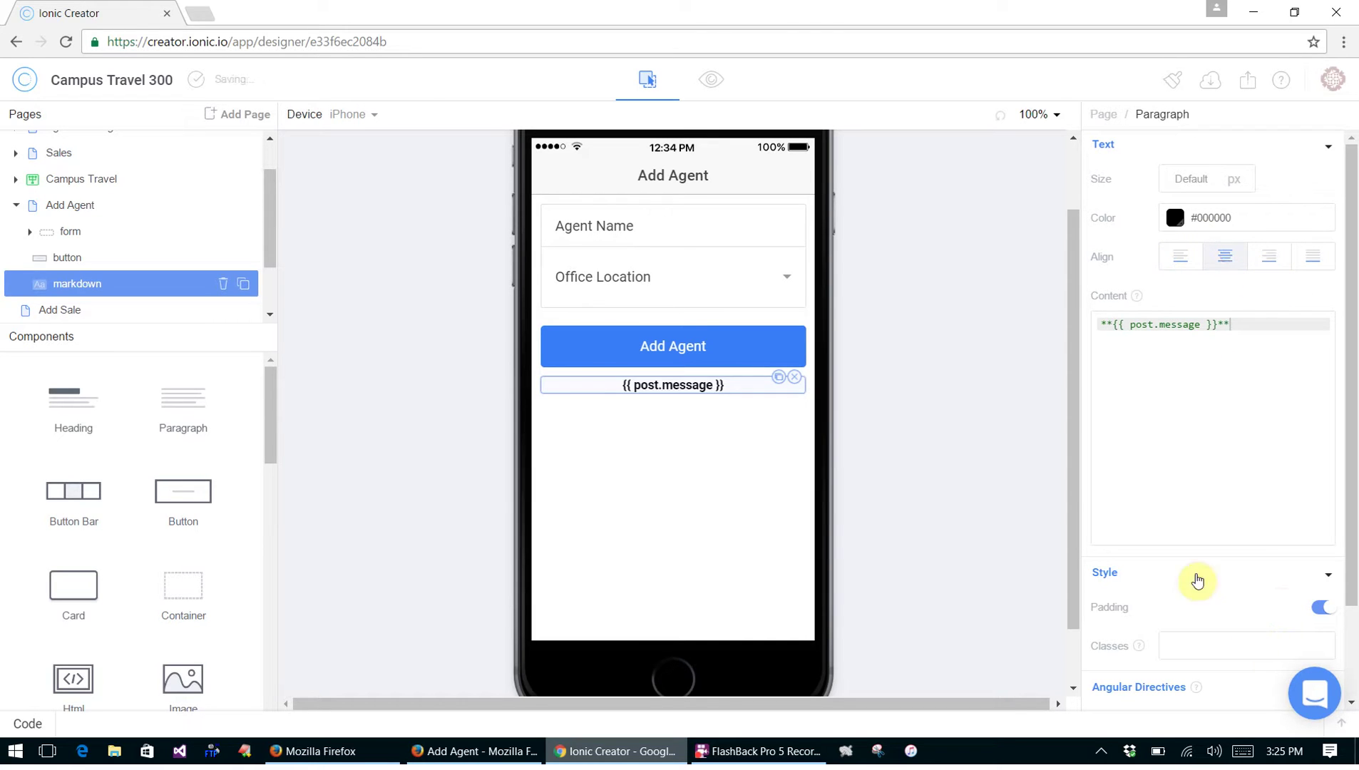
Select the message paragraph's content text on the Add Agent page, and open the Add Sale page for editing
click(717, 342)
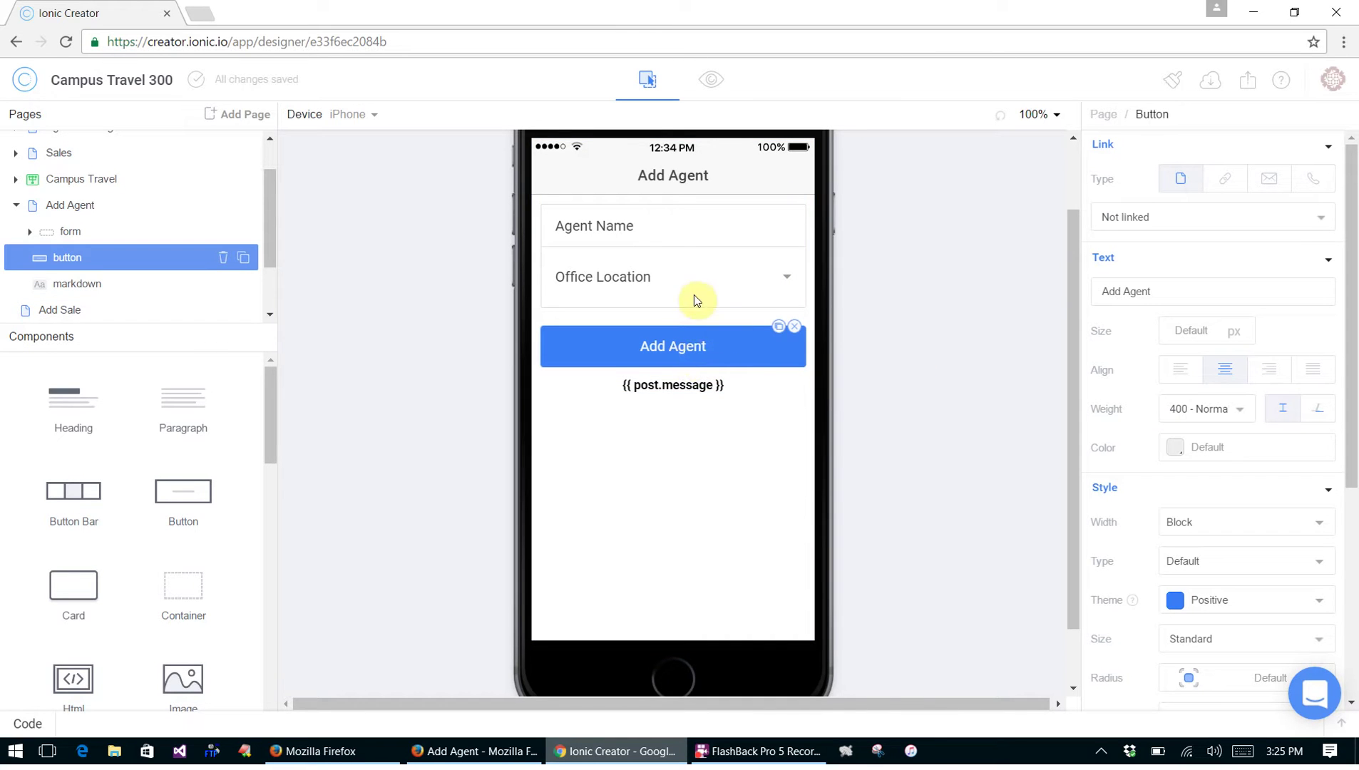
click(672, 382)
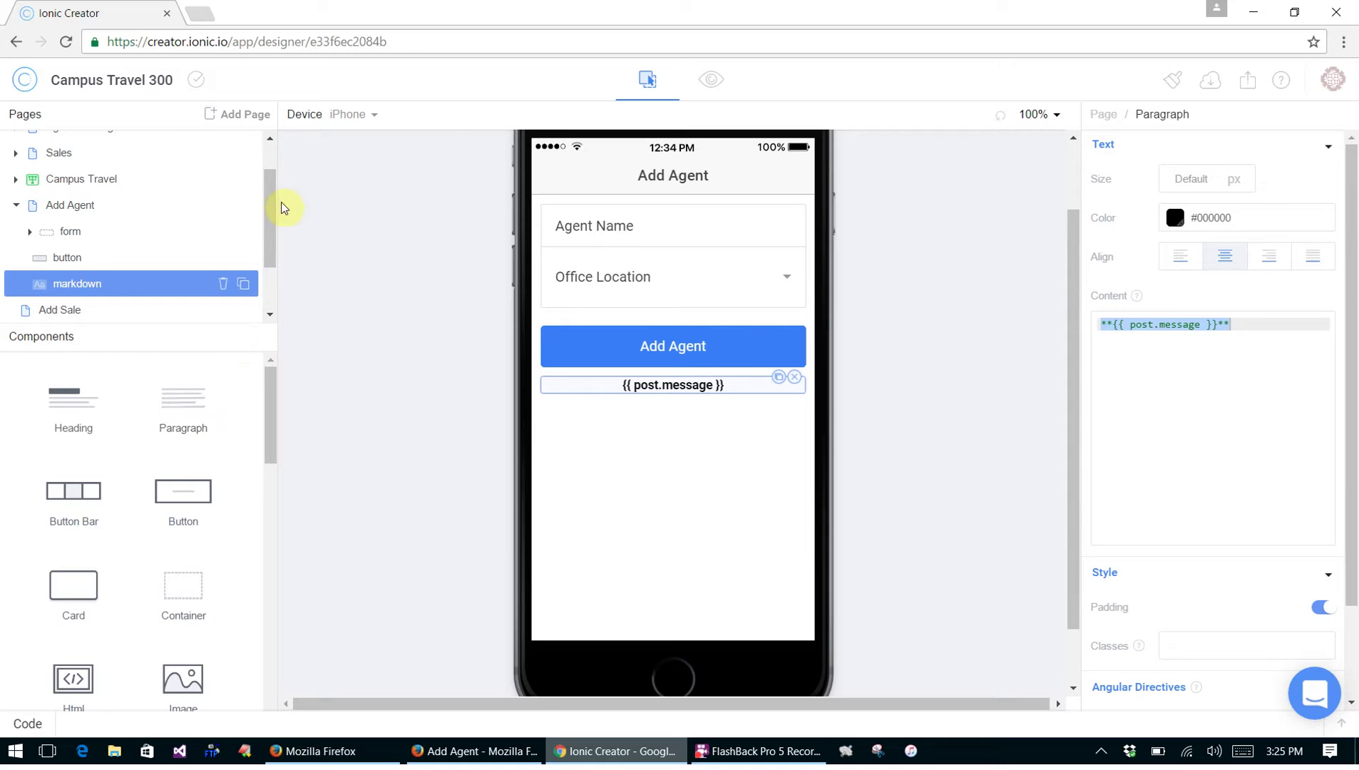
drag(269, 220, 276, 275)
click(82, 230)
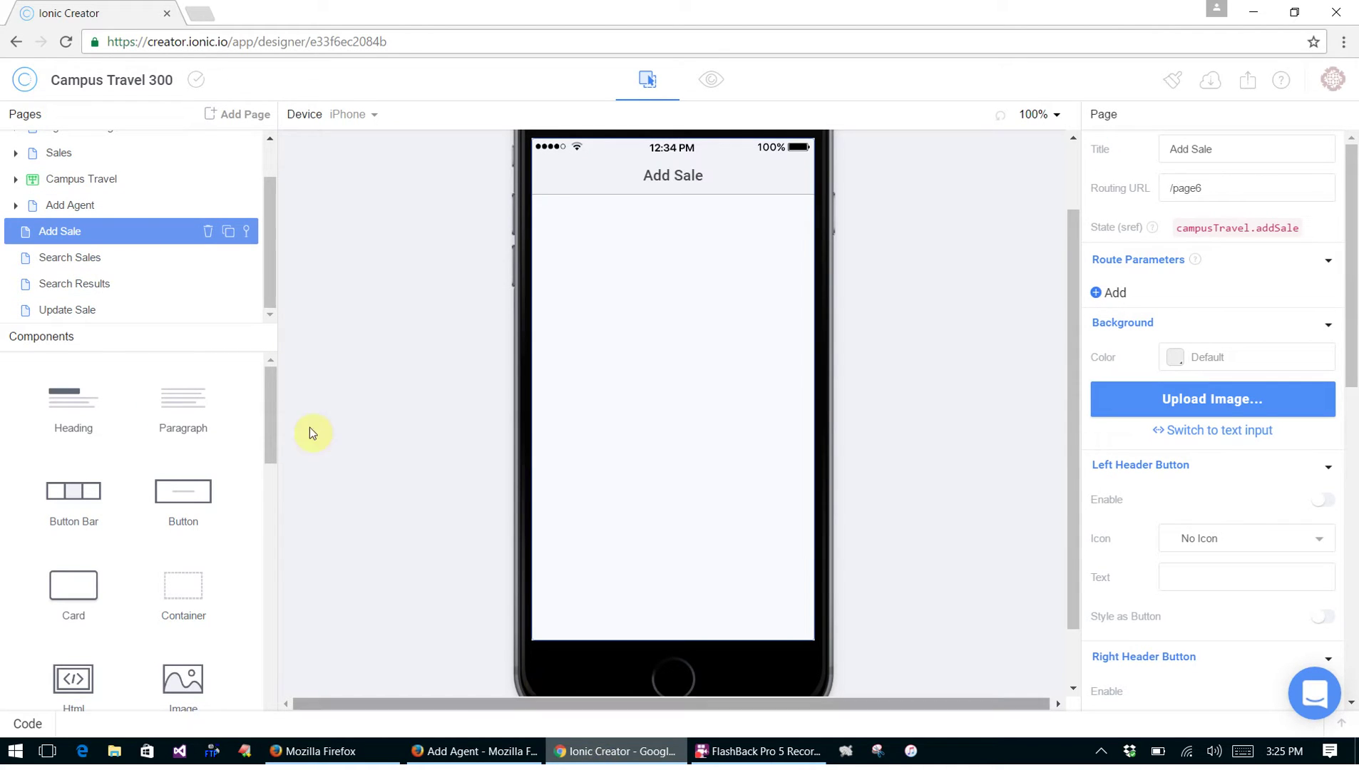
Switch to the sample app in Firefox, view its Add Sale page to examine the form fields, and return to Ionic Creator
click(435, 750)
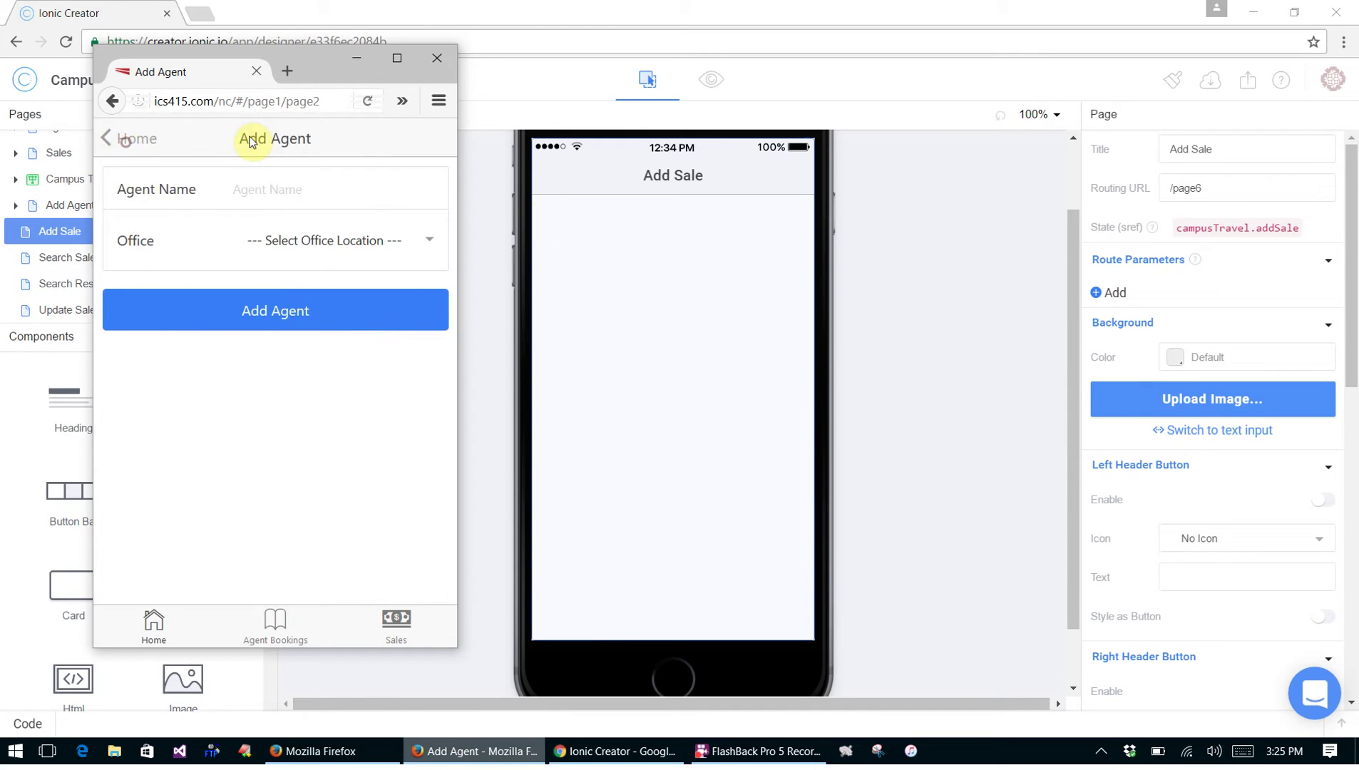
click(168, 330)
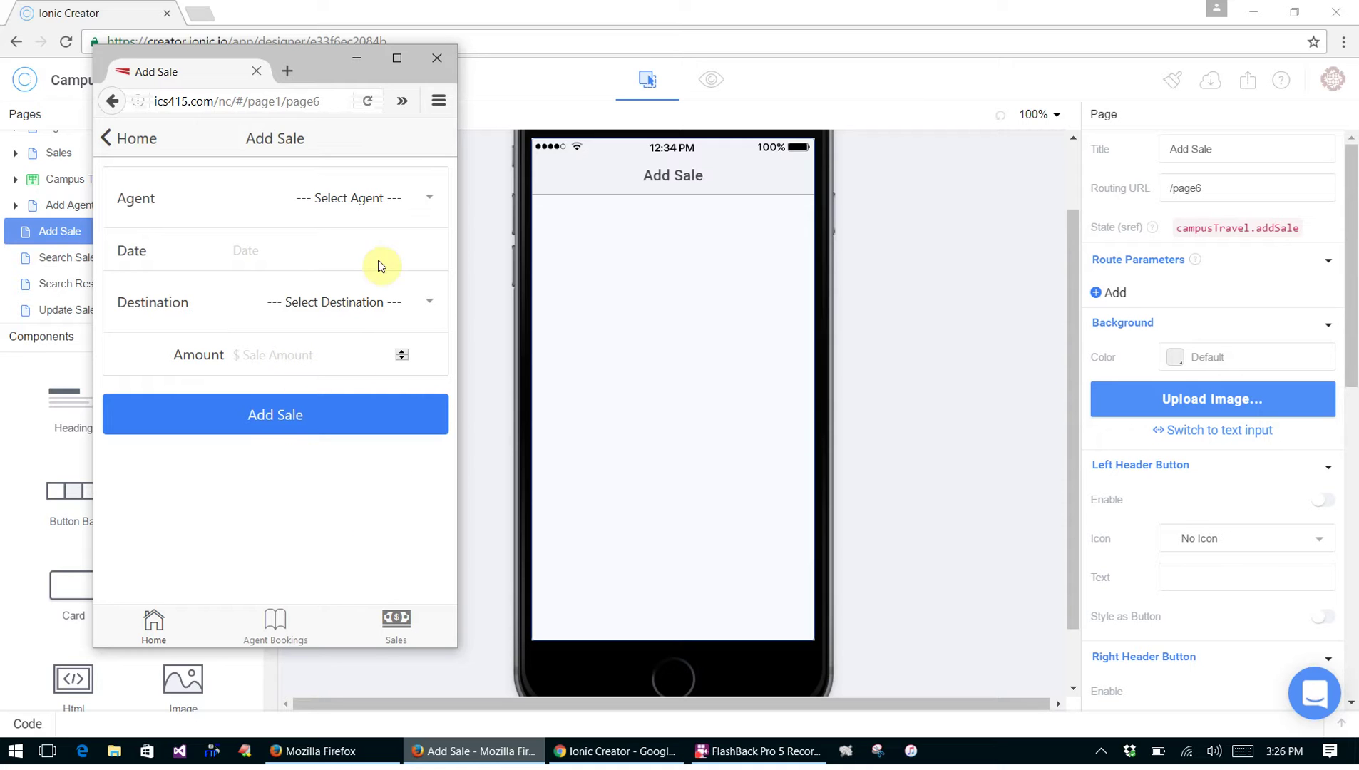
click(938, 350)
Build the Add Sale form by adding a Select, an Input, a second Select and a second Input in that order
scroll(265, 456, down, 3)
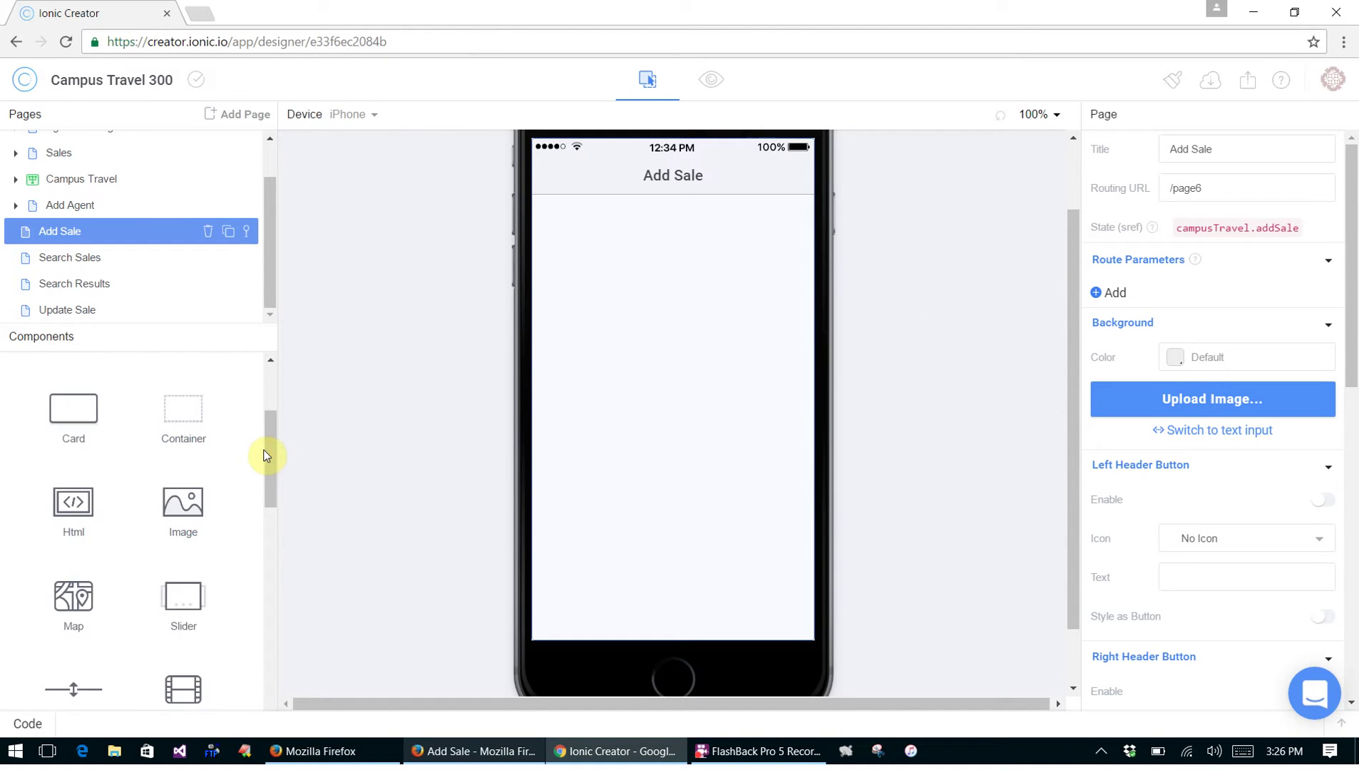
scroll(265, 455, down, 4)
scroll(266, 454, down, 3)
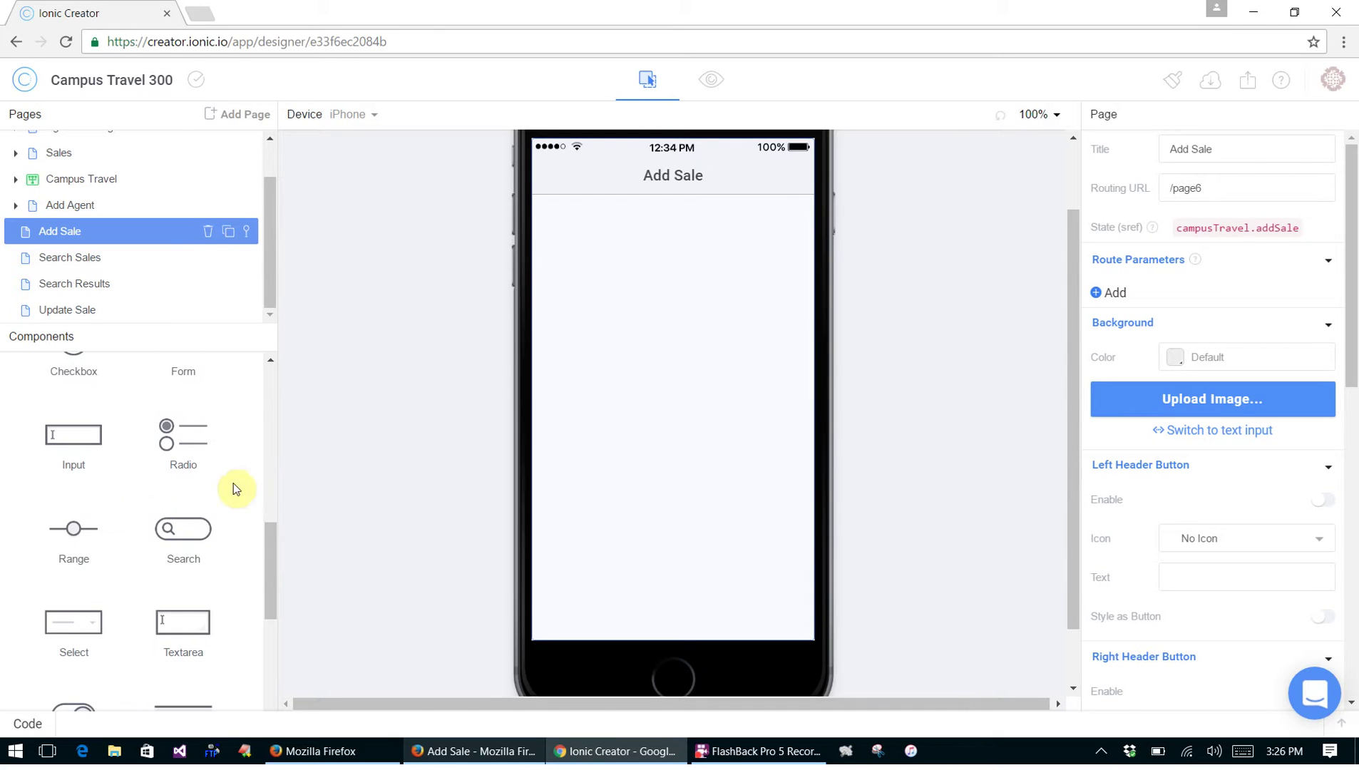
drag(73, 625, 705, 301)
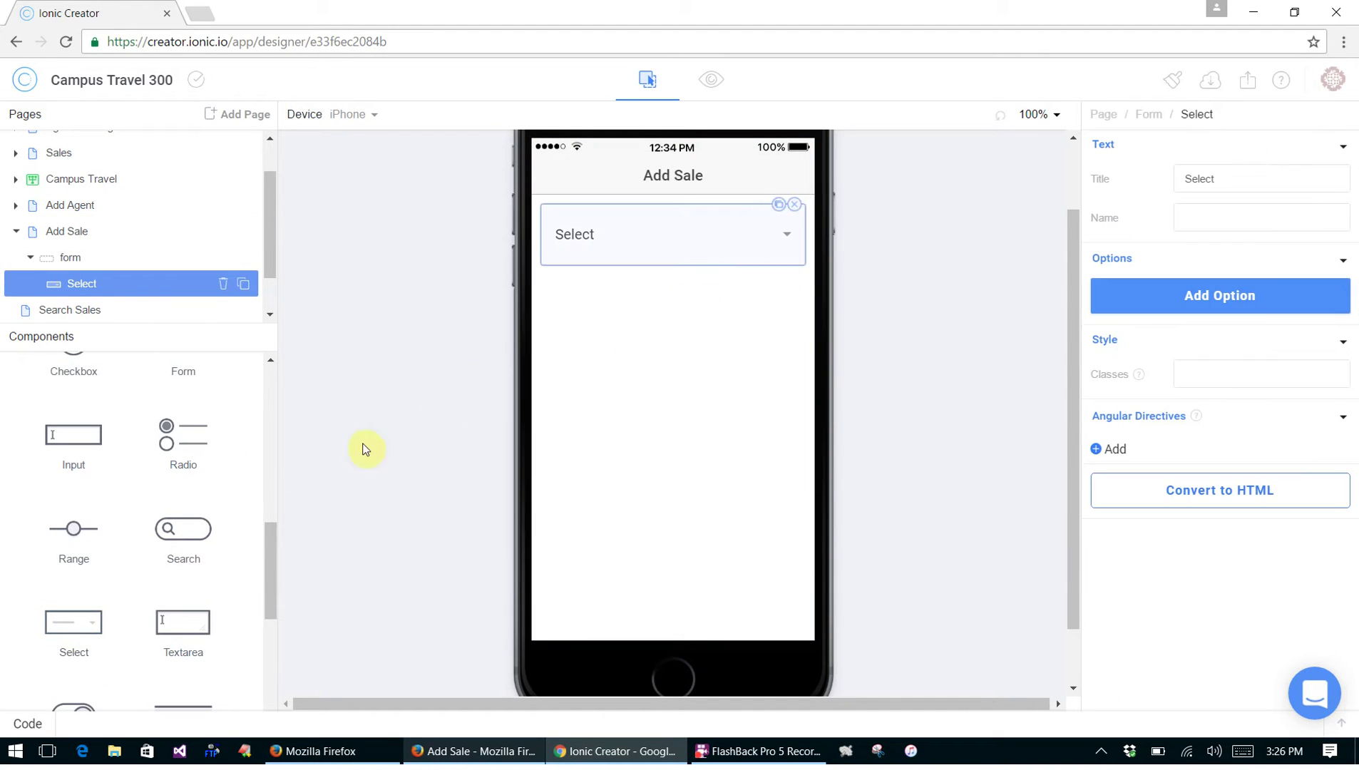
drag(73, 456, 599, 314)
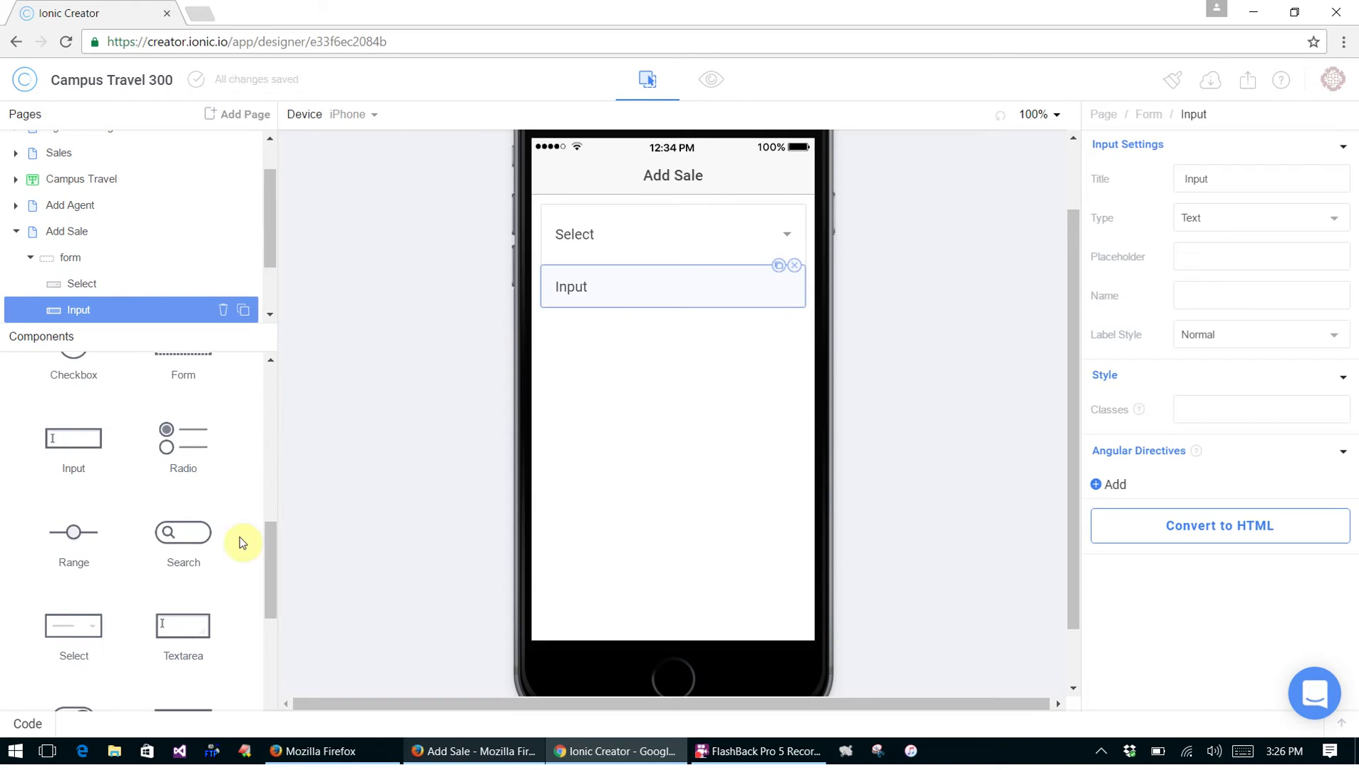
drag(84, 618, 642, 385)
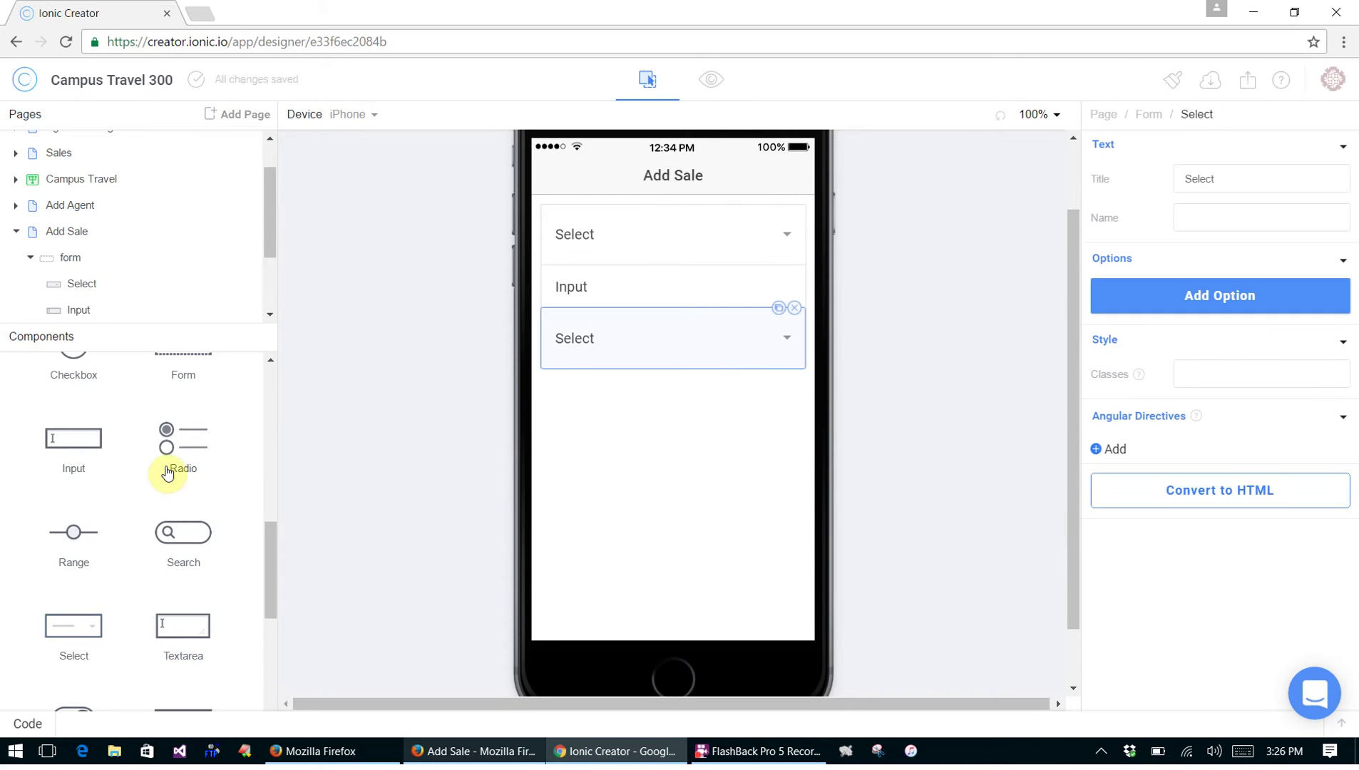
drag(85, 448, 622, 380)
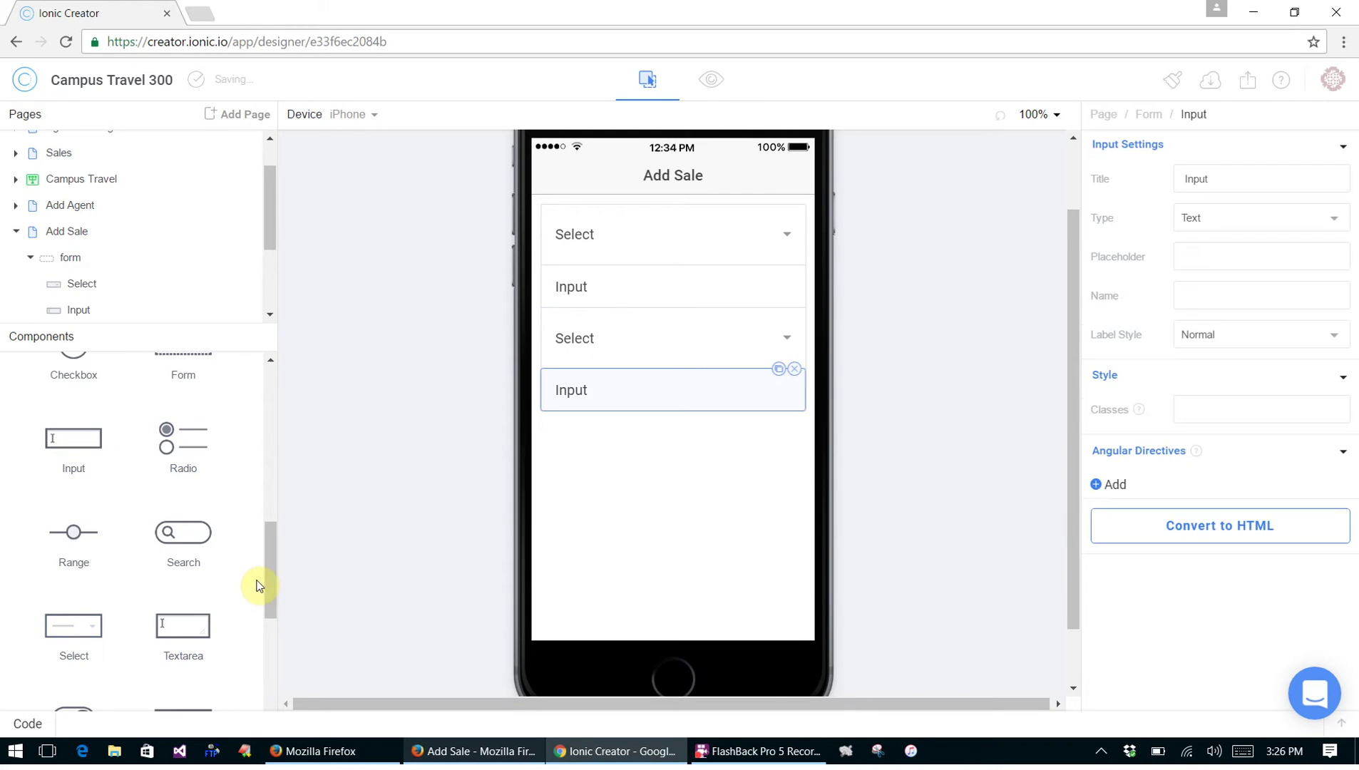
Add a Button component below the Add Sale form and a Paragraph component beneath the button
drag(271, 574, 273, 434)
drag(183, 436, 689, 437)
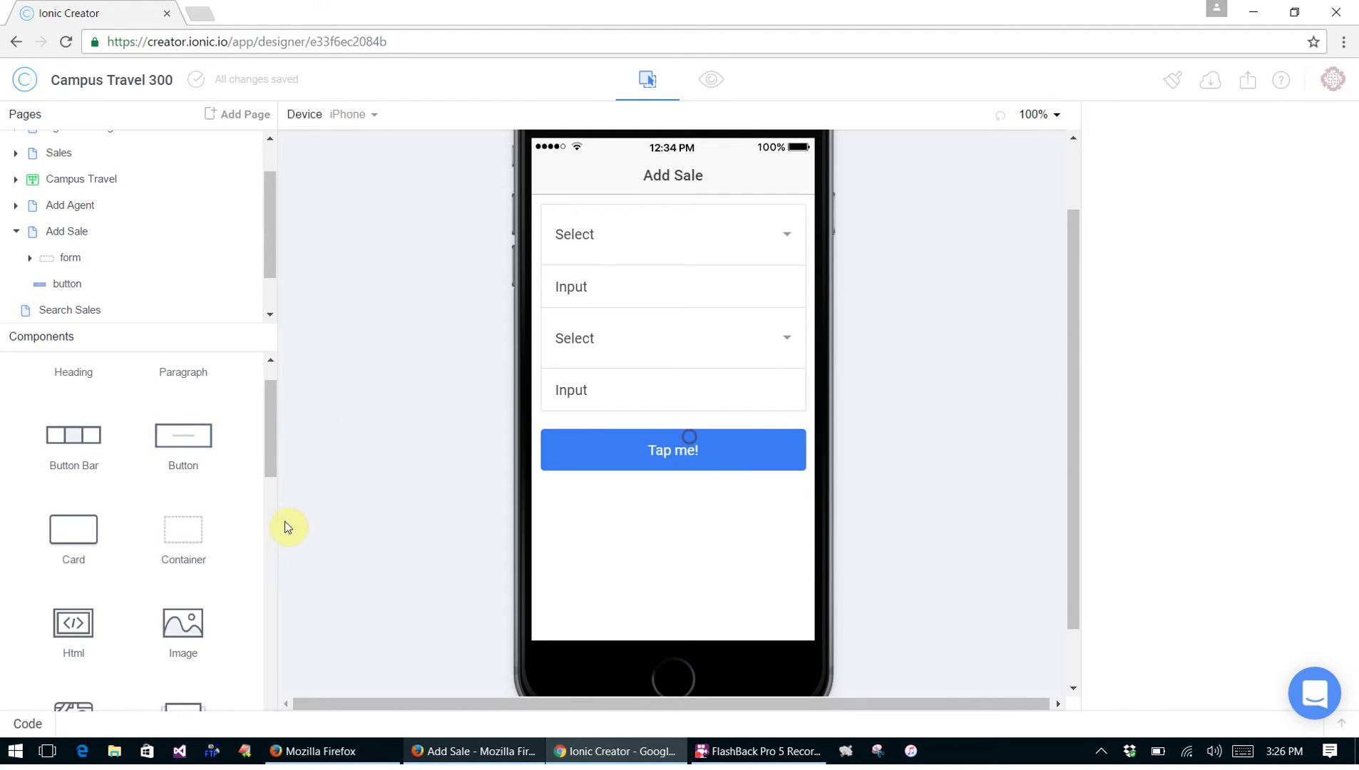
drag(270, 464, 268, 435)
drag(188, 392, 702, 555)
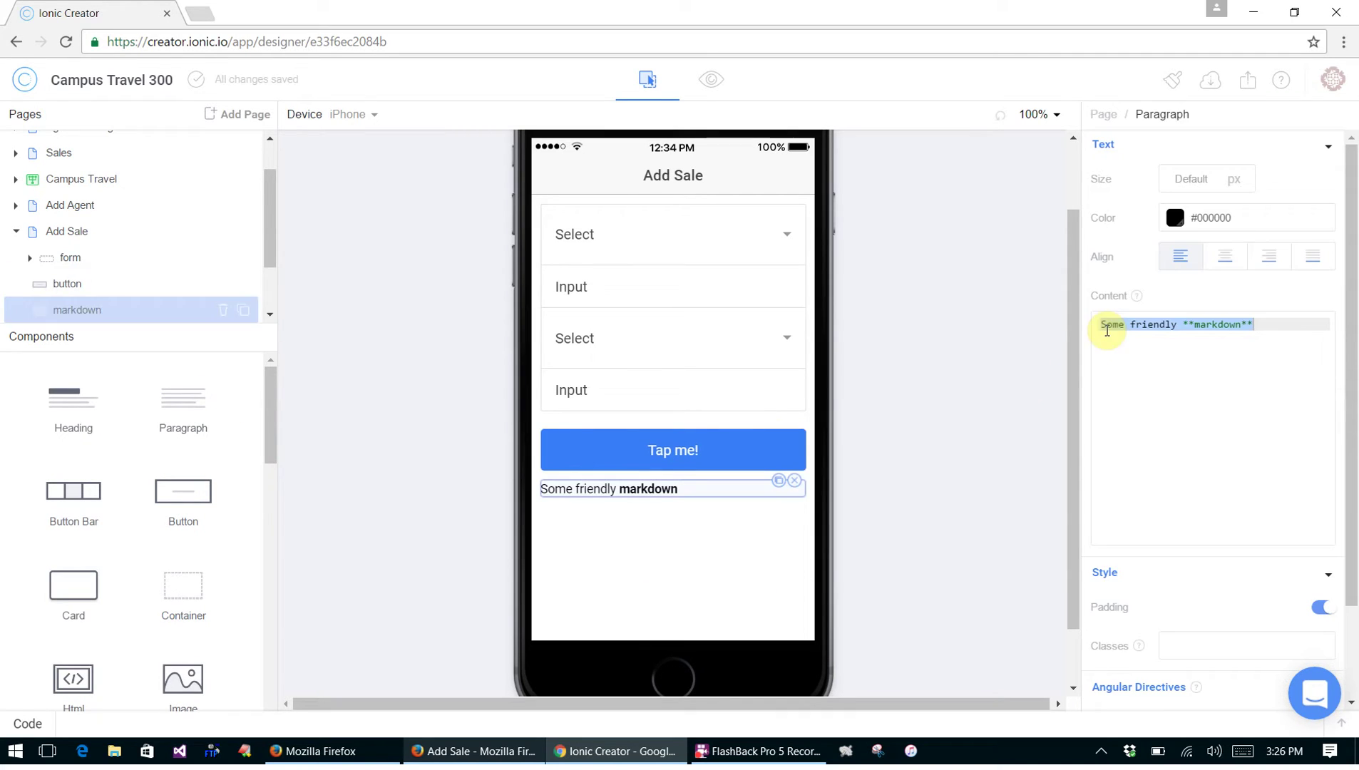
Title the first Select "Agent" on the Add Sale page, and title the Input below it "Date" with type Date
click(705, 223)
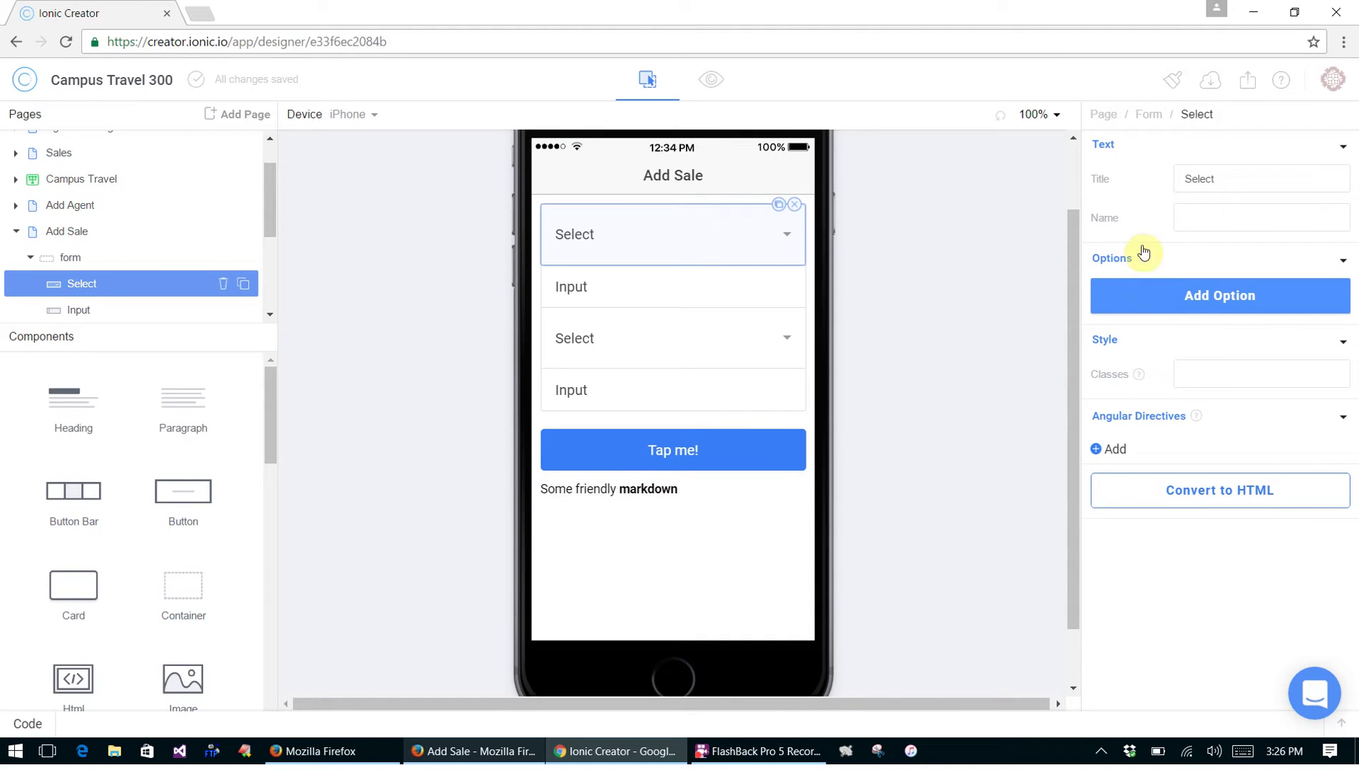
drag(1238, 180, 1167, 180)
click(633, 291)
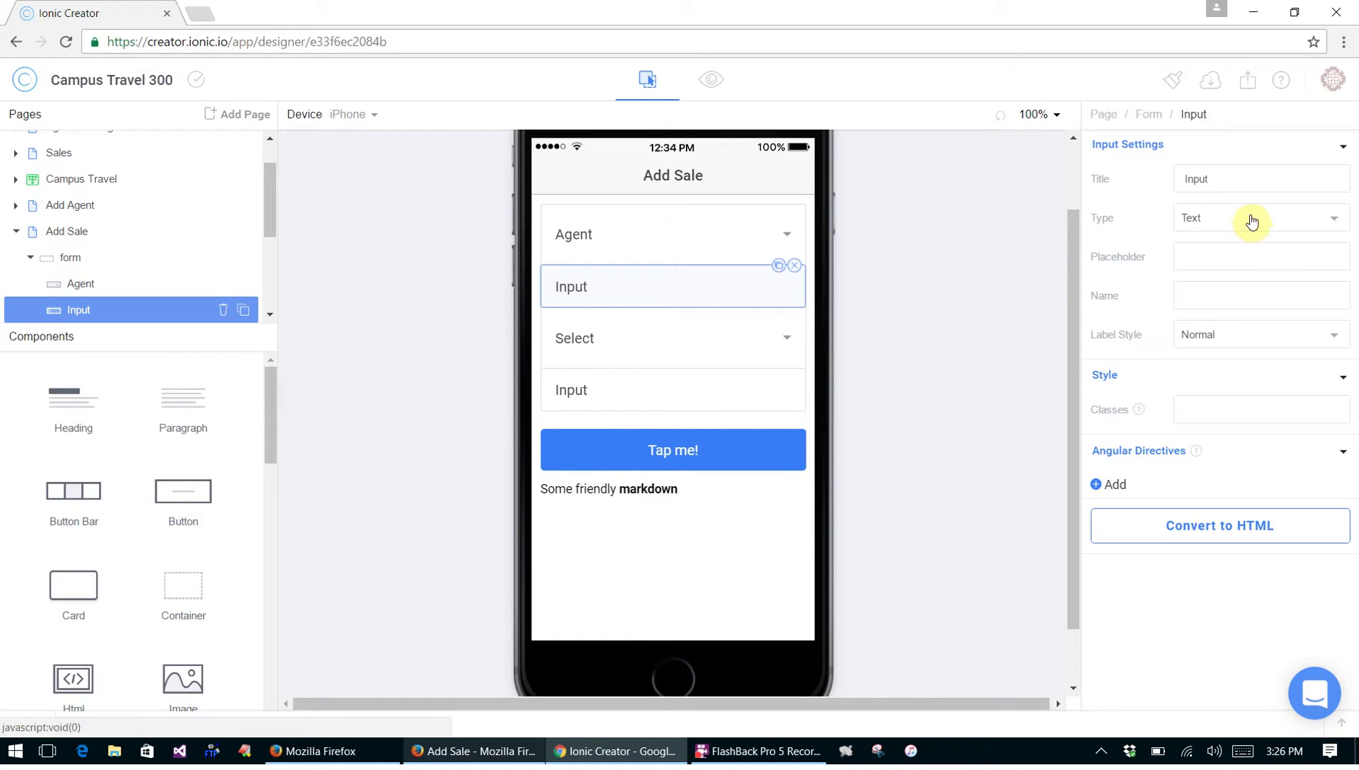
drag(1256, 181, 1164, 188)
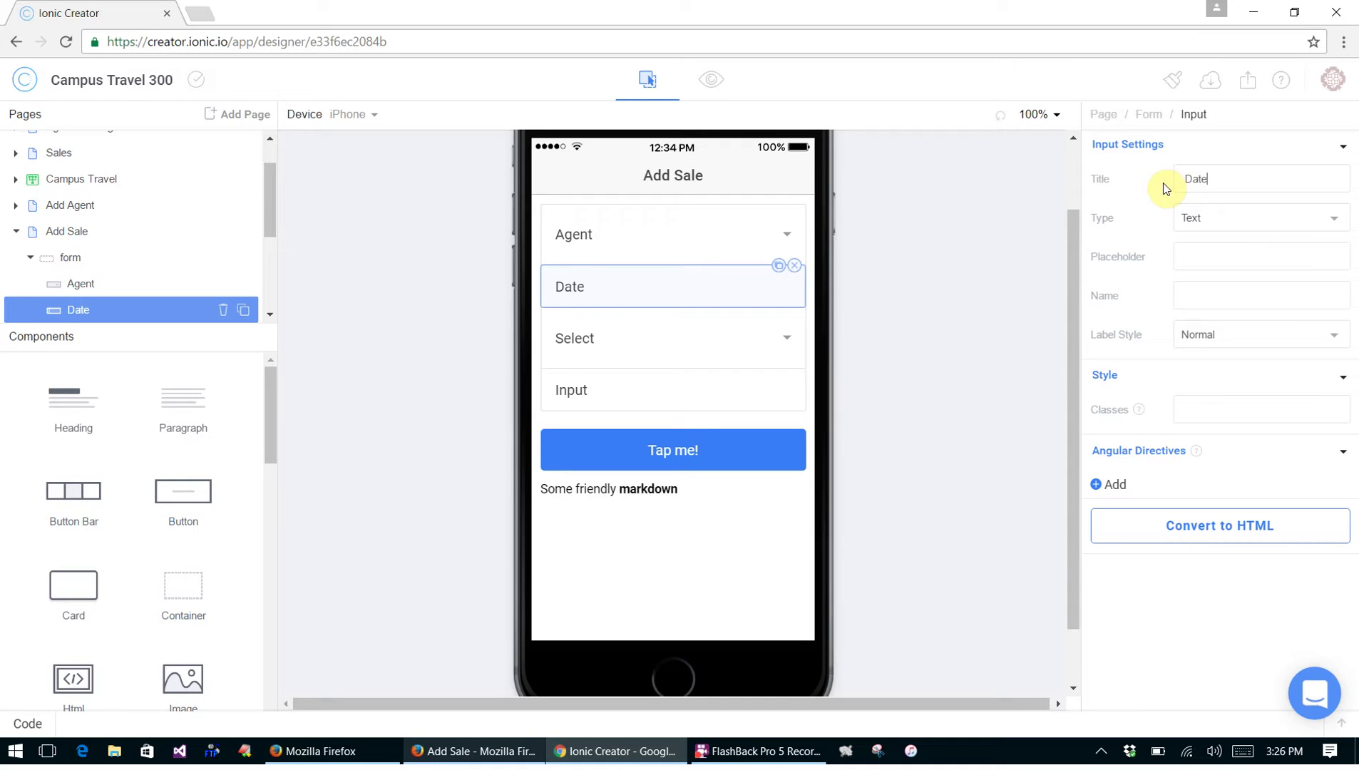
click(1232, 221)
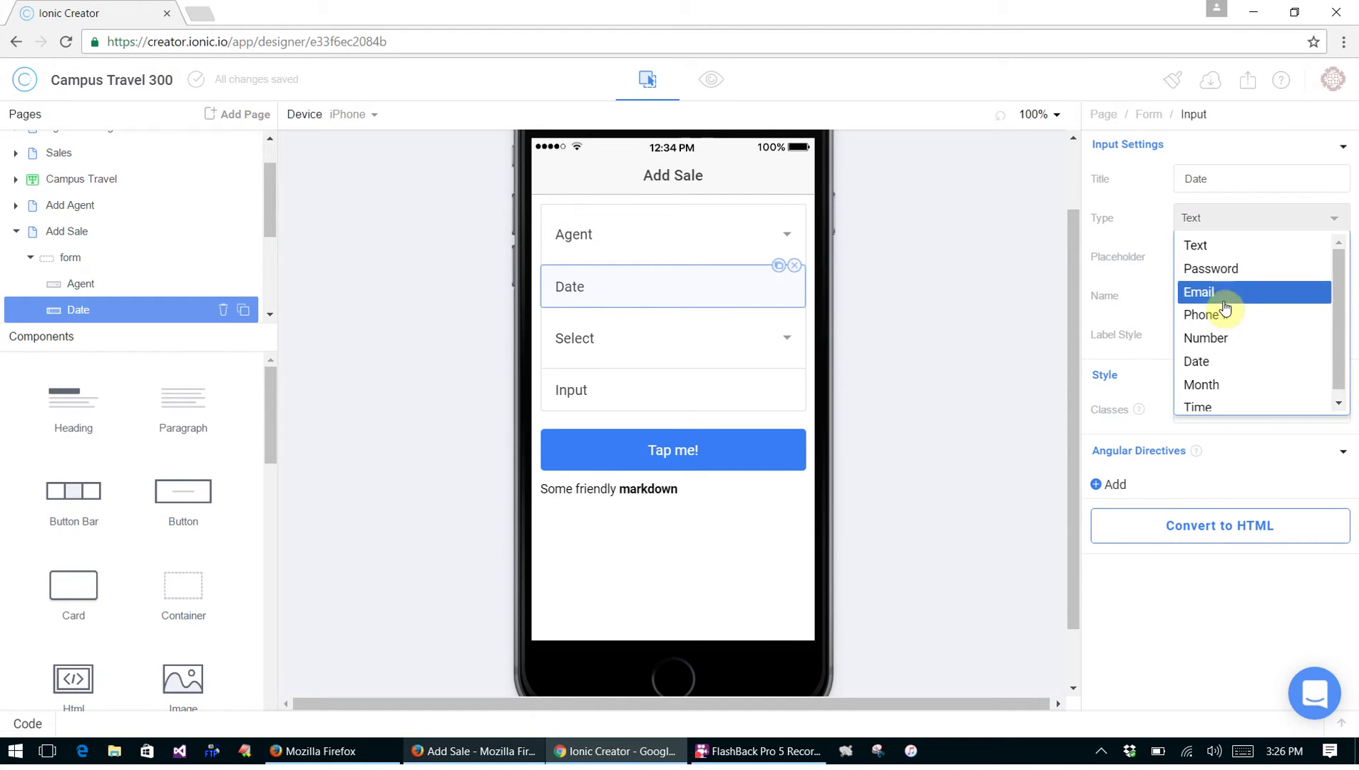
click(1207, 362)
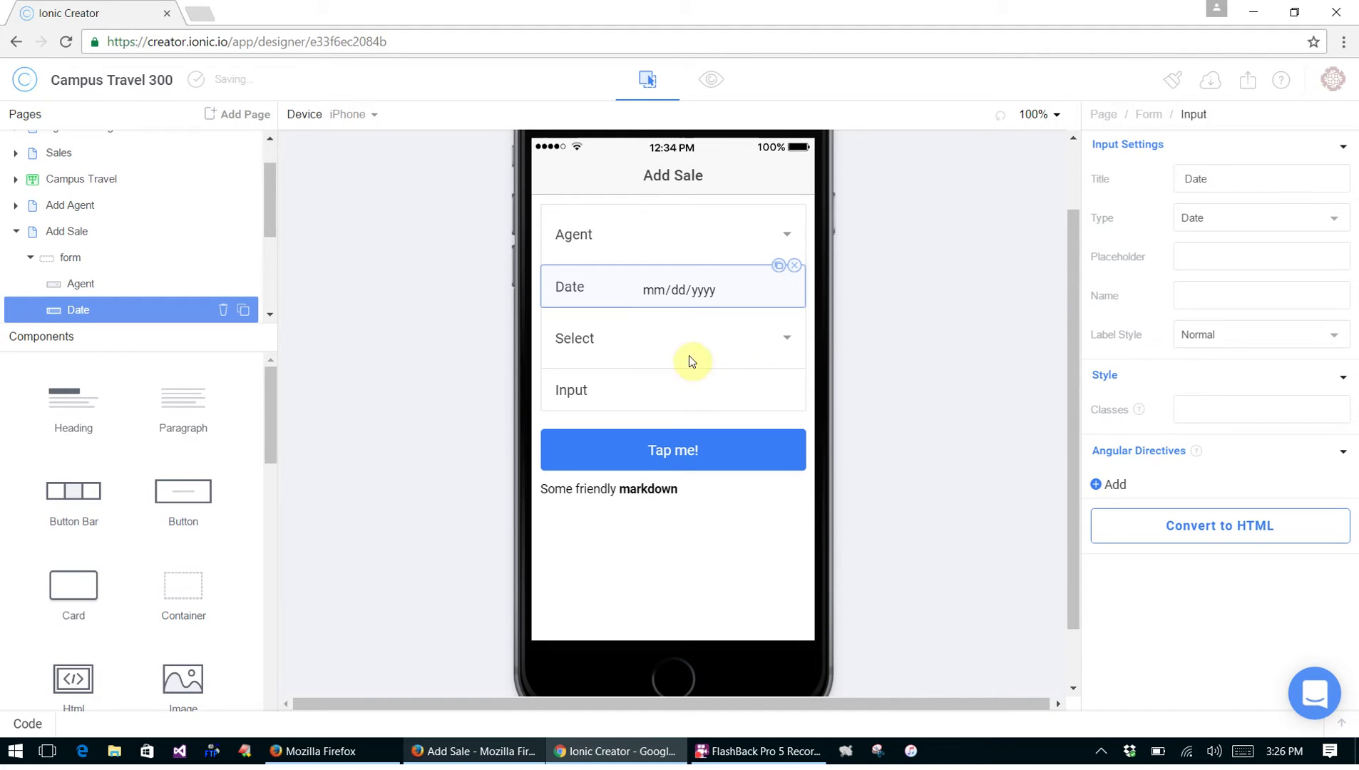
Title the second Select "Destination", and title the last Input "Amount" with type Number
click(631, 346)
drag(1222, 178, 1065, 159)
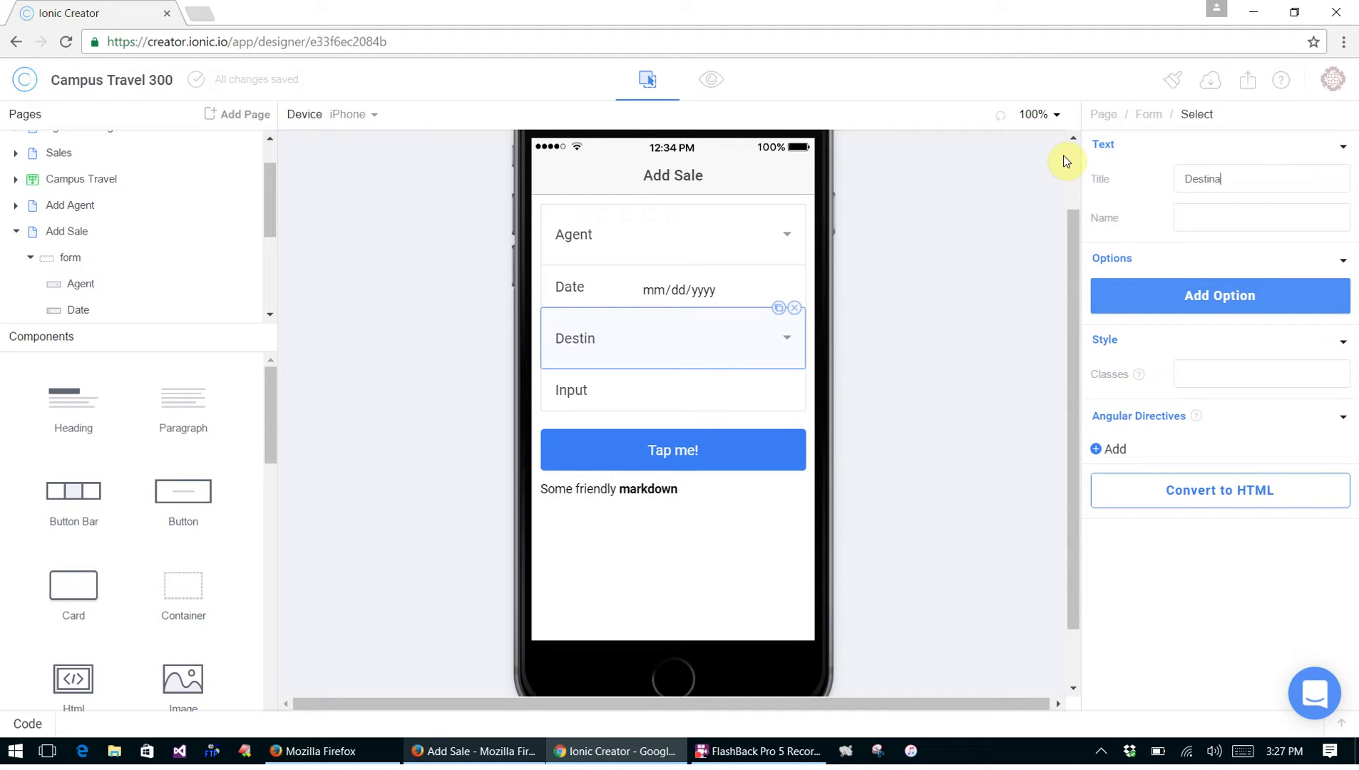
click(606, 388)
drag(1249, 179, 1065, 174)
text(Amount)
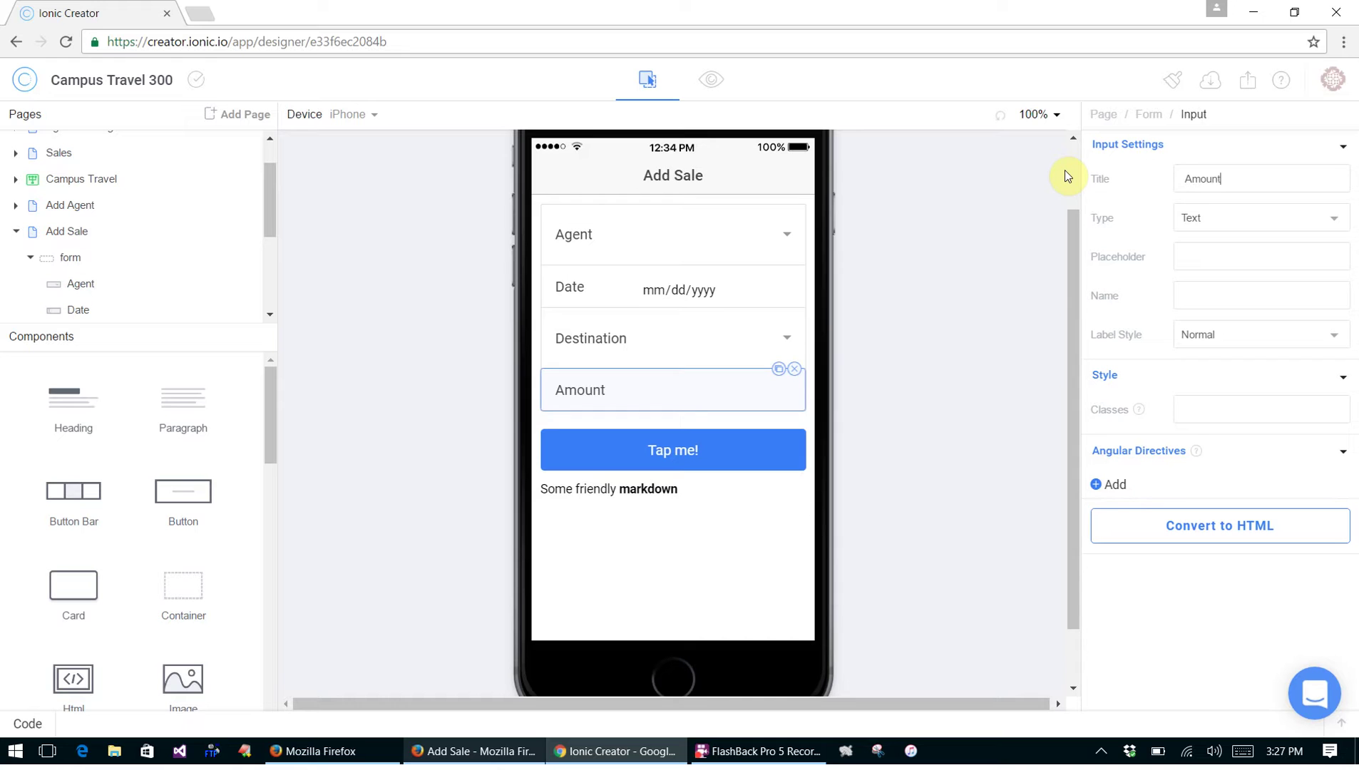
click(1289, 218)
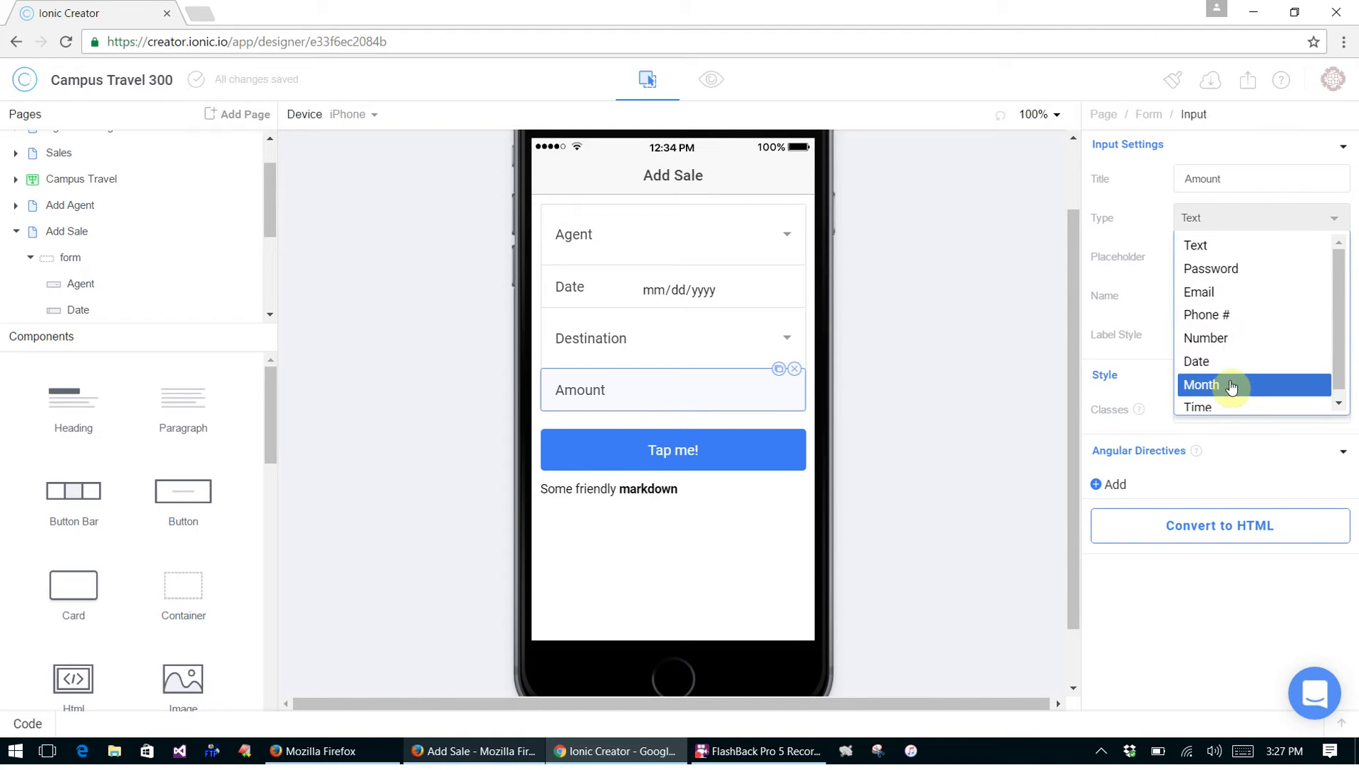
click(1234, 339)
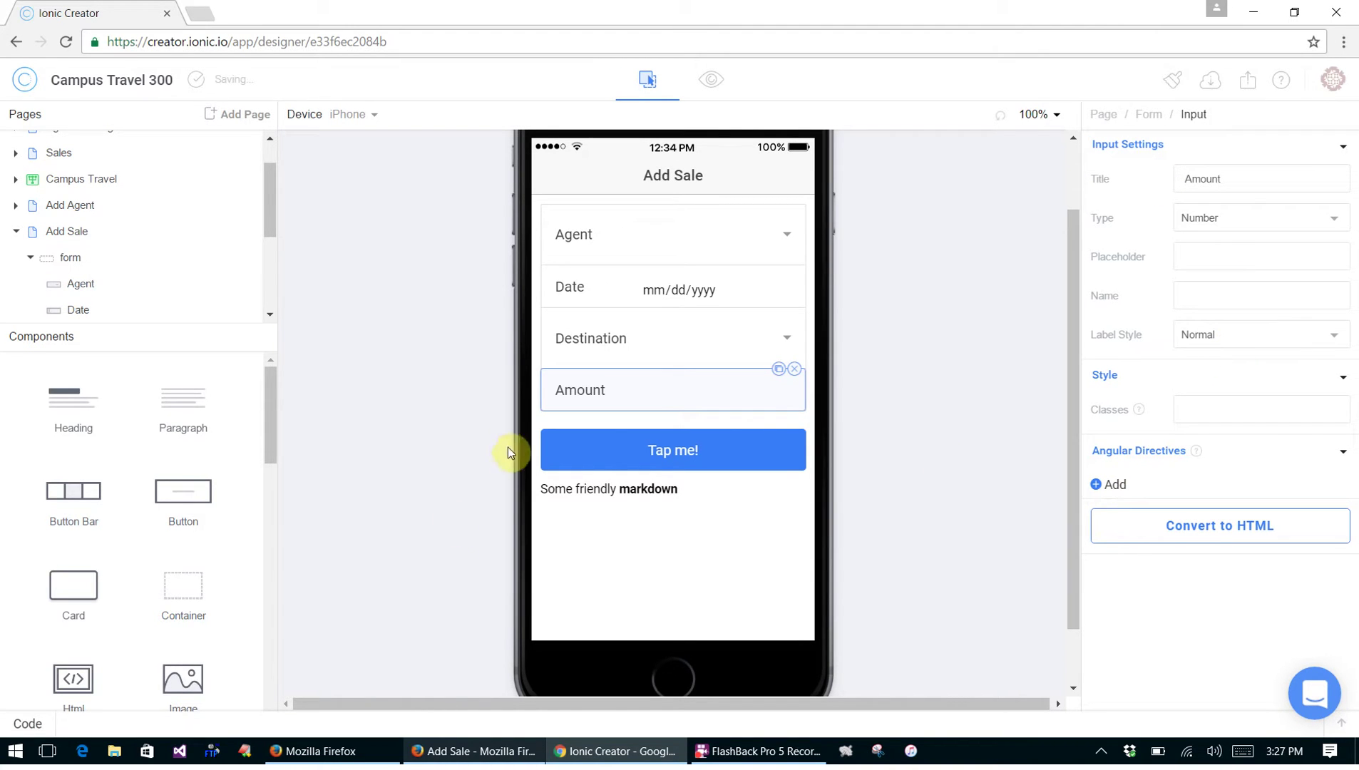
Set the text of the button below the Add Sale form to "Add Sale"
click(646, 453)
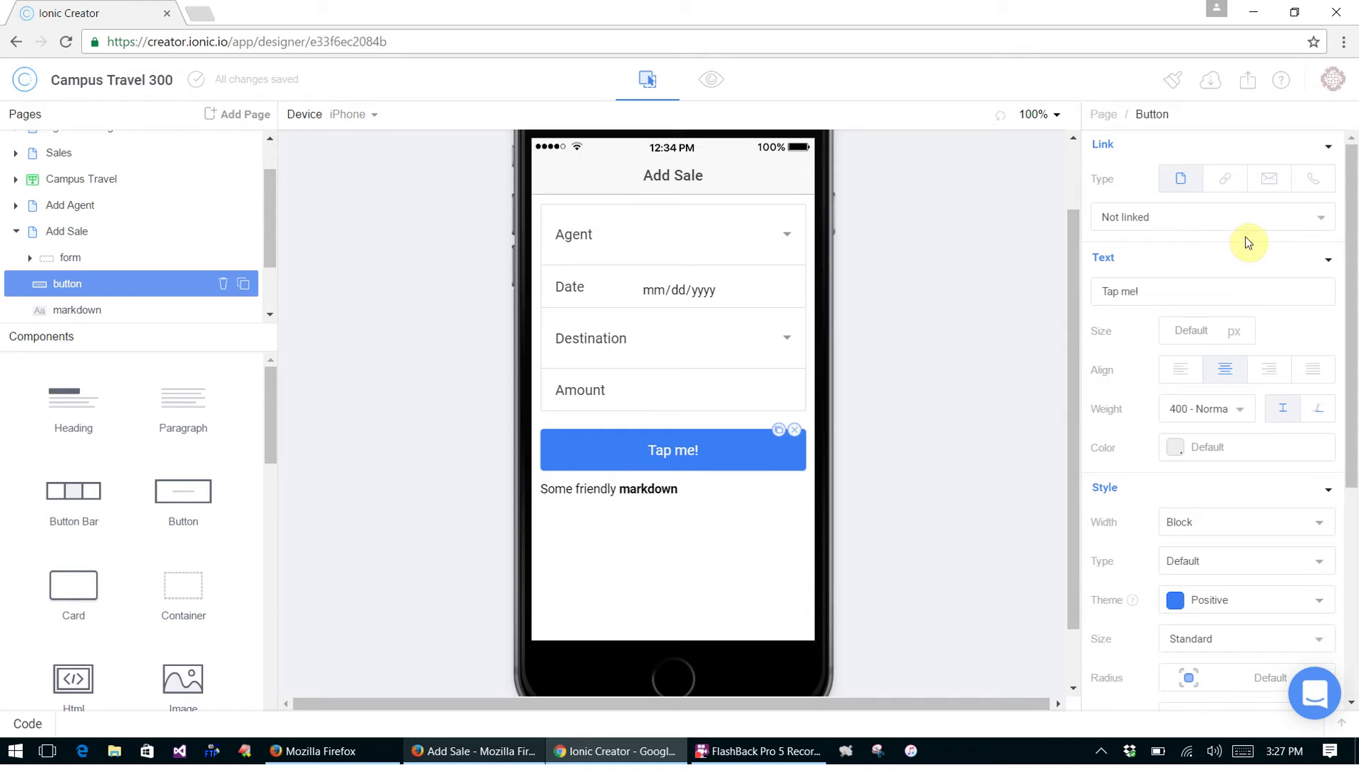
triple_click(1187, 293)
text(Add )
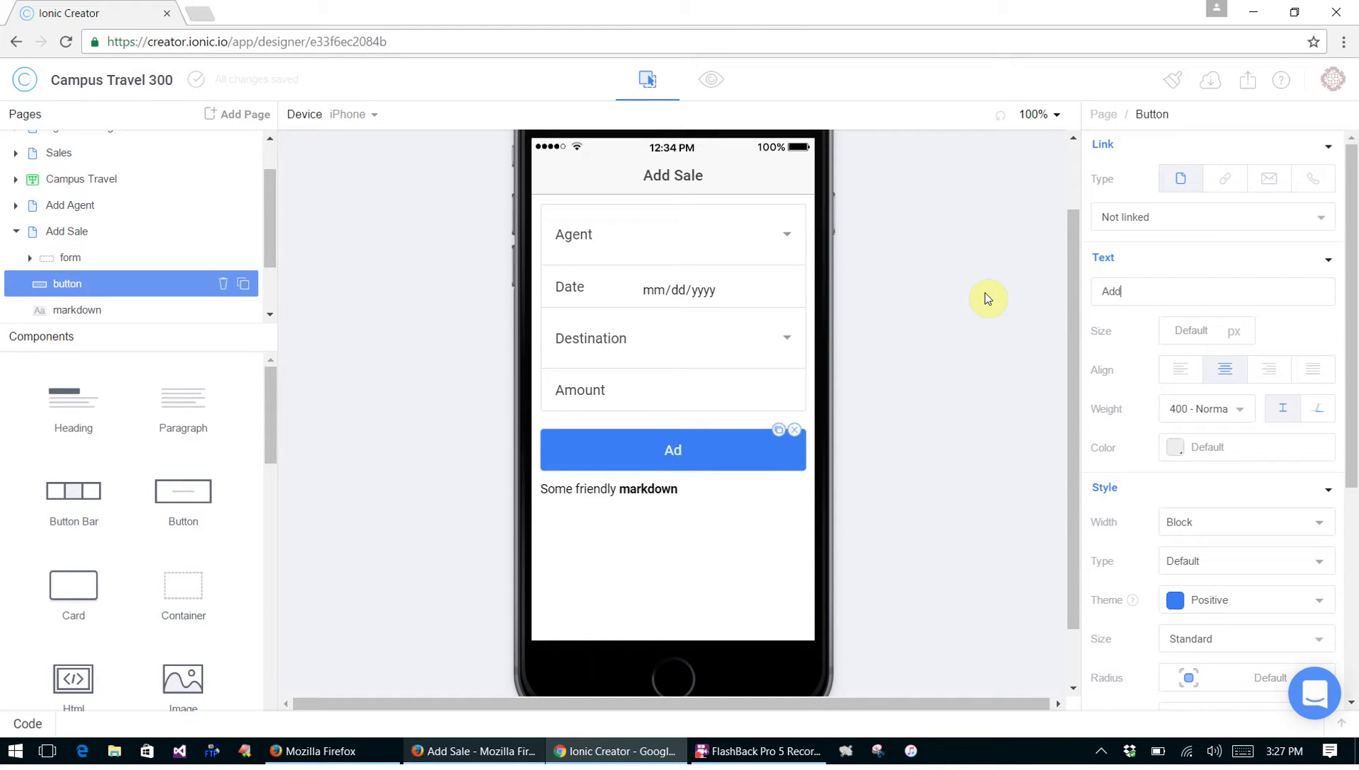
text(Sale)
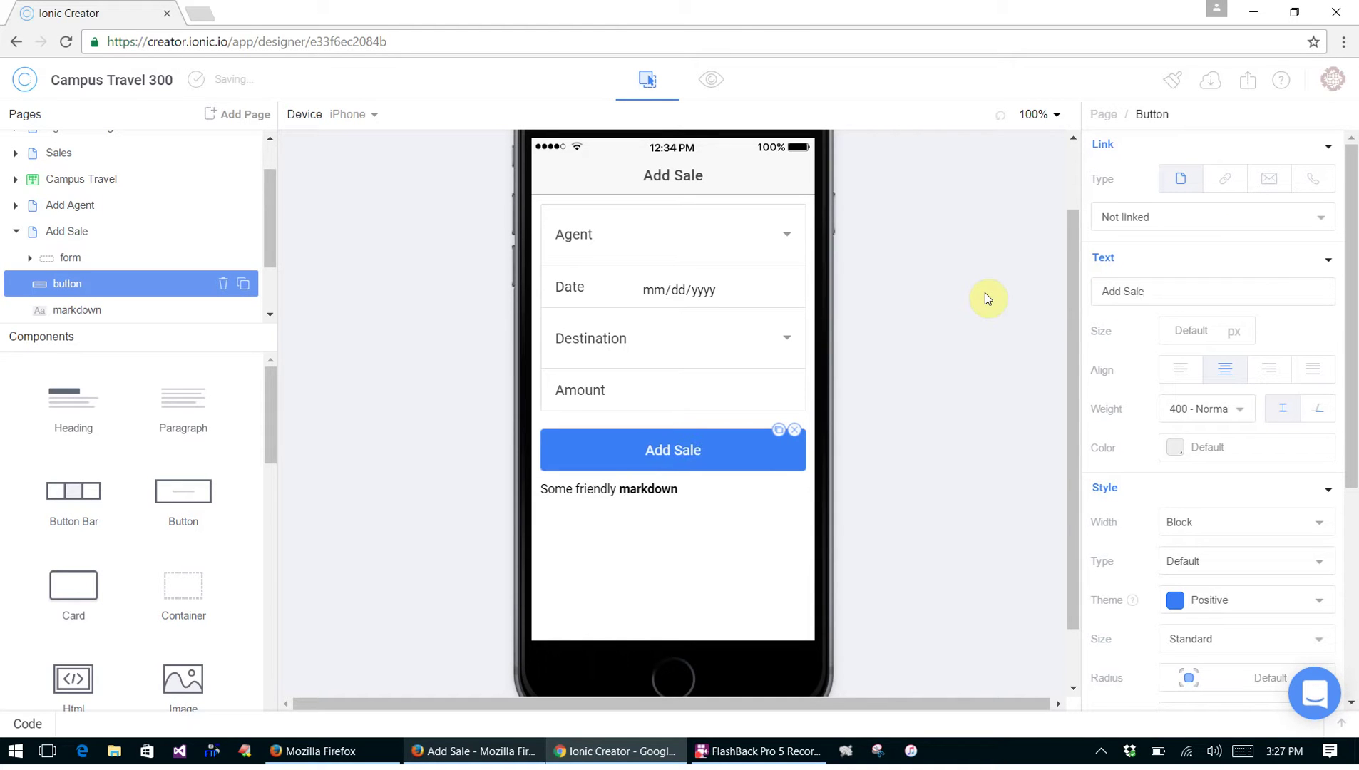
Replace the paragraph's content below the Add Sale button with "**{{ post.message }}**" and align it to the centre
click(593, 492)
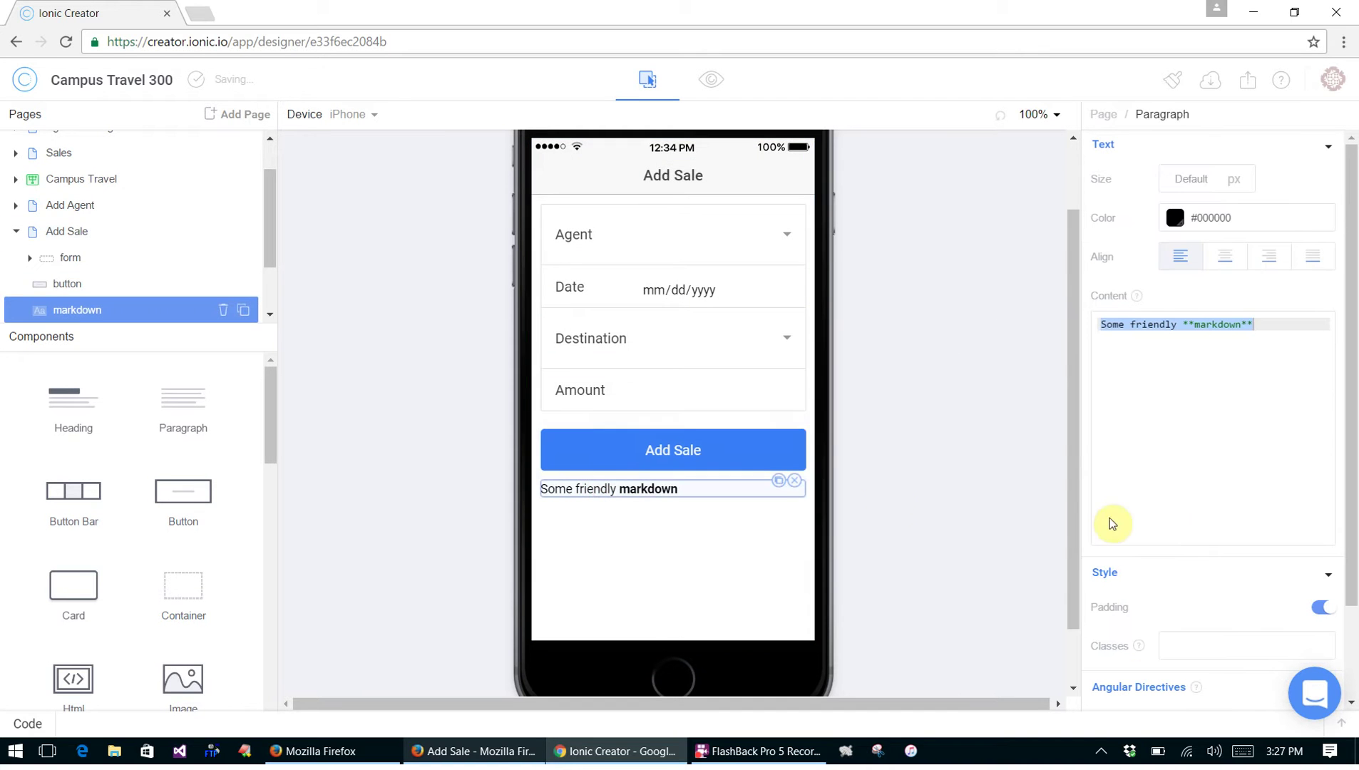
drag(1281, 326, 1092, 331)
text({{ post.message }})
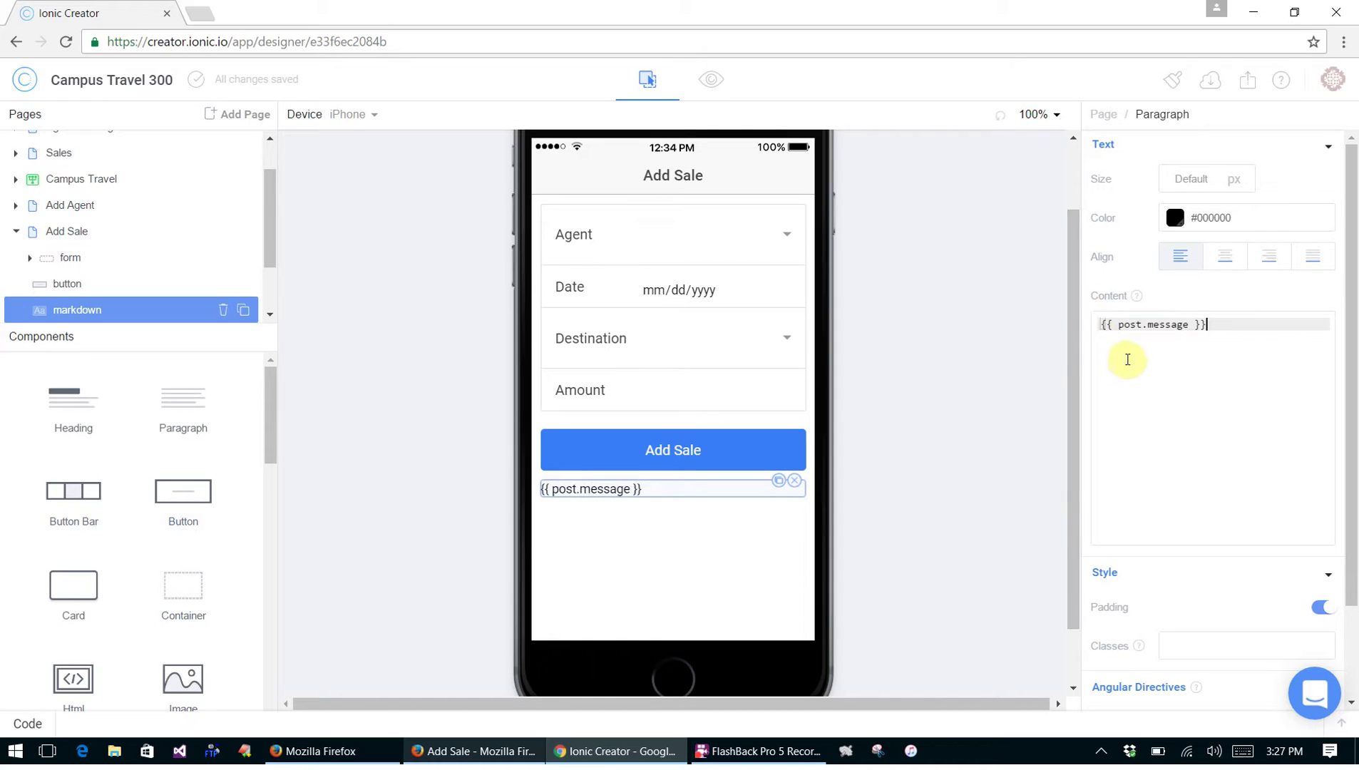
click(1100, 326)
text(**)
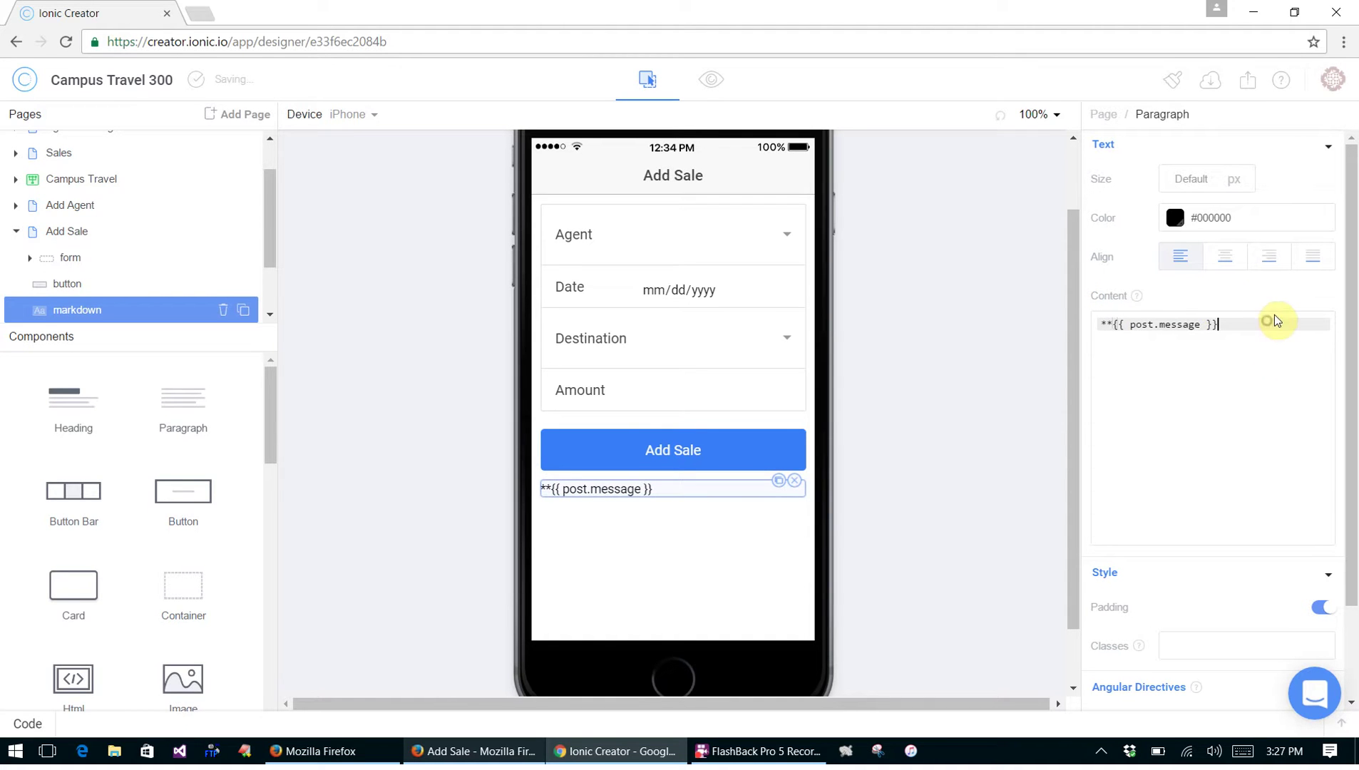
text(**)
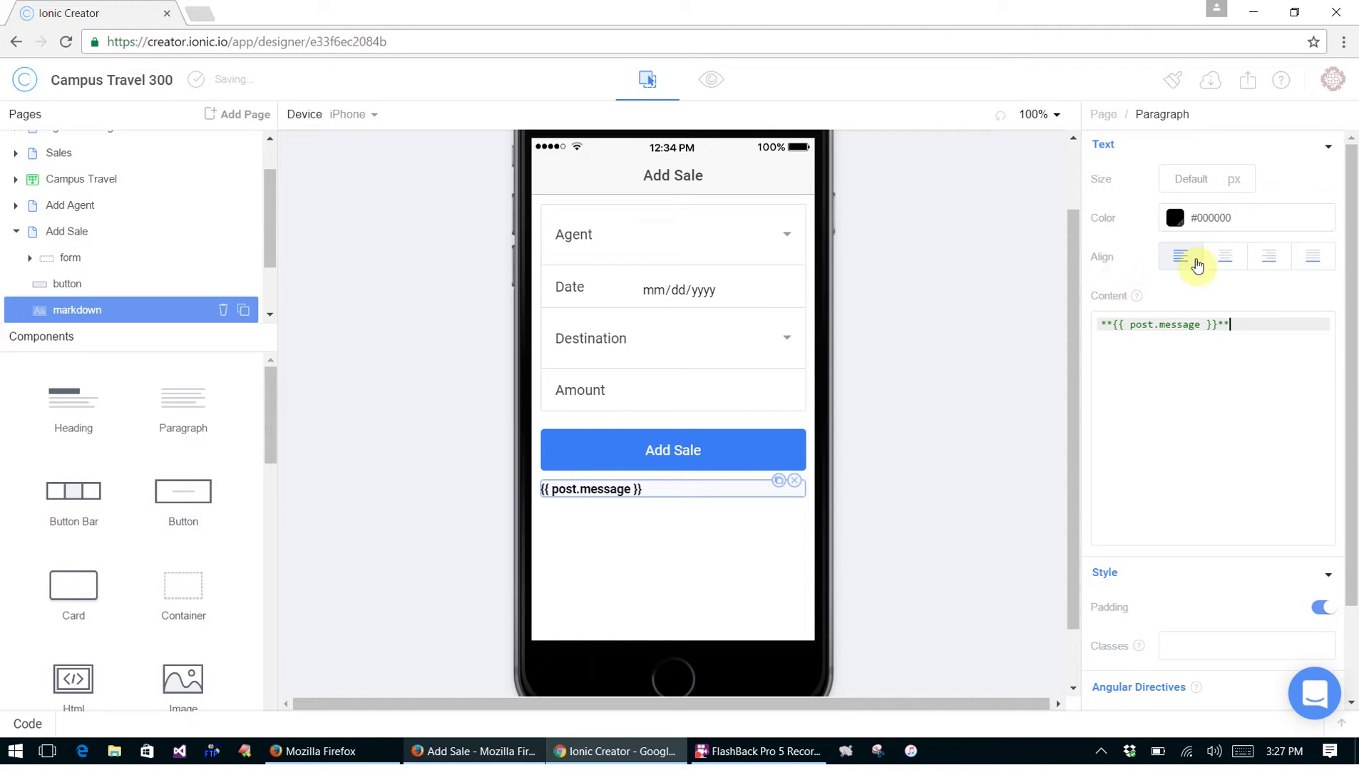
click(1218, 261)
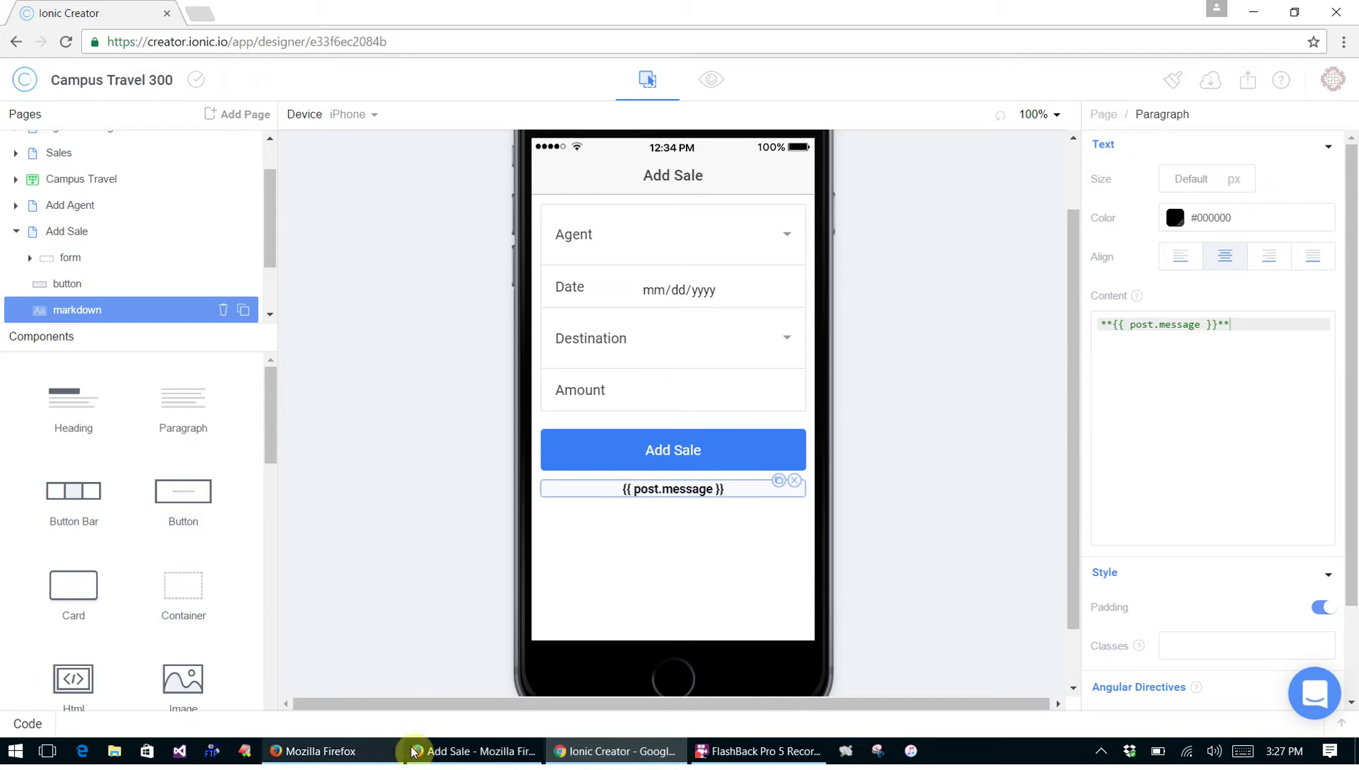
Switch to the written instructions in Firefox and examine the sections on the Add Sale and Search Sales pages
click(318, 751)
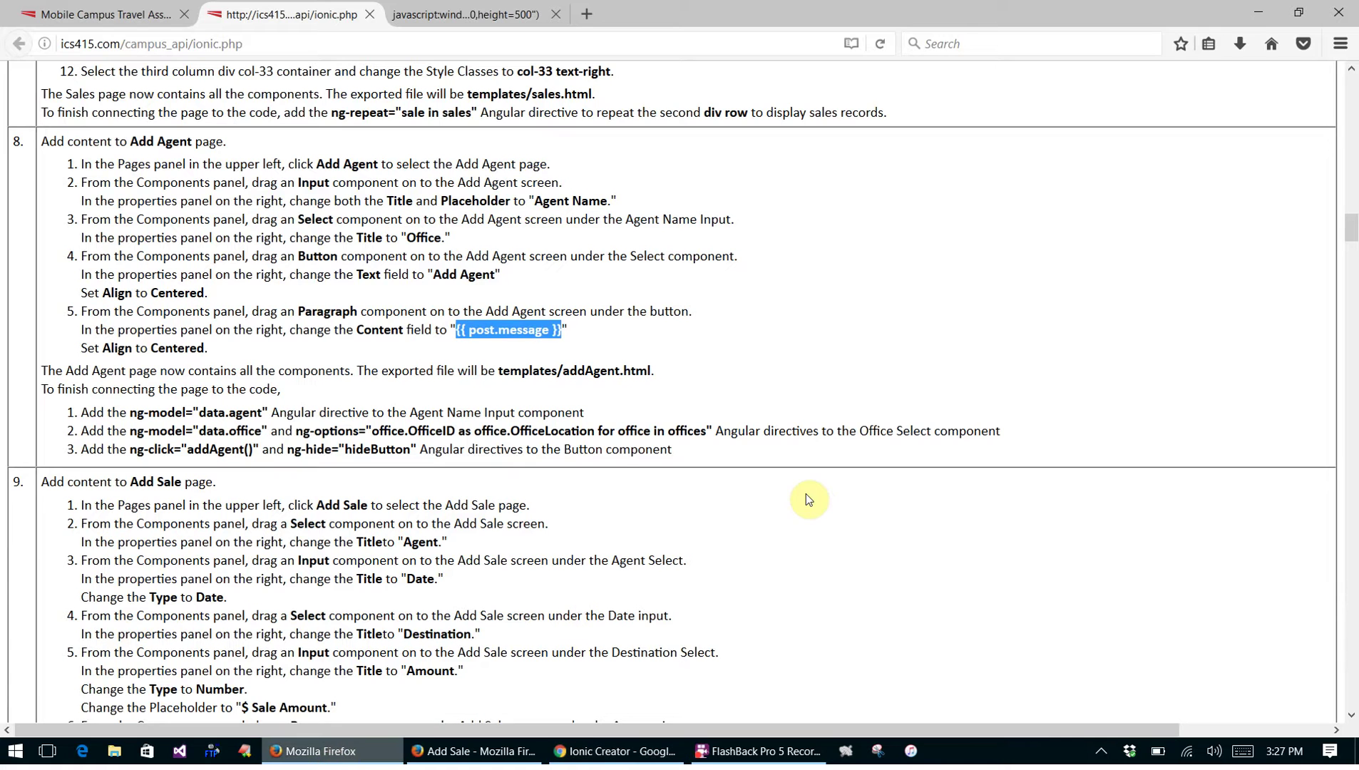
scroll(808, 498, down, 5)
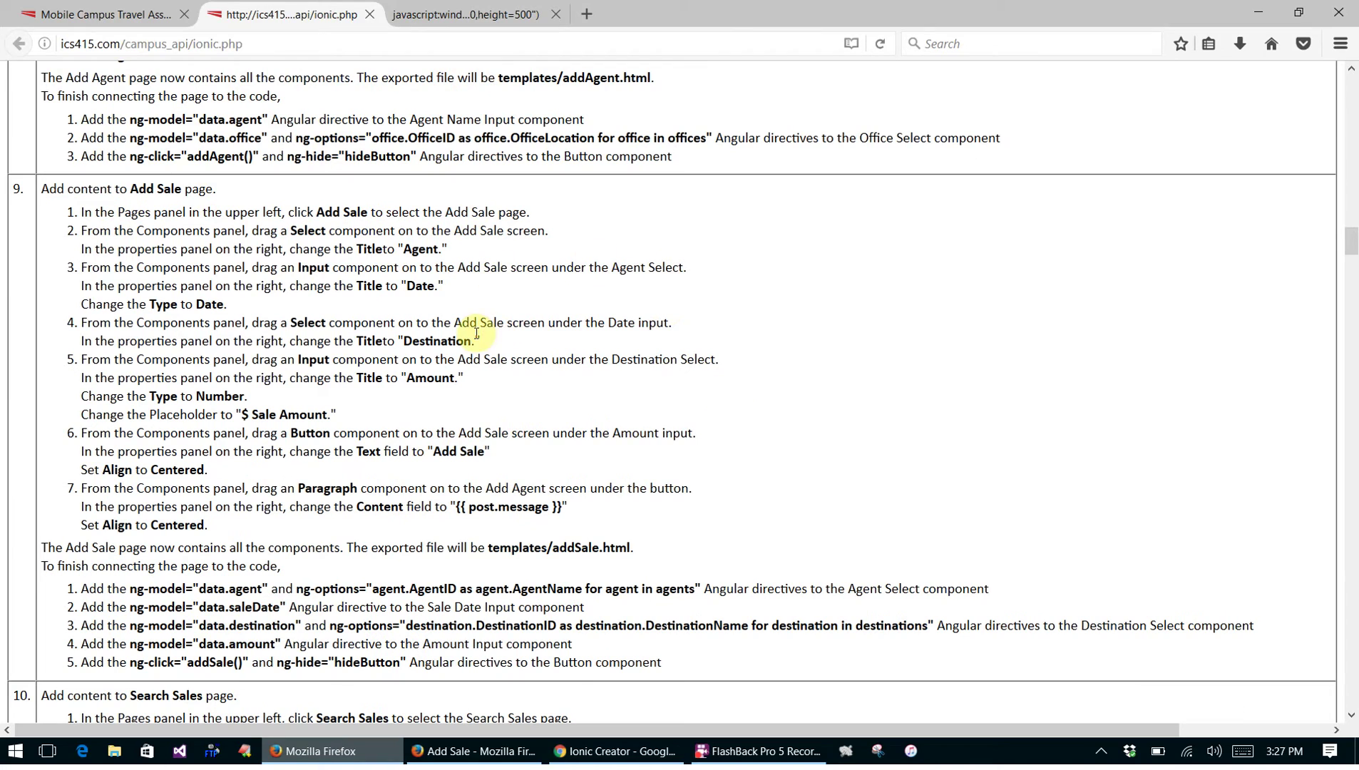
scroll(711, 503, down, 1)
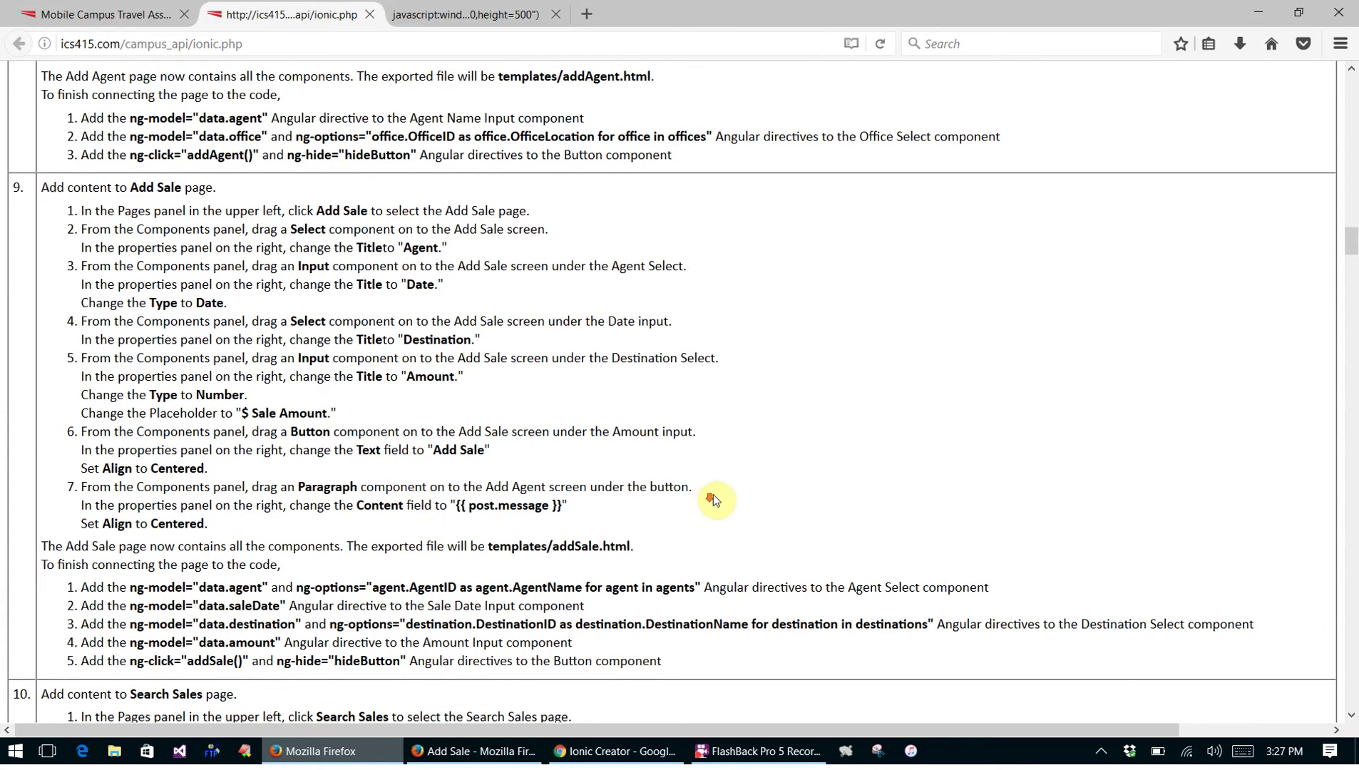
scroll(720, 491, down, 3)
scroll(777, 463, down, 4)
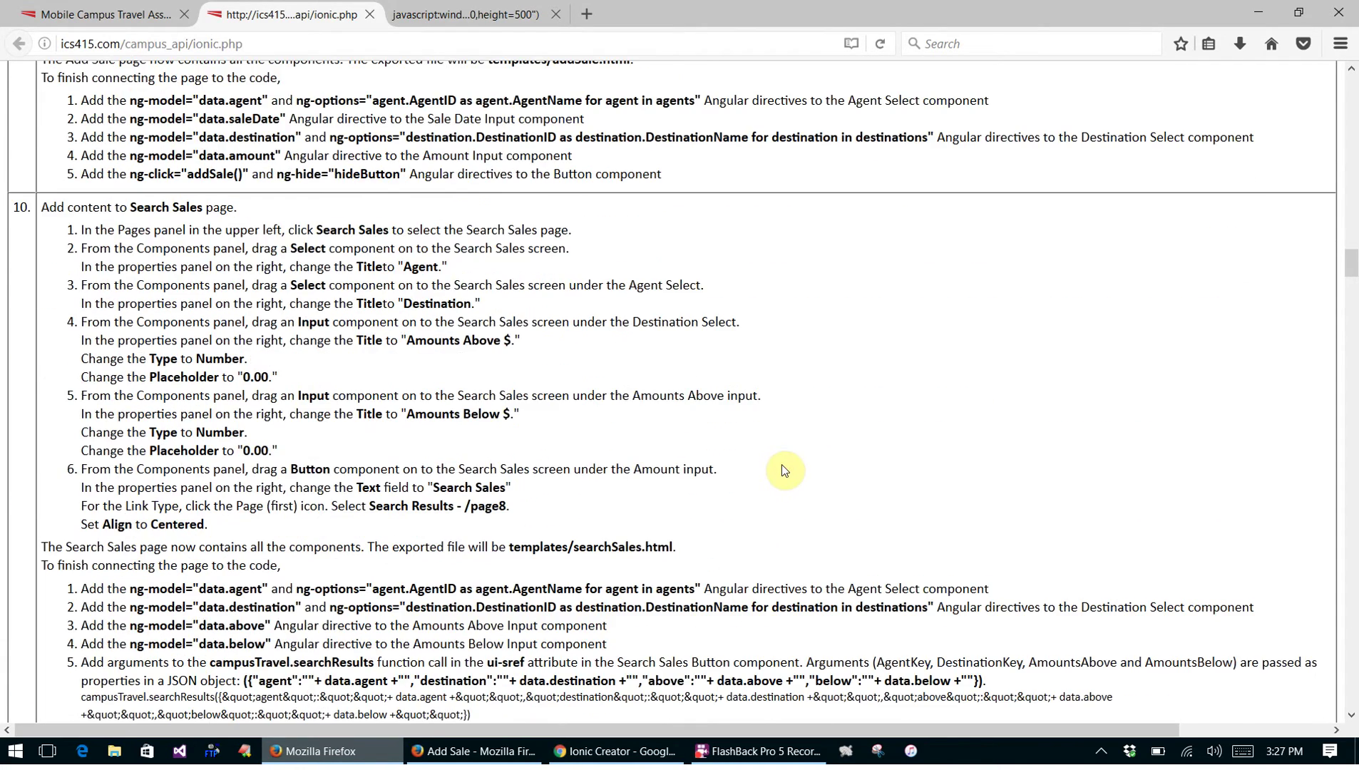
scroll(786, 469, down, 5)
scroll(788, 463, up, 5)
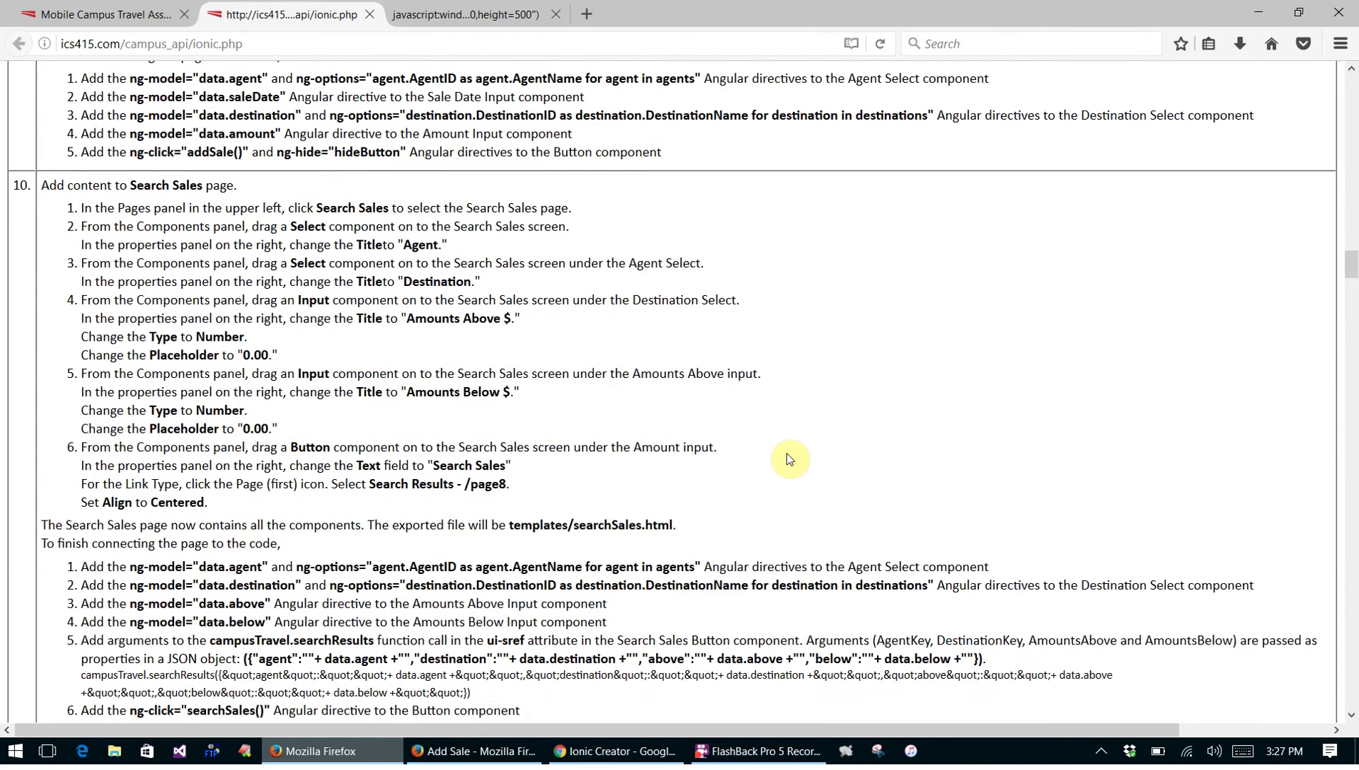
scroll(788, 459, down, 1)
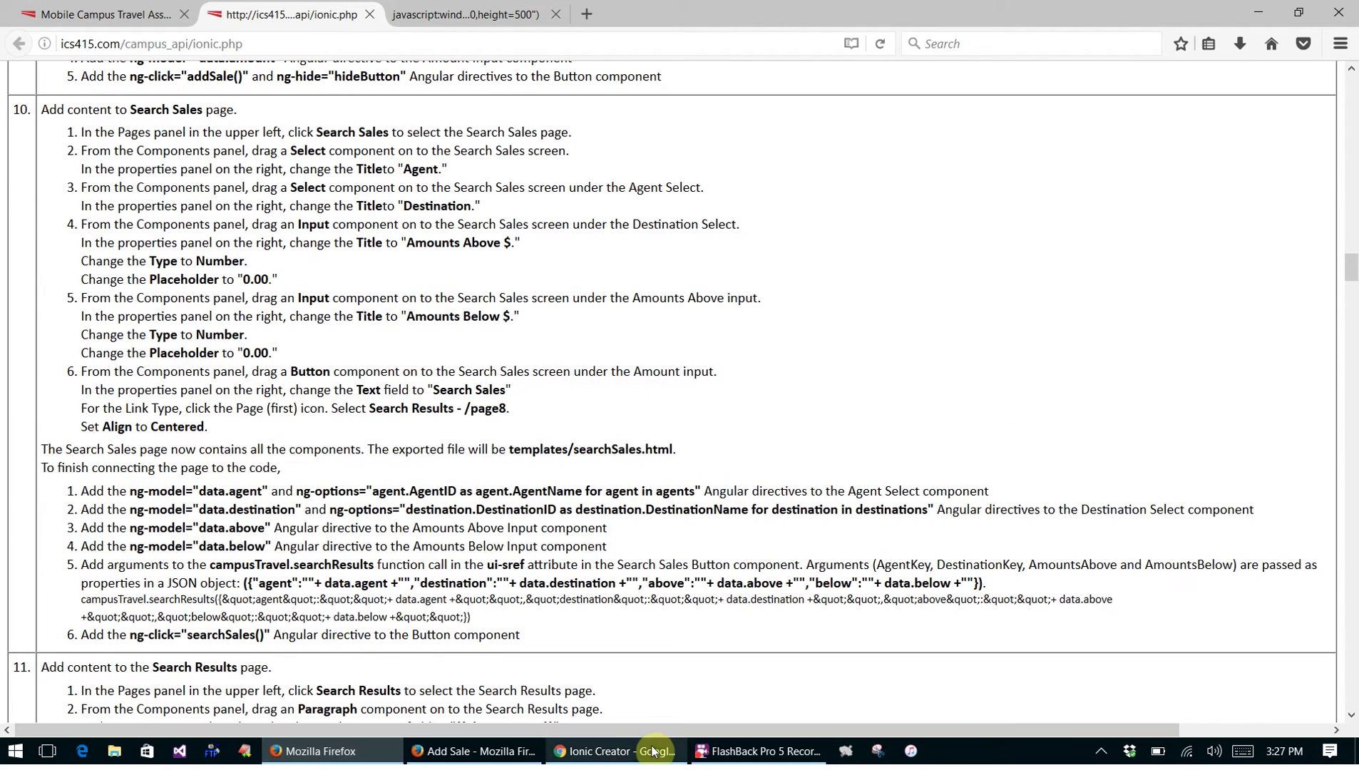
View the Search Sales page in the sample app window to examine its form fields, and return to Ionic Creator
click(479, 751)
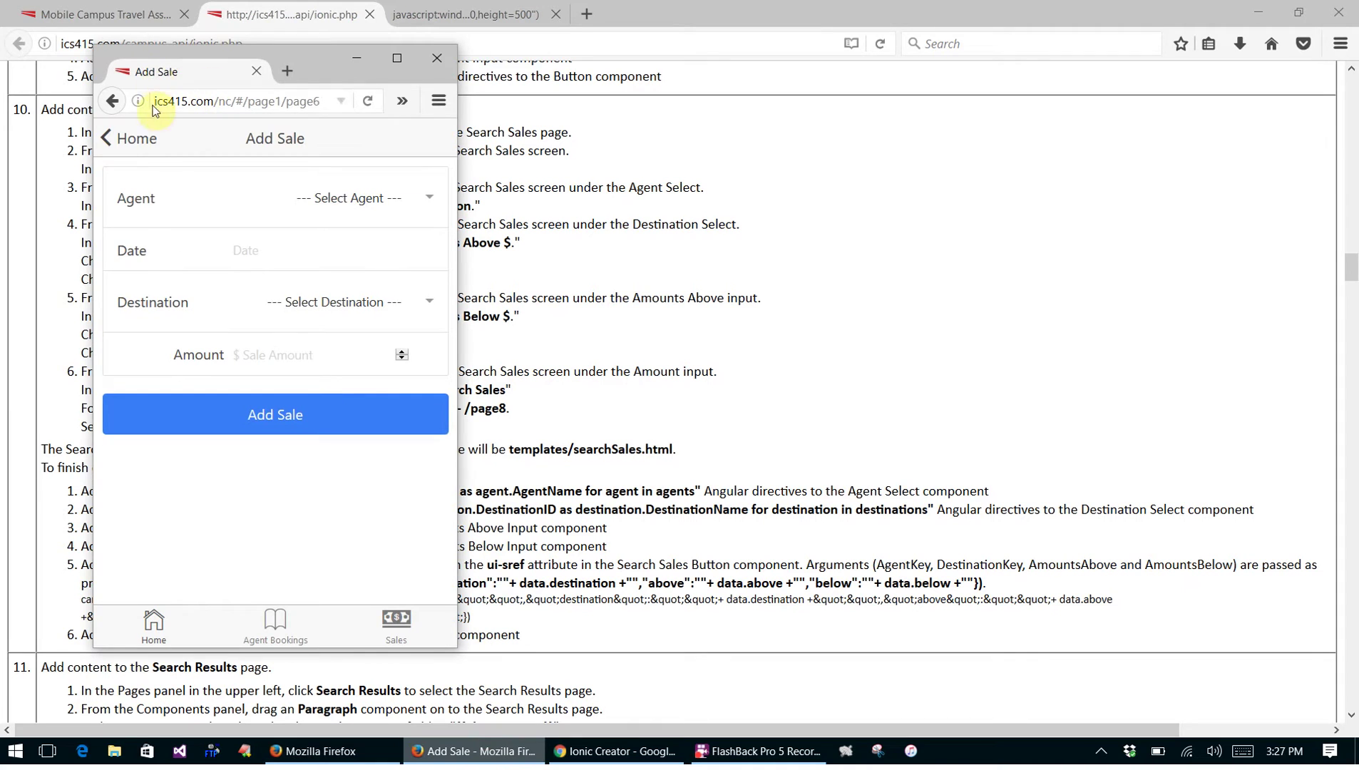
click(137, 139)
click(219, 373)
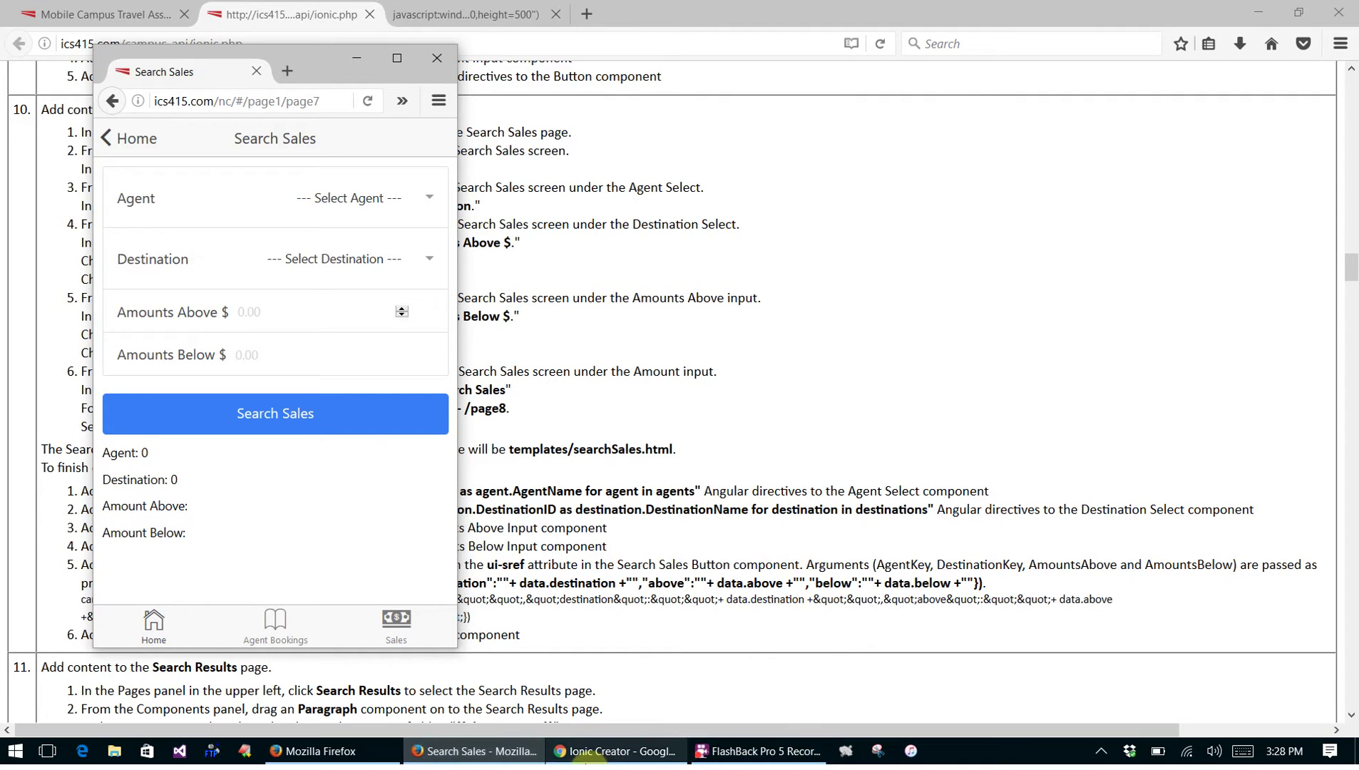
click(596, 753)
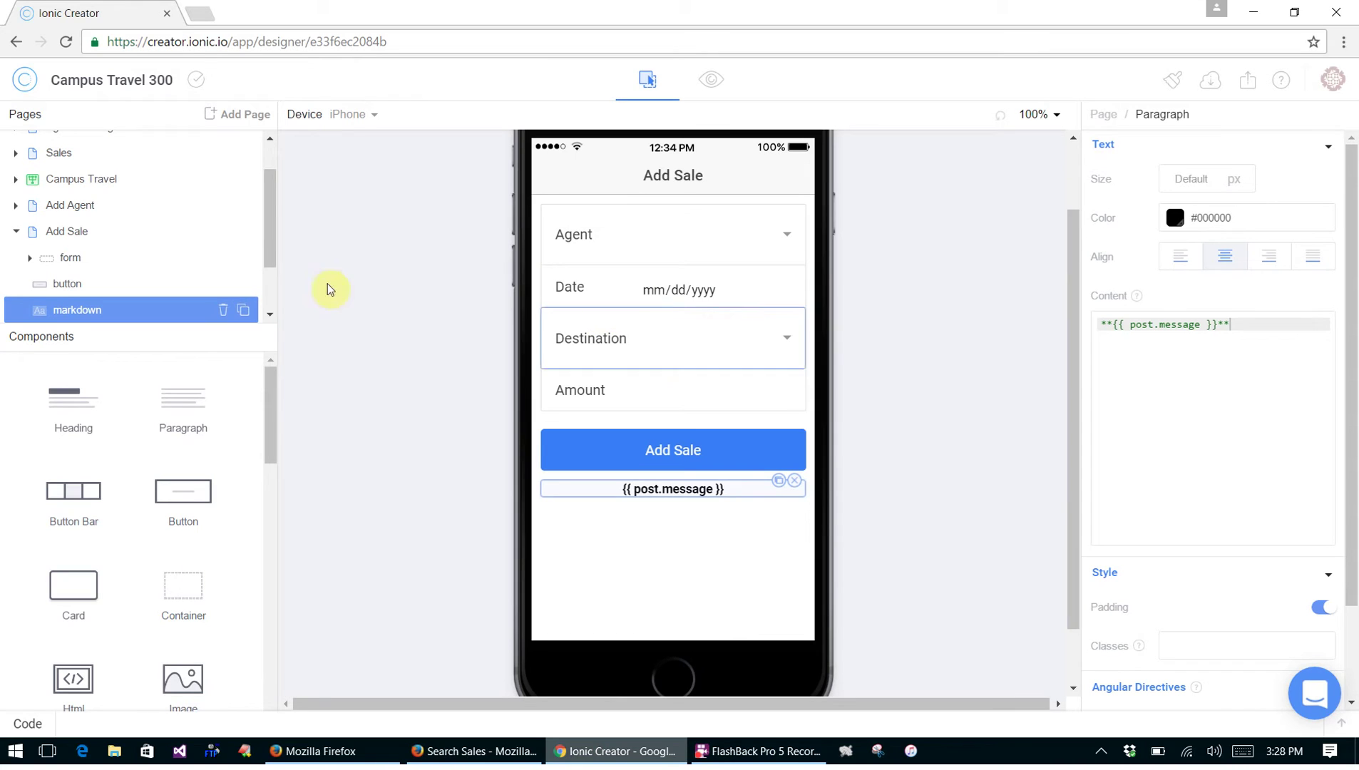
On the Search Sales page, add two Selects followed by two Inputs, with a Button component below the form
drag(266, 230, 266, 297)
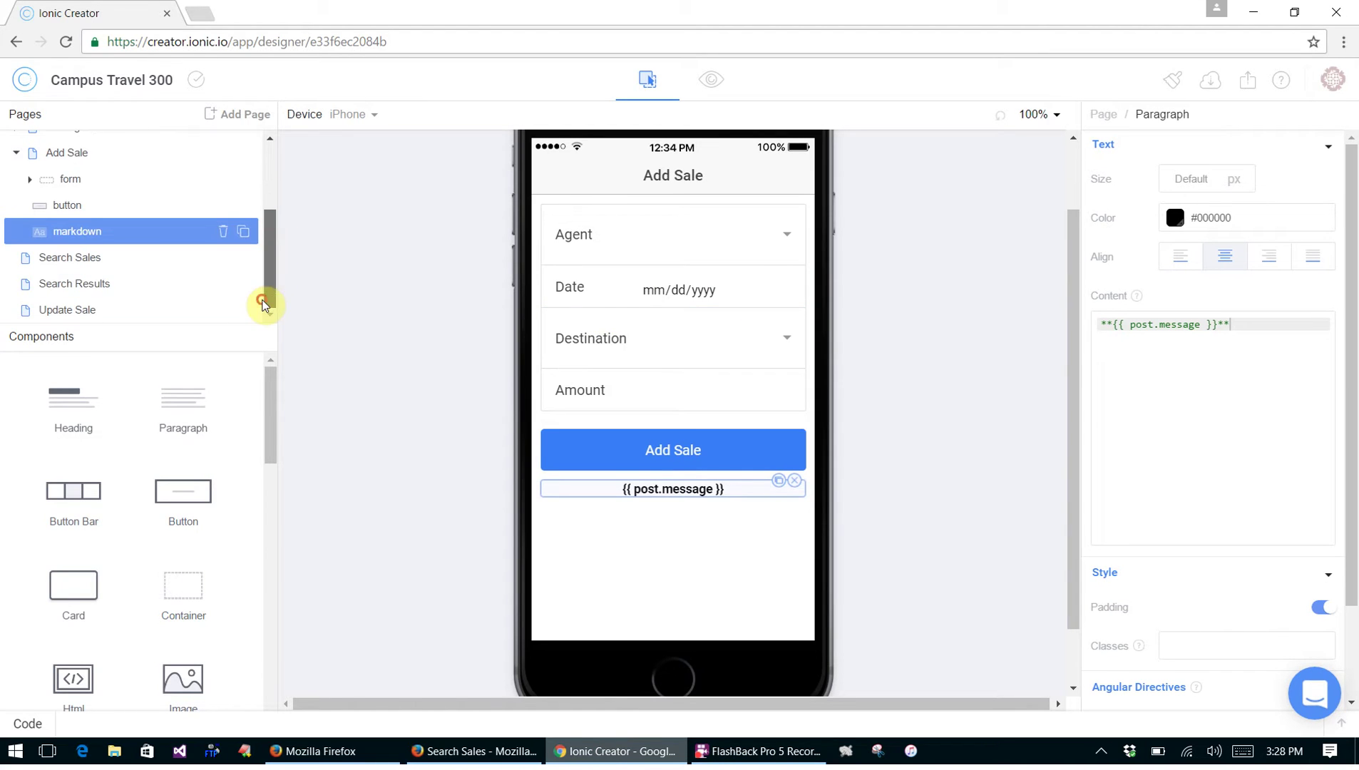
click(67, 258)
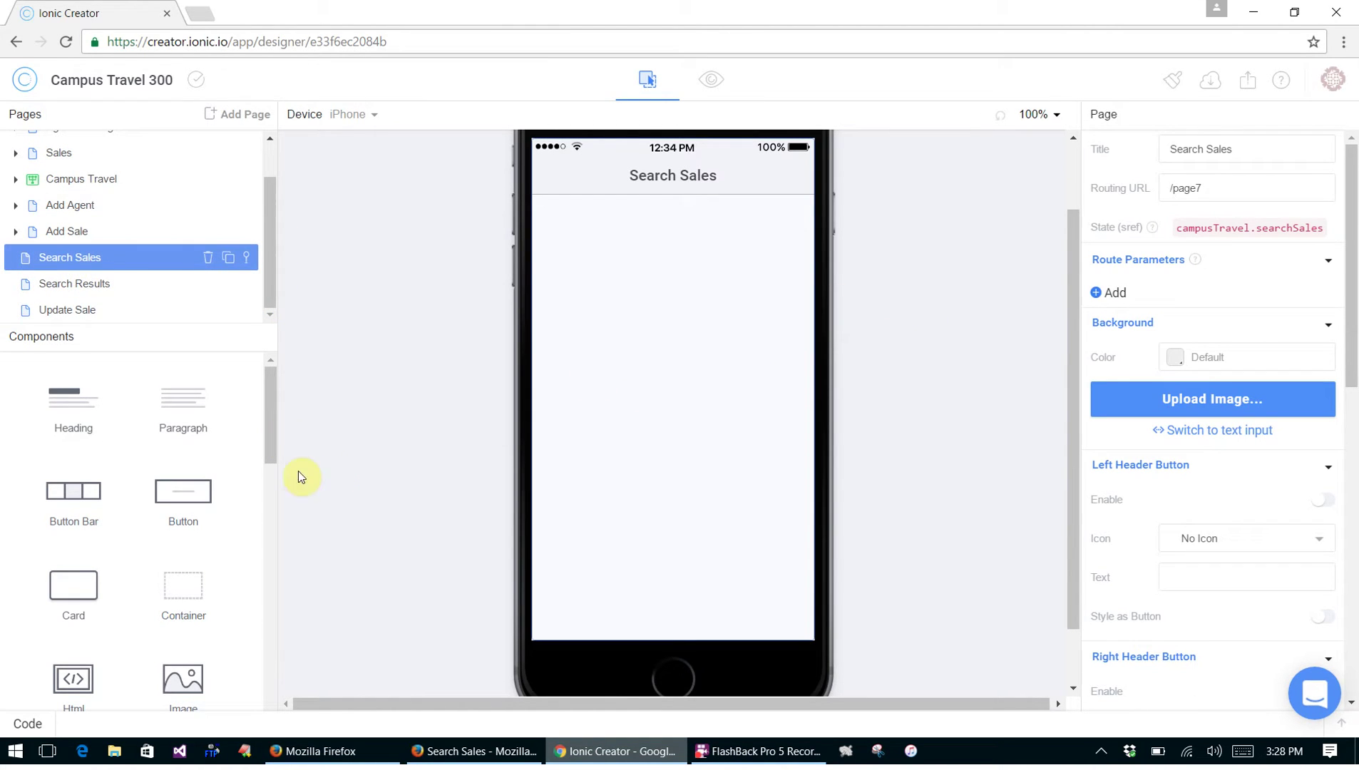
drag(268, 430, 258, 592)
drag(71, 615, 620, 324)
drag(57, 617, 577, 399)
drag(48, 421, 595, 414)
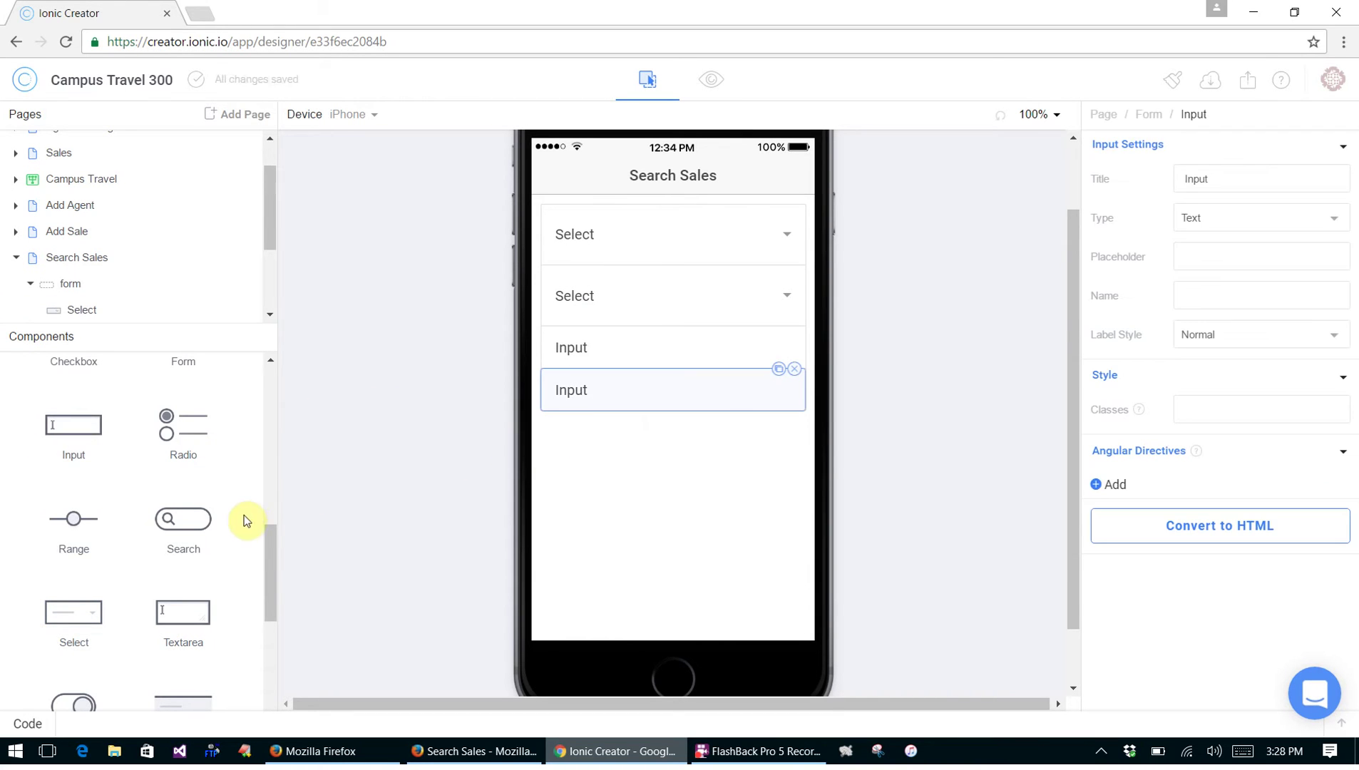
drag(269, 547, 257, 398)
drag(154, 452, 806, 481)
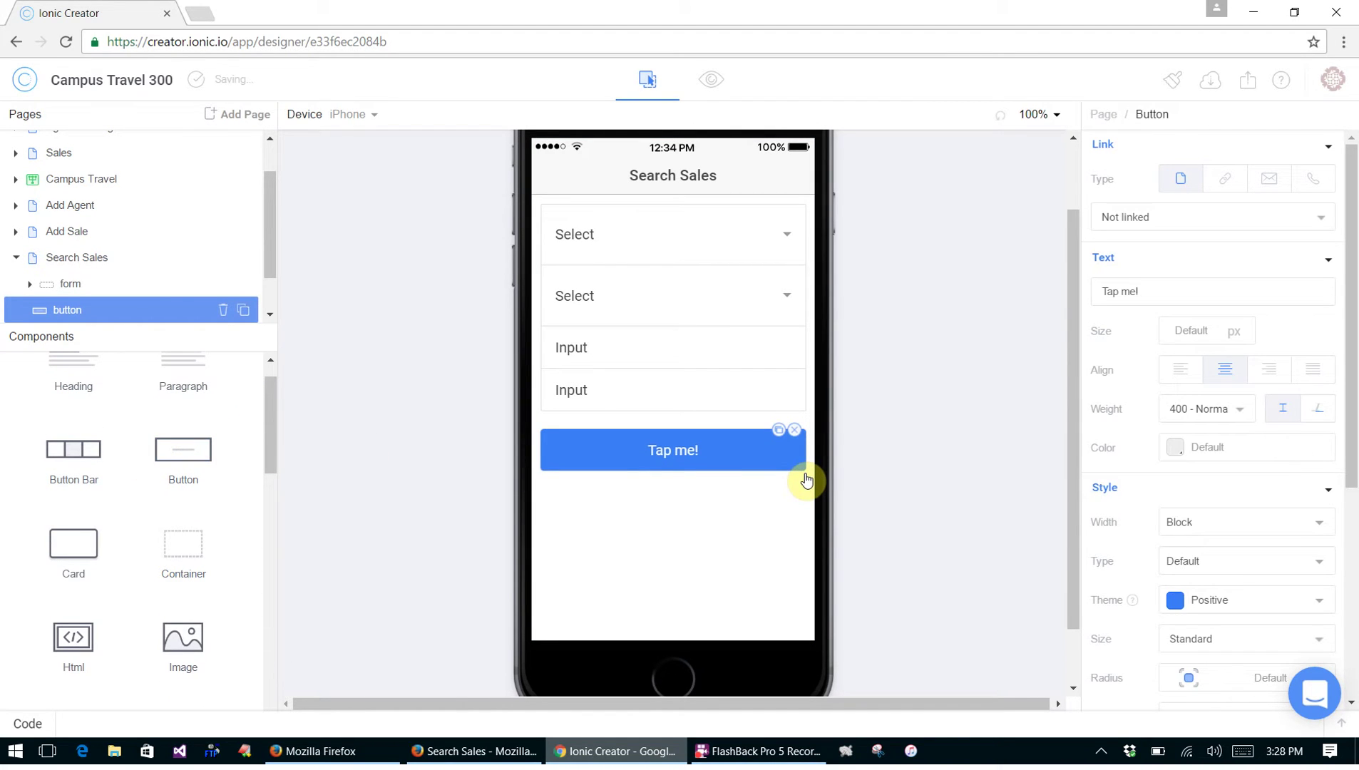
Title the first Select "Agent" and the second Select "Destination" on the Search Sales page
click(676, 234)
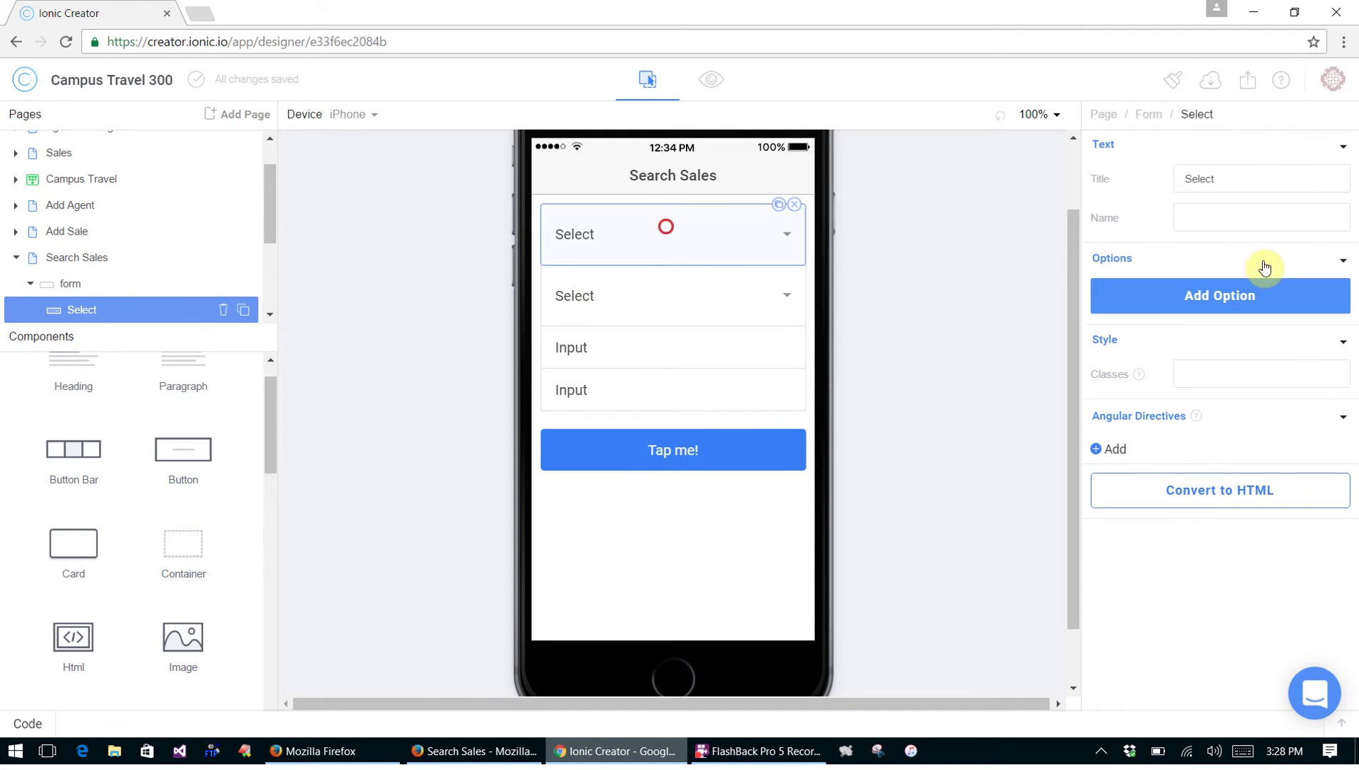
drag(1244, 179, 1142, 181)
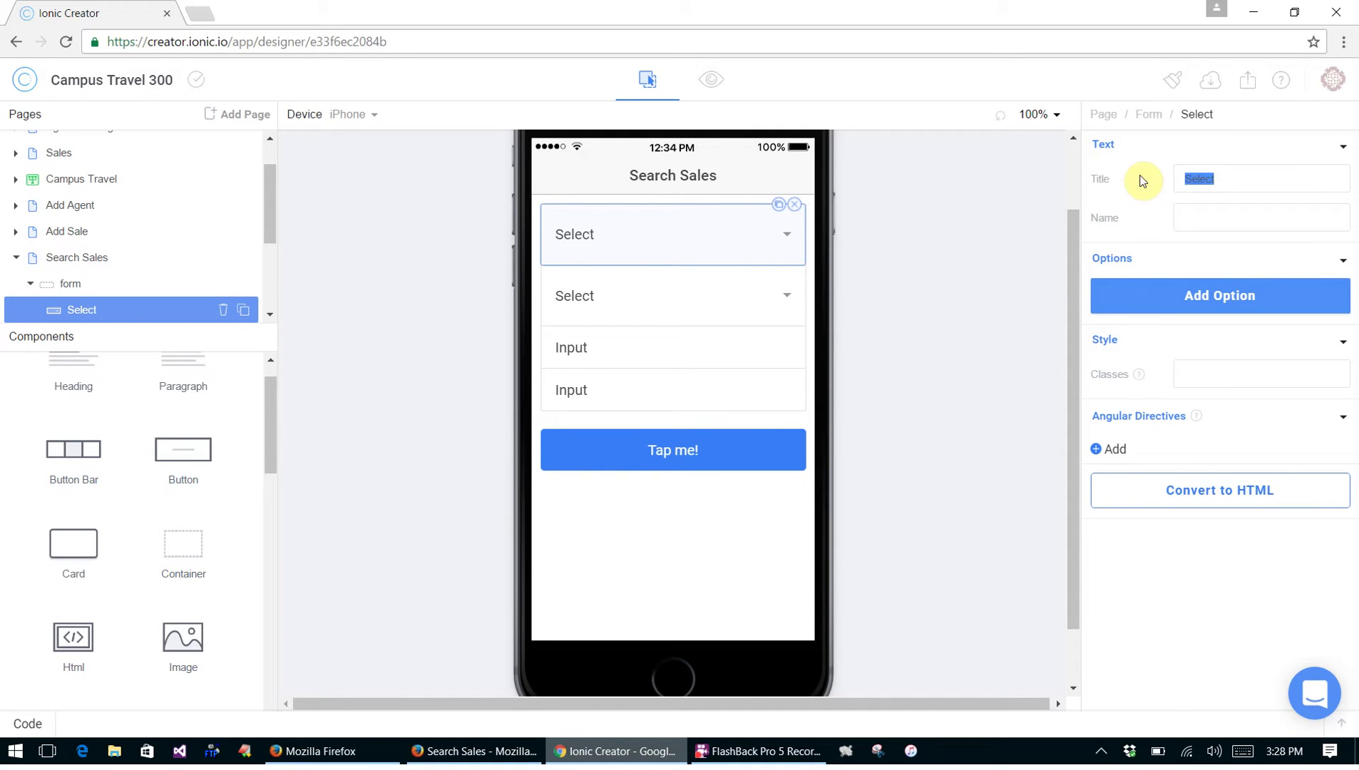
text(Agent)
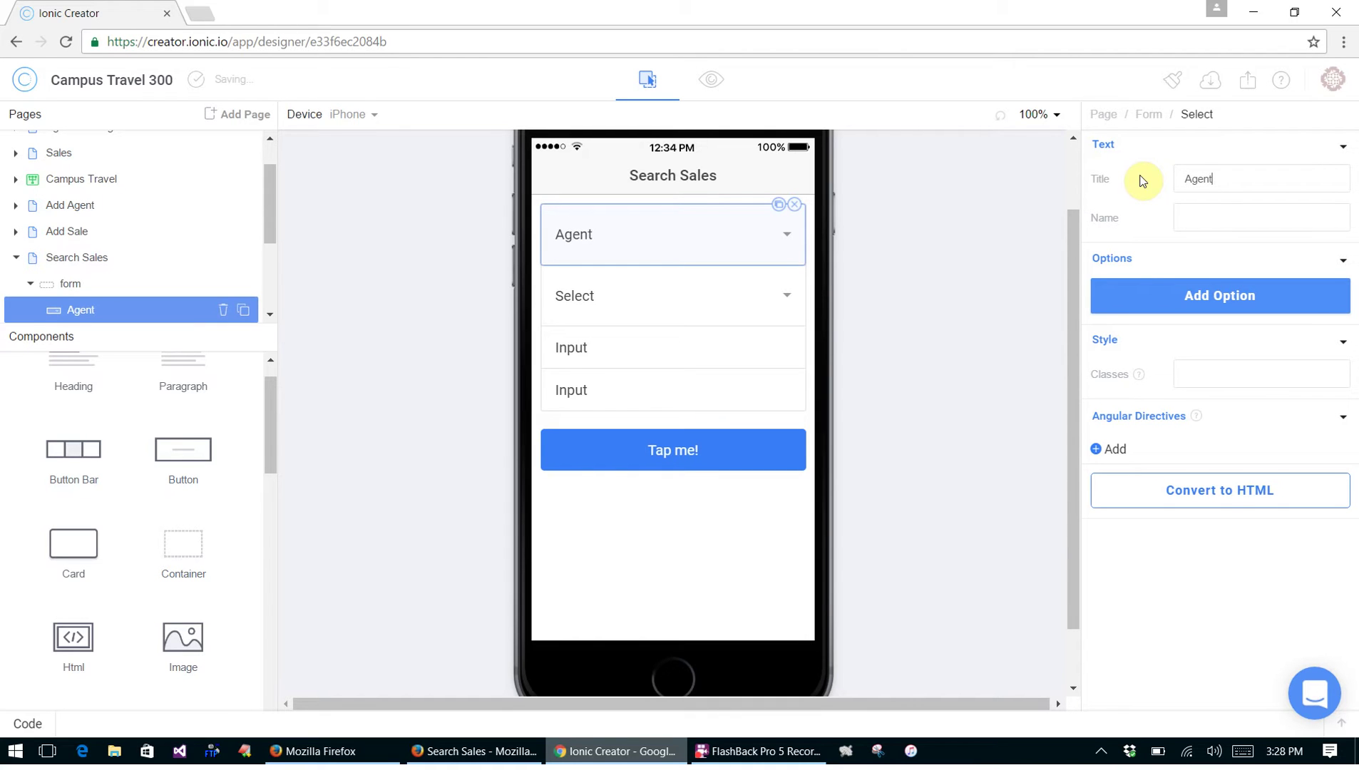
click(646, 303)
drag(1216, 179, 1149, 182)
text(Destination)
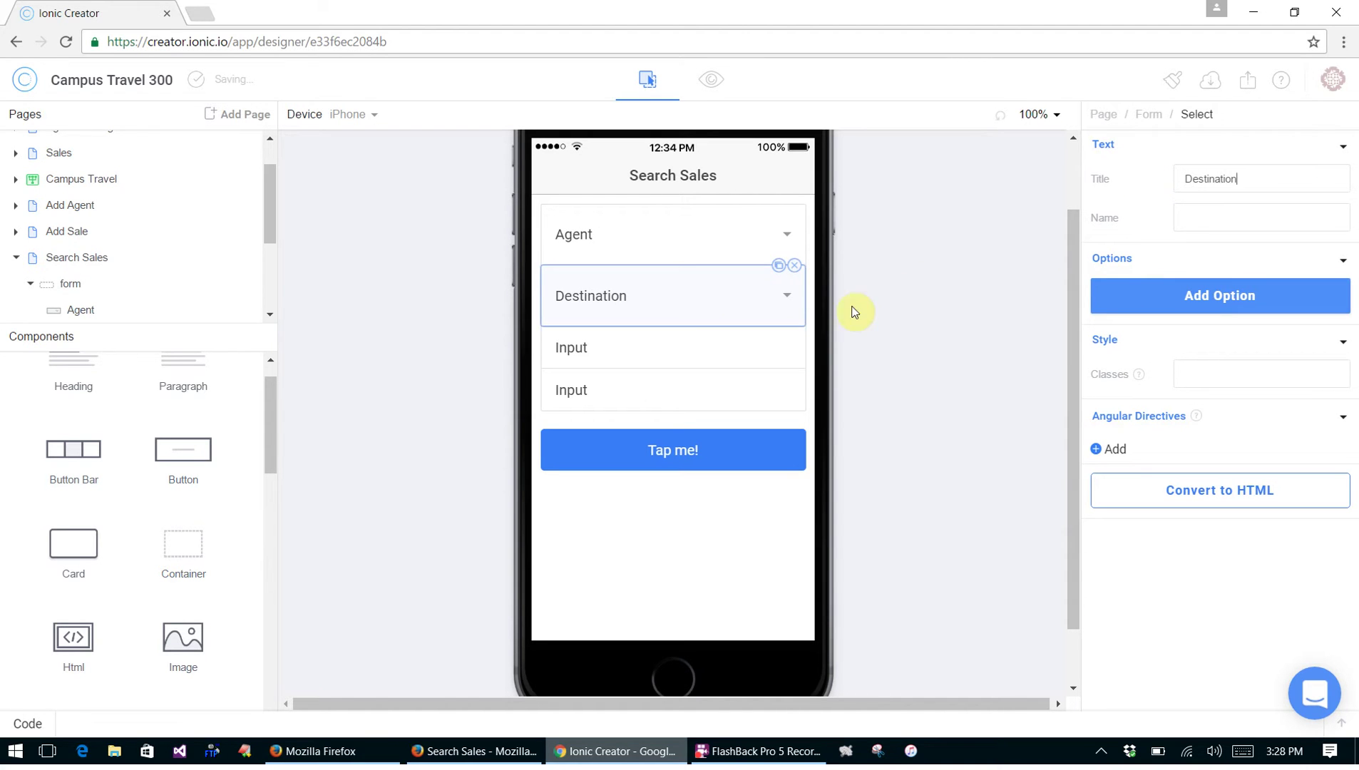
Set the first Input on the Search Sales page to title "Amounts Above $", type Number and placeholder "0.00"
click(737, 339)
drag(1262, 179, 1083, 177)
text(A)
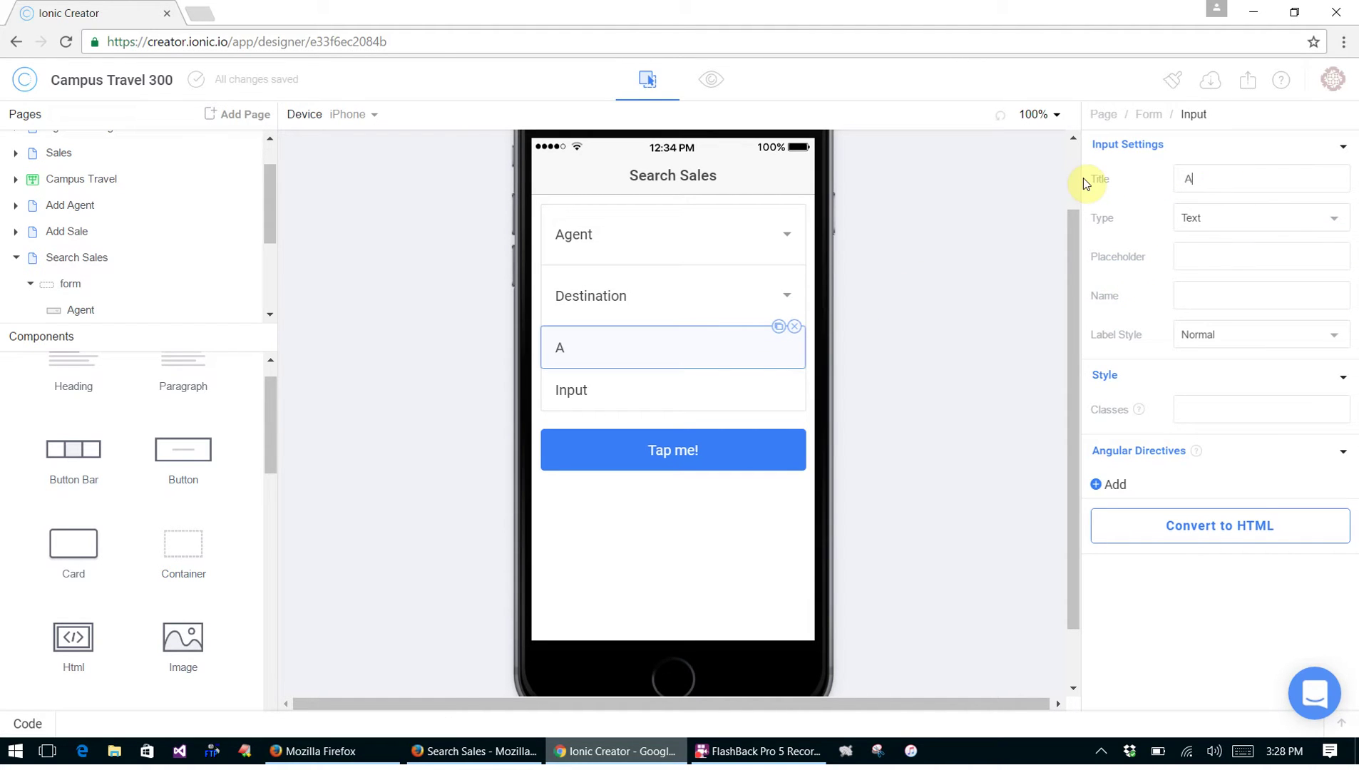
text(mounts Above)
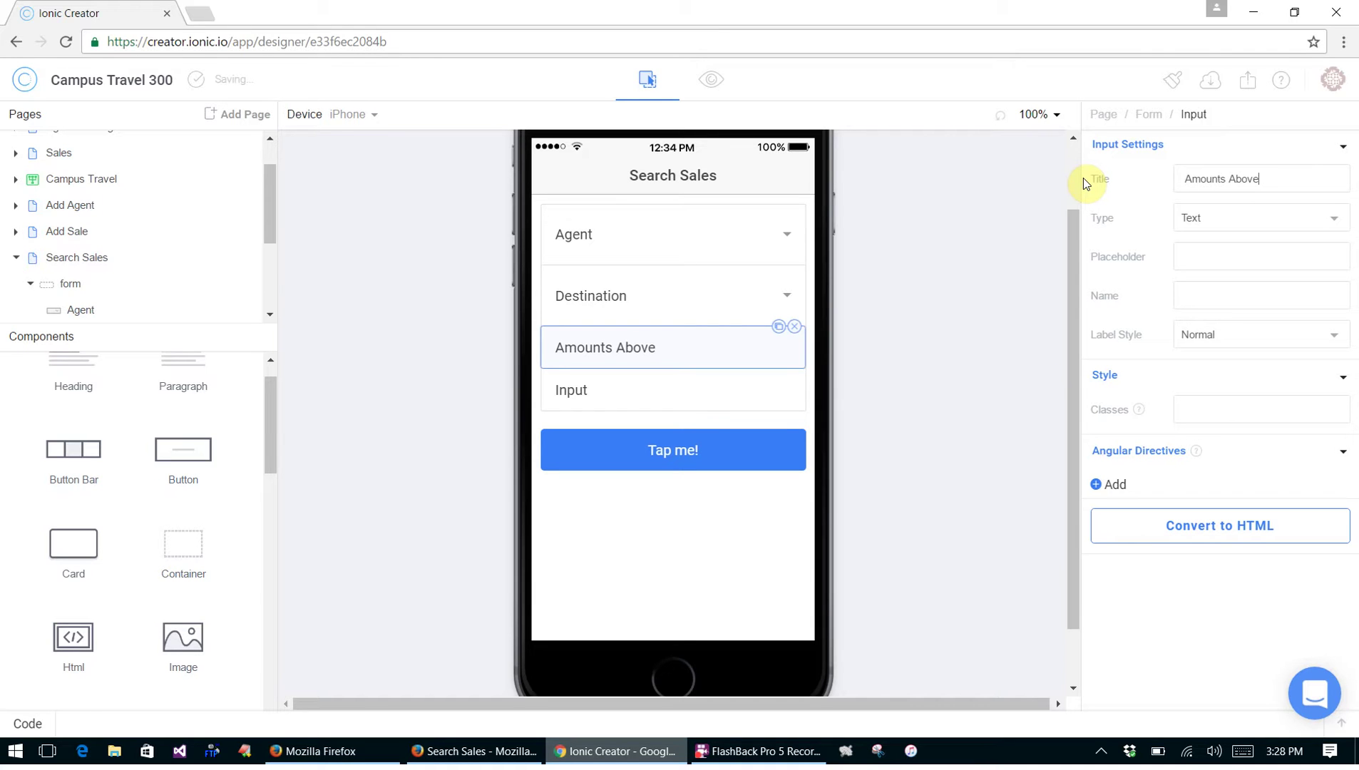
click(1268, 220)
click(1244, 337)
click(1286, 177)
text($)
click(1266, 255)
text(0)
Title the second Input on the Search Sales page "Amounts Below $" and give it the placeholder "0.00"
click(592, 390)
drag(1244, 179, 1094, 180)
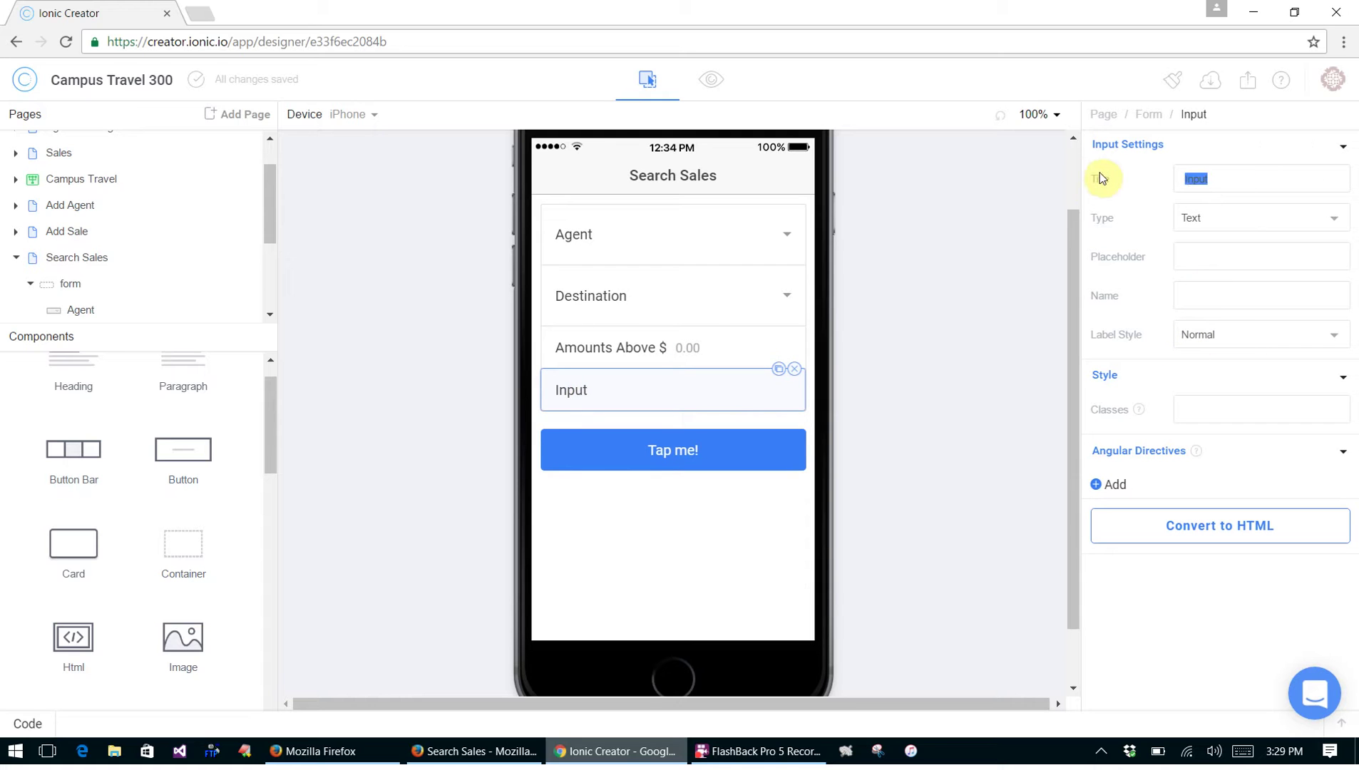
text(Amoun)
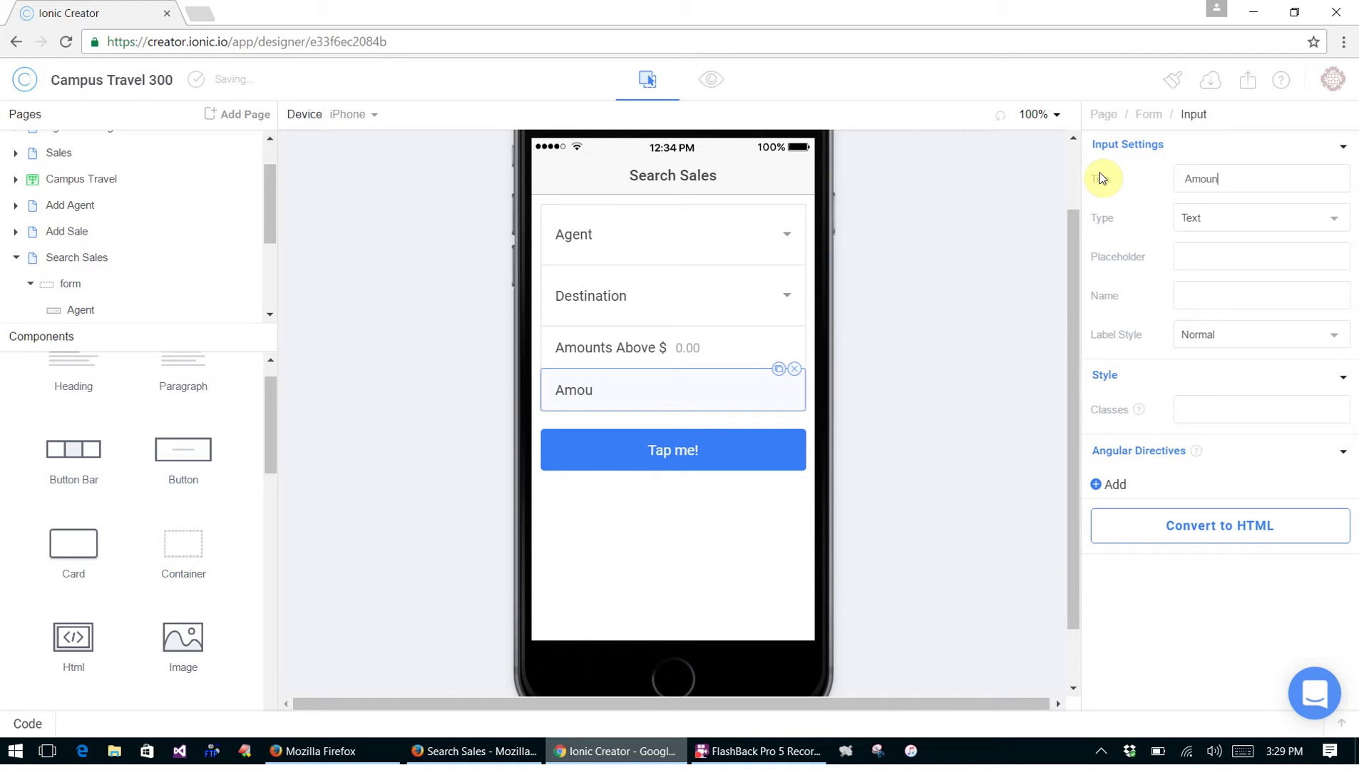
text(ts Below $)
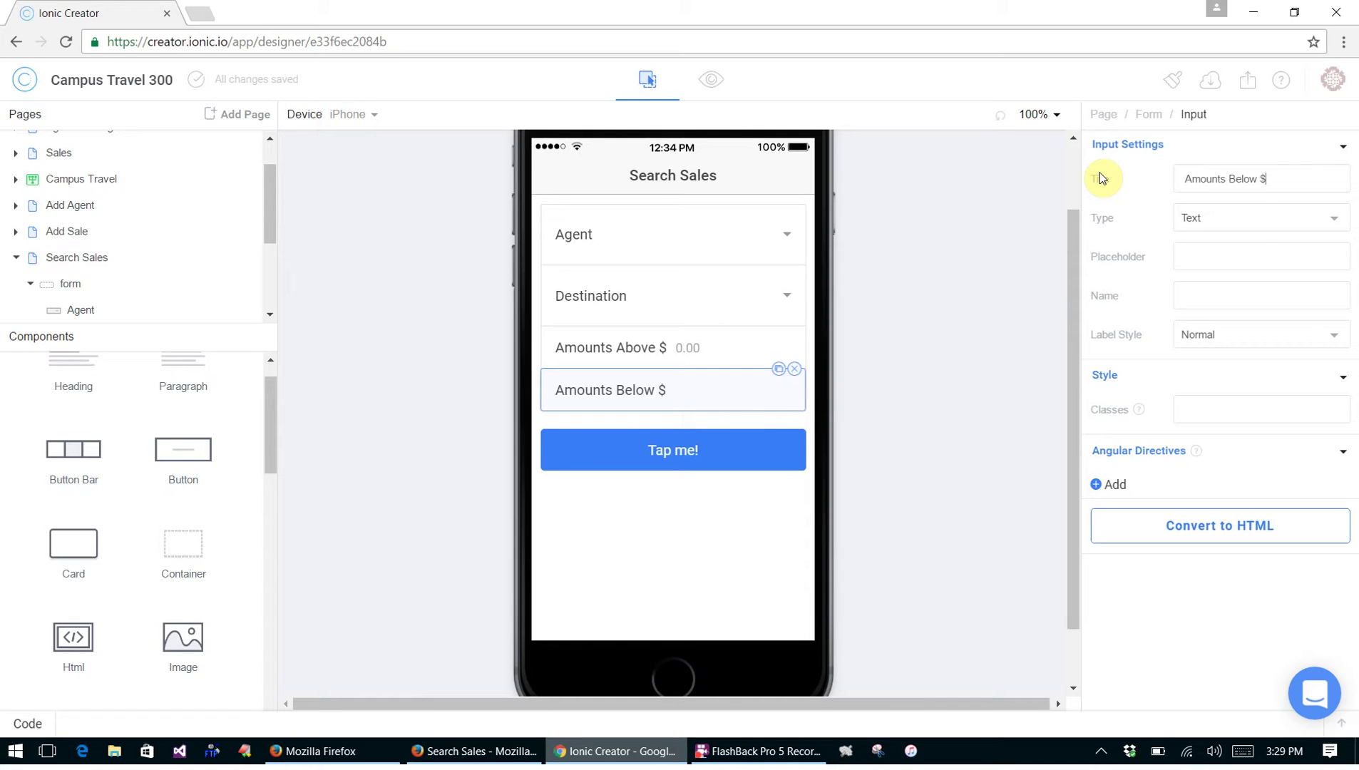
click(1212, 257)
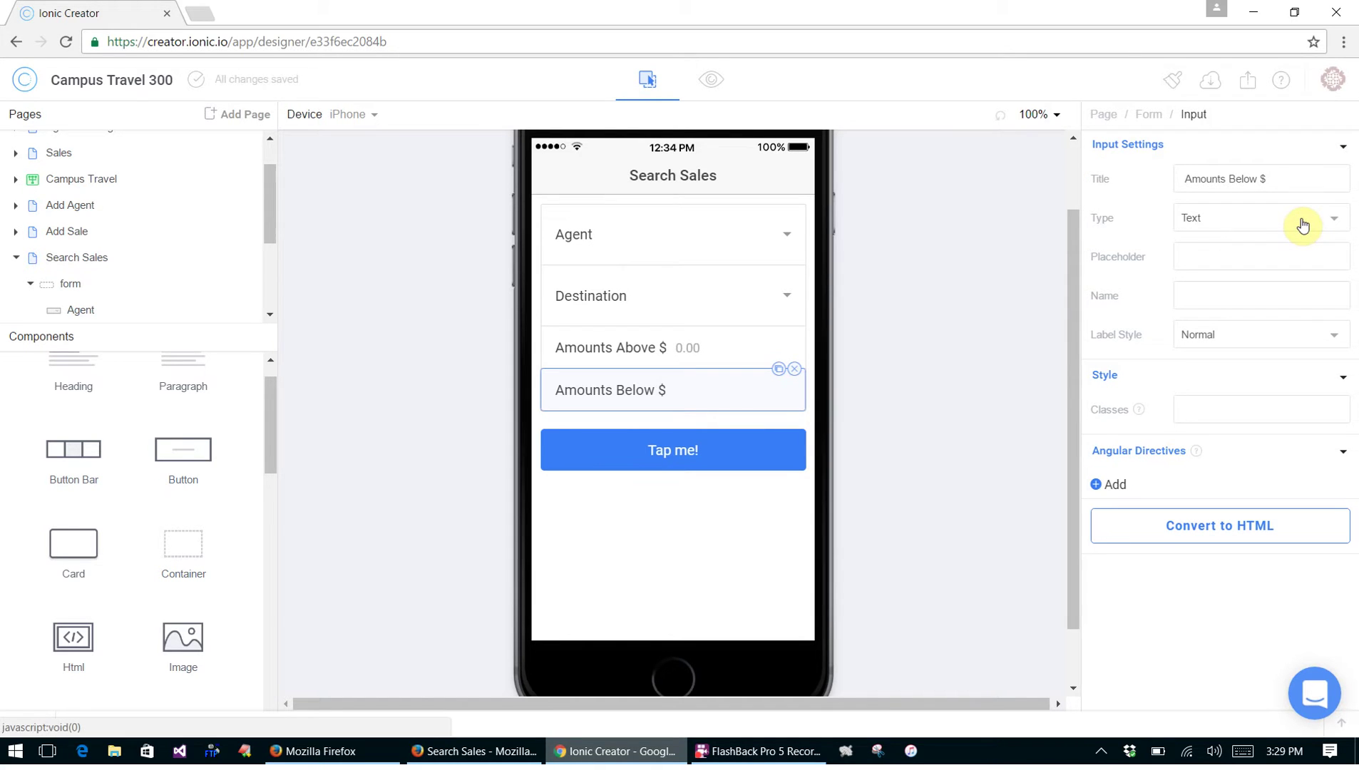
text(0)
Label the button on the Search Sales page "Search Sales" and link it to "Search Results - /page8"
click(747, 449)
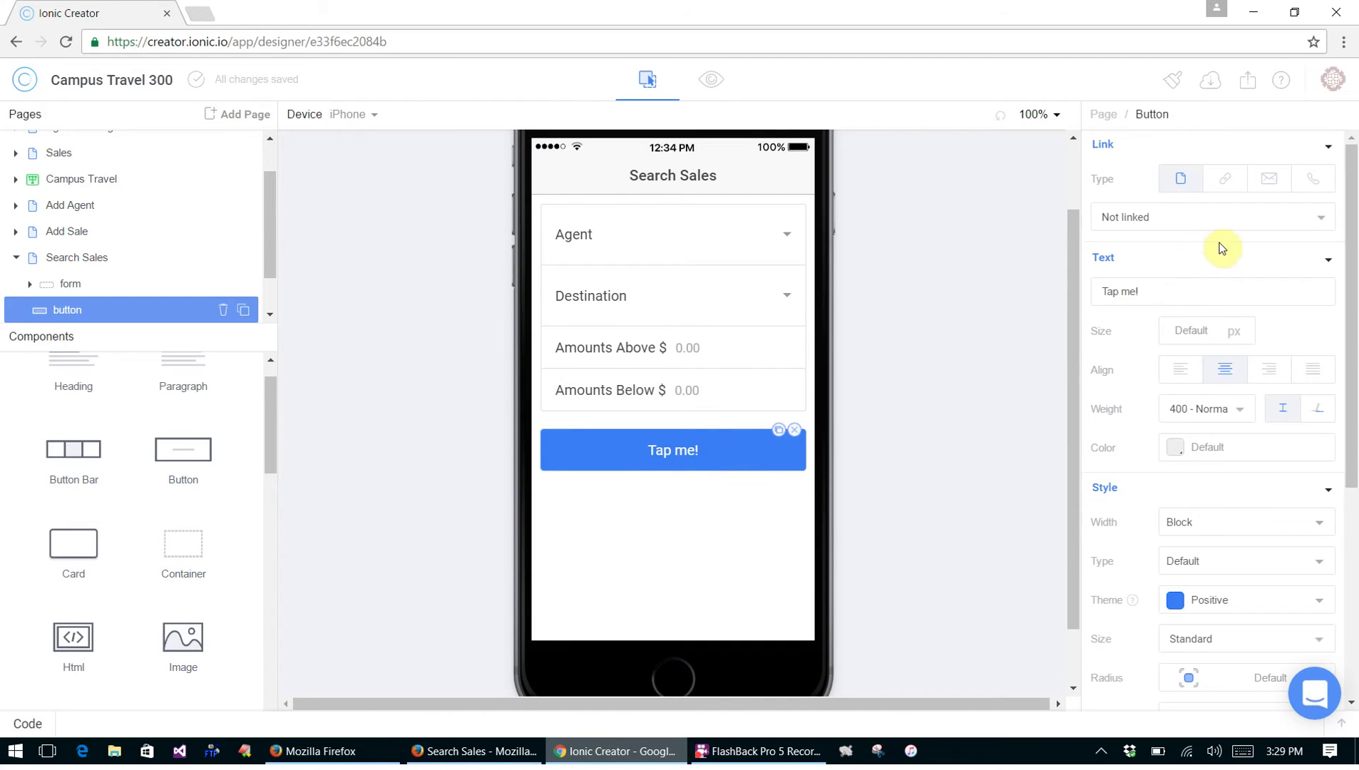
drag(1192, 292, 1050, 290)
text(Sear)
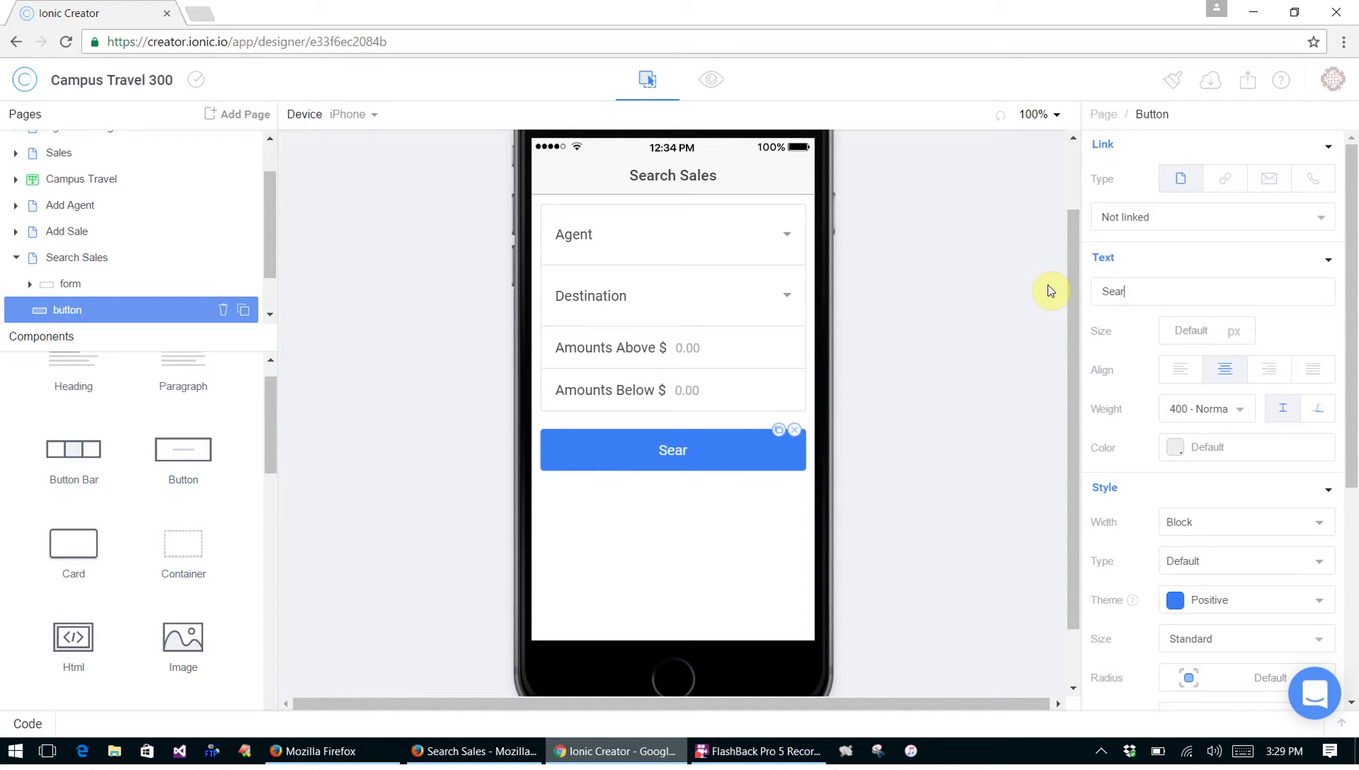
text(ch Sa)
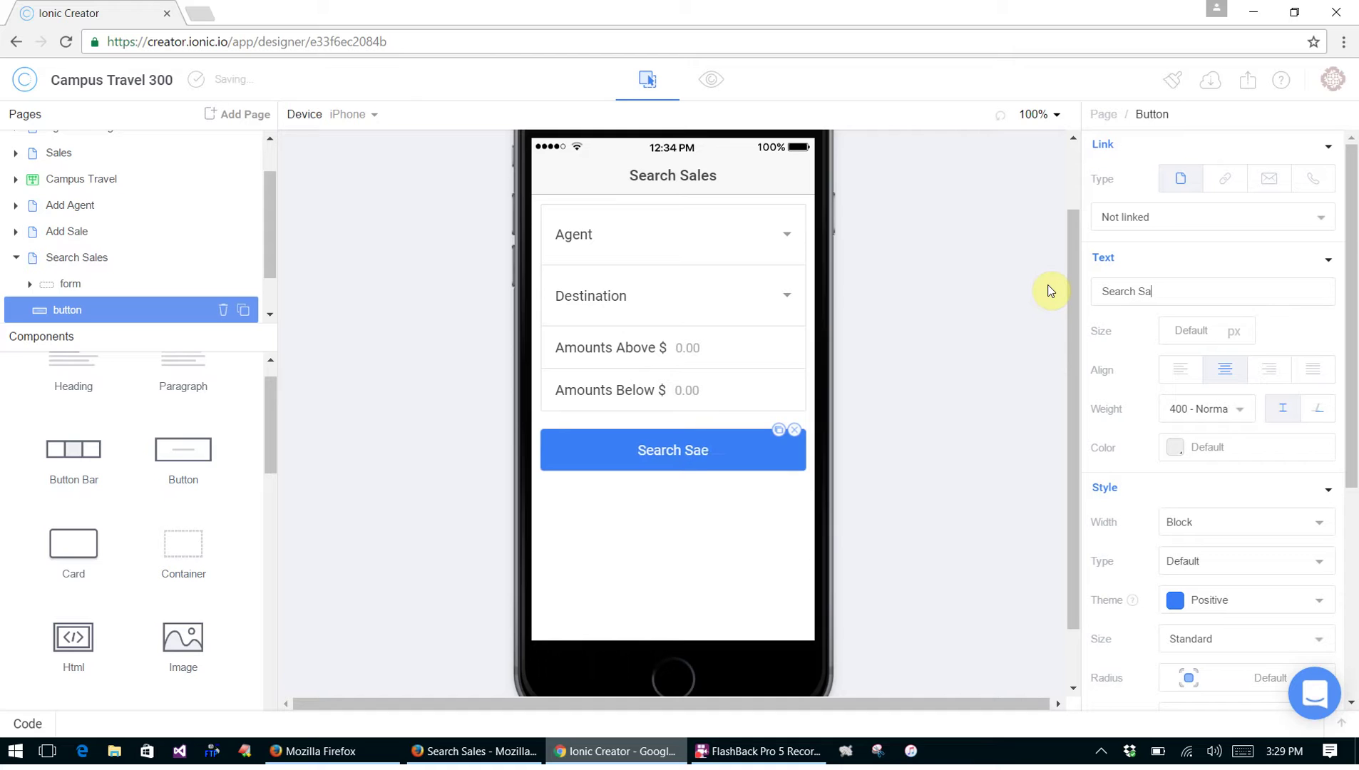
text(les)
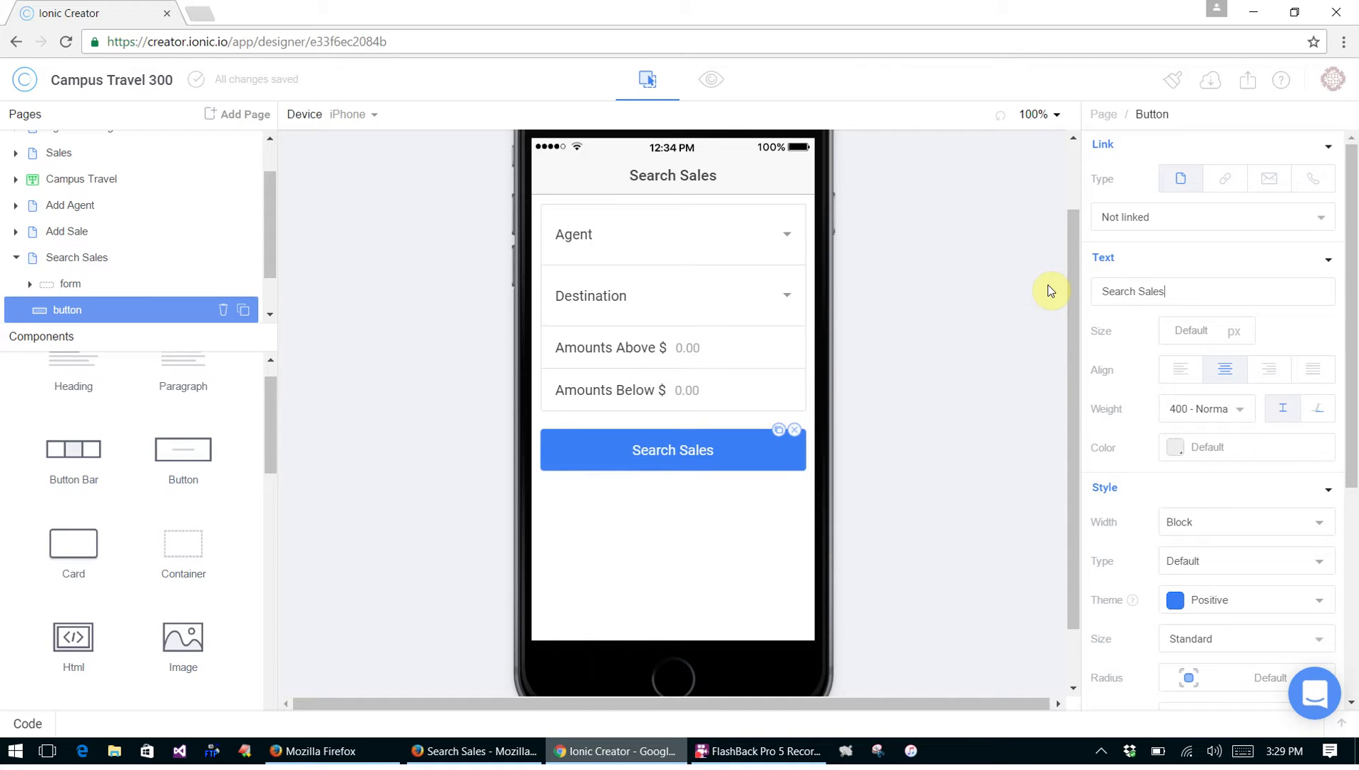
click(1323, 223)
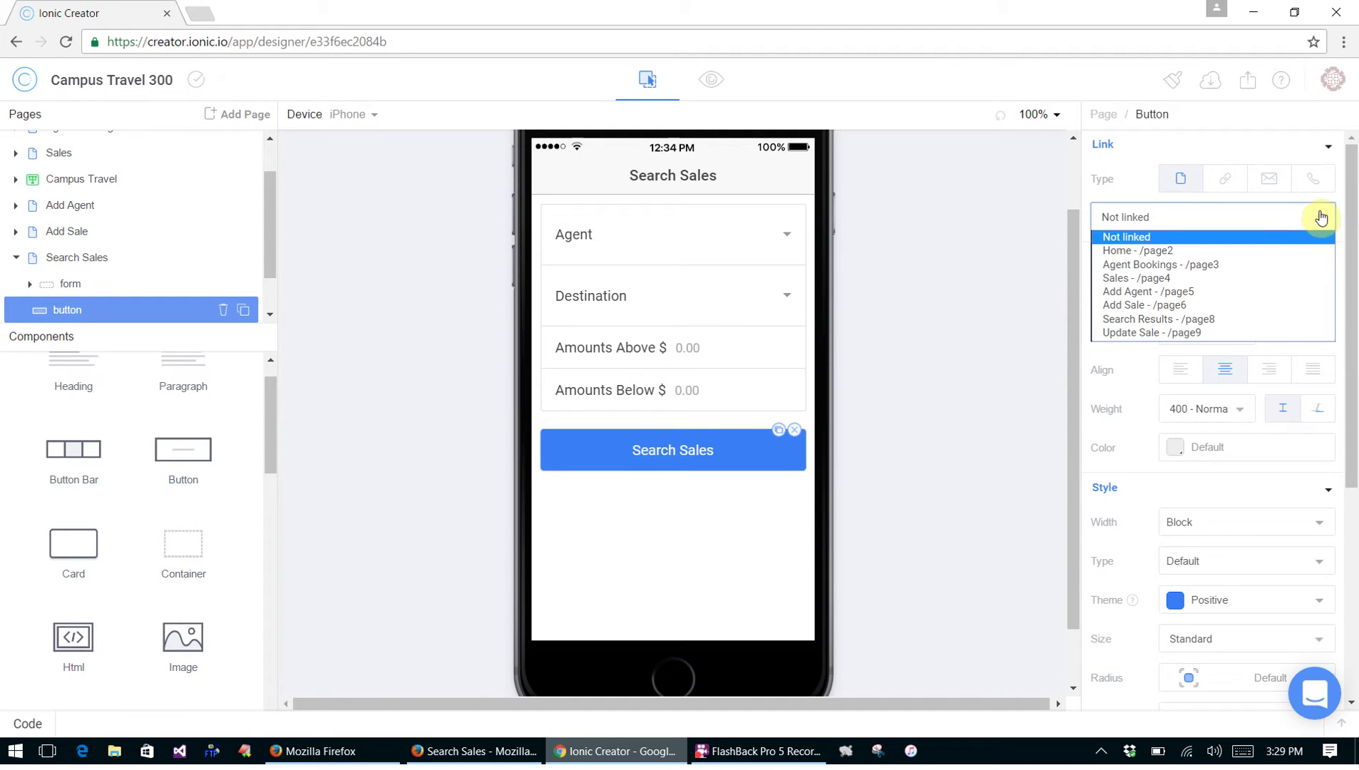
click(1204, 319)
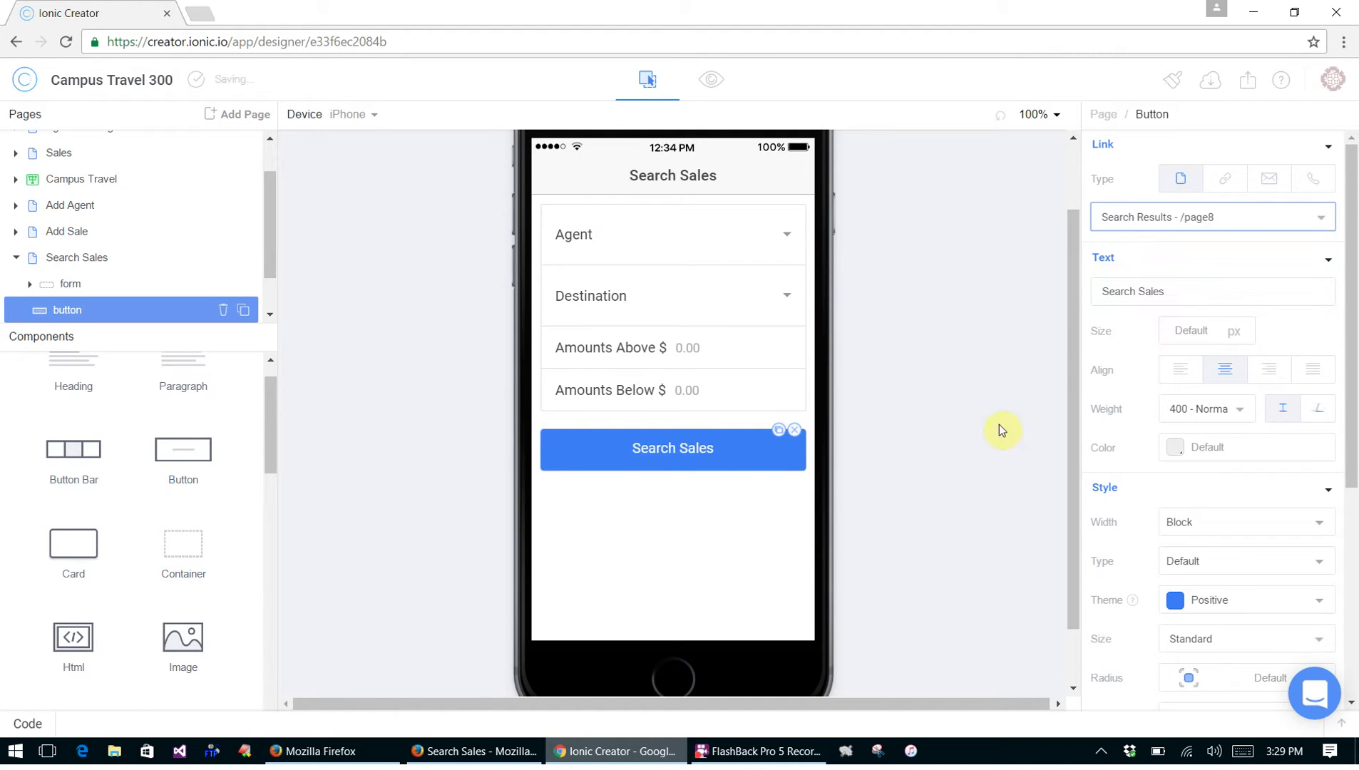
click(999, 425)
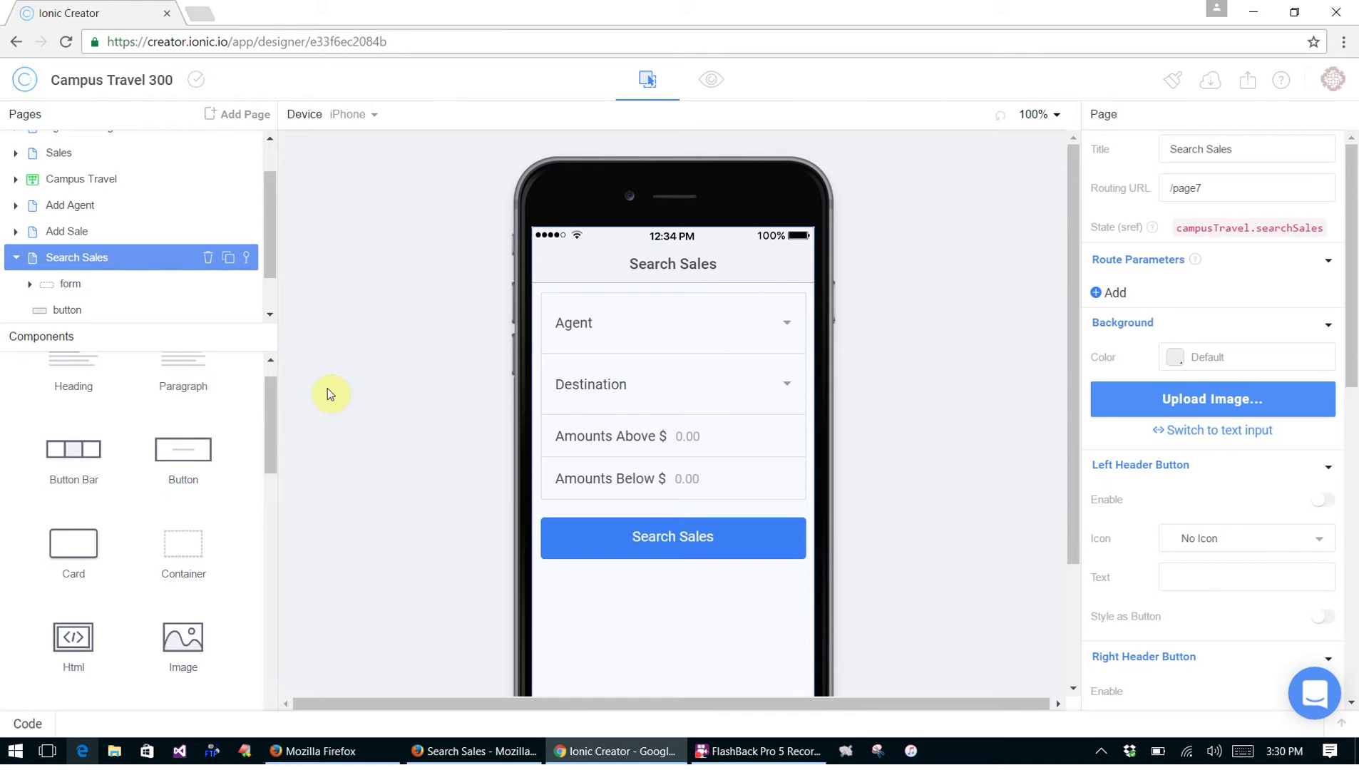
Open the Search Results page, run a one-agent search in the sample app window to examine its results layout, and return to Ionic Creator
scroll(268, 238, down, 1)
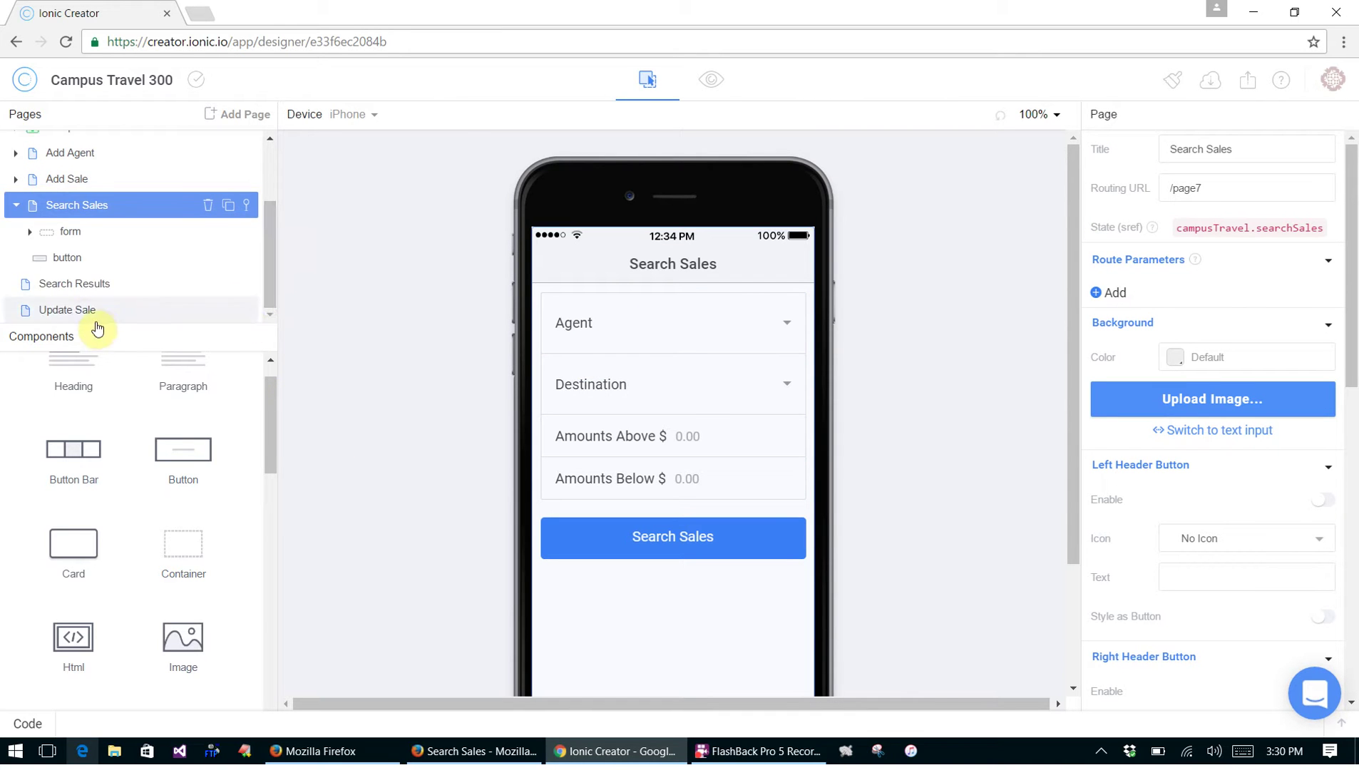
click(92, 284)
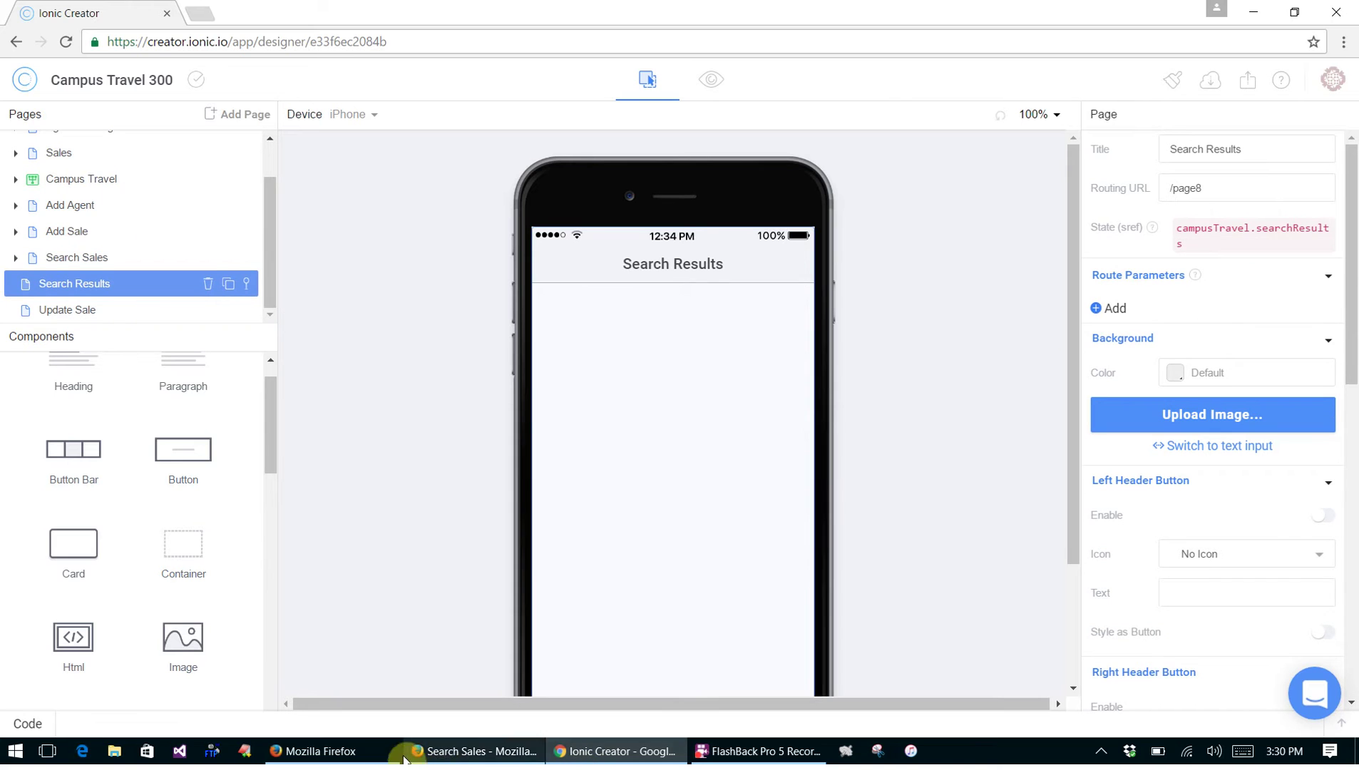
click(450, 751)
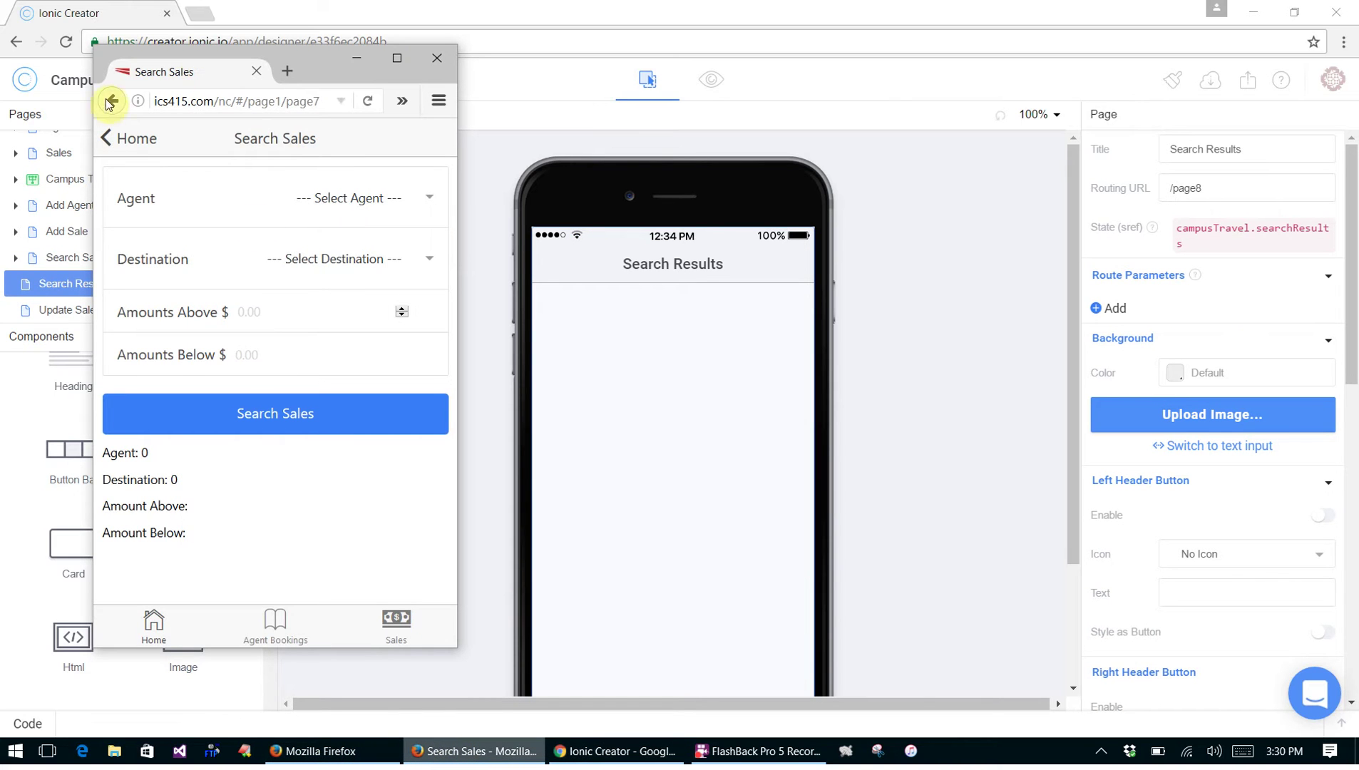
click(370, 201)
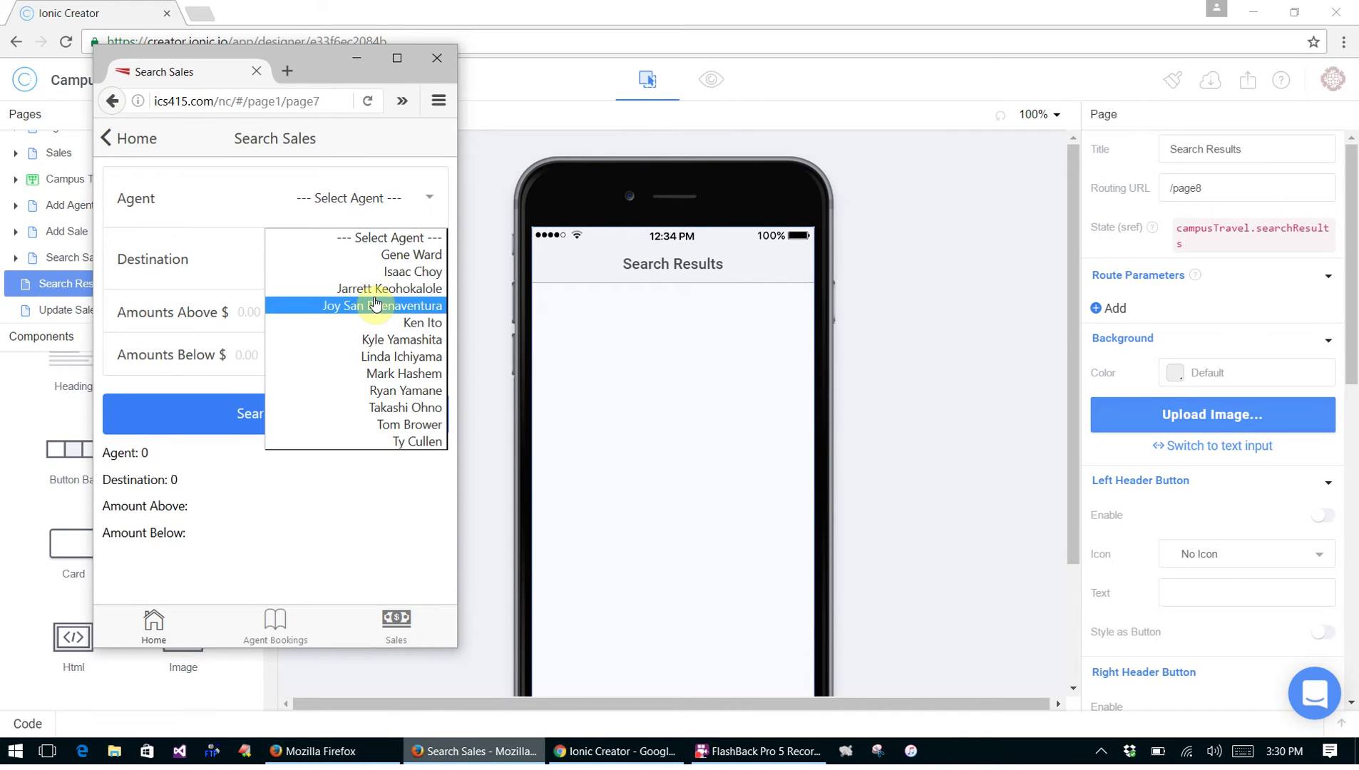
click(378, 288)
click(278, 415)
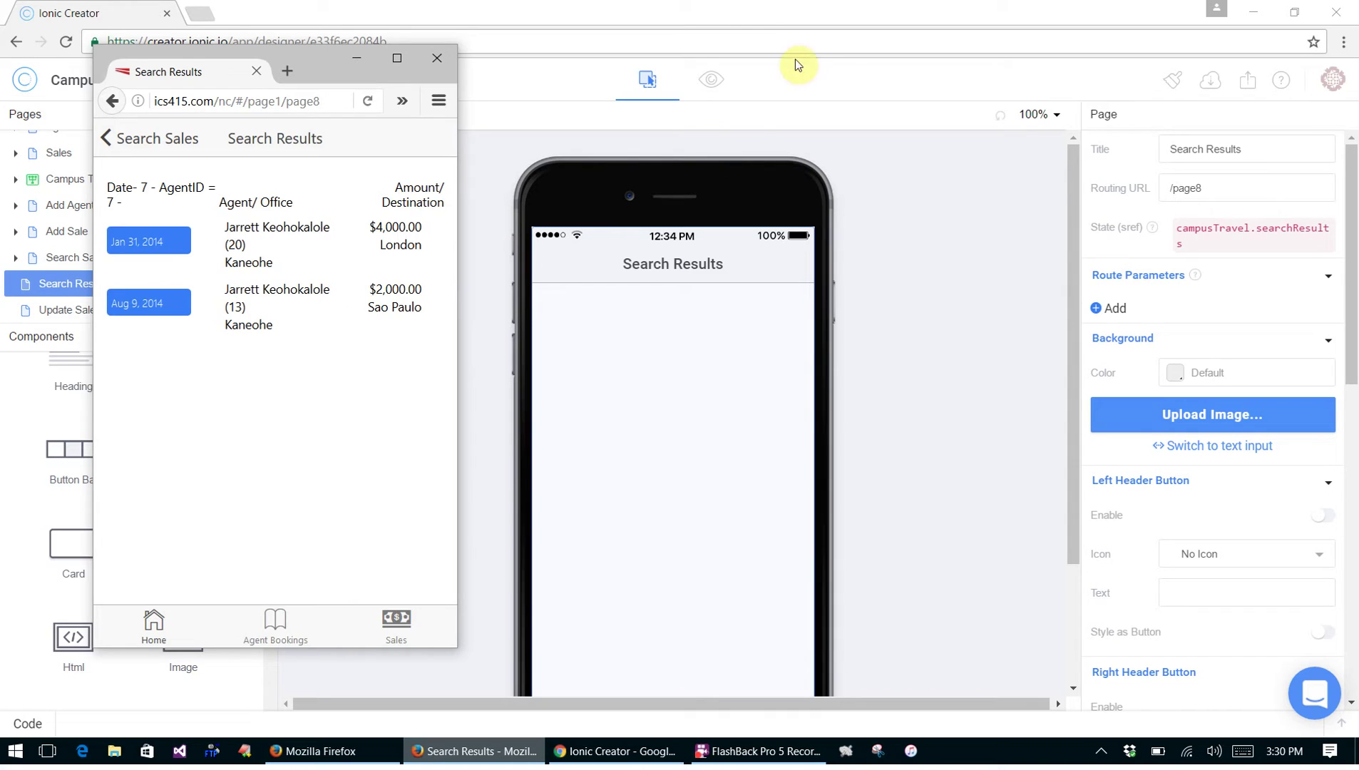
click(824, 133)
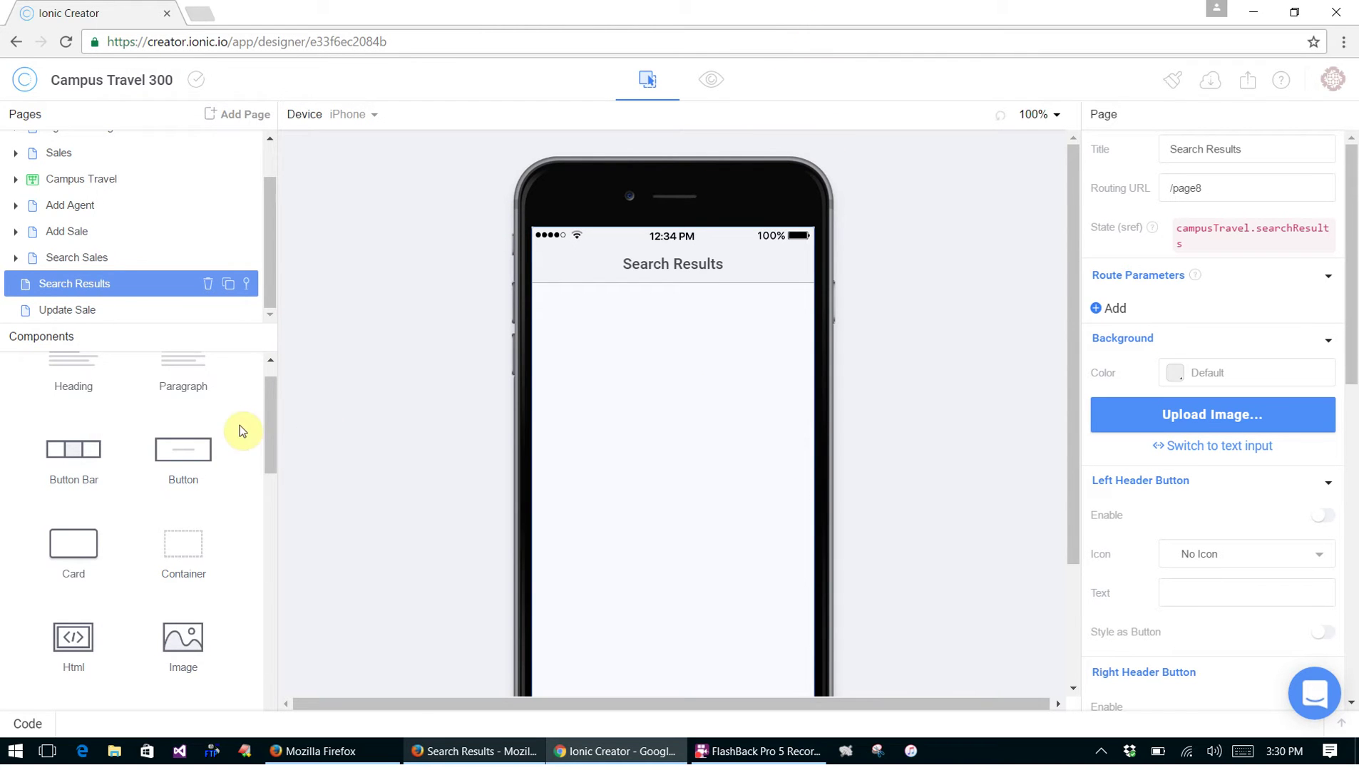
Add a Paragraph to the Search Results page and set its content to "{{ data.criteria }}", copied from the written instructions in Firefox
scroll(268, 428, up, 1)
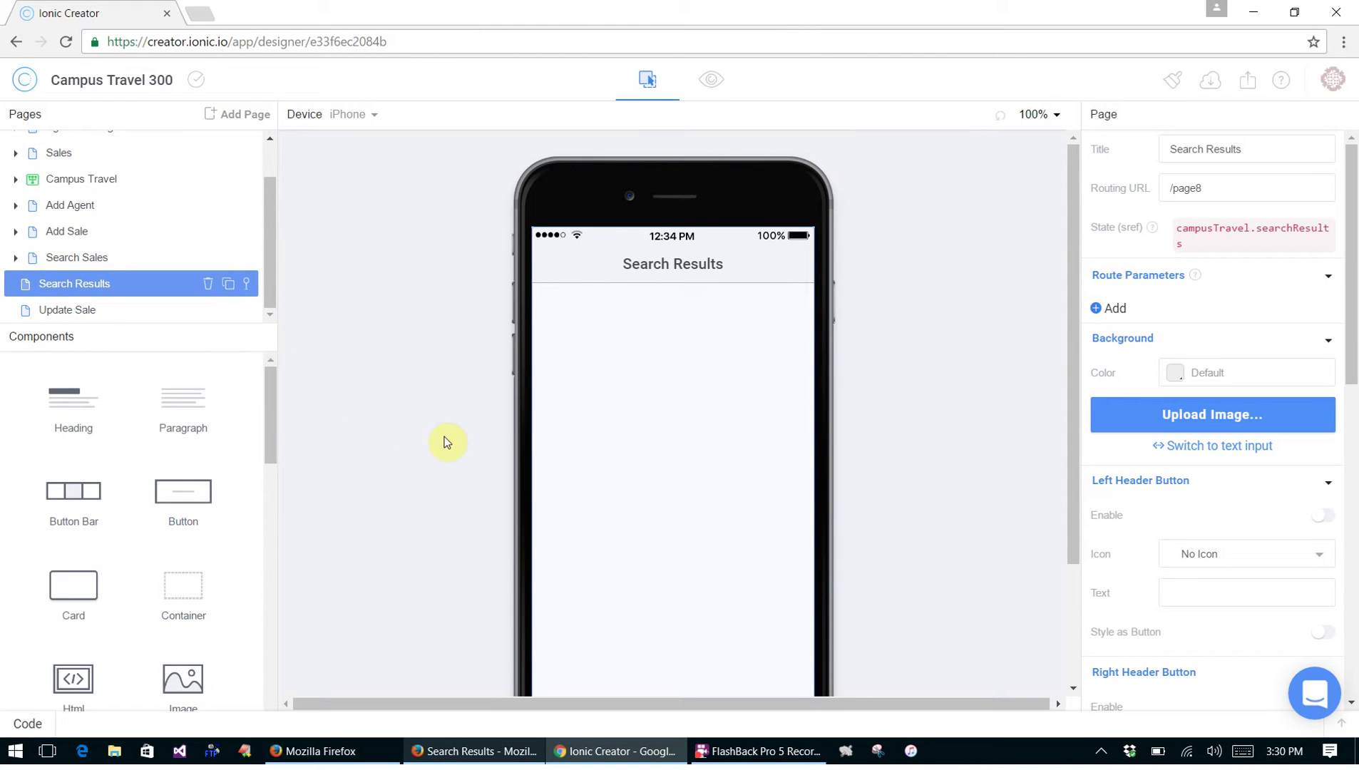
drag(182, 394, 610, 328)
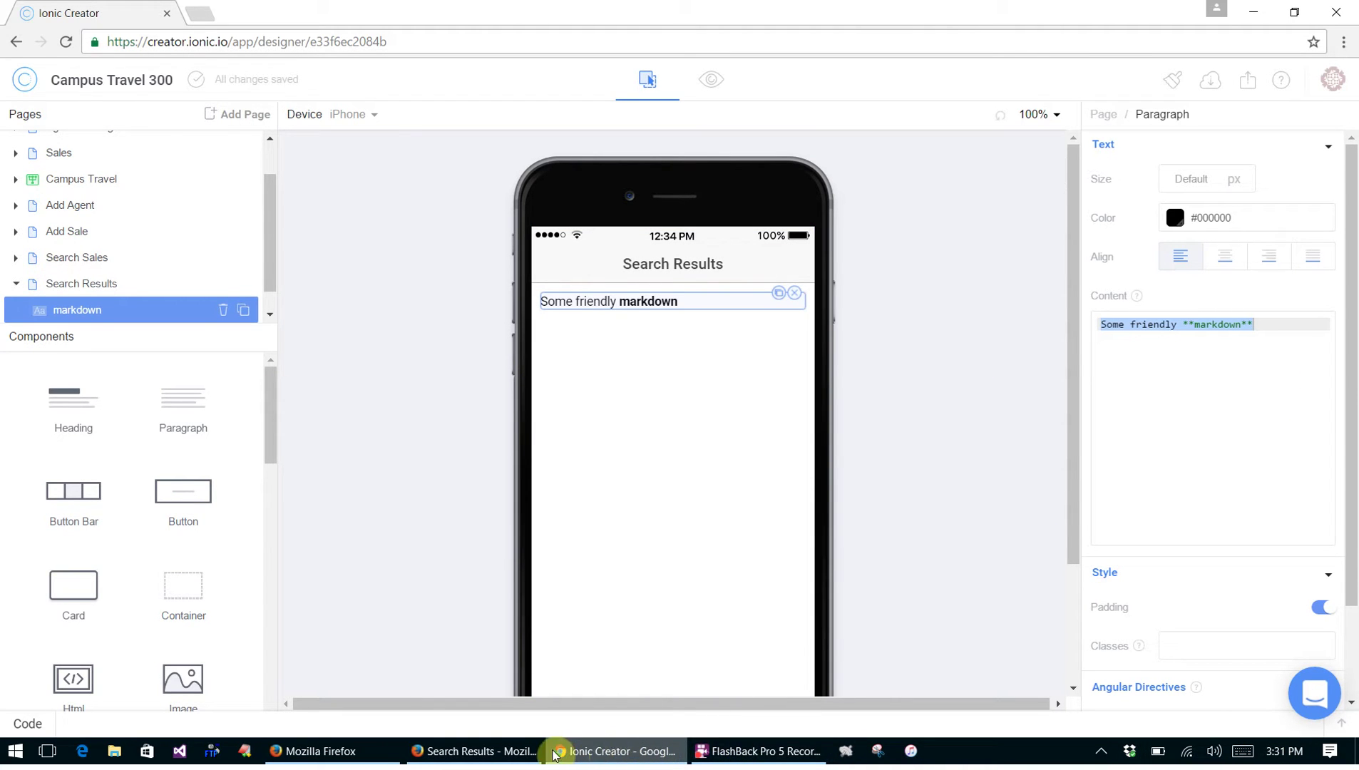
click(360, 751)
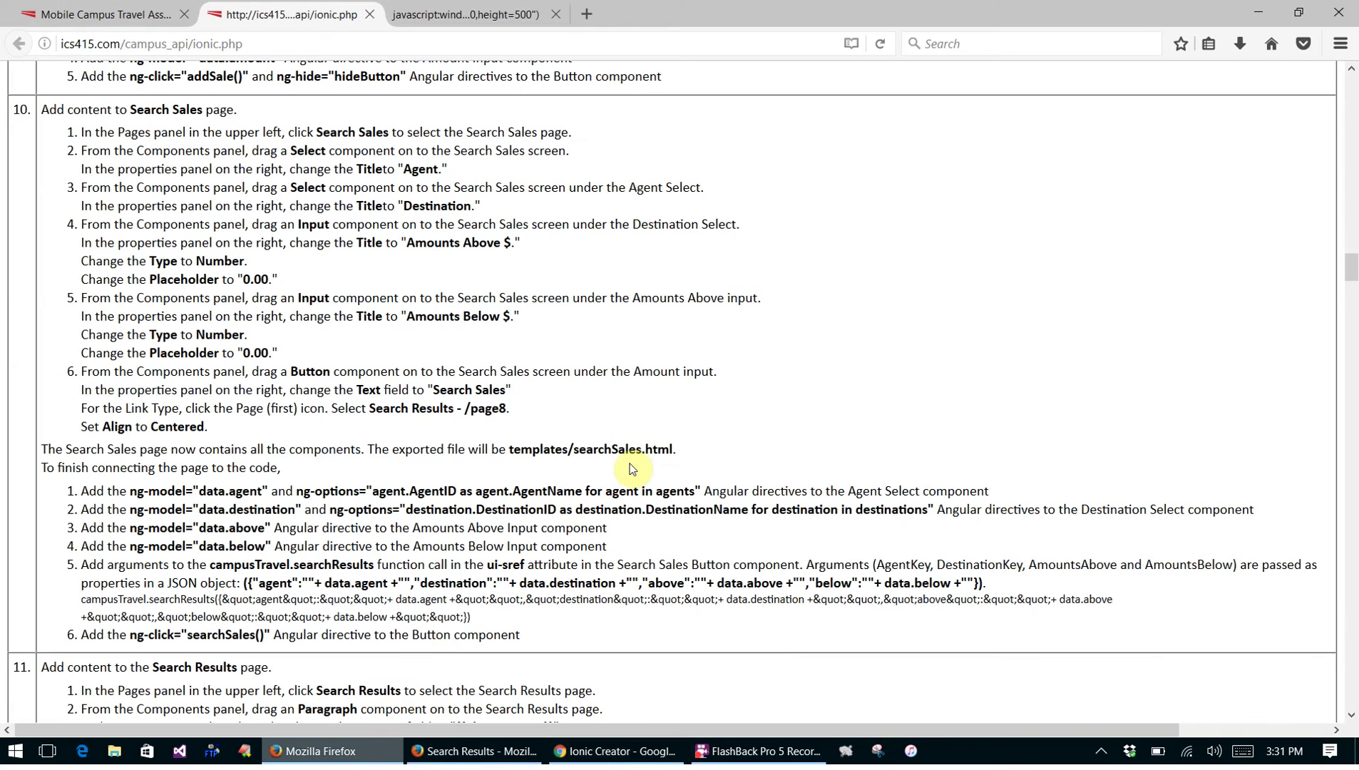
scroll(635, 460, down, 6)
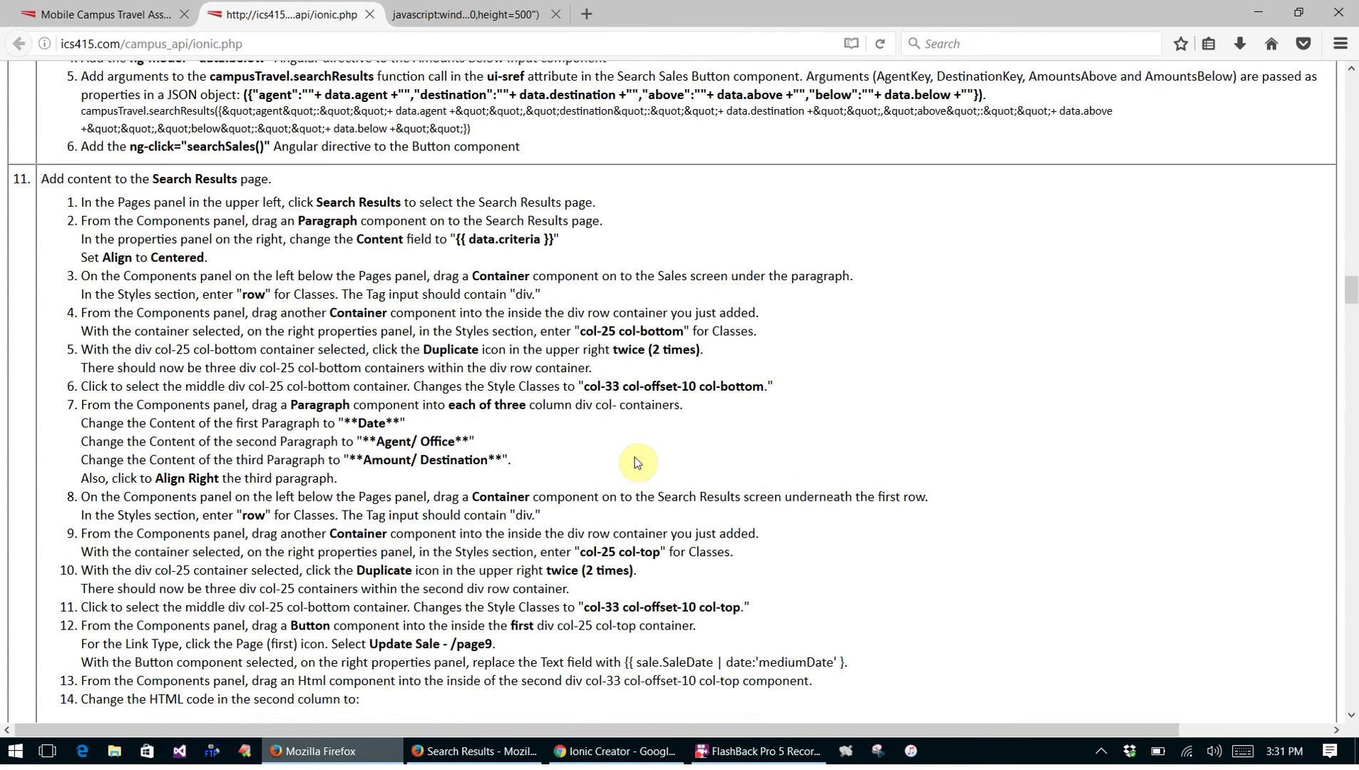
drag(457, 239, 551, 243)
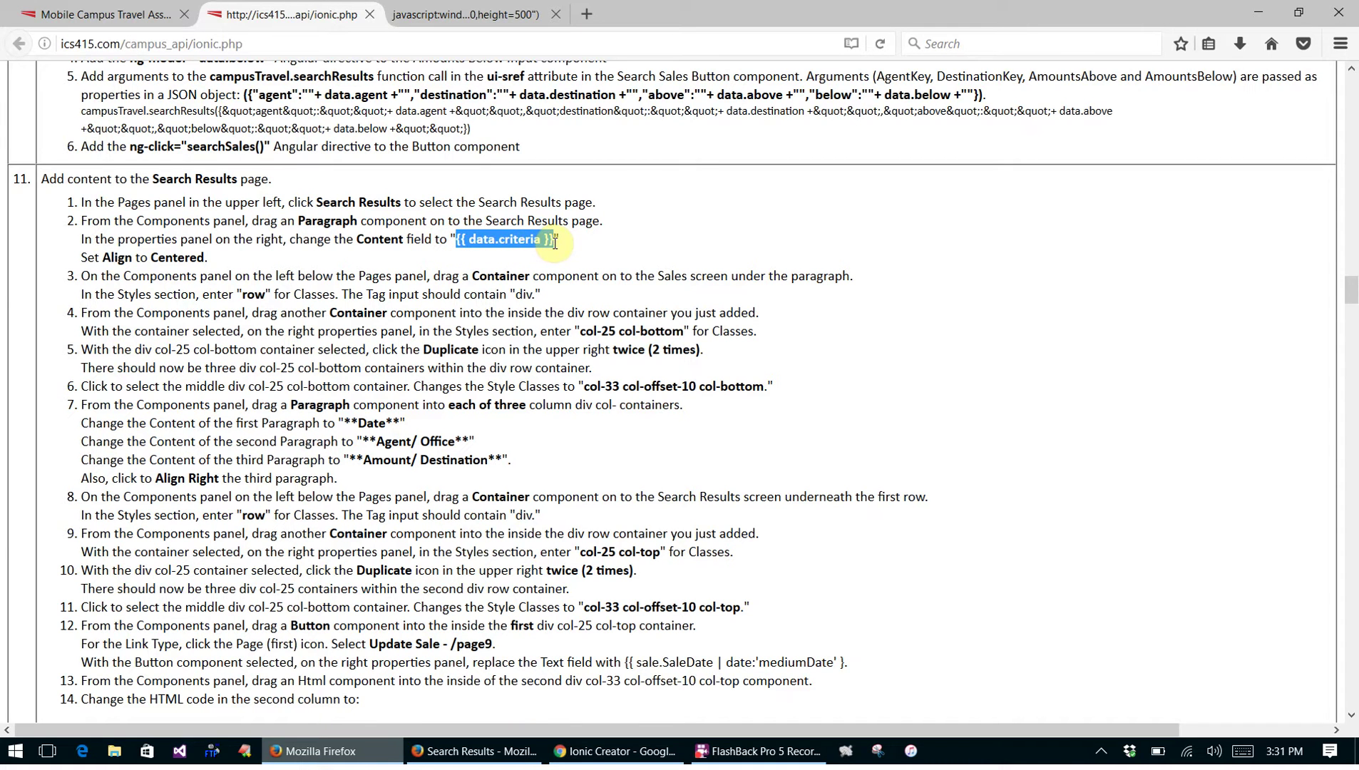
click(615, 751)
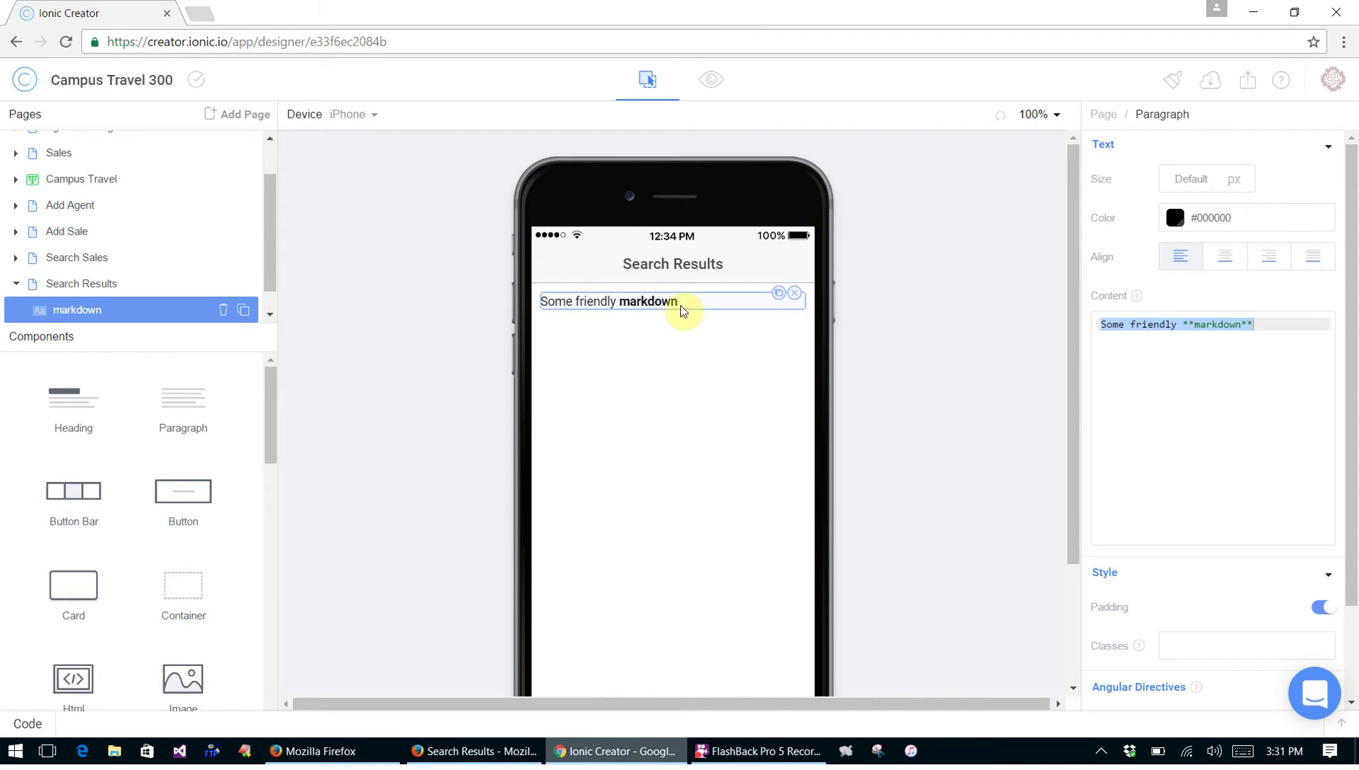
click(1254, 325)
shift+click(1098, 324)
text({{ data.criteria }})
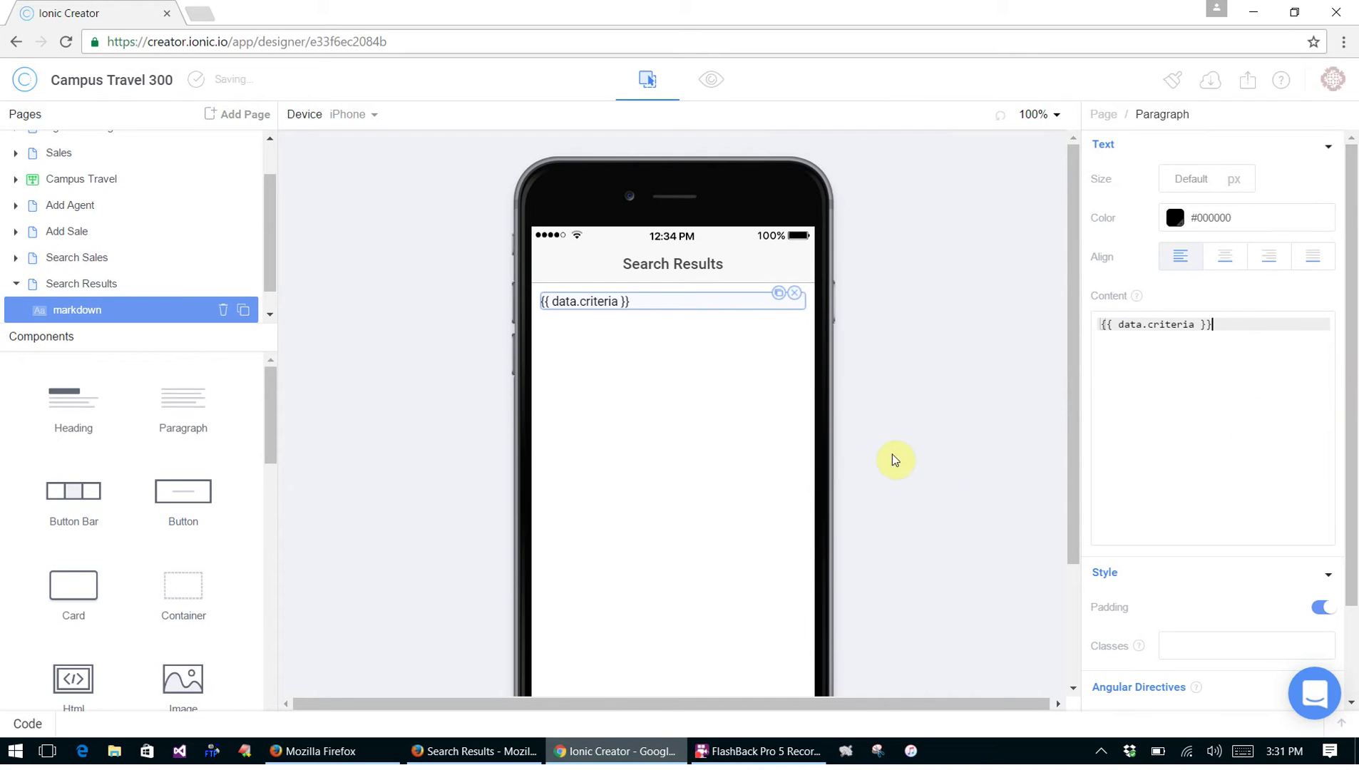
Make the criteria paragraph bold by wrapping its content in double asterisks, giving "**{{ data.criteria }}**"
click(1102, 326)
text(**)
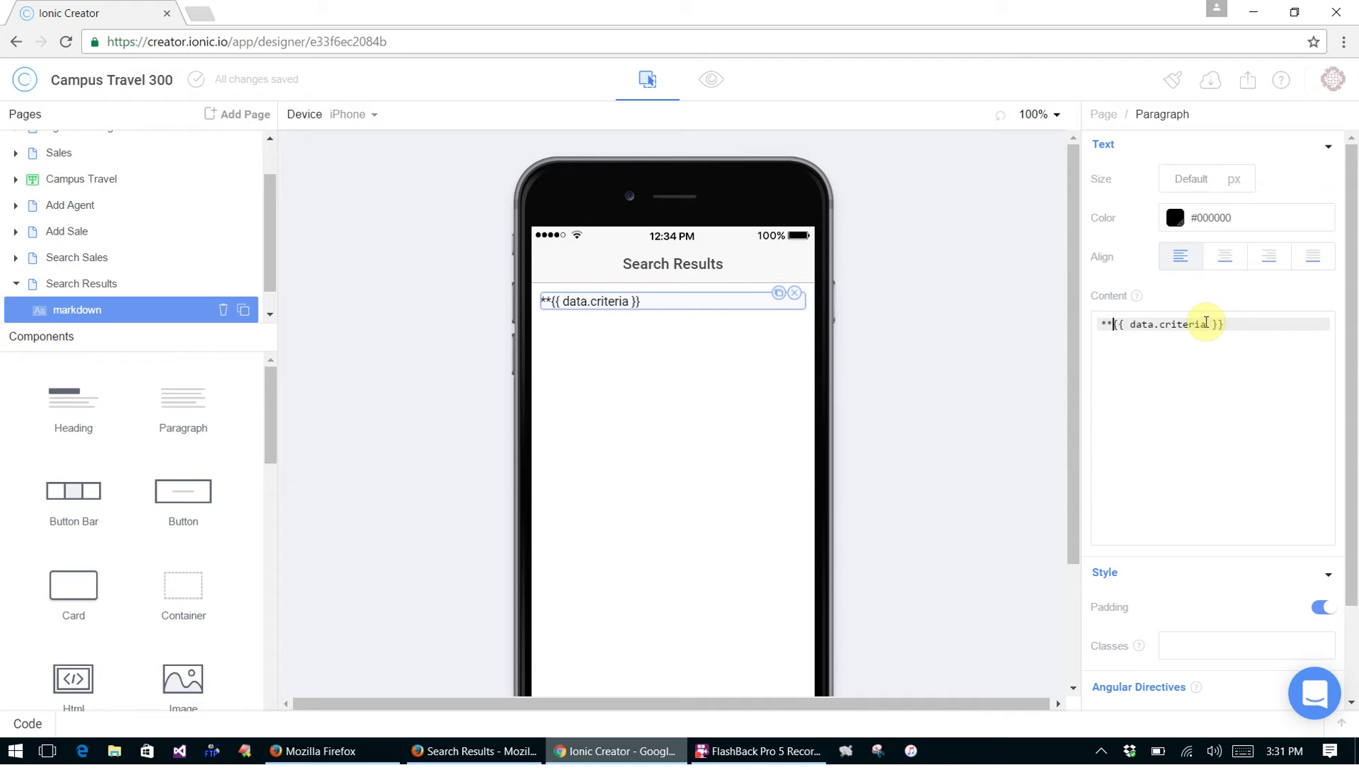
click(1238, 328)
text(*)
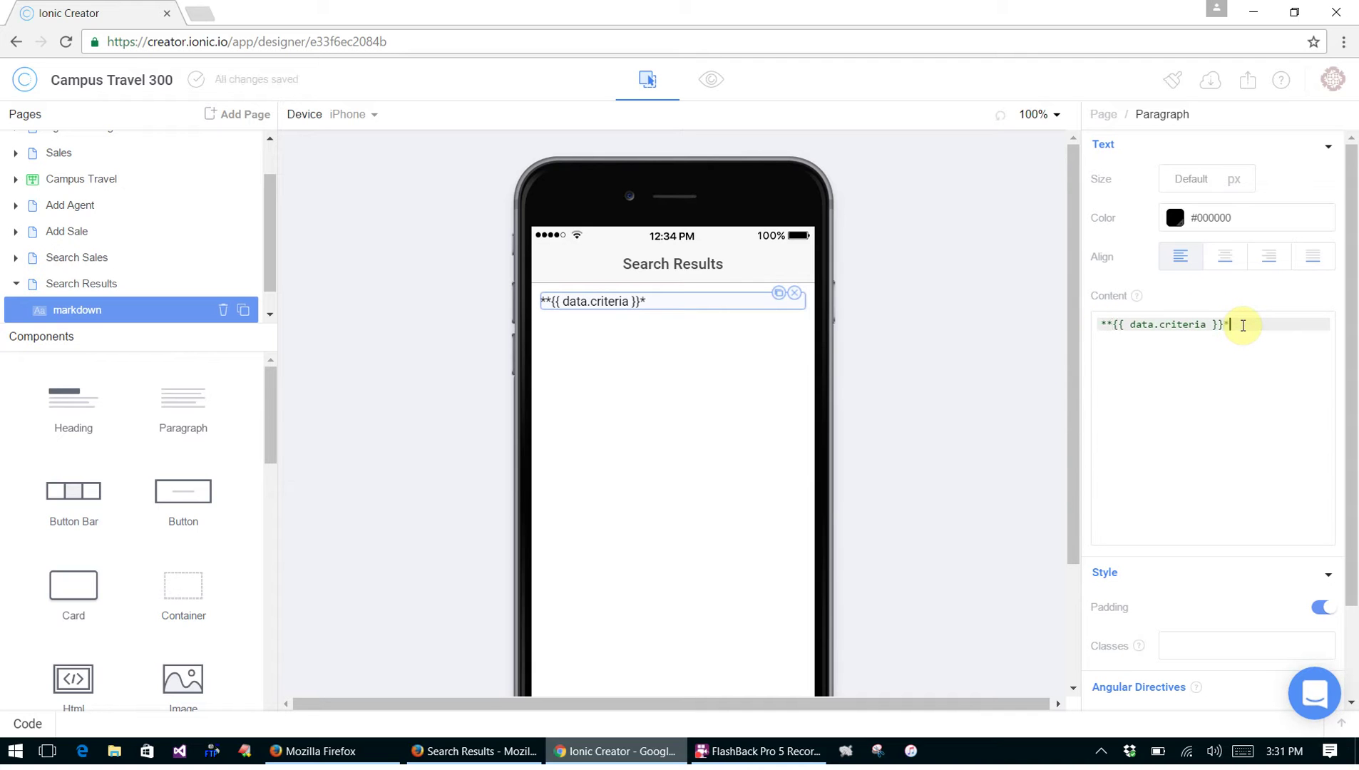
text(*)
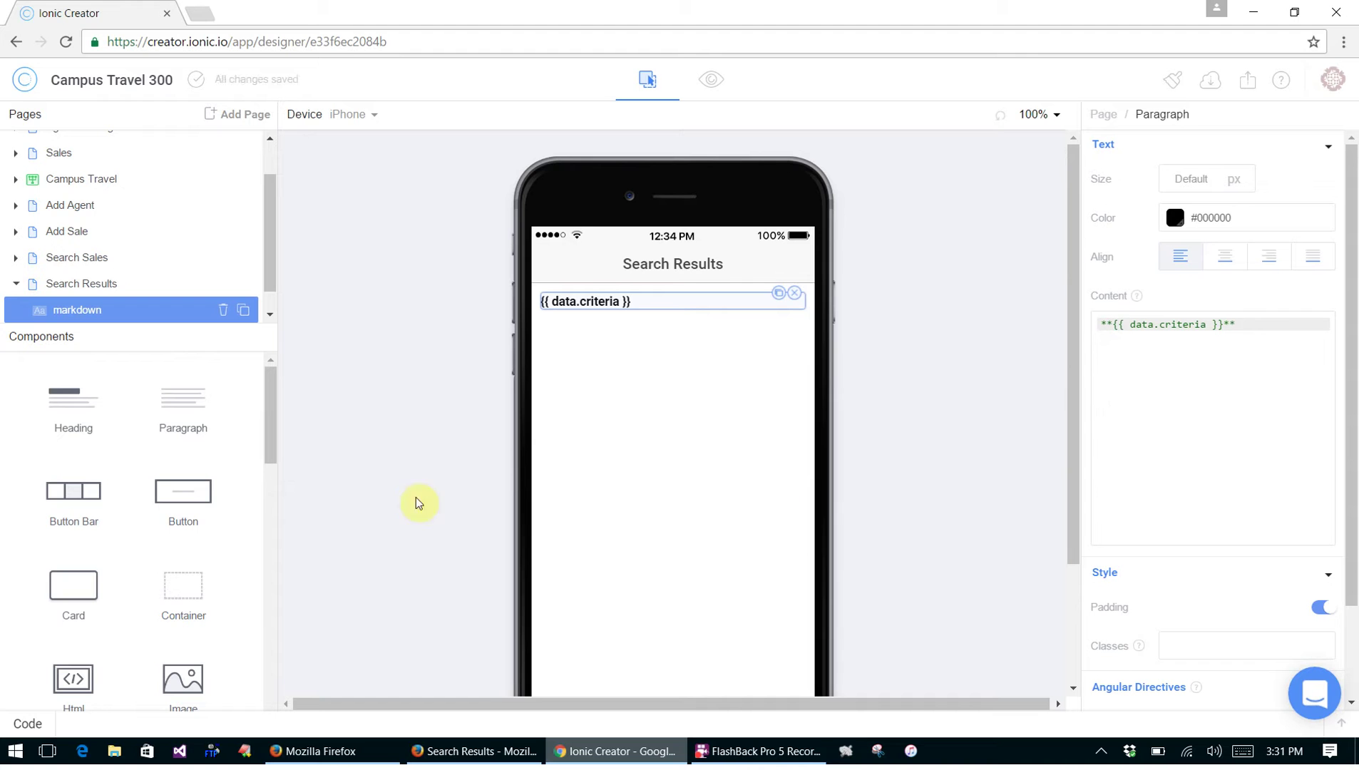
Add a Container with class "row" below the criteria paragraph, and nest a Container with class "col-33" inside it
drag(181, 583, 656, 385)
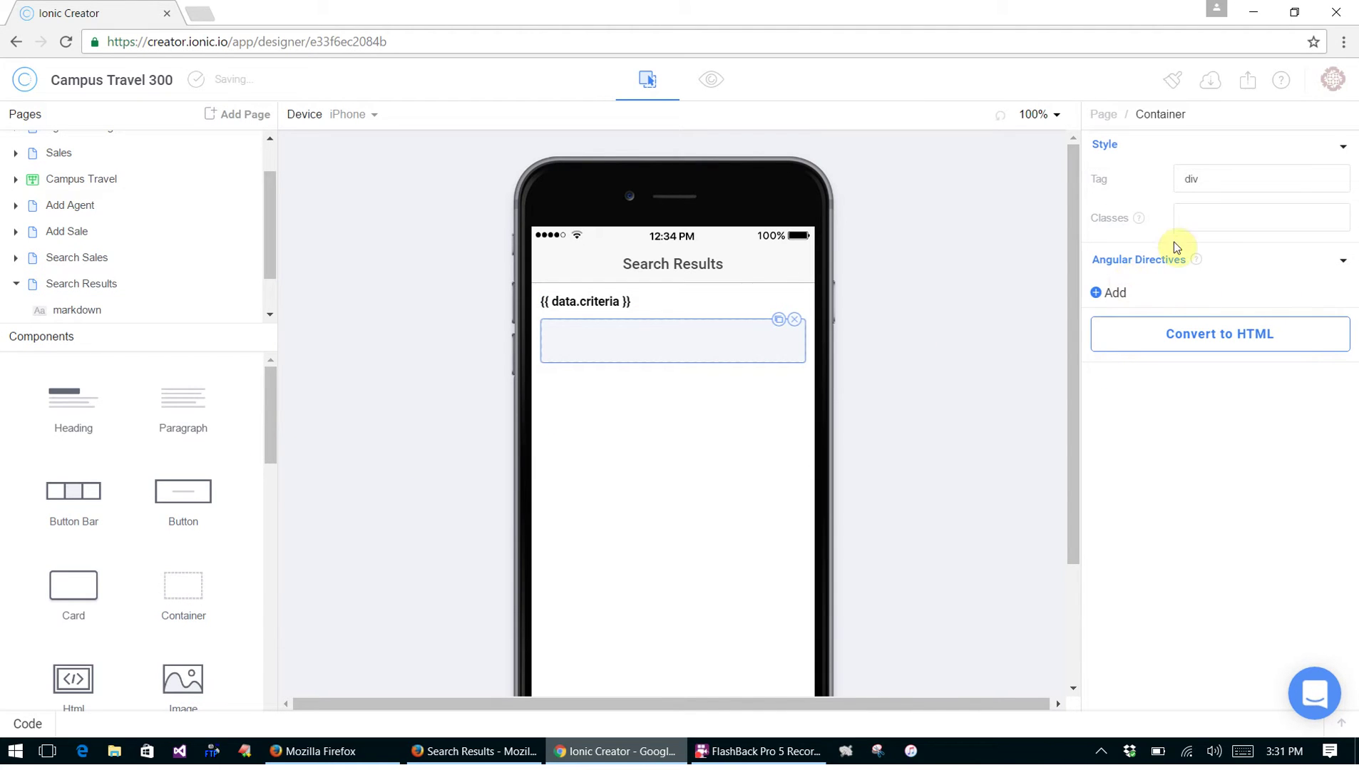
click(1190, 228)
text(row)
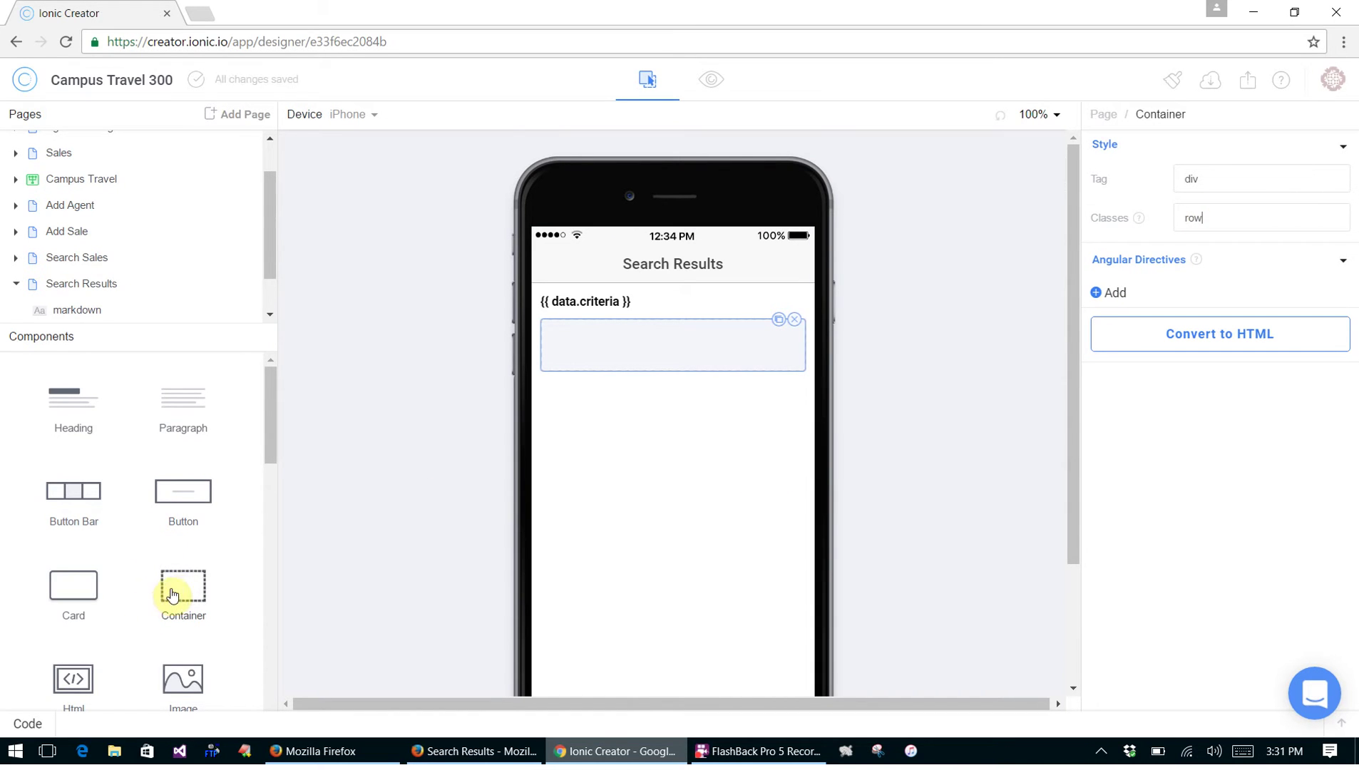
drag(174, 594, 564, 352)
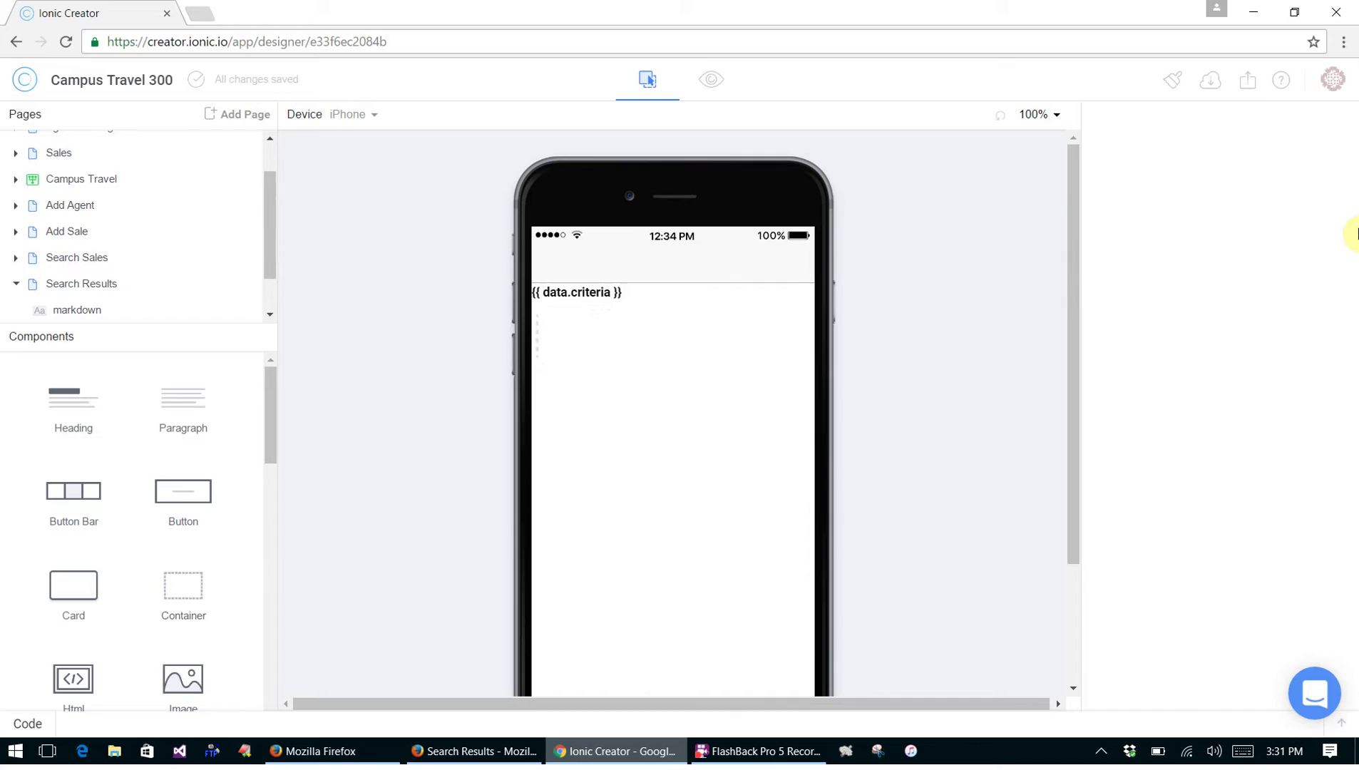
text(col-33)
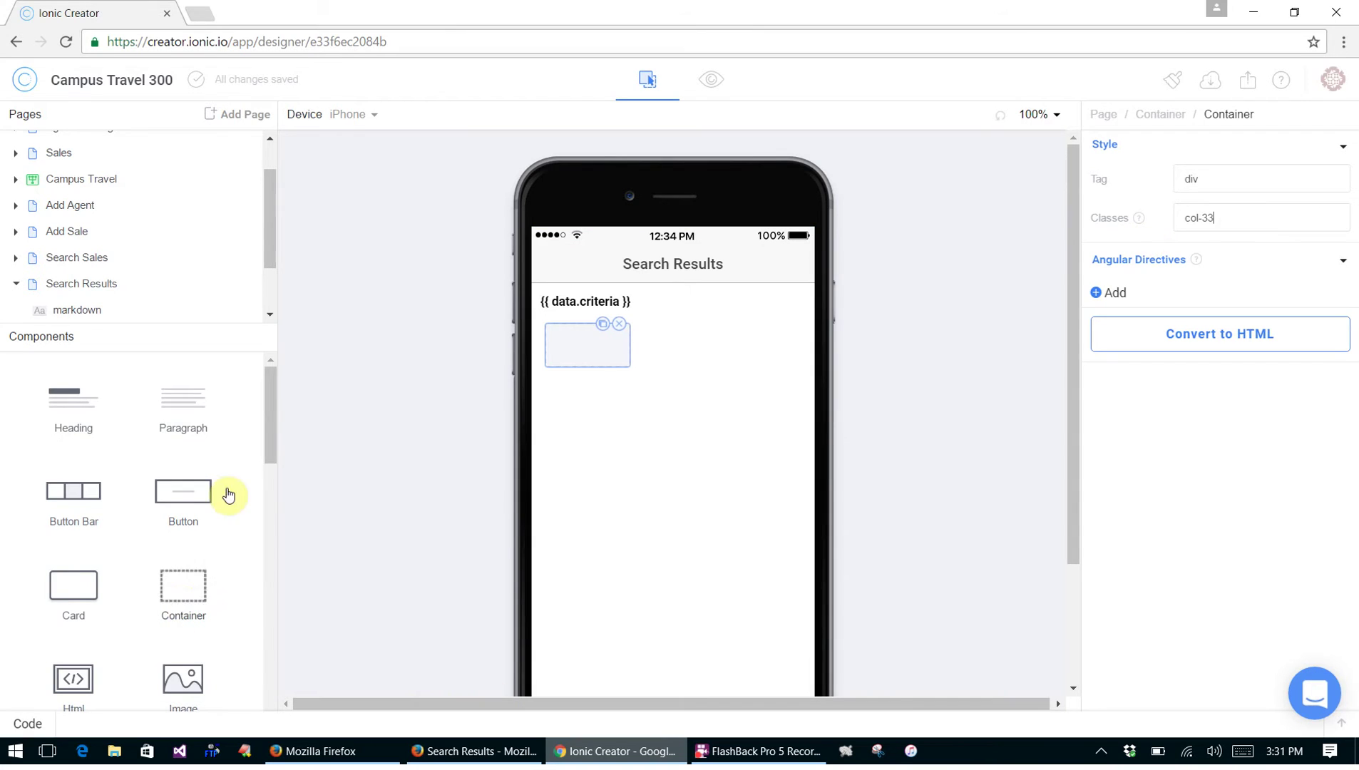
Add a Paragraph inside the col-33 container and set its content to "**Date**"
drag(183, 398, 579, 335)
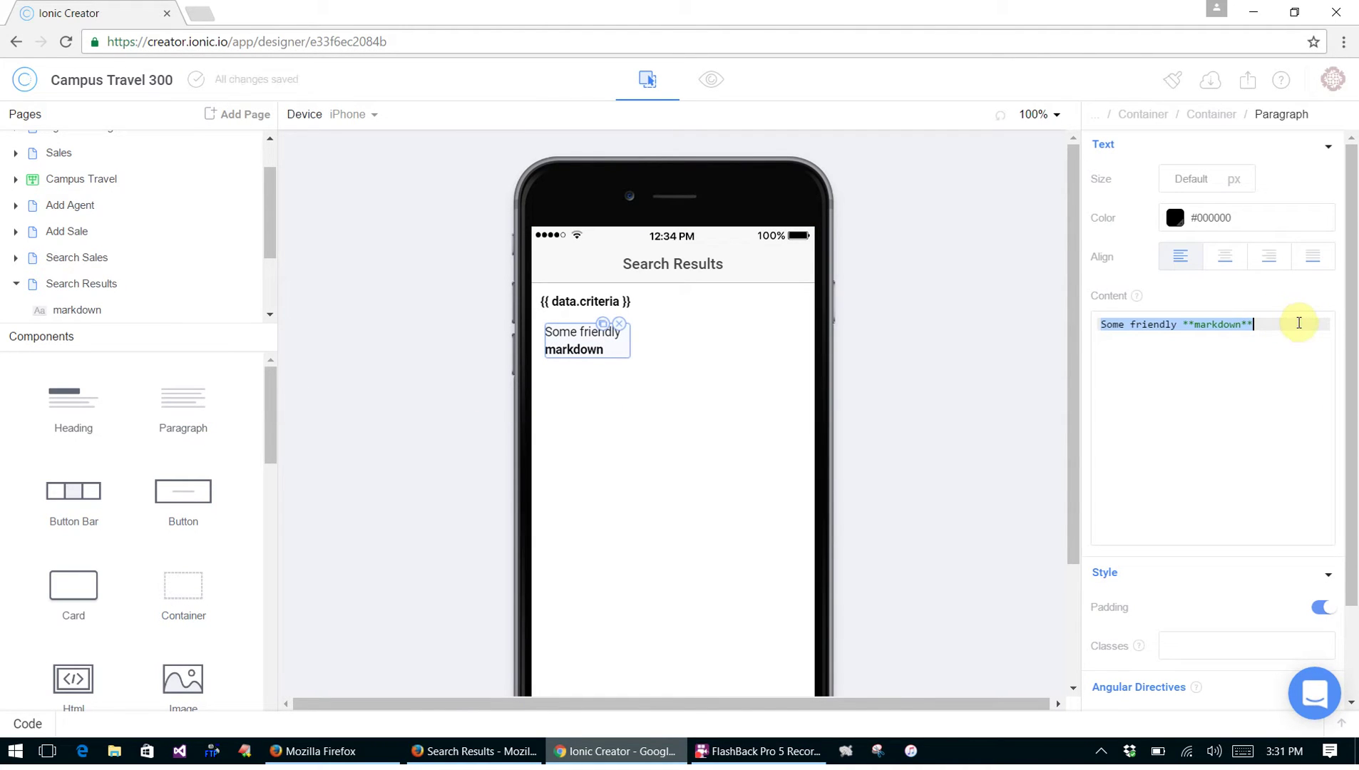
click(1298, 323)
drag(1298, 322, 1046, 327)
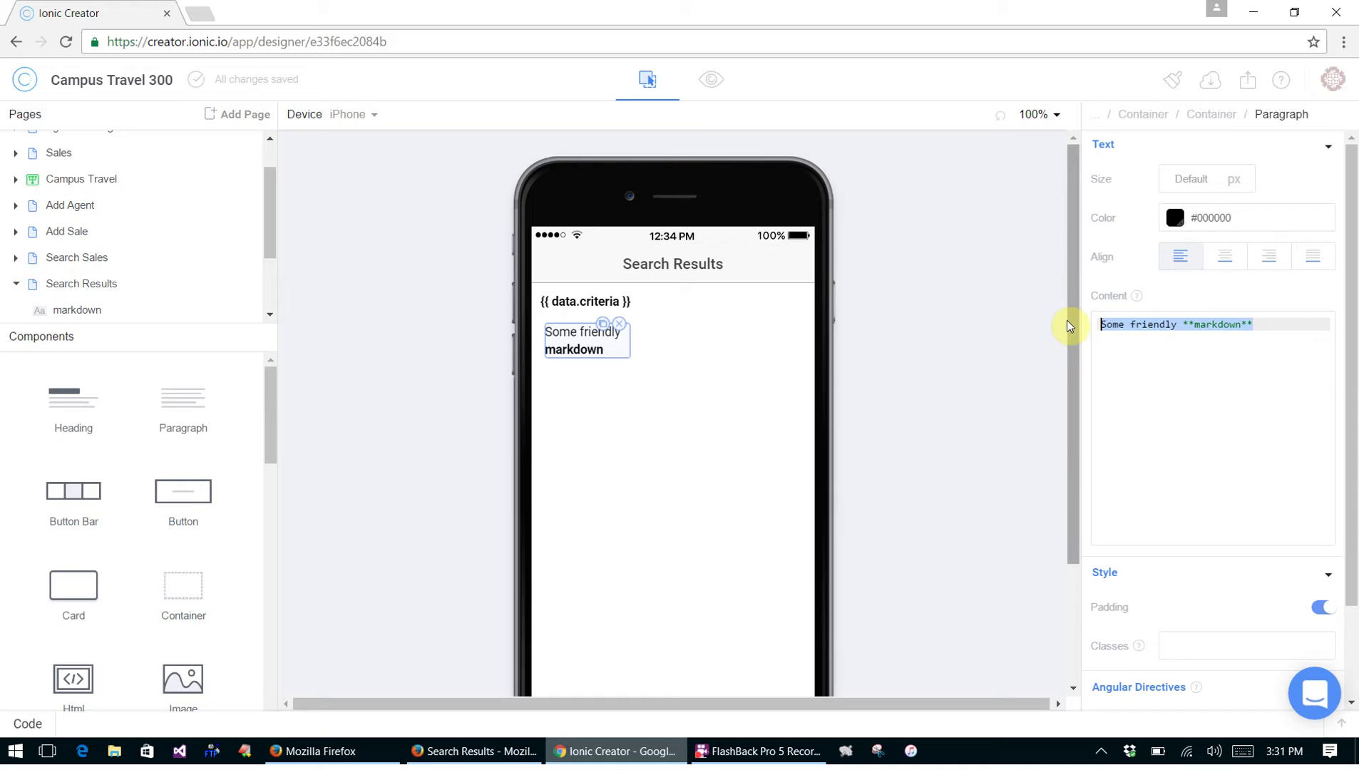
text(**Date**)
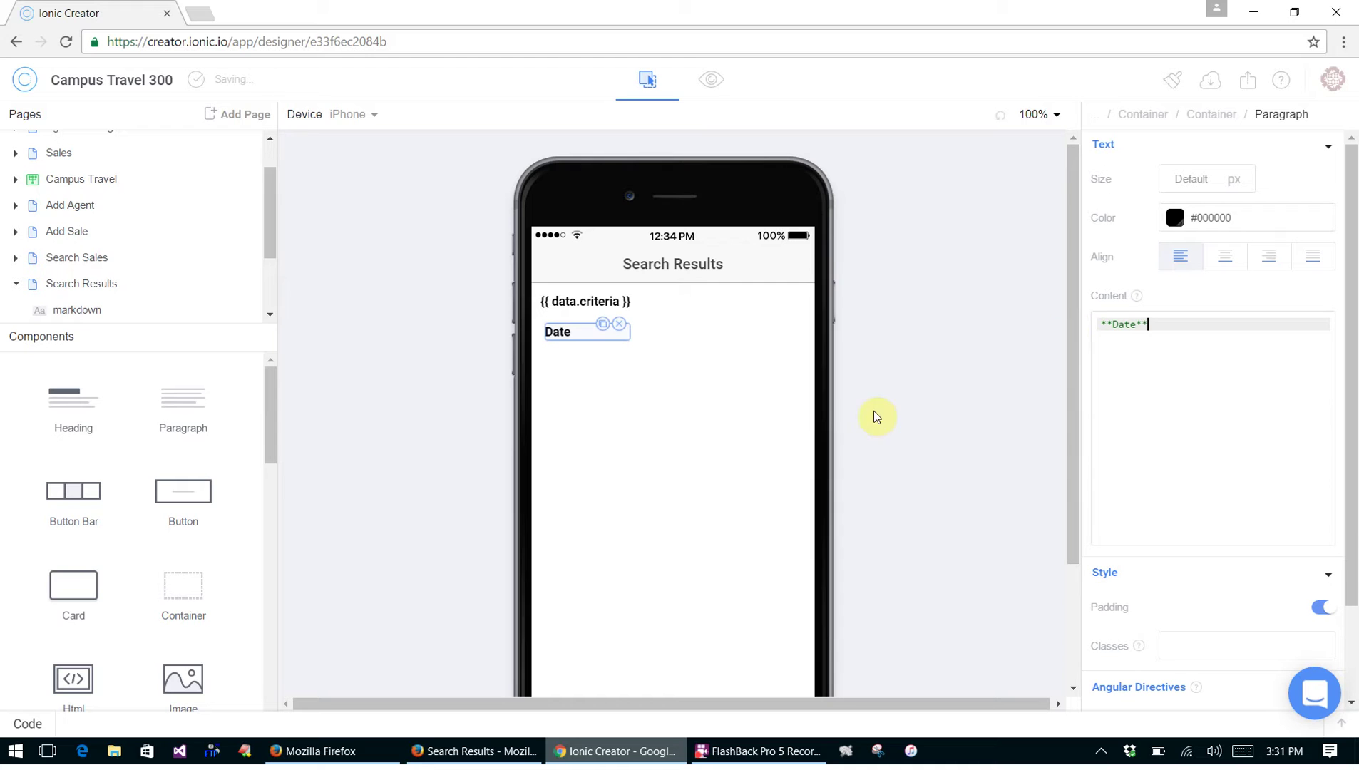
Duplicate the col-33 container holding the Date paragraph twice to make three columns in the row
click(1221, 115)
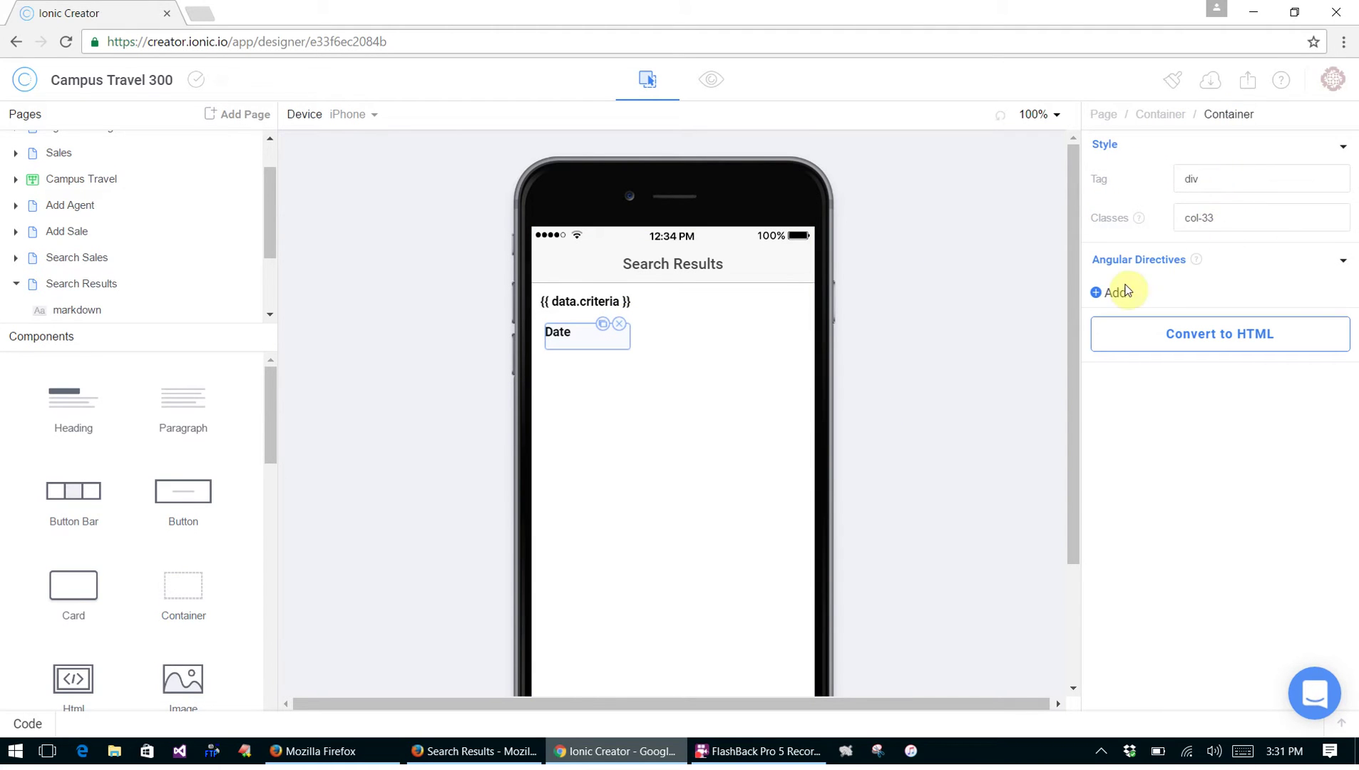
click(605, 326)
click(690, 327)
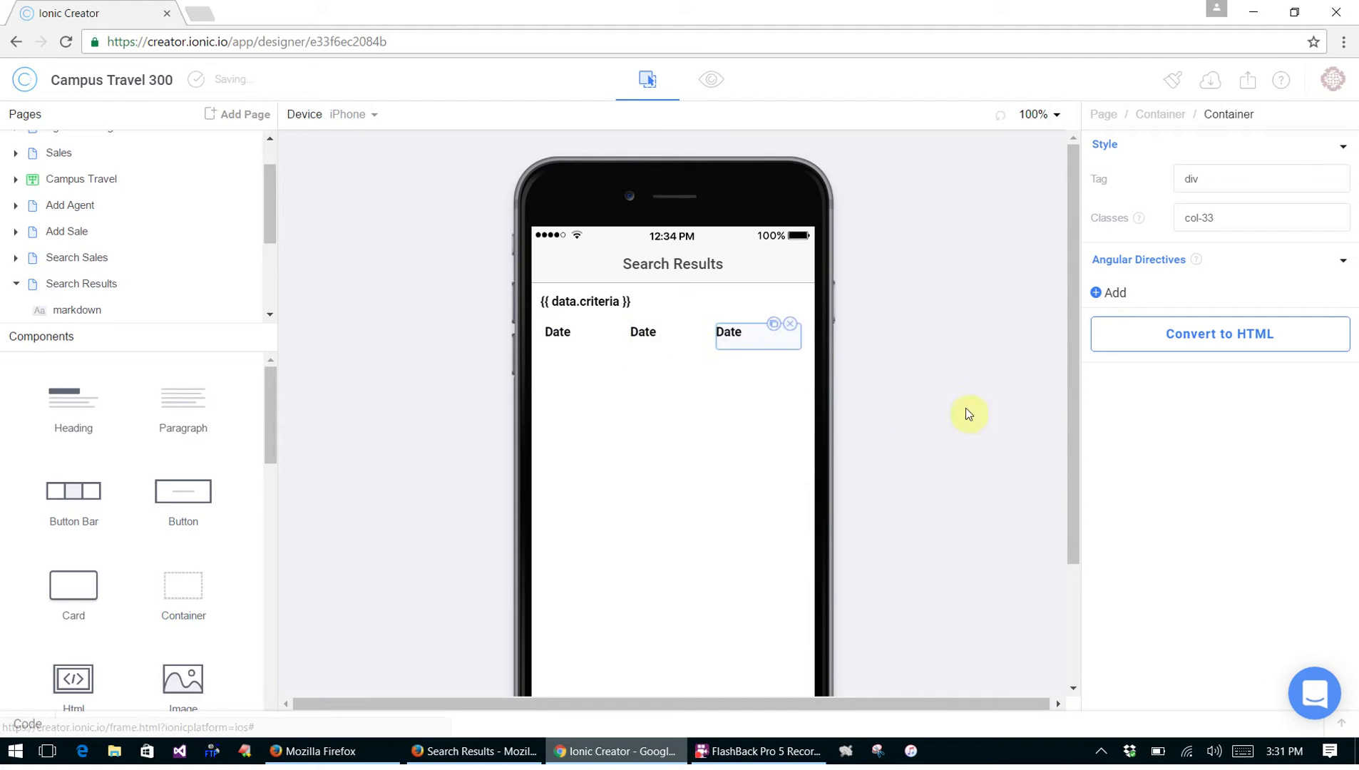
Change the content of the second column's paragraph to "**Agent/ Office**"
click(764, 339)
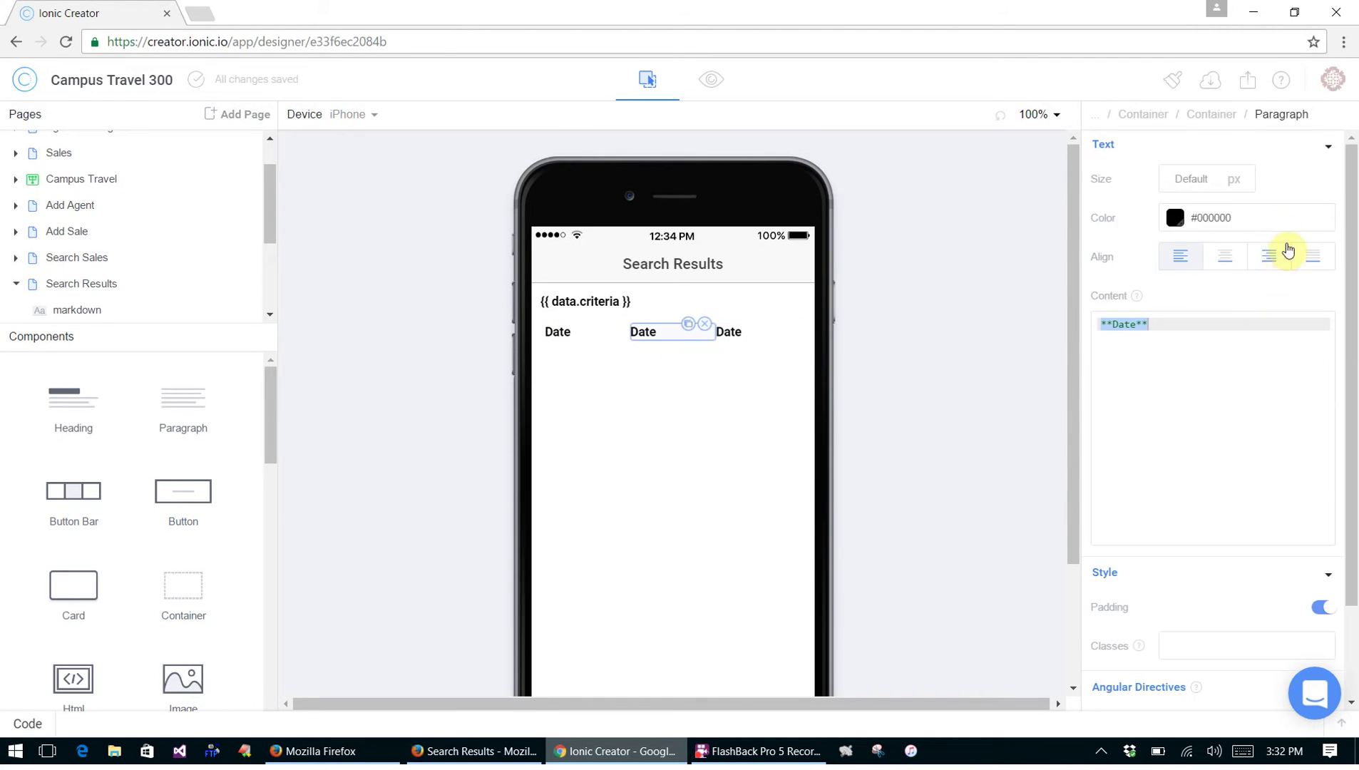
click(1219, 330)
drag(1219, 330, 1055, 332)
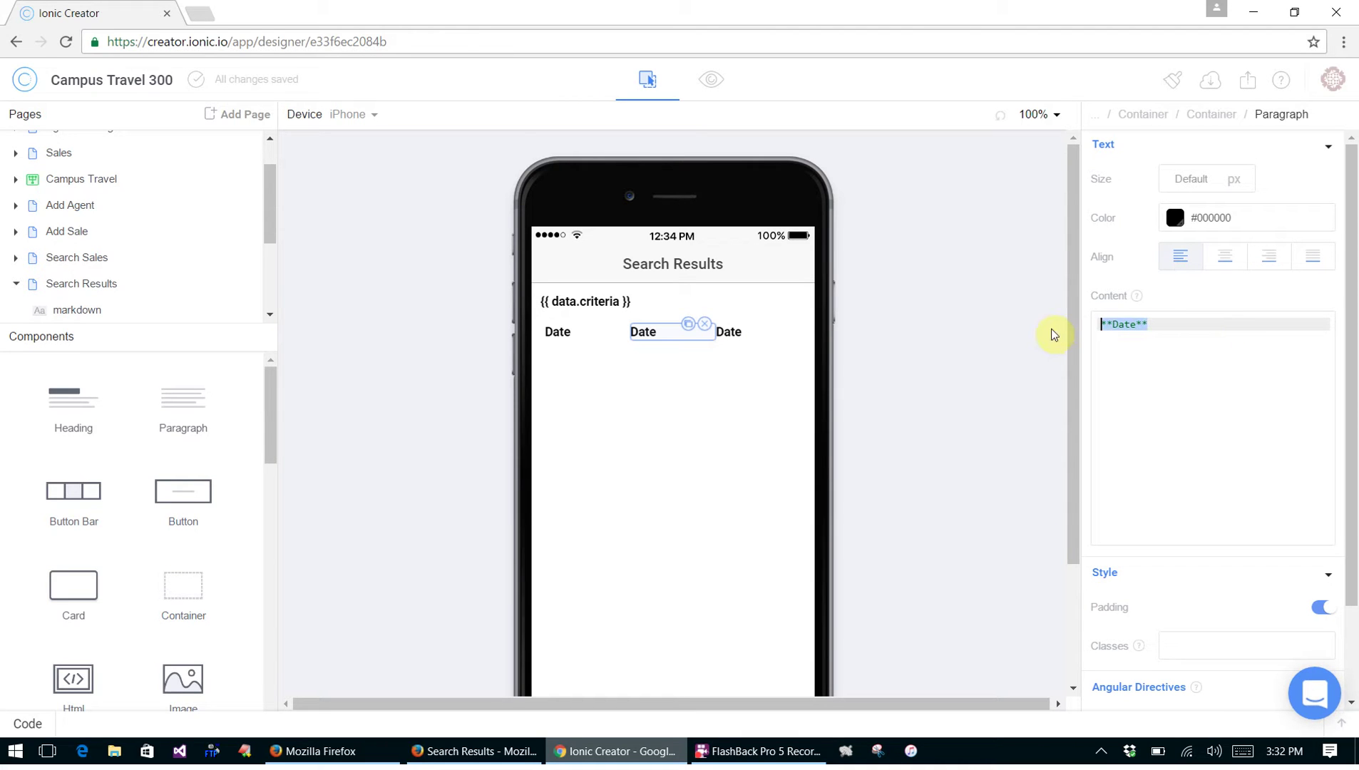
text(Agent)
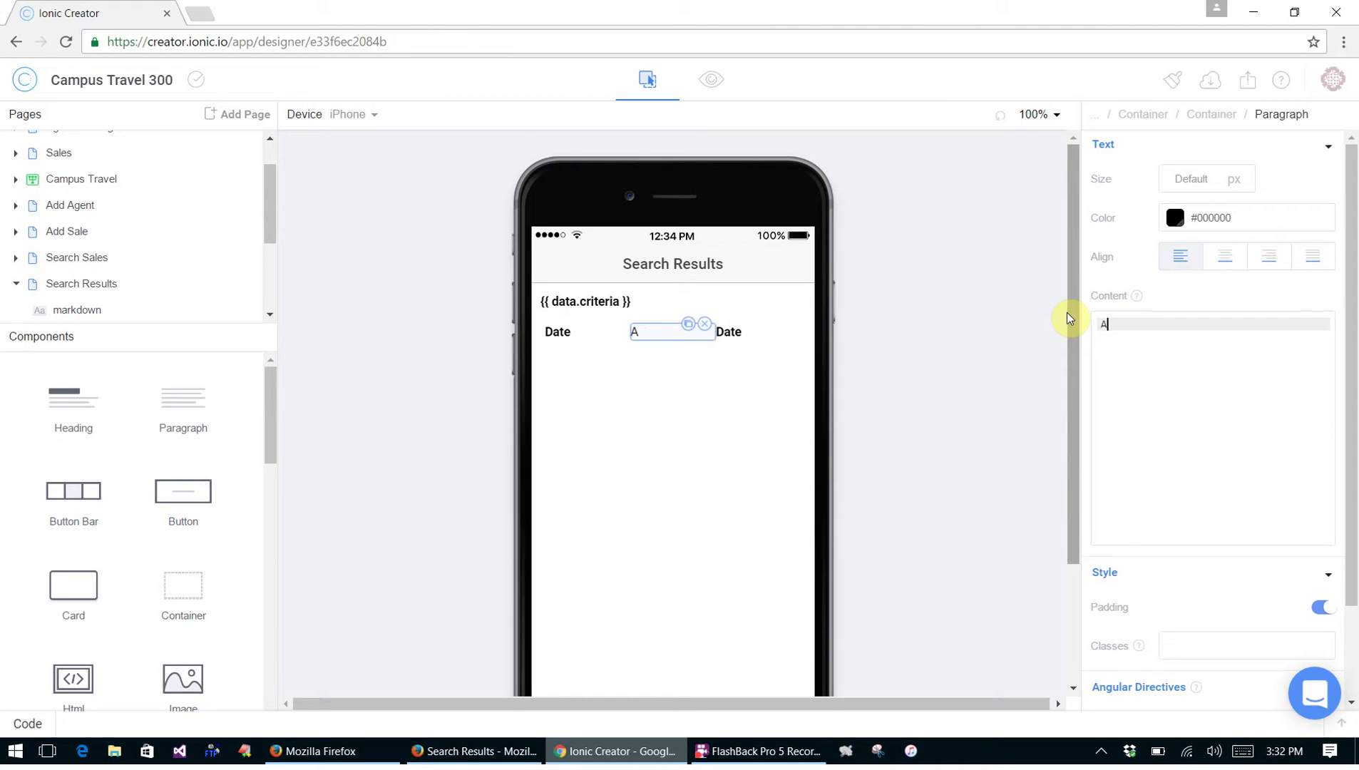
key(BackSpace)
key(BackSpace)
key(BackSpace)
key(BackSpace)
key(BackSpace)
text(**Agent)
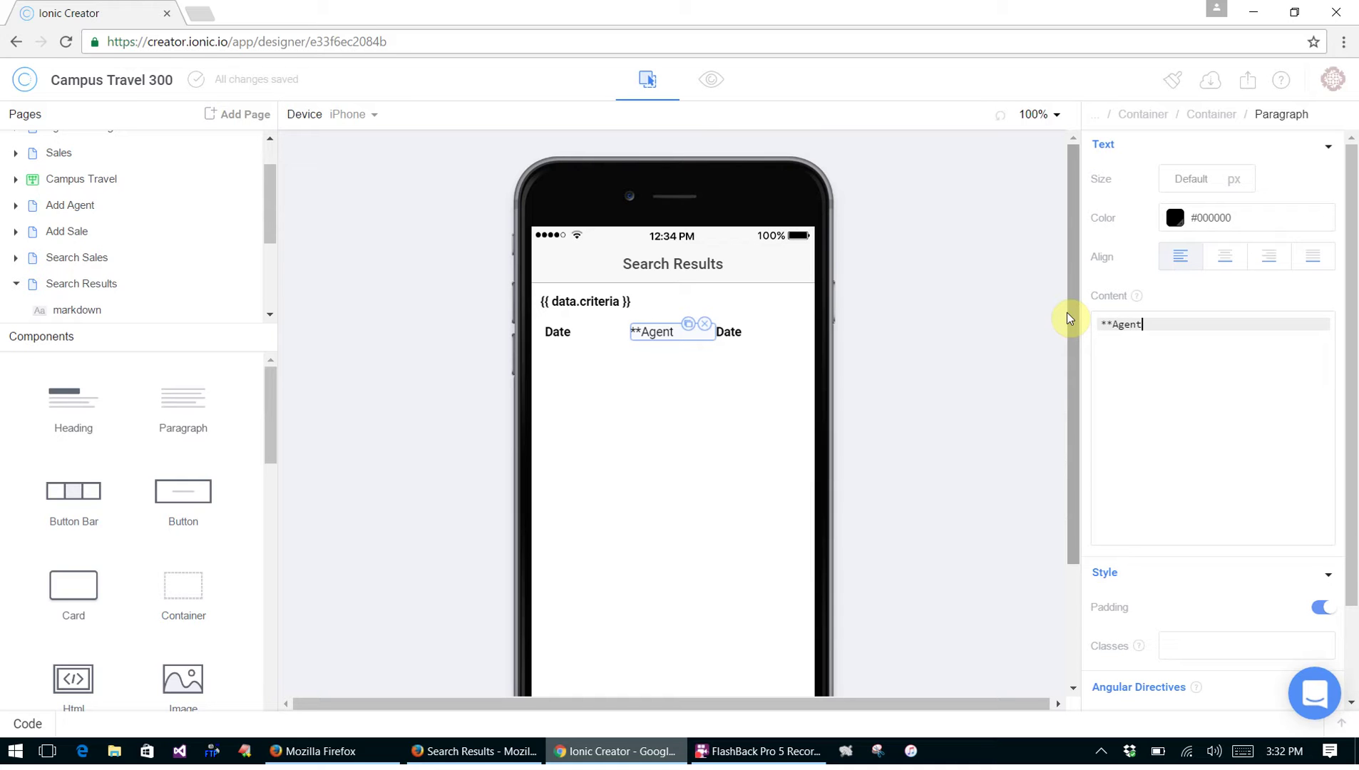
text(/ Office**)
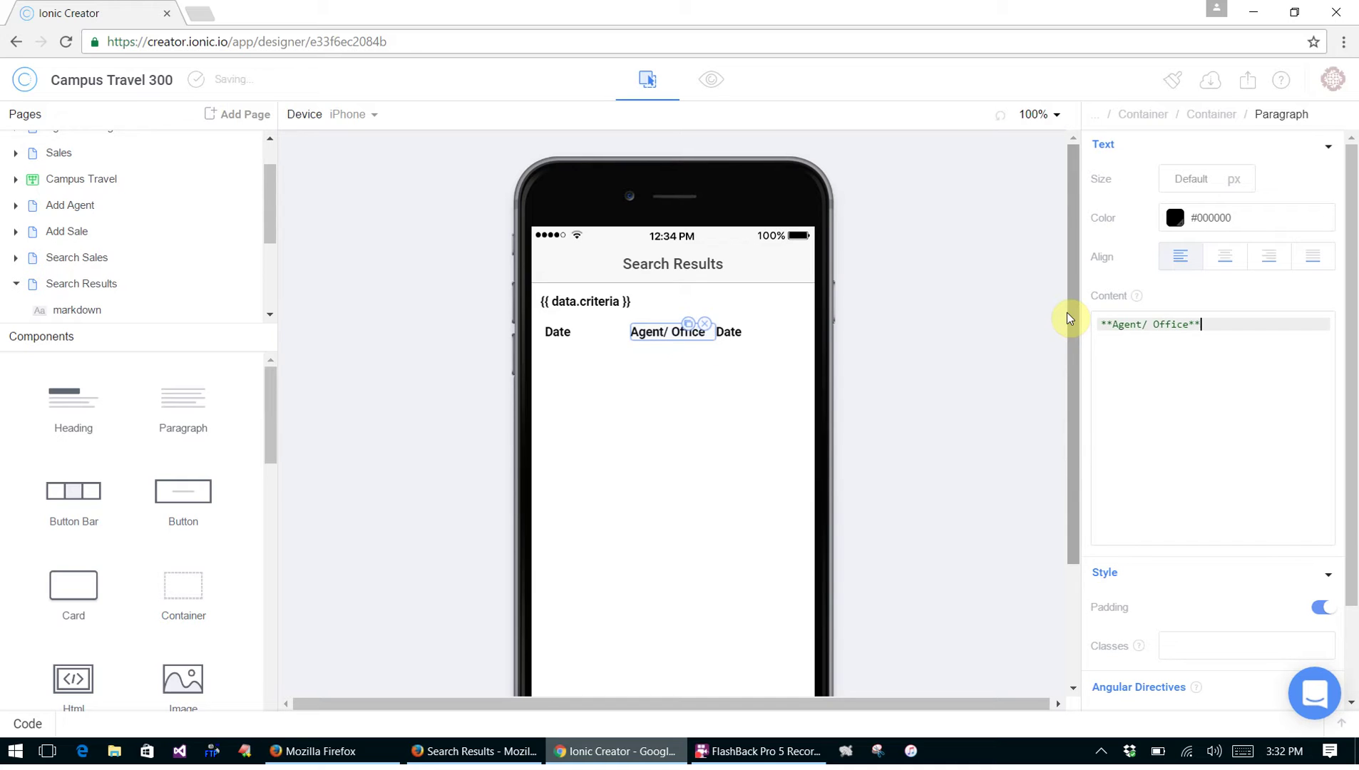
Change the third column's paragraph content to "**Amount/ Destination**" and align it right
click(783, 338)
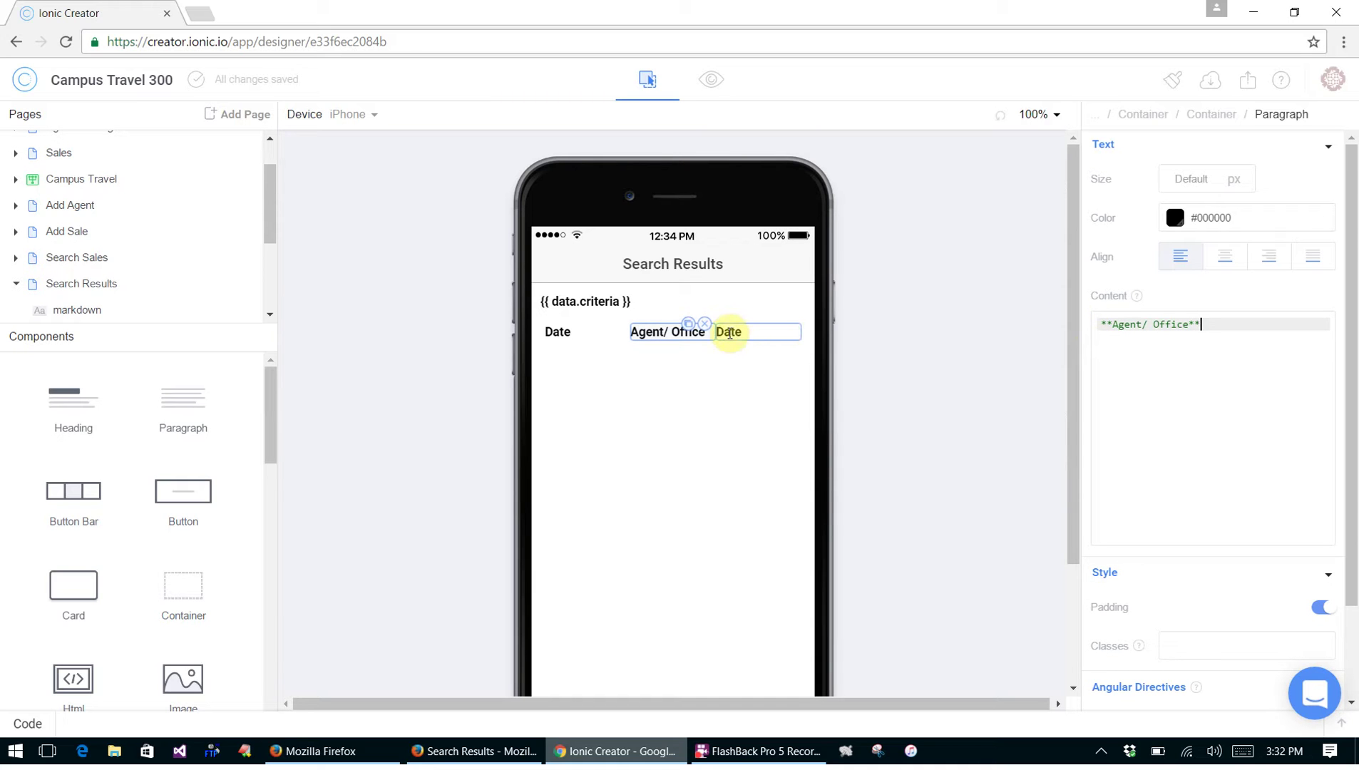
click(1213, 326)
drag(1212, 326, 1075, 331)
text(Am**Am)
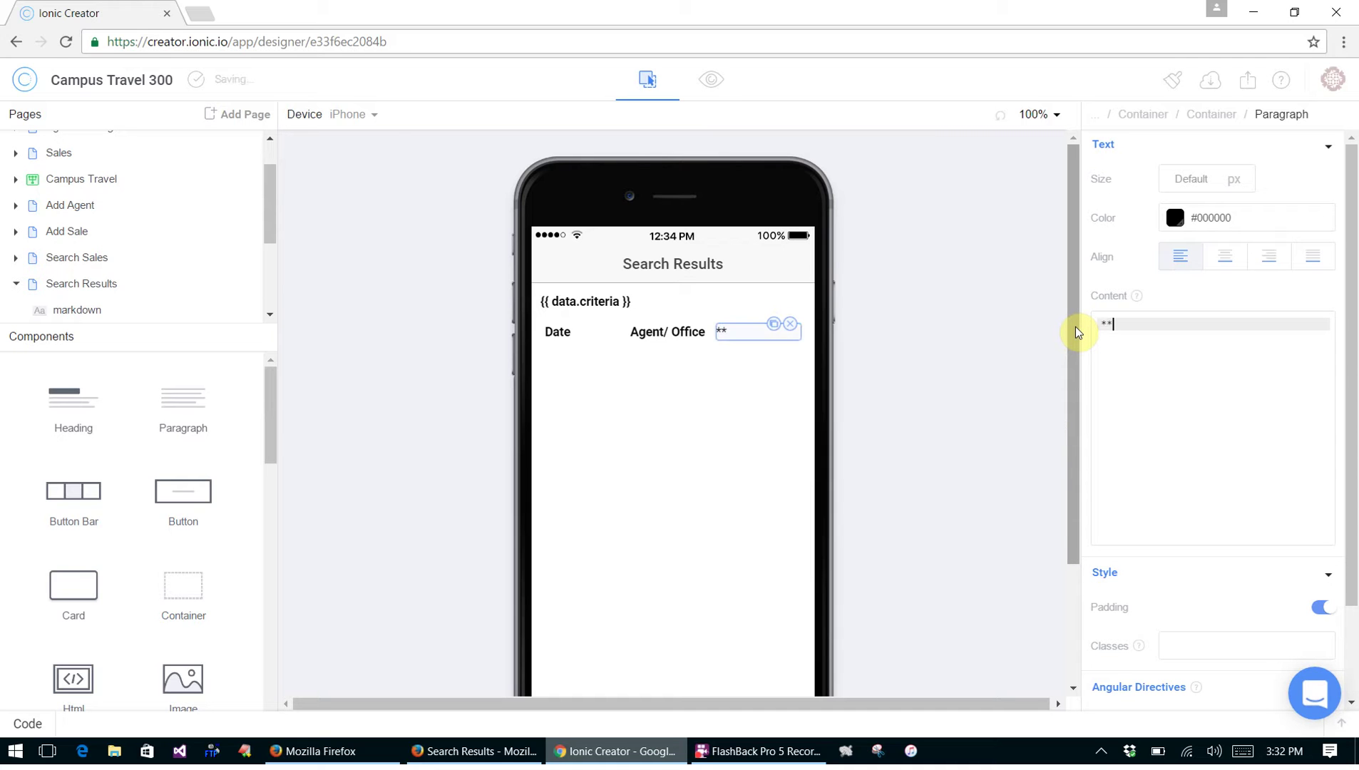
text(ount/ De)
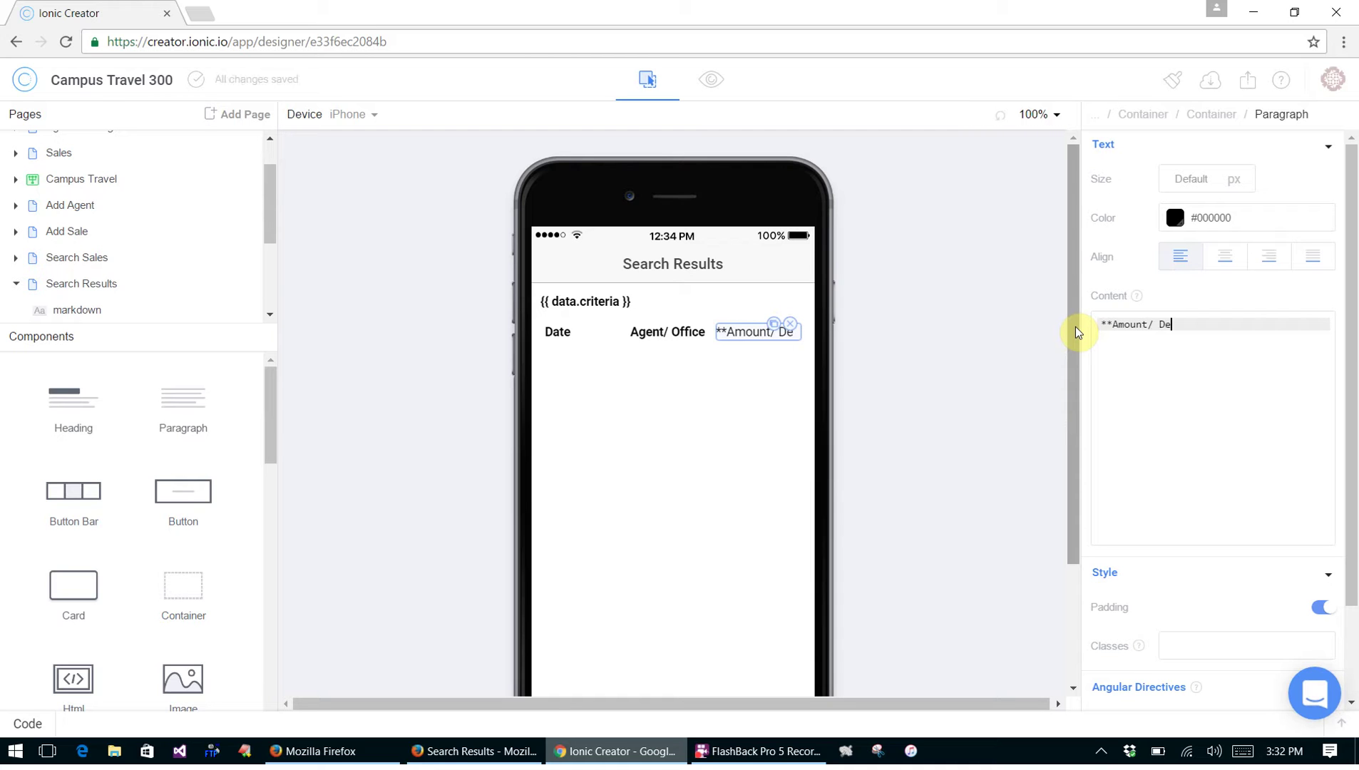
text(stinatio)
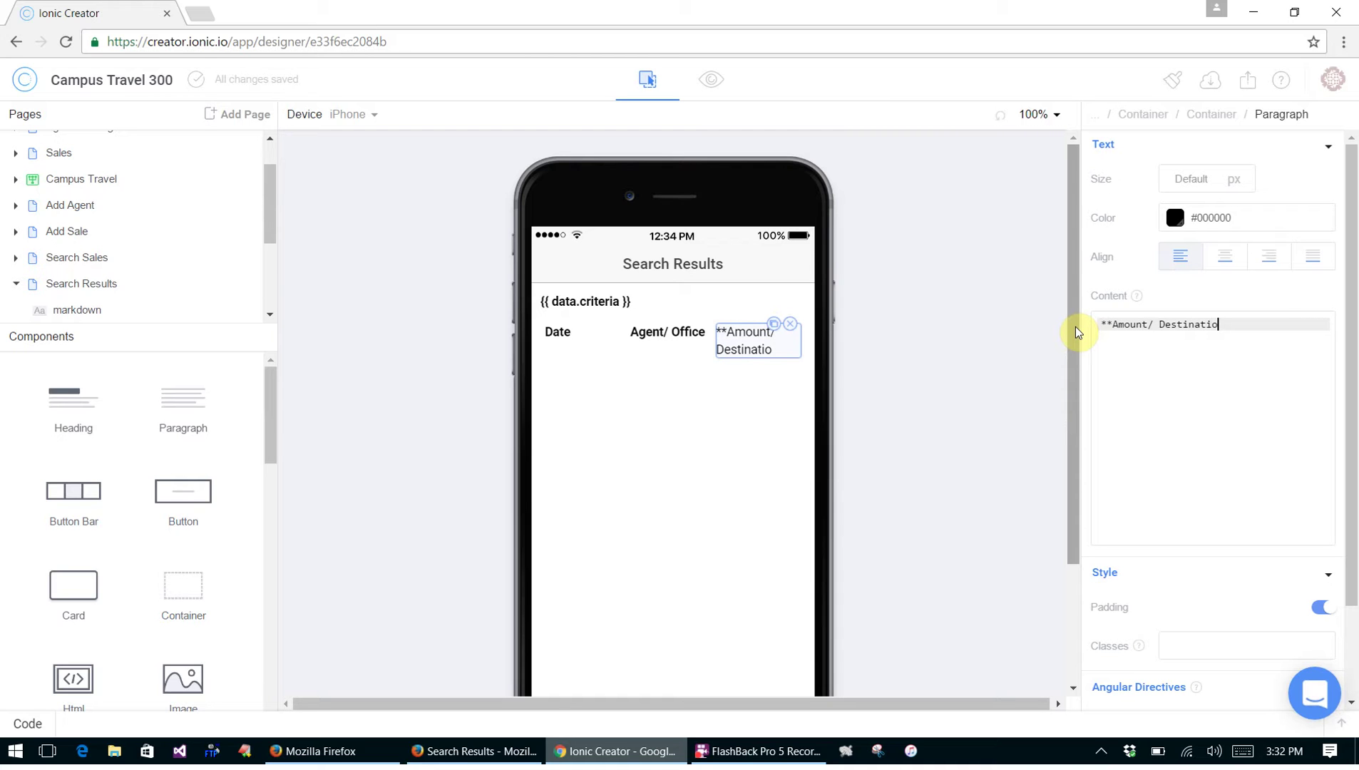
text(n**)
click(1269, 258)
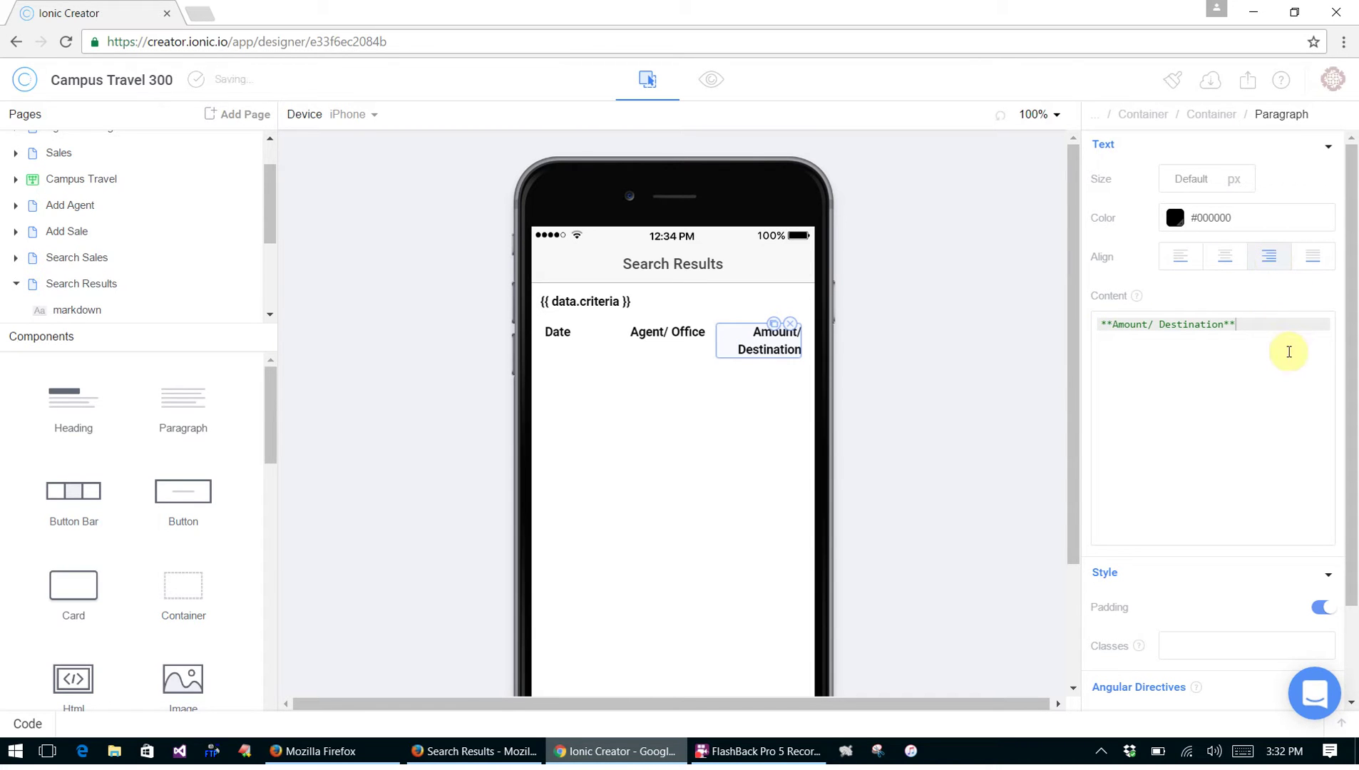
Duplicate the whole row container with its three heading columns
click(680, 331)
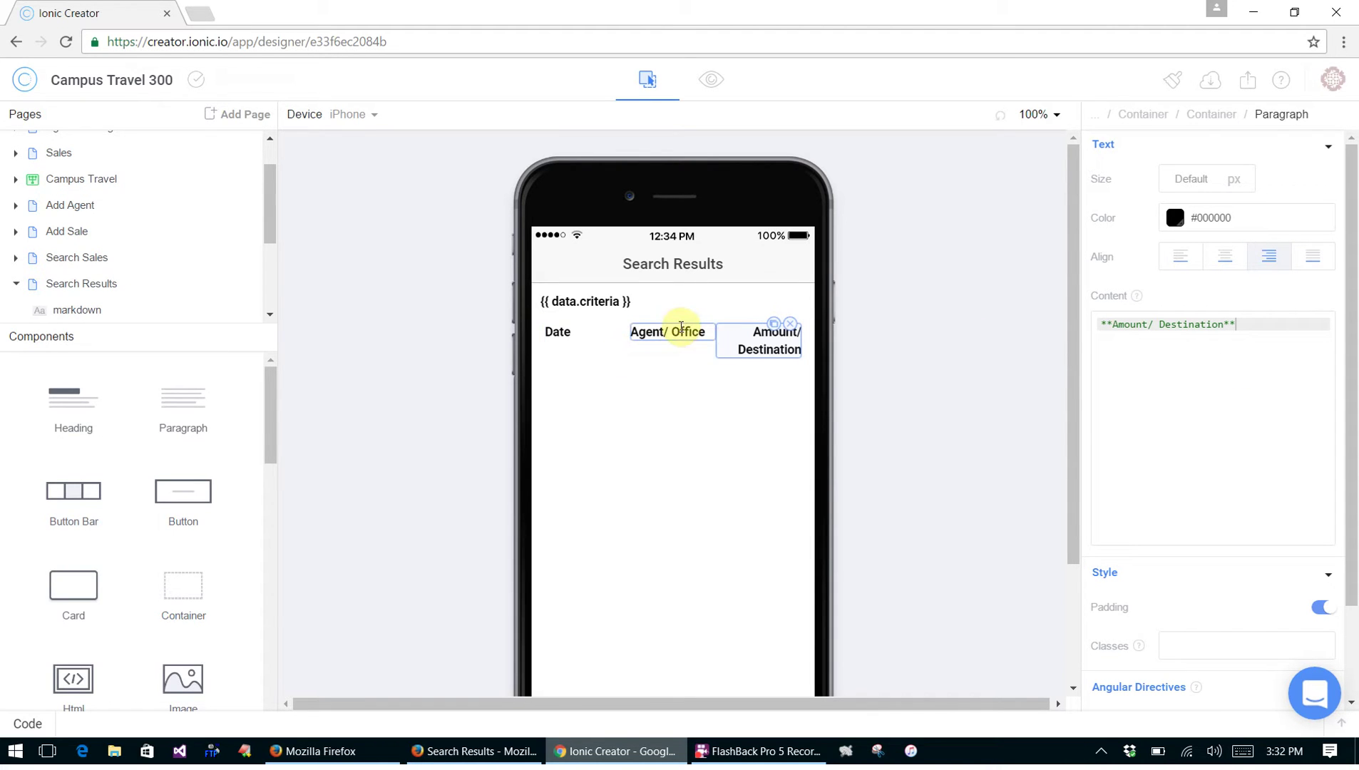
click(1219, 114)
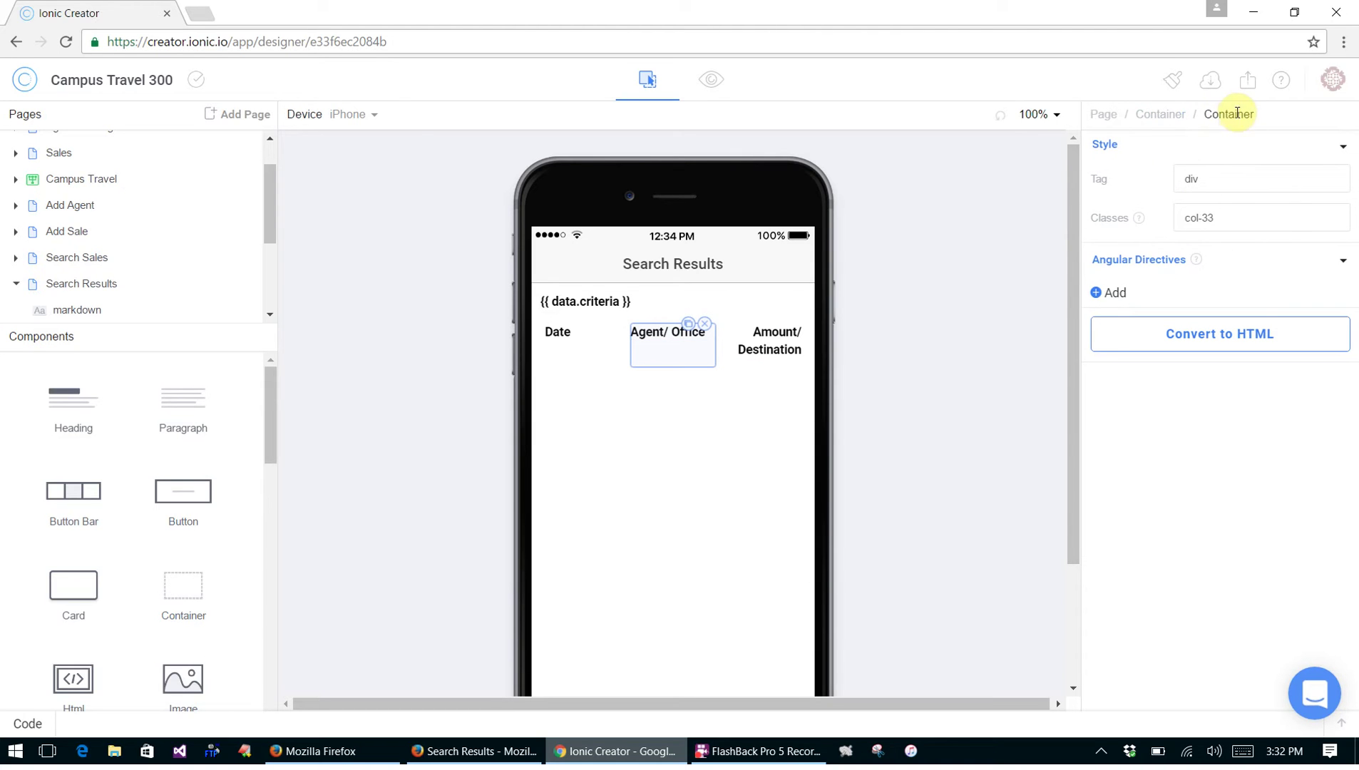
click(1152, 107)
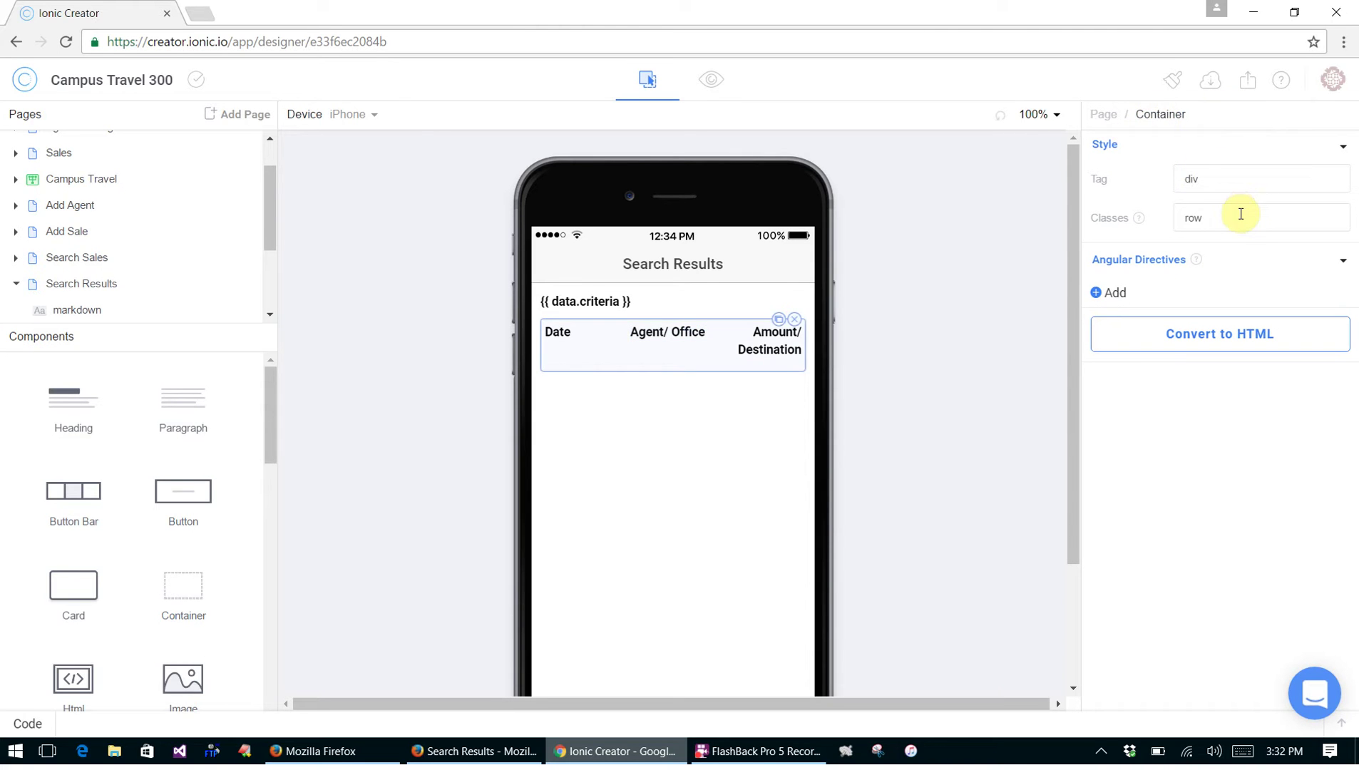
click(777, 322)
Delete the Date paragraph in the second row and add a Button in its column
click(556, 376)
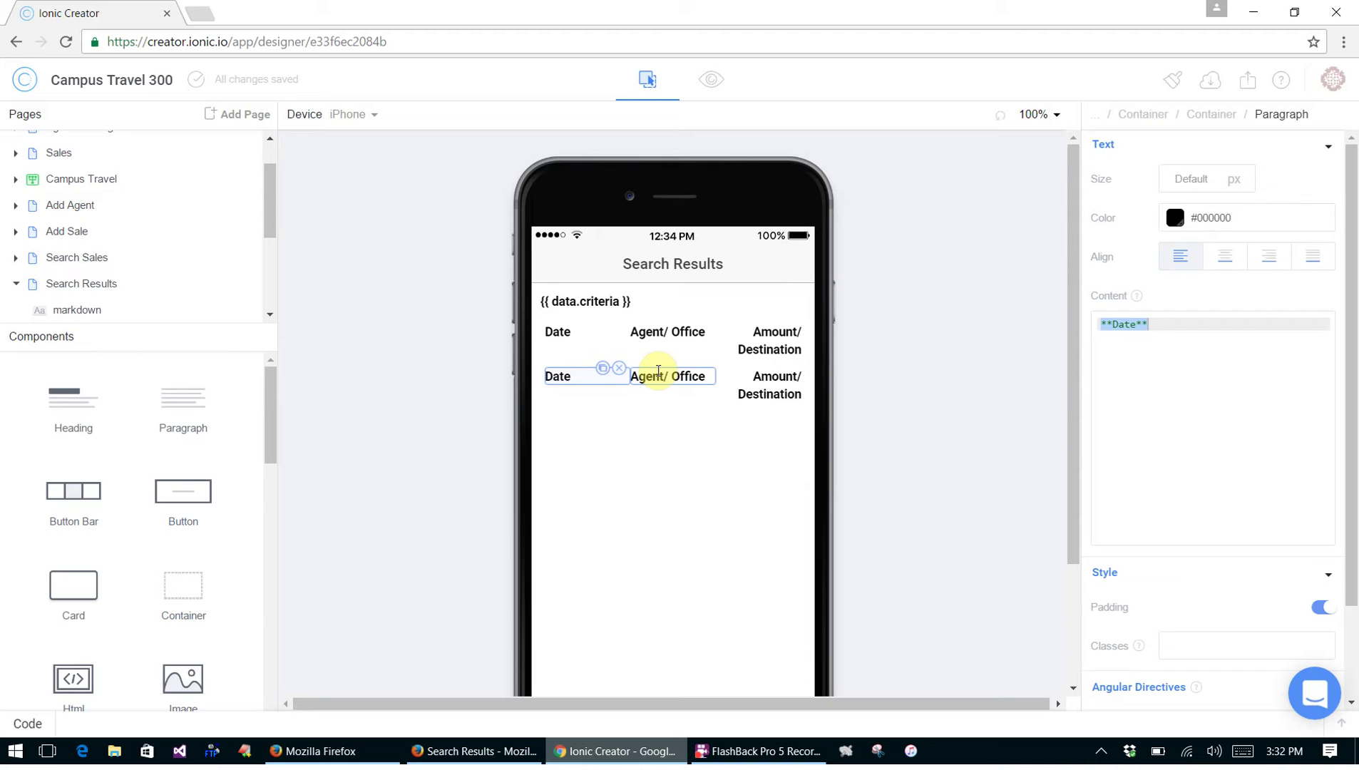
click(619, 370)
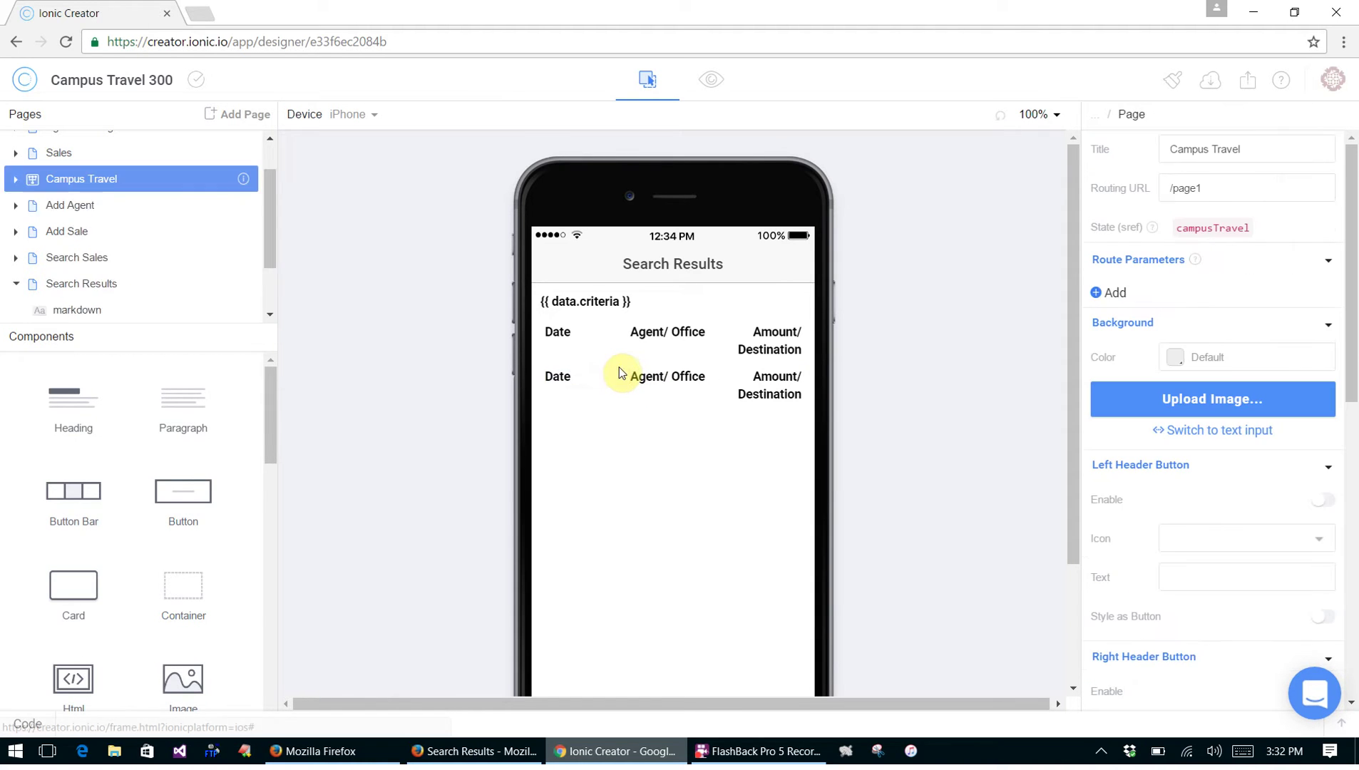
drag(211, 490, 581, 403)
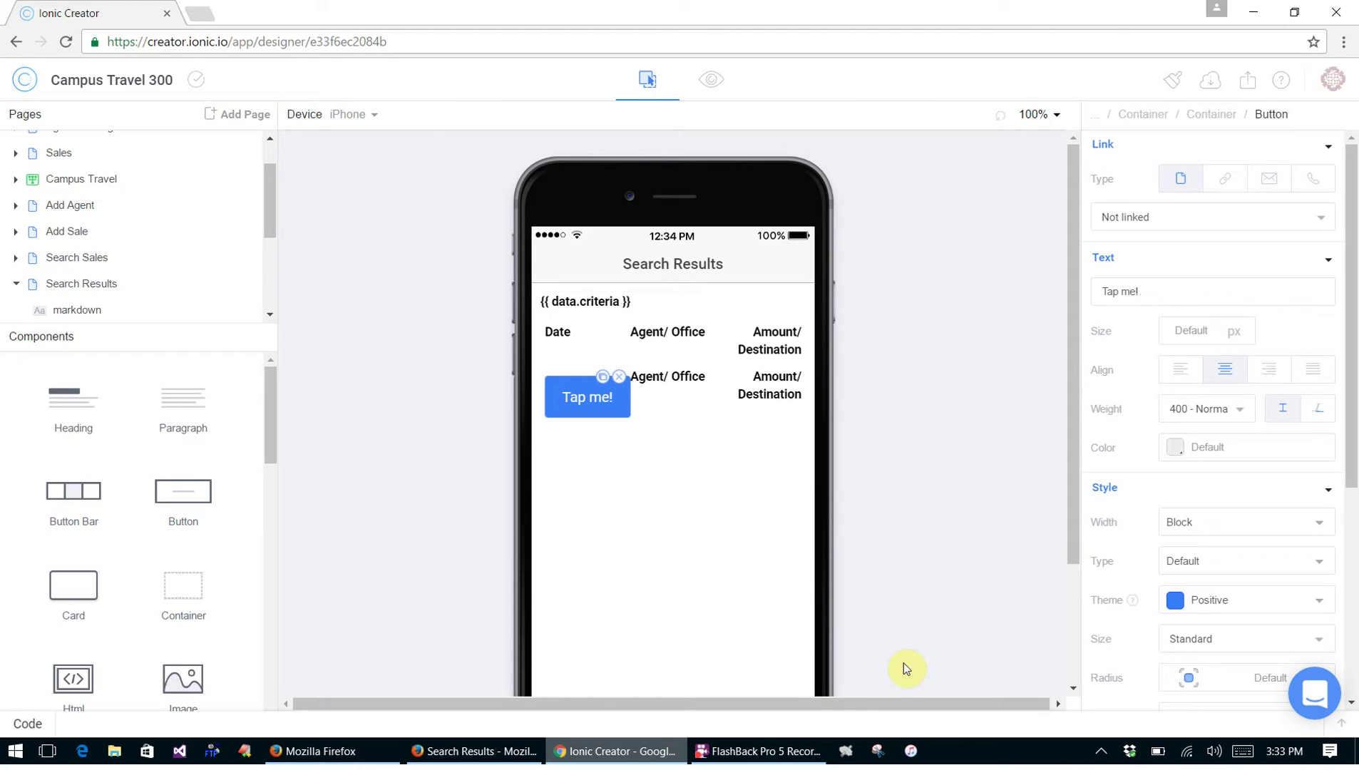
Set the new button's text to "{{ sale.SaleDate | date:'mediumDate' }", copied from the written instructions in Firefox
click(1194, 295)
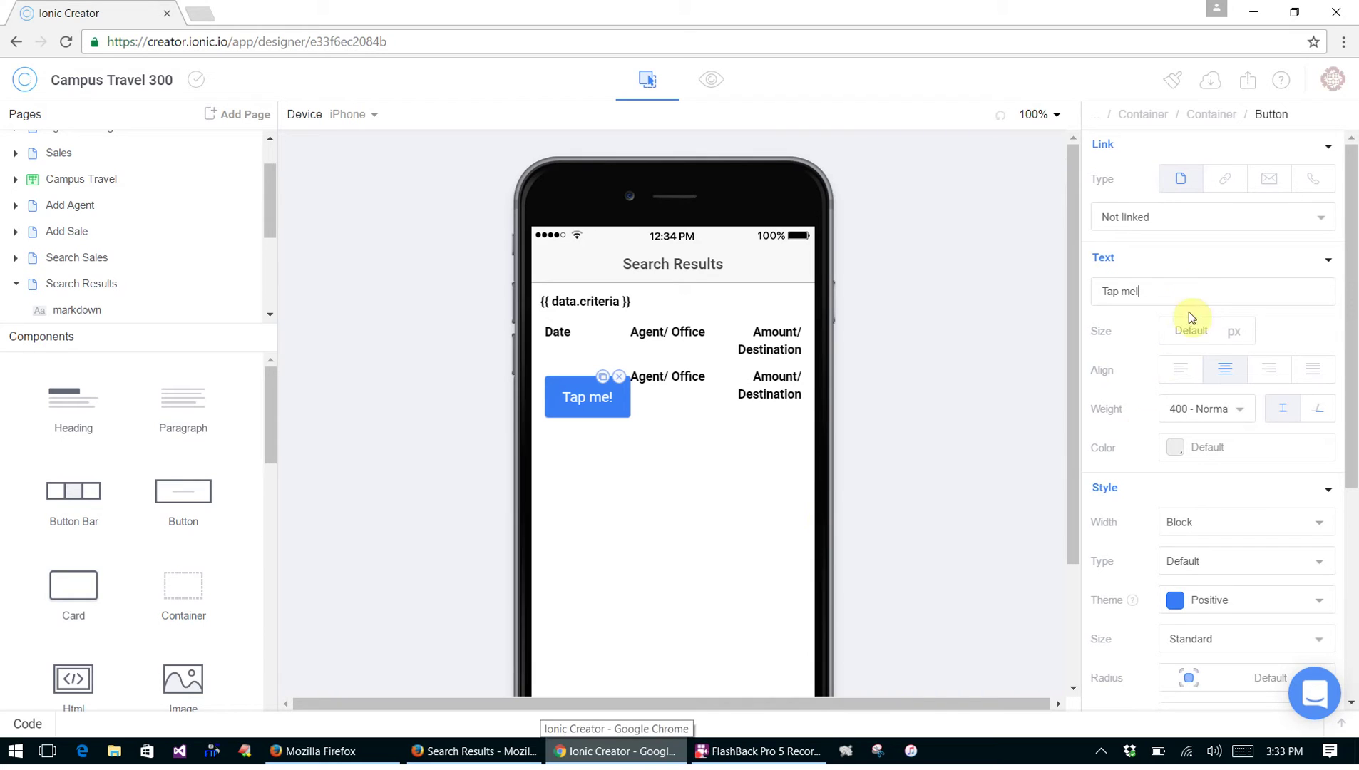
click(474, 750)
click(319, 751)
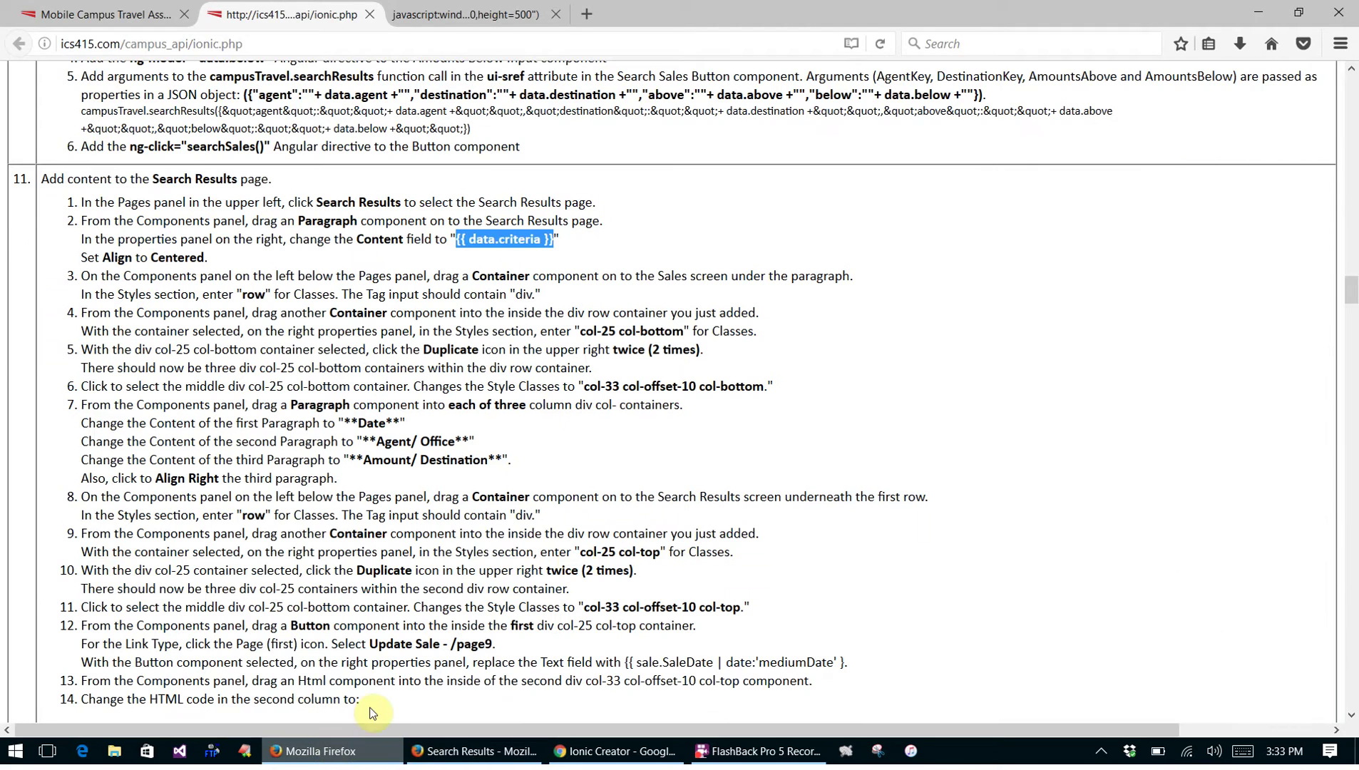
scroll(761, 294, down, 4)
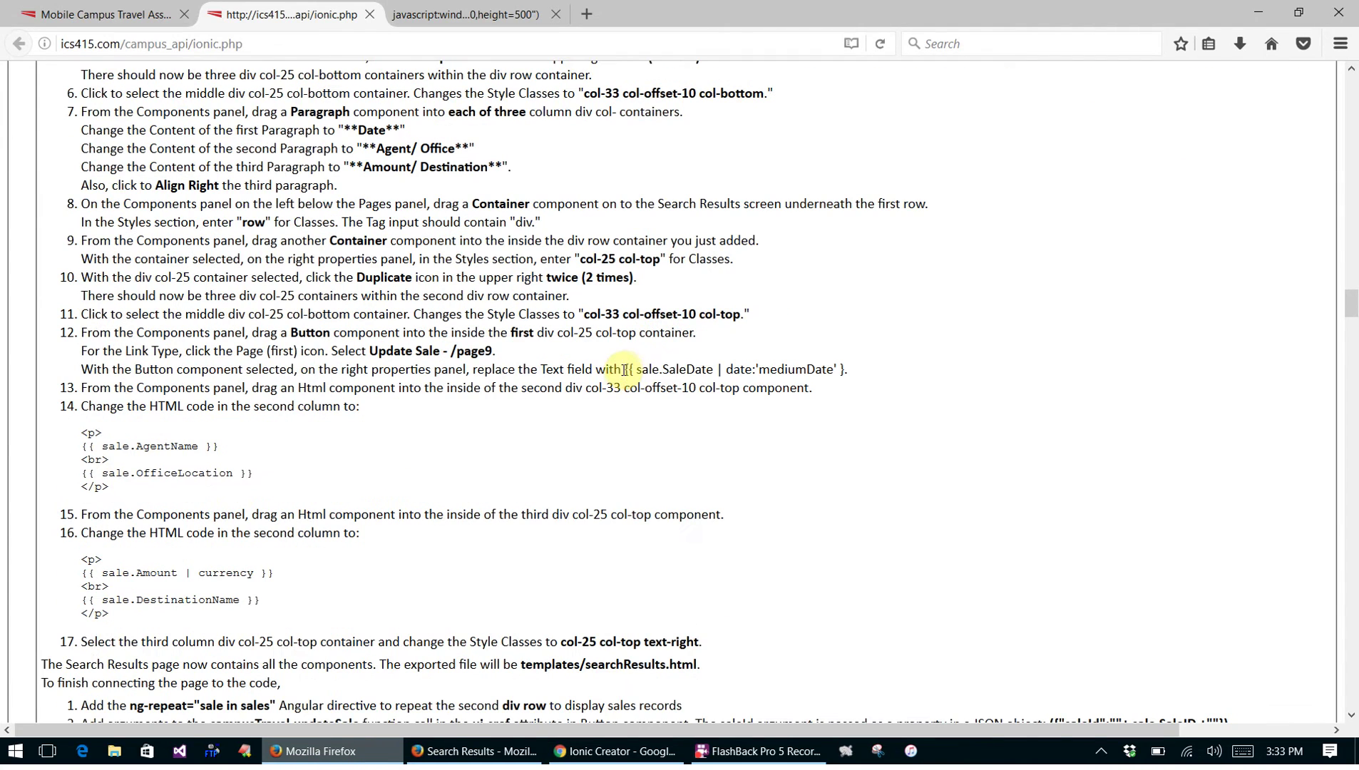
drag(625, 369, 848, 371)
key(ctrl+c)
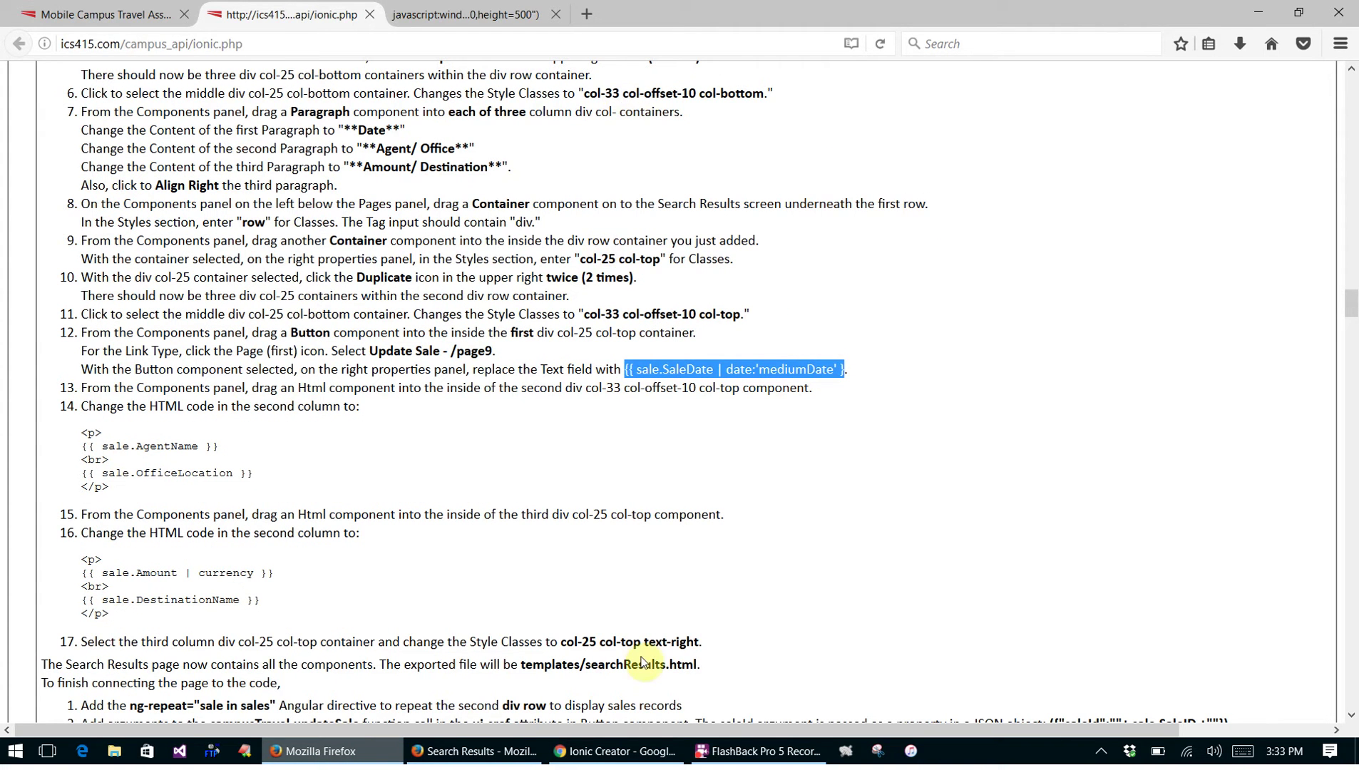
click(601, 751)
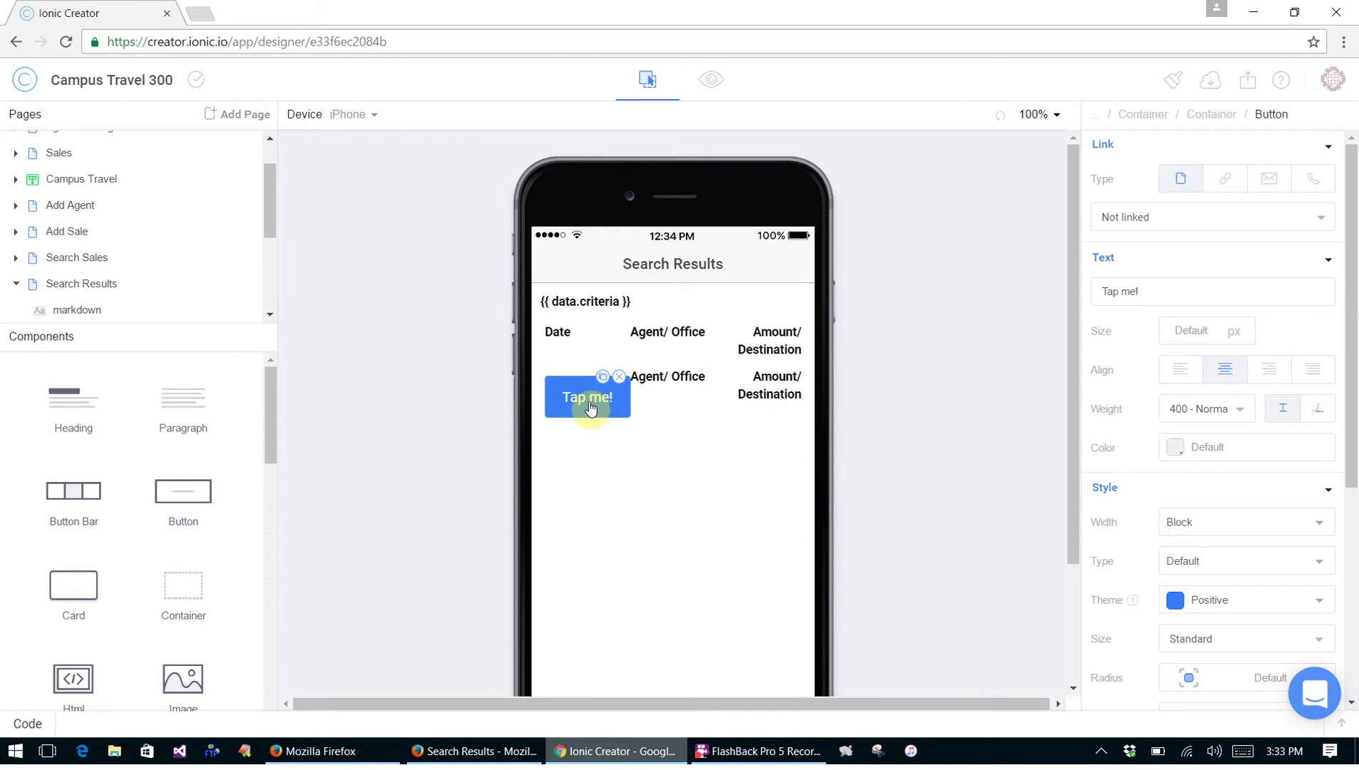
drag(1198, 302, 1040, 291)
key(ctrl+v)
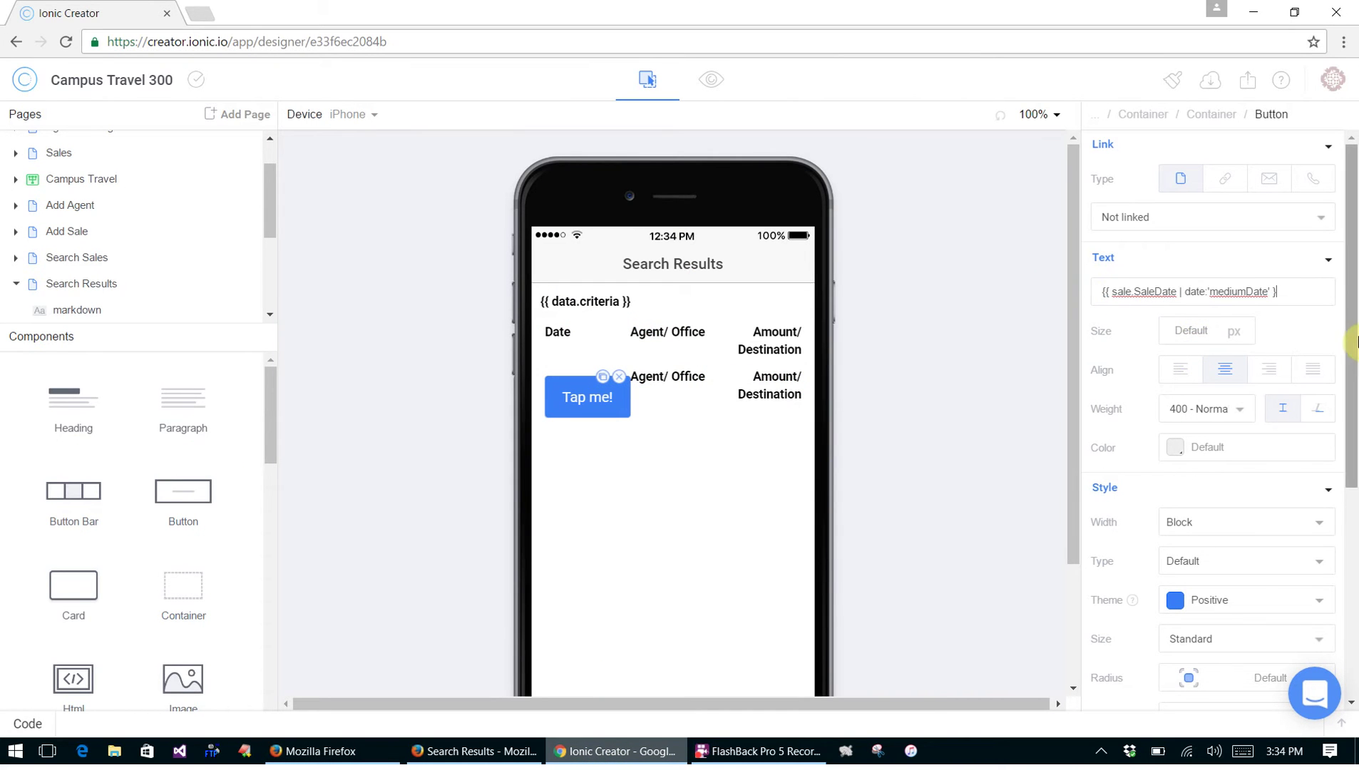
Change the classes of the first row's Date column container to "col-25 col-bottom"
click(563, 335)
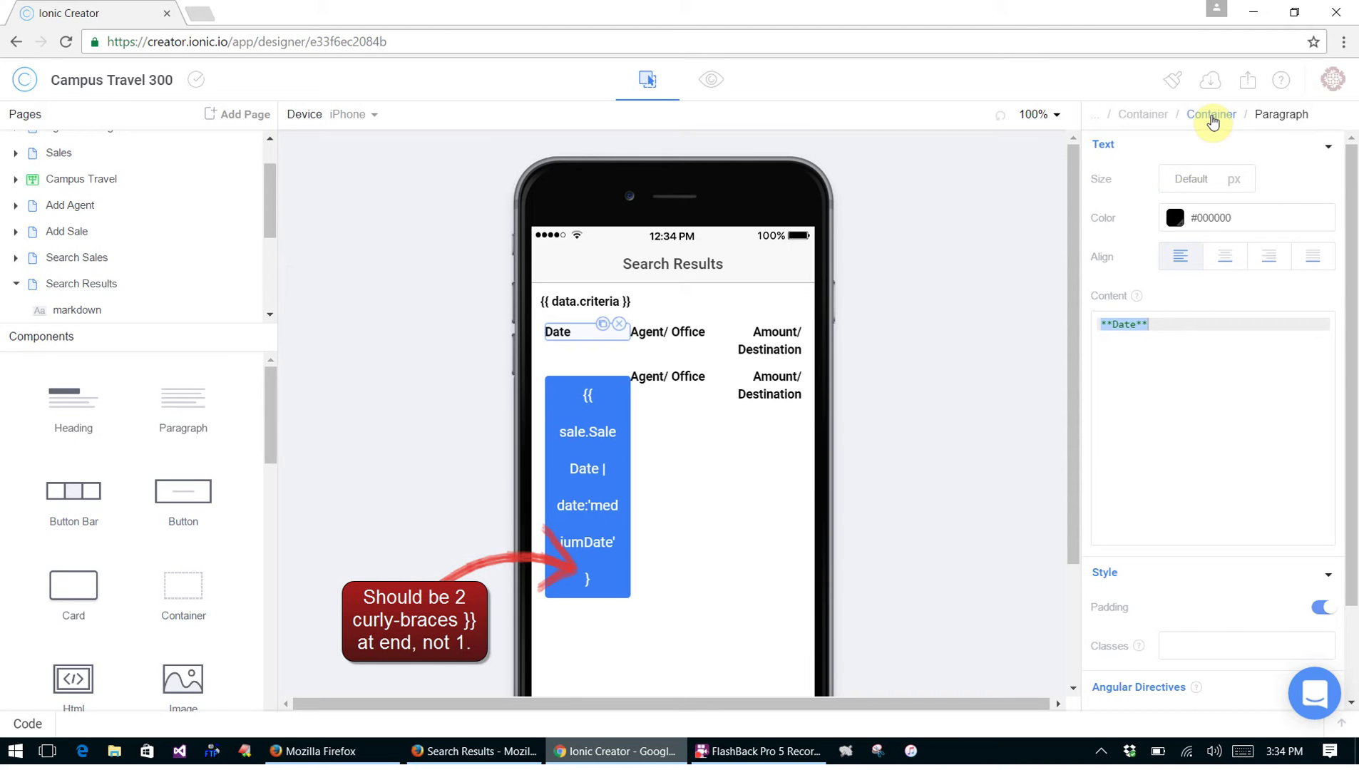
click(1211, 118)
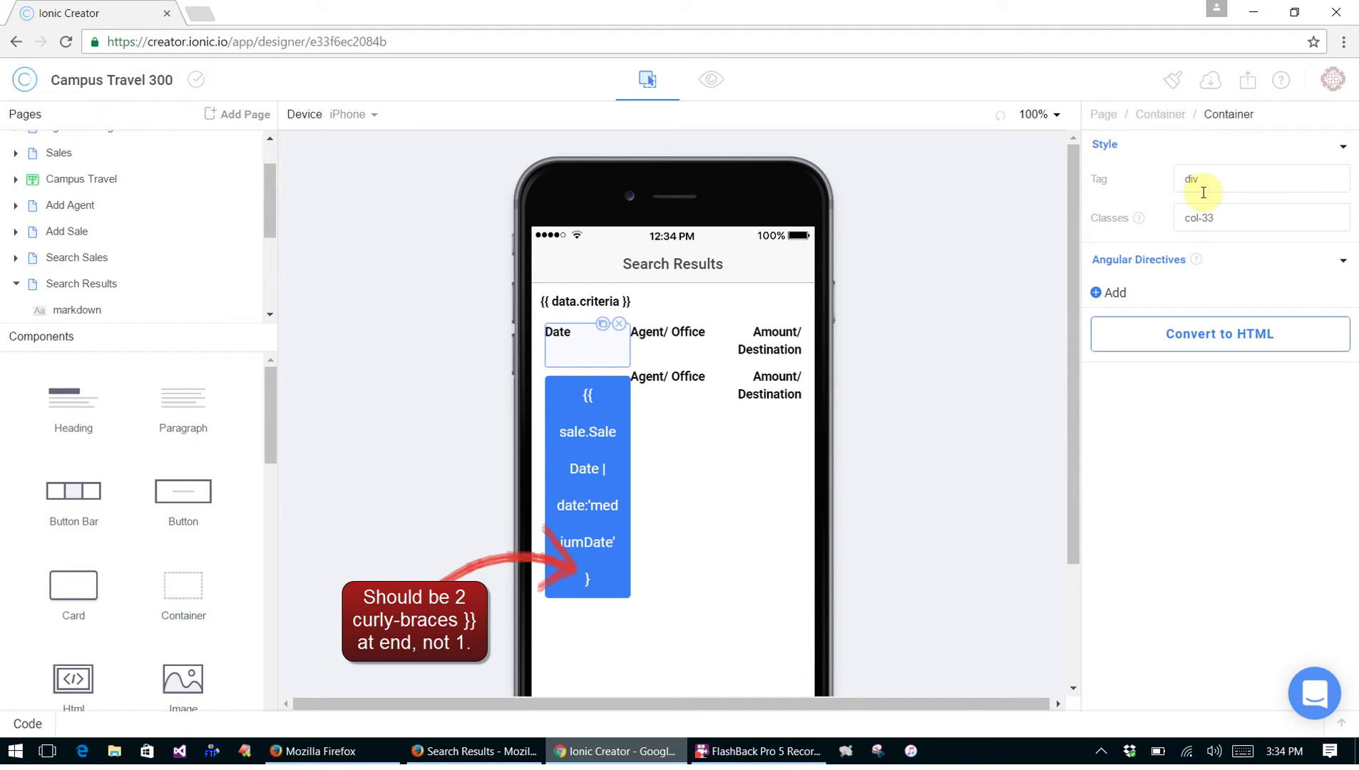
drag(1203, 217, 1216, 217)
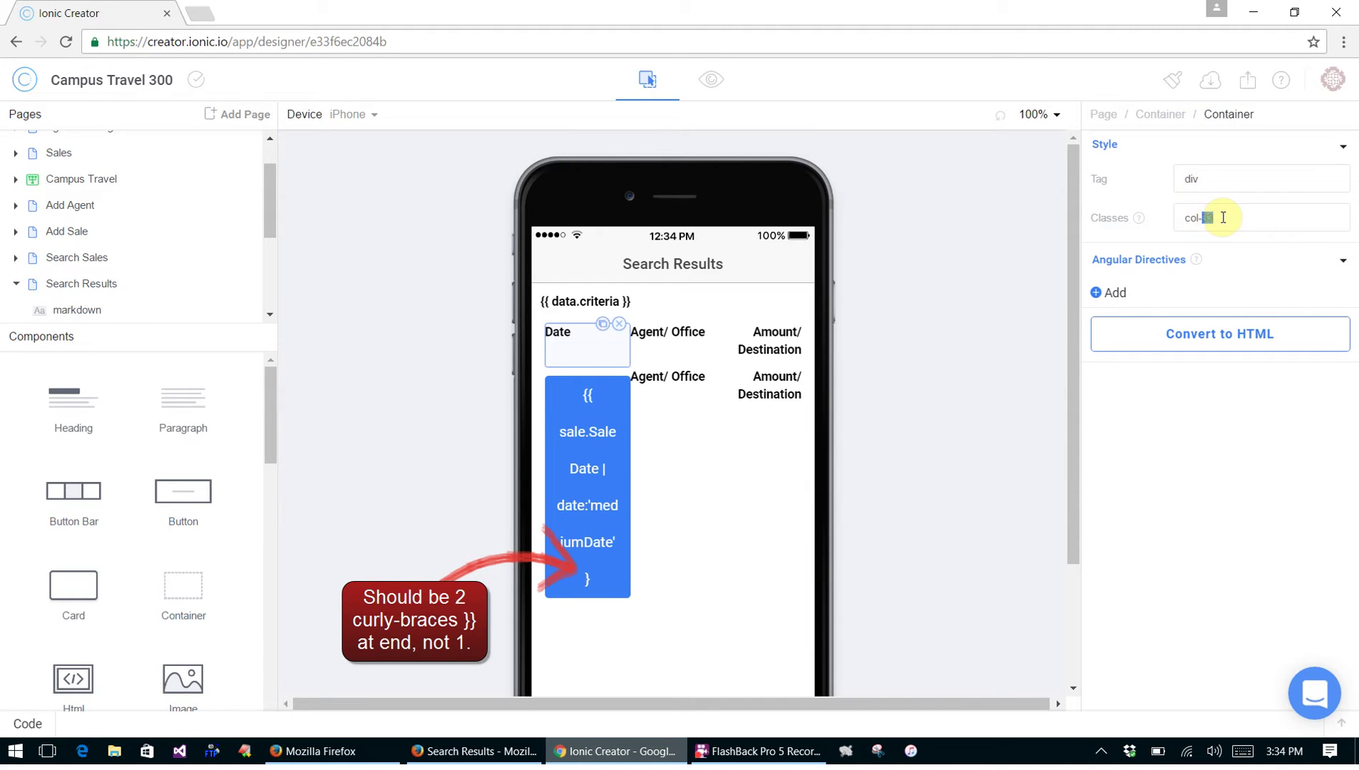
text(25)
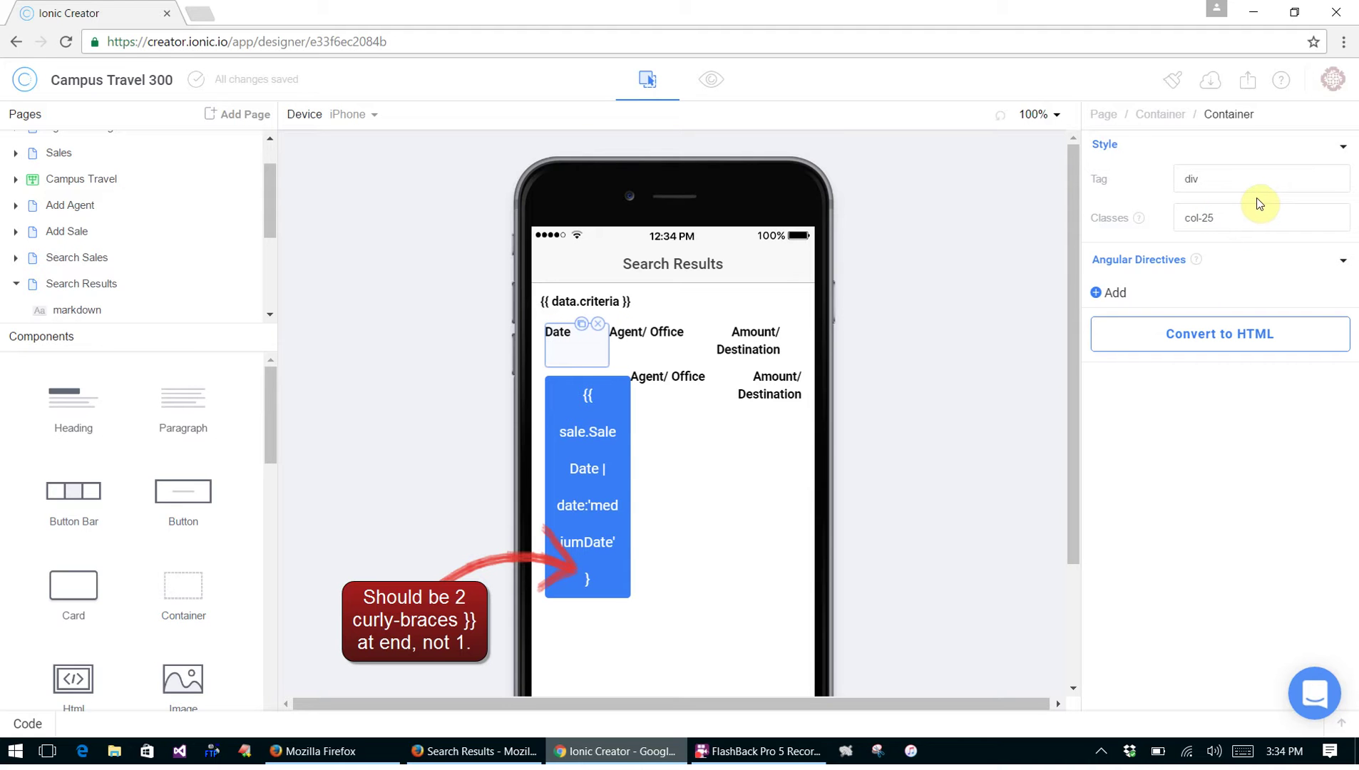
text( col-bottom)
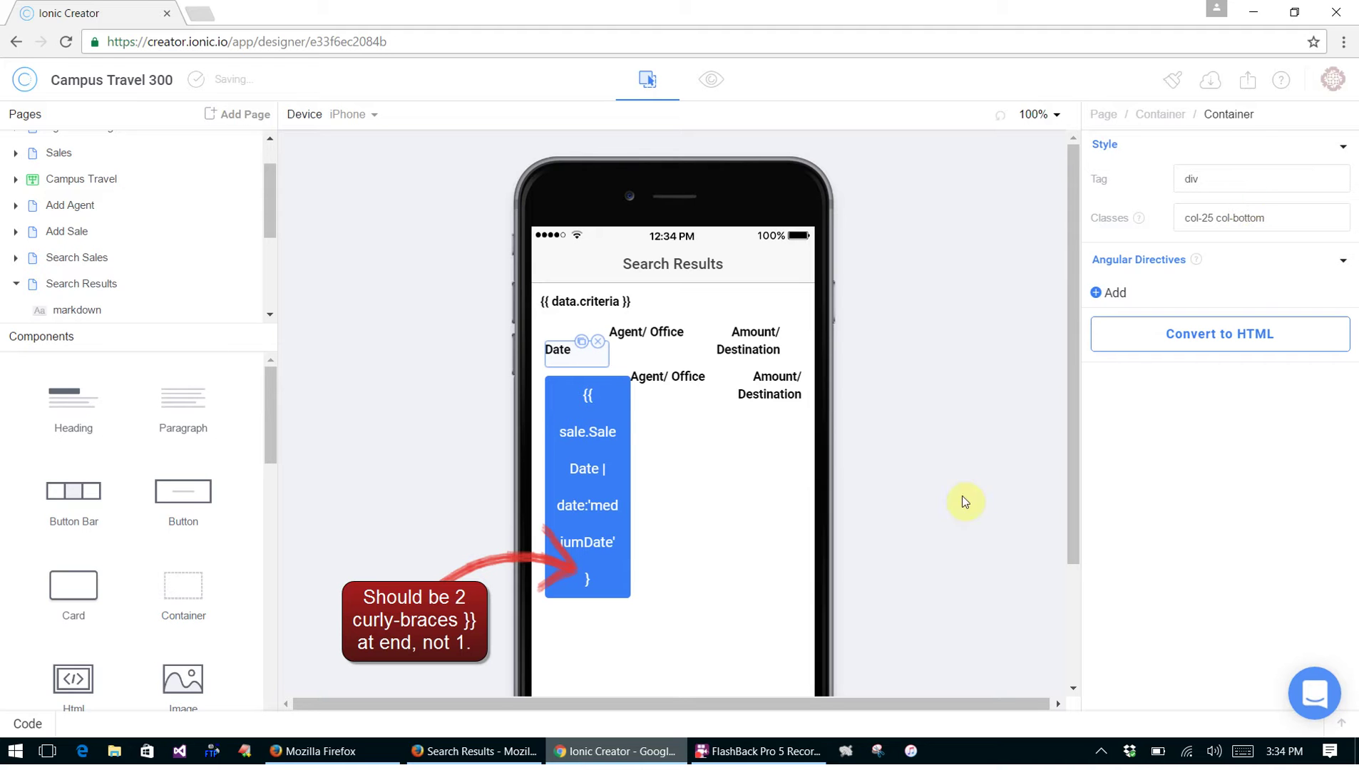
Change the classes of the first row's Agent/ Office column container to "col-33 col-offset-10 col-bottom"
click(635, 336)
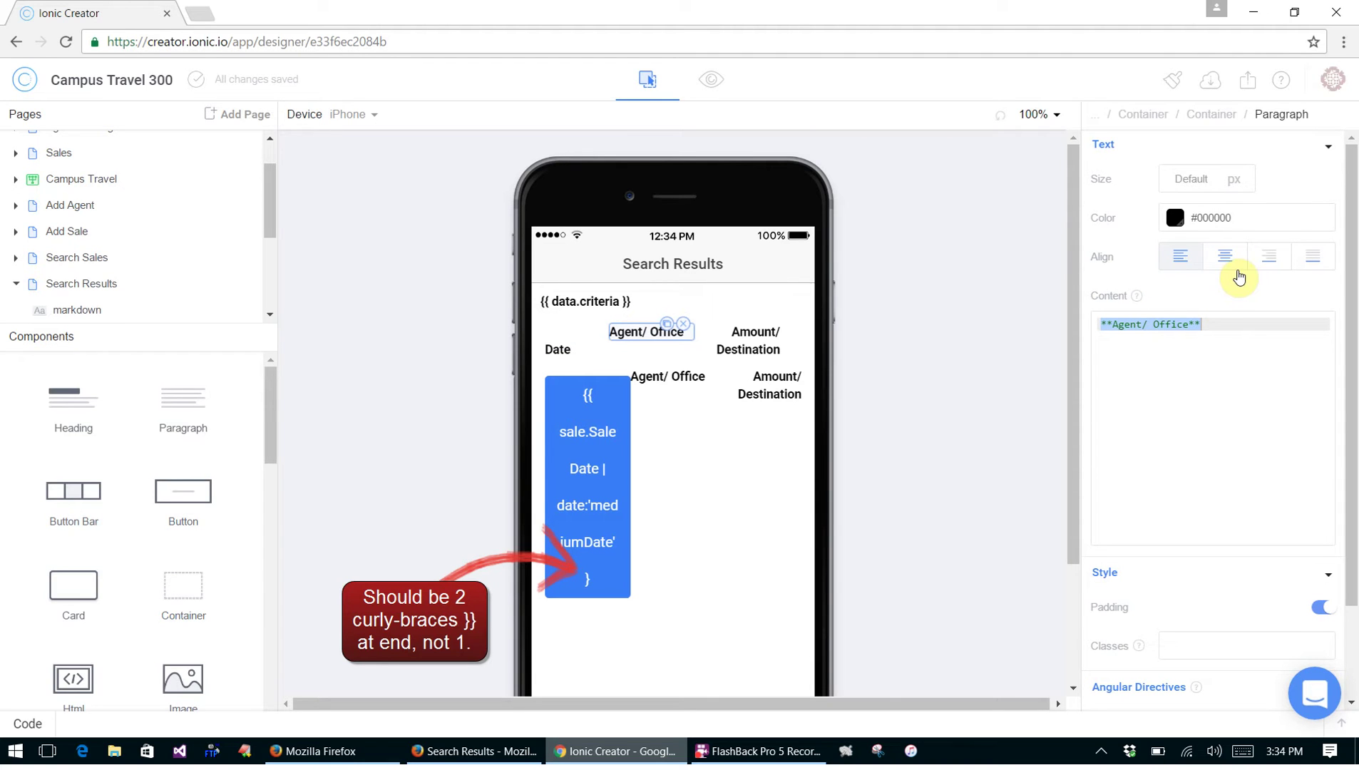
click(1213, 116)
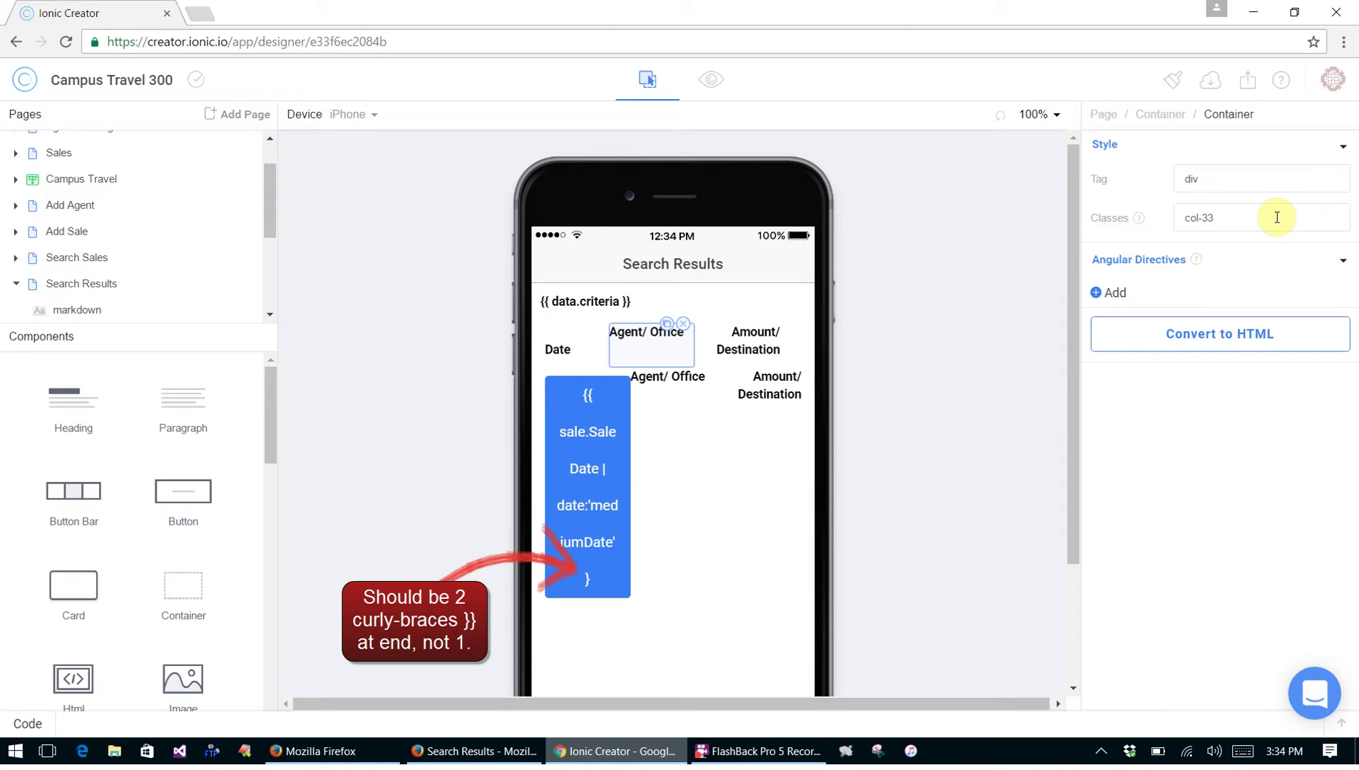
text(l-offset-10)
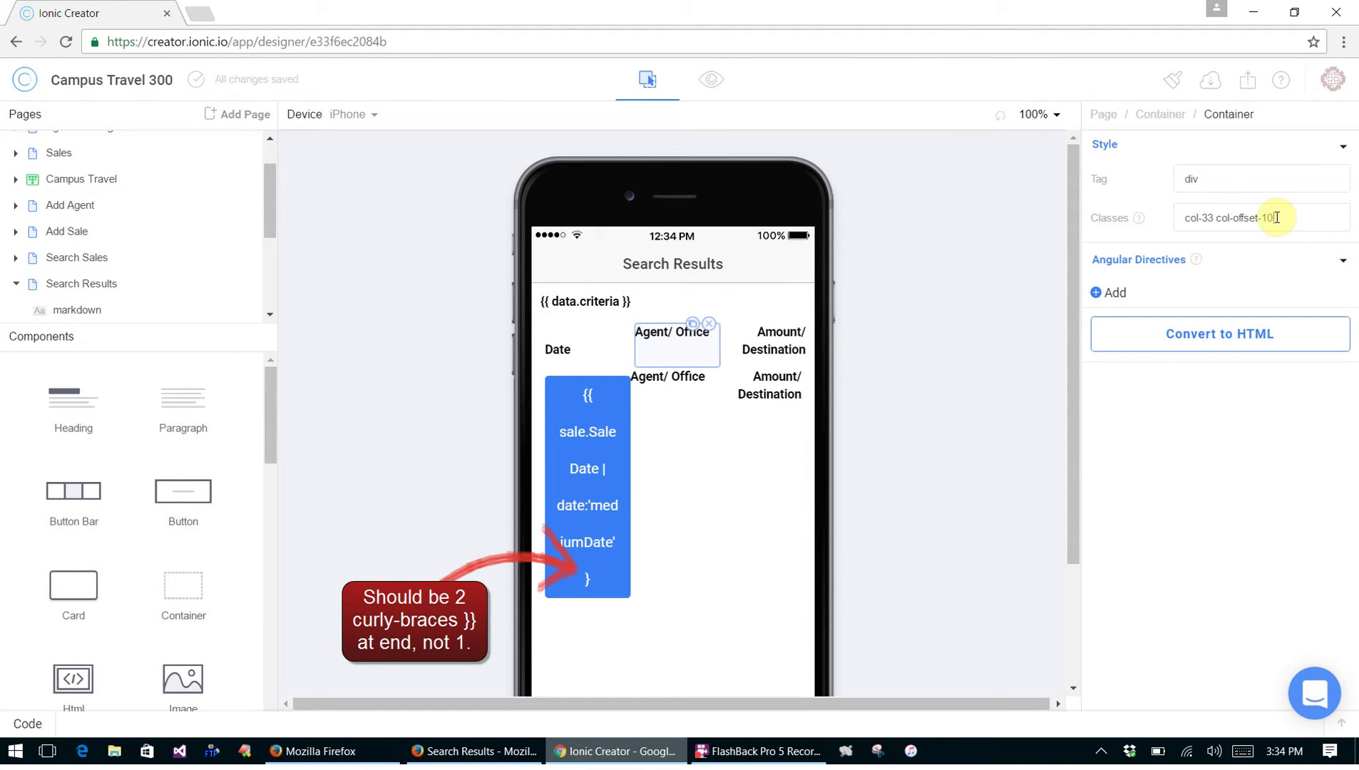
text( col-)
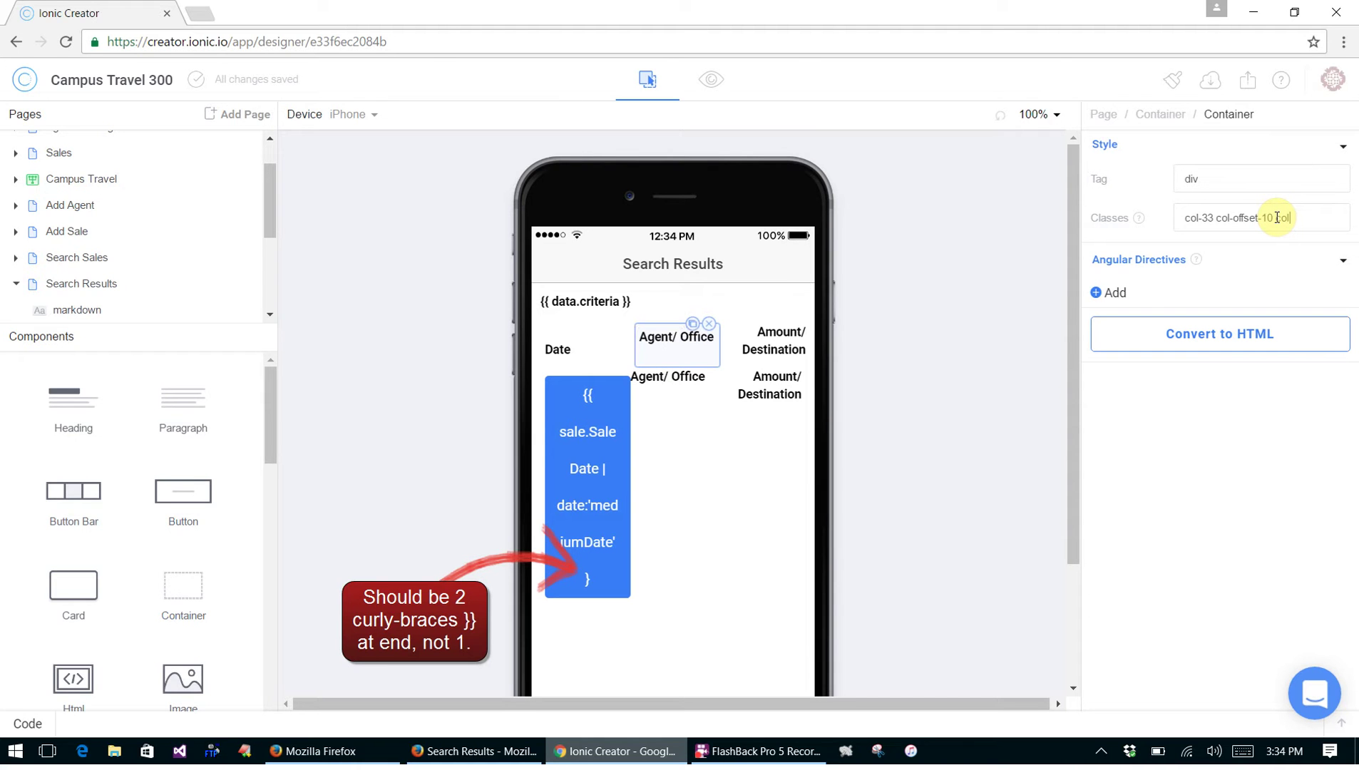
text(bottom)
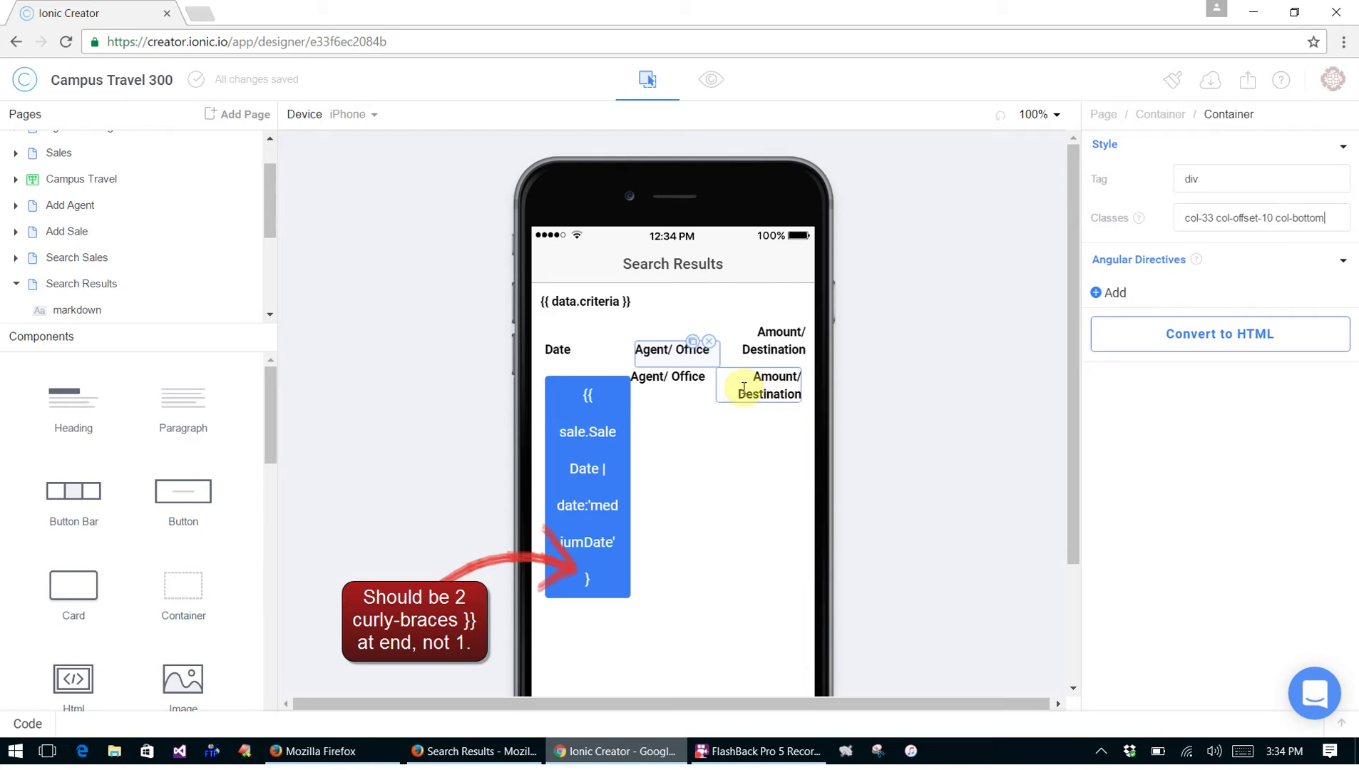
Change the classes of the first row's Amount/ Destination column container to "col-33 col-bottom"
click(807, 350)
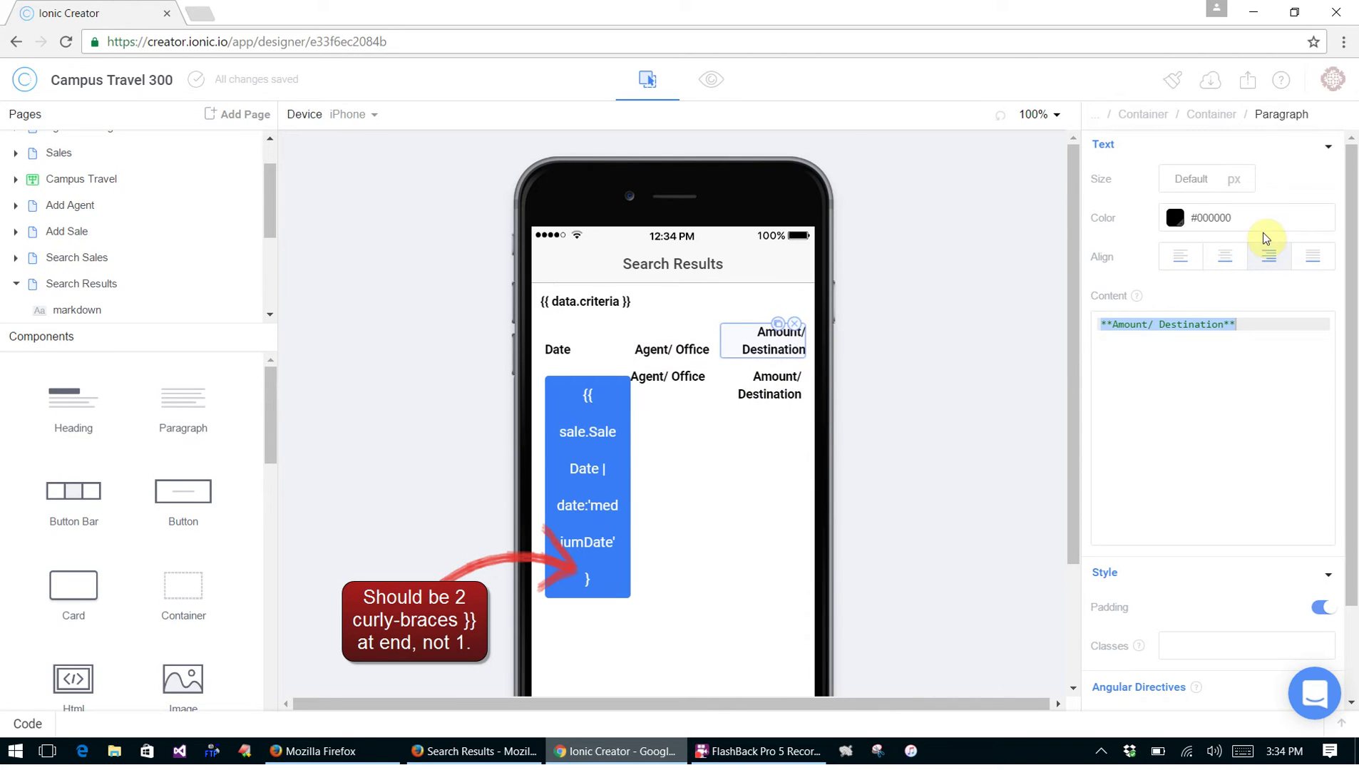
click(1210, 116)
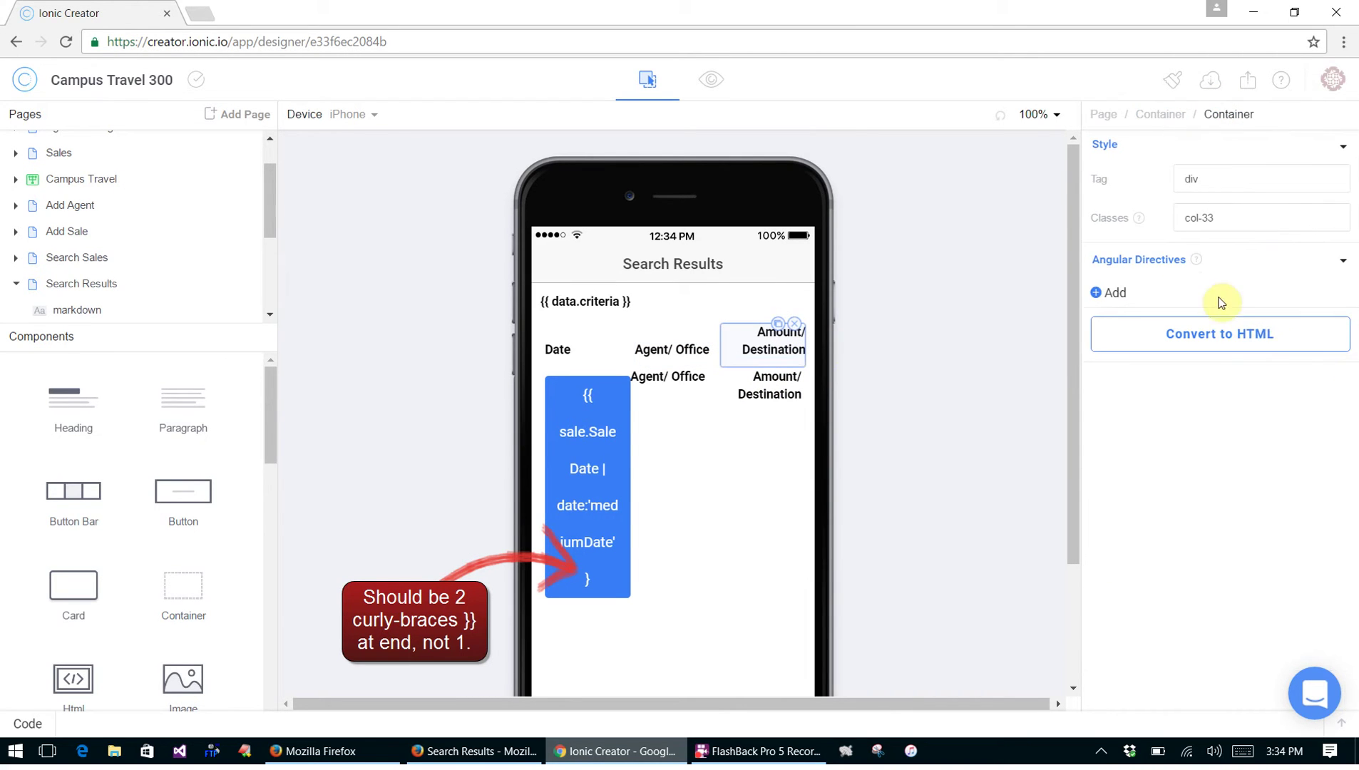
text(col=)
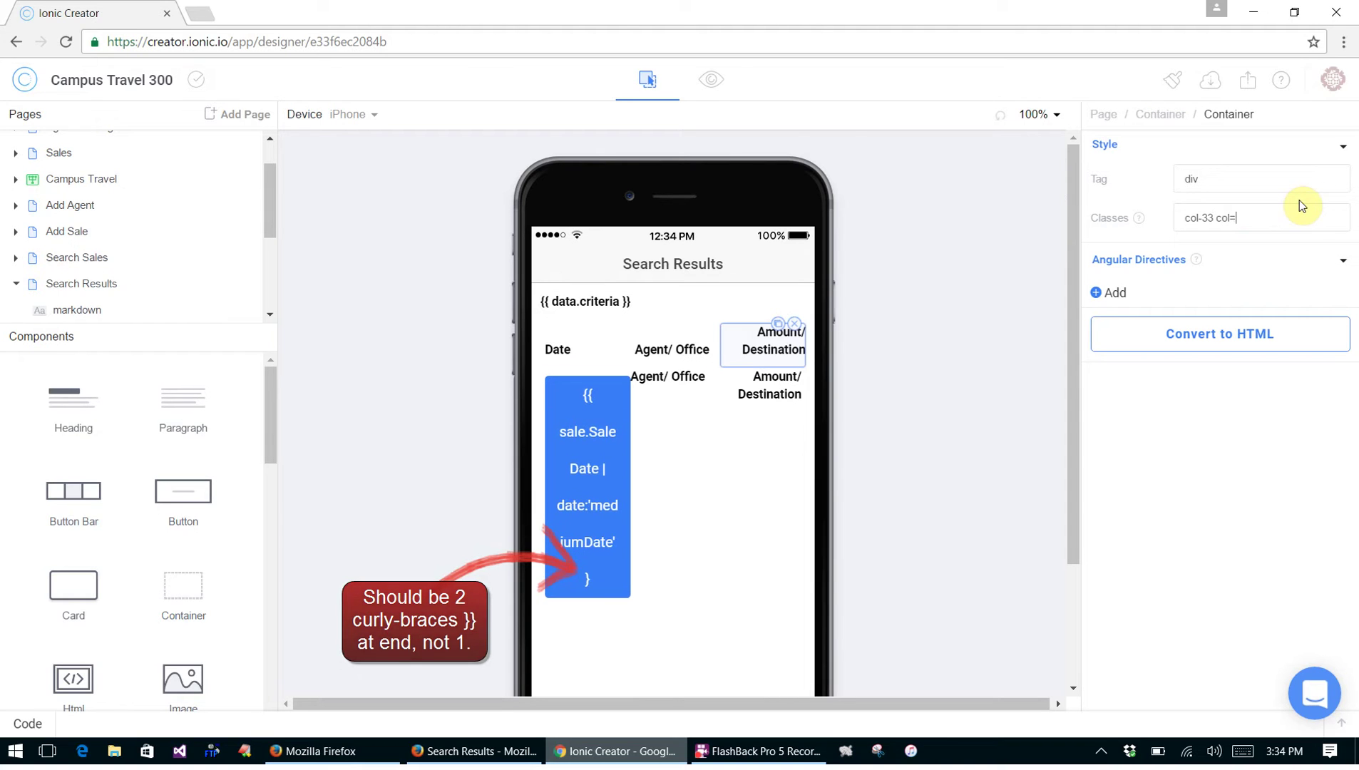
key(BackSpace)
text(-bott)
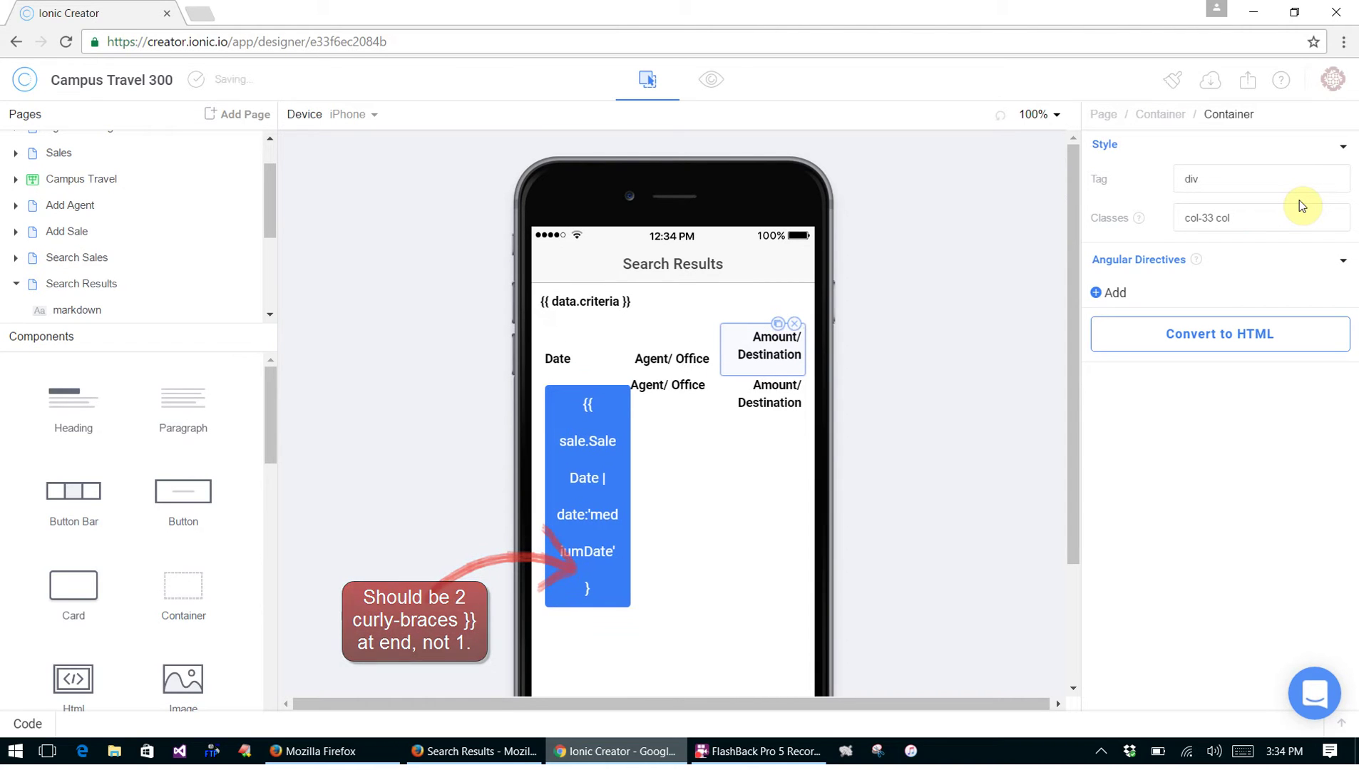
text(om)
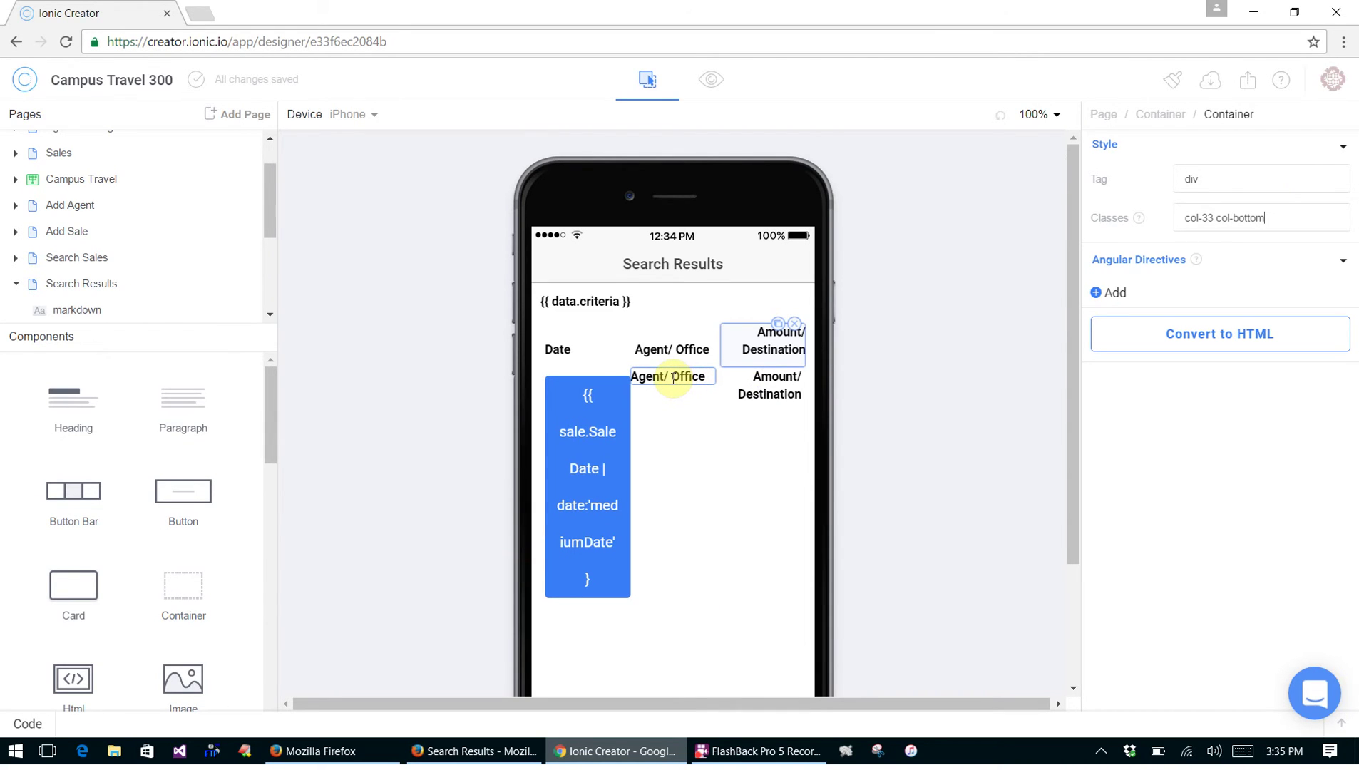
Replace the Agent/ Office paragraph in the second row with an Html component
click(673, 378)
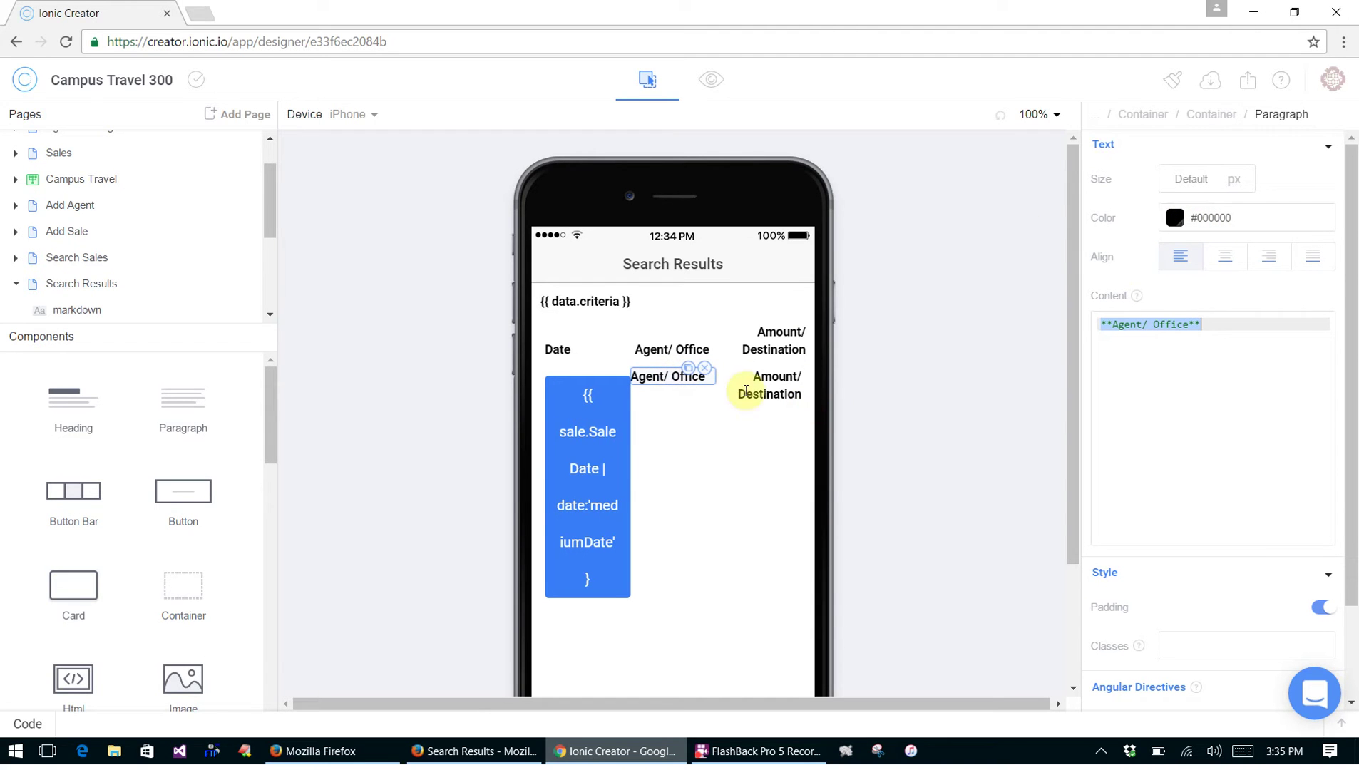
click(705, 370)
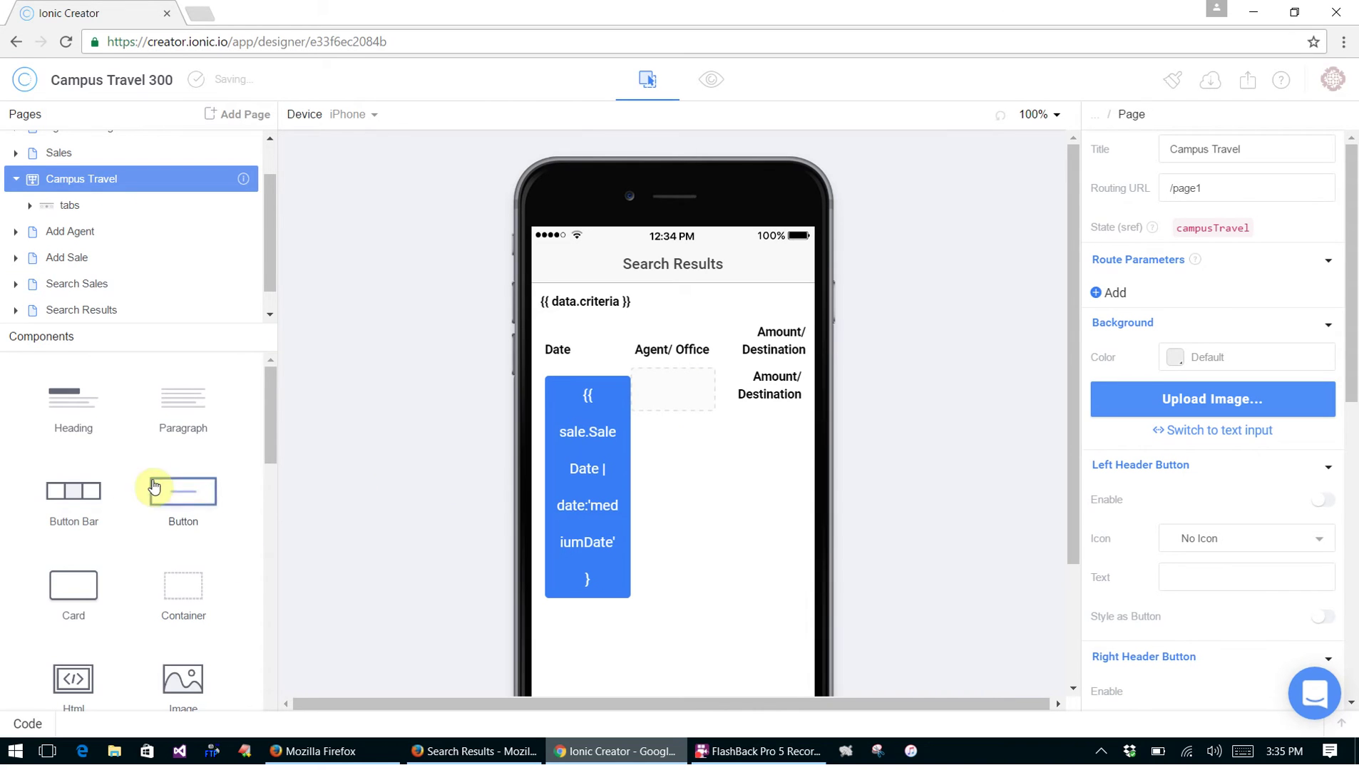
drag(71, 677, 681, 399)
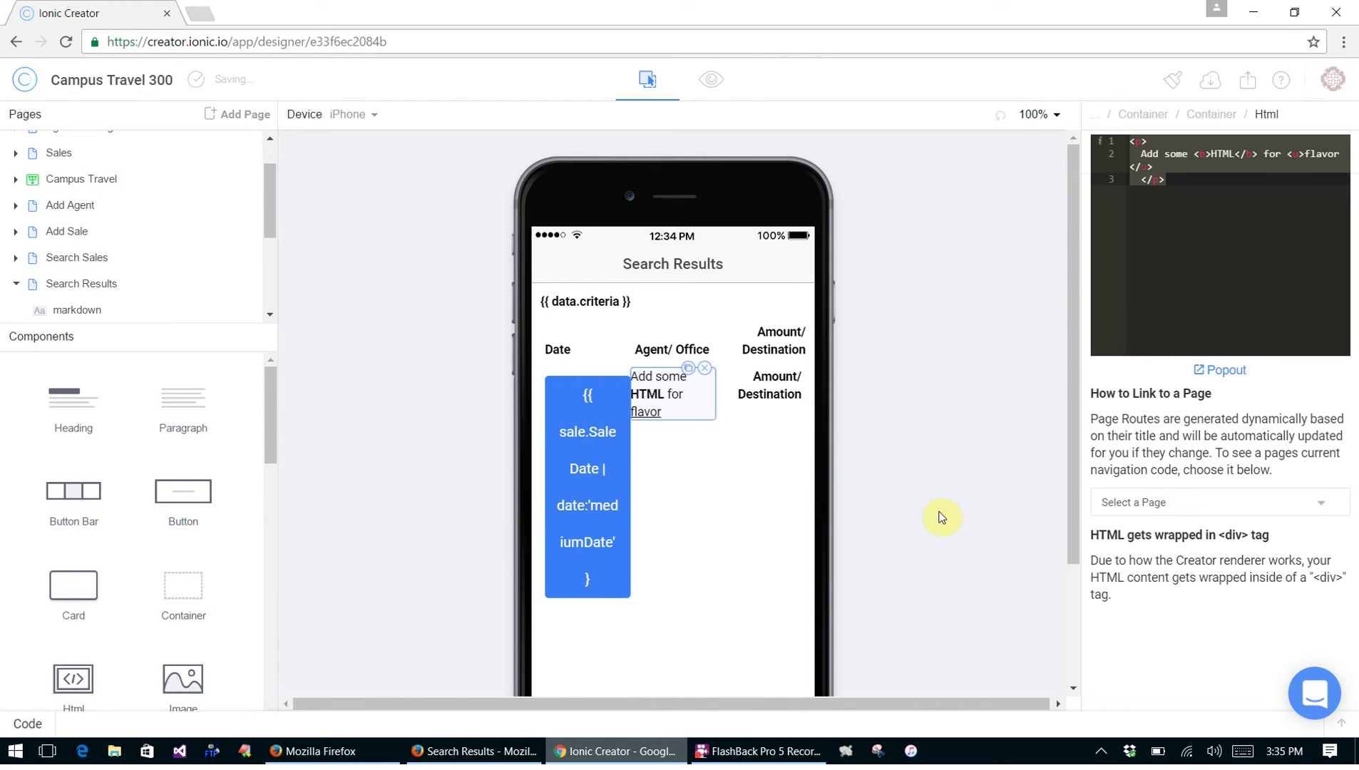
Replace the new Html component's code with the {{ sale.AgentName }} and {{ sale.OfficeLocation }} snippet copied from step 14 of the Firefox instructions
click(457, 750)
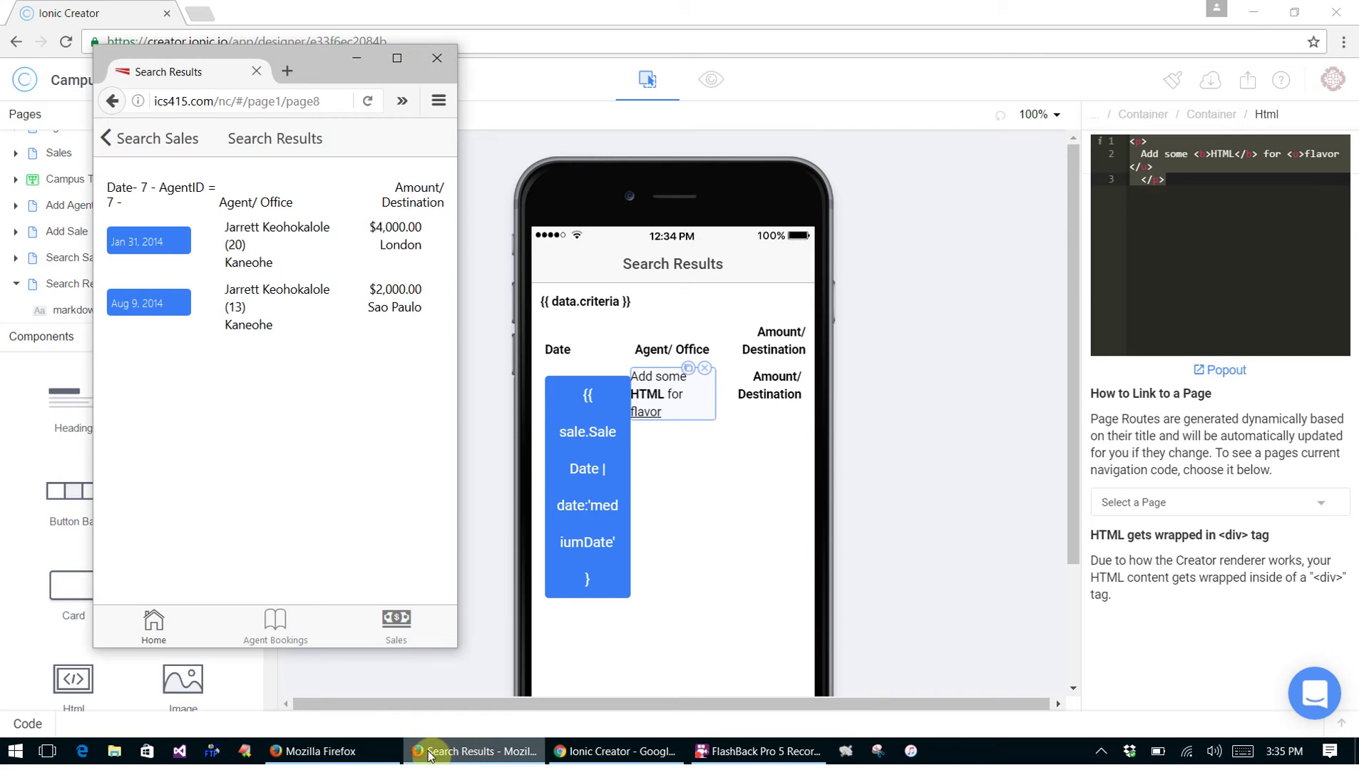
click(369, 756)
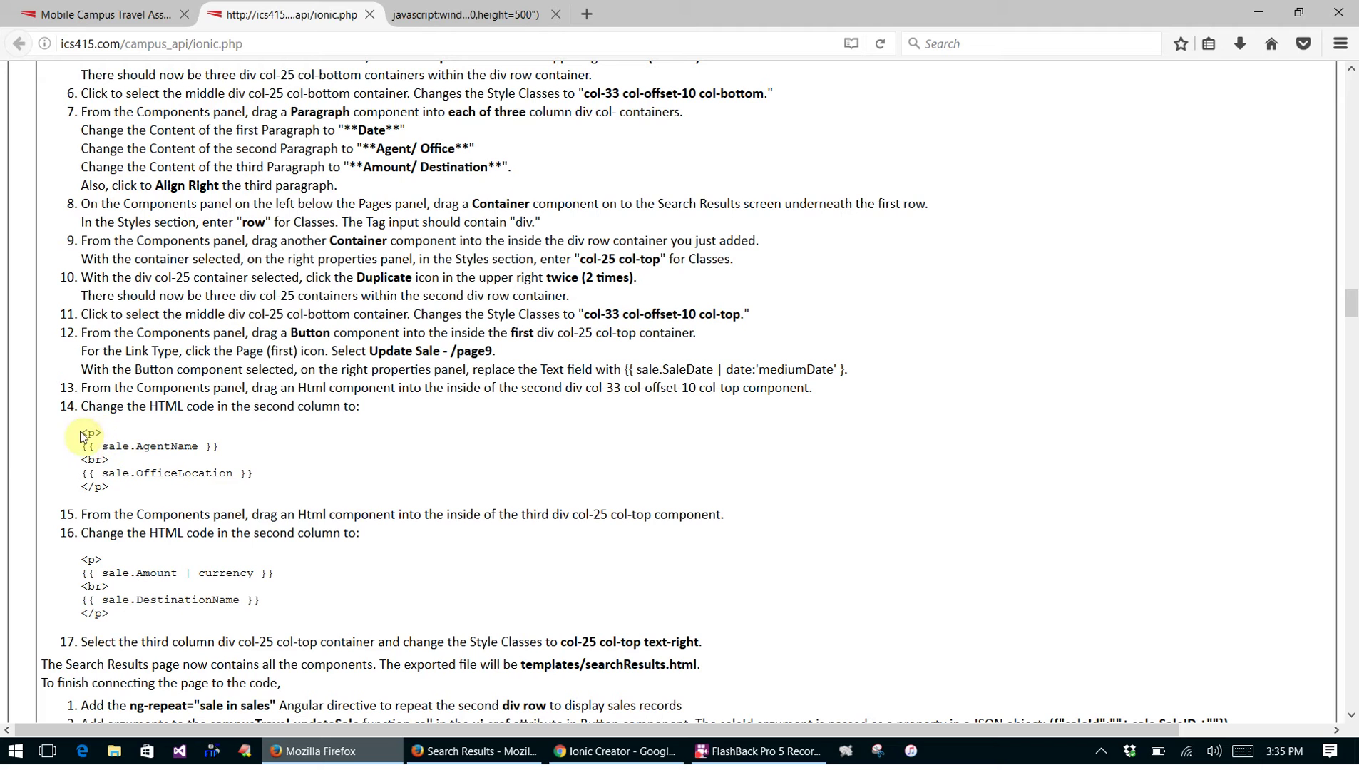
drag(82, 432, 129, 495)
key(ctrl+c)
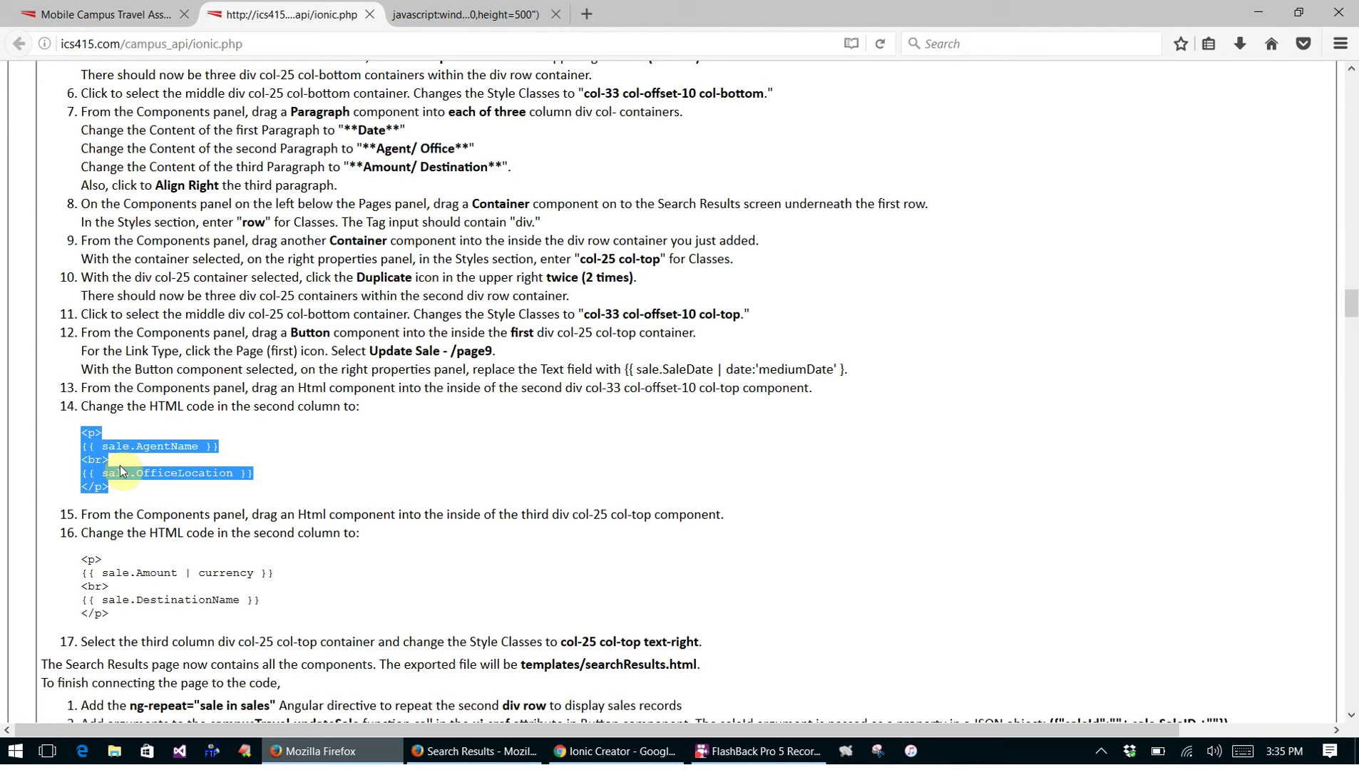
key(alt+Tab)
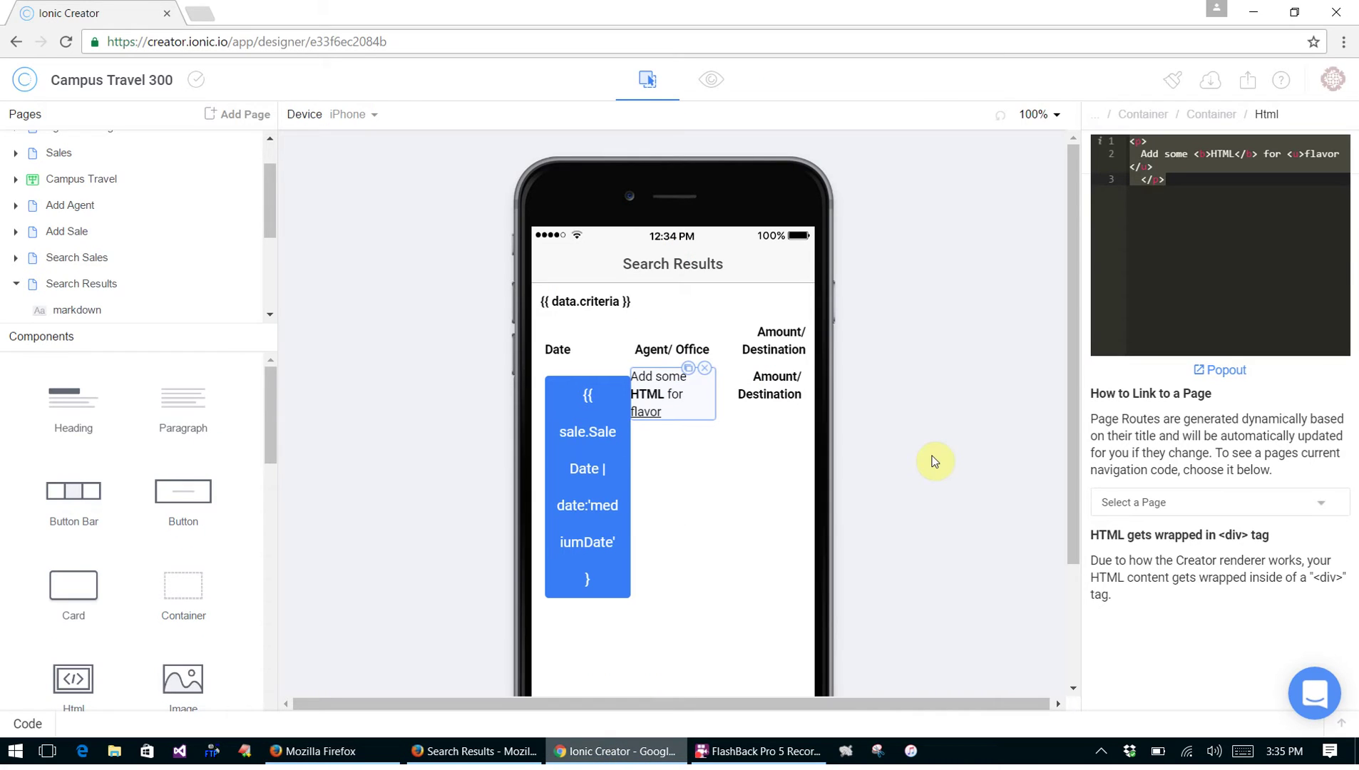
click(1141, 187)
key(ctrl+a)
key(ctrl+v)
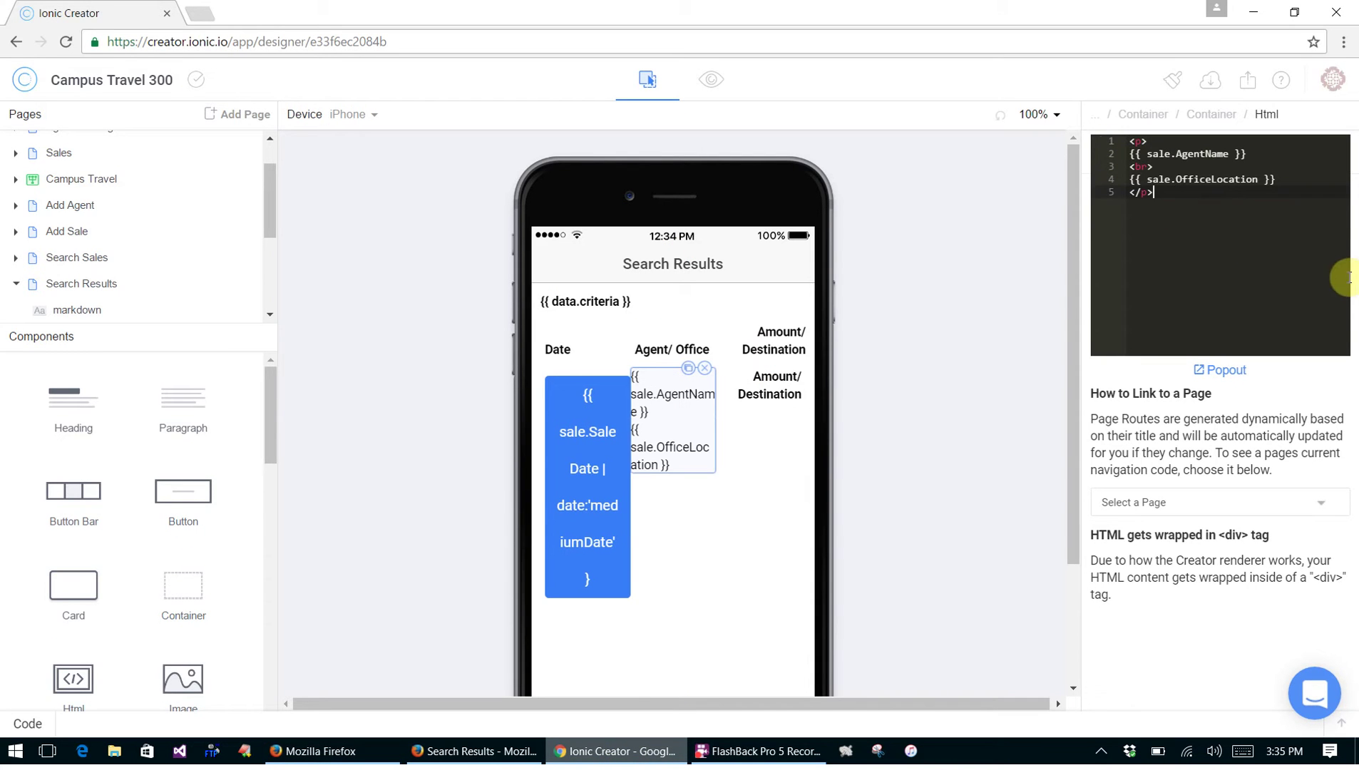
Change the classes of the second row's middle column container to "col-33 col-offset-10"
click(1222, 121)
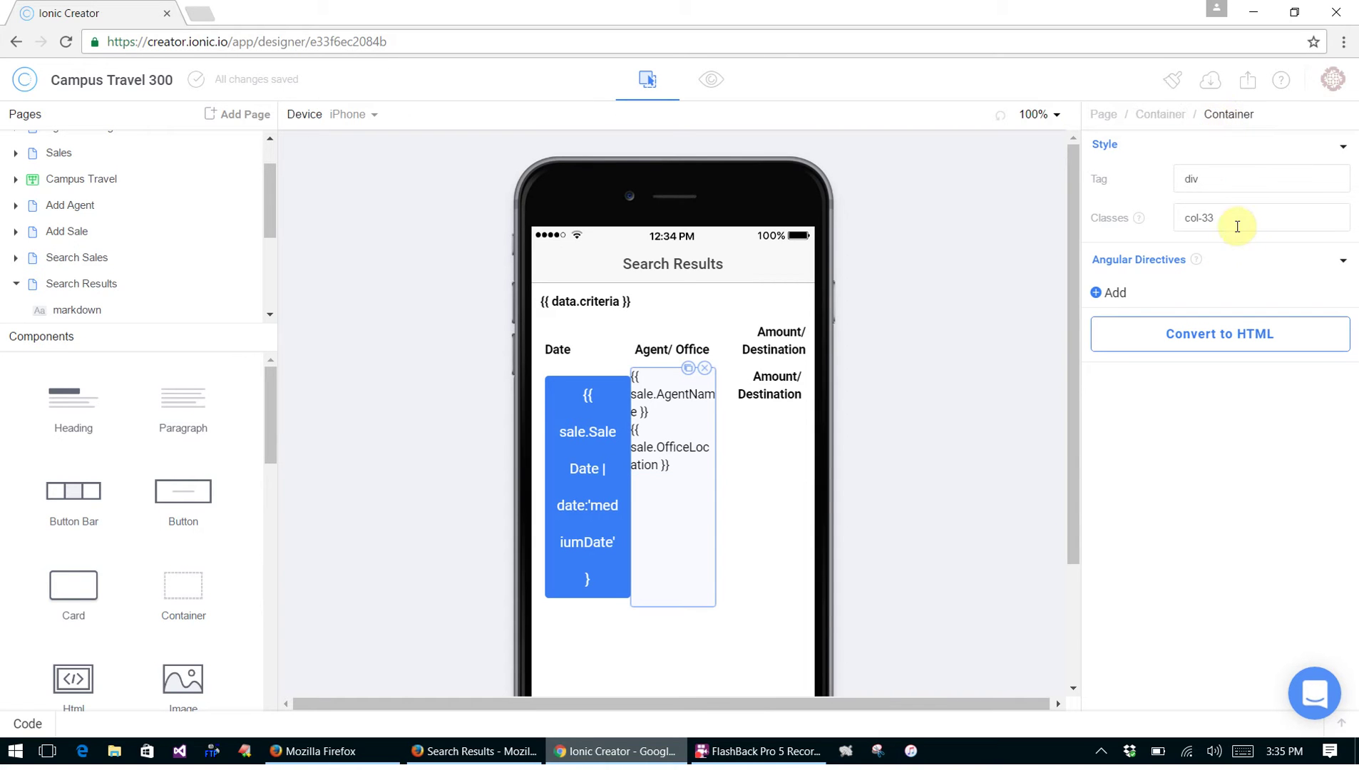
text(c)
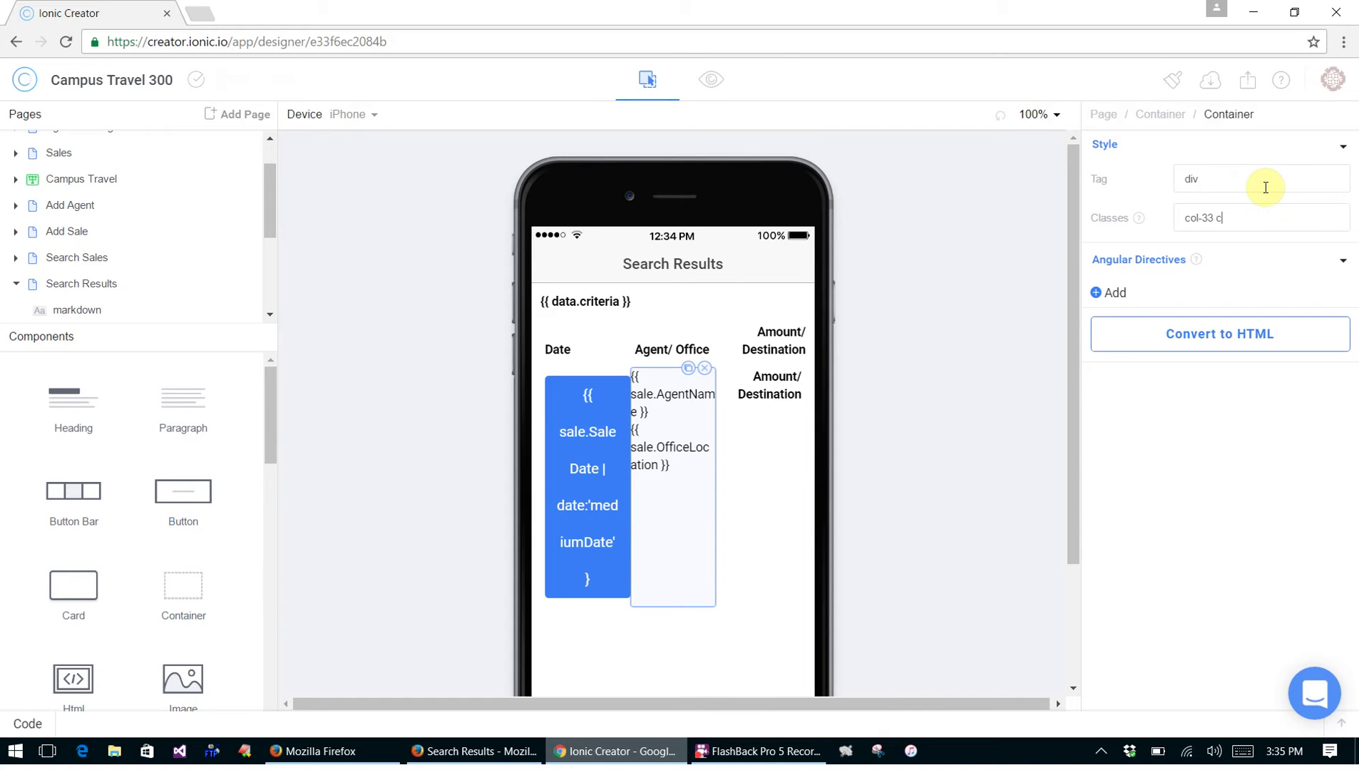
text(ol-offset-10)
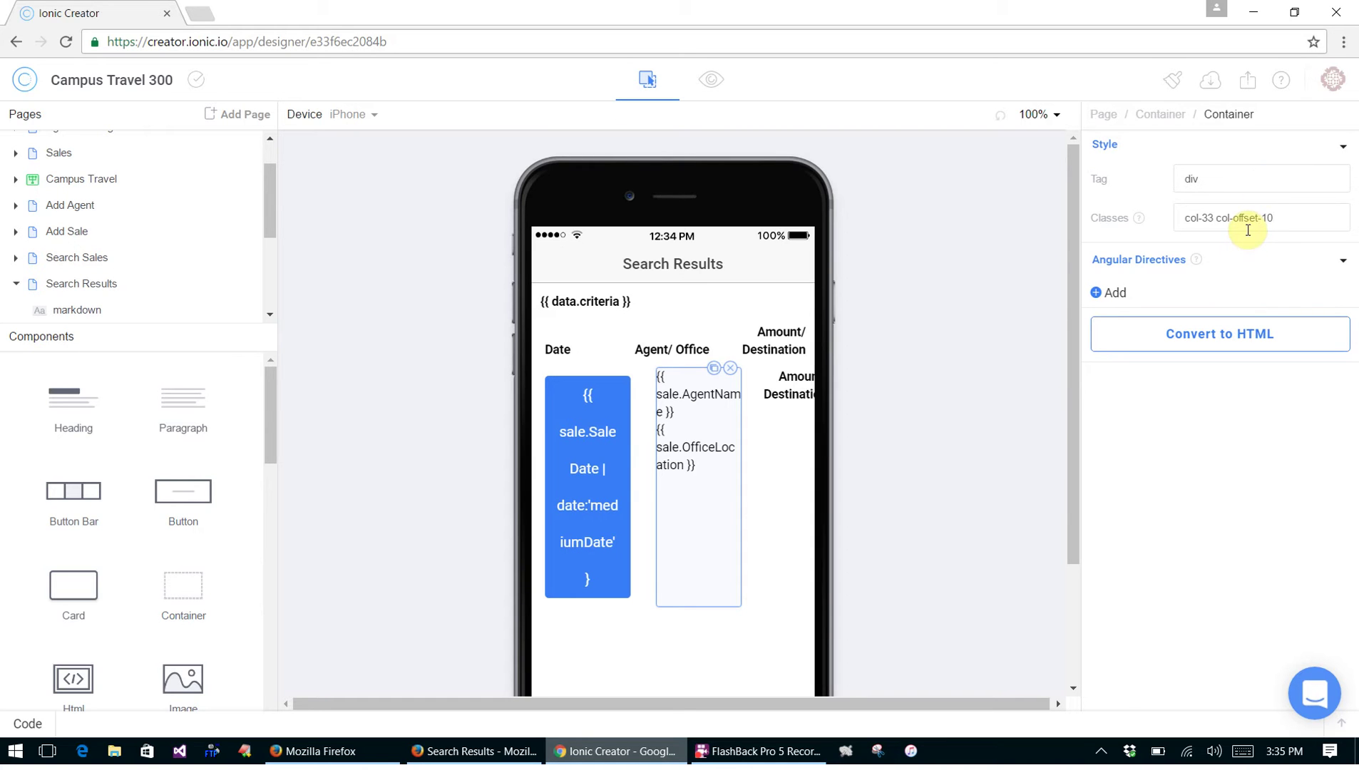
Change the classes of the container around the sale date button to "col-25"
click(610, 426)
click(1226, 116)
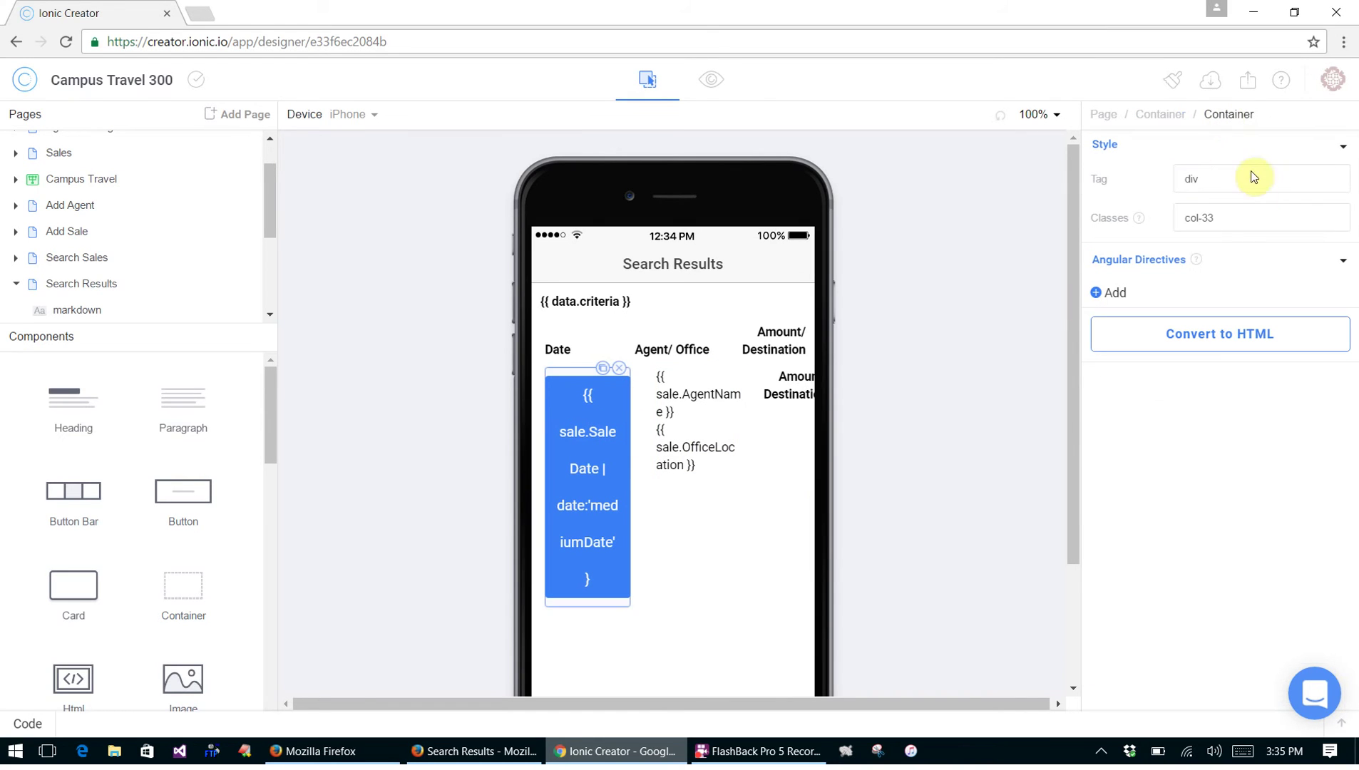
click(1251, 216)
key(BackSpace)
text(2)
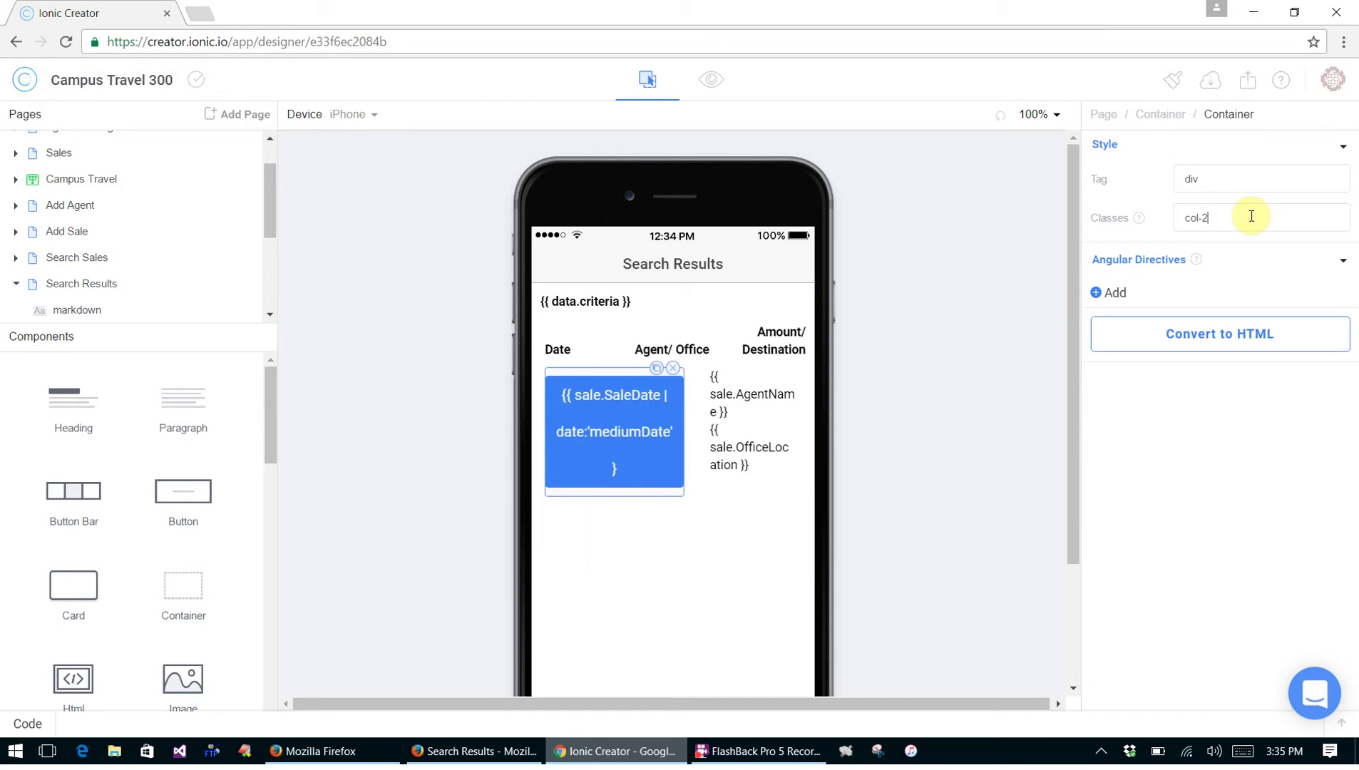
text(5)
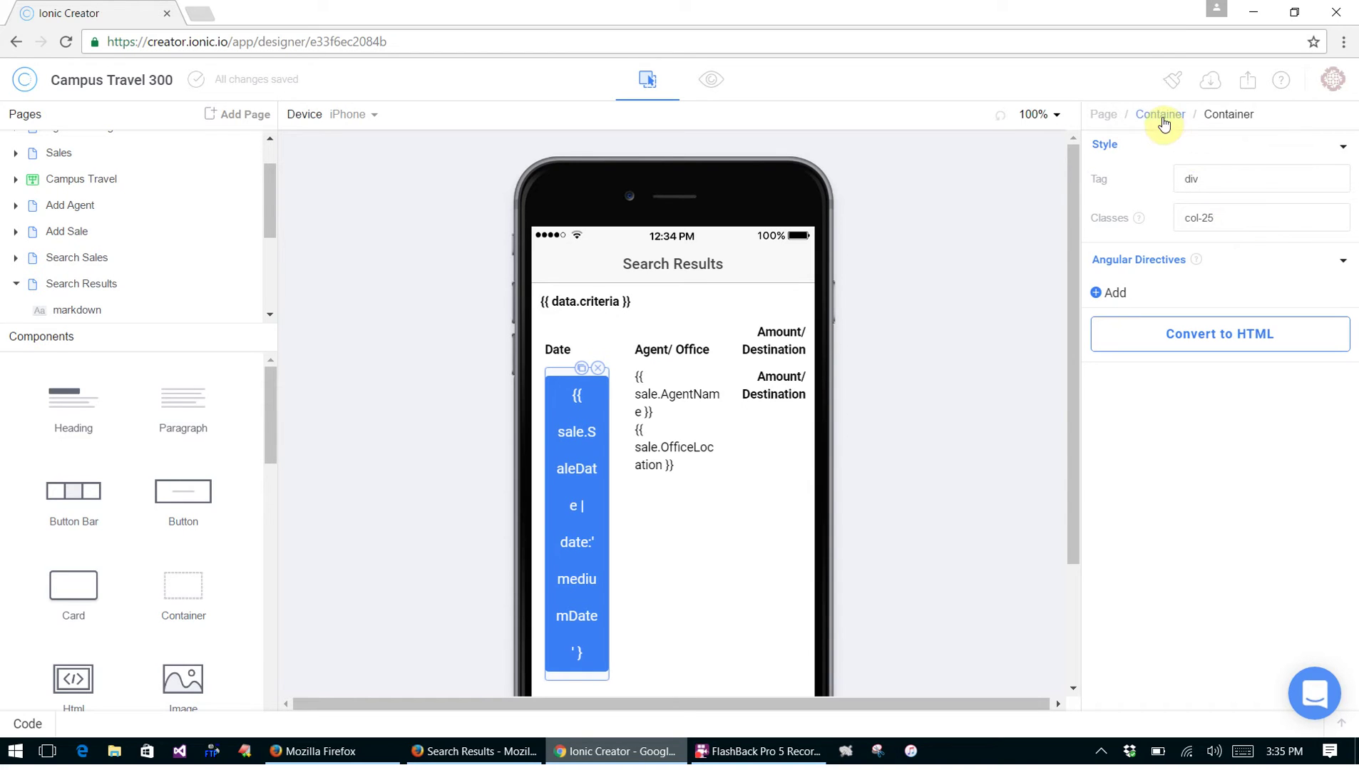
Set the sale date button's text weight to 200 and its size to Small
click(587, 420)
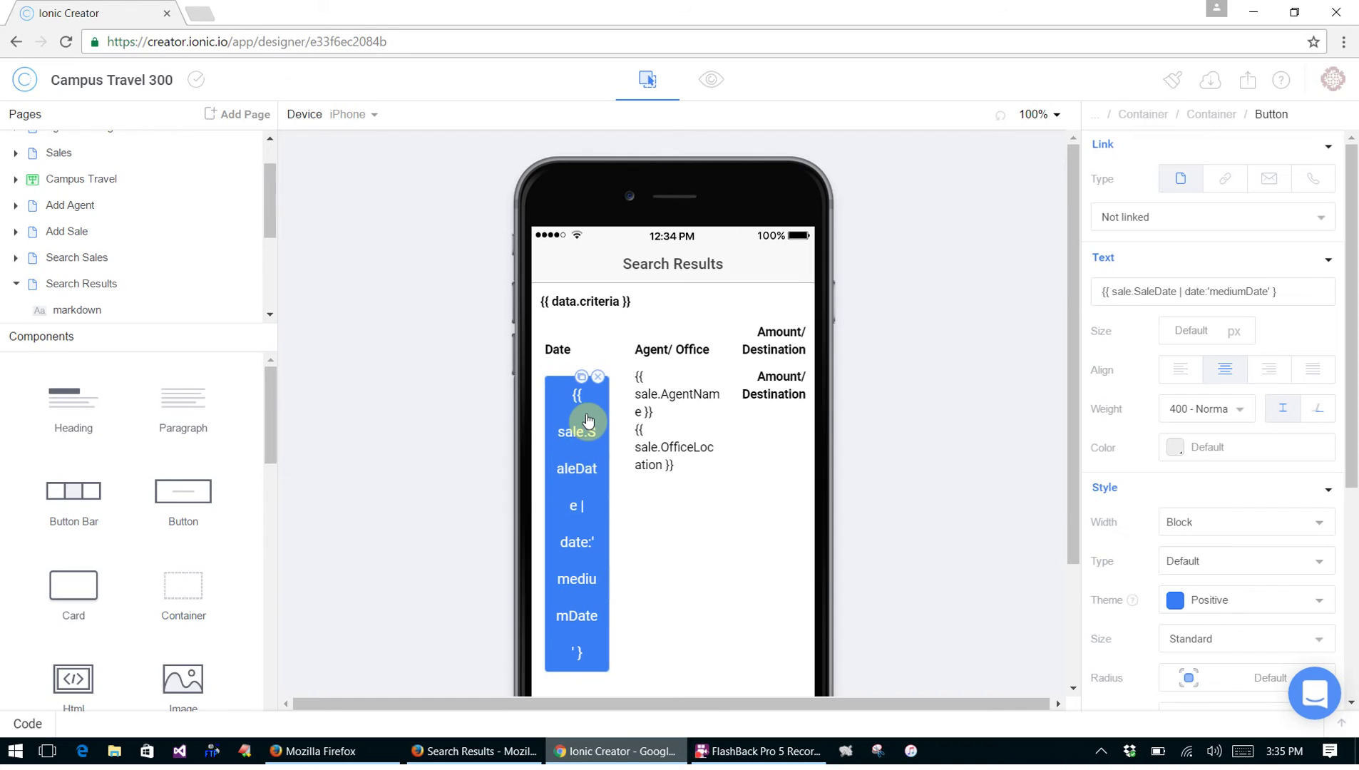
click(1242, 417)
click(1237, 436)
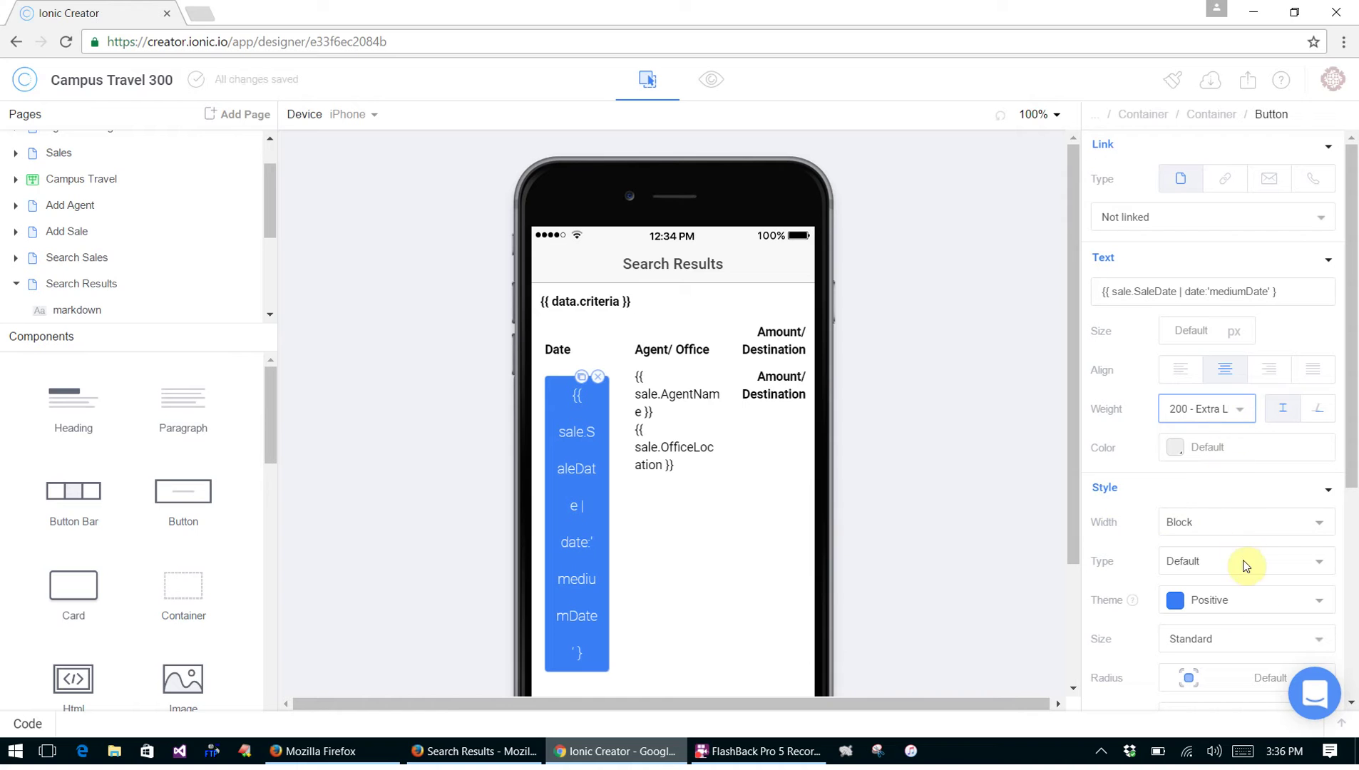
click(1246, 639)
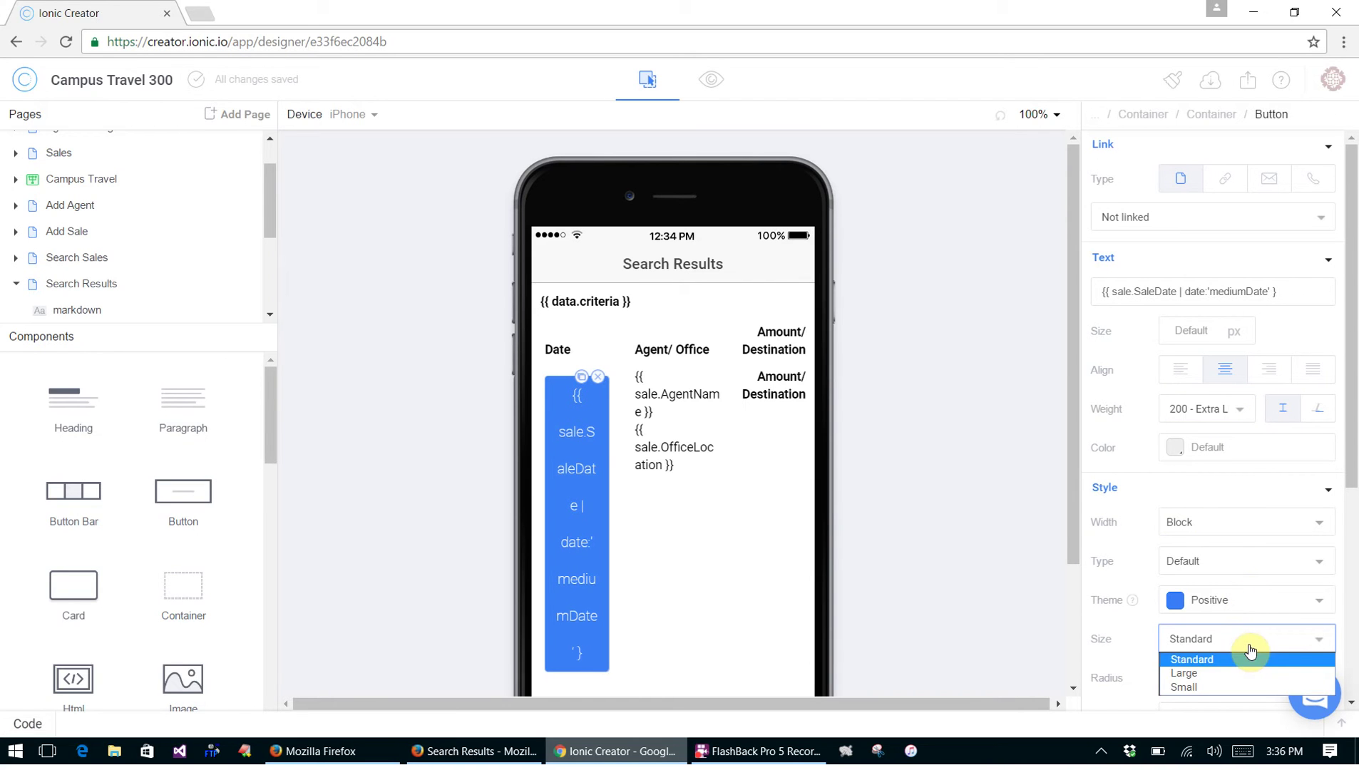
click(1248, 686)
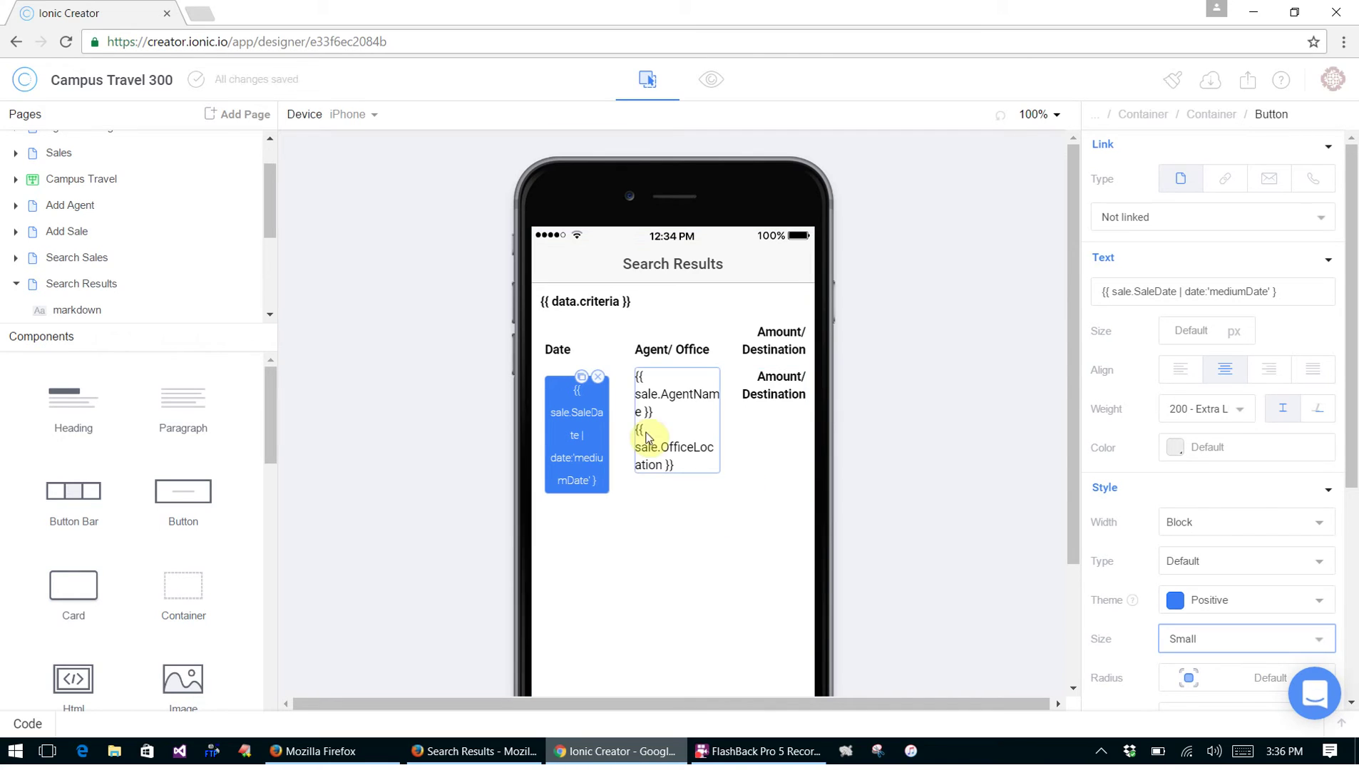
Replace the Amount/ Destination paragraph in the second row with an Html component
click(790, 387)
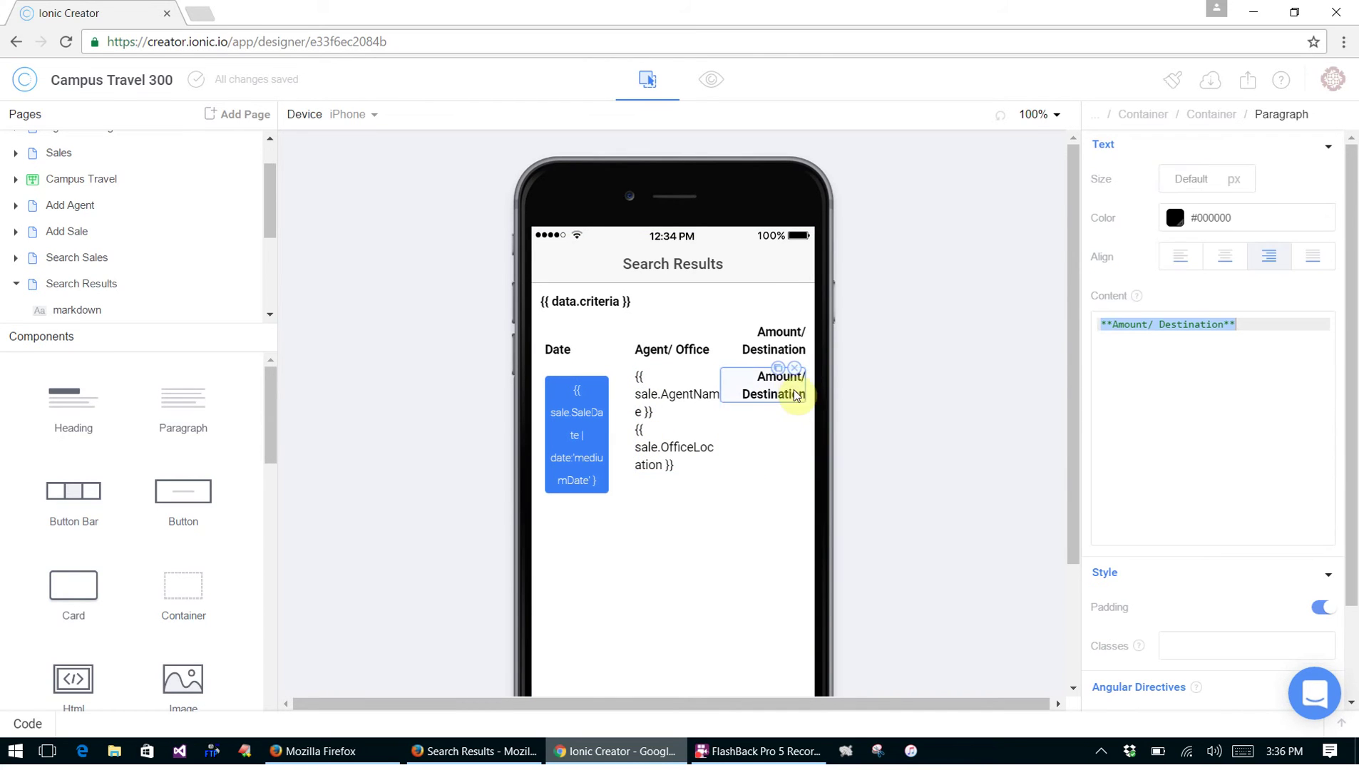
key(Delete)
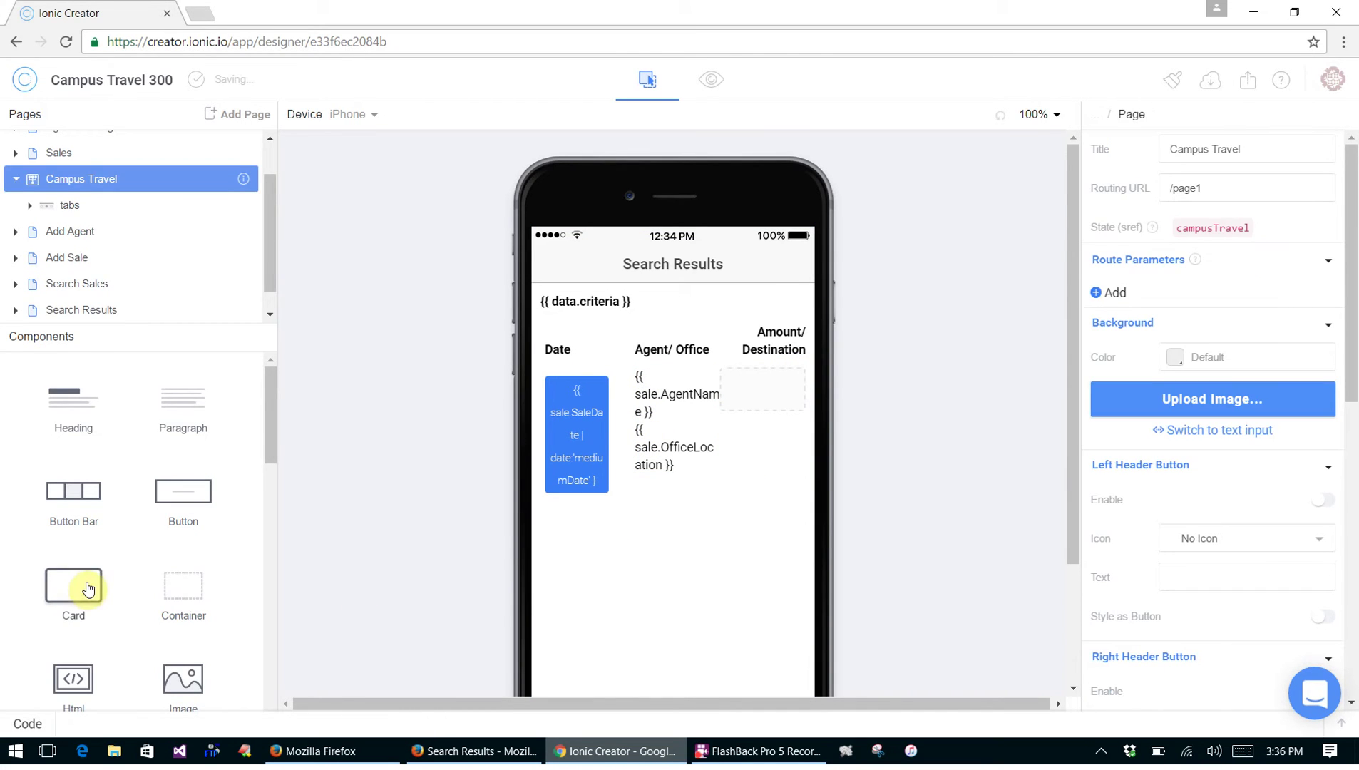
drag(79, 683, 763, 388)
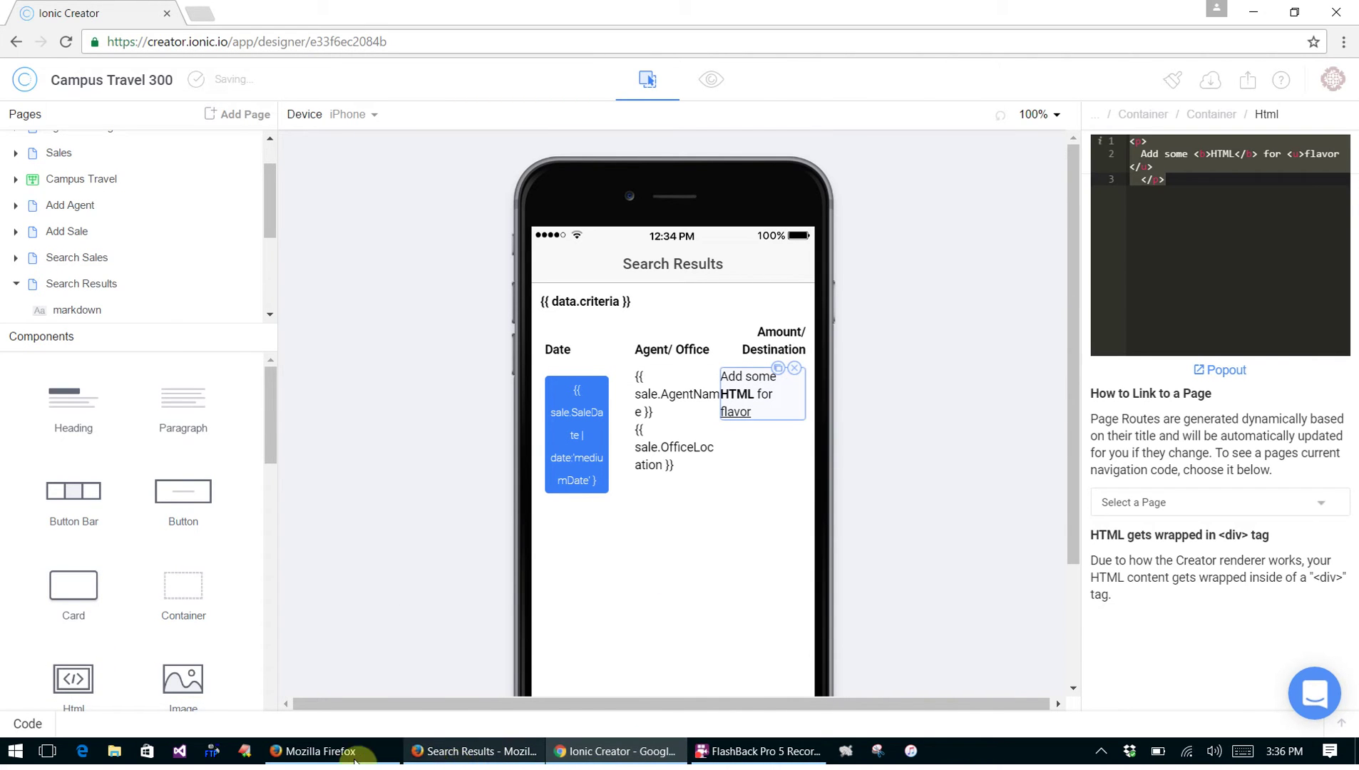
Replace the third column's Html code with the {{ sale.Amount | currency }} and {{ sale.DestinationName }} snippet copied from step 16 of the Firefox instructions
click(321, 751)
scroll(622, 599, down, 4)
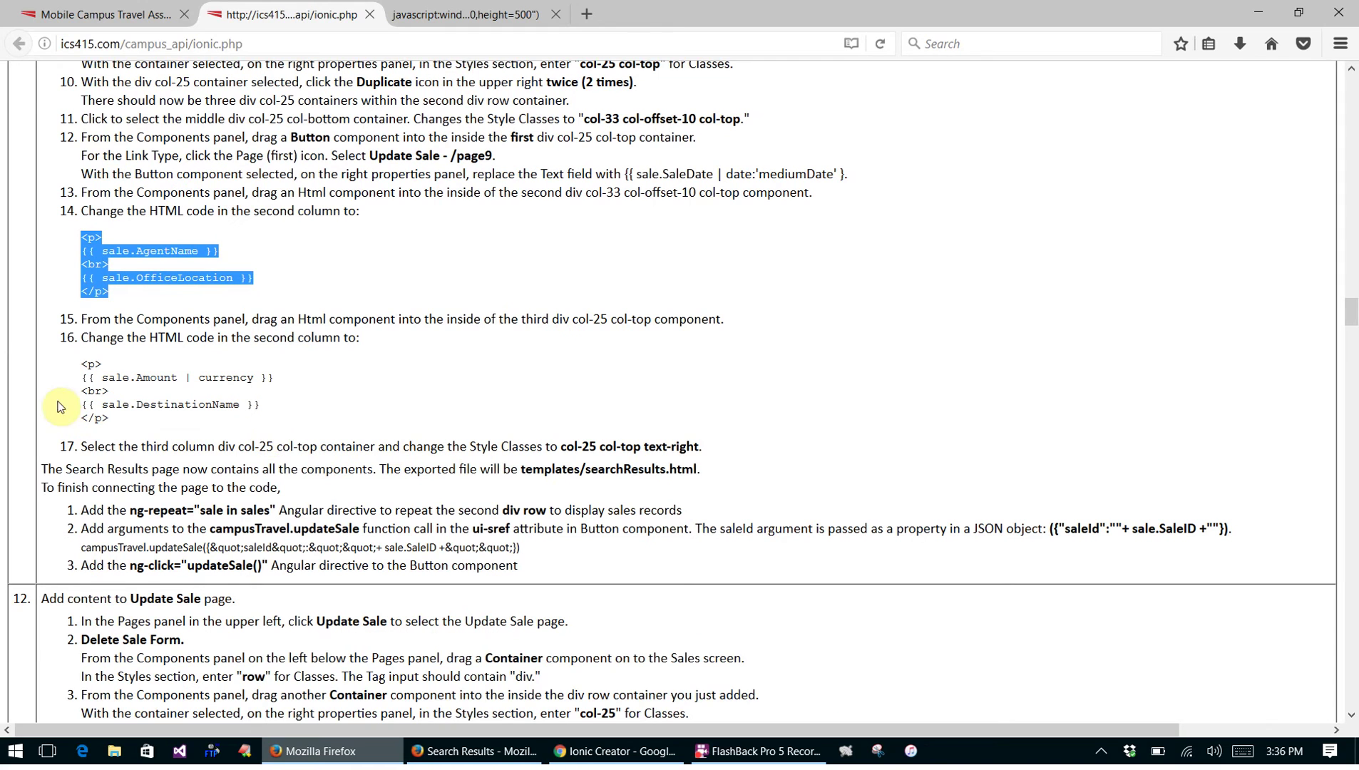
drag(83, 367, 137, 426)
key(ctrl+c)
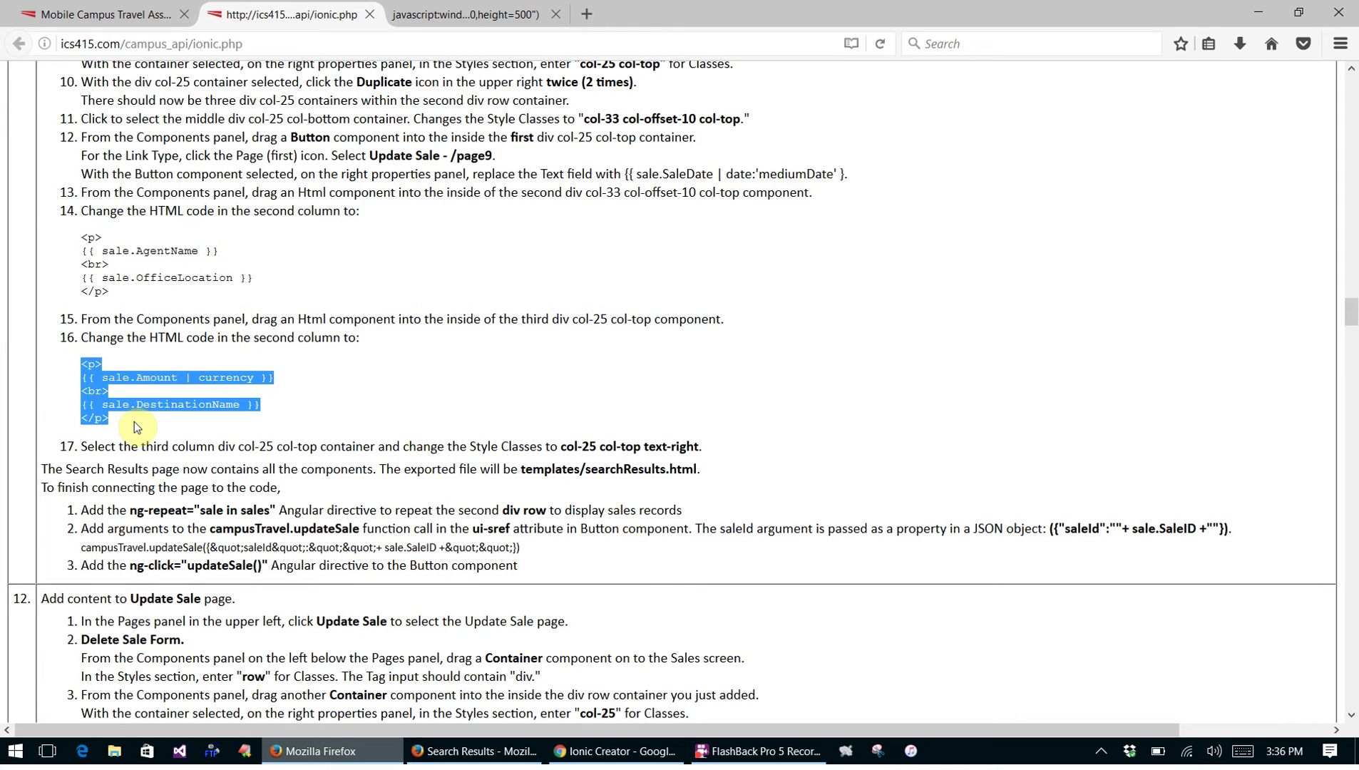
click(622, 758)
click(1119, 148)
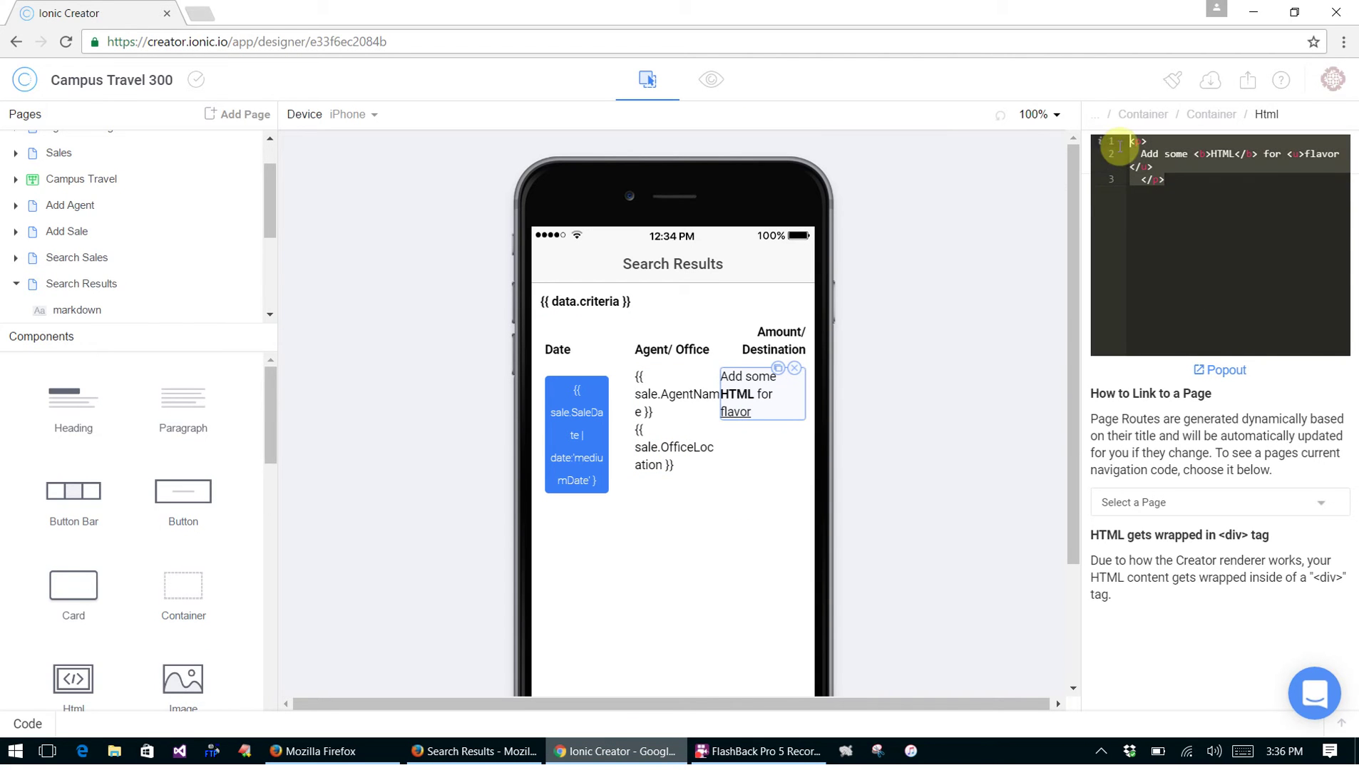
key(ctrl+v)
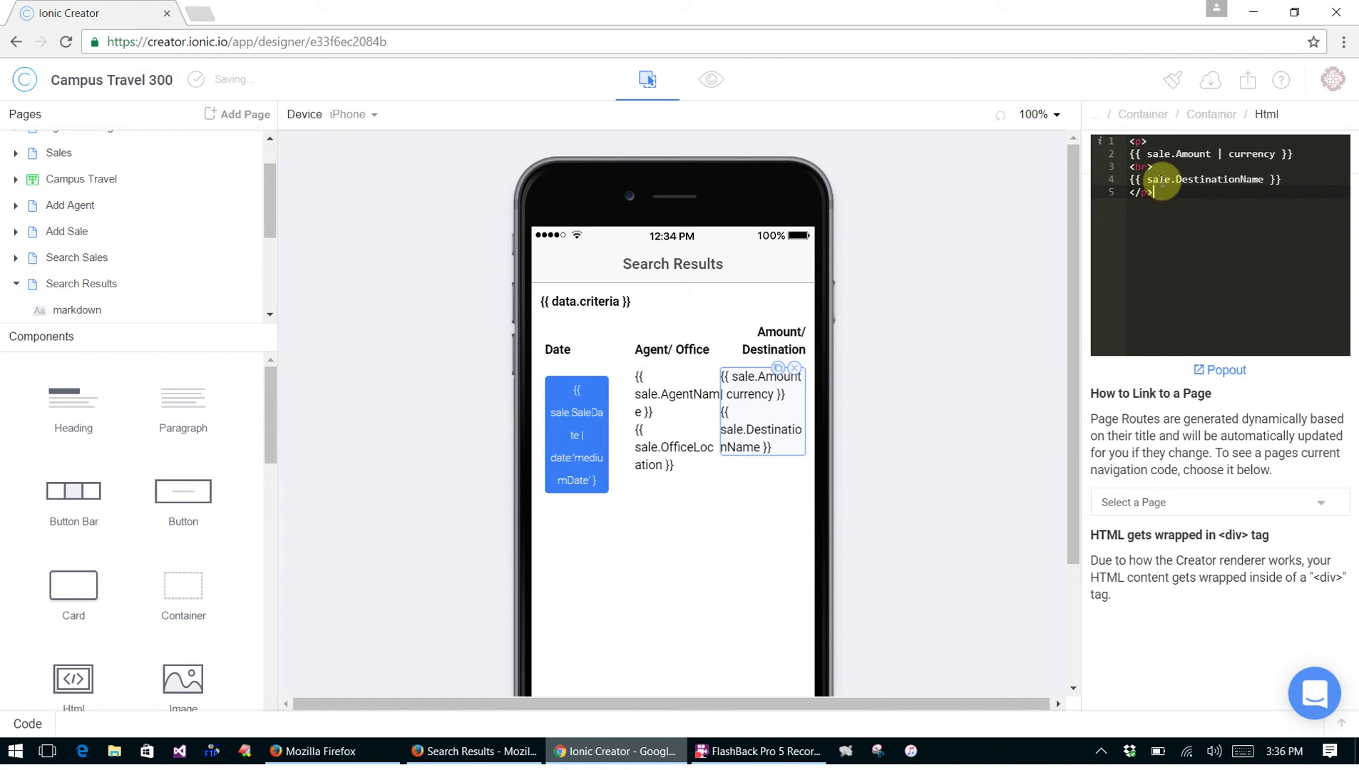
Change the classes of the third-column container holding the sale amount and destination to "col-33 text-right"
click(1212, 117)
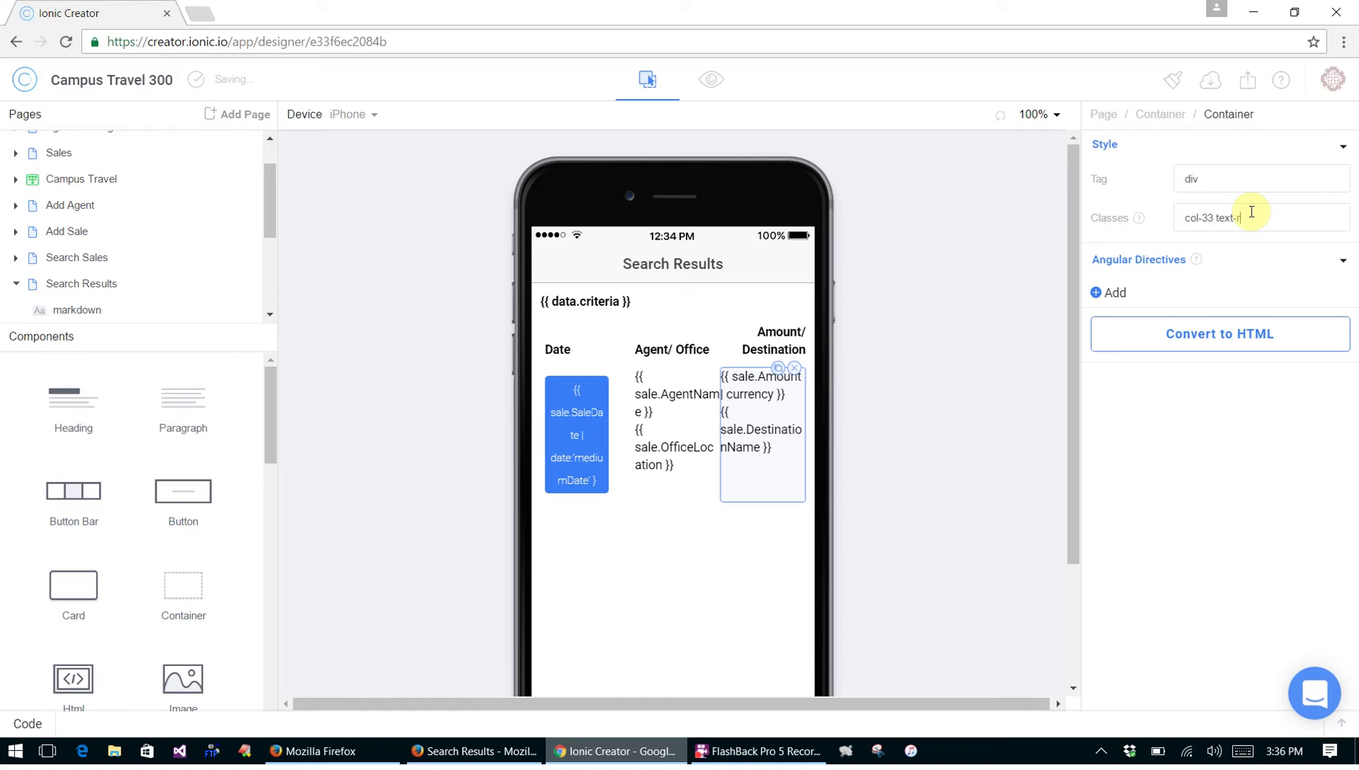
text(ht)
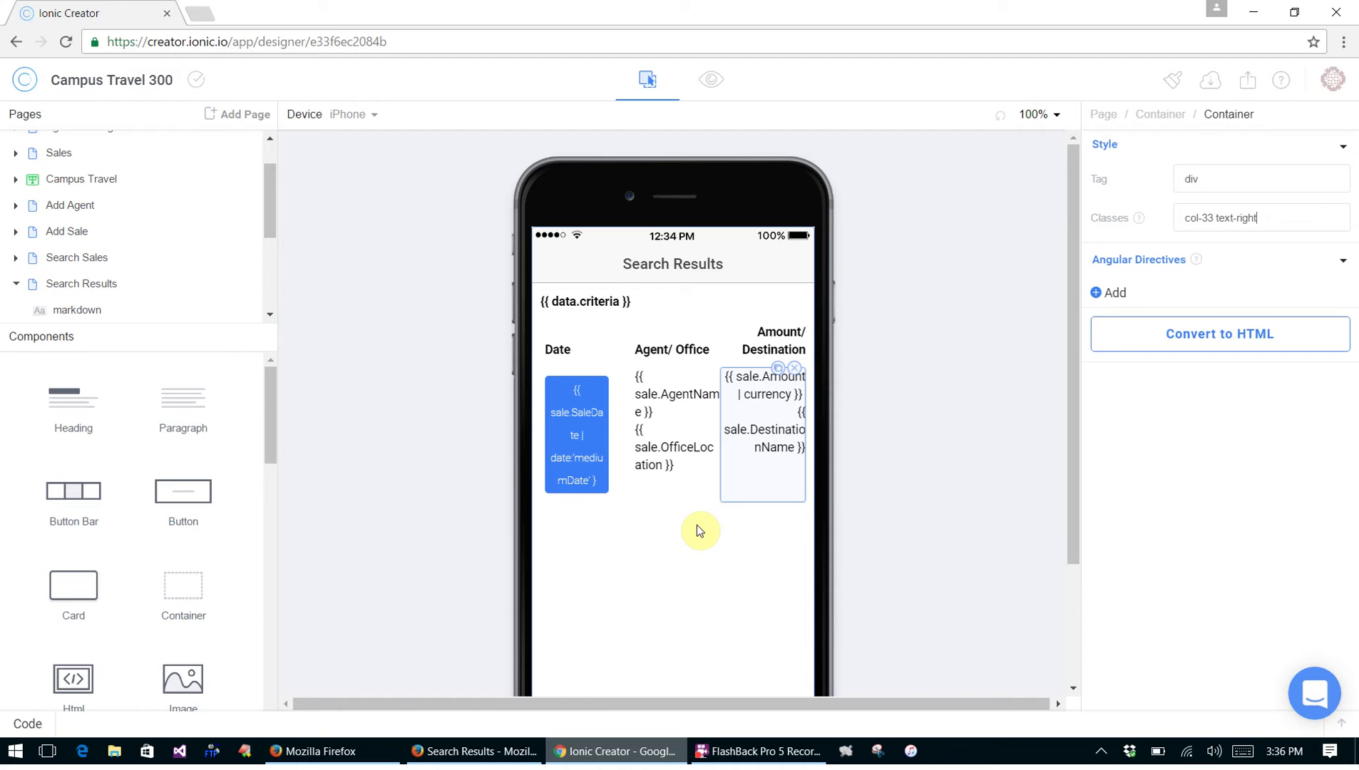
Link the sale date button to the Update Sale page (/page9)
click(574, 437)
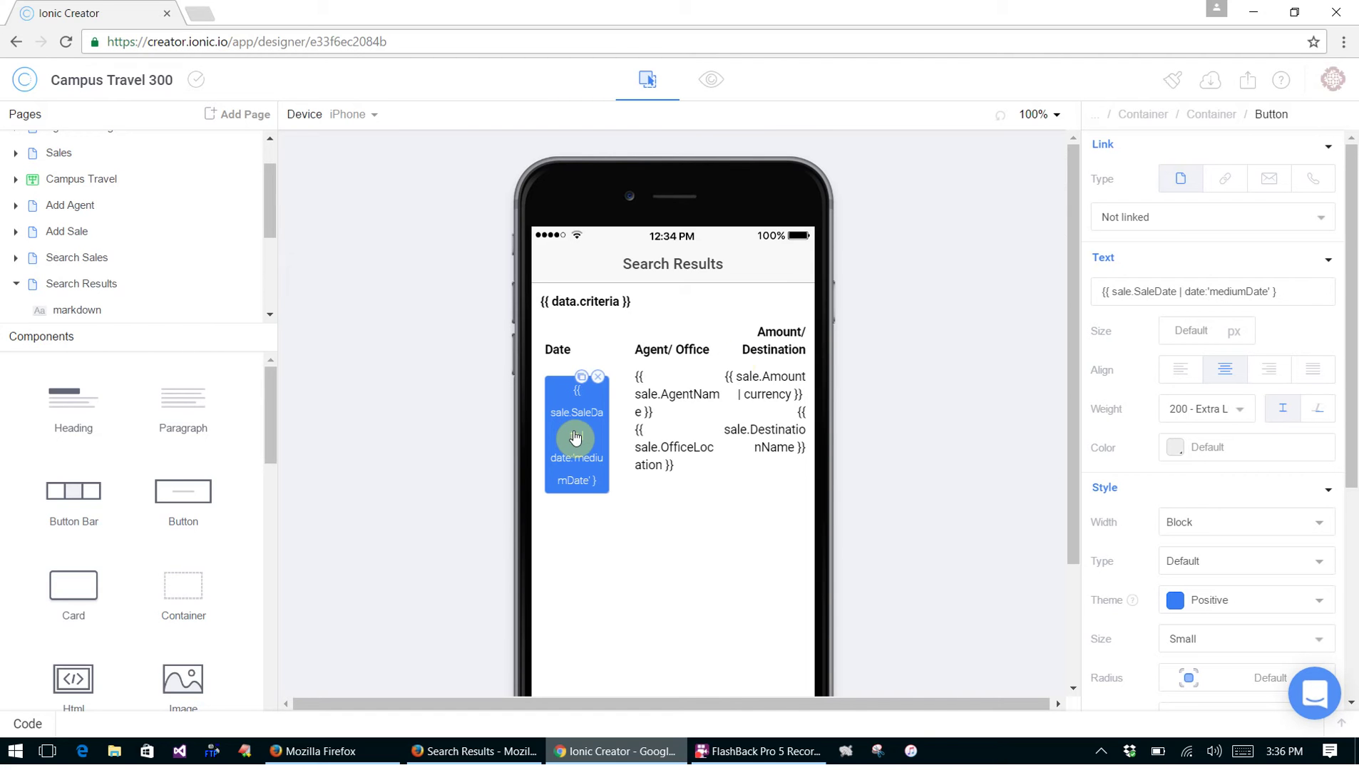
click(1324, 220)
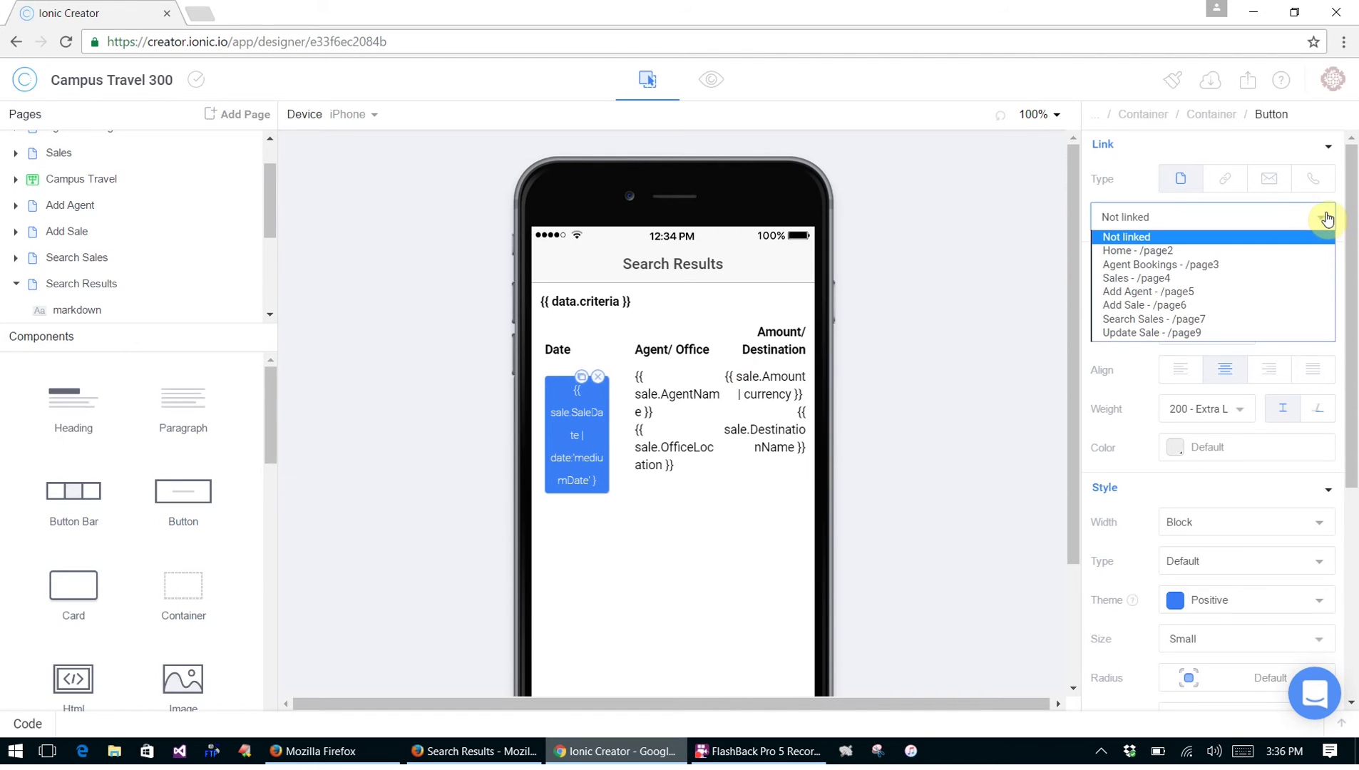
click(1182, 334)
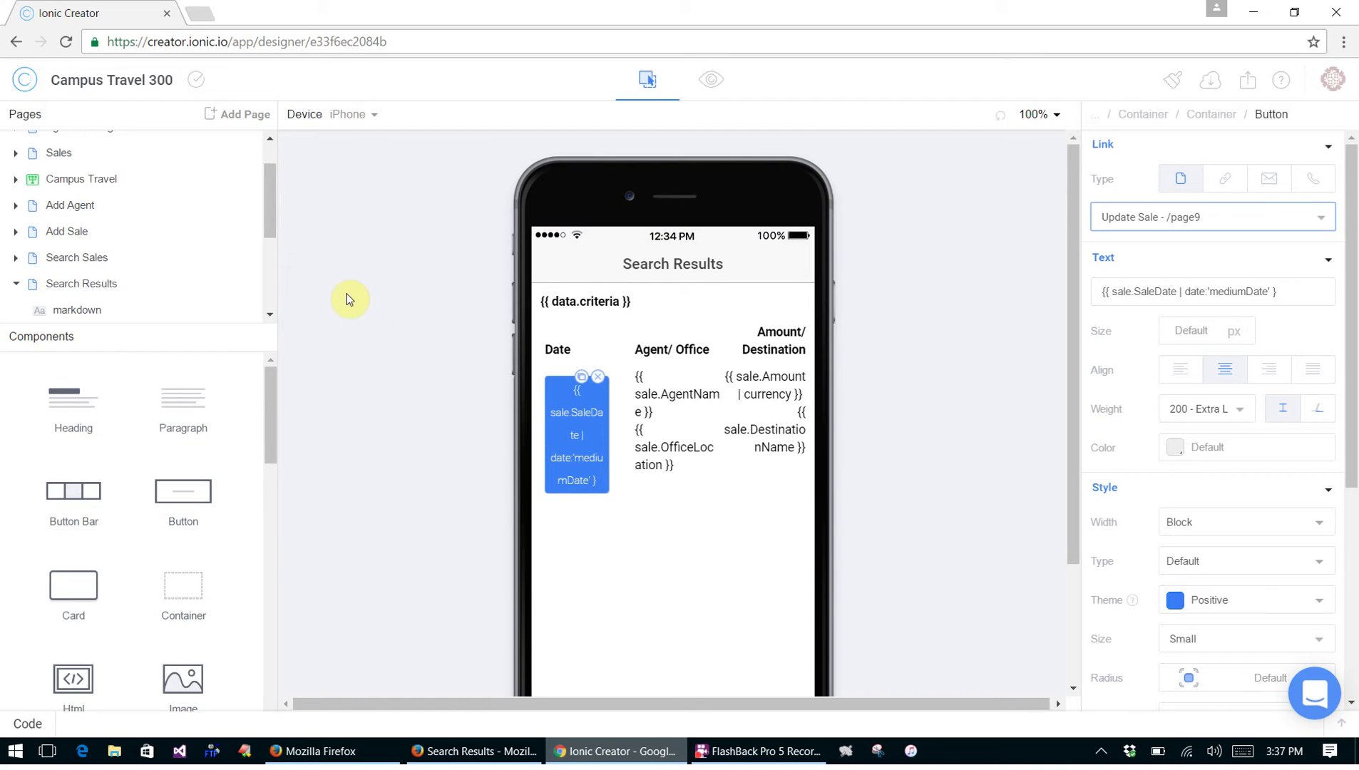
Open the Update Sale page in the designer and view the sample app's Update Sale page through its first search result
drag(275, 221, 264, 319)
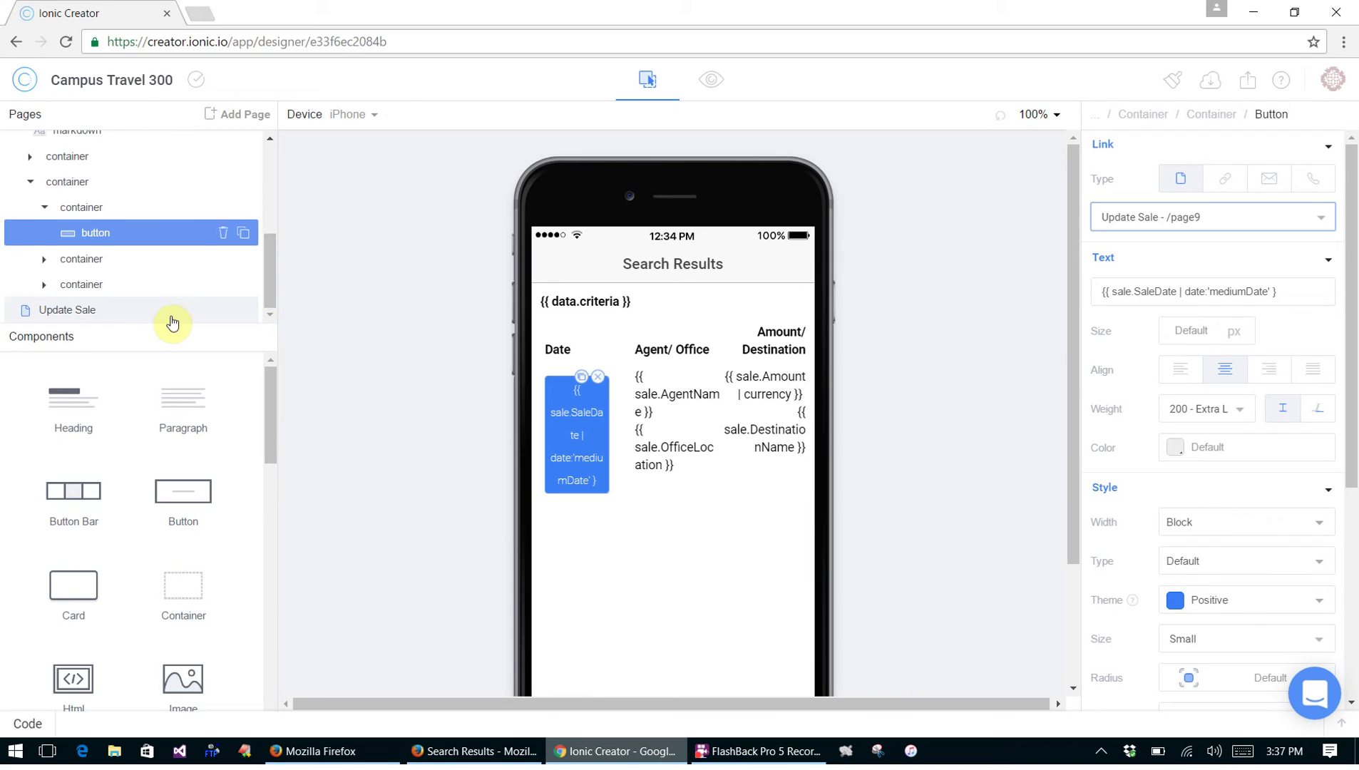
click(100, 313)
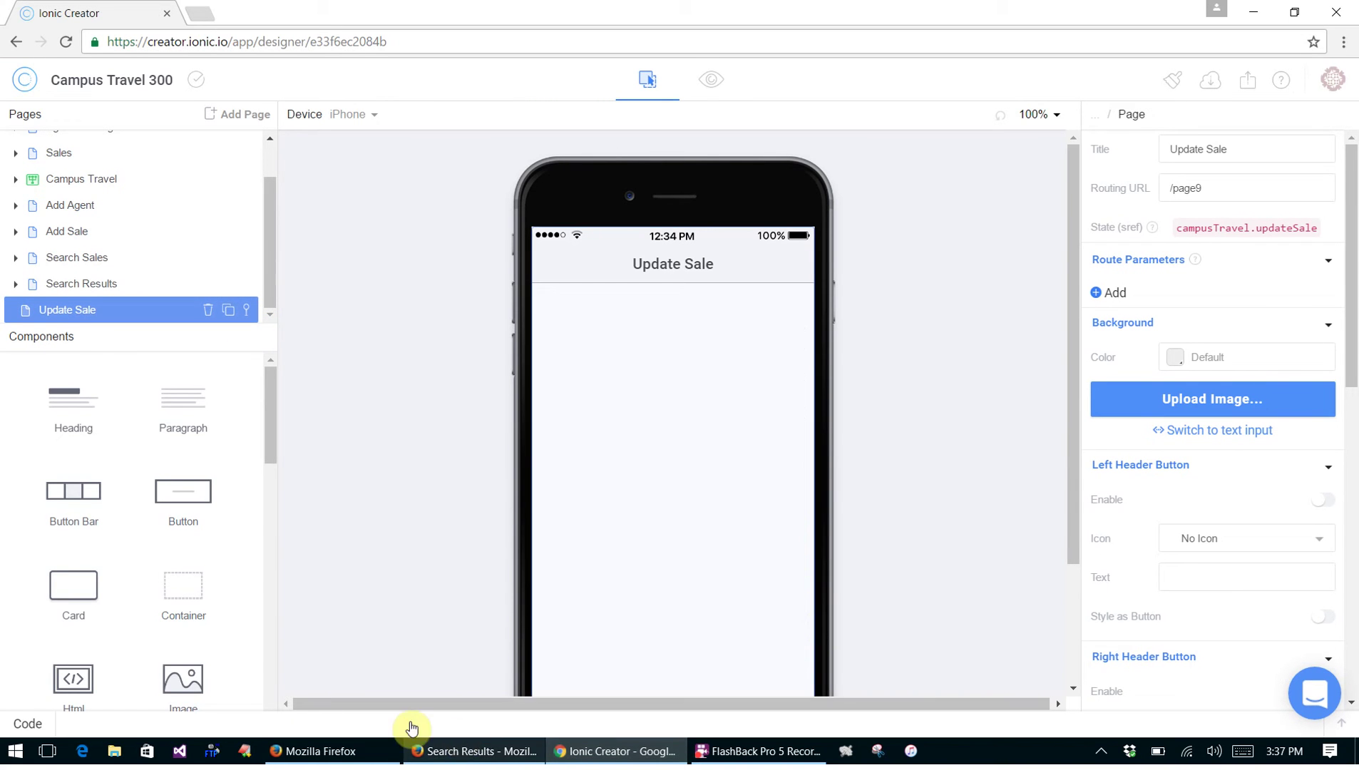
click(430, 755)
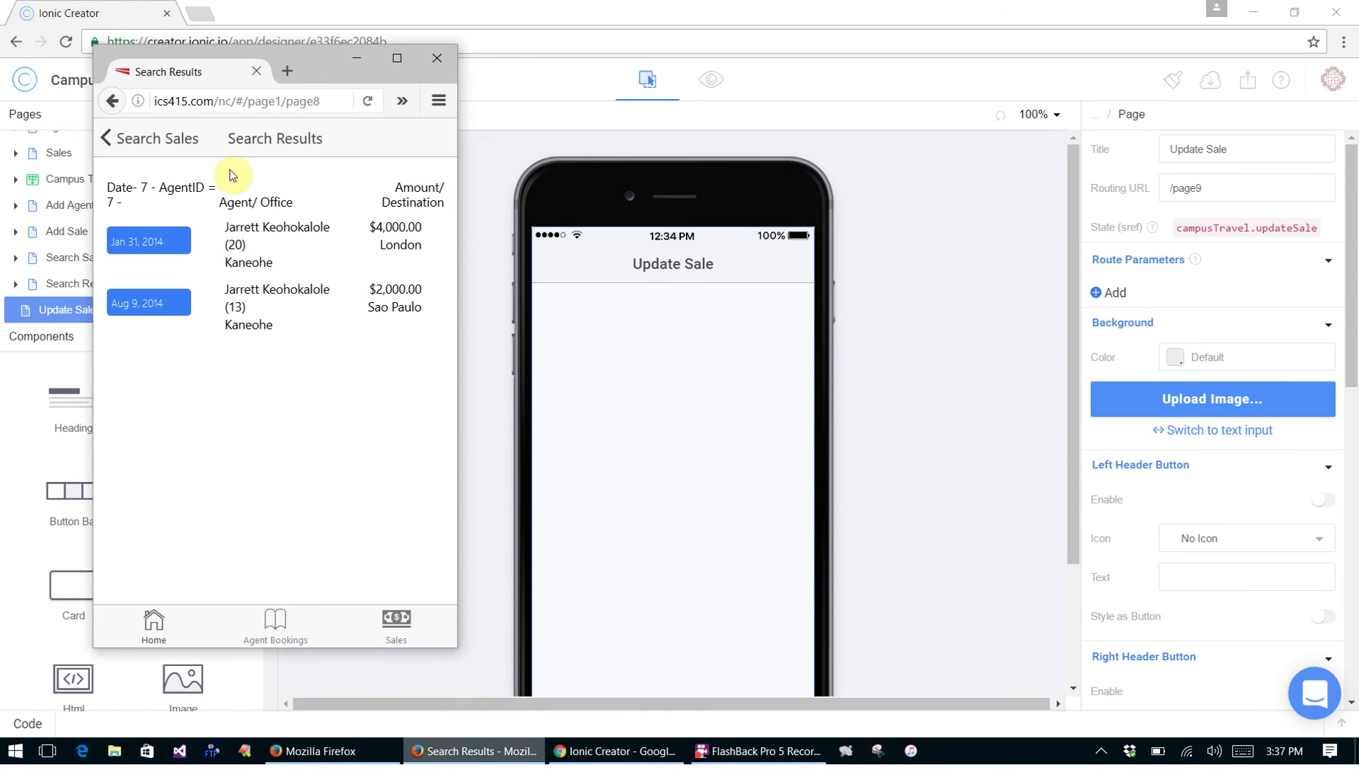
click(135, 140)
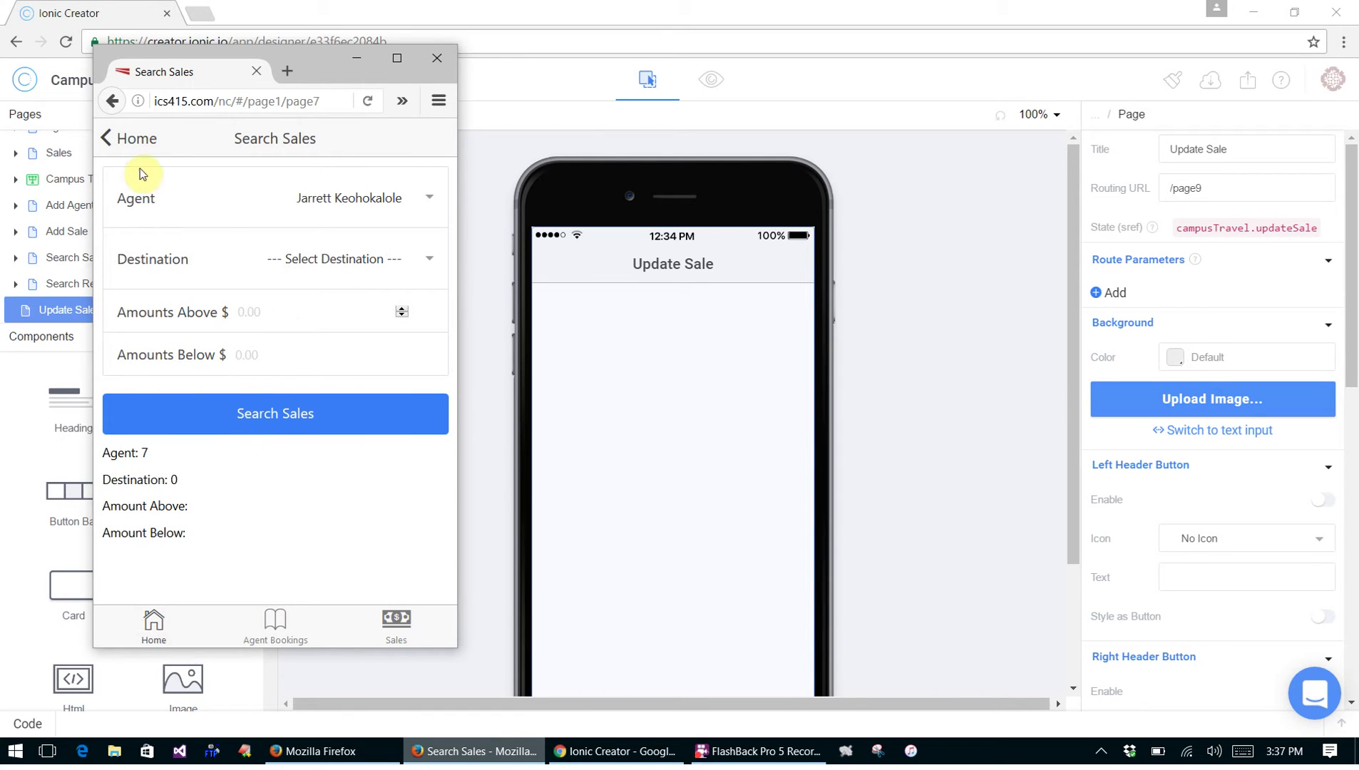
click(290, 415)
click(153, 241)
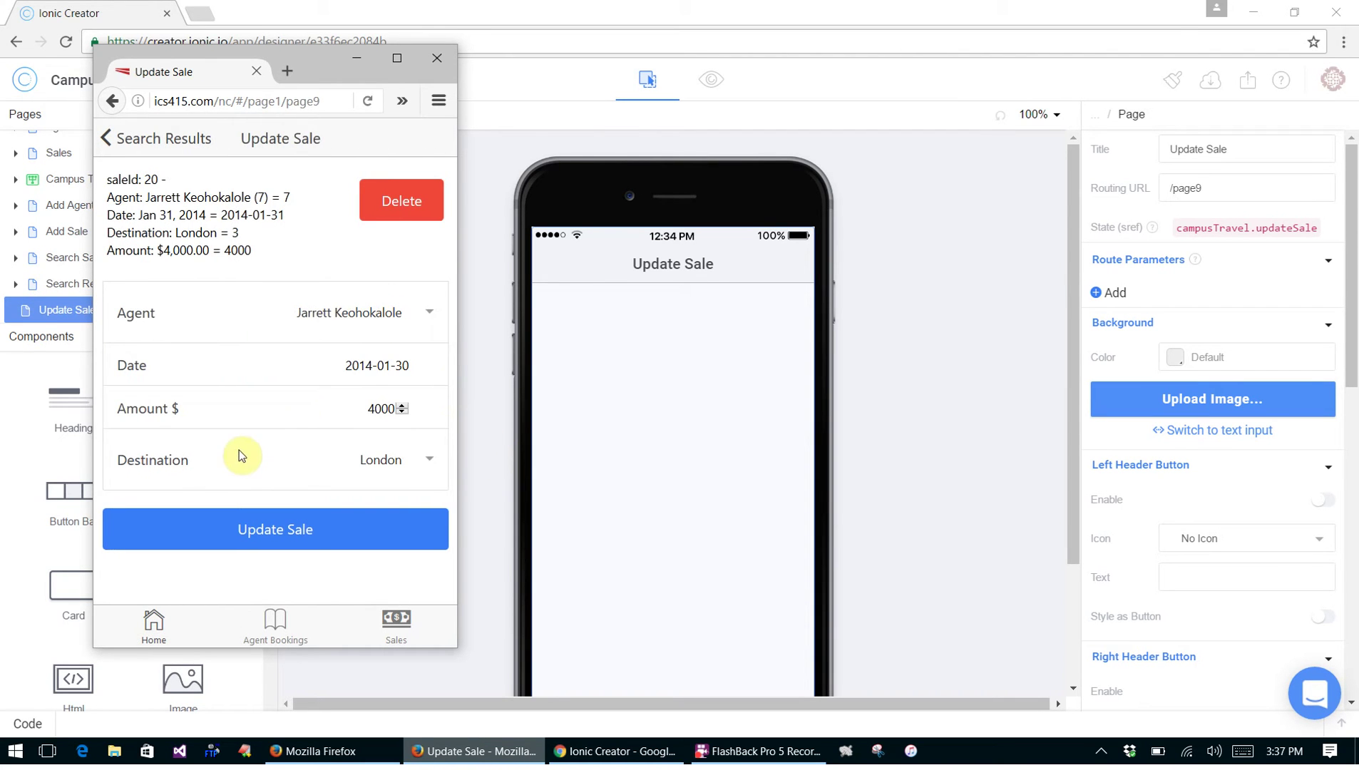
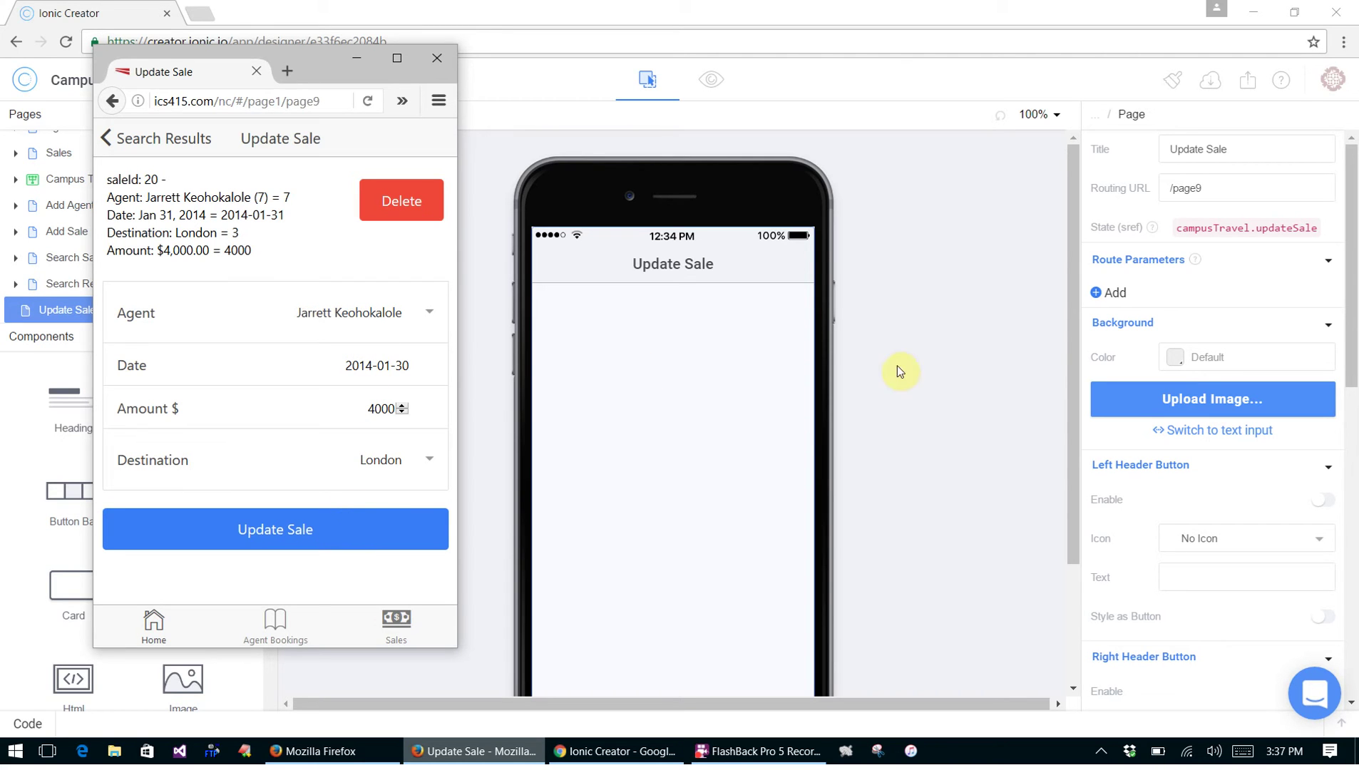
click(357, 57)
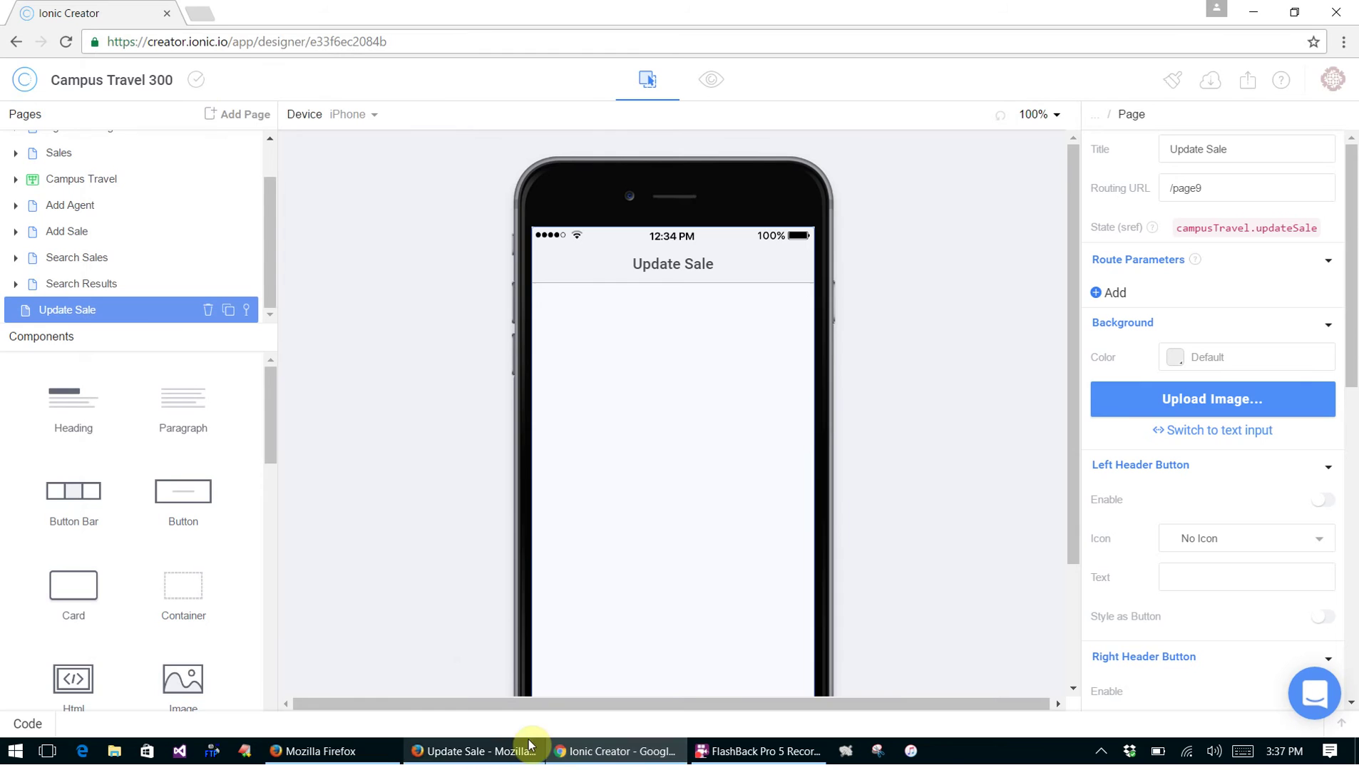
Add a container to the Update Sale page and set its classes to "row"
click(353, 751)
scroll(493, 630, down, 3)
key(alt+Tab)
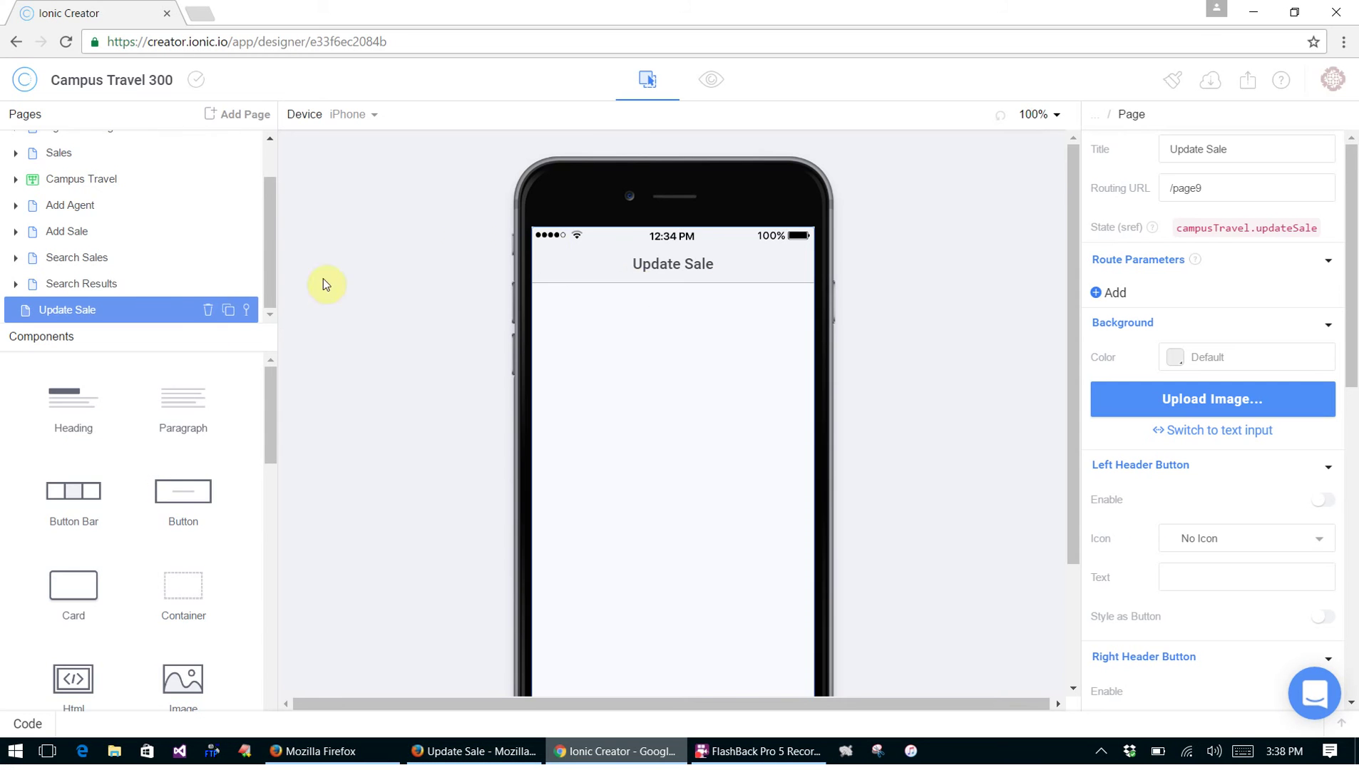
drag(194, 584, 641, 348)
click(1211, 221)
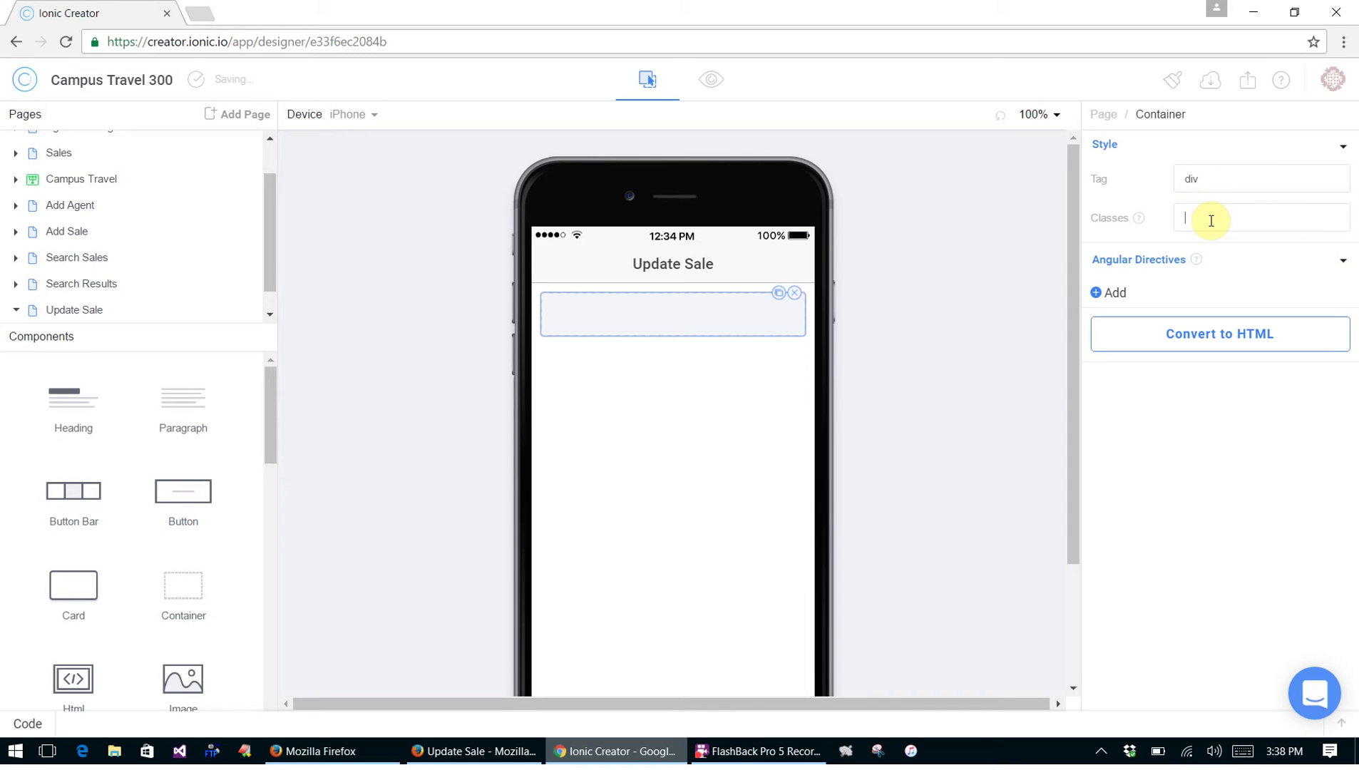
text(row)
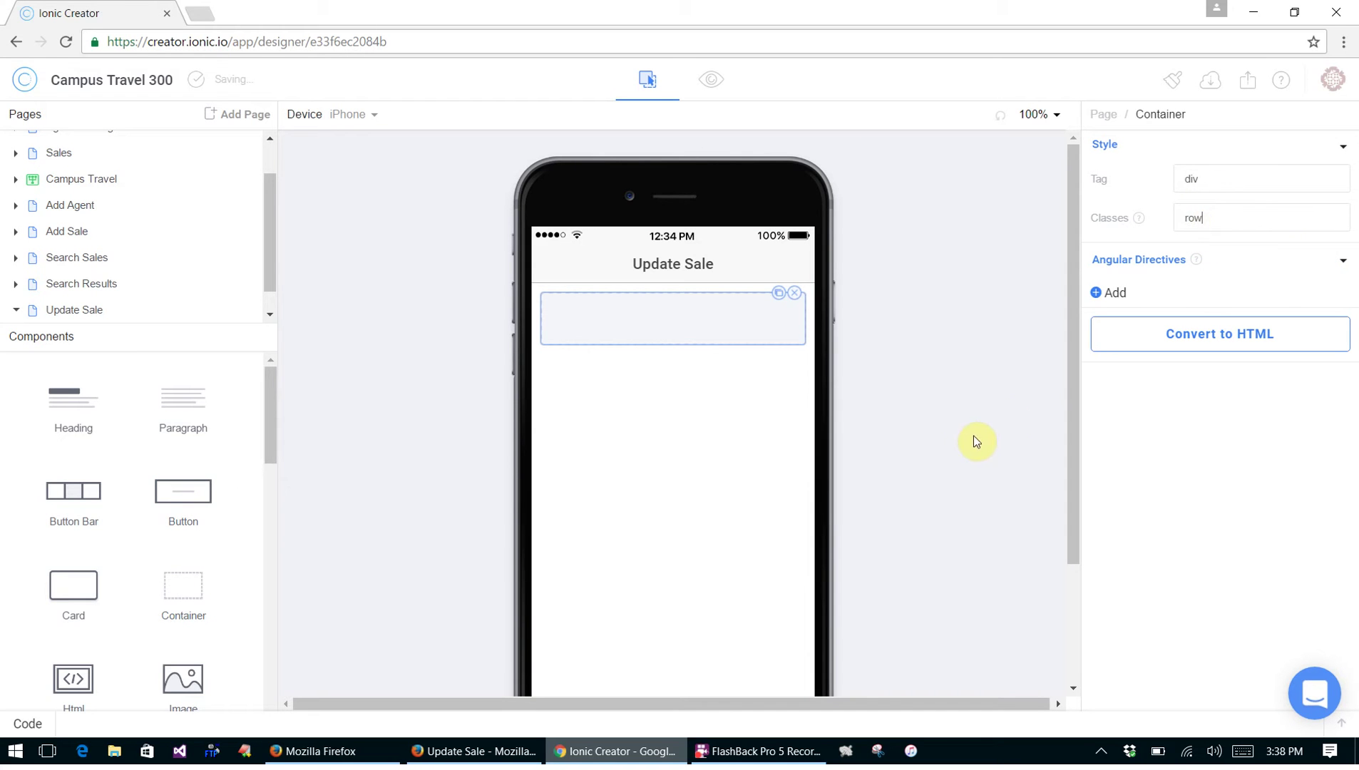
Add a container with the classes "col-25" inside the row container and duplicate it
drag(181, 585, 578, 324)
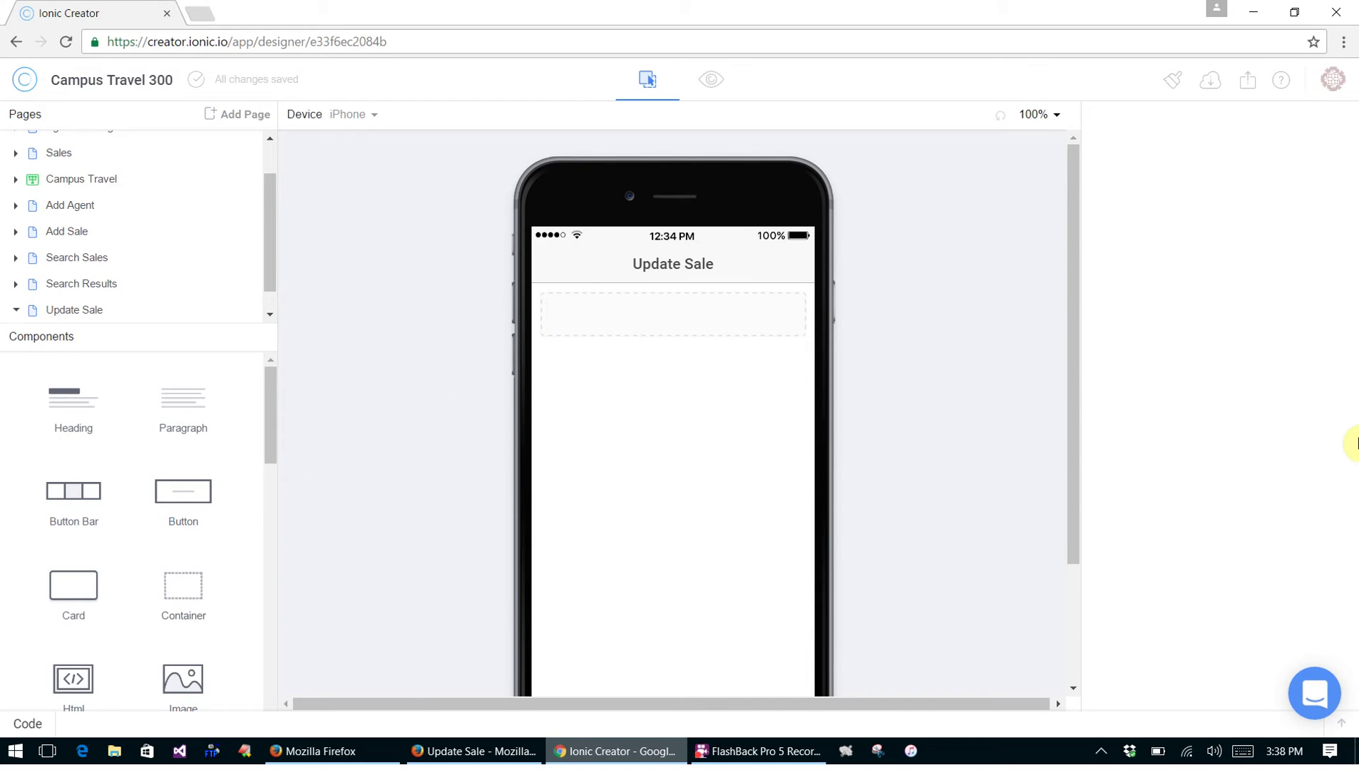
click(1203, 216)
text(col-)
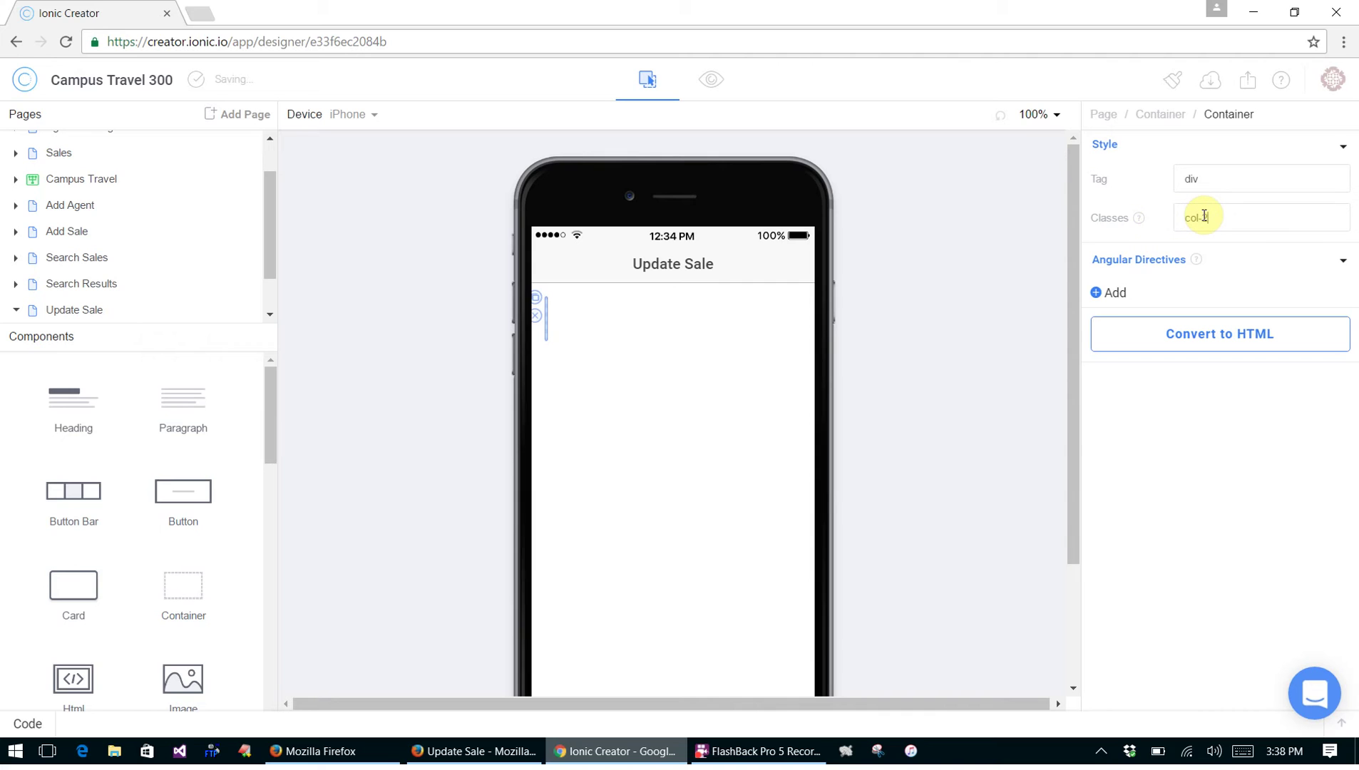
text(25)
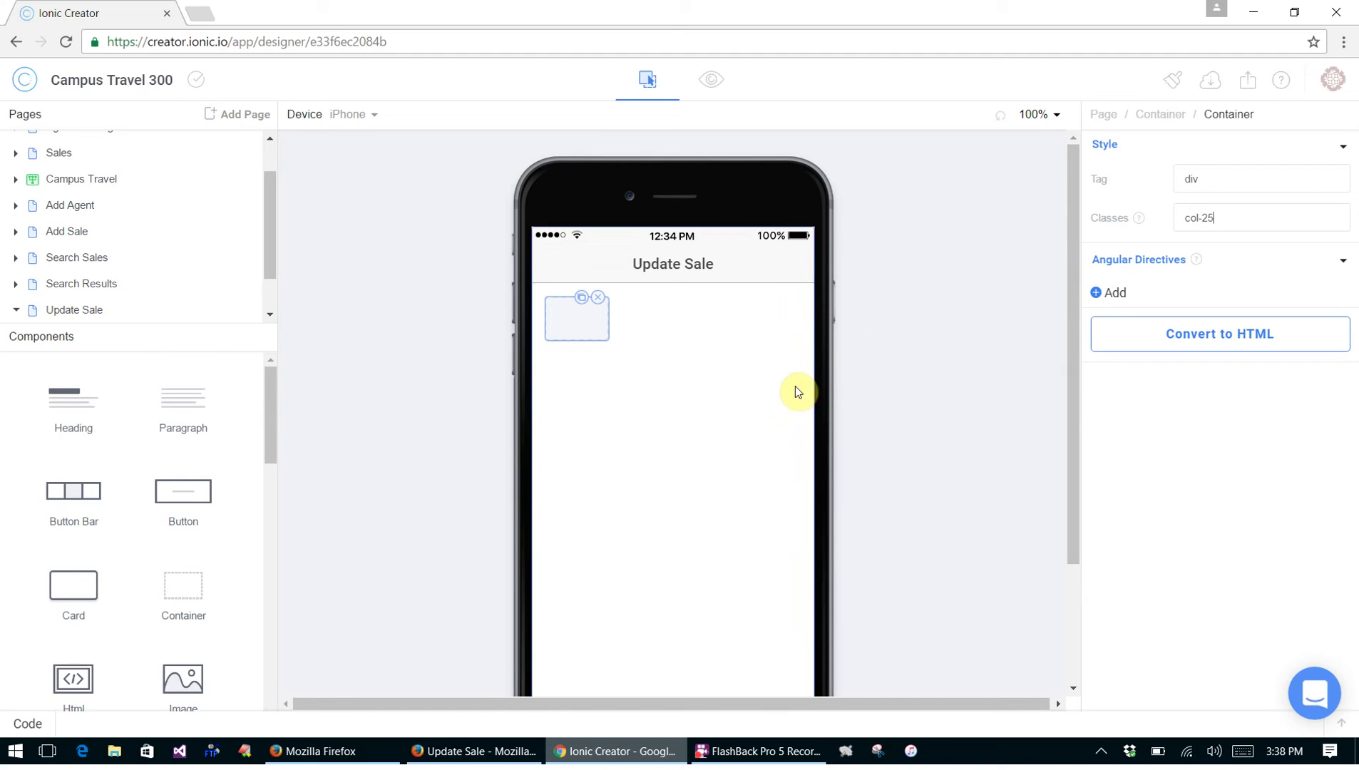
click(584, 303)
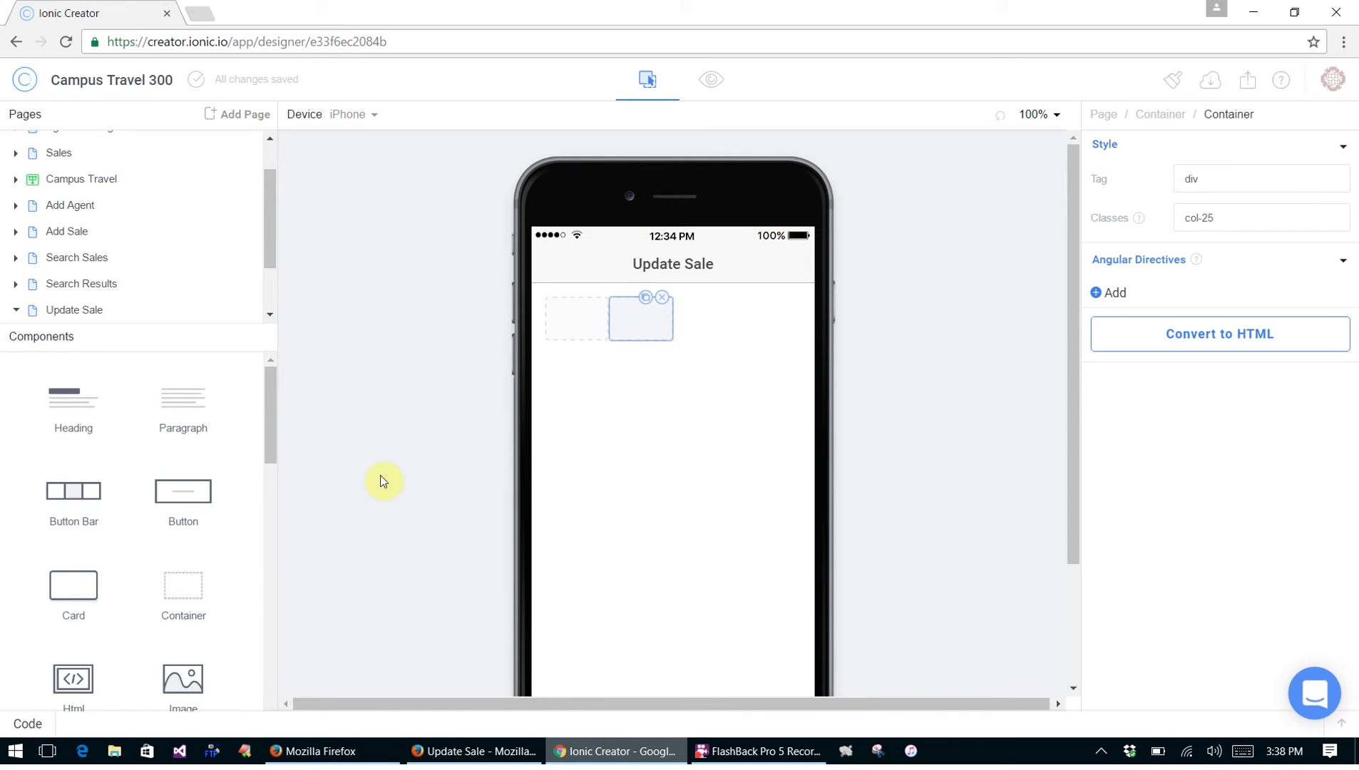
Add a button to the second col-25 container, with the text "Delete" and the Assertive theme
drag(194, 500, 648, 328)
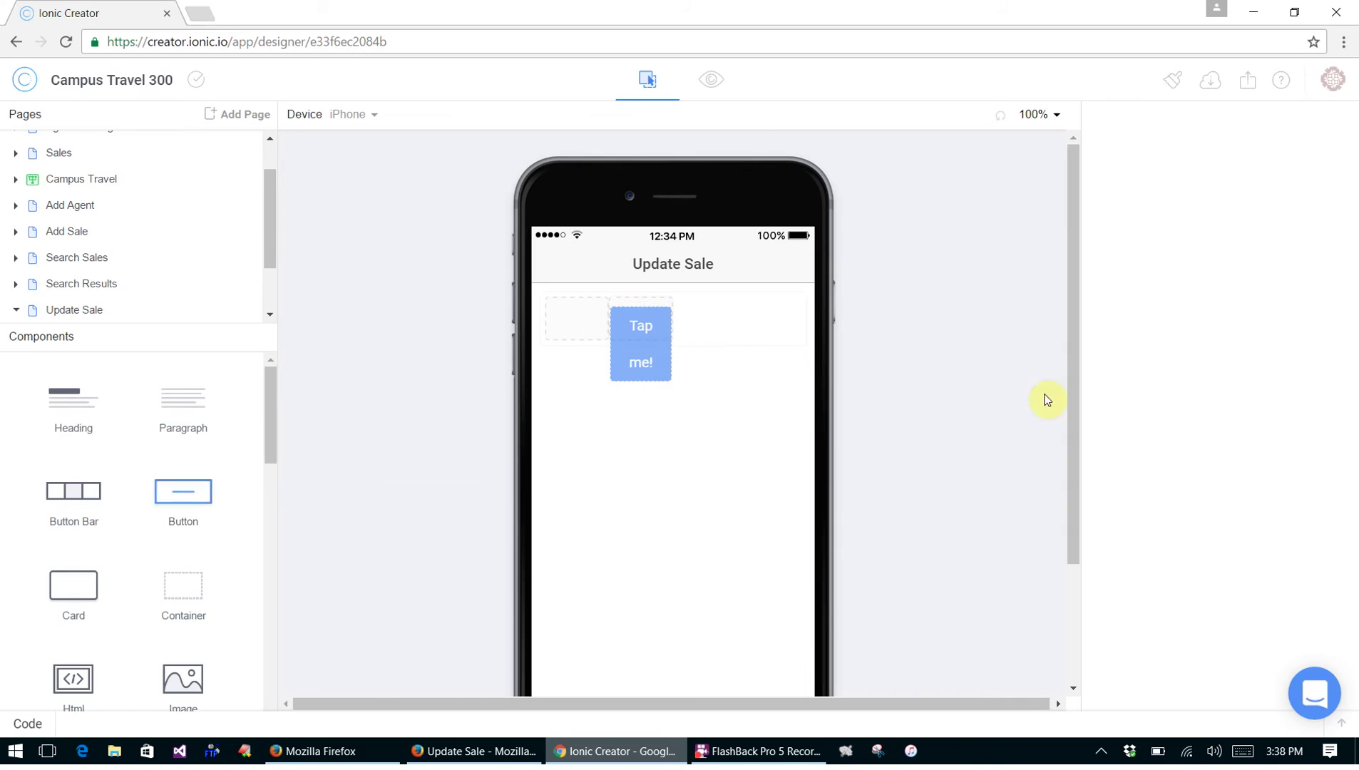
drag(1198, 292, 968, 272)
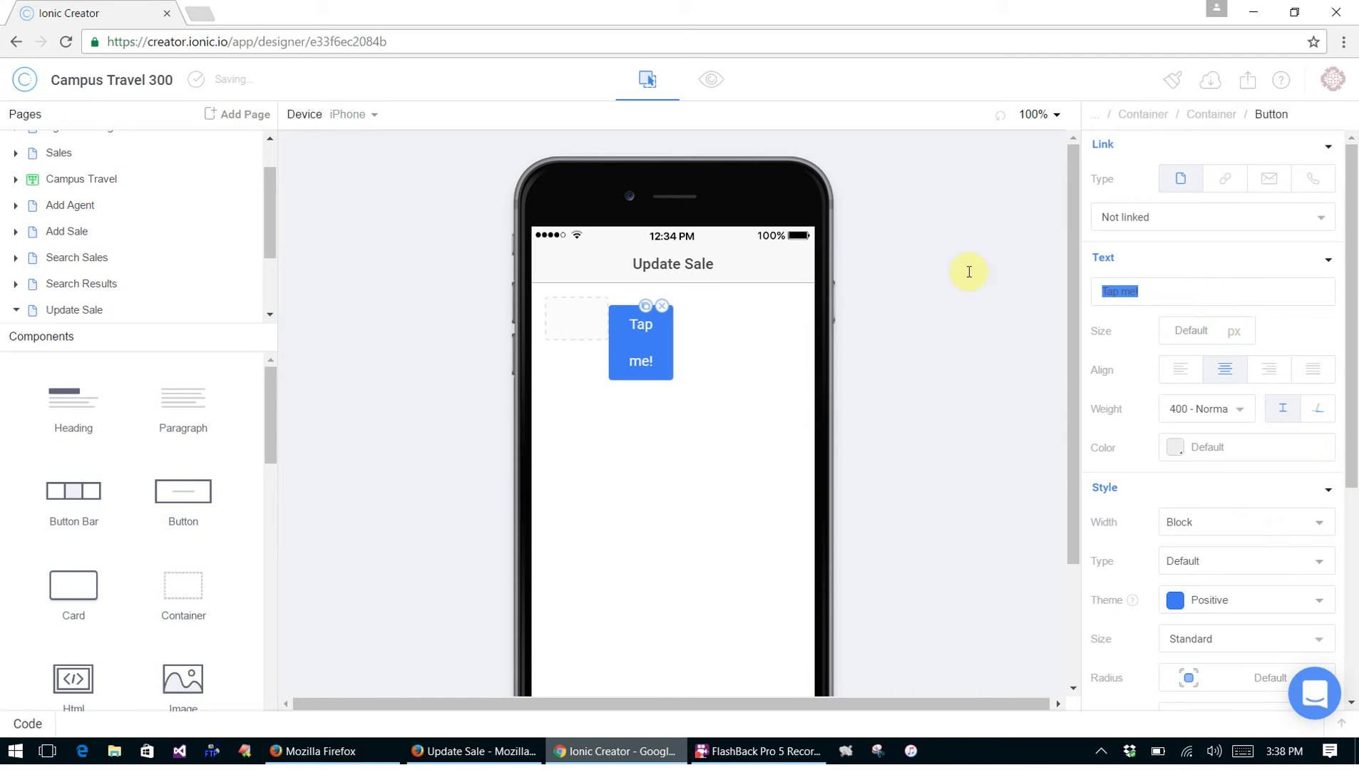
text(Delete)
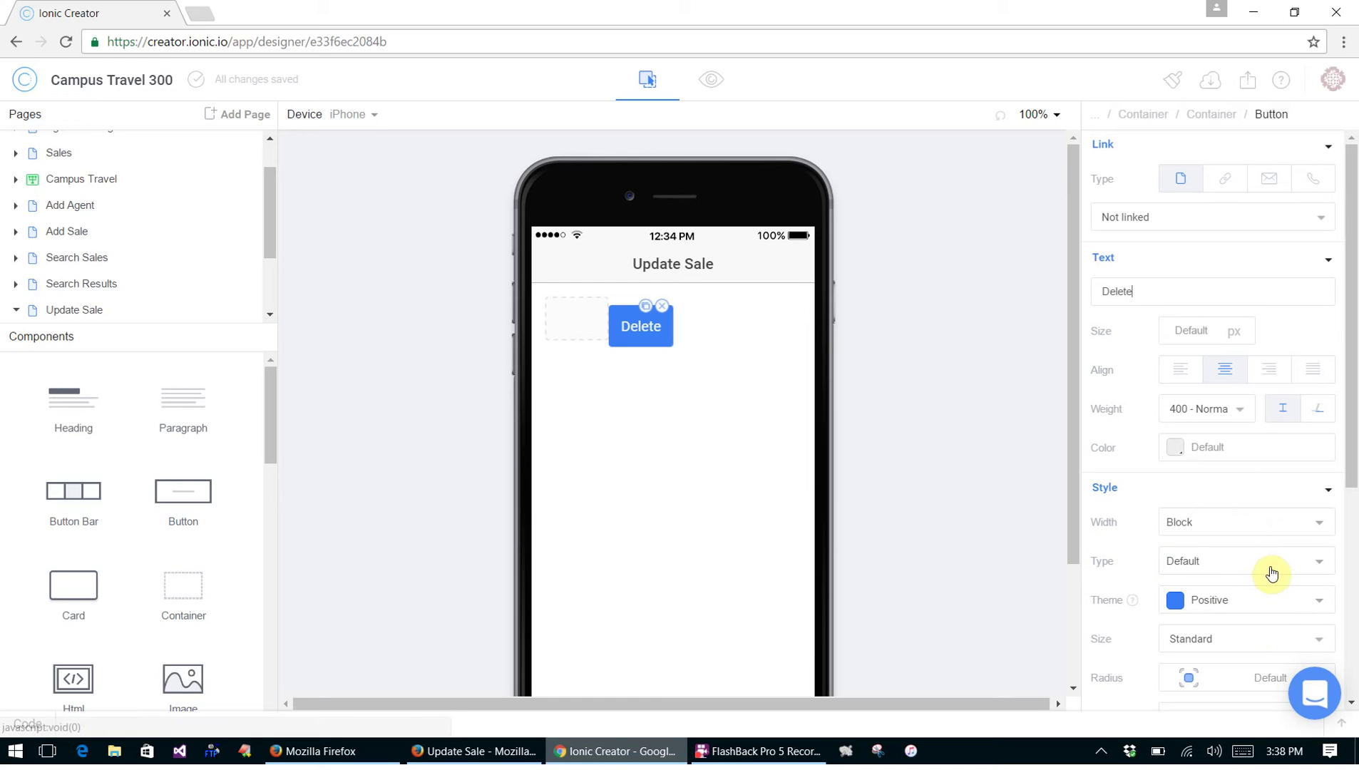
click(1274, 599)
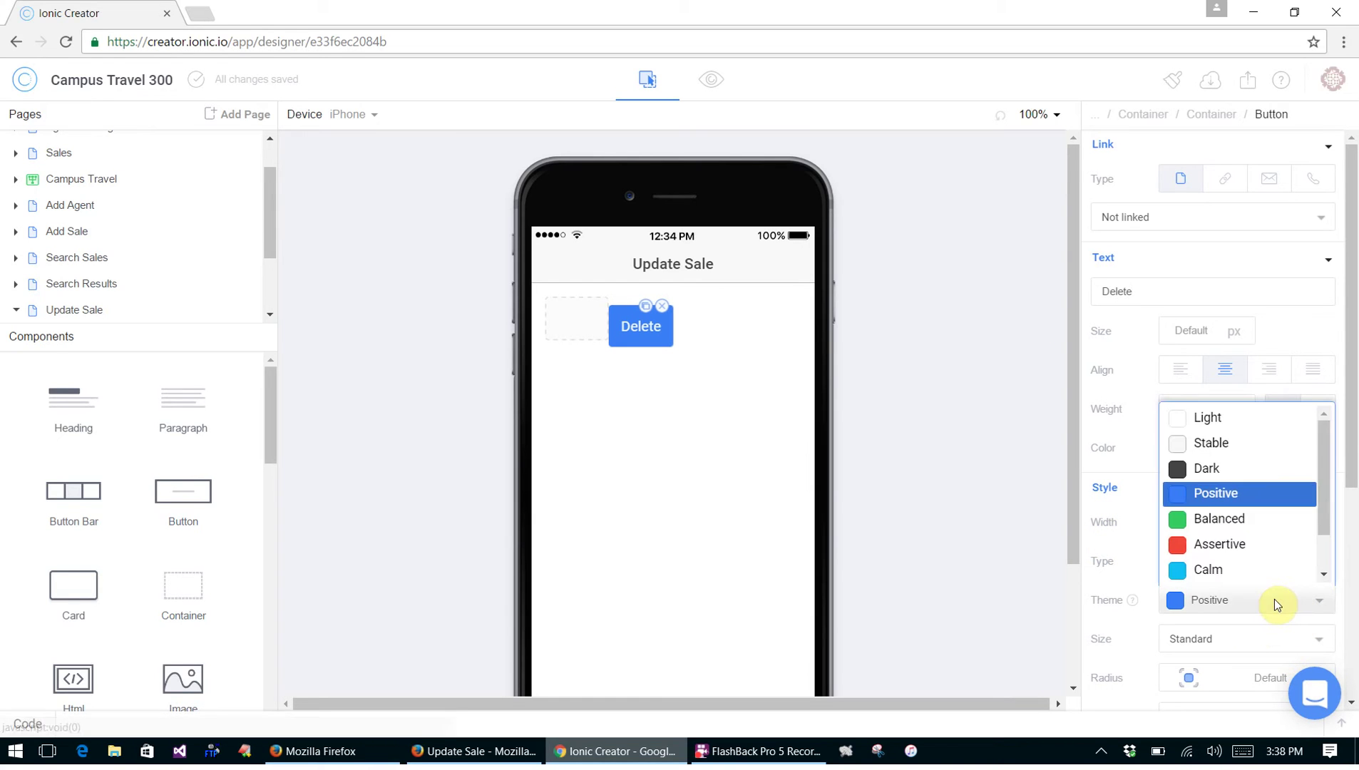
click(1255, 546)
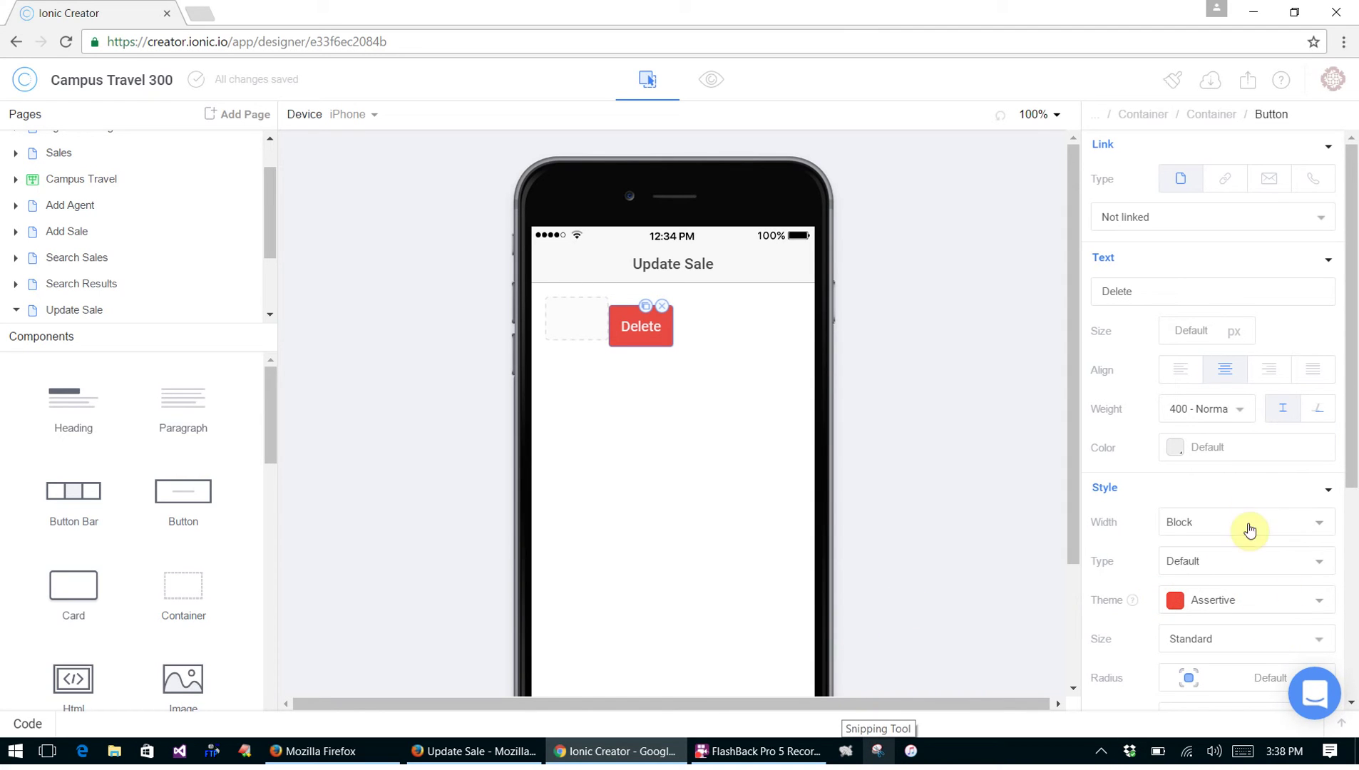
Set the Delete button's text weight to 200 and its size to Small
click(1226, 414)
click(1221, 429)
click(1219, 651)
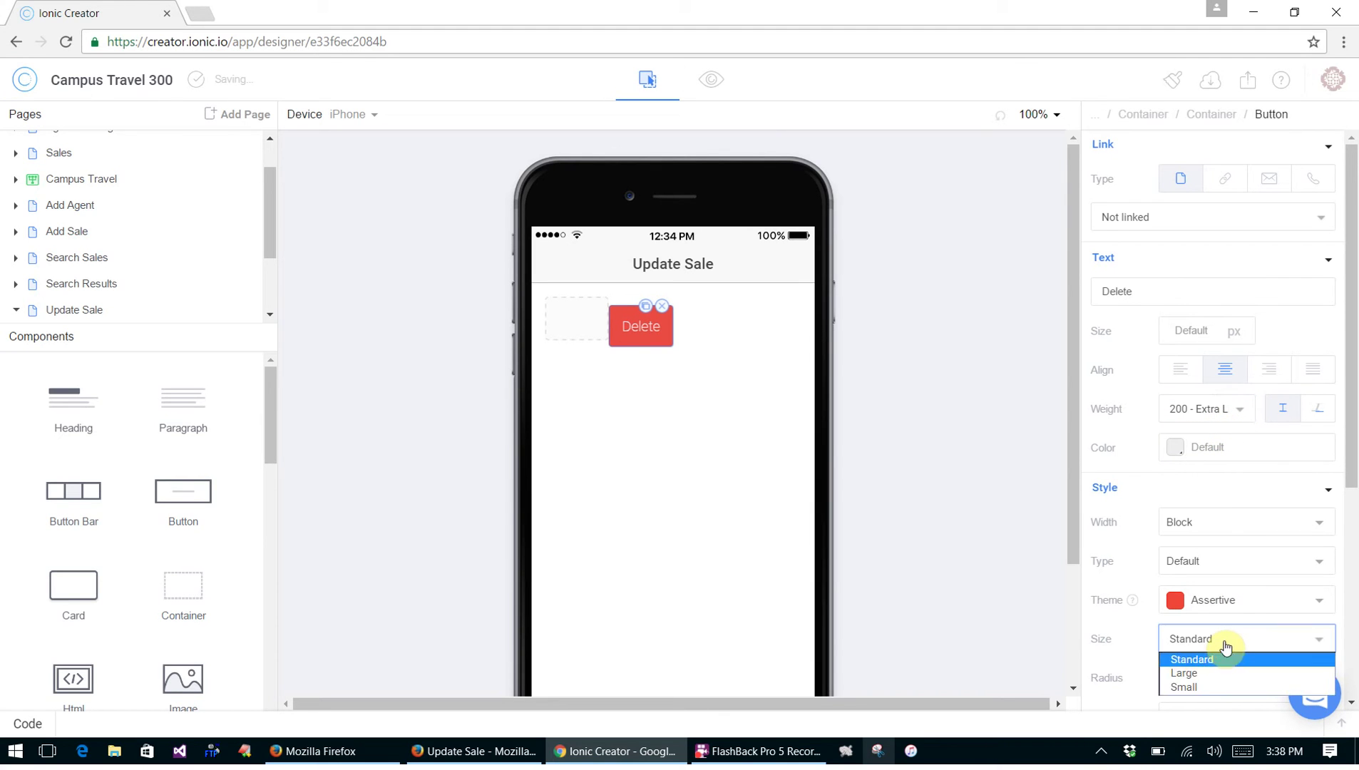
click(1221, 685)
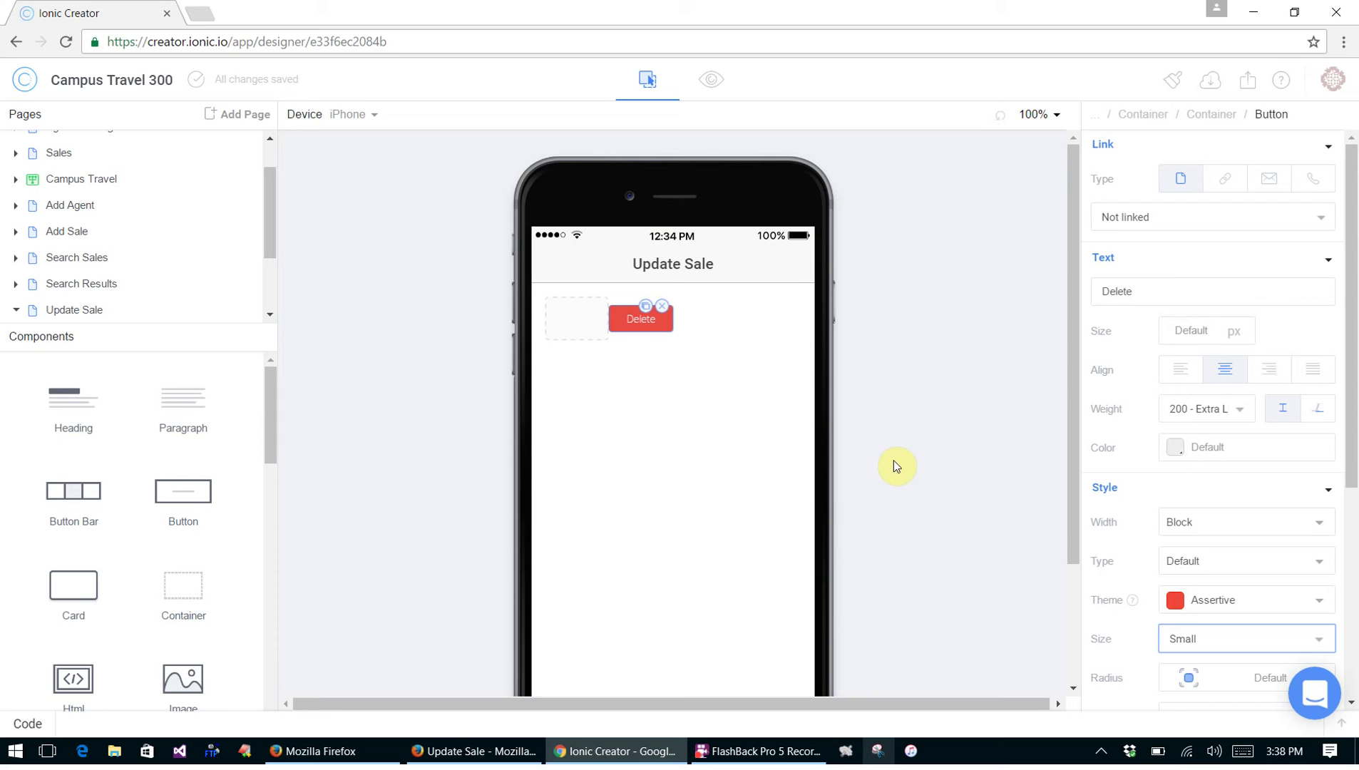
Change the first column container's classes to "col-75" and add a container with the classes "row" inside it
click(580, 318)
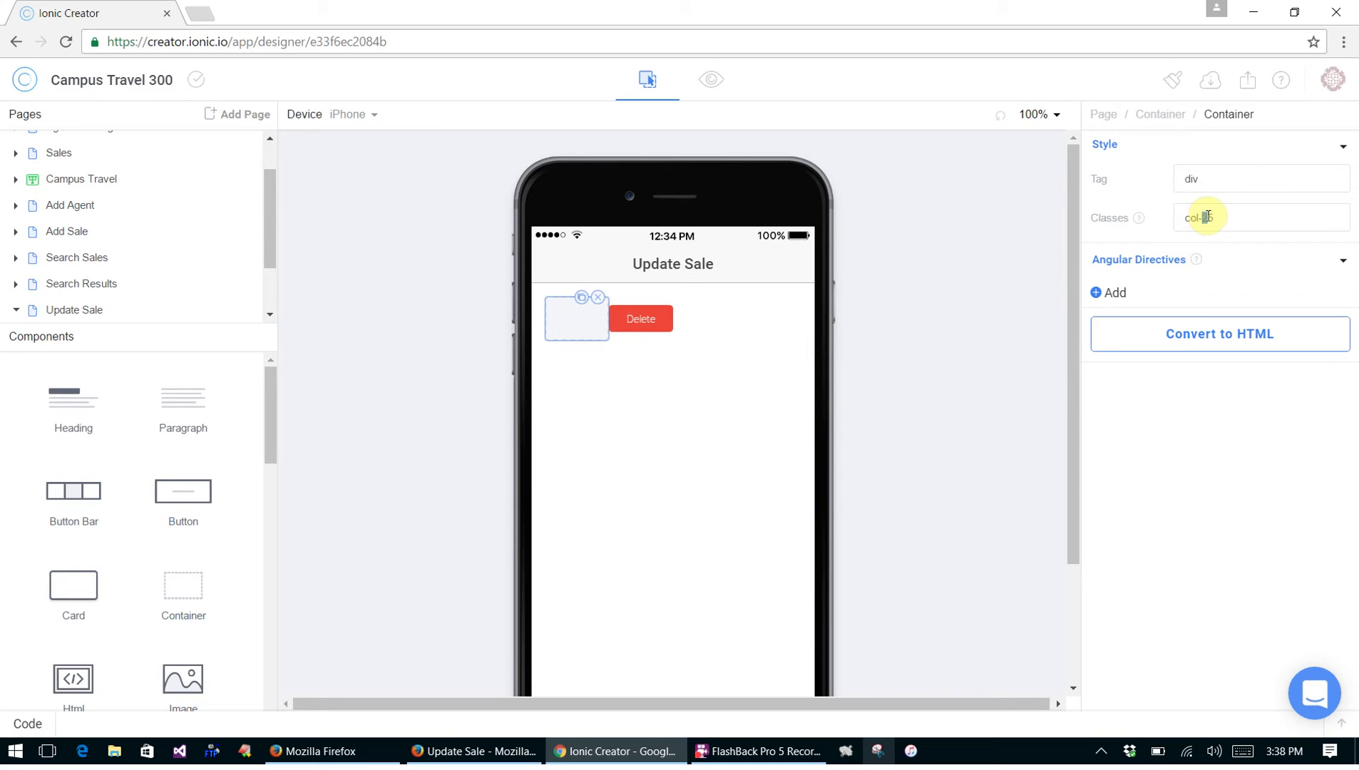
text(7)
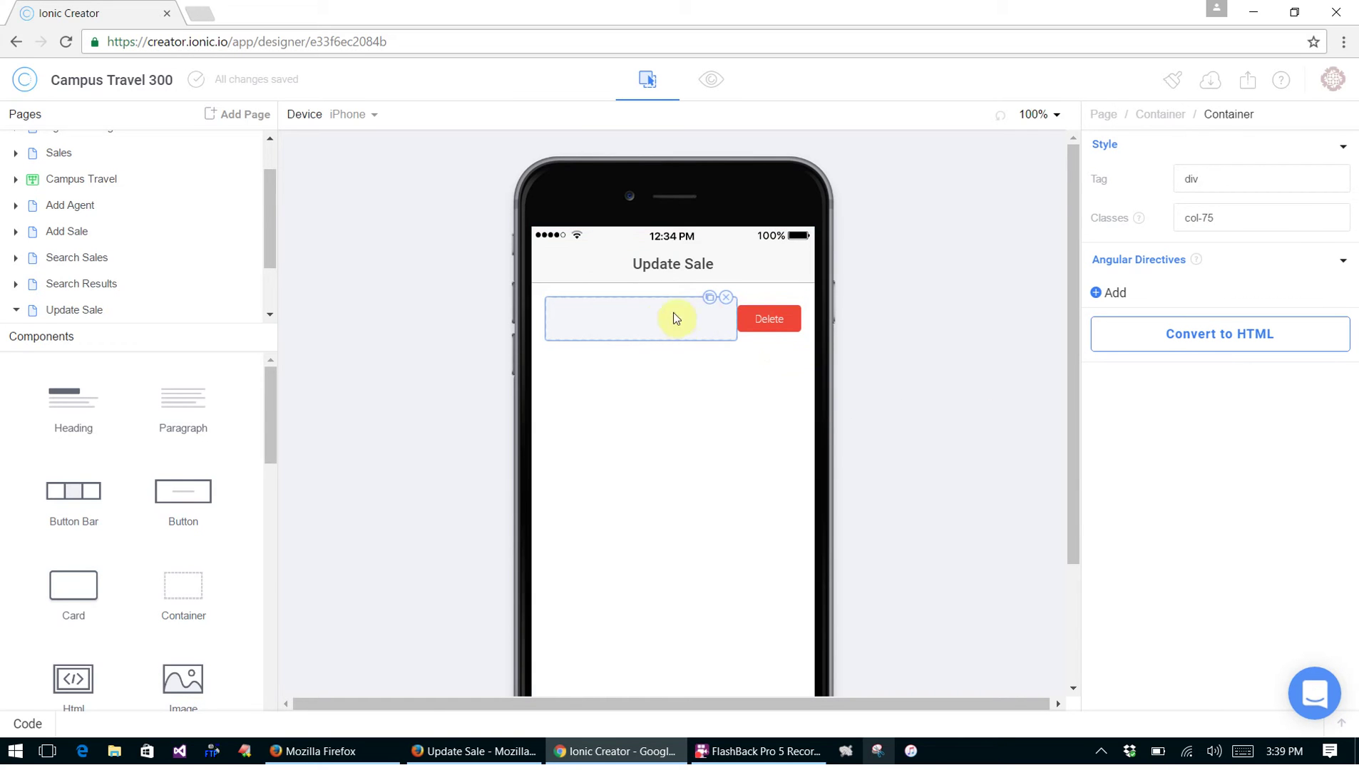
drag(181, 586, 636, 316)
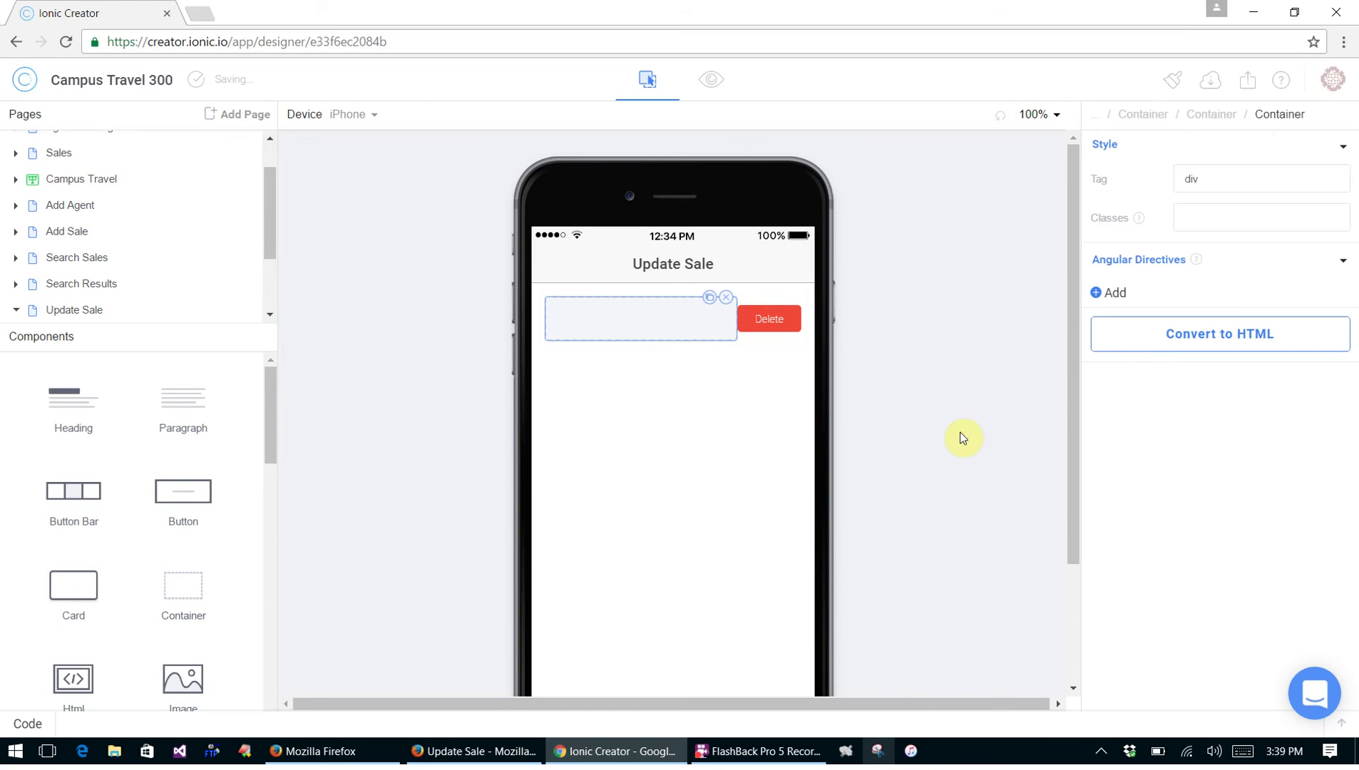
click(1228, 218)
text(row)
Add a container inside the nested row container and set its classes to "col-33"
click(1223, 121)
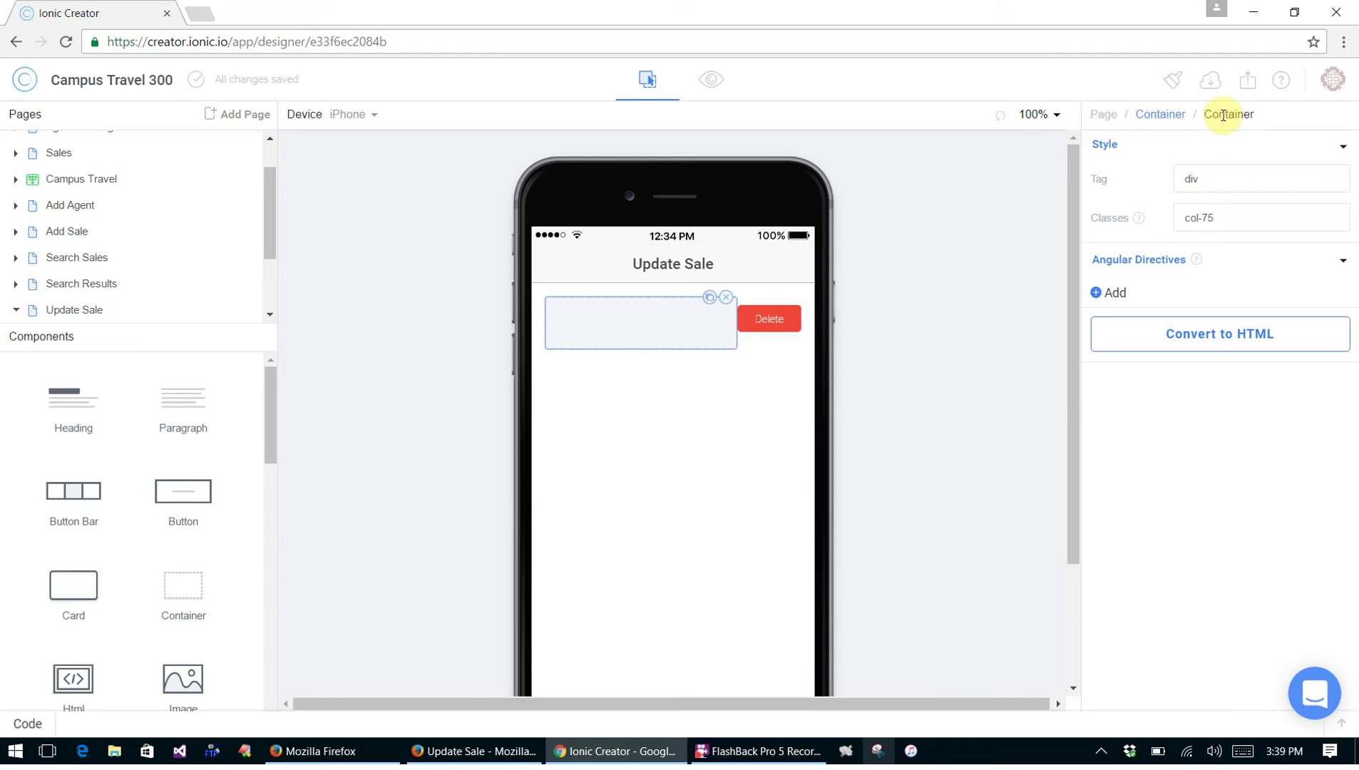
click(652, 315)
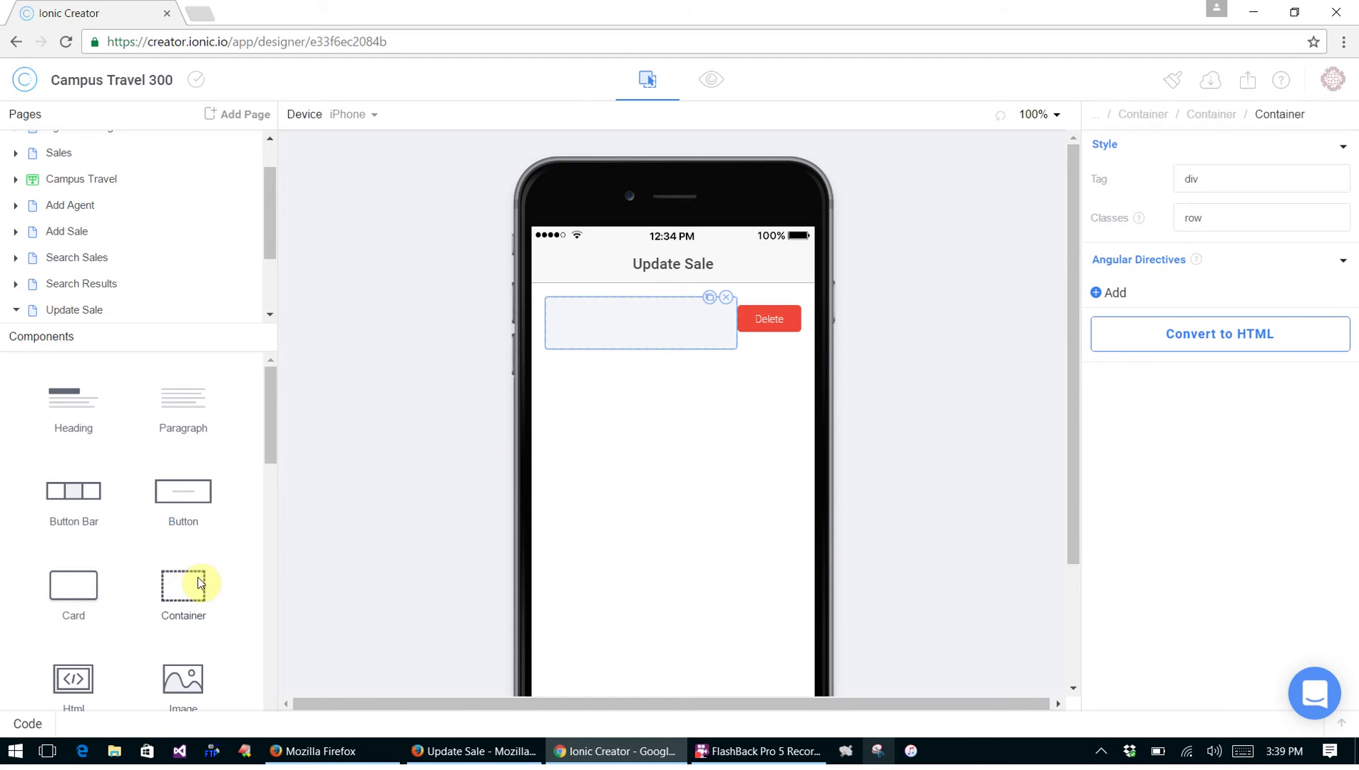
drag(197, 579, 614, 325)
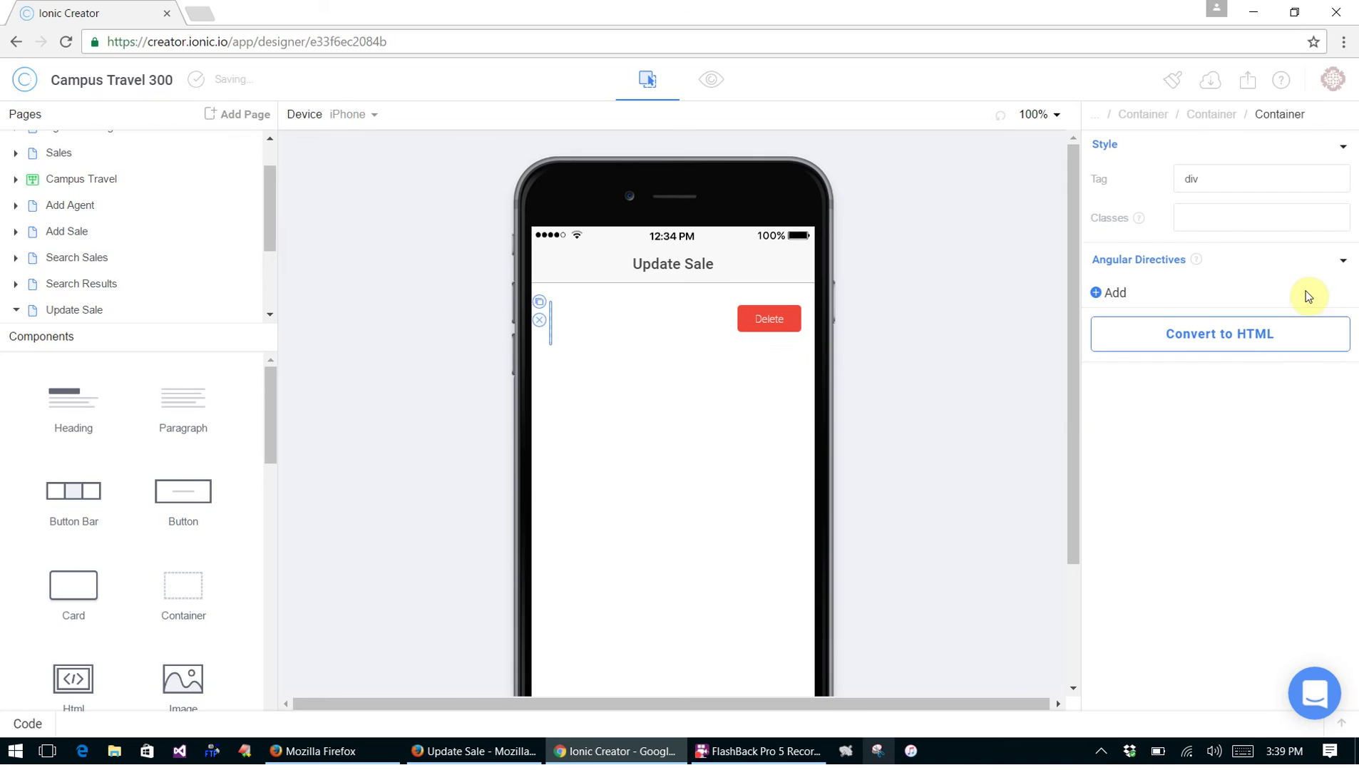
click(1256, 215)
text(col)
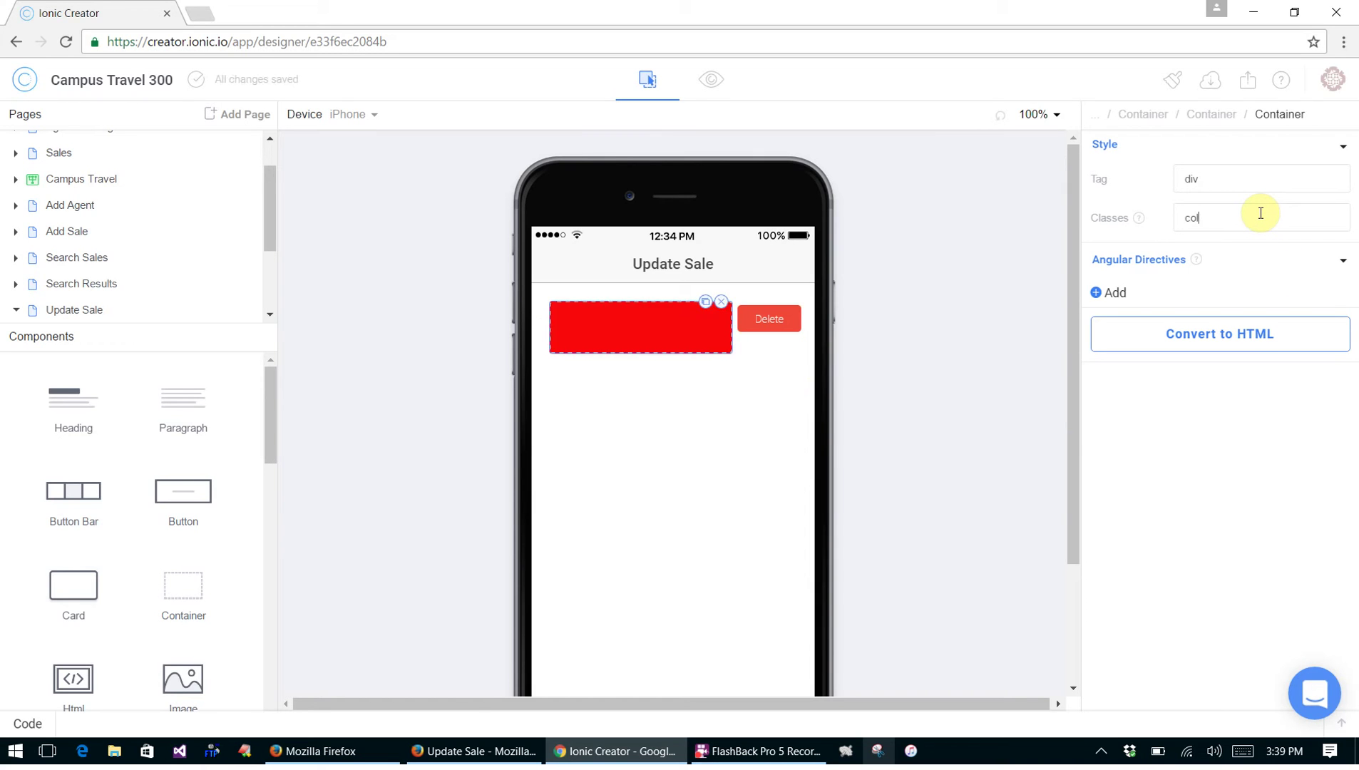
text(-33)
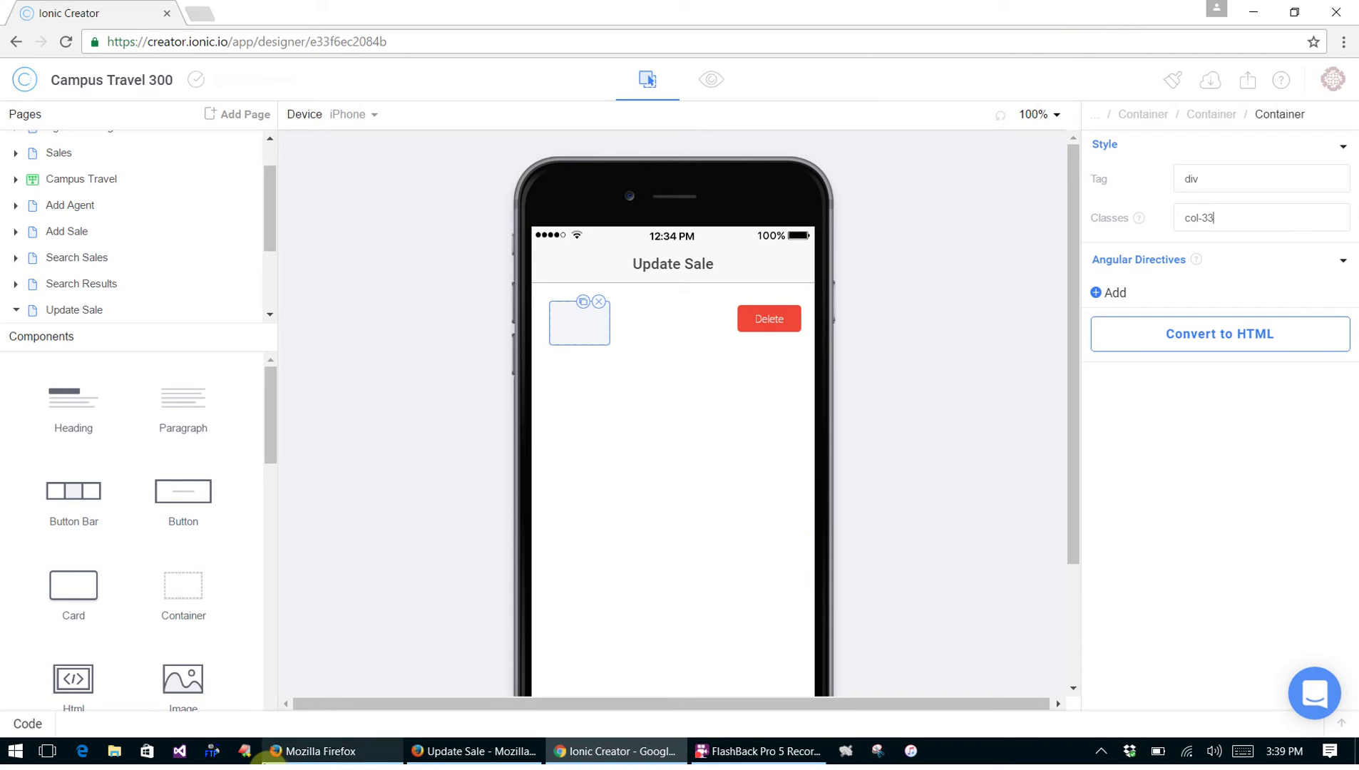
Following the instructions page, add a paragraph inside the col-33 container and set its content to "**Agent:**"
click(313, 749)
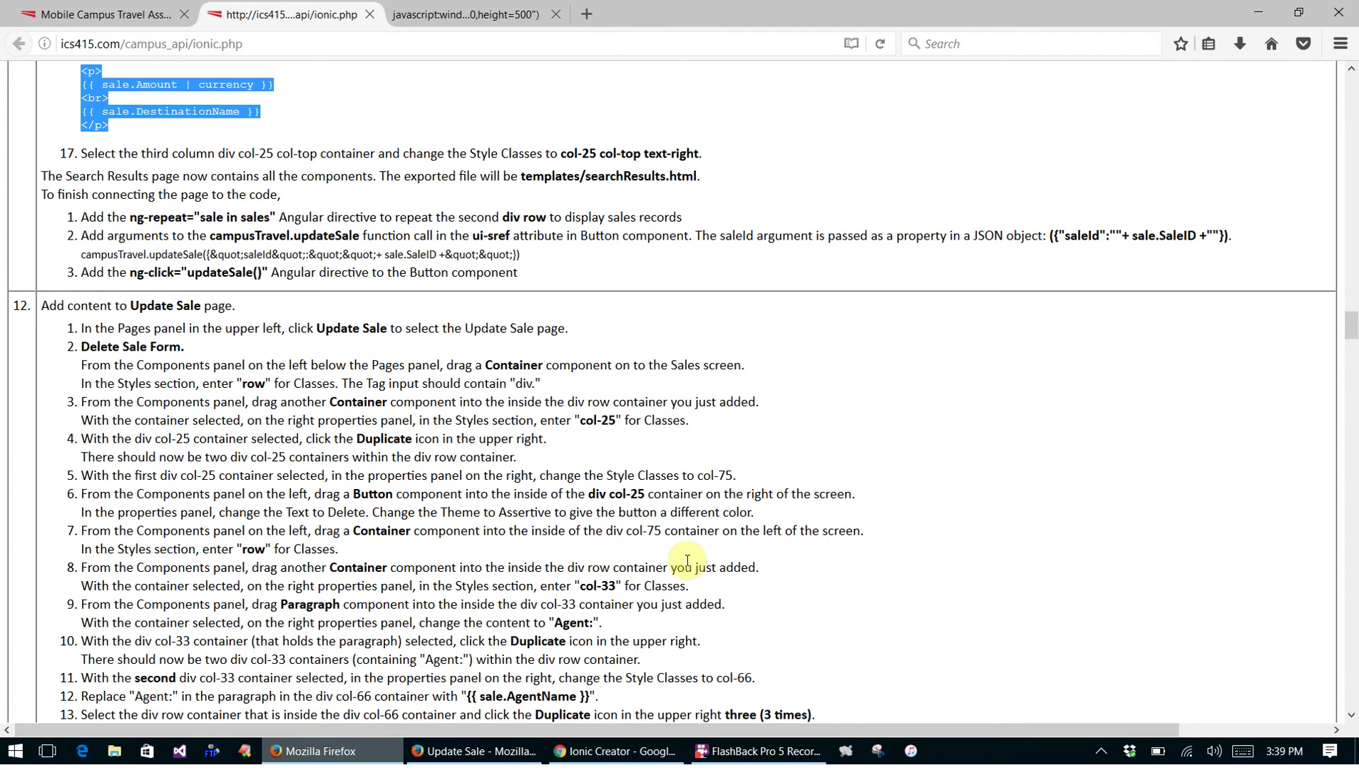
scroll(695, 561, down, 3)
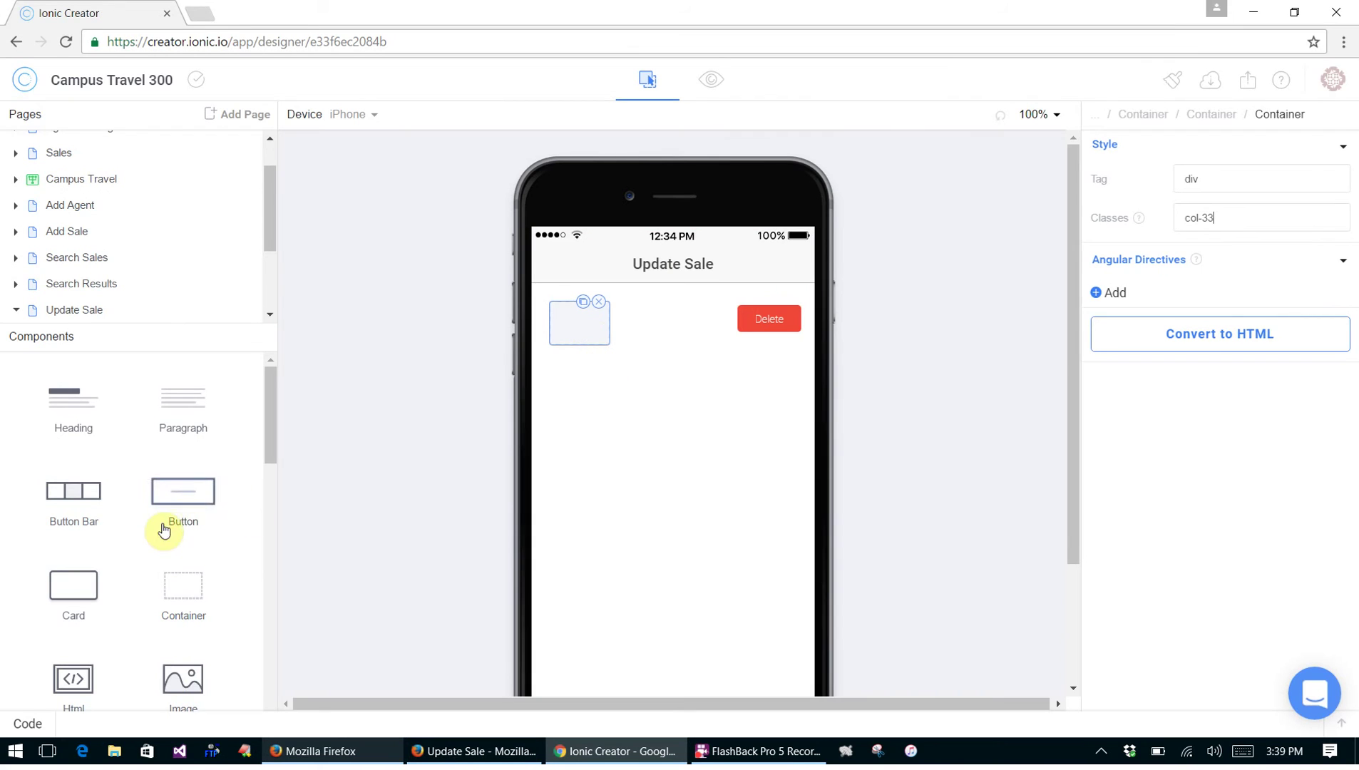
drag(172, 409, 563, 335)
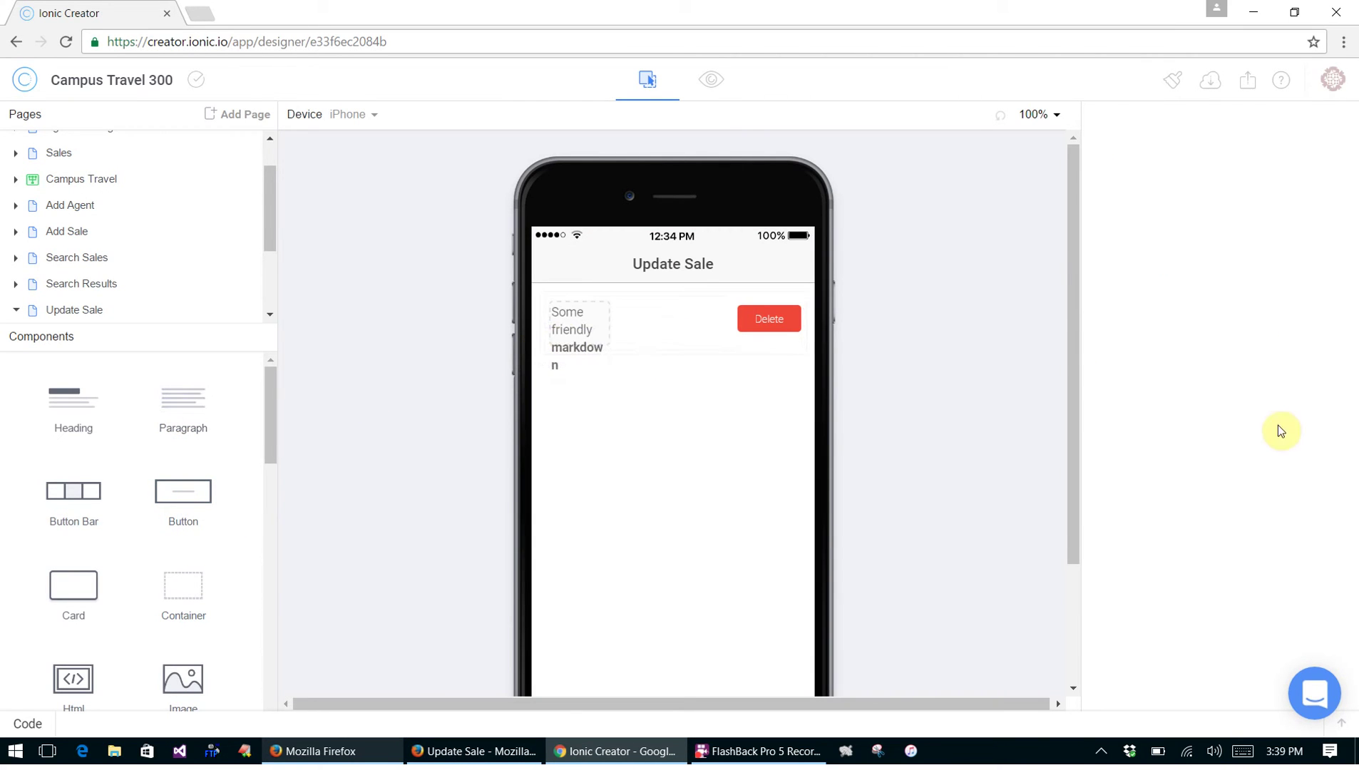
drag(1289, 325, 1021, 328)
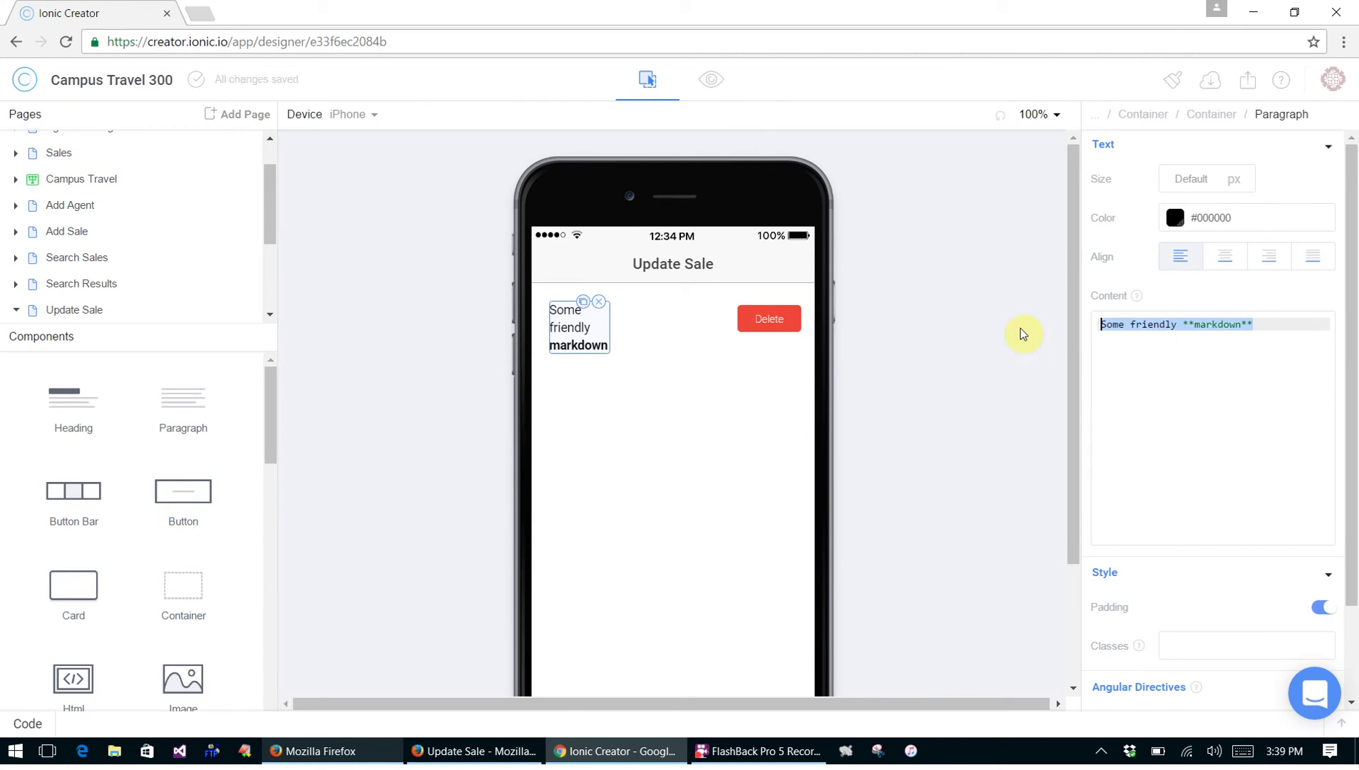
text(**A)
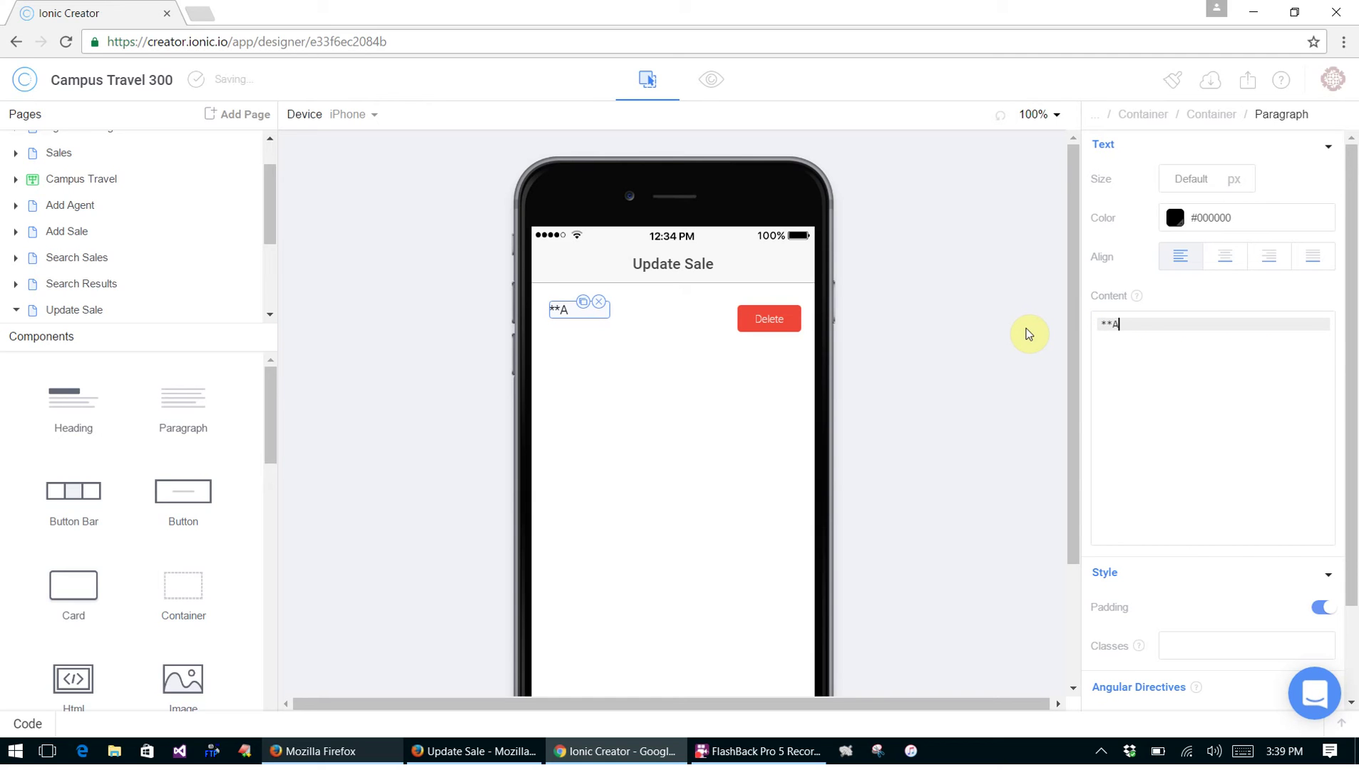
text(gent:**)
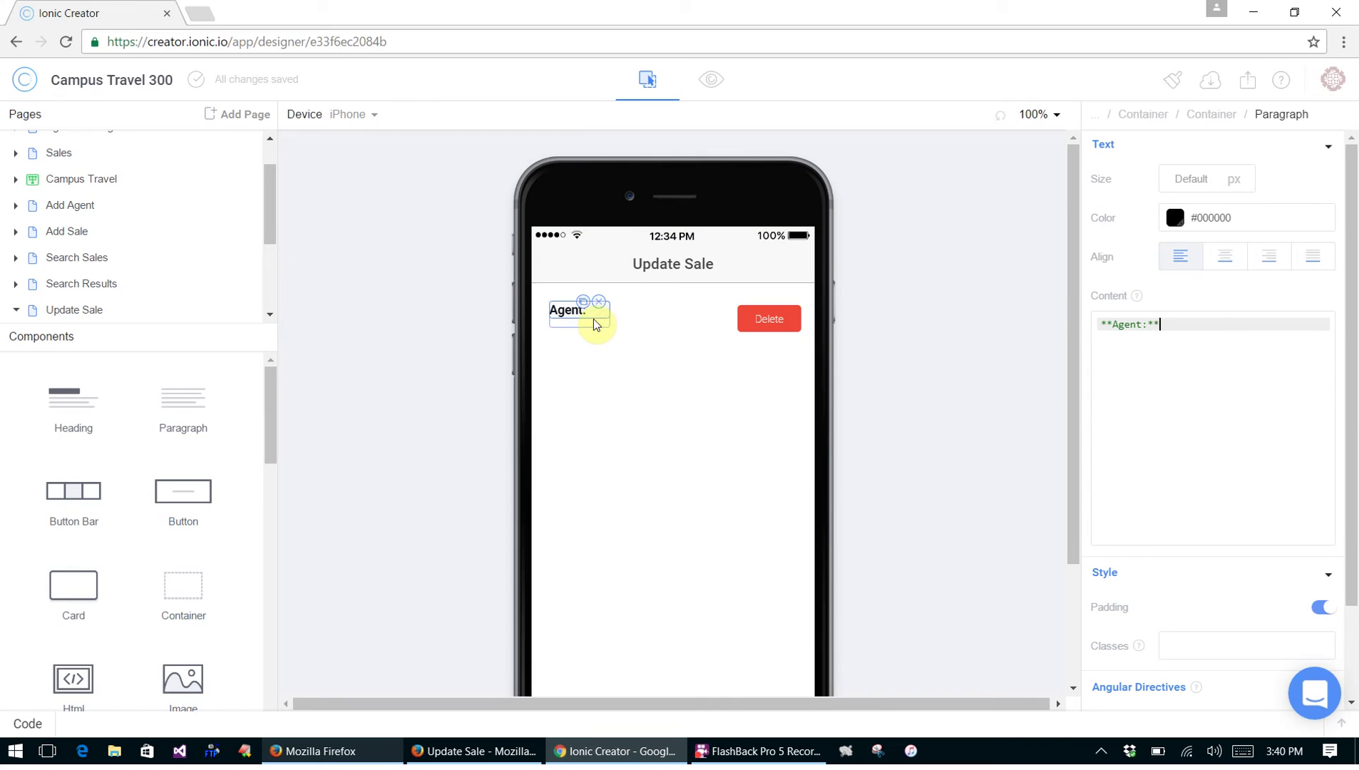
Duplicate the col-33 container holding the Agent paragraph and set the copy's classes to "col-66"
click(1220, 114)
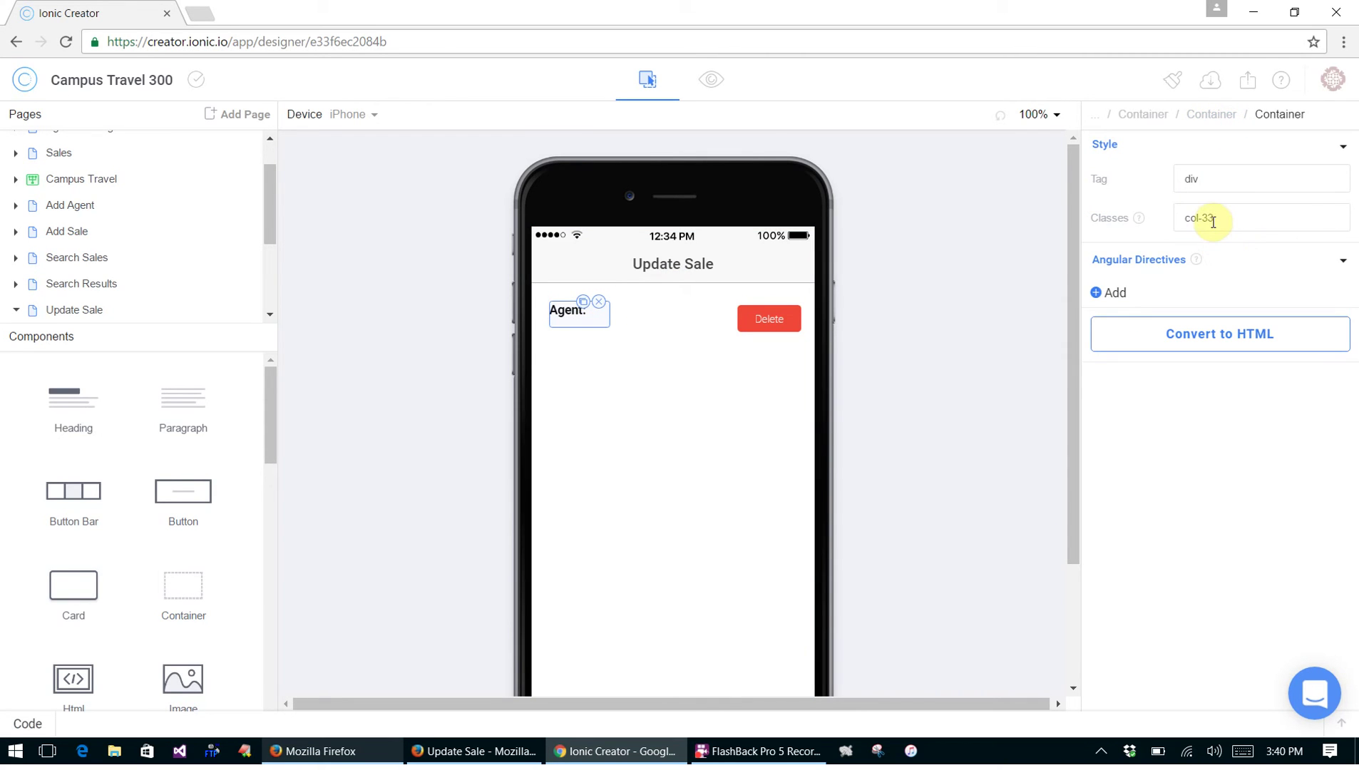
click(583, 302)
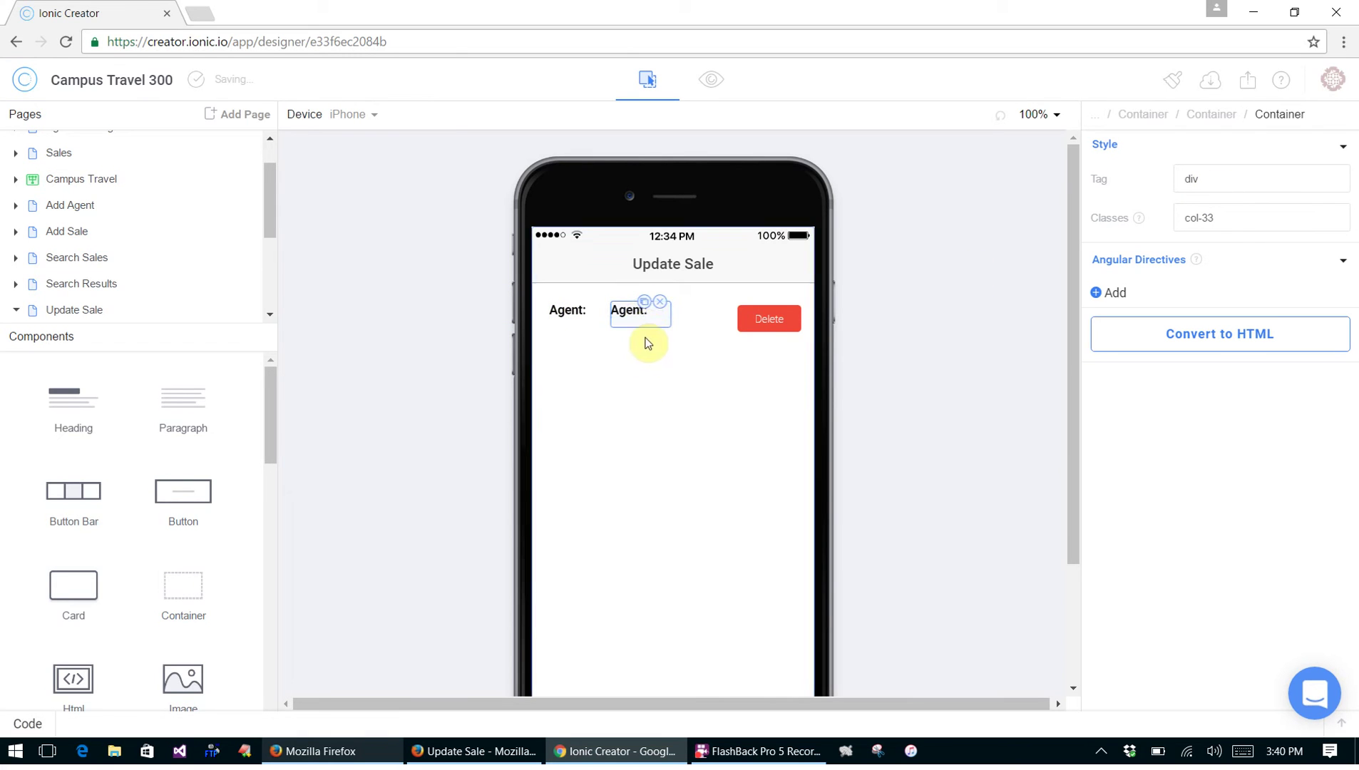
double_click(1205, 218)
text(66)
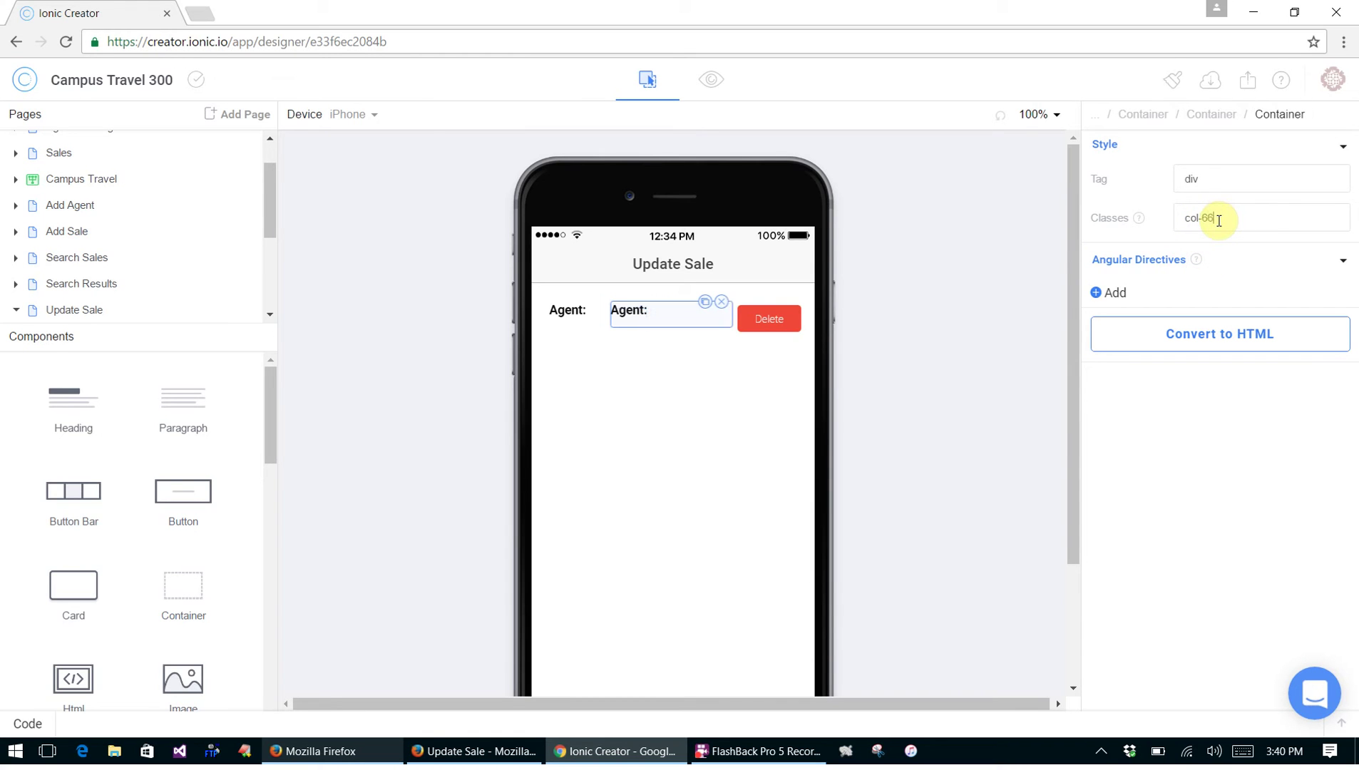
Replace the content of the col-66 container's paragraph with "{{ sale.AgentName }}" copied from the instructions page
double_click(634, 310)
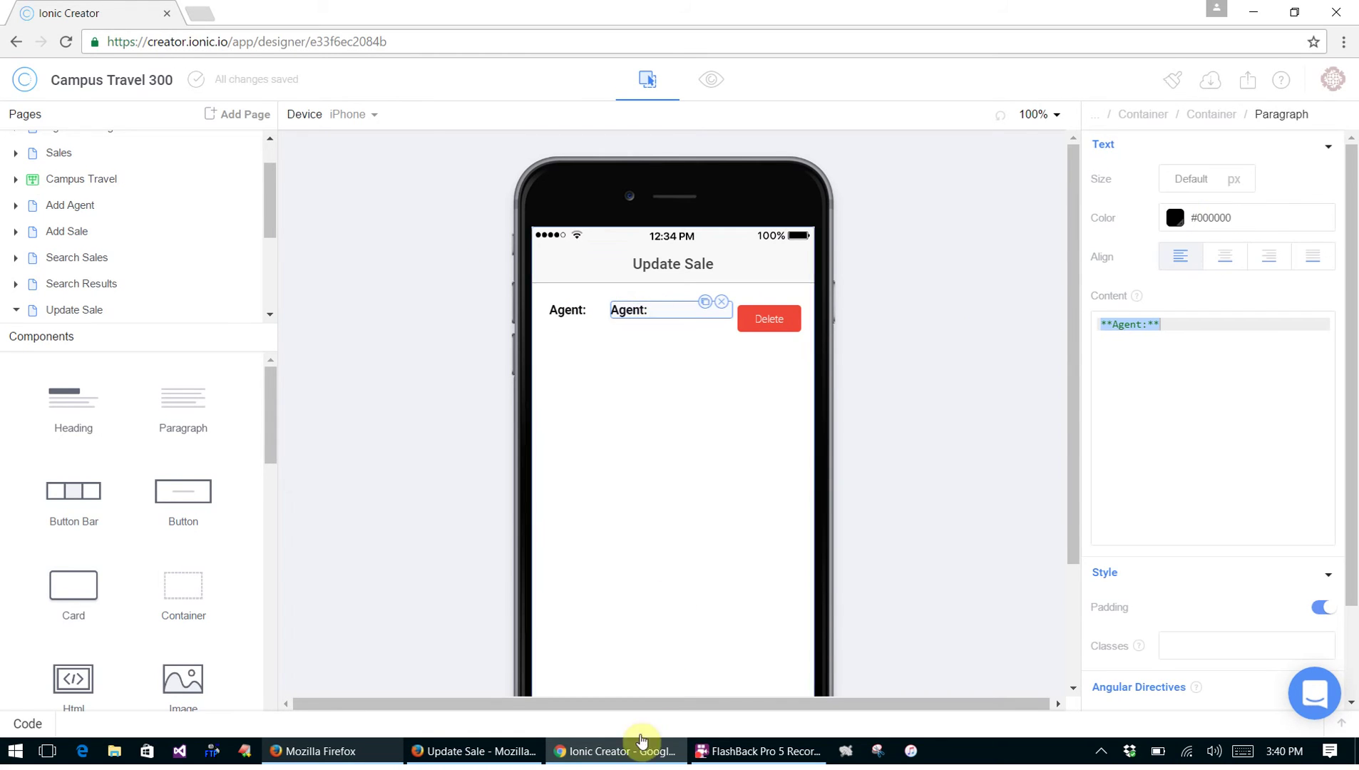
click(320, 751)
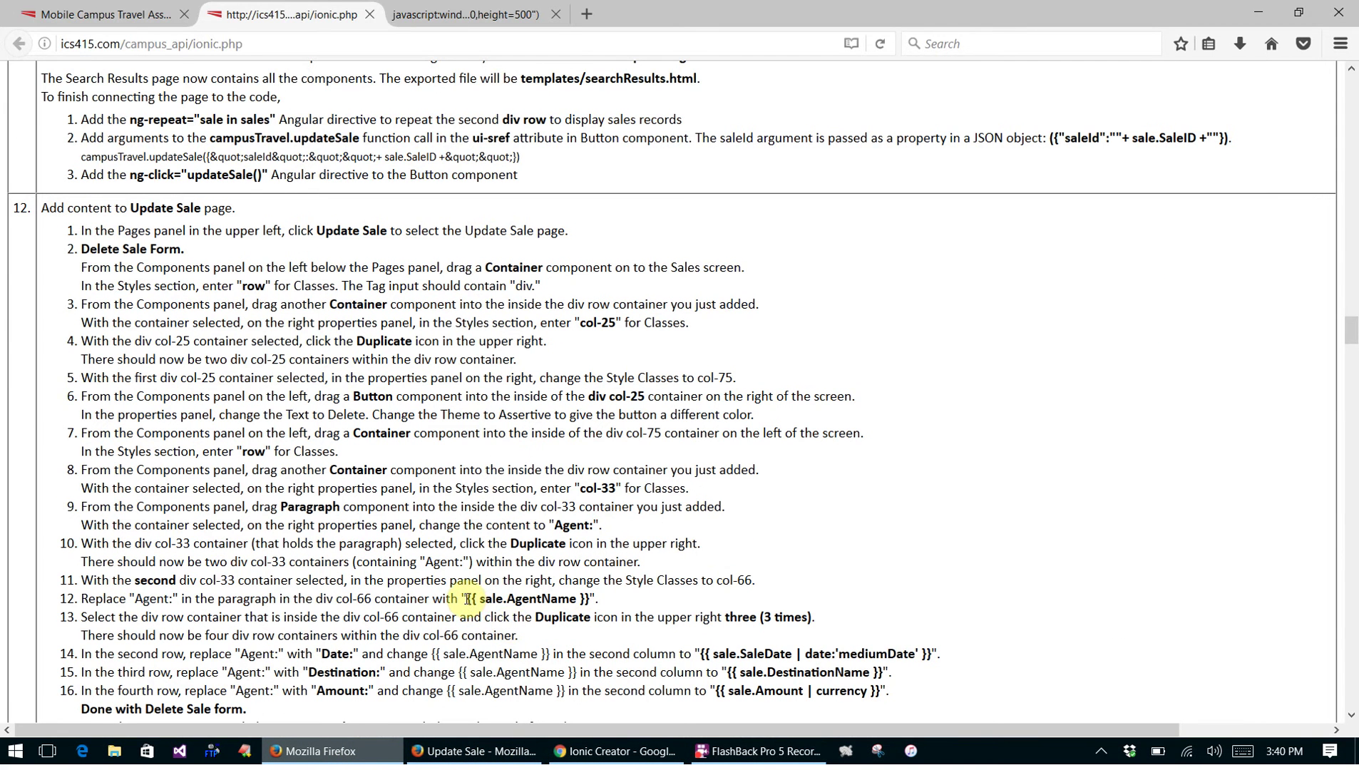
drag(467, 599, 586, 600)
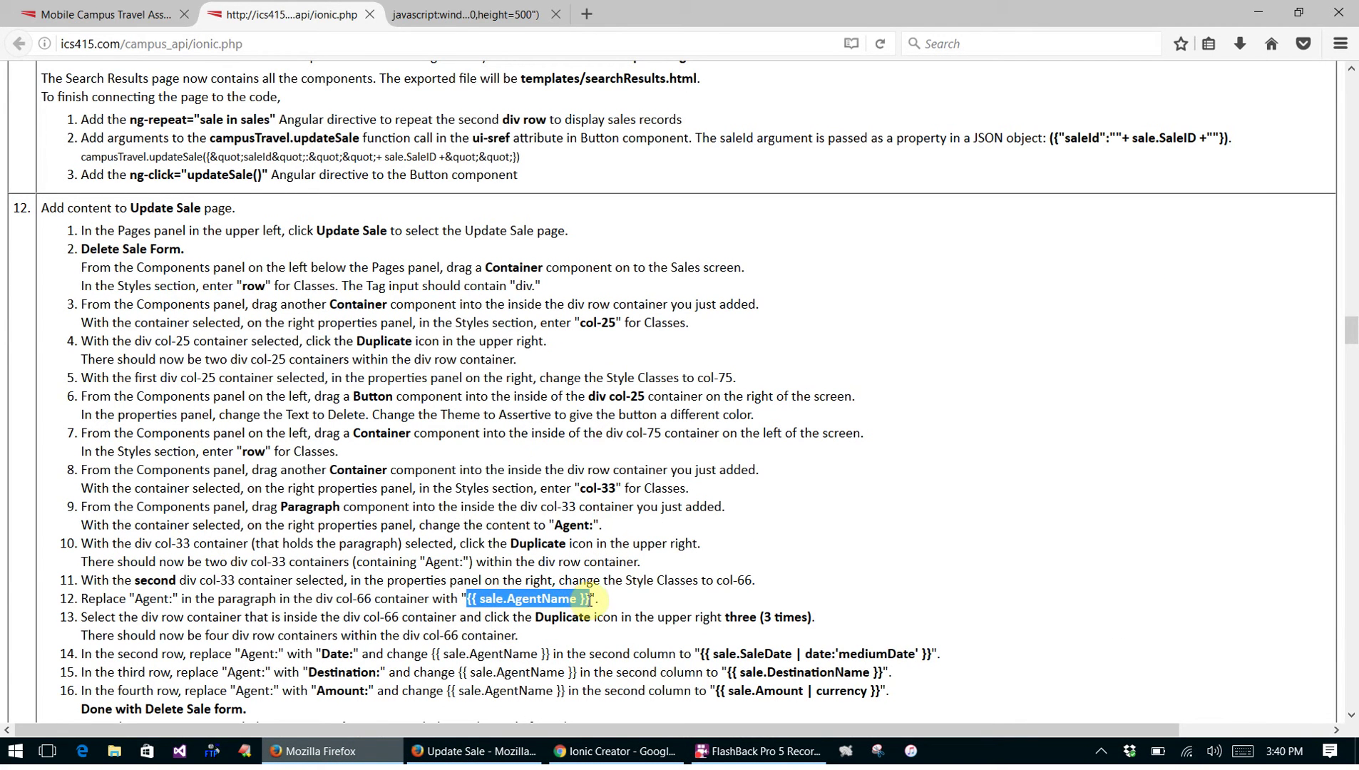
click(615, 751)
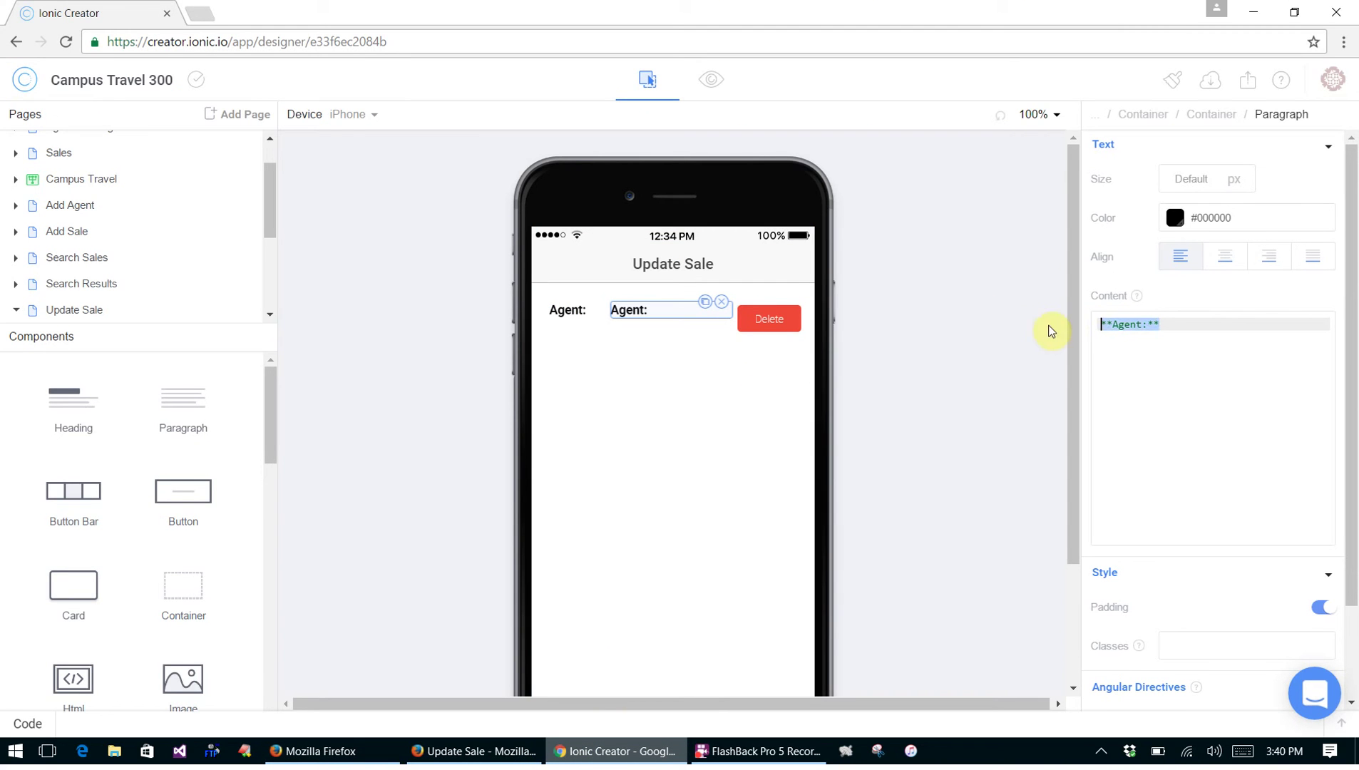
text({{ sale.AgentName }})
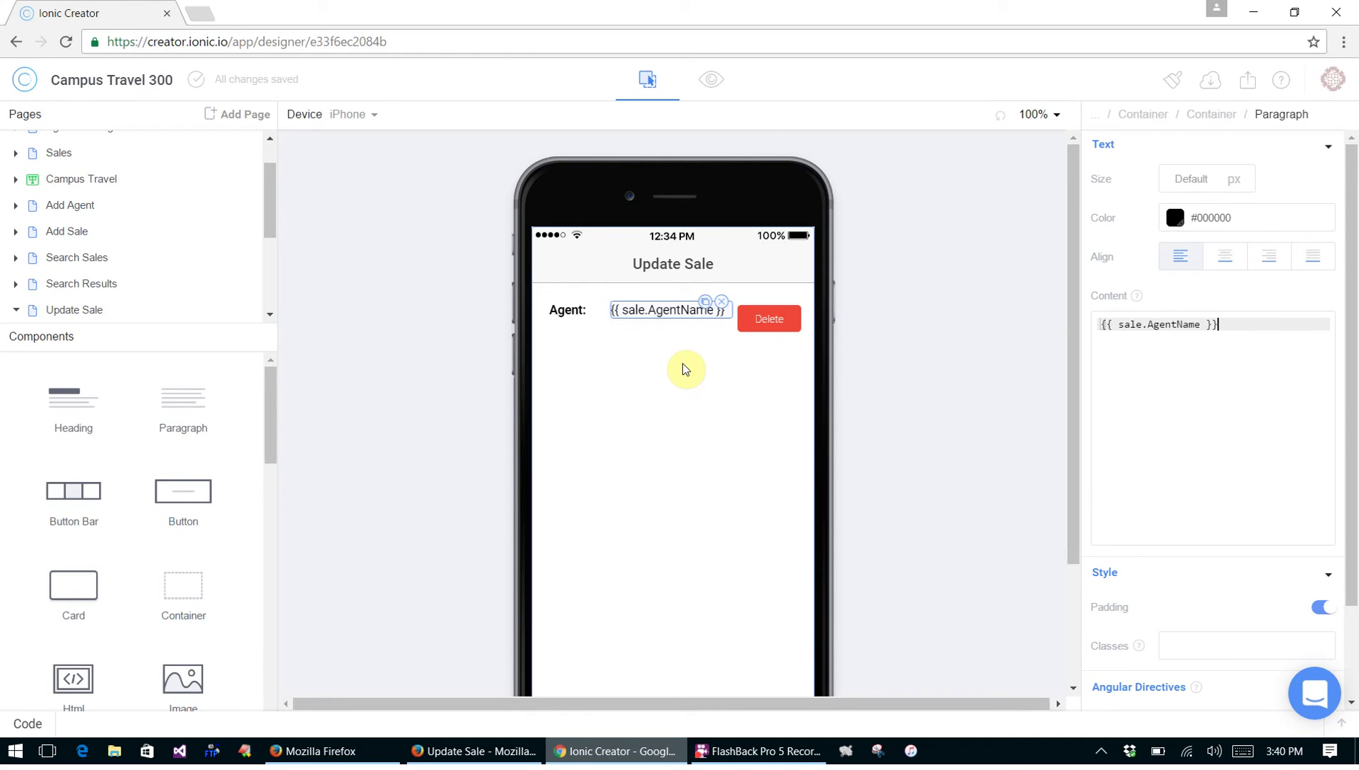
Duplicate the nested row container holding the Agent label and agent name three times, checking the layout against the sample app
click(586, 311)
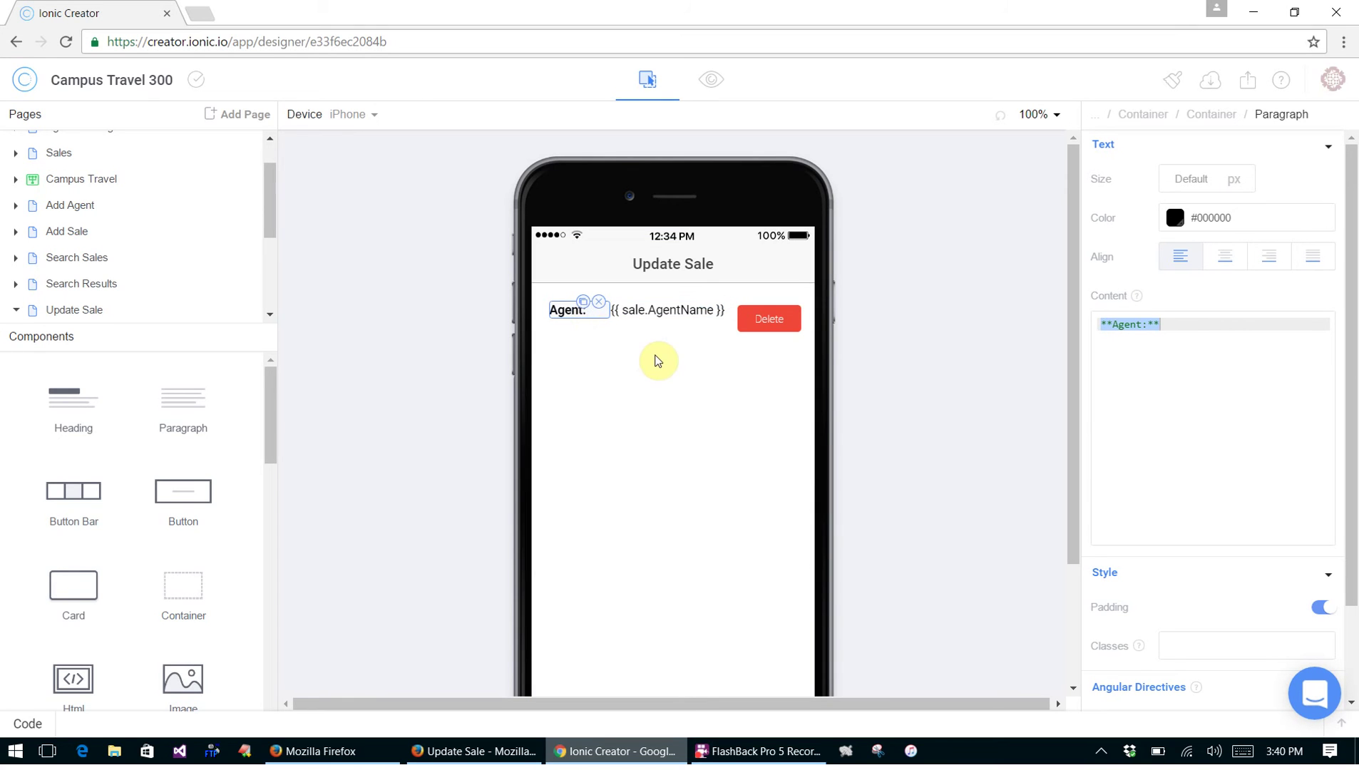
click(1212, 118)
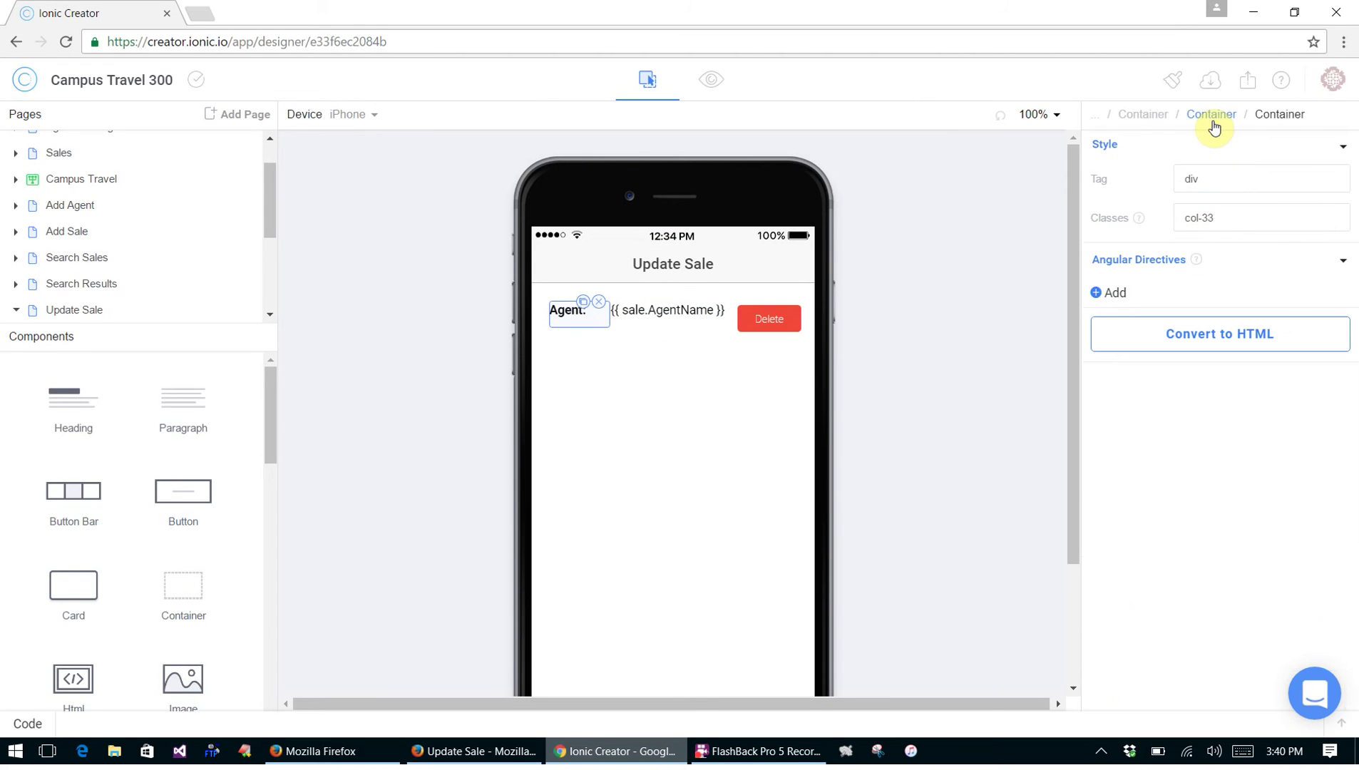
click(1144, 115)
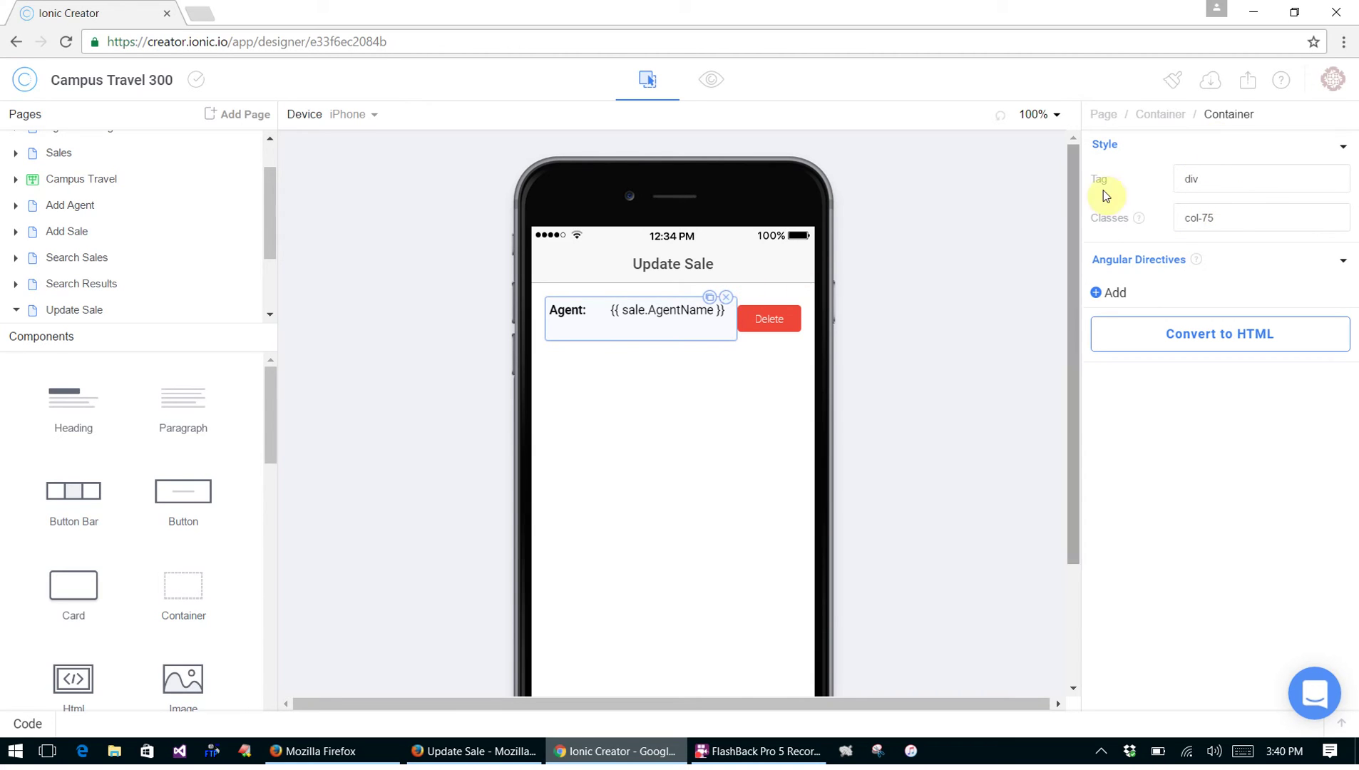
click(668, 308)
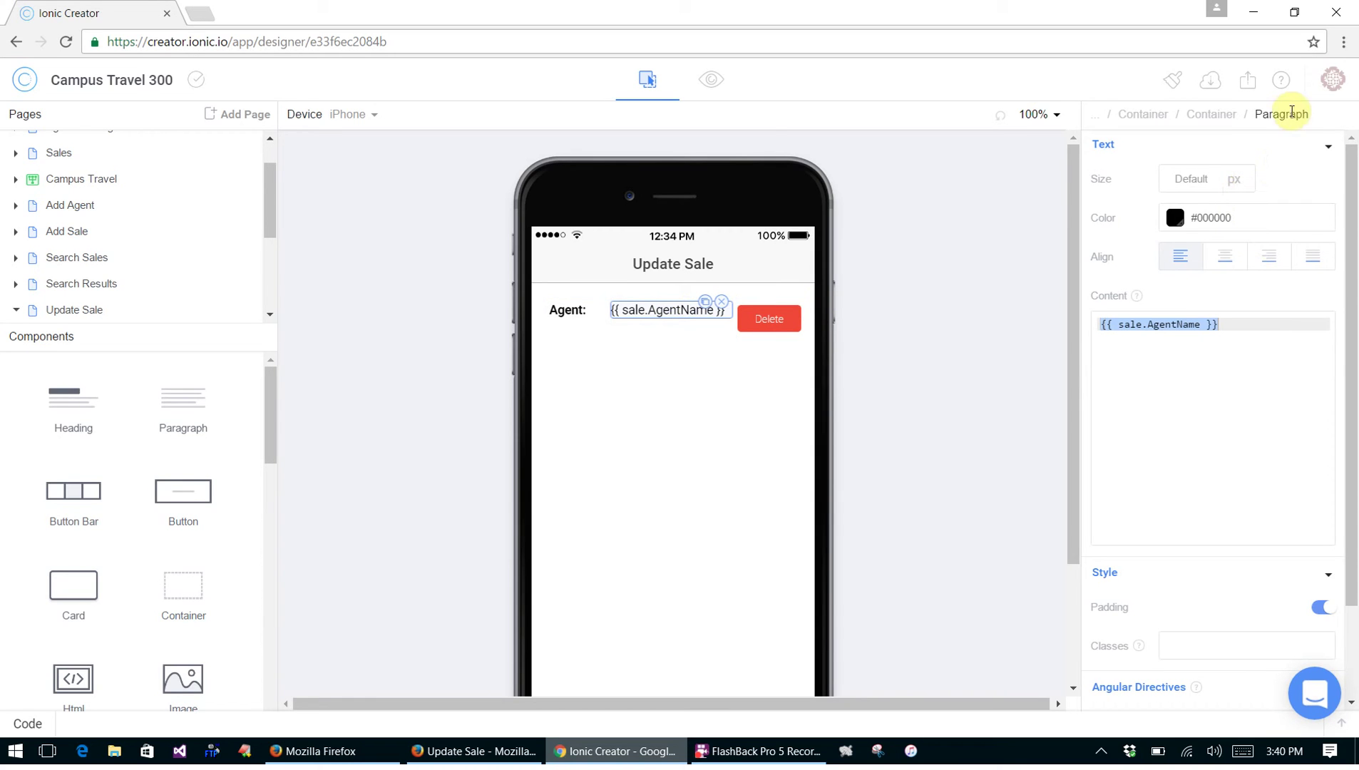
click(1211, 114)
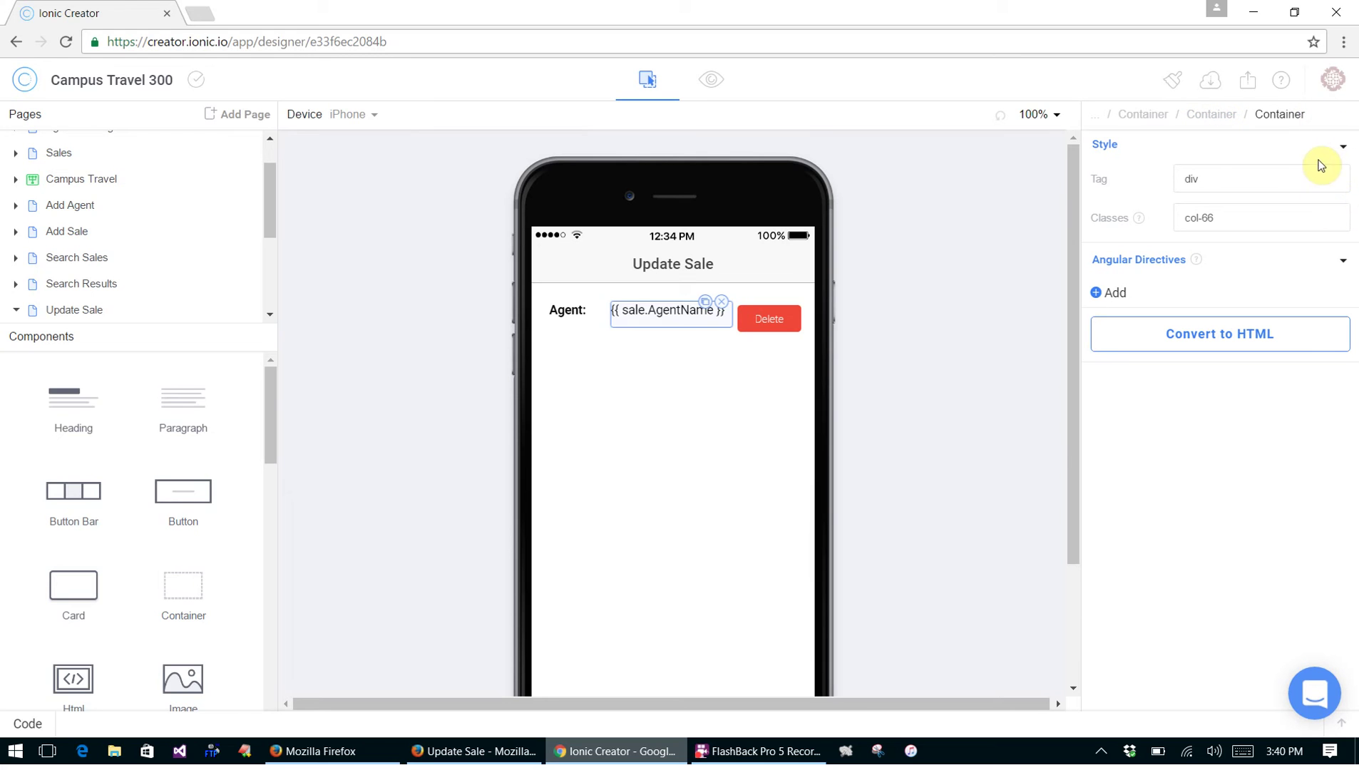
click(1214, 121)
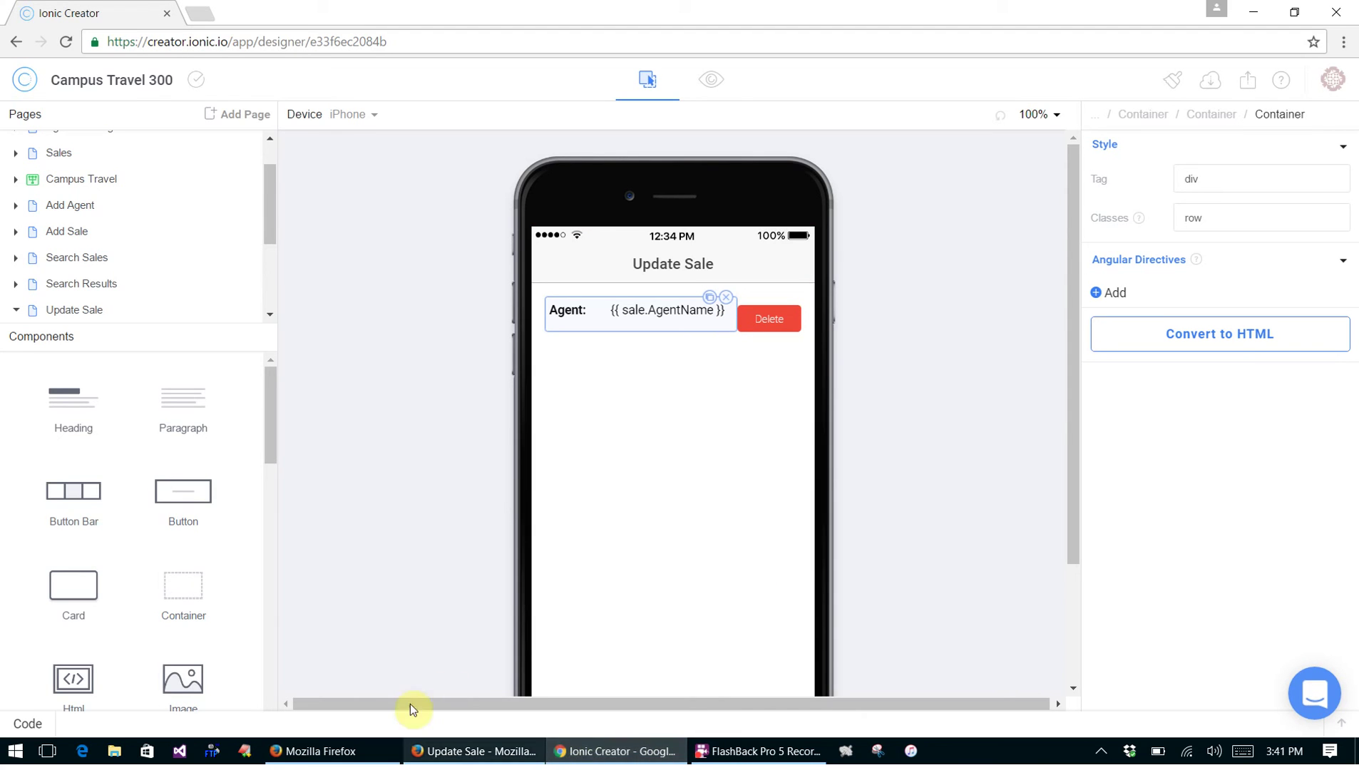
click(428, 750)
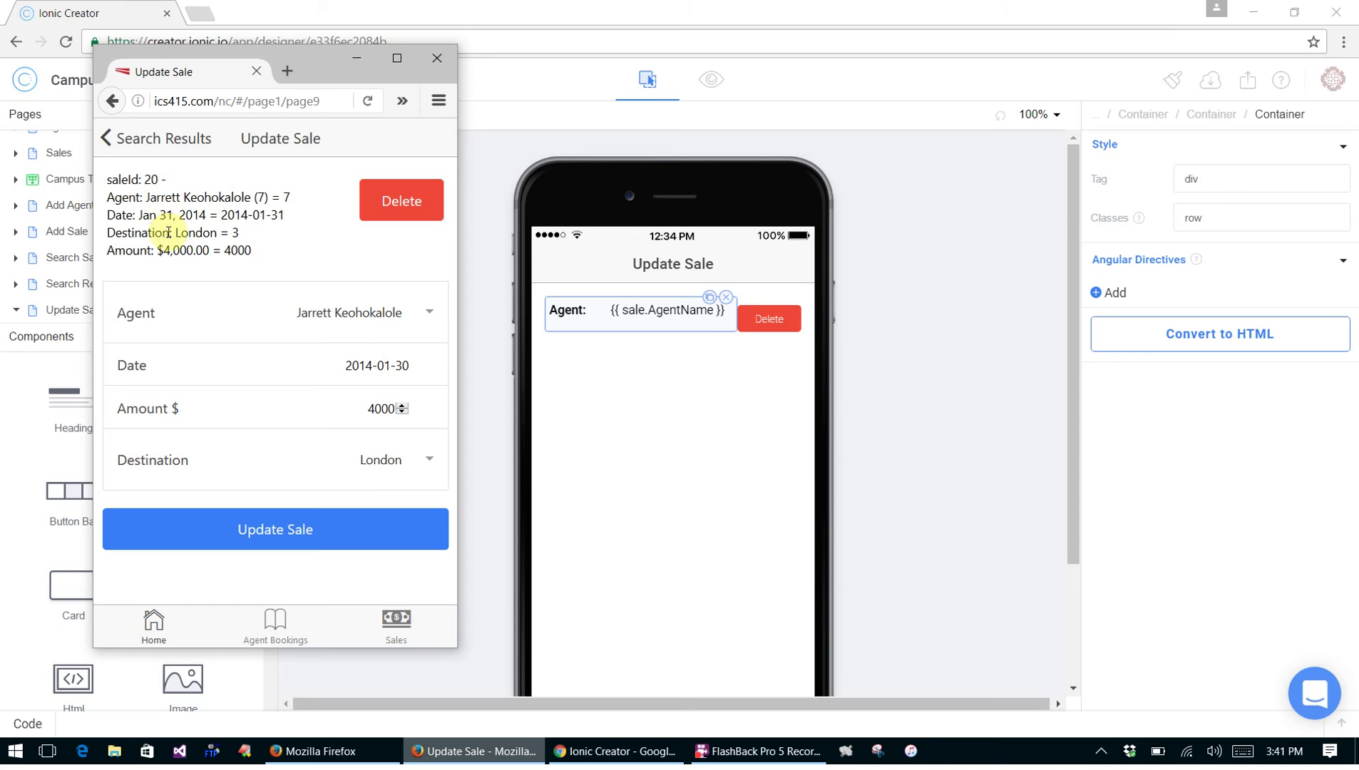
click(355, 59)
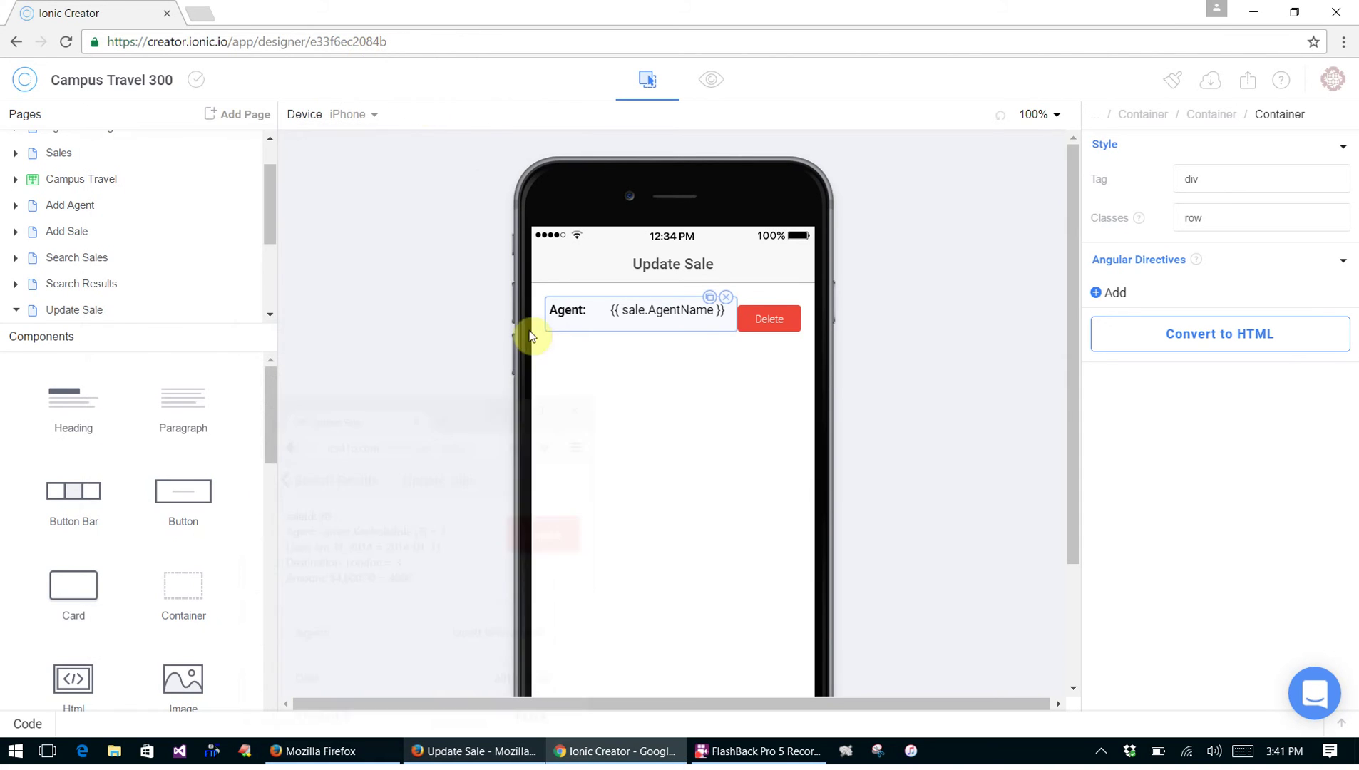
click(710, 297)
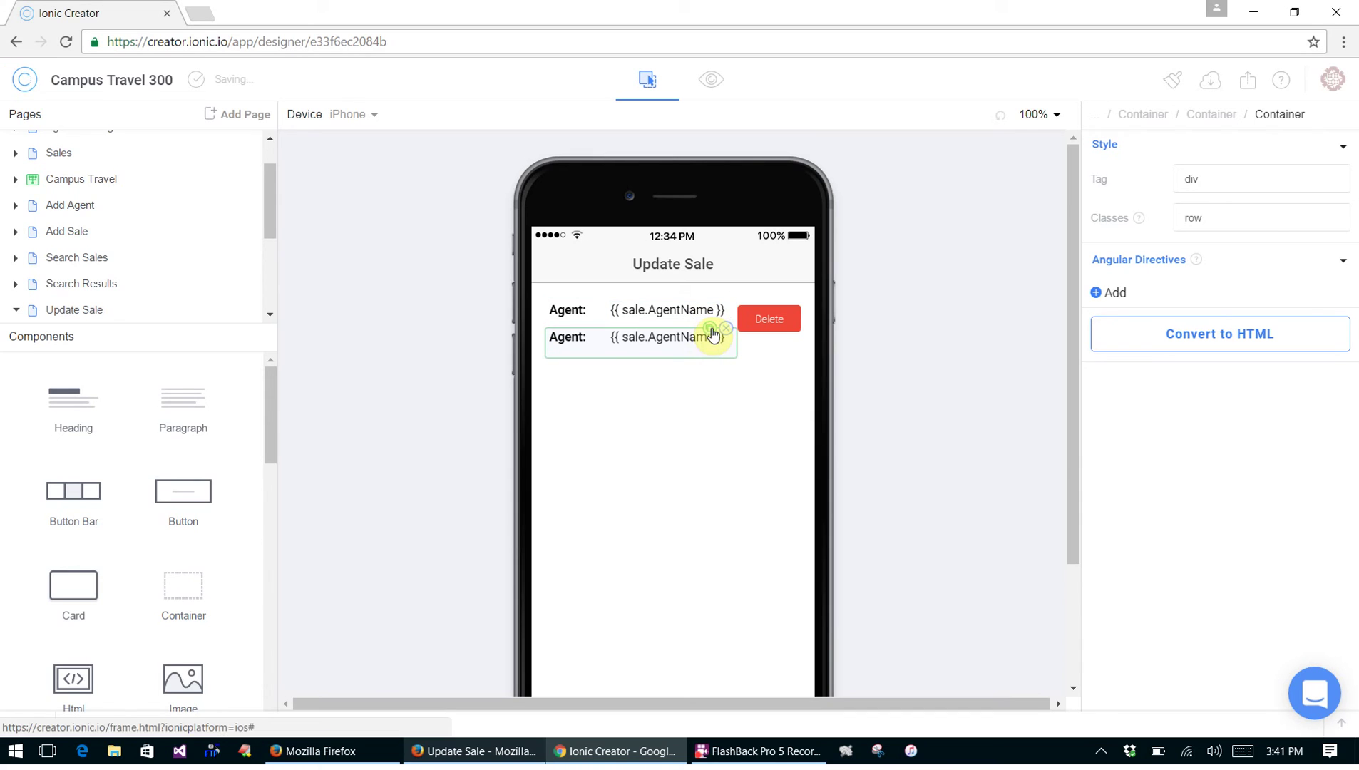
click(709, 327)
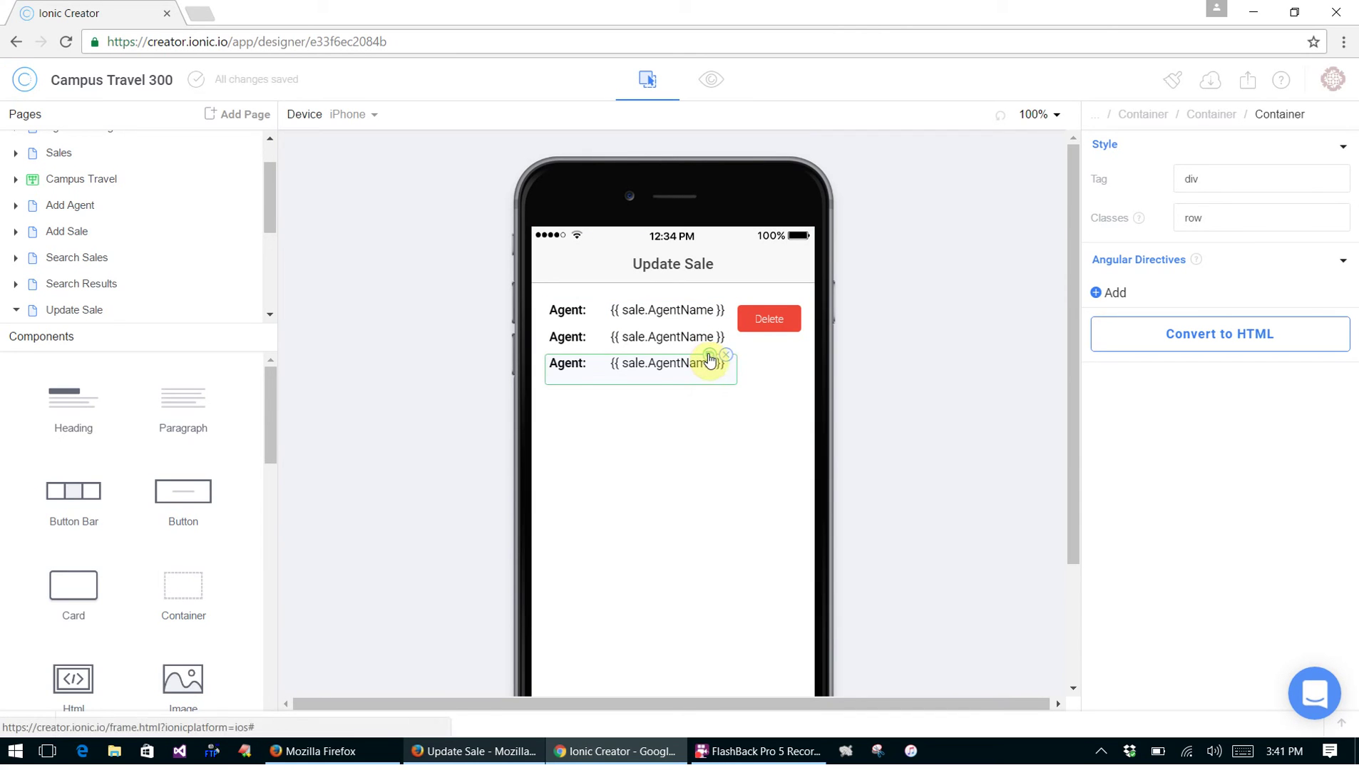
click(709, 355)
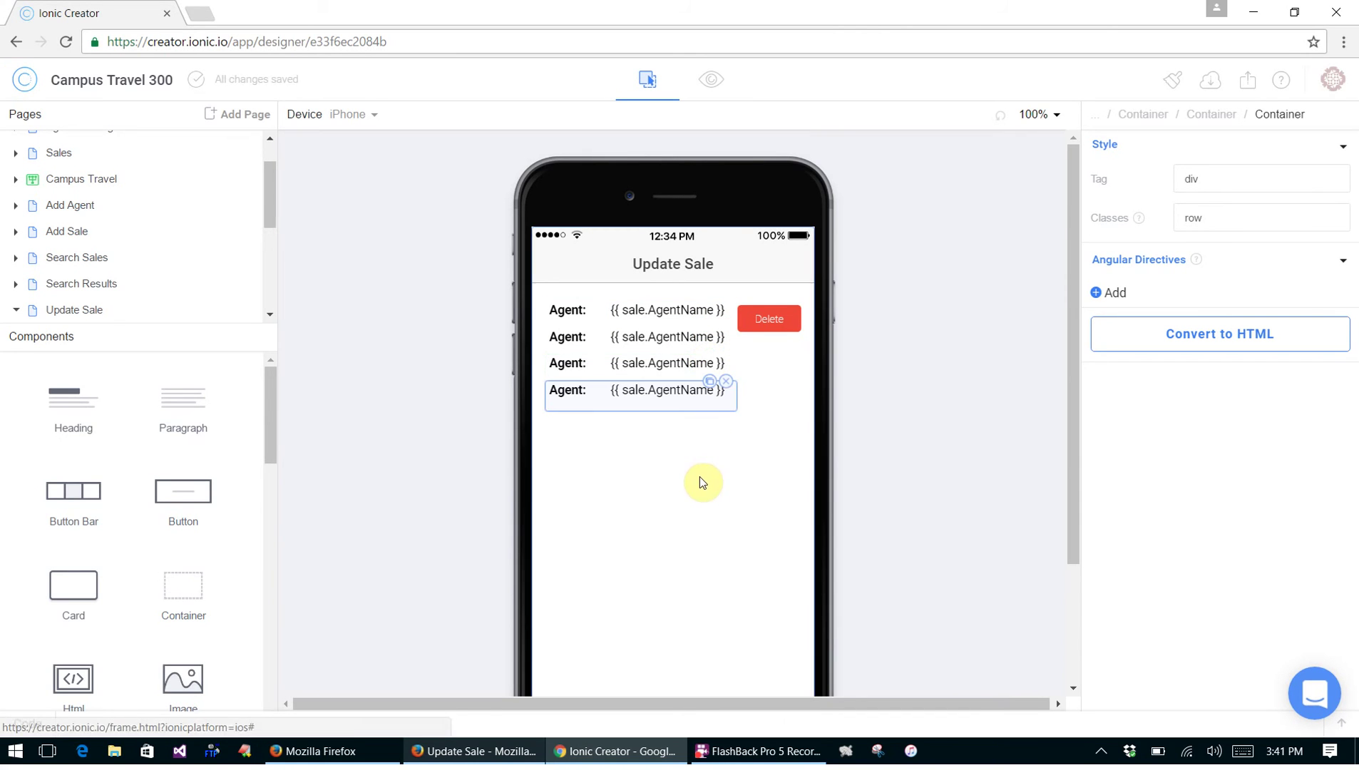
Change the label paragraphs of the second, third and fourth rows to "**Date:**", "**Destination:**" and "**Amount:**"
click(561, 337)
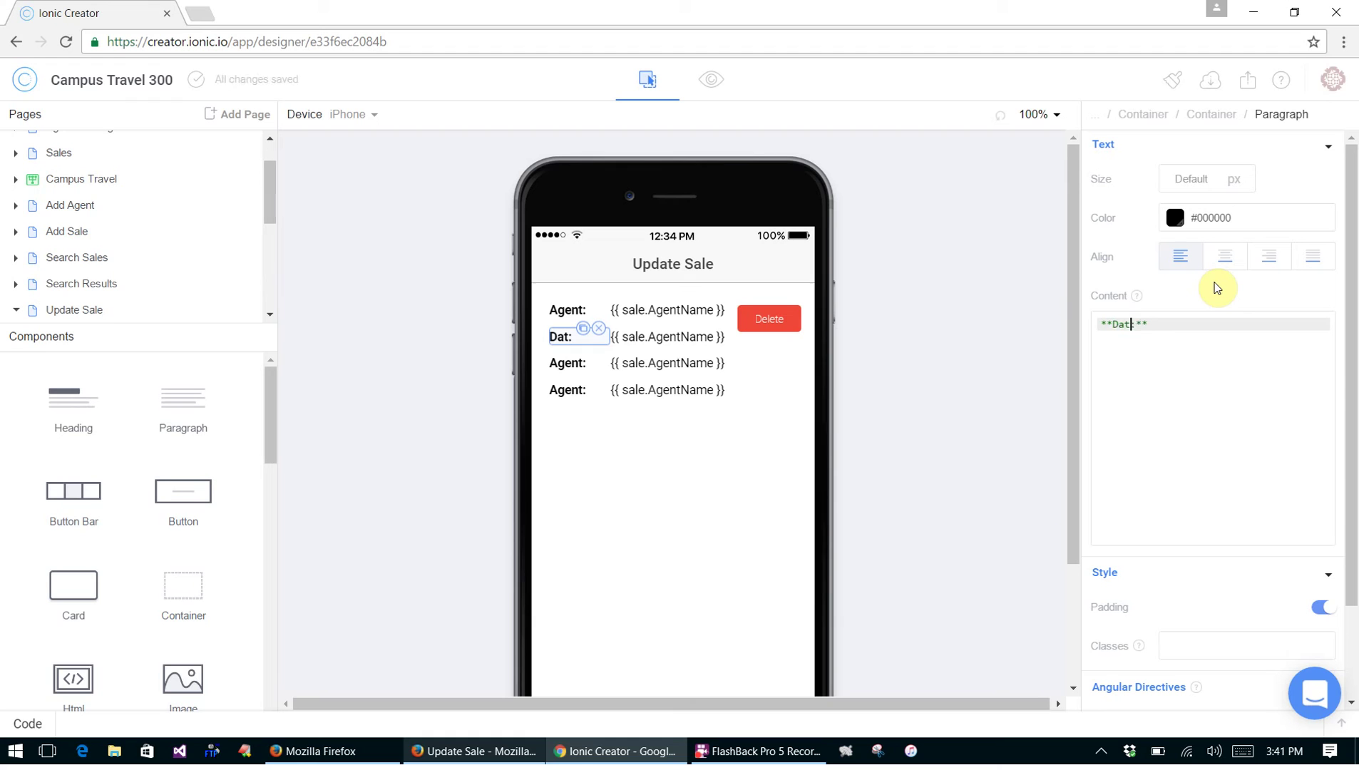
click(558, 365)
click(1142, 325)
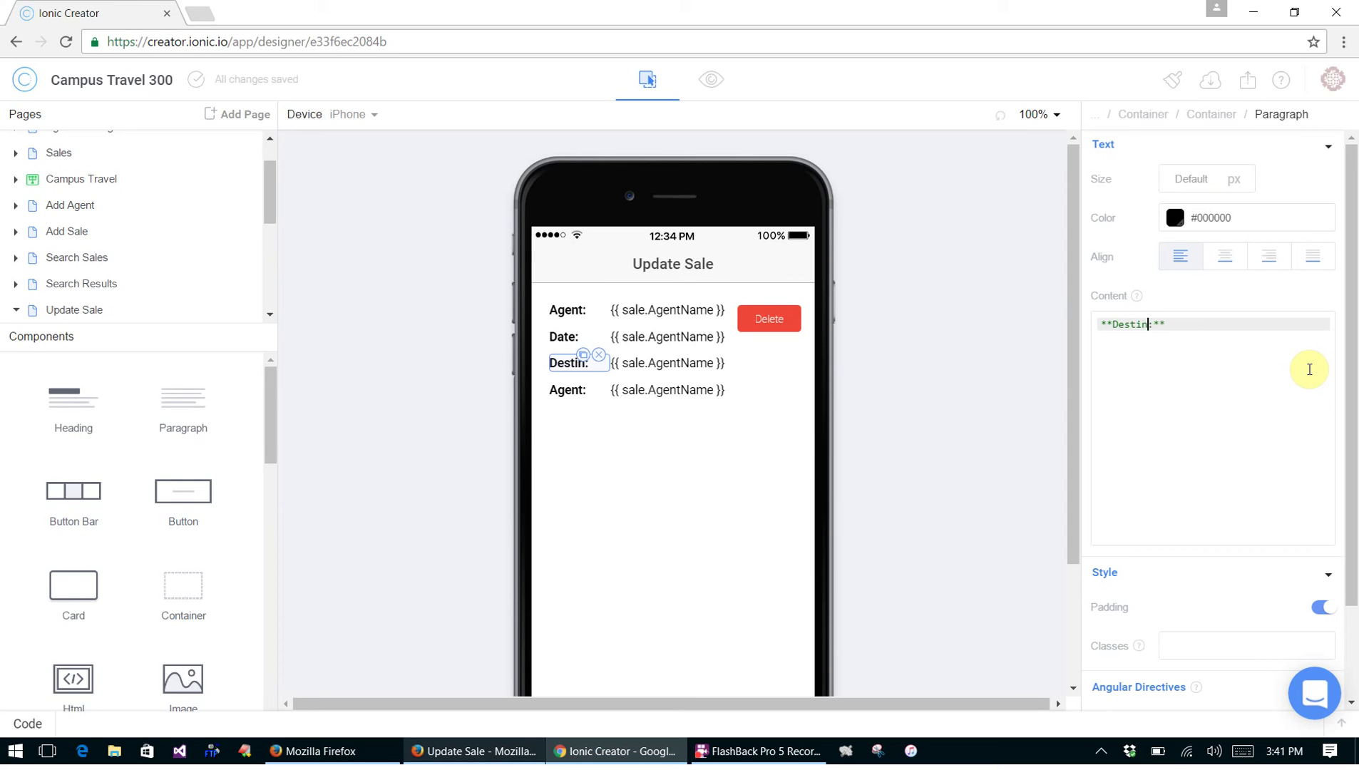
text(n)
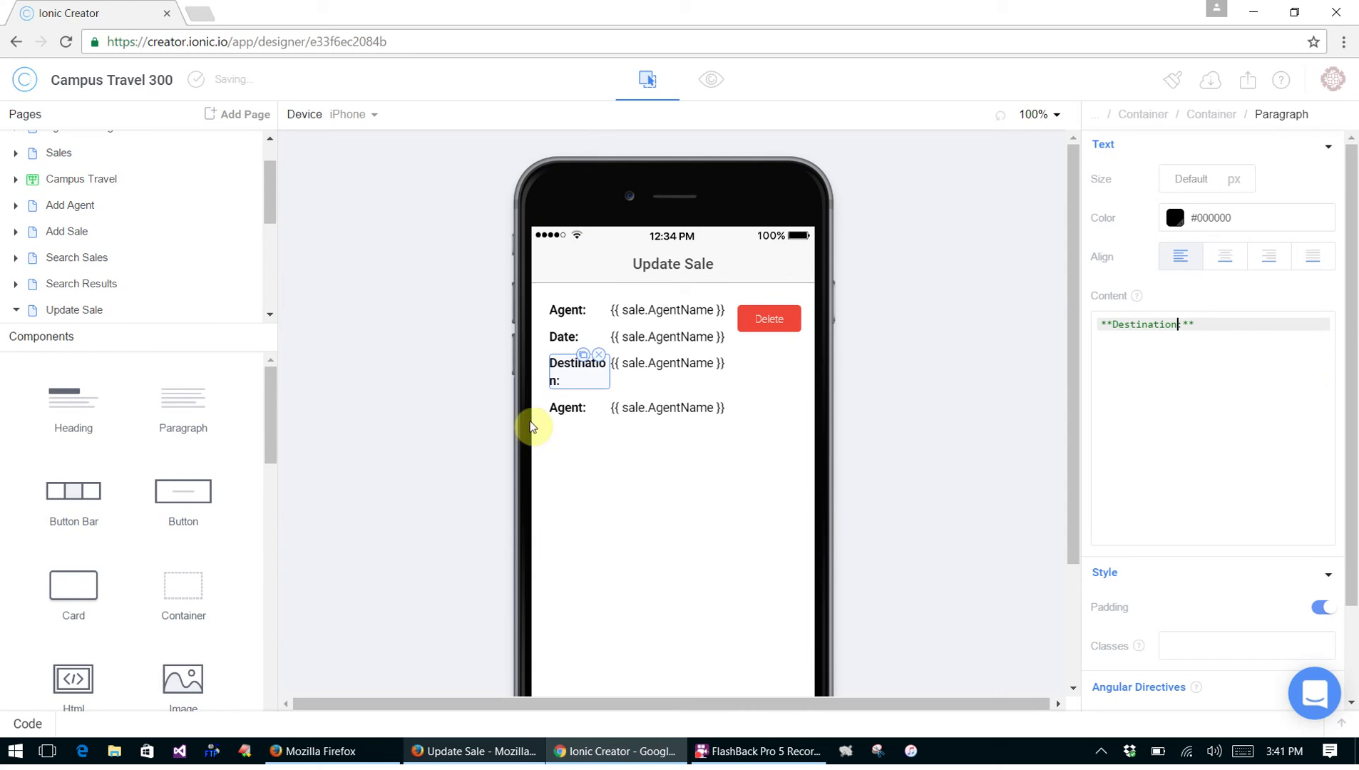
click(554, 416)
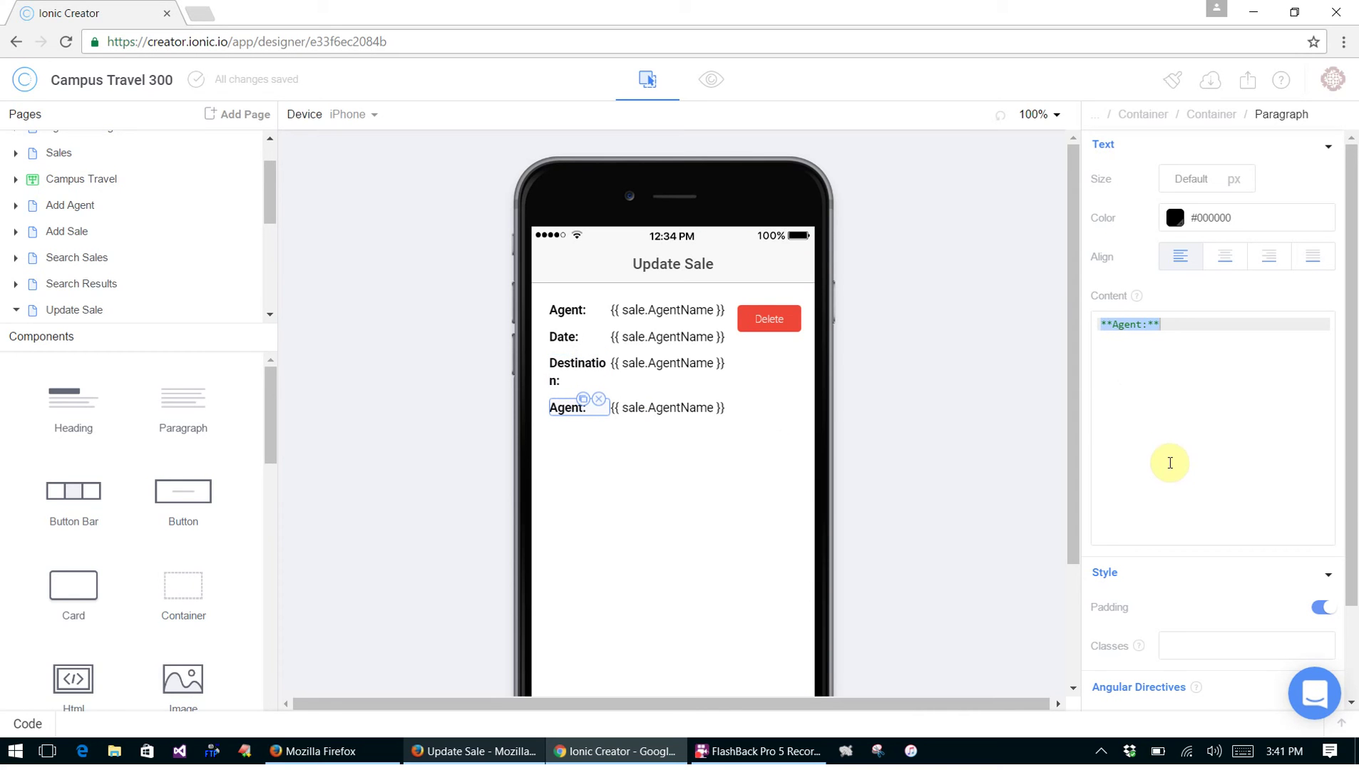
click(1142, 325)
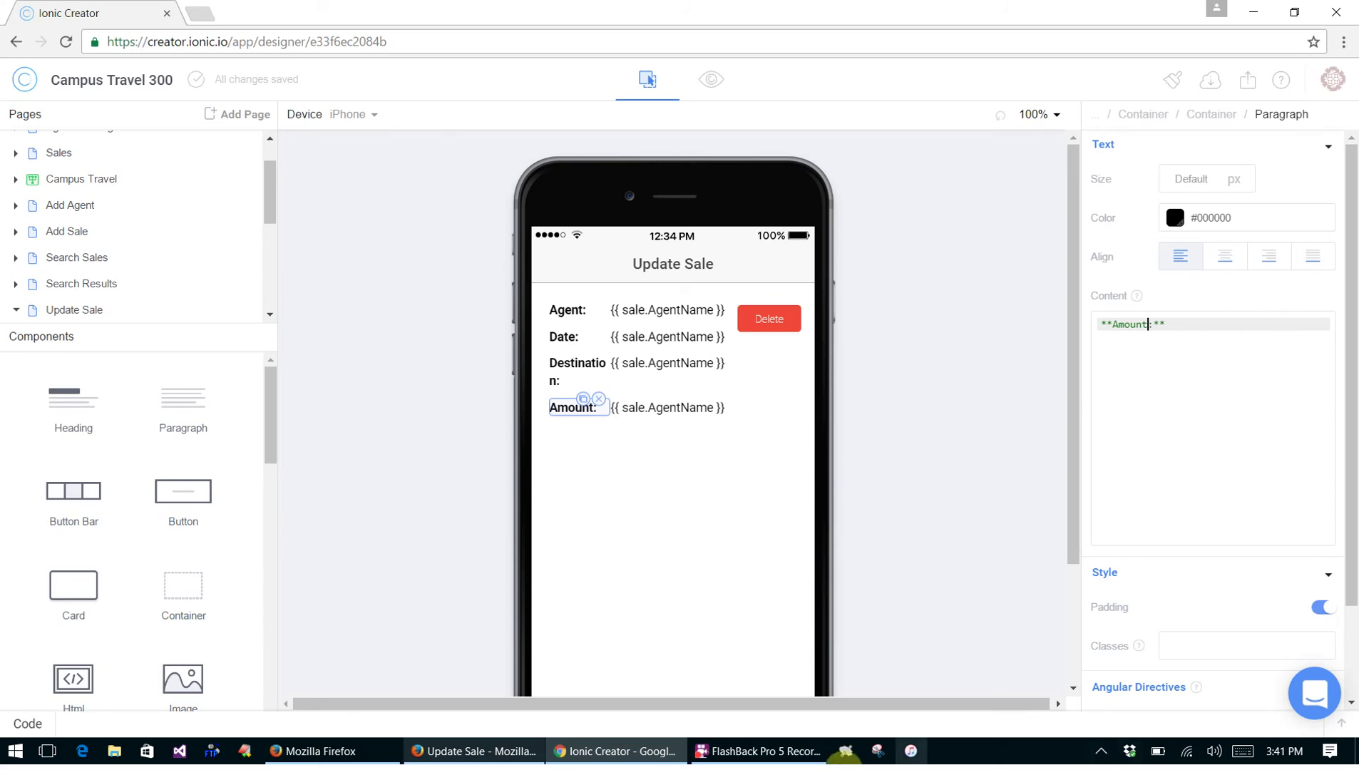
Replace the value paragraph in the Date row with "{{ sale.SaleDate | date:'mediumDate' }}" copied from the instructions page
click(648, 335)
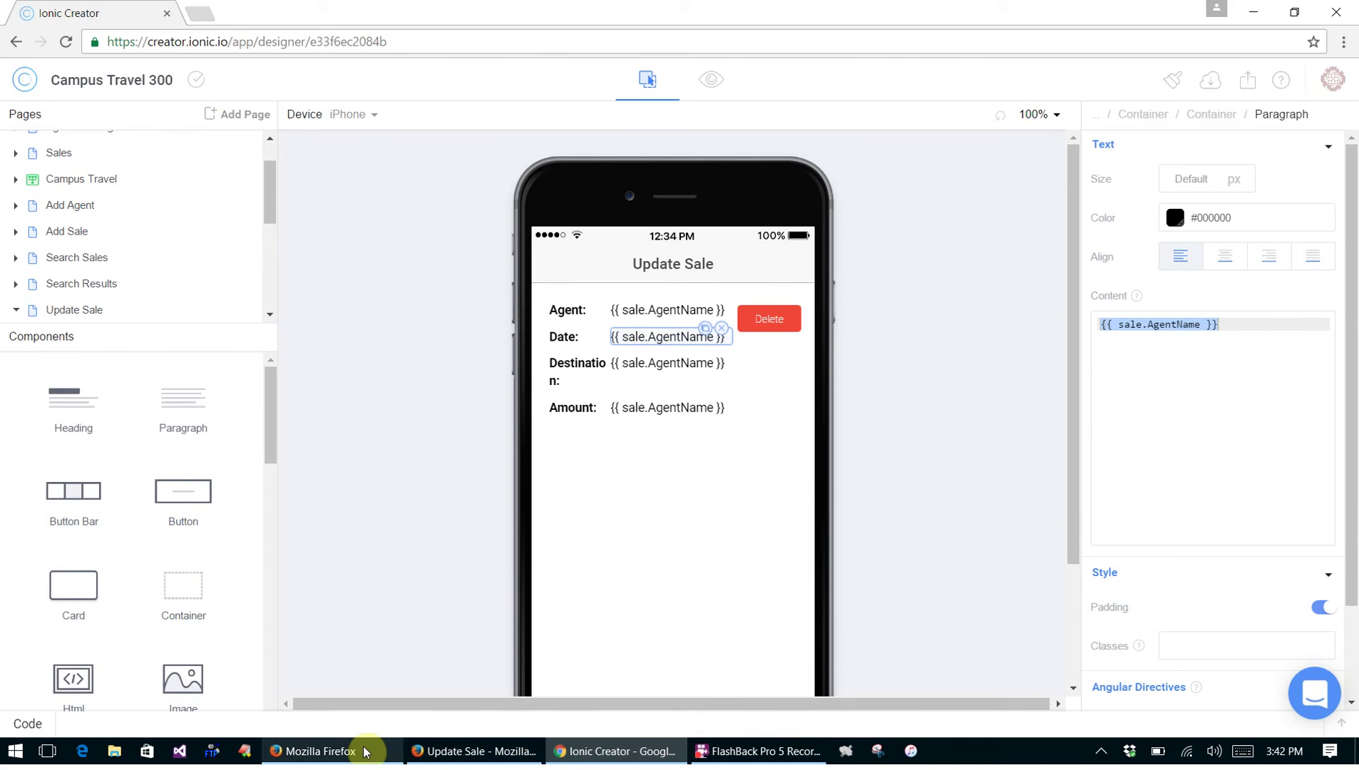
click(335, 750)
scroll(875, 602, down, 5)
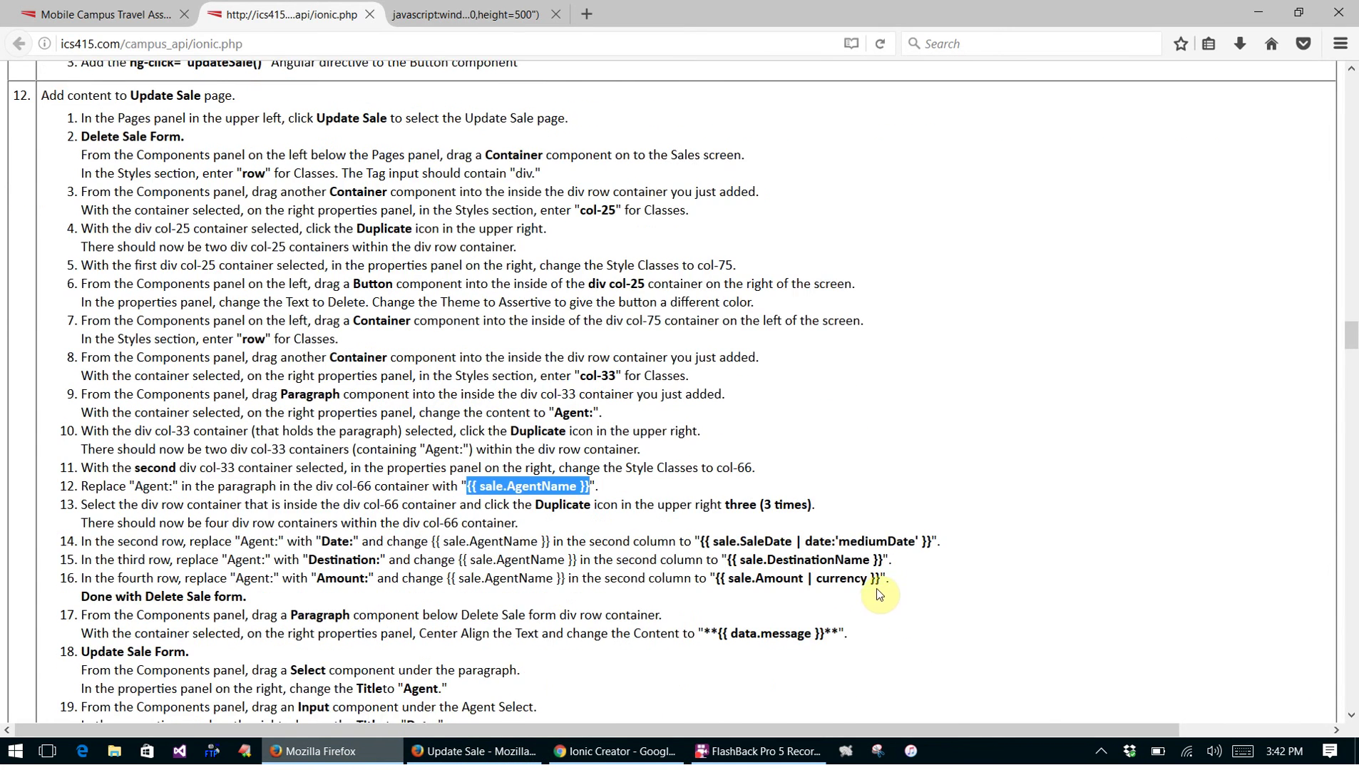
drag(701, 263, 930, 268)
key(ctrl+c)
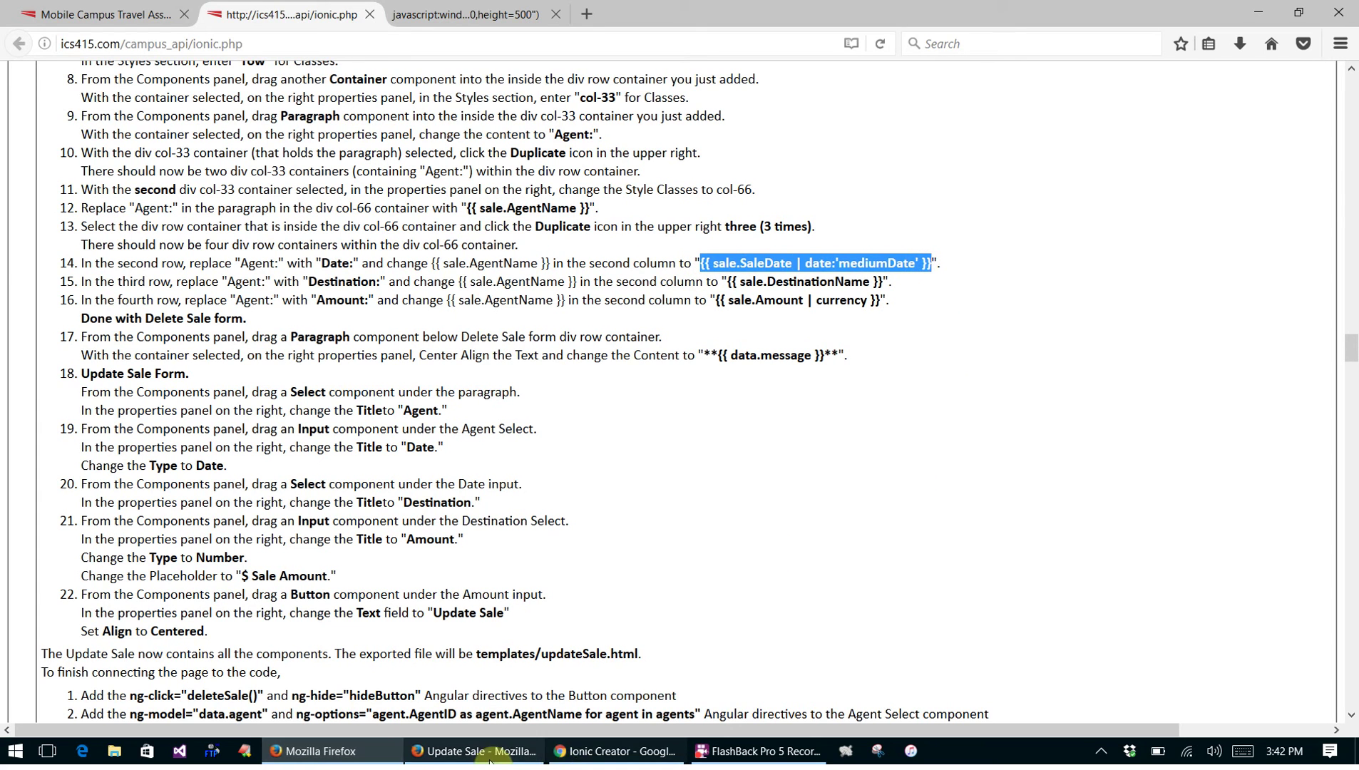
click(615, 751)
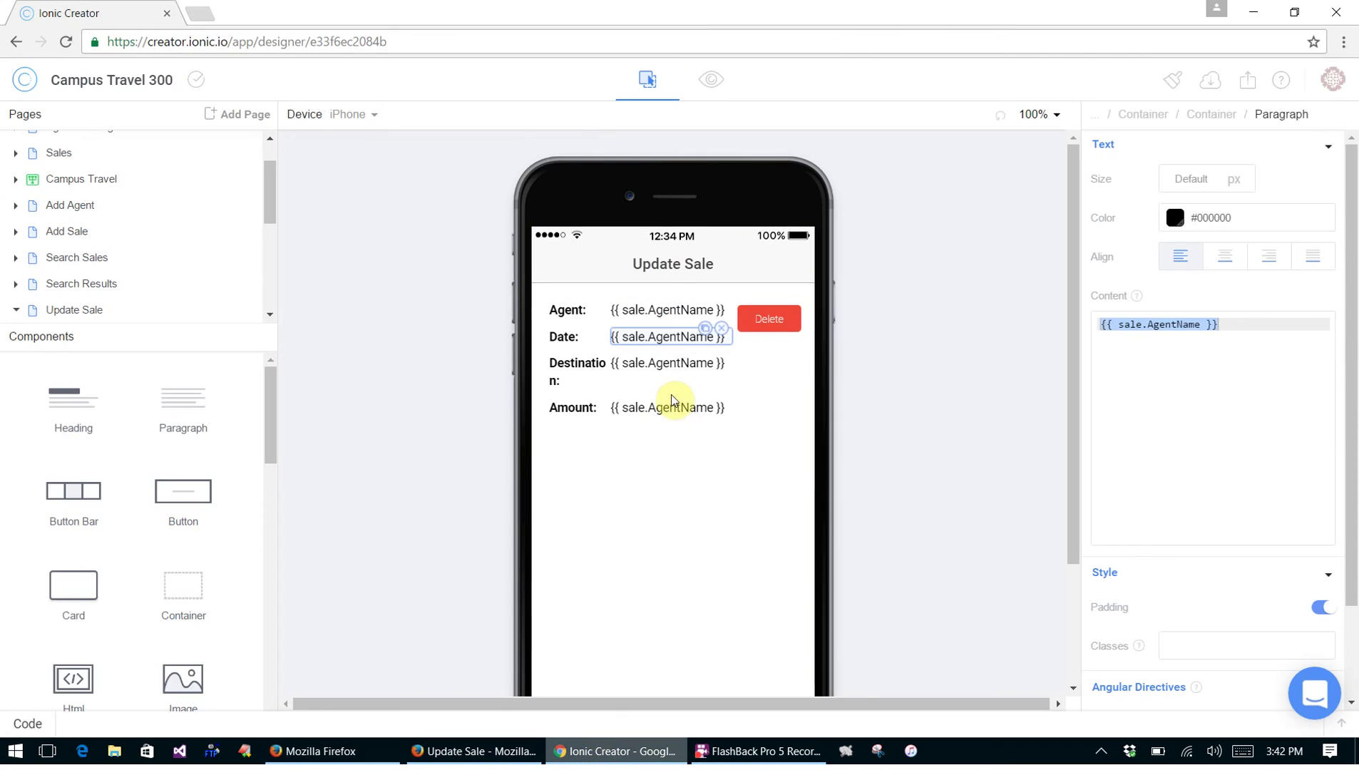
drag(1229, 324, 1052, 327)
key(ctrl+v)
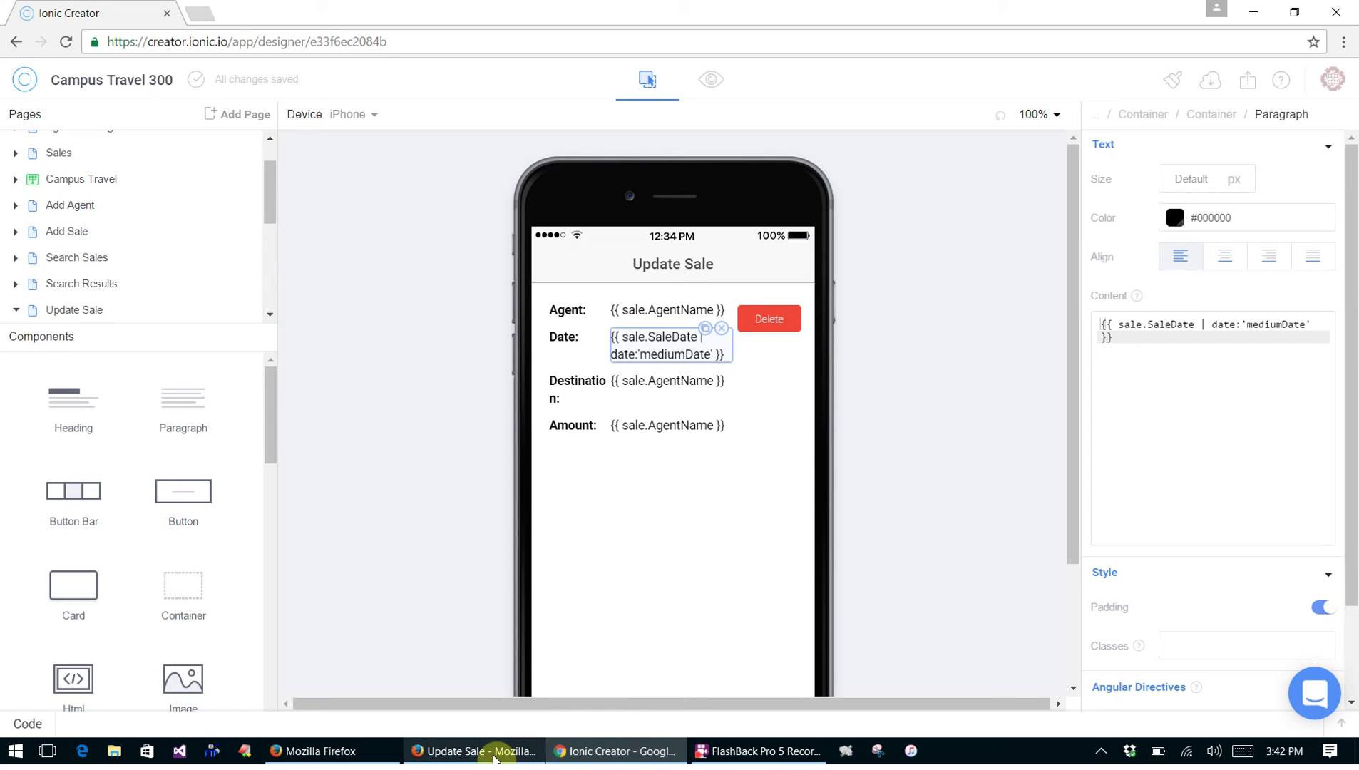
Replace the value paragraph in the Destination row with "{{ sale.DestinationName }}" copied from the instructions page
click(349, 751)
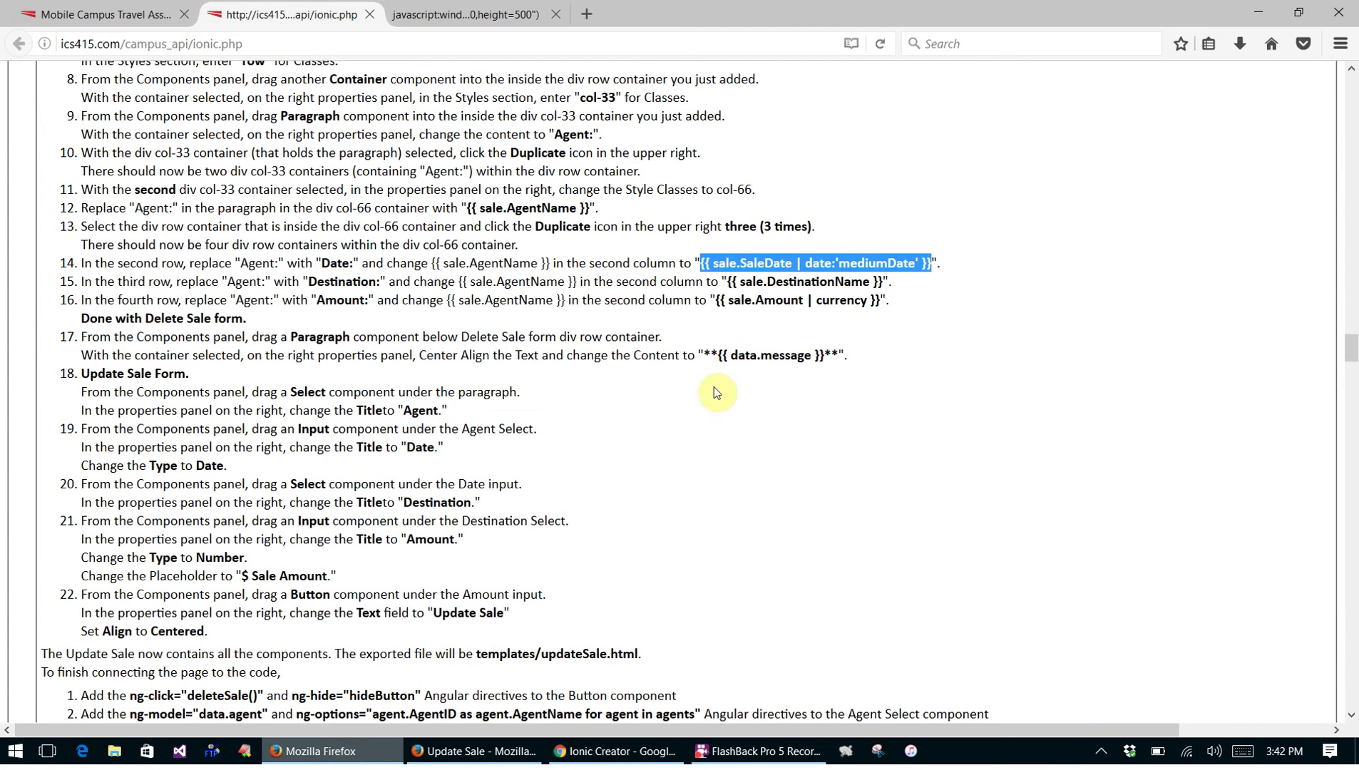
drag(730, 281, 881, 282)
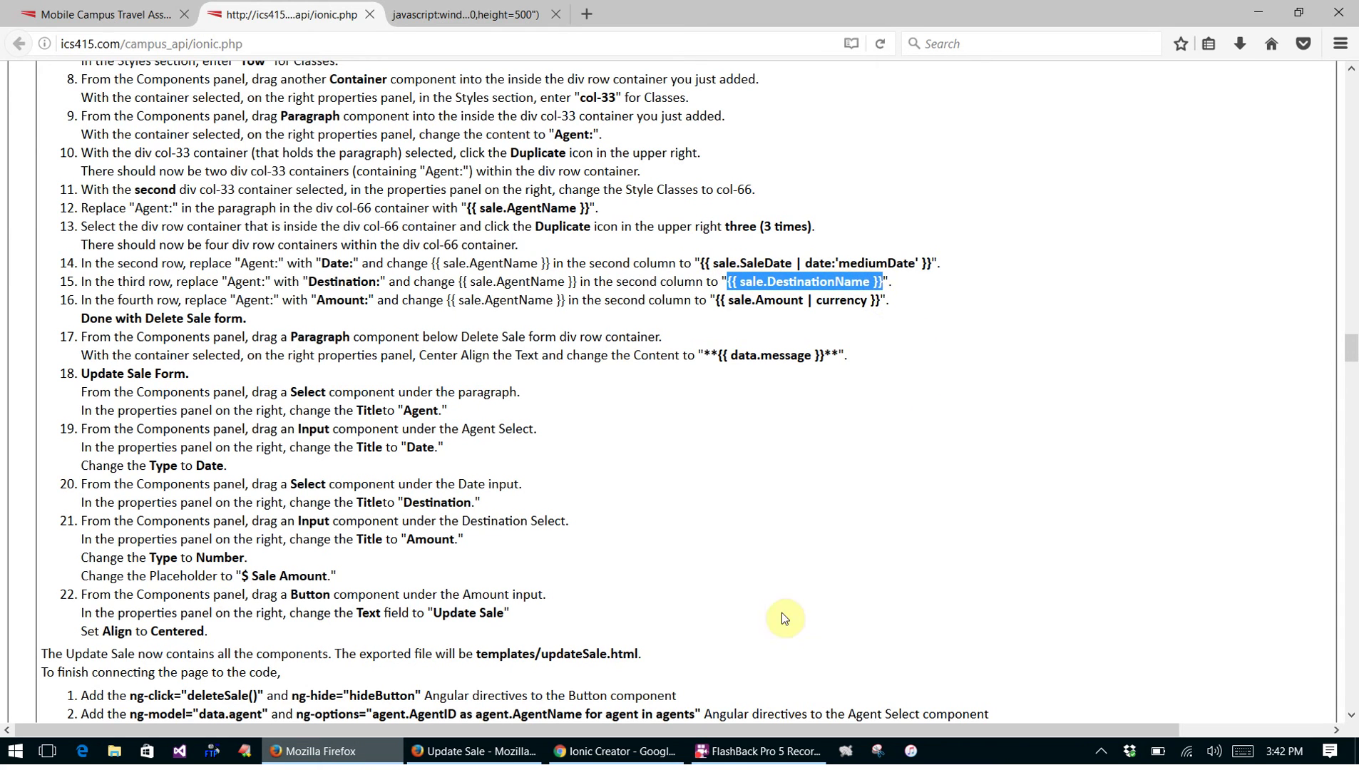
click(613, 750)
click(659, 382)
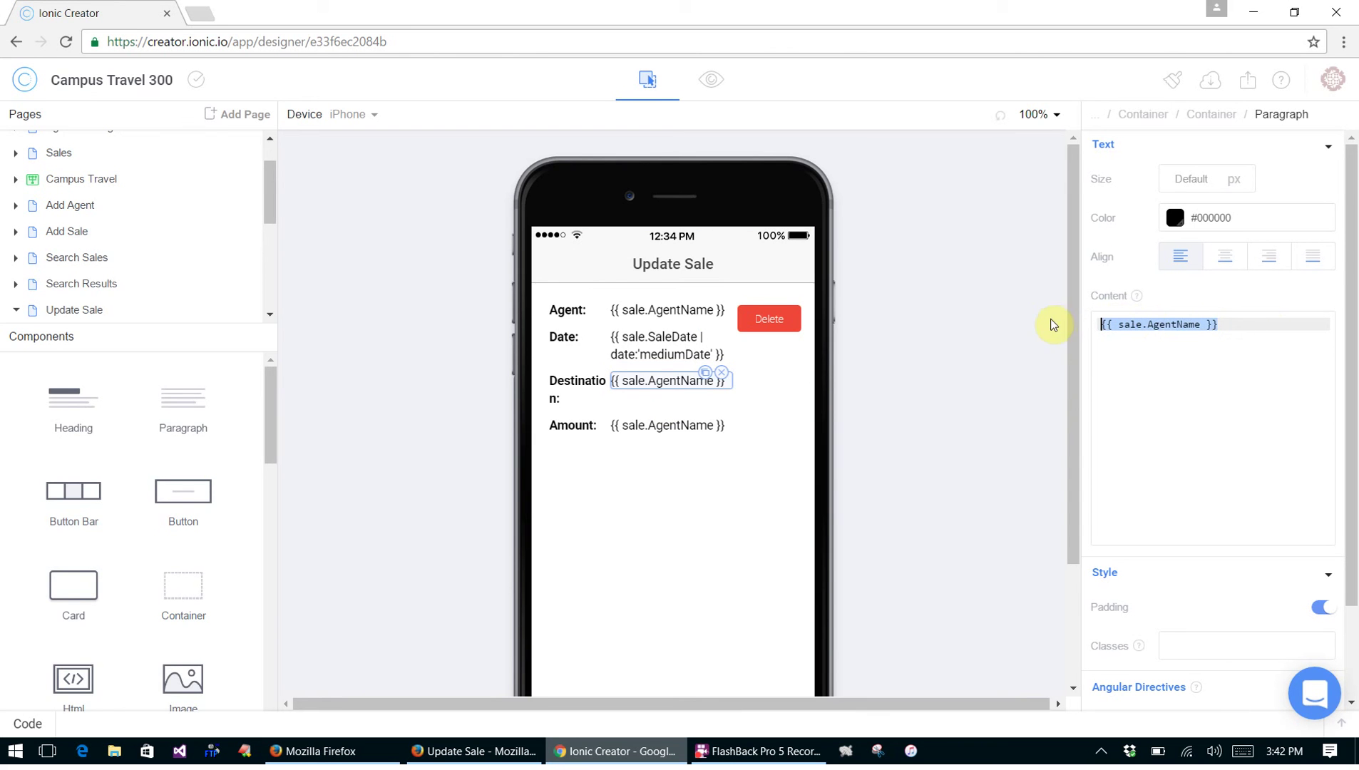
text({{ sale.DestinationName }})
Replace the value paragraph in the Amount row with "{{ sale.Amount | currency }}" copied from the instructions page
click(663, 442)
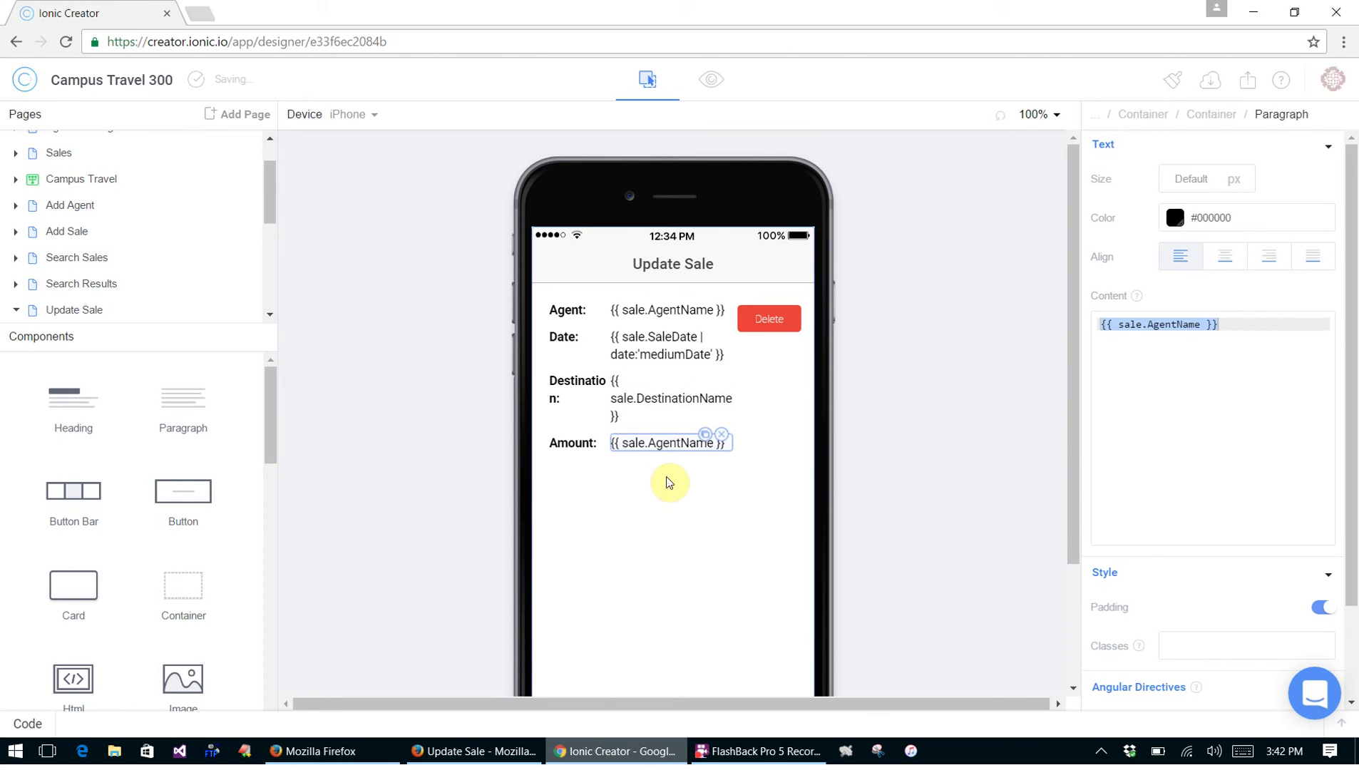
click(319, 751)
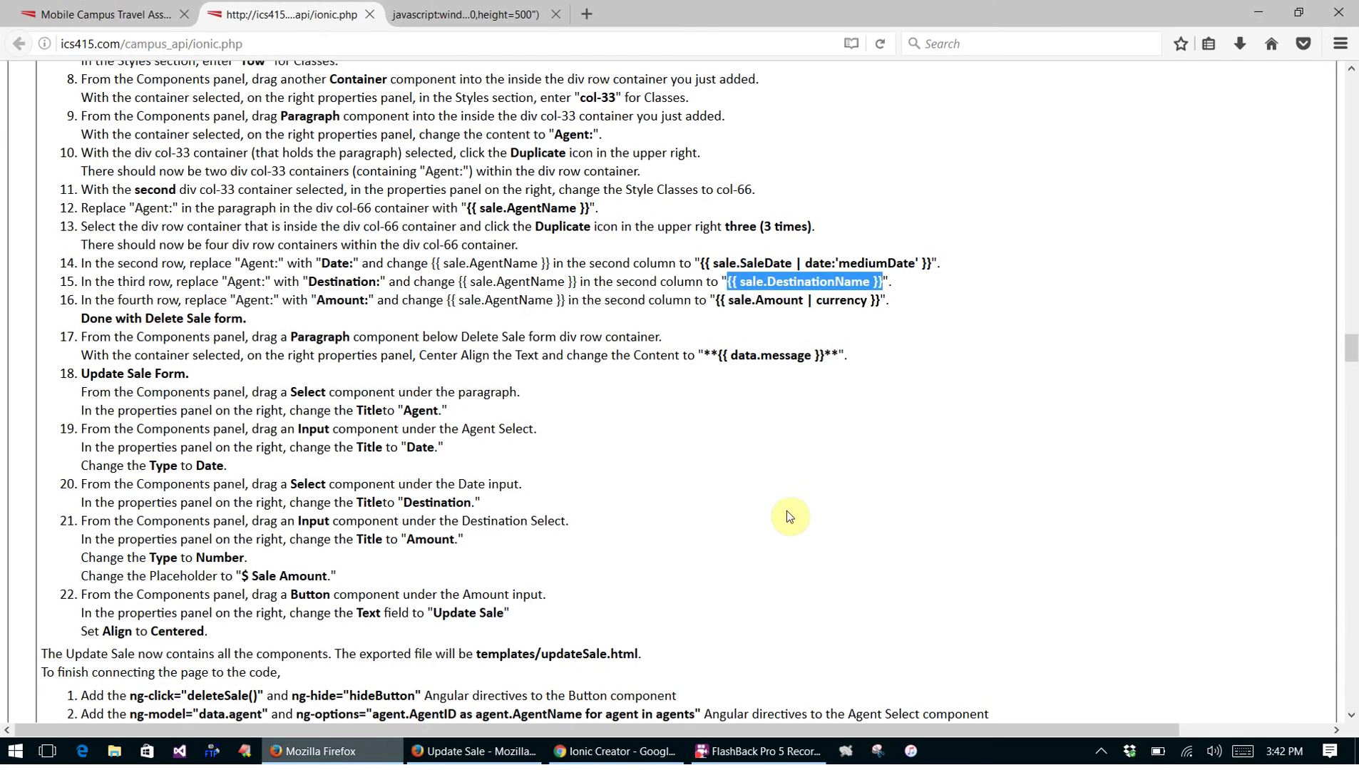
click(796, 422)
drag(716, 300, 889, 300)
key(ctrl+c)
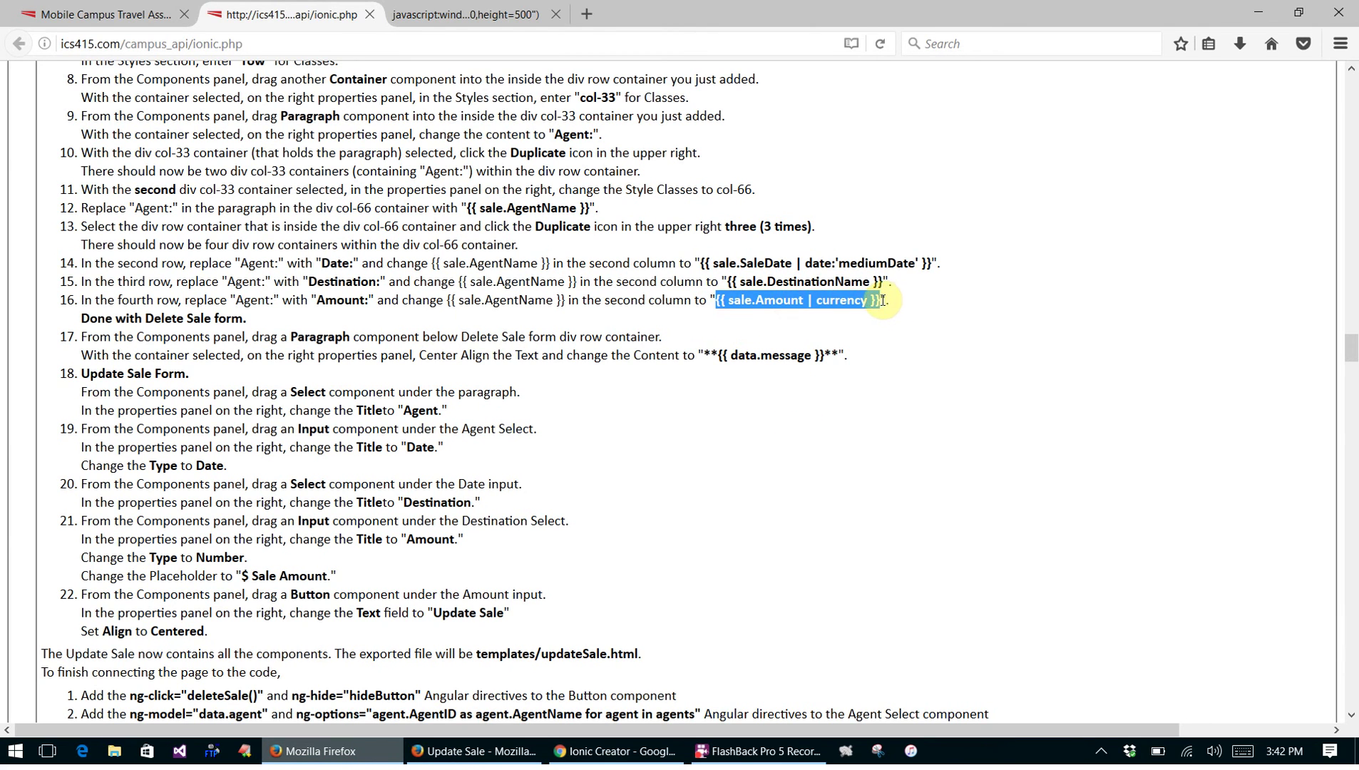
click(586, 751)
drag(1250, 324, 1059, 316)
key(ctrl+v)
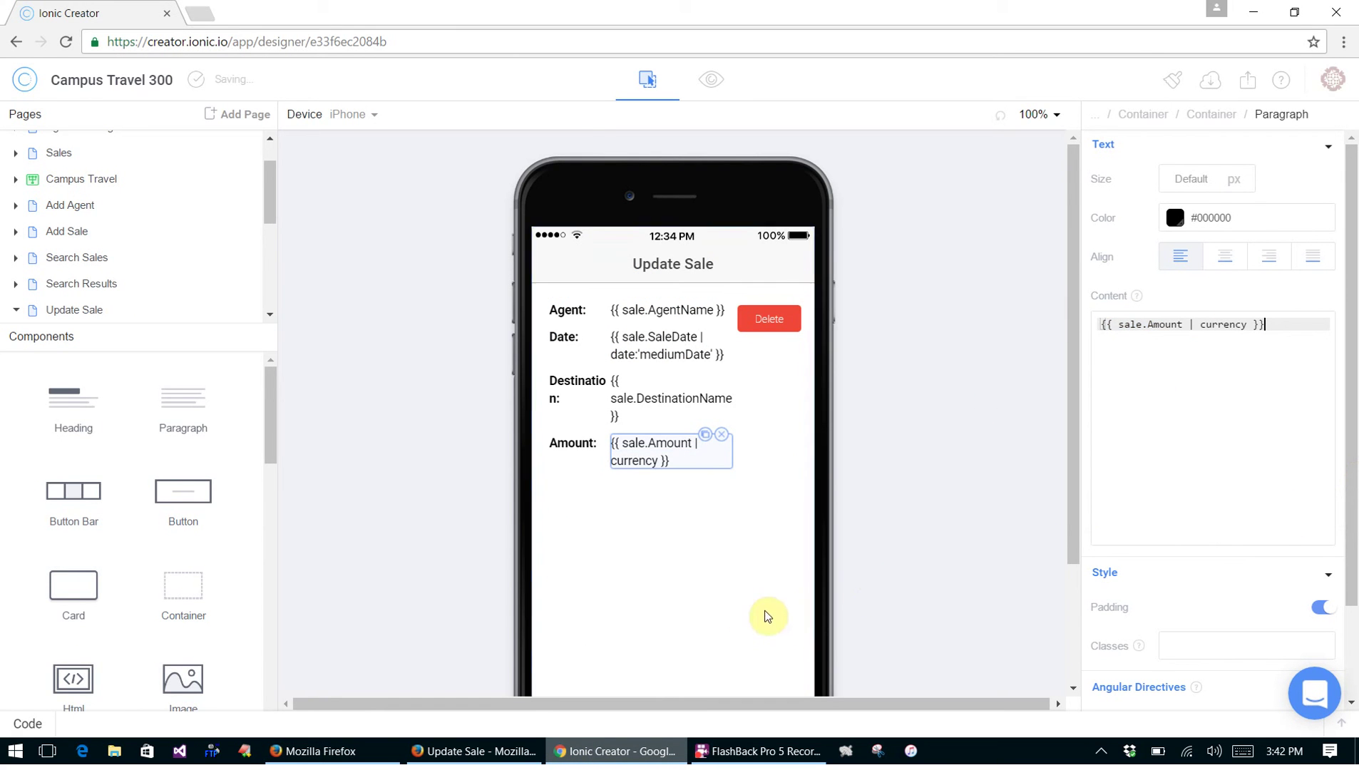
click(730, 606)
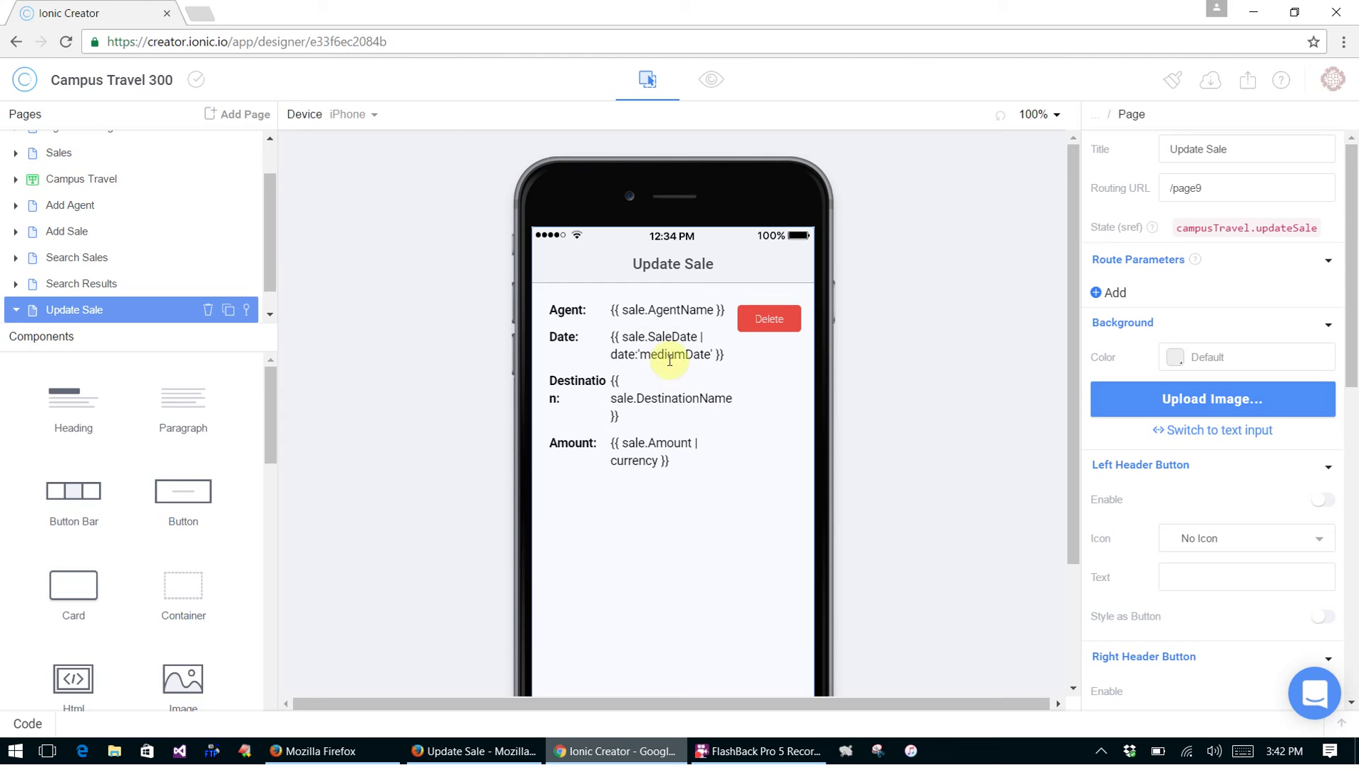
Add a paragraph below the outer row container that holds the sale details and the Delete button
click(642, 353)
click(1210, 116)
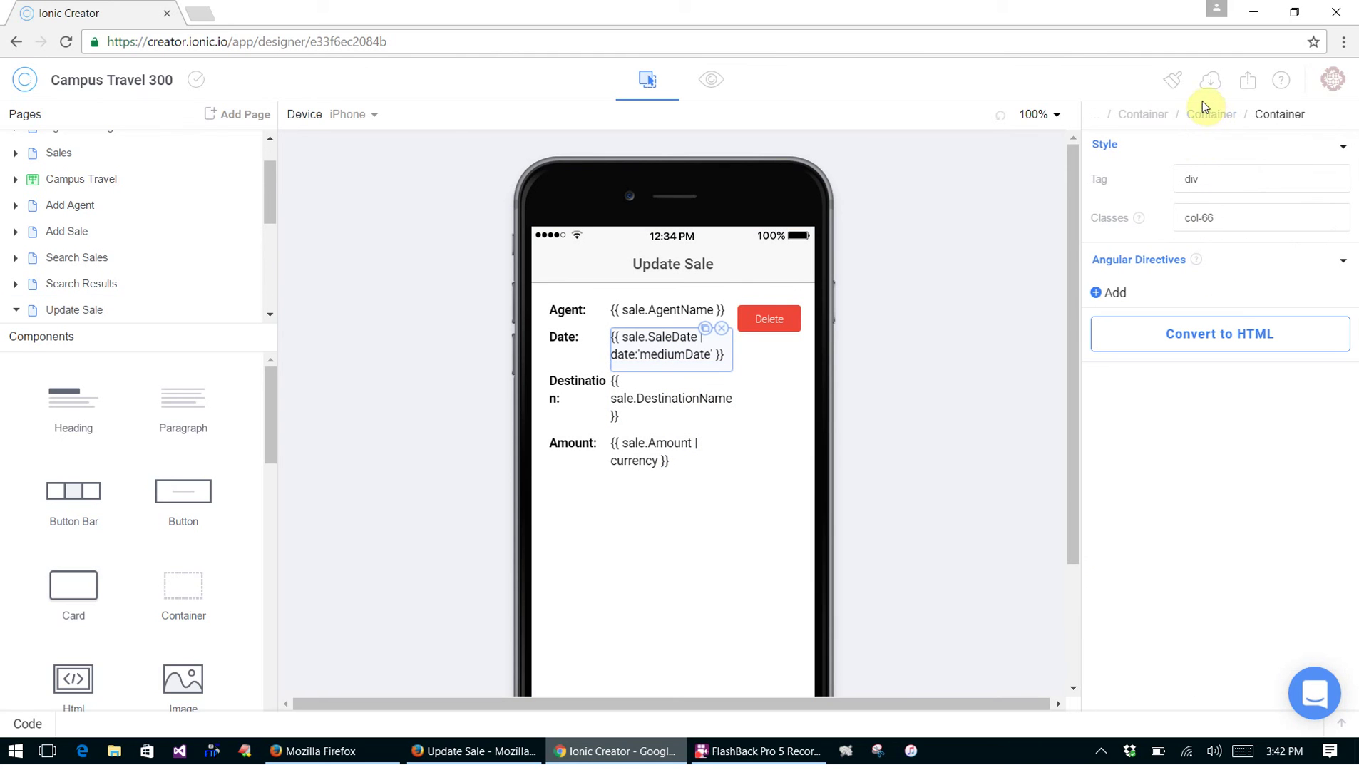
click(1150, 120)
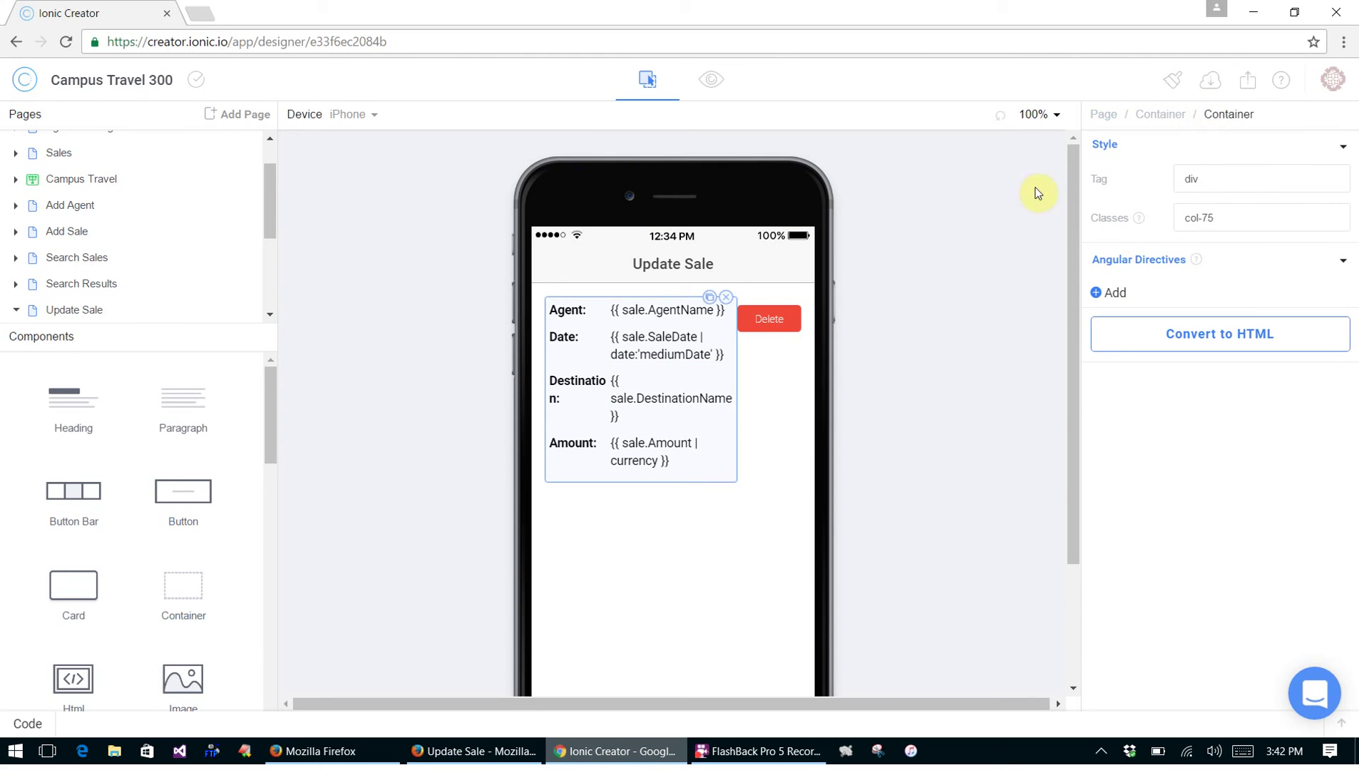
click(1160, 116)
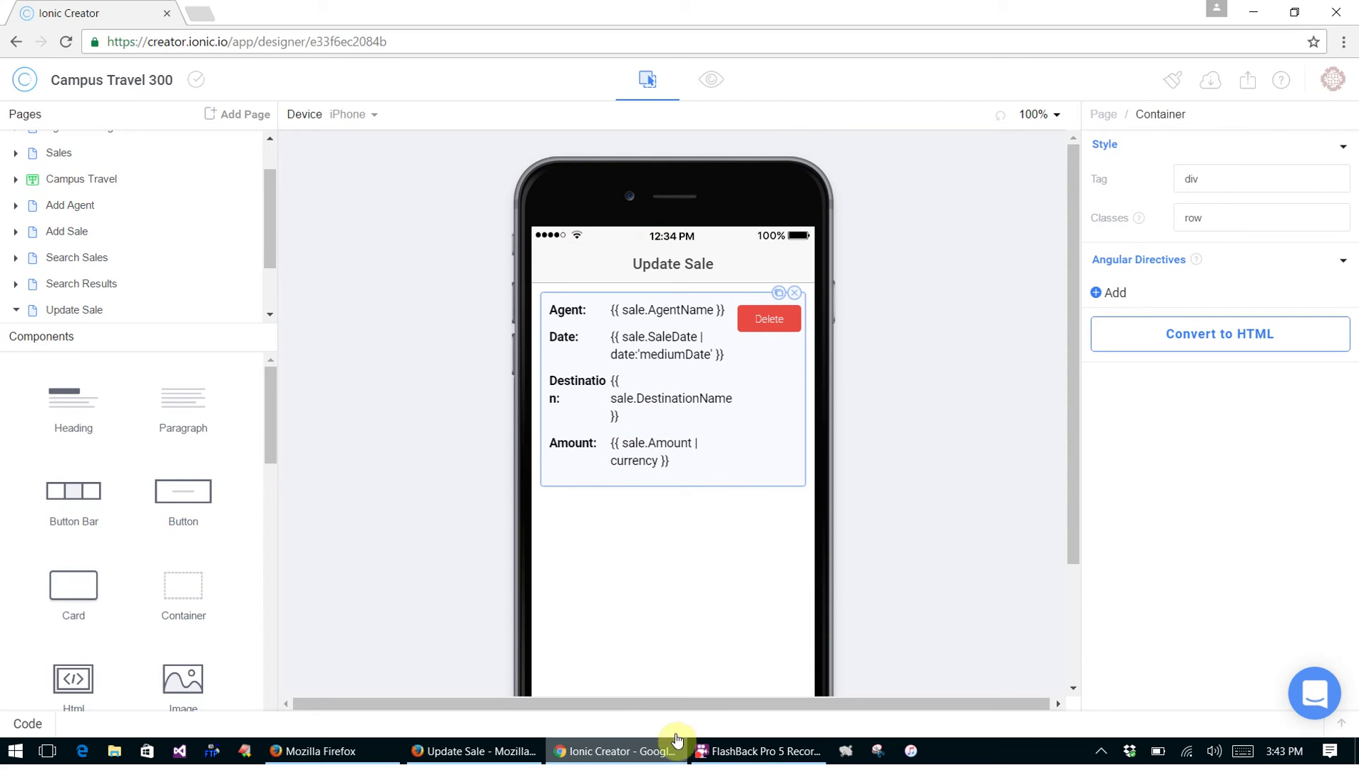
drag(172, 428, 613, 563)
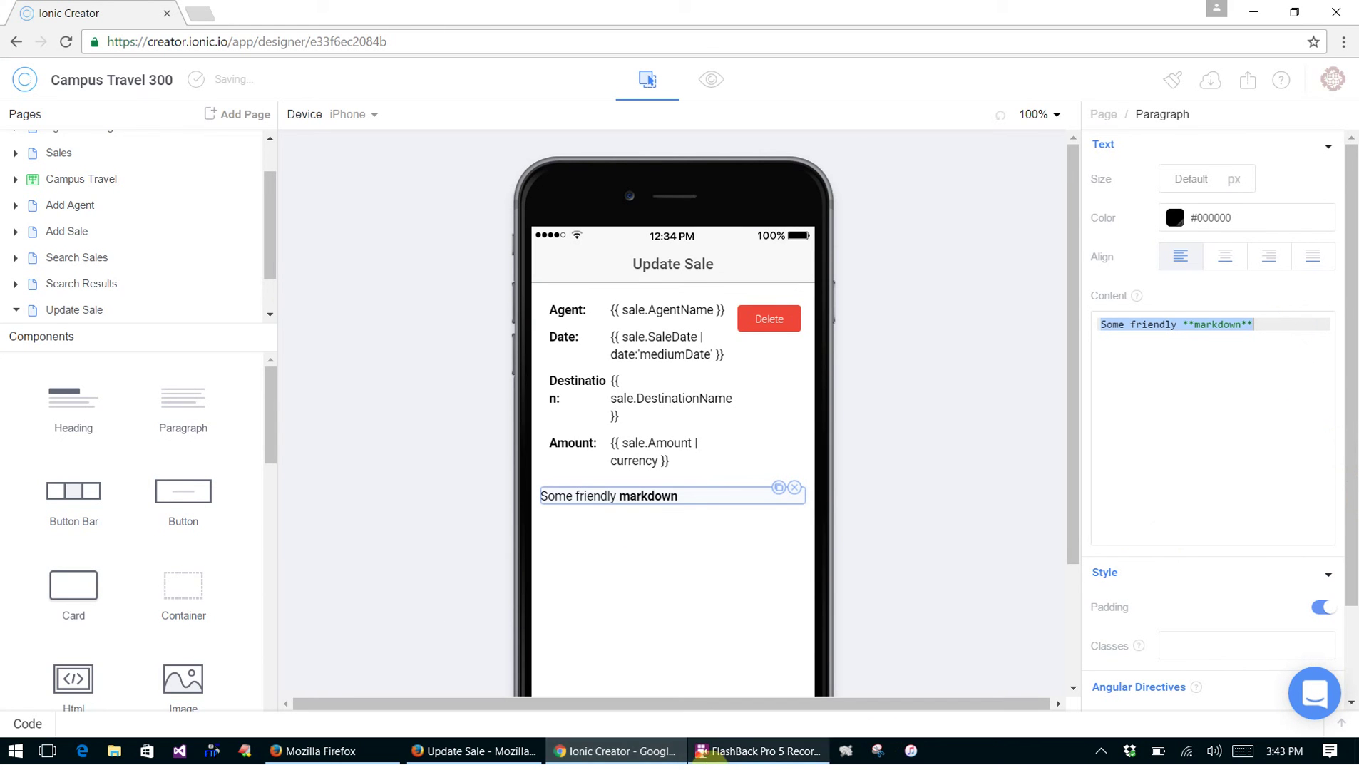
Set the new paragraph's content to "**{{ data.message }}**" copied from the instructions page, and center-align its text
click(335, 751)
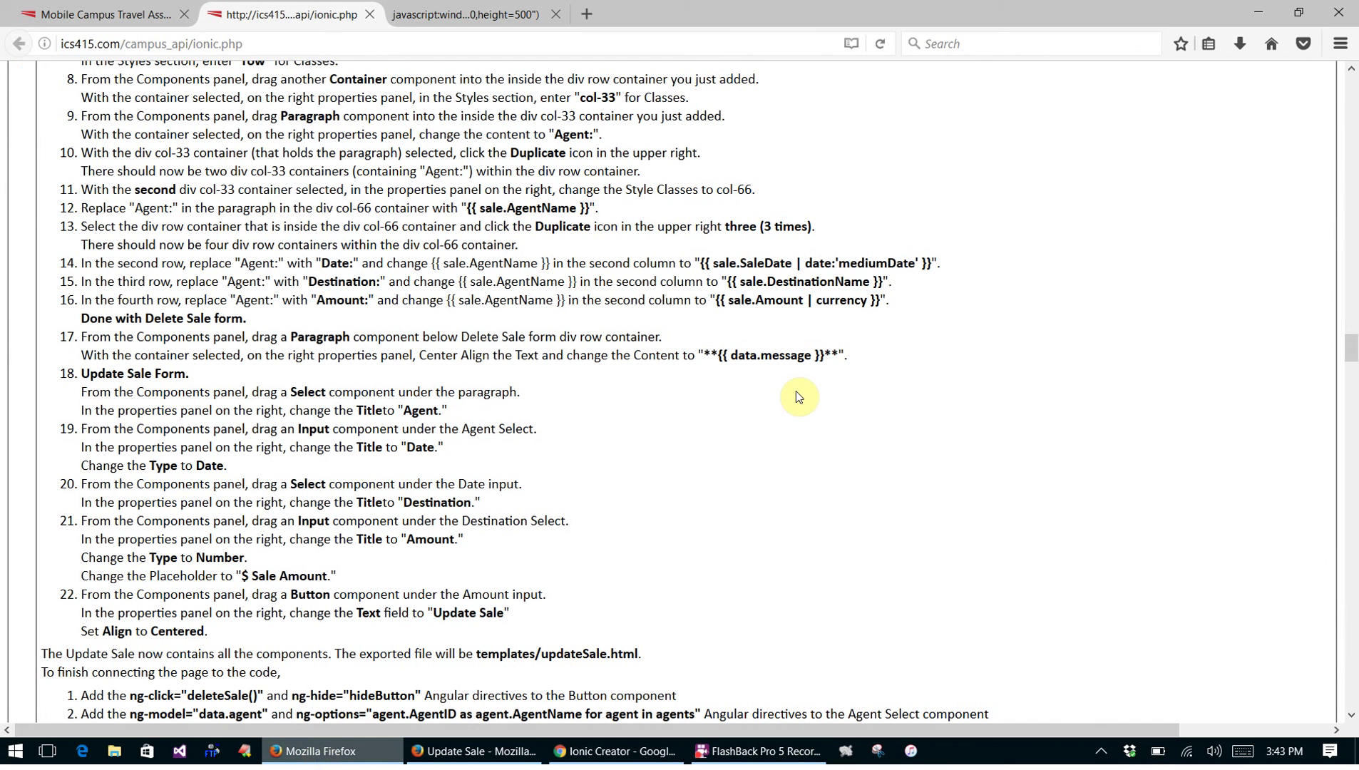
drag(706, 355, 838, 359)
key(ctrl+c)
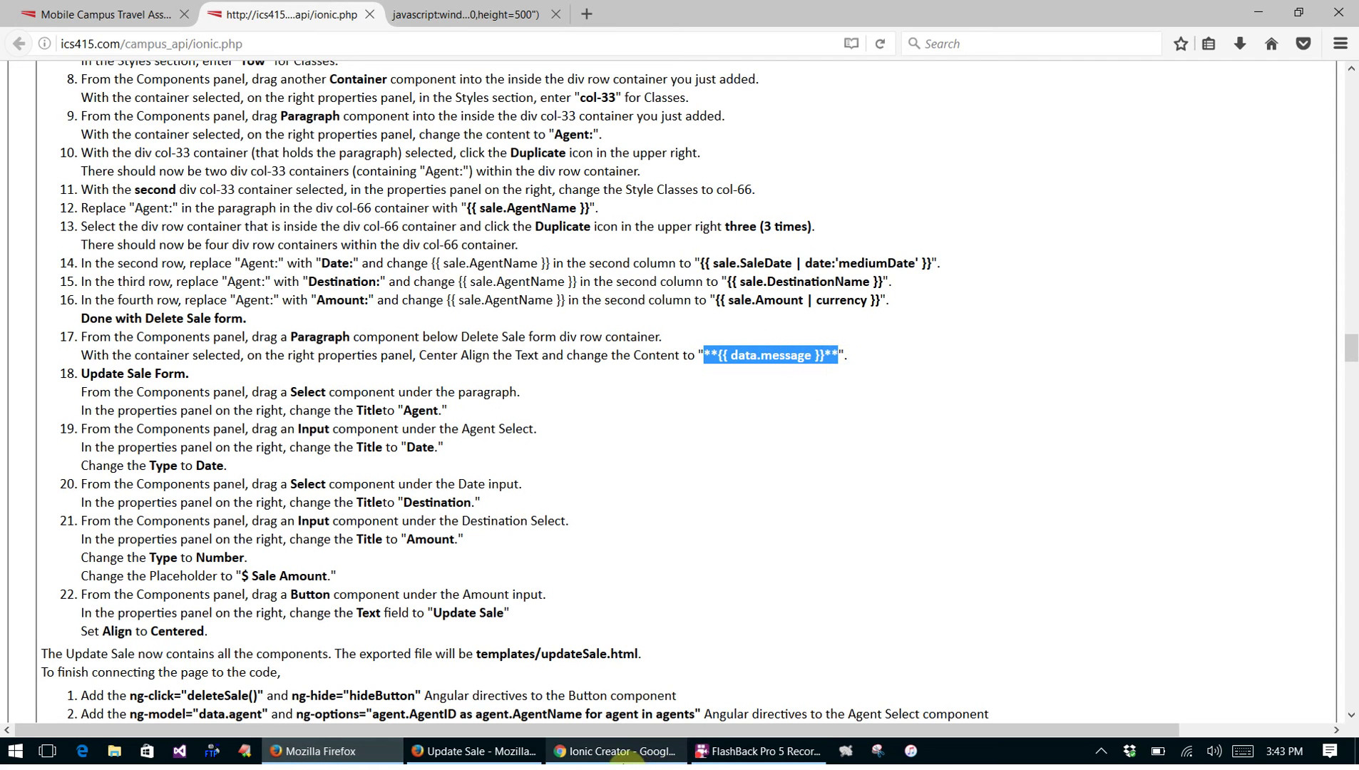
click(626, 757)
click(1294, 360)
drag(1277, 333, 1097, 329)
key(ctrl+v)
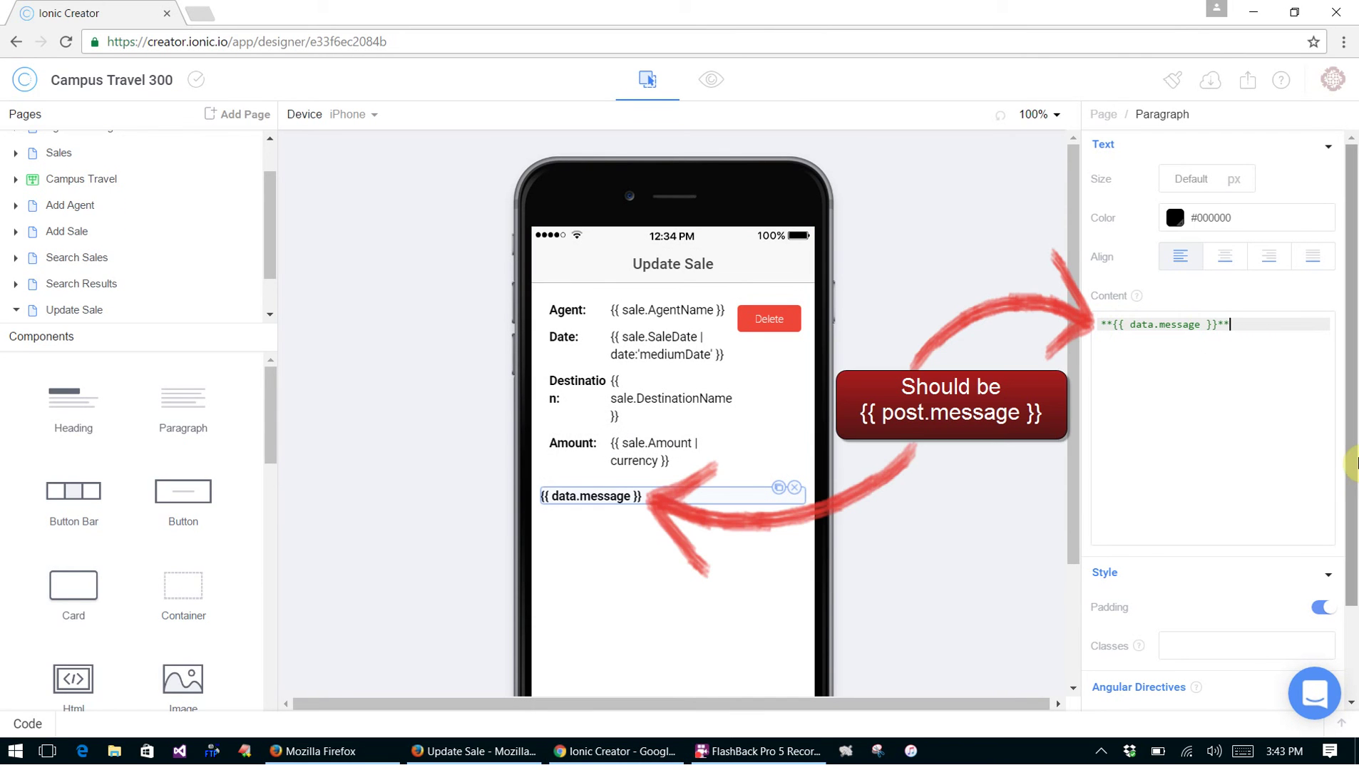
click(1225, 256)
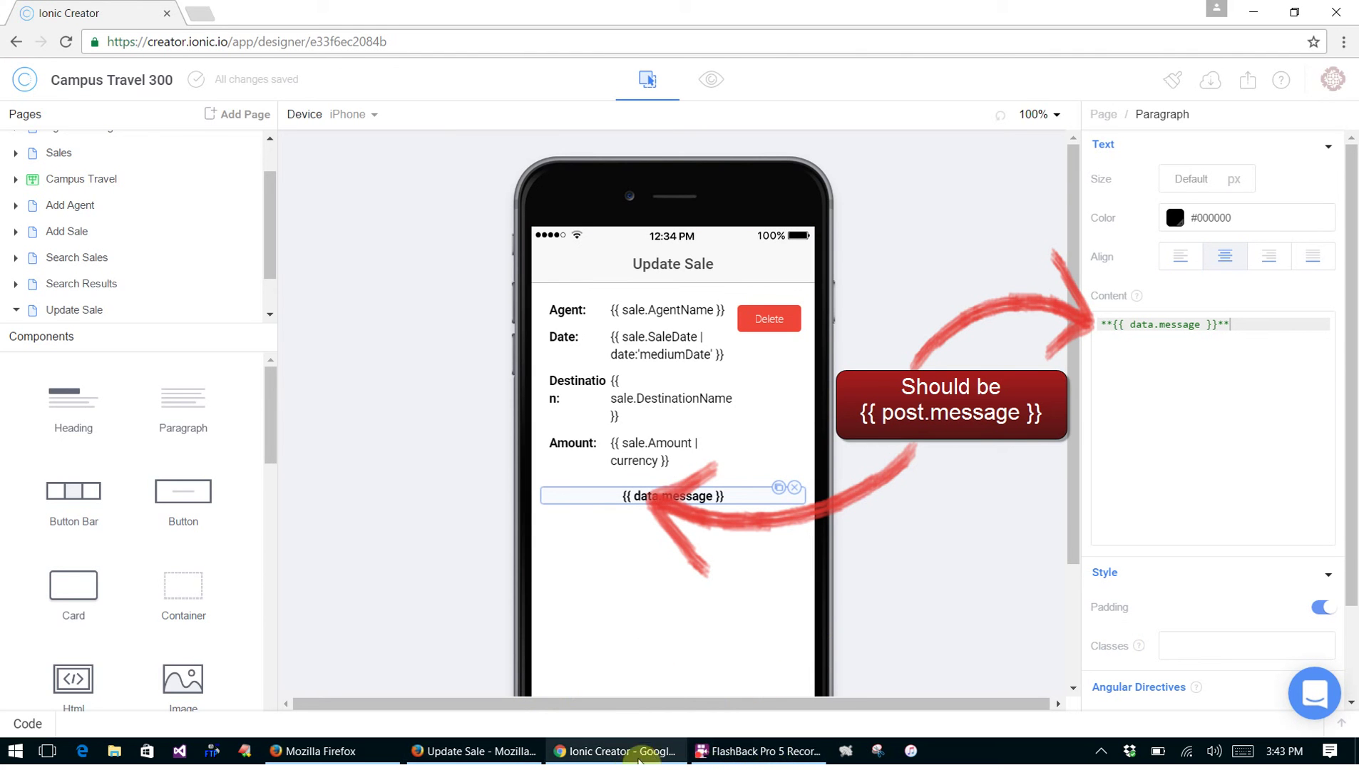
Following the sample app's form, add a select, two inputs and a second select in that order below the message paragraph
click(450, 753)
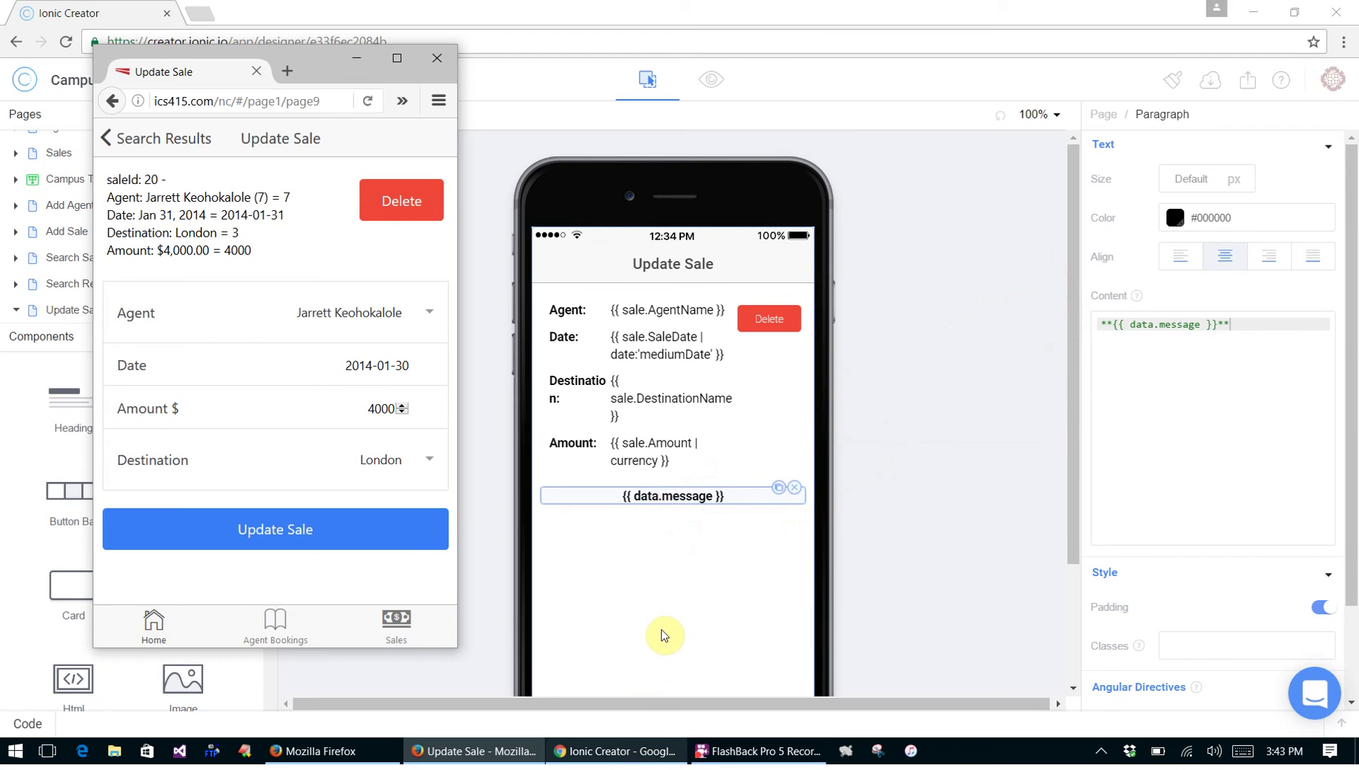
click(631, 752)
click(323, 525)
drag(269, 445, 267, 595)
drag(70, 667, 582, 569)
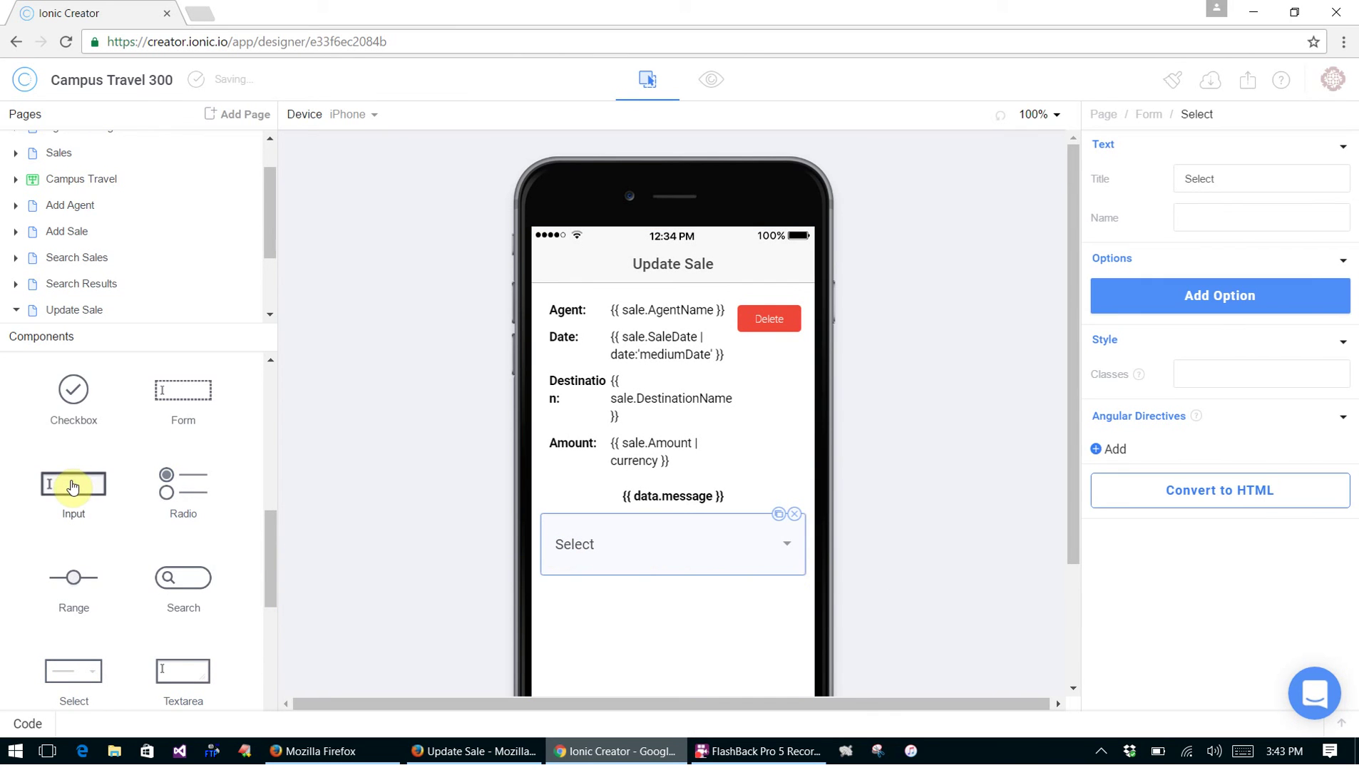
drag(72, 485, 677, 630)
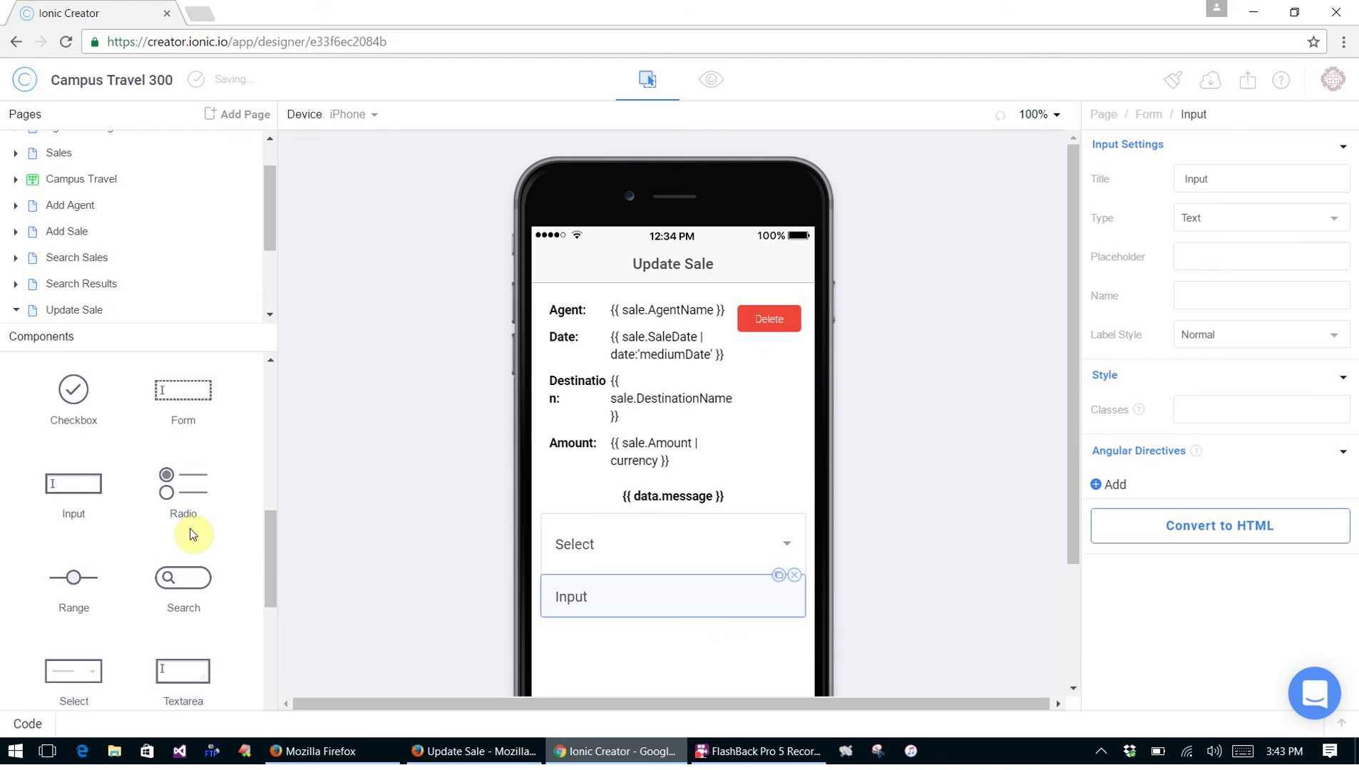
drag(91, 484, 624, 641)
drag(266, 537, 271, 577)
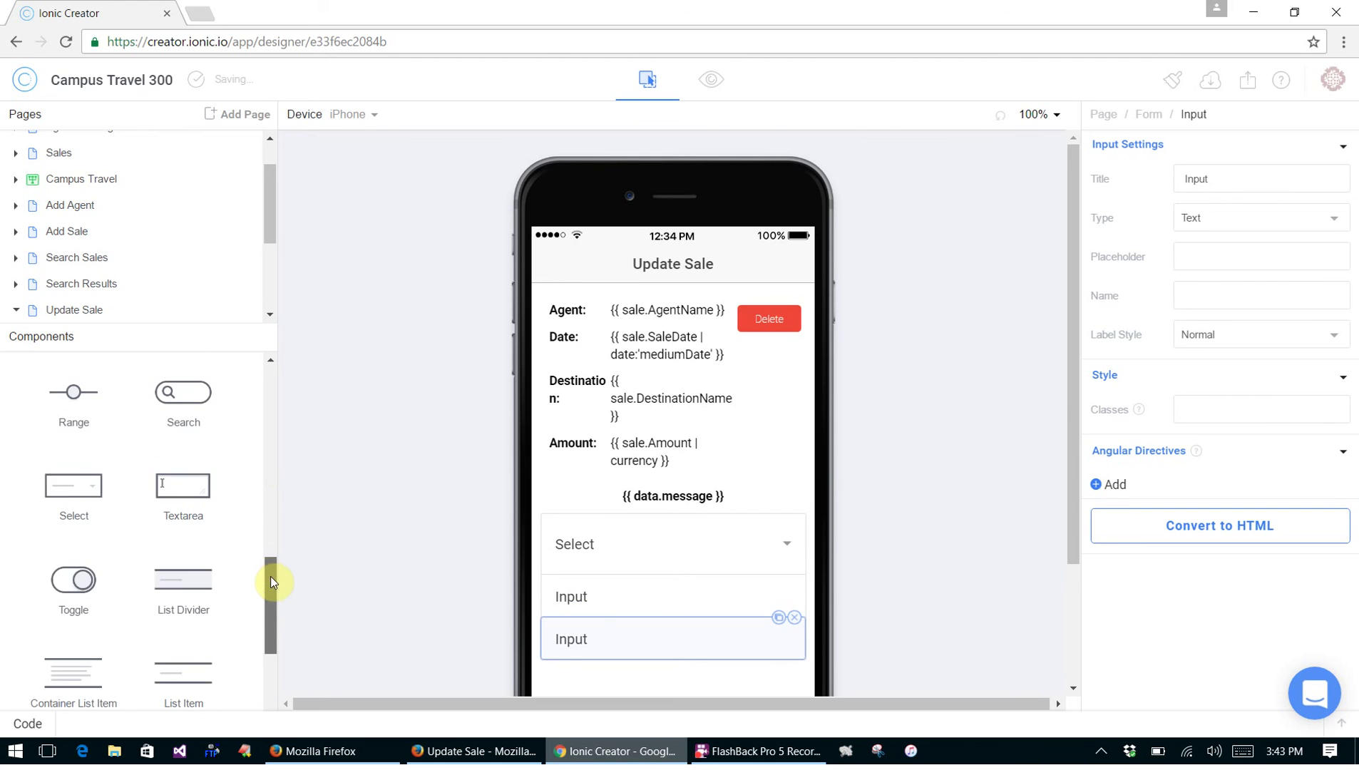
drag(52, 486, 642, 520)
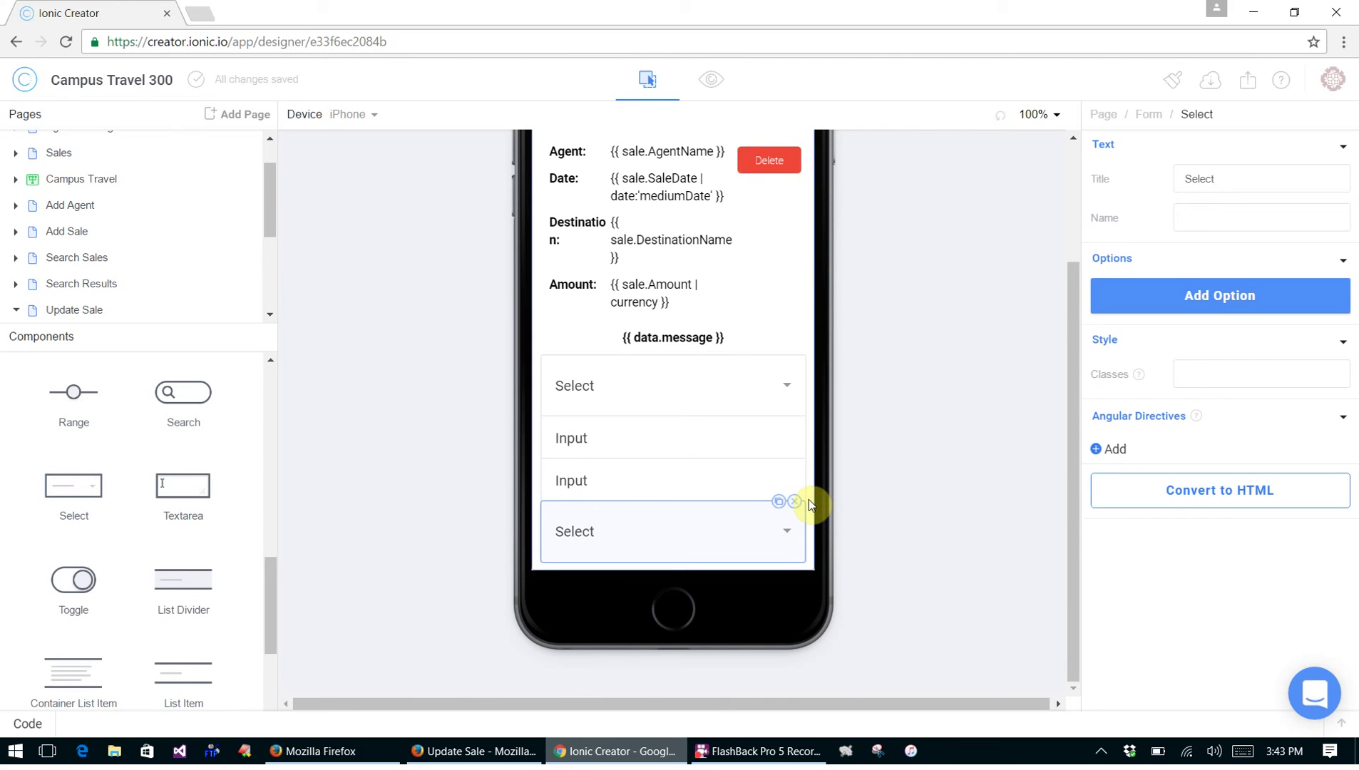
click(788, 223)
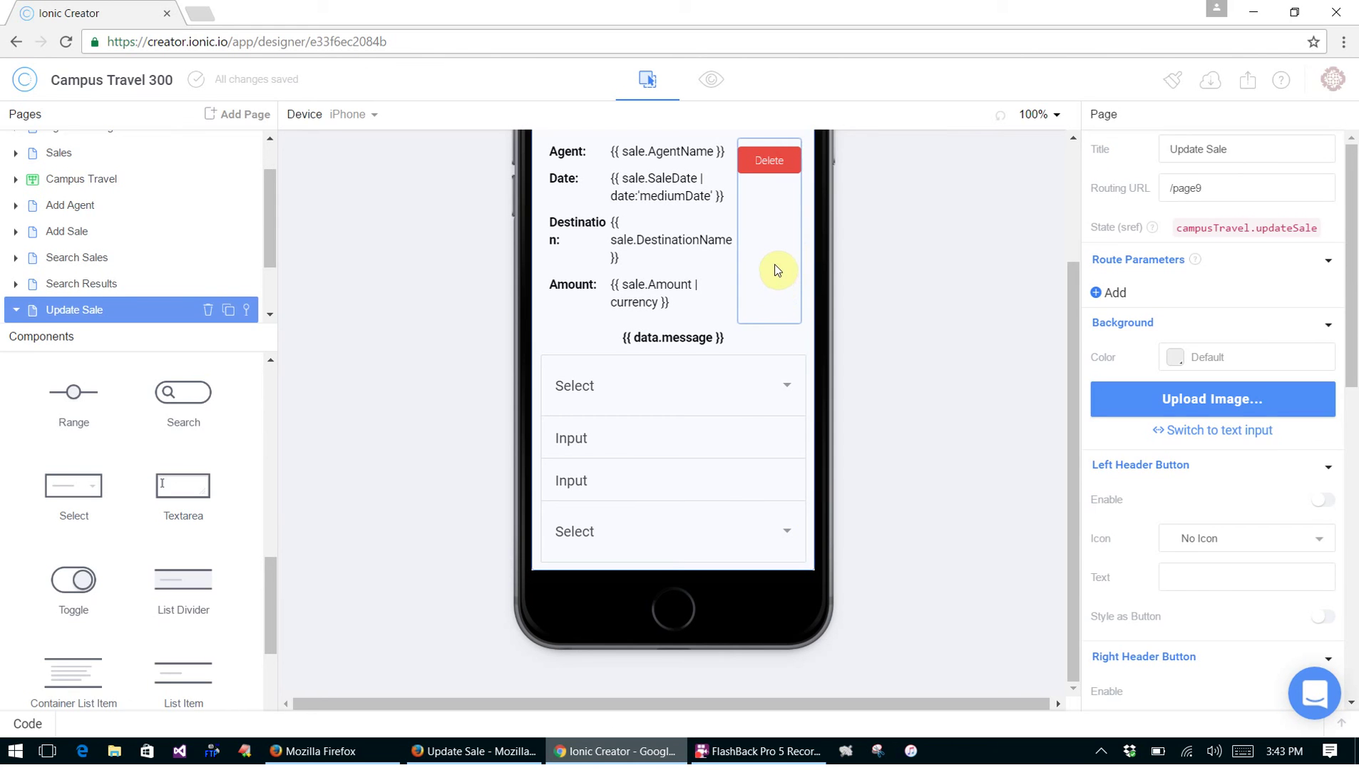
click(776, 270)
click(790, 403)
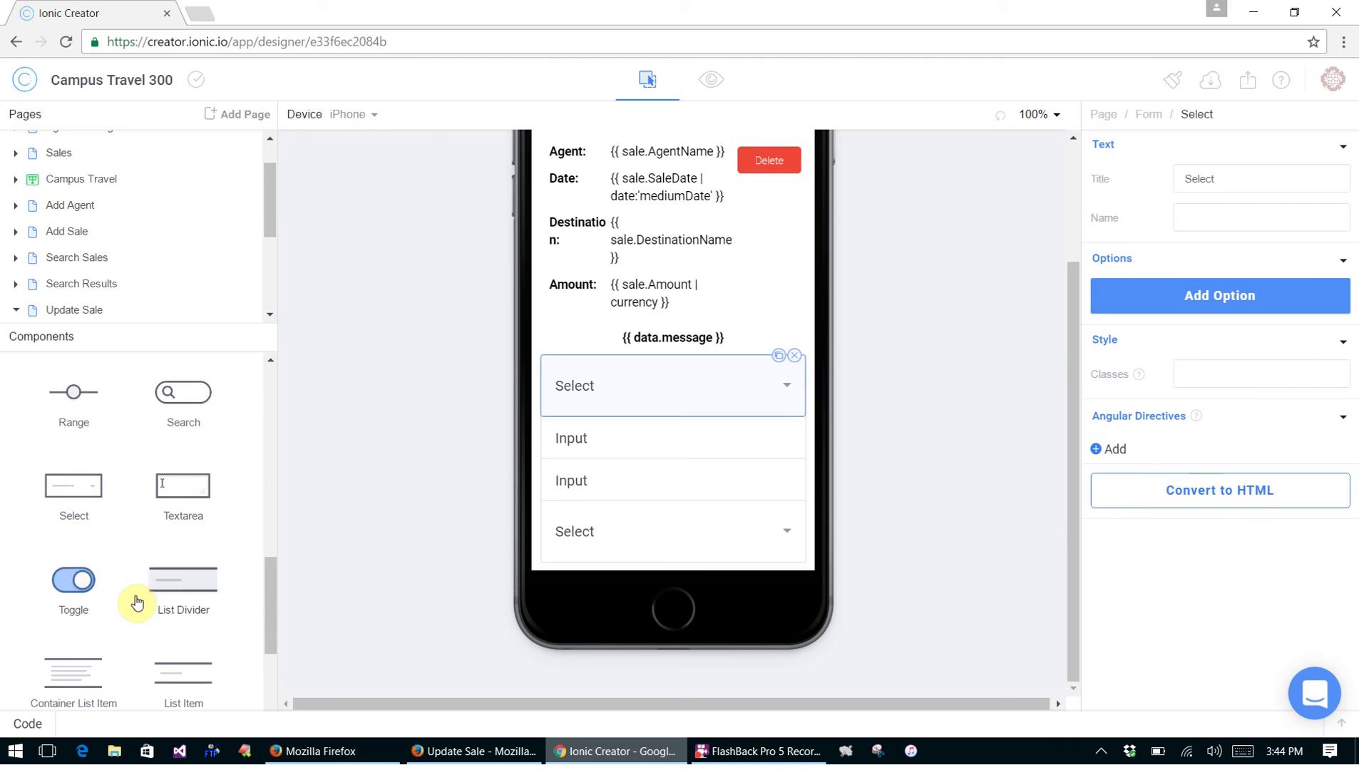
Add a button below the last select and set its text to "Update Sale"
scroll(137, 599, down, 4)
scroll(137, 602, up, 8)
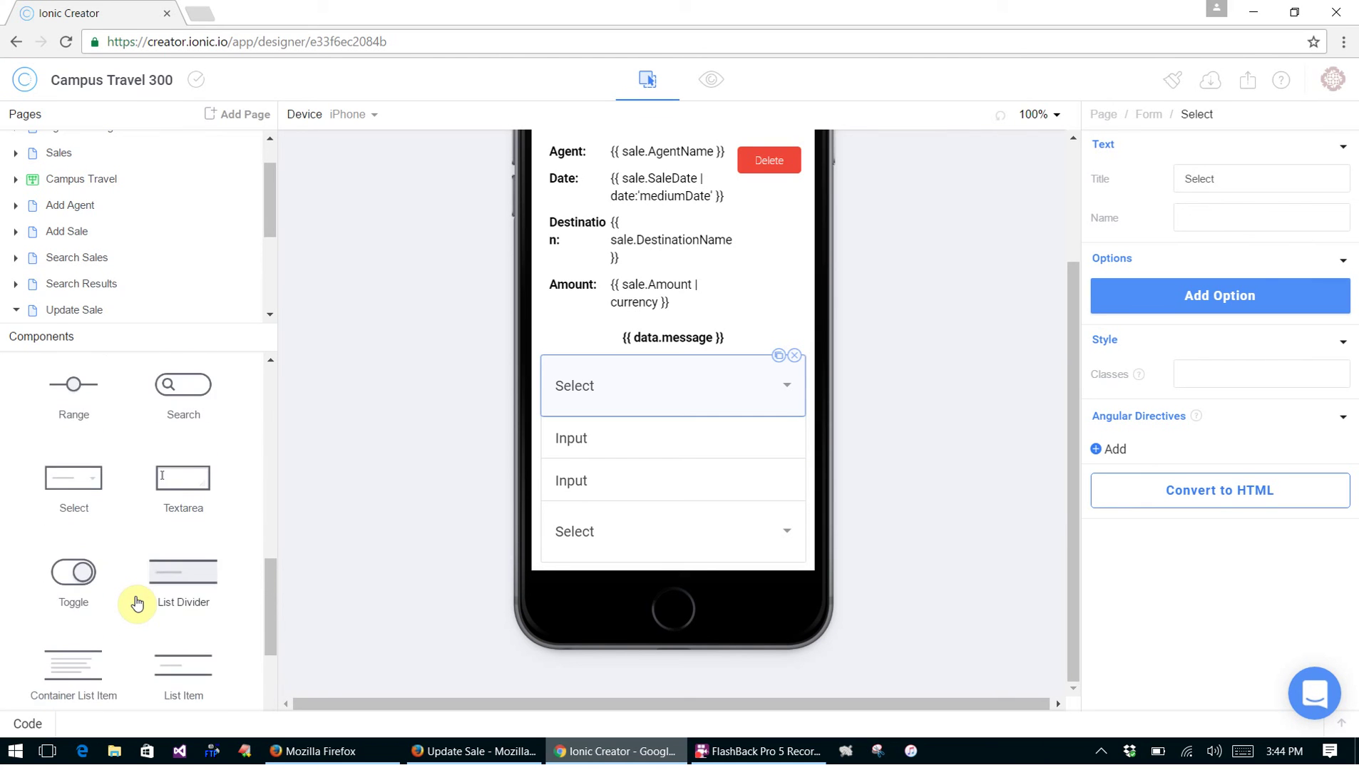
scroll(138, 585, up, 5)
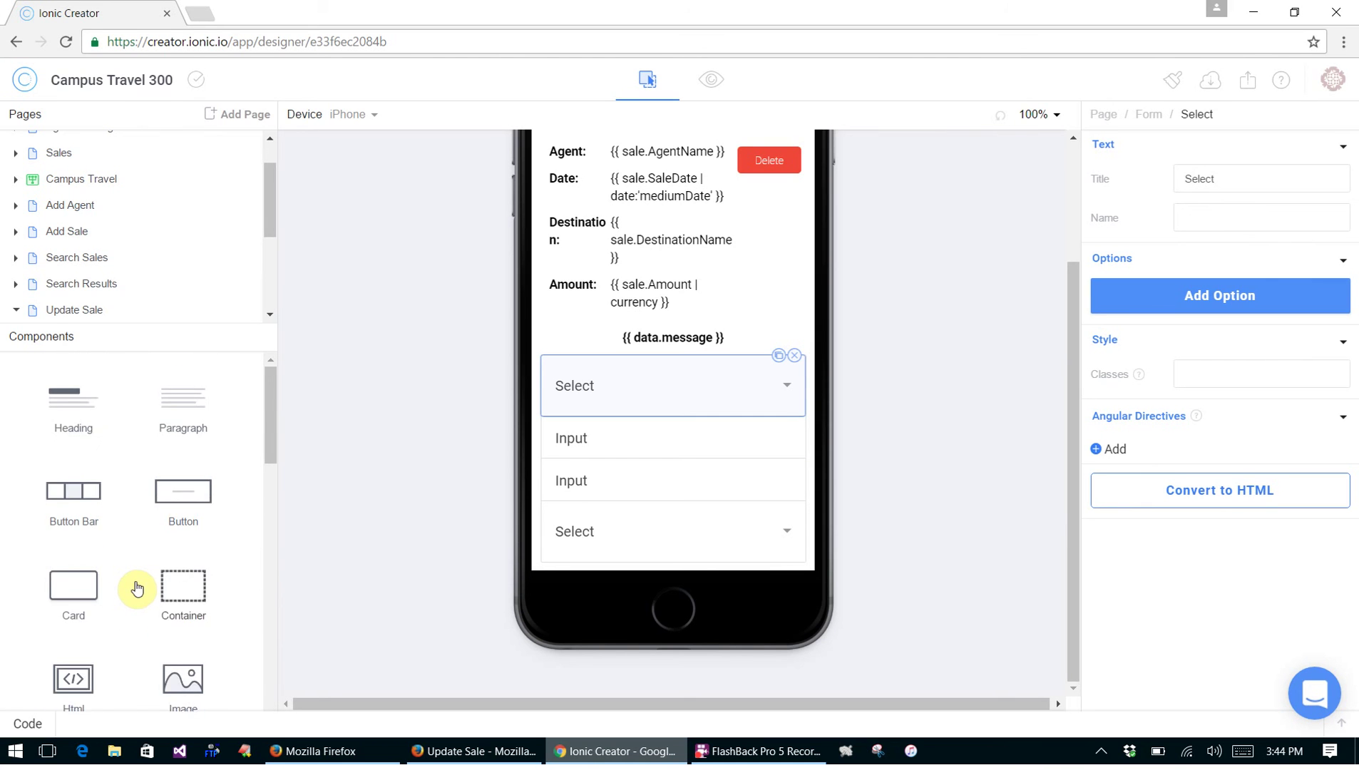
drag(183, 506, 658, 569)
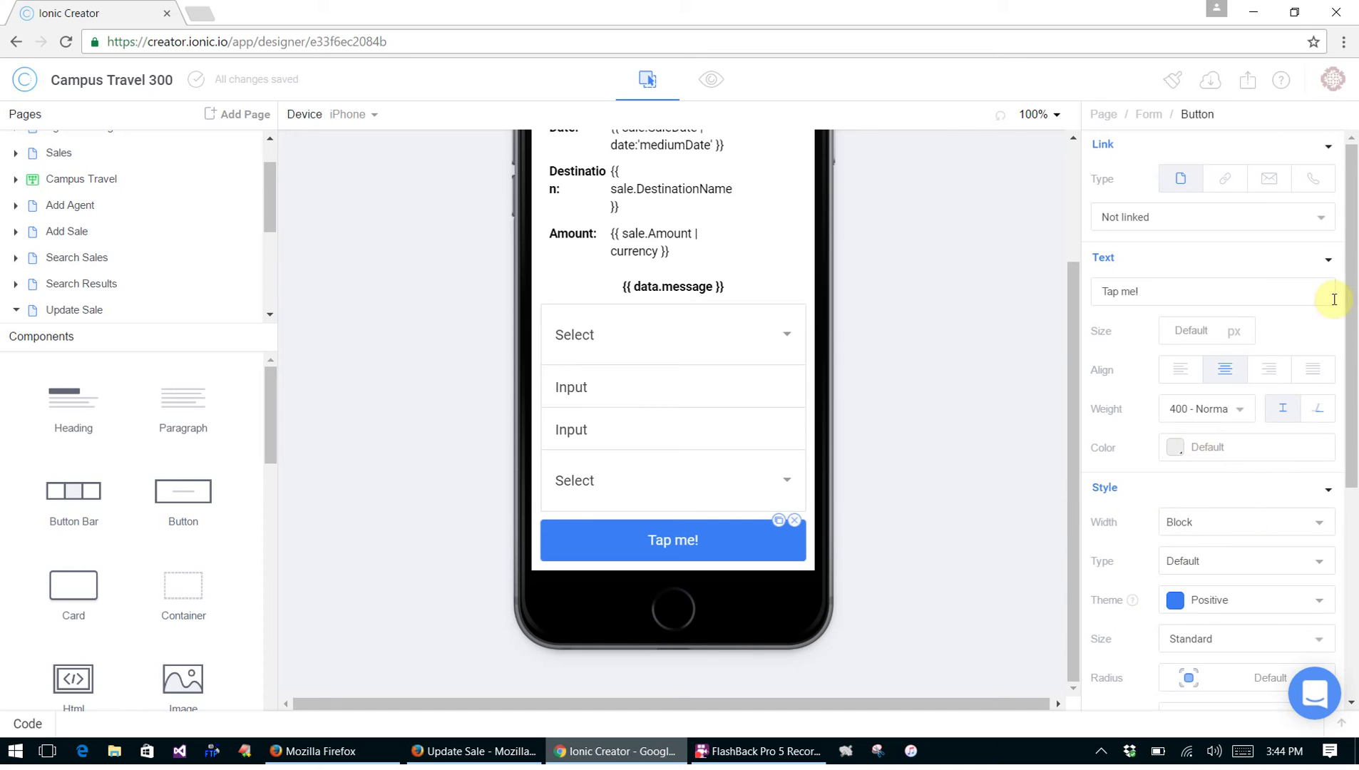
triple_click(1192, 300)
text(Update Sale)
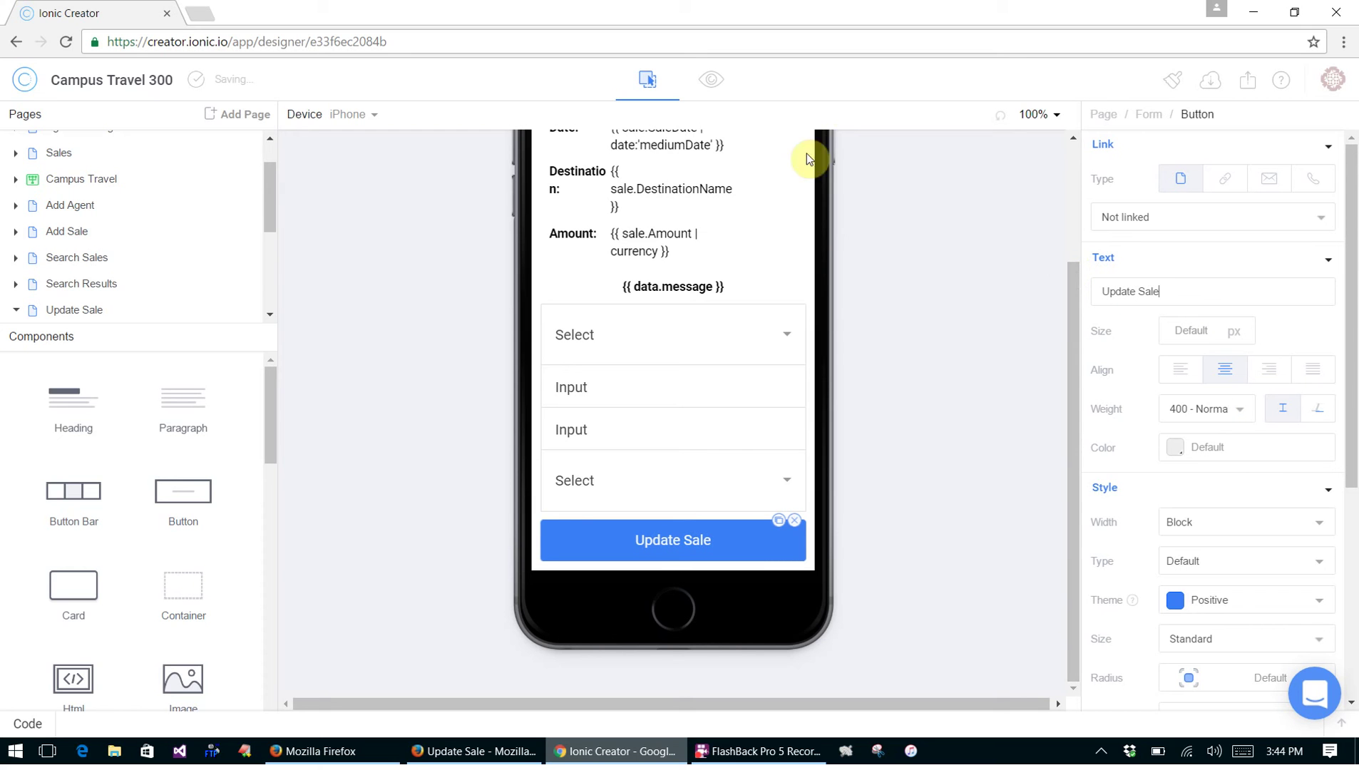
Title the first select "Agent" and the first input "Date", setting that input's type to Date
click(568, 340)
double_click(1283, 184)
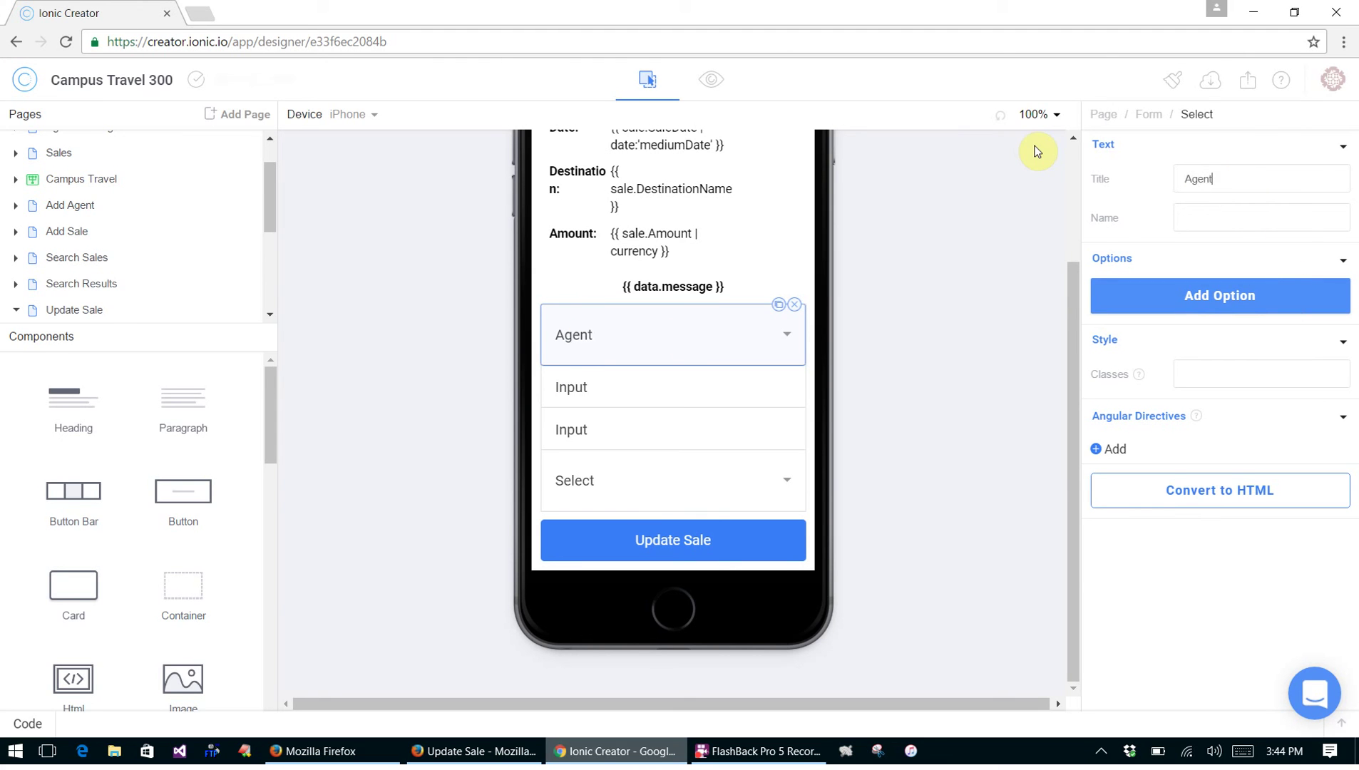
click(728, 388)
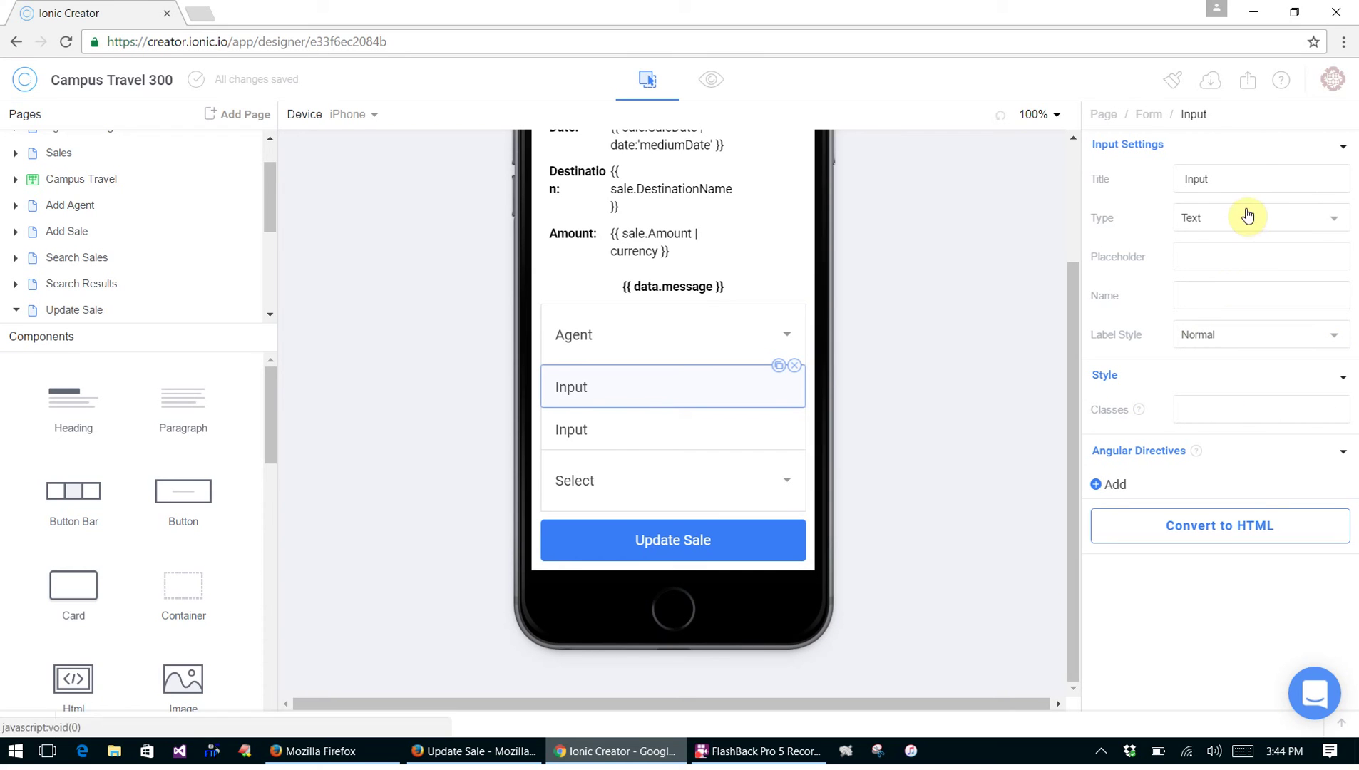
double_click(1248, 180)
text(Date)
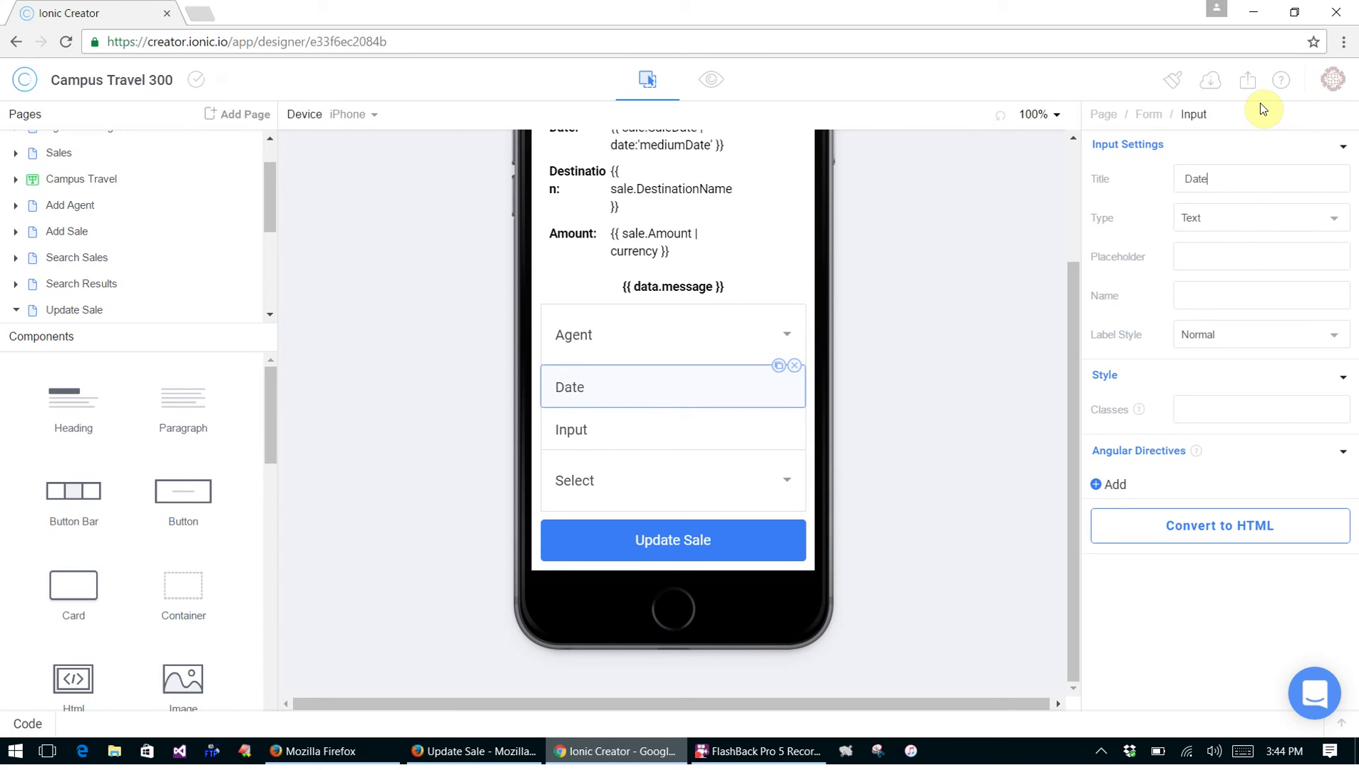
click(1258, 218)
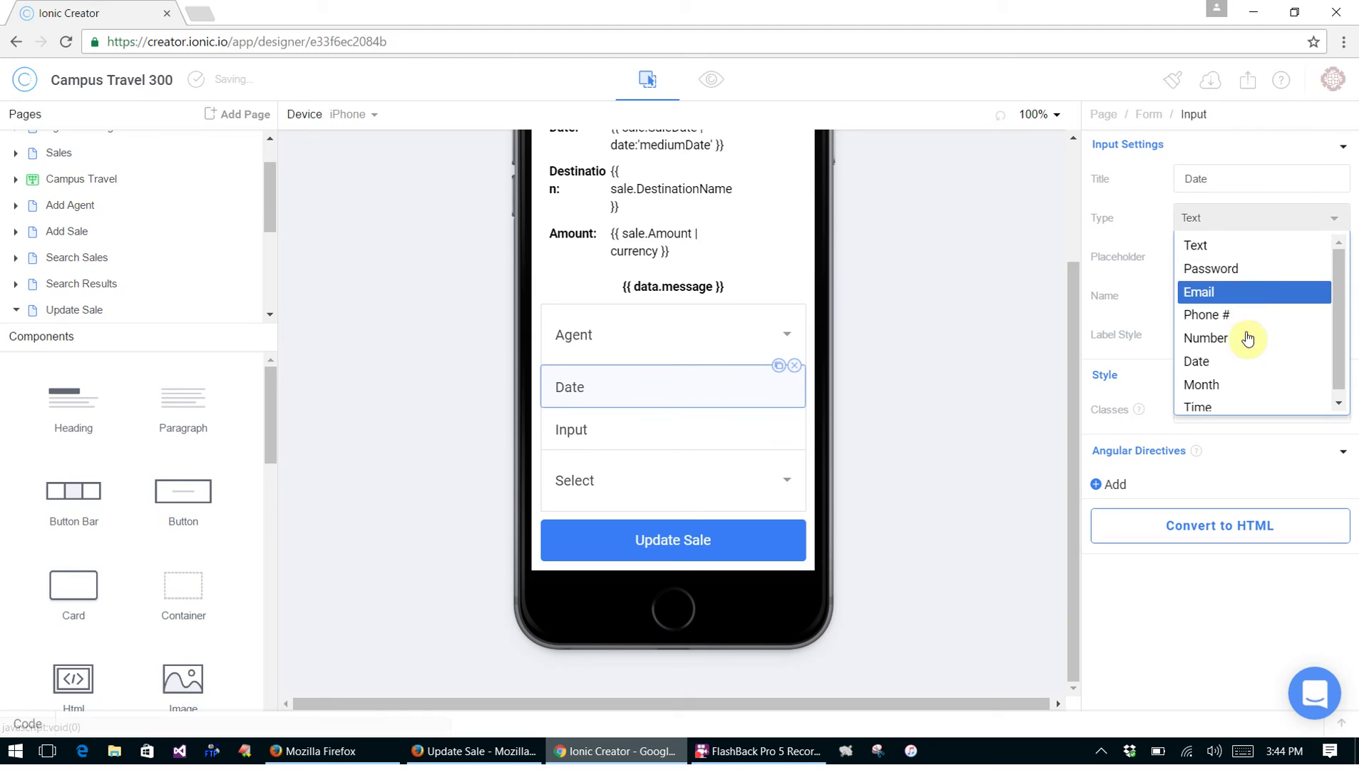
click(1246, 365)
Title the second input "Amount" and set its type to Number
click(661, 428)
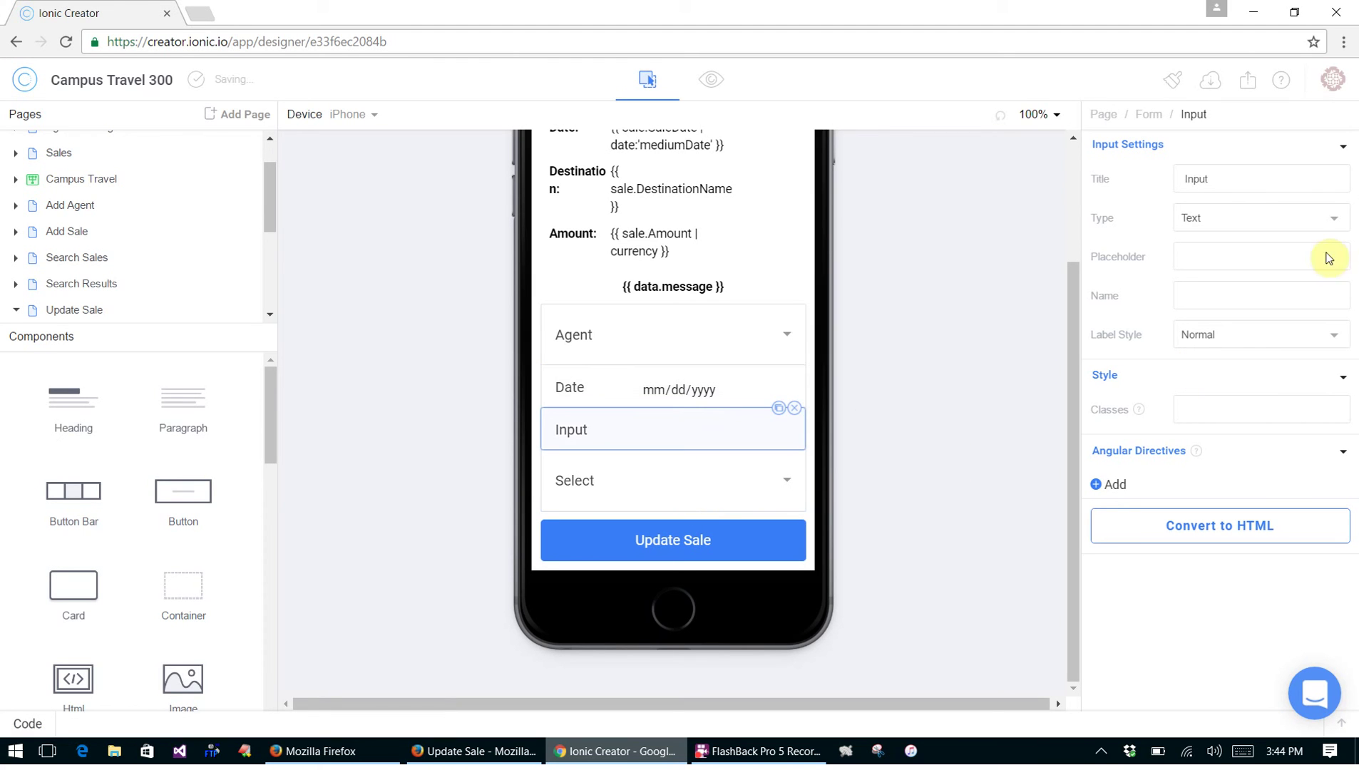
double_click(1221, 180)
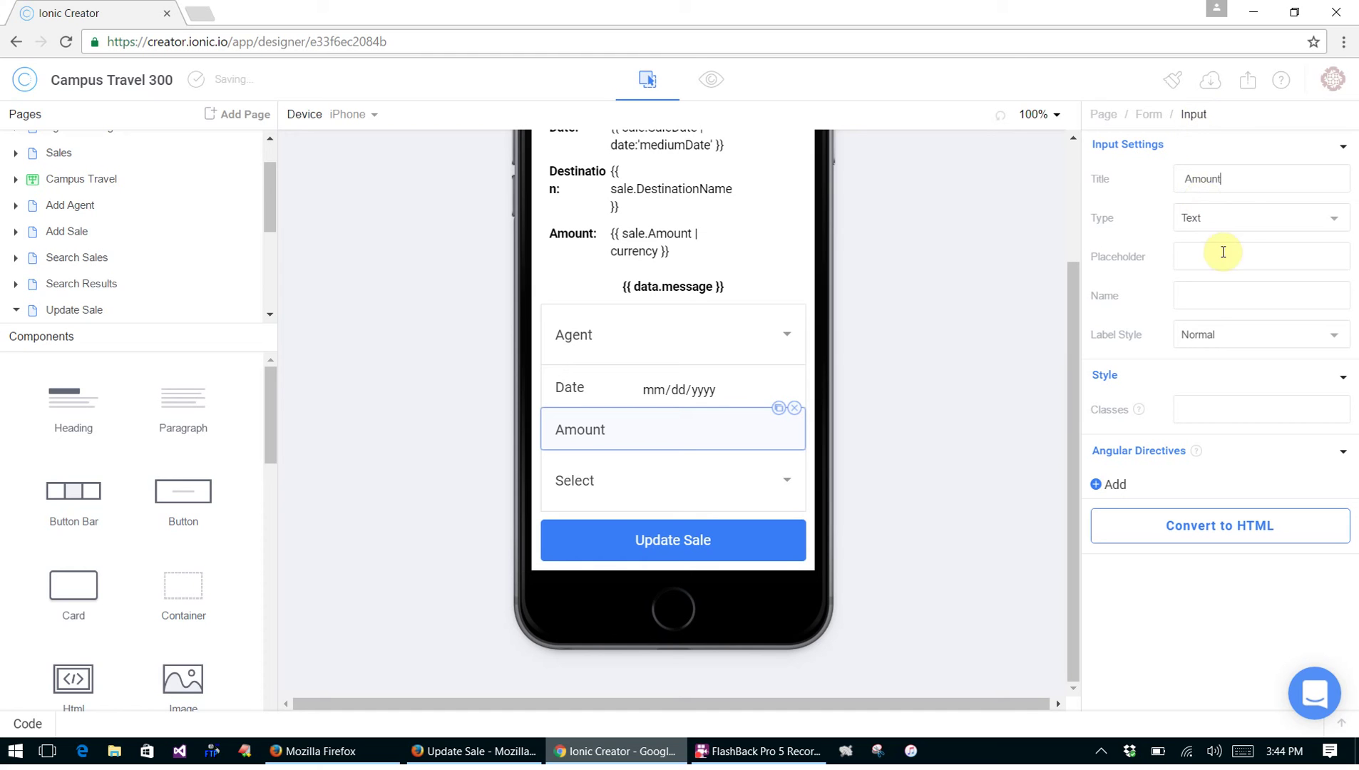
click(1239, 220)
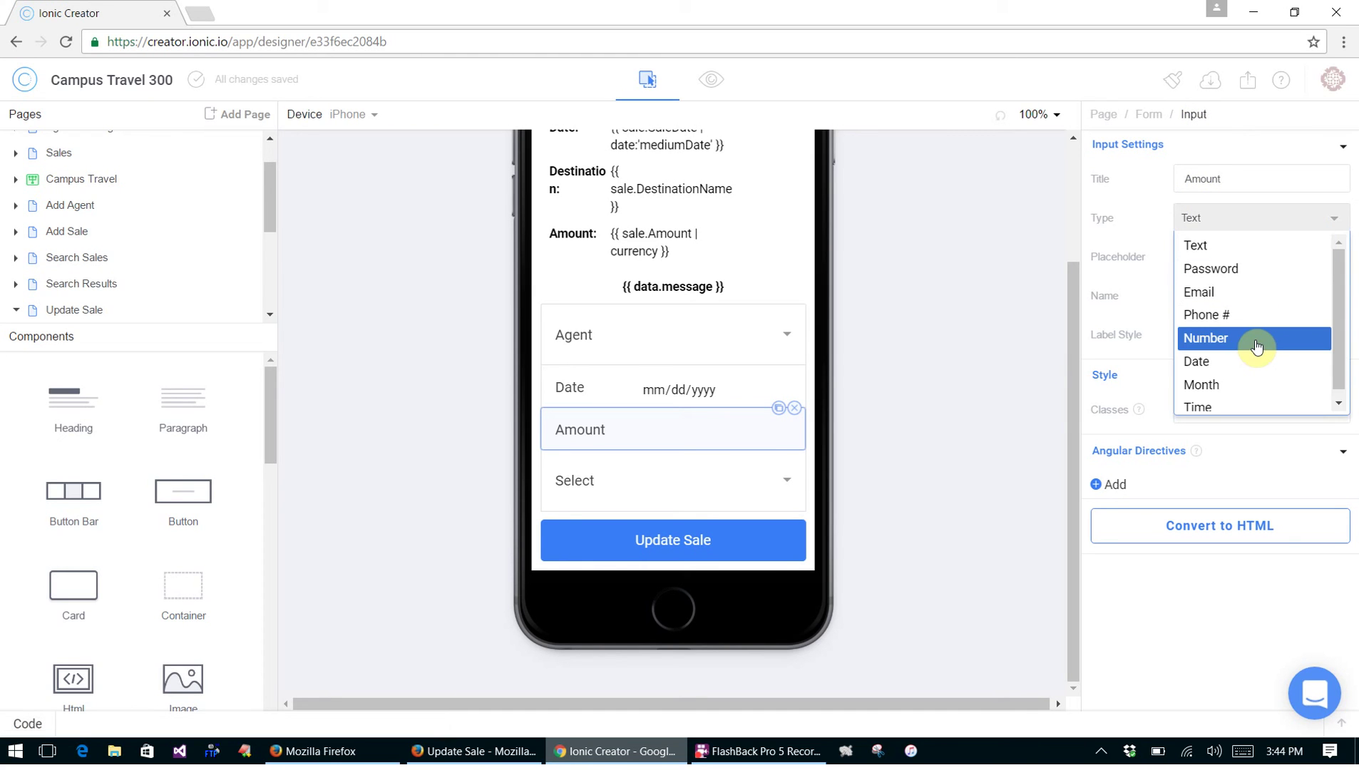
click(1255, 340)
click(1318, 178)
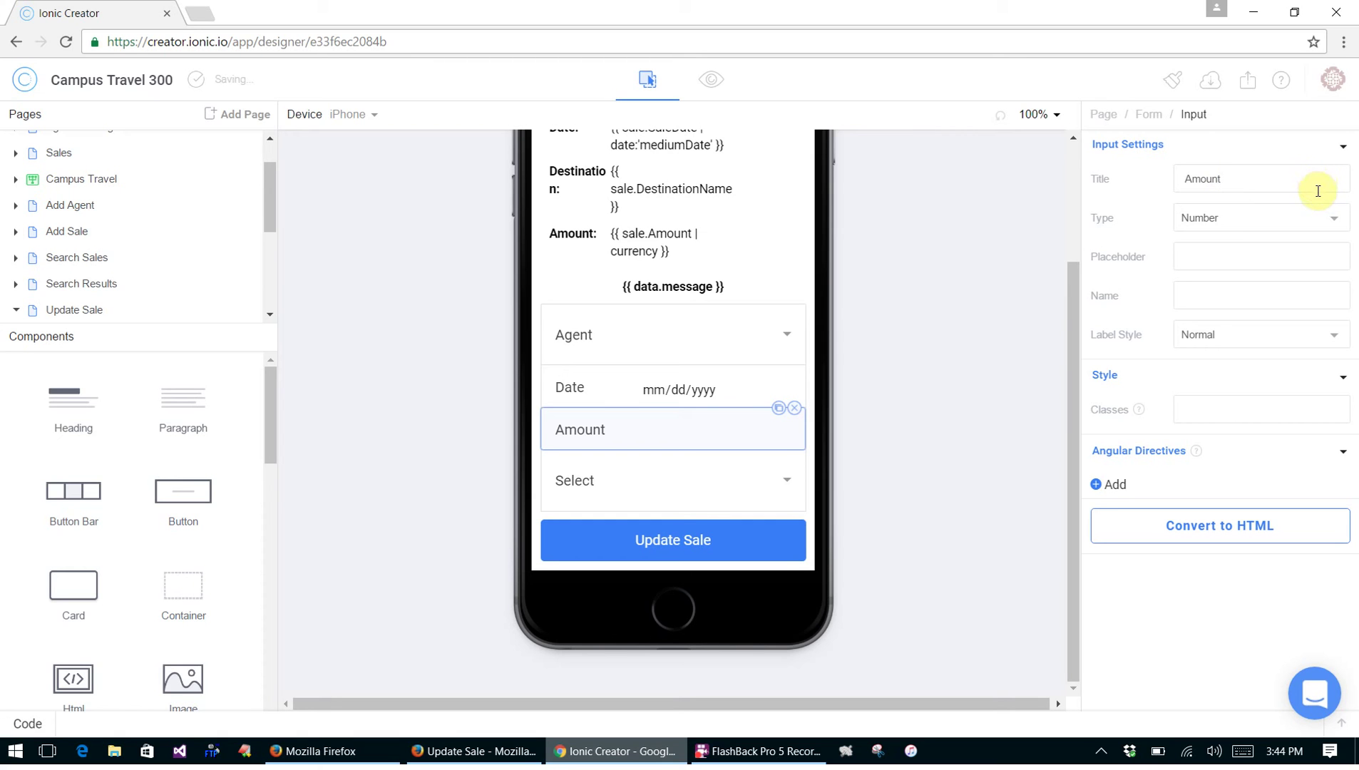
Retitle the second input "Amount $" and set the last select's title to "Destination"
click(659, 492)
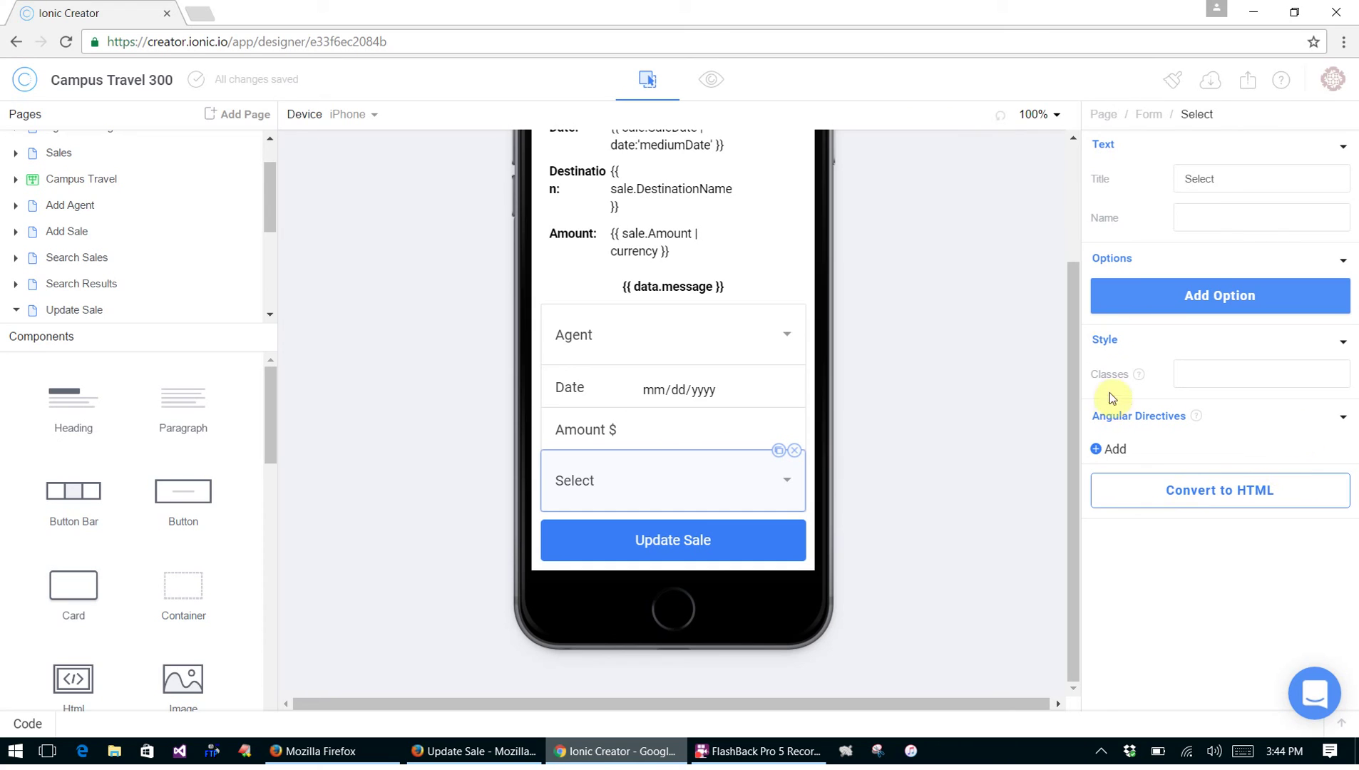
click(1112, 179)
text(Destination)
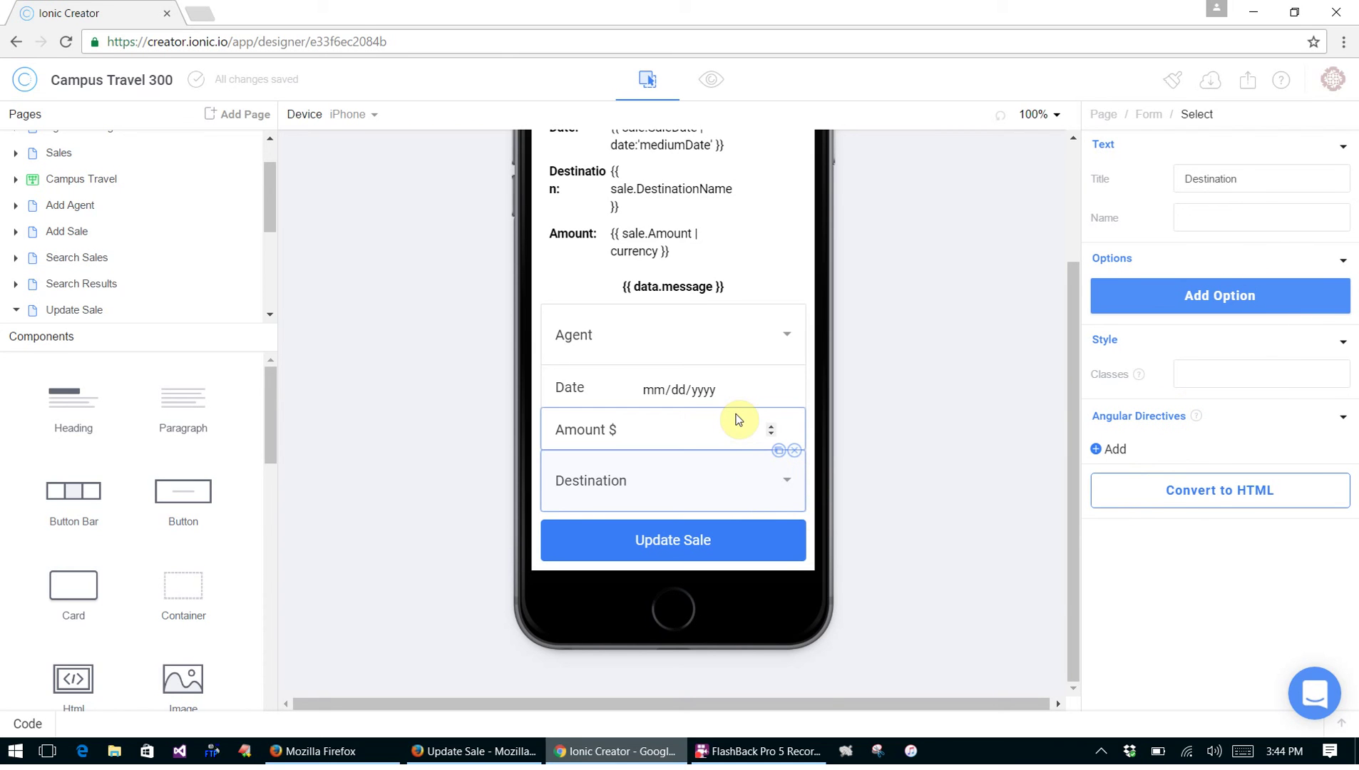
scroll(738, 420, up, 1)
scroll(738, 421, up, 2)
scroll(730, 424, down, 3)
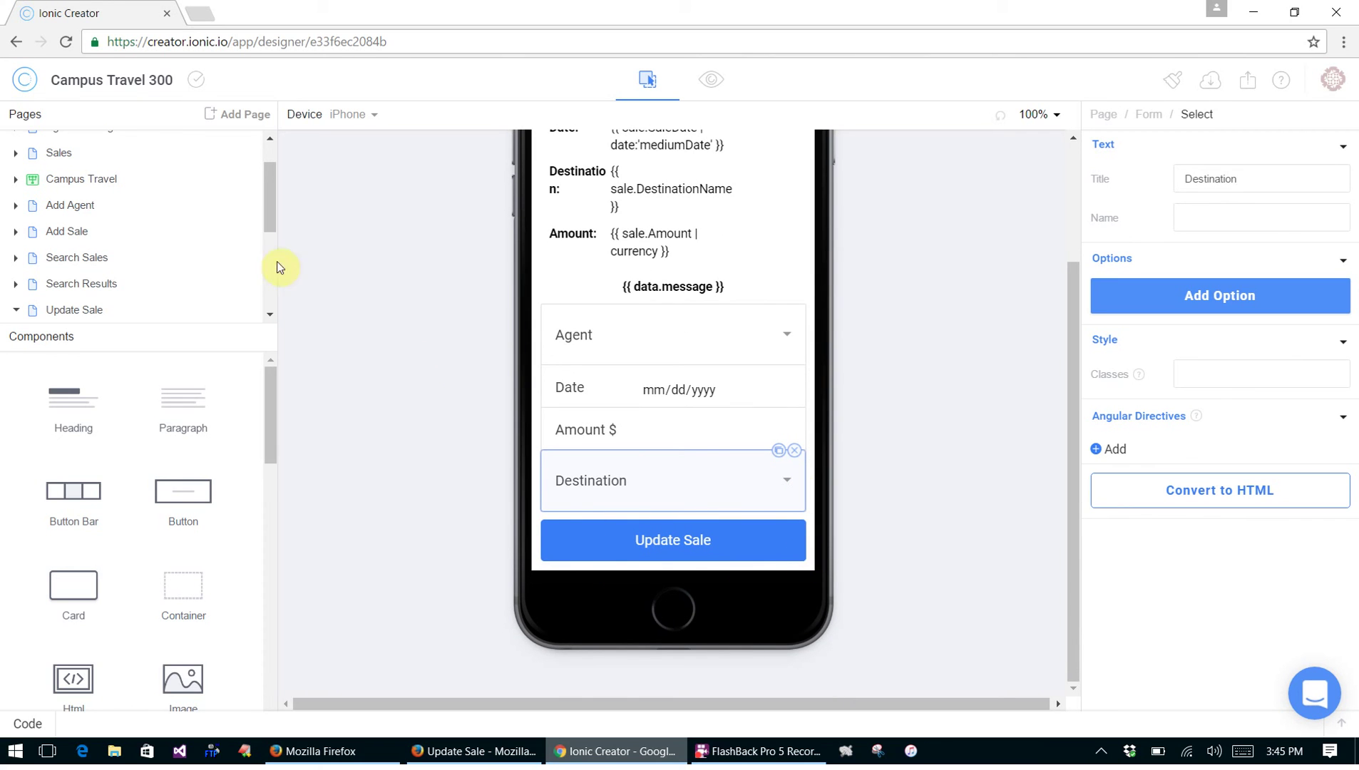
Preview the app from its Home page and check how the Agent Bookings page looks
scroll(182, 241, up, 3)
click(77, 147)
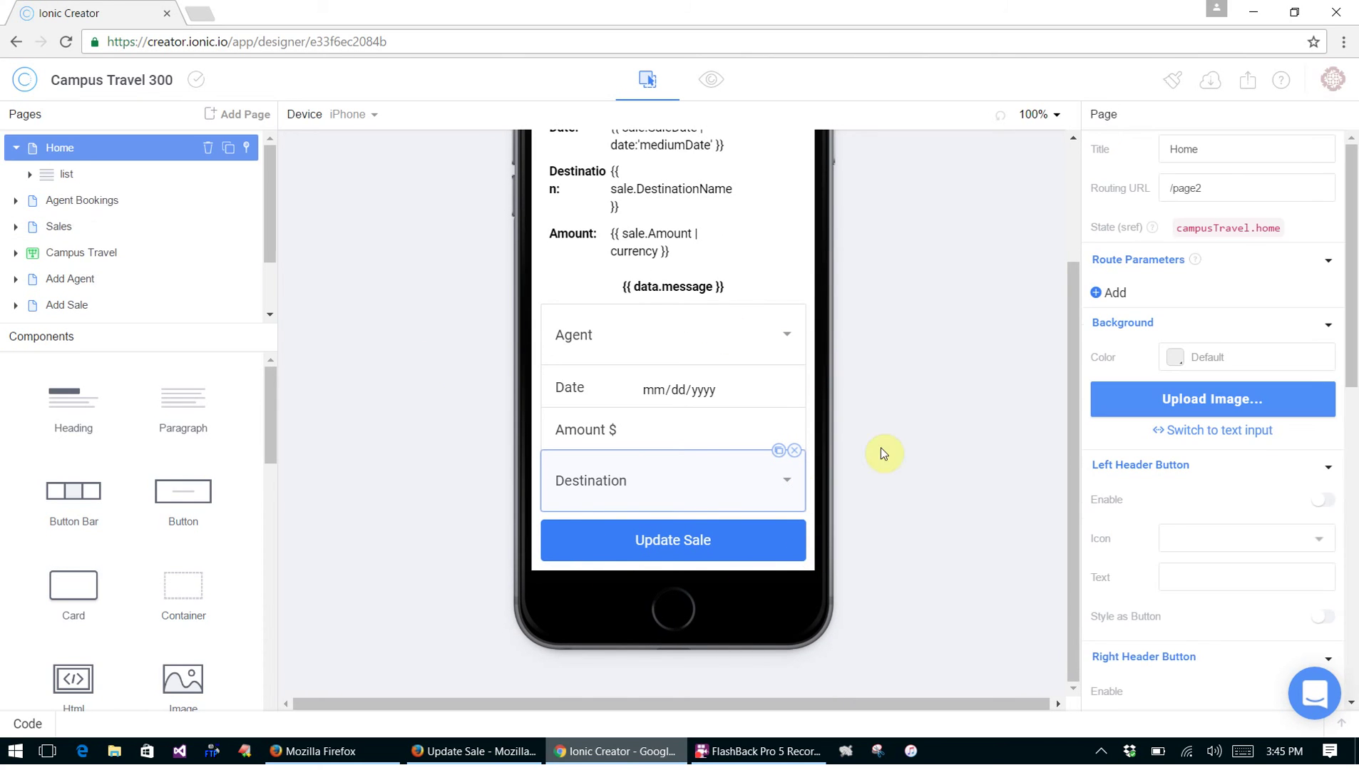
click(713, 81)
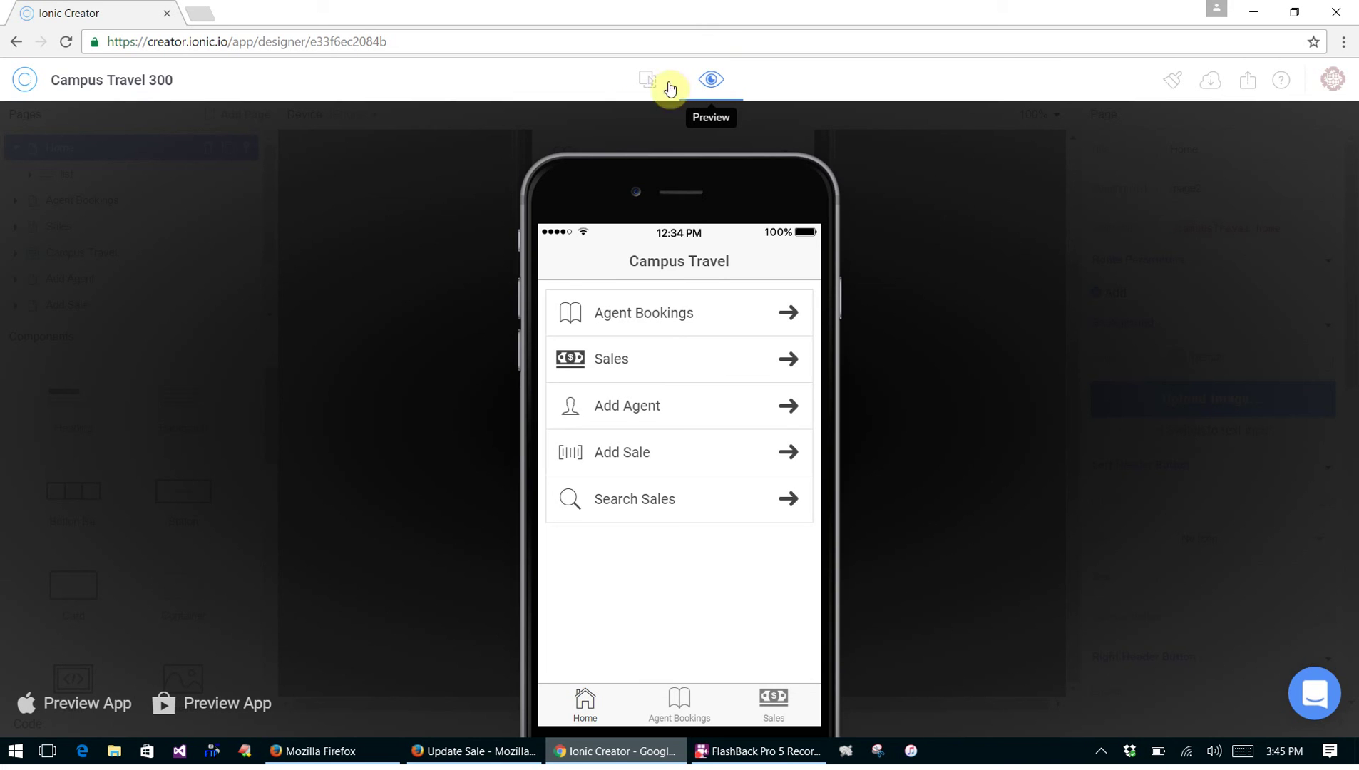
scroll(706, 264, down, 2)
click(642, 206)
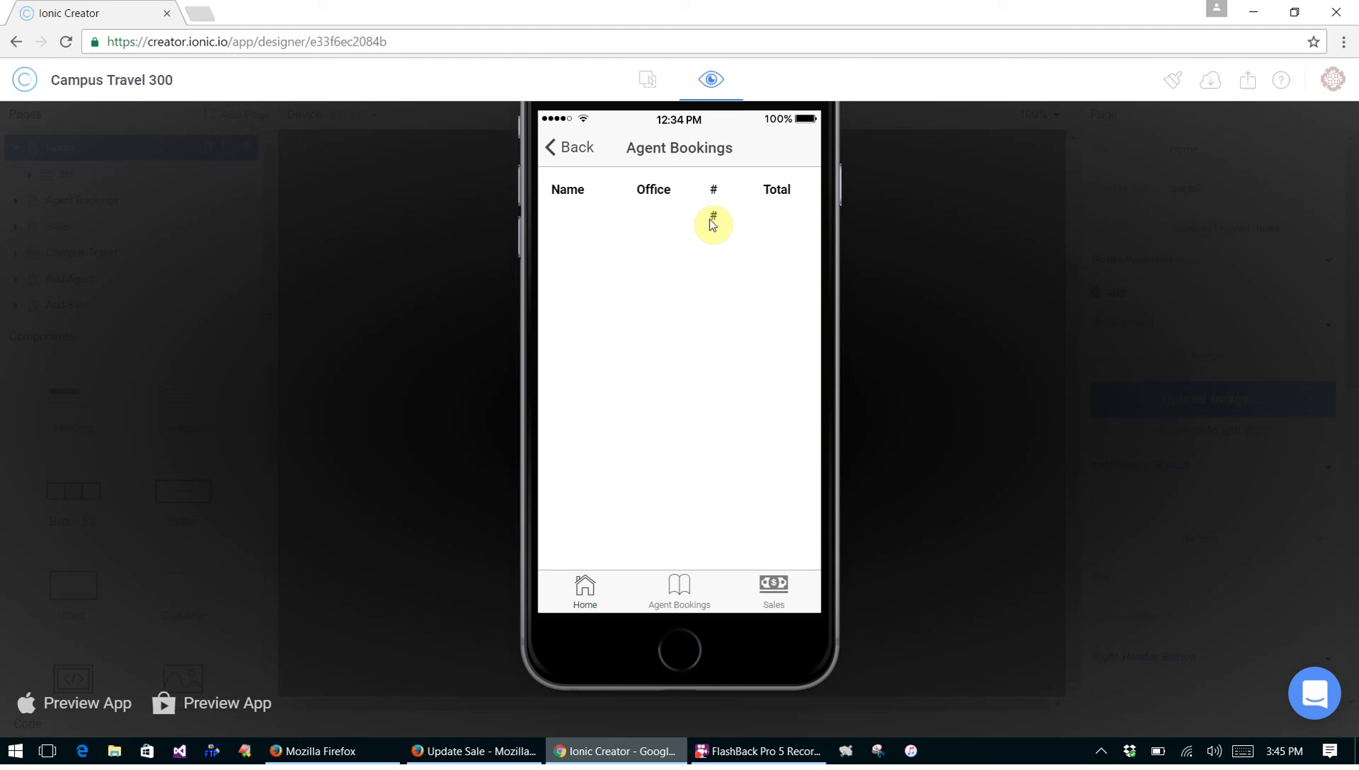
click(568, 161)
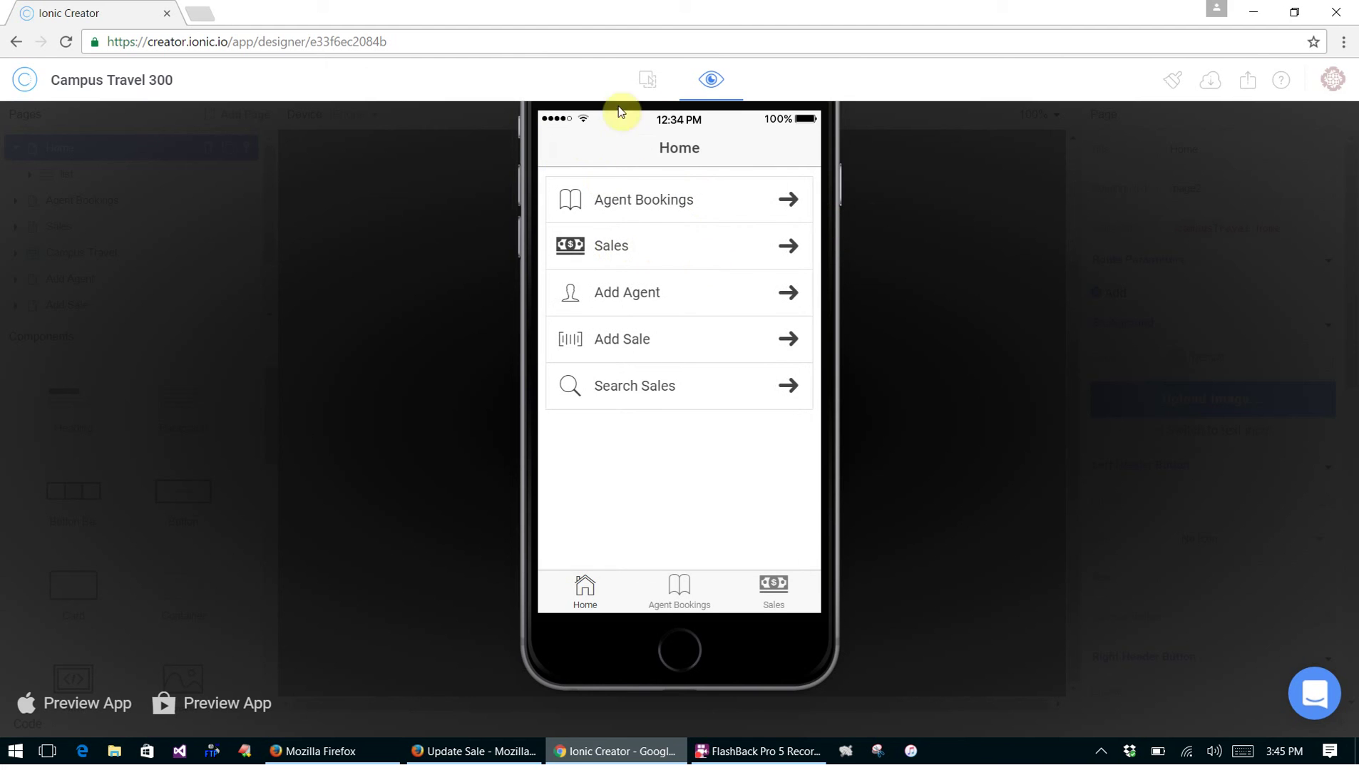
Delete the duplicate "#" paragraph above {{ booking.NumSales }} on the Agent Bookings page
click(648, 82)
click(107, 203)
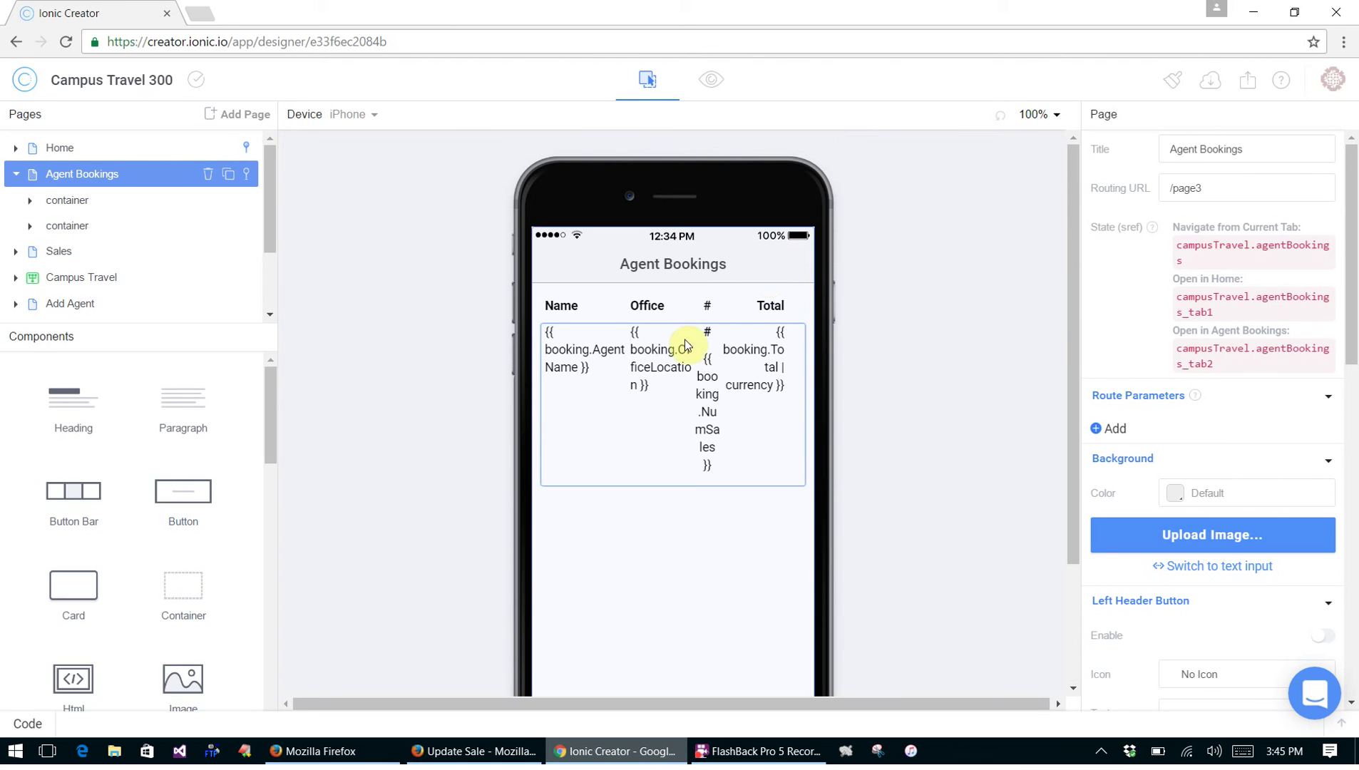
click(702, 379)
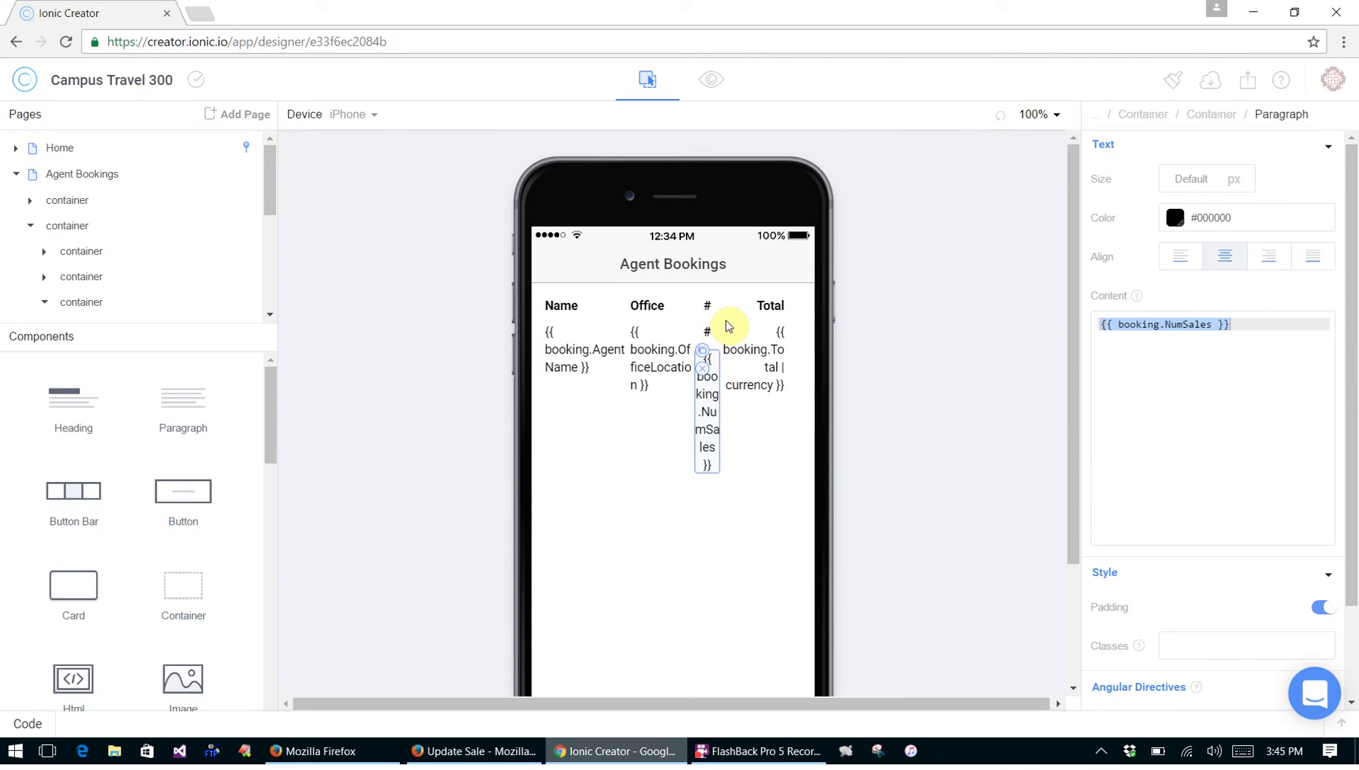
click(705, 333)
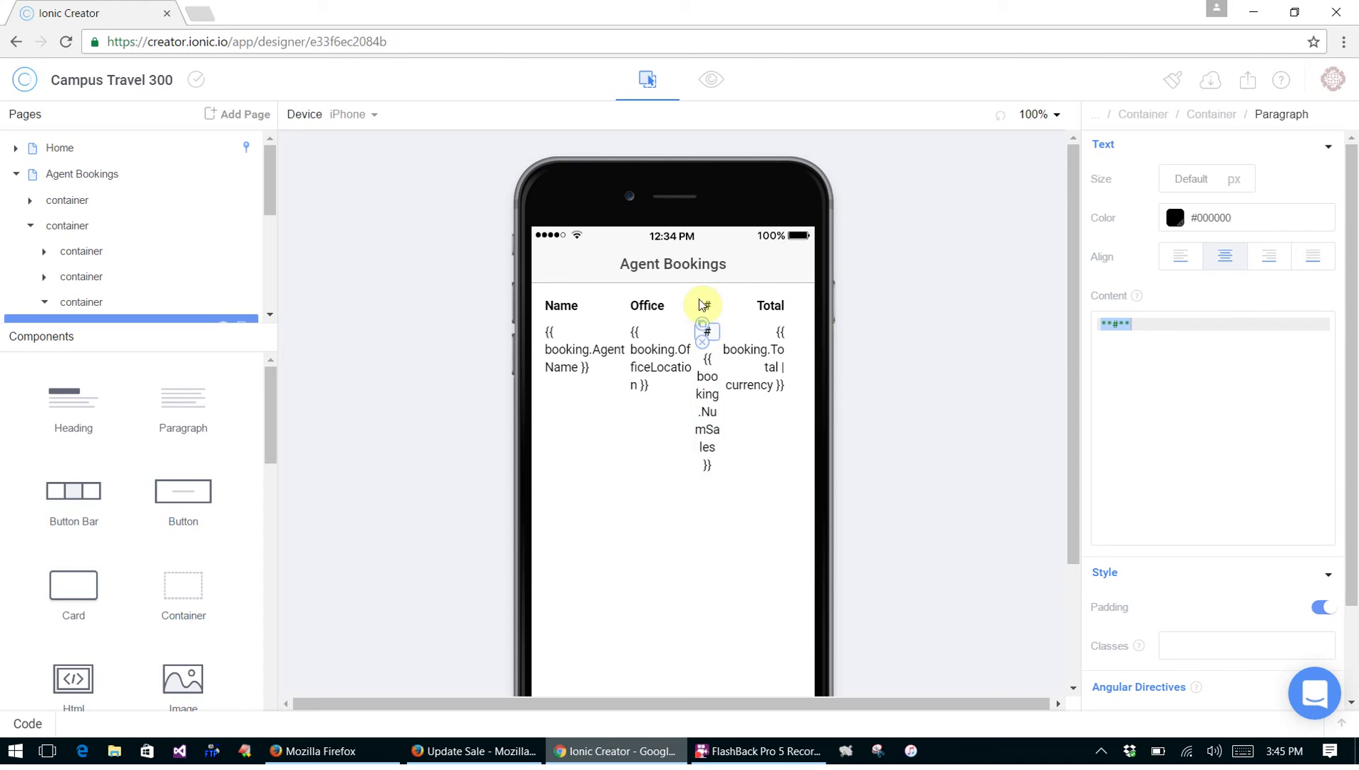
click(704, 343)
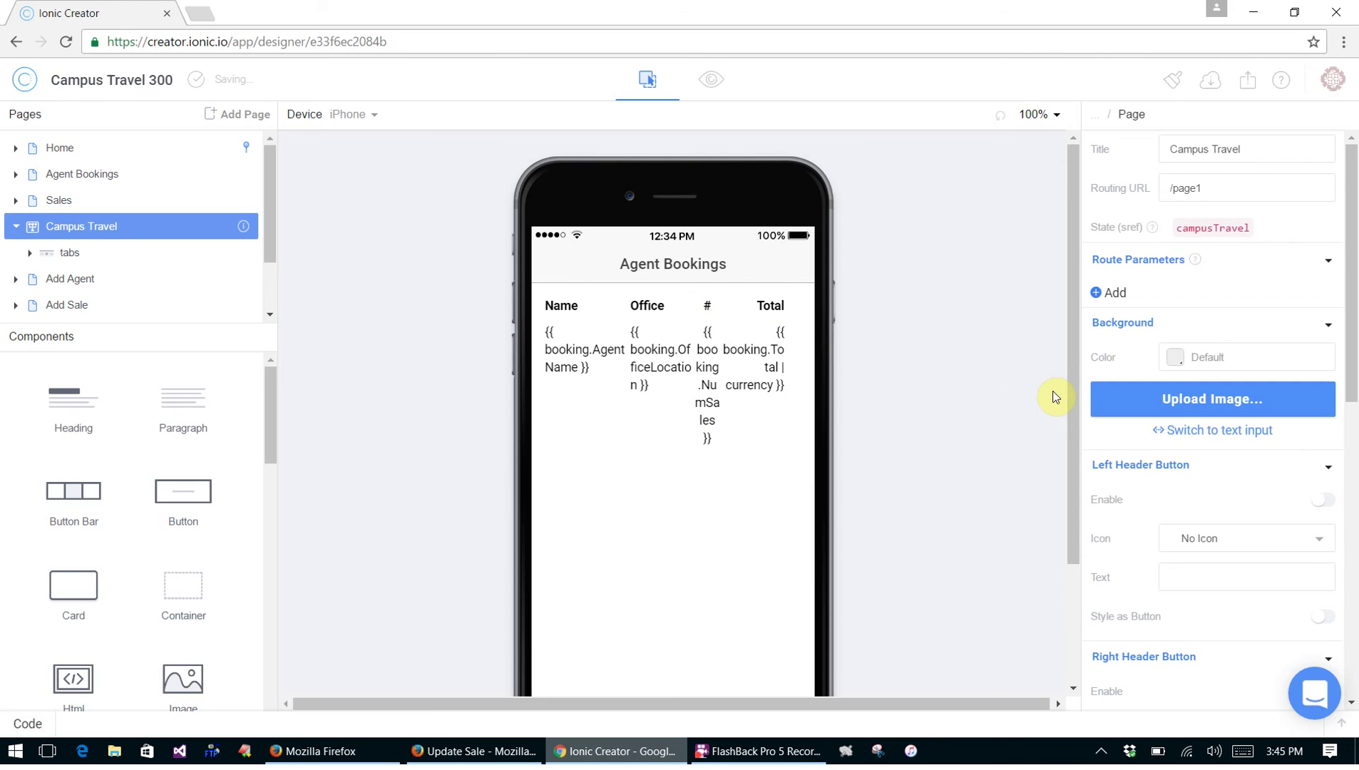
Preview the app again and check the Agent Bookings and Sales pages
click(716, 87)
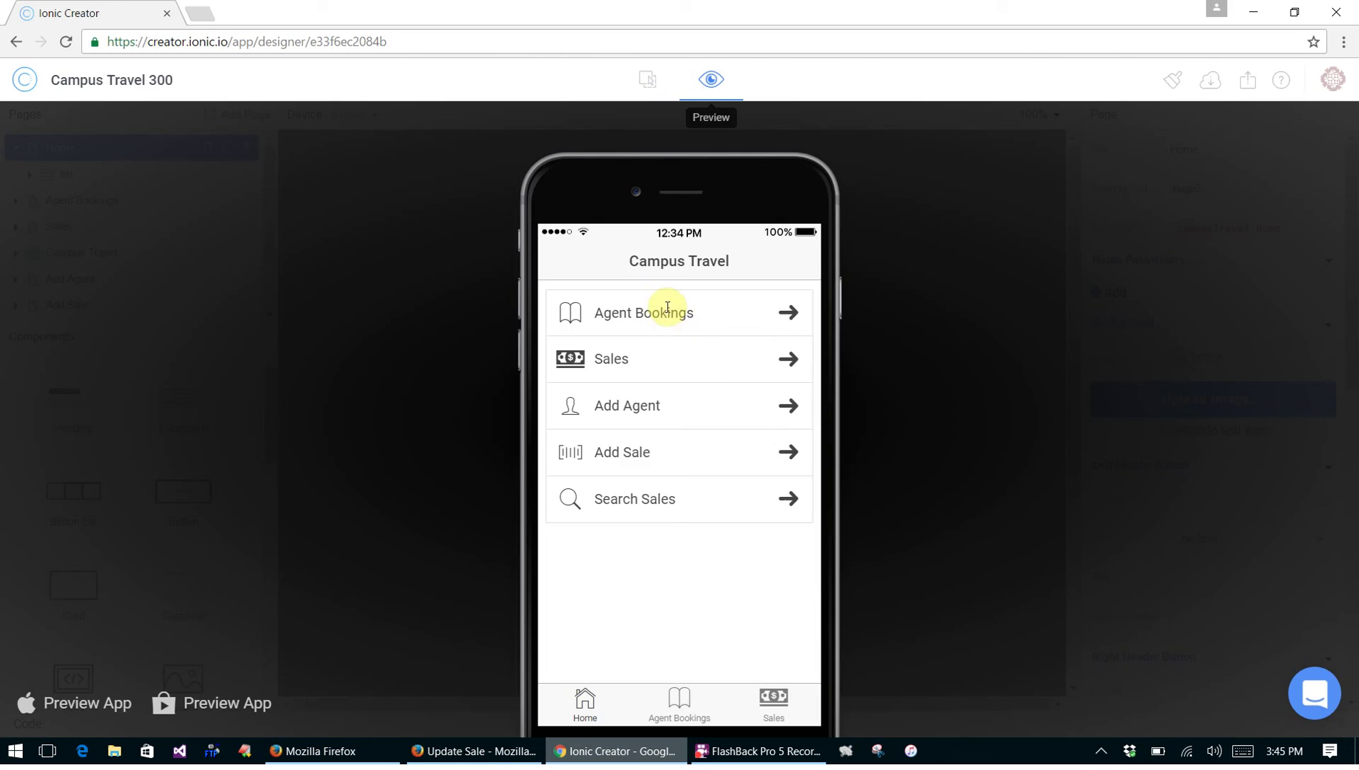
click(630, 315)
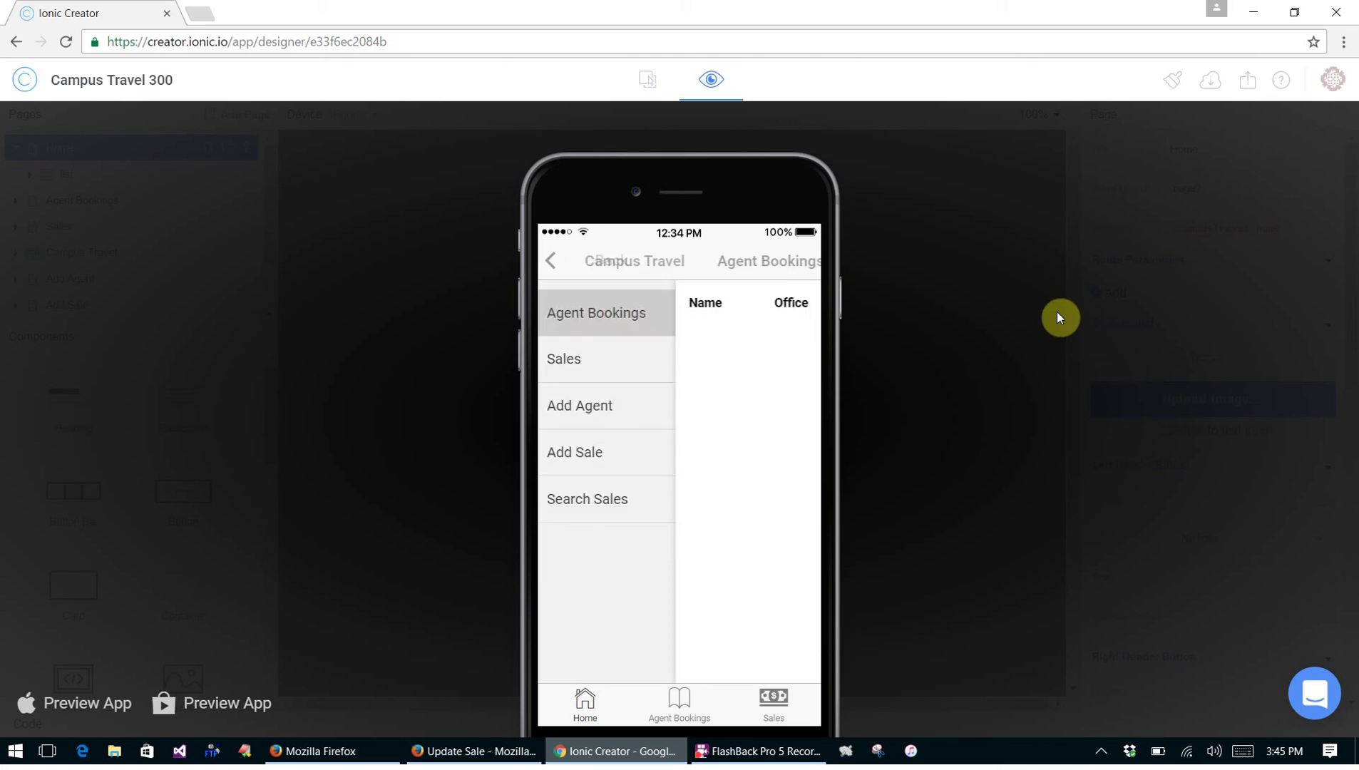
click(570, 261)
click(673, 379)
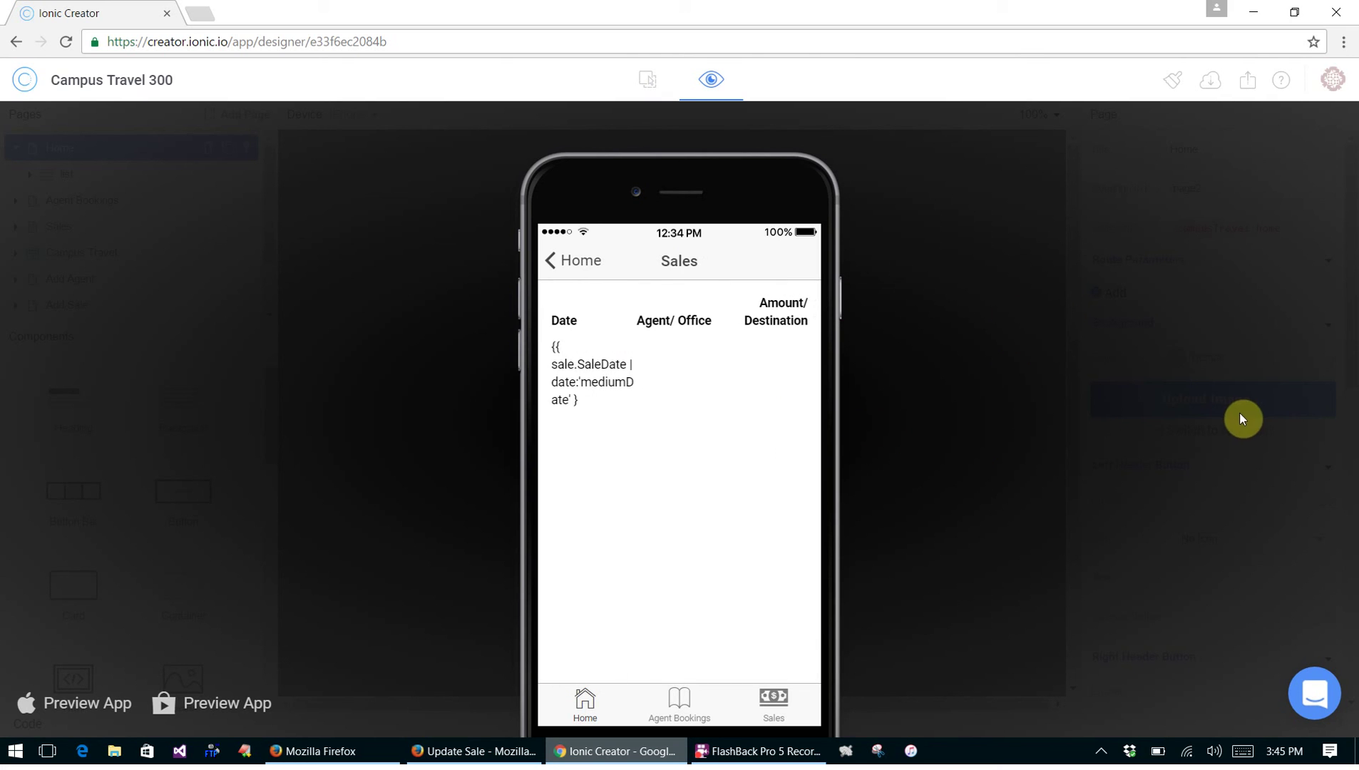
On the Sales page, complete the closing braces of the date HTML so it reads {{ sale.SaleDate | date:'mediumDate' }}
click(642, 87)
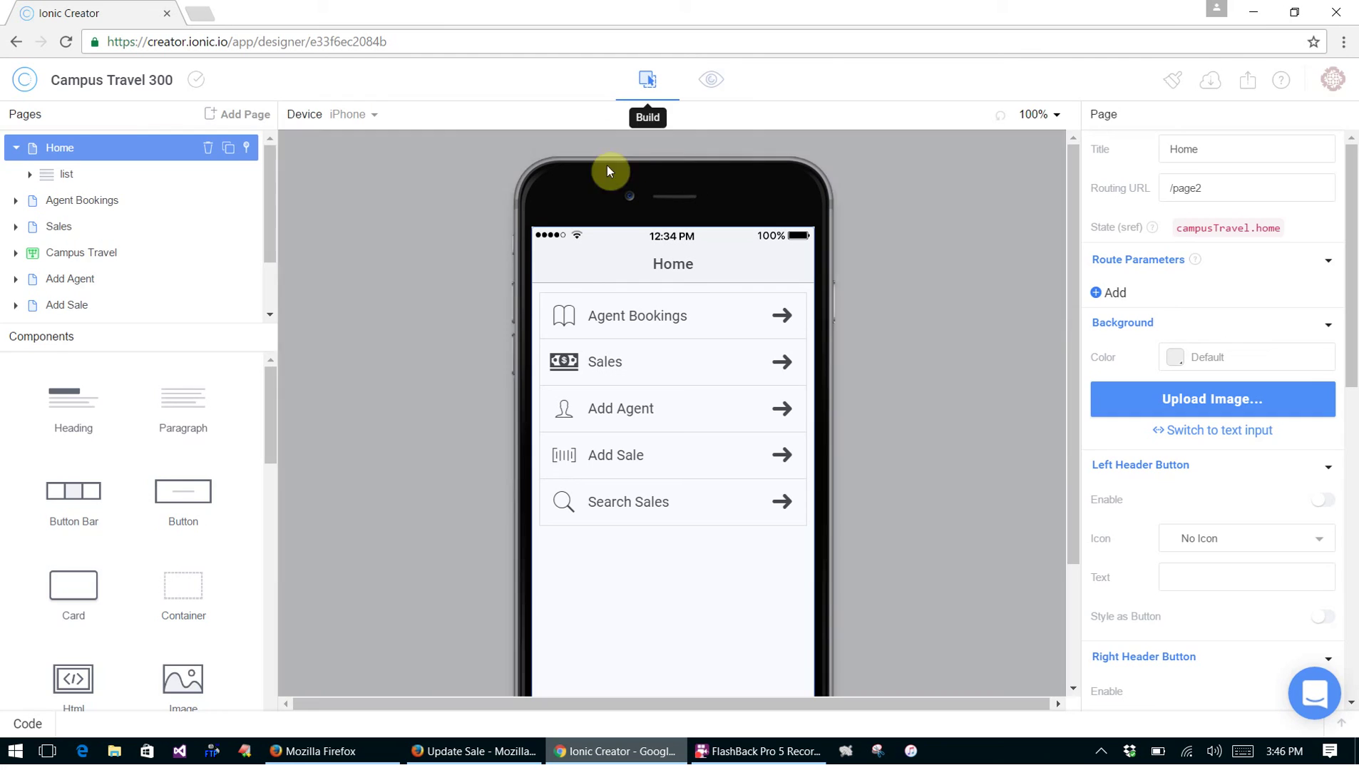
click(56, 231)
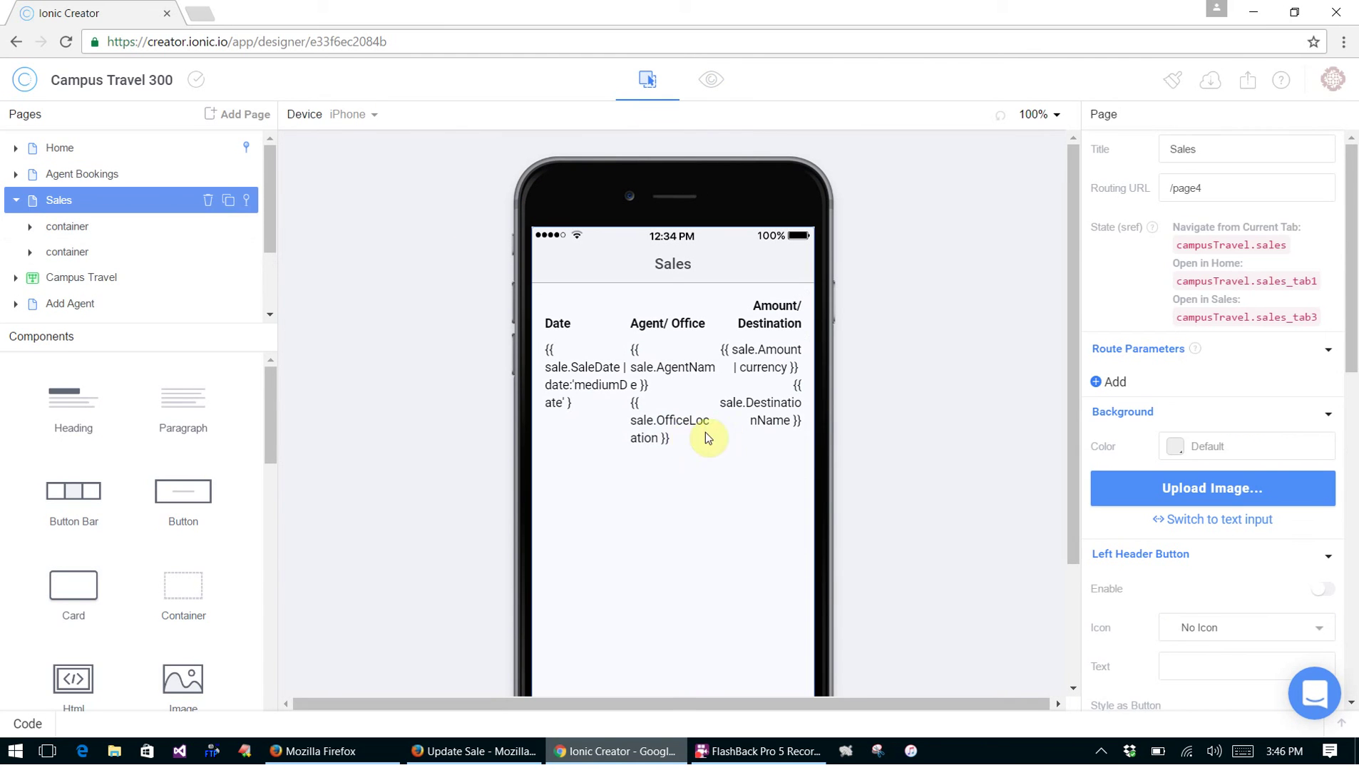
click(596, 392)
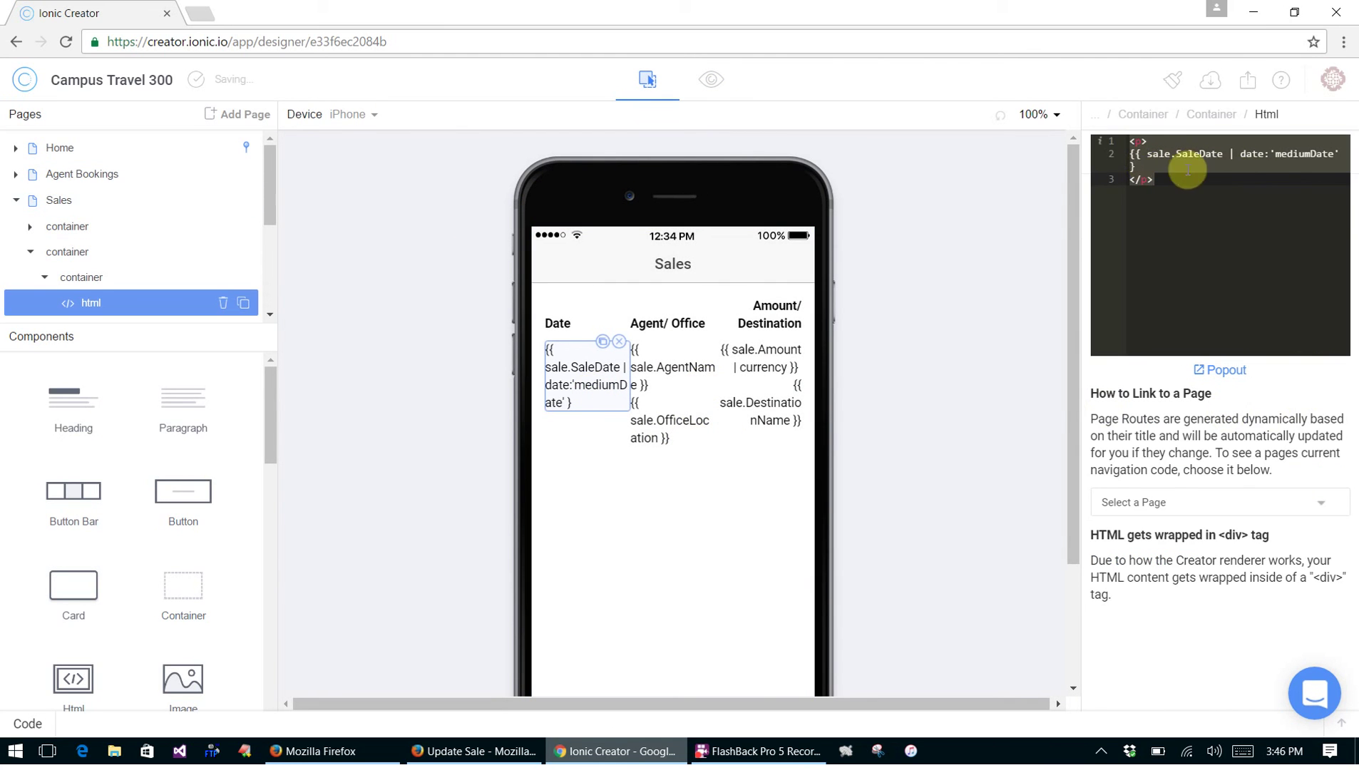
click(1137, 163)
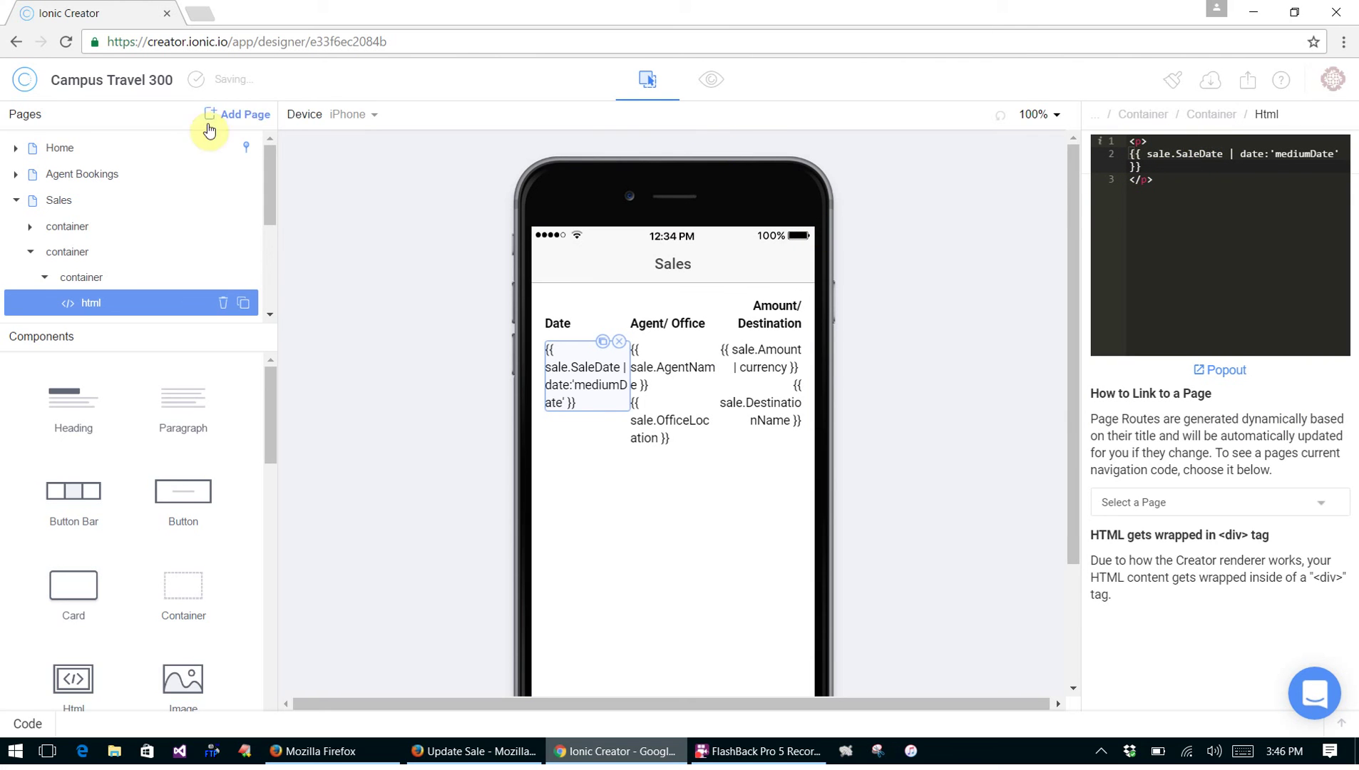
Preview the app from the Home page and check the Sales, Add Agent and Add Sale pages
click(135, 148)
click(710, 79)
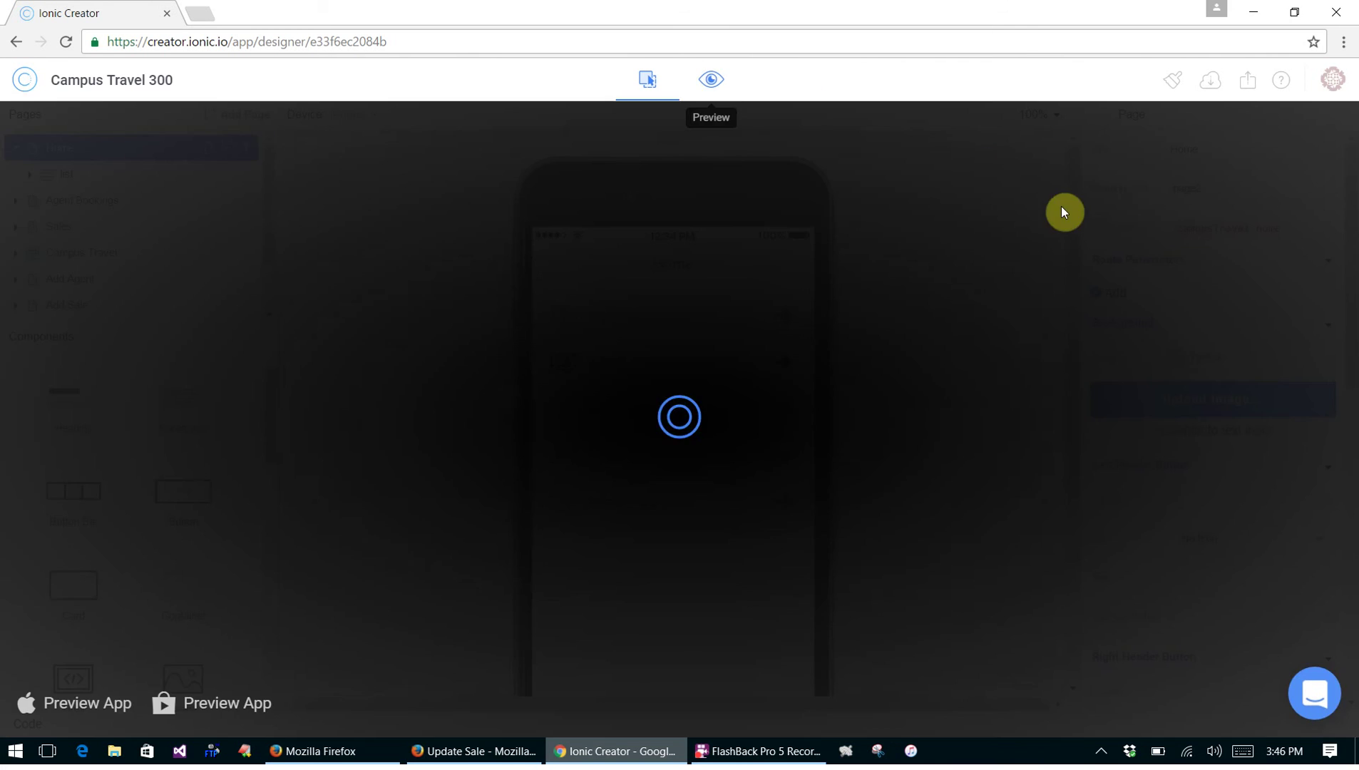
click(719, 358)
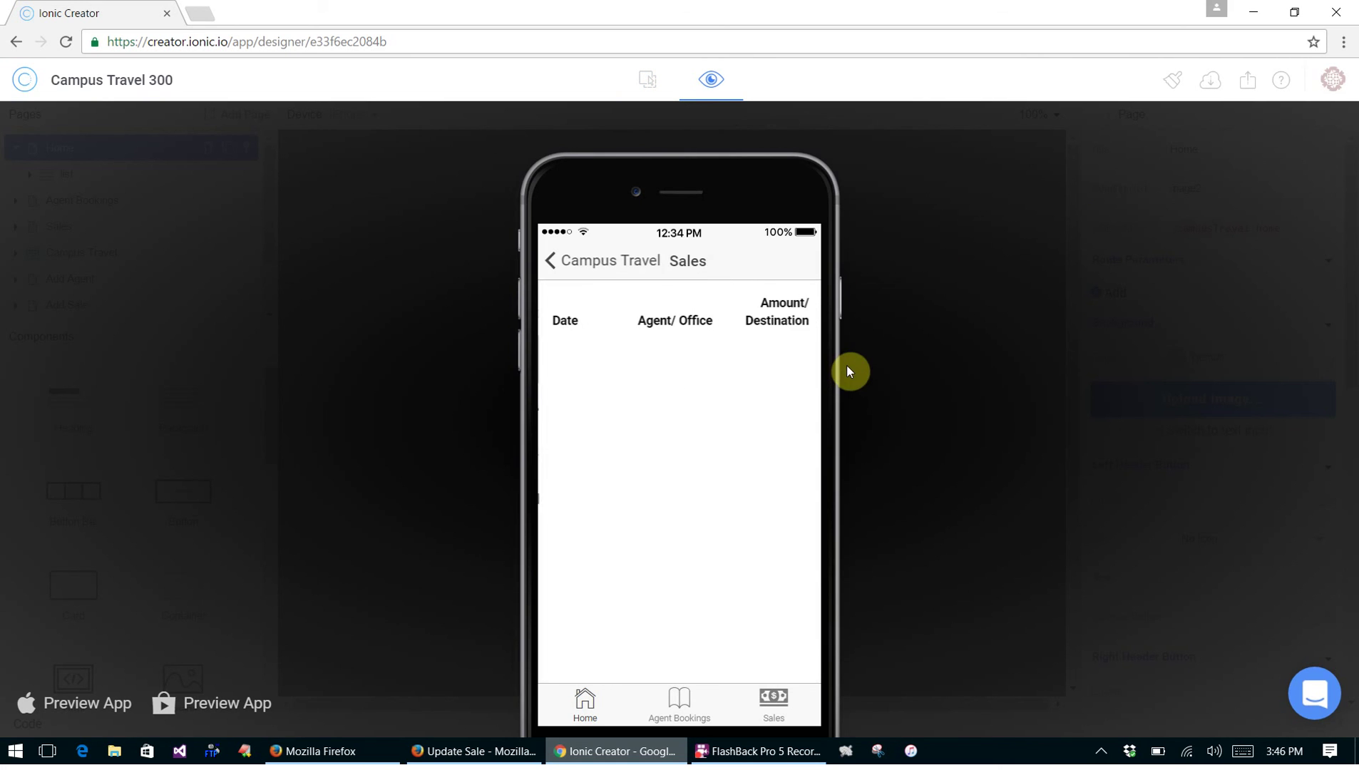
click(573, 266)
click(672, 394)
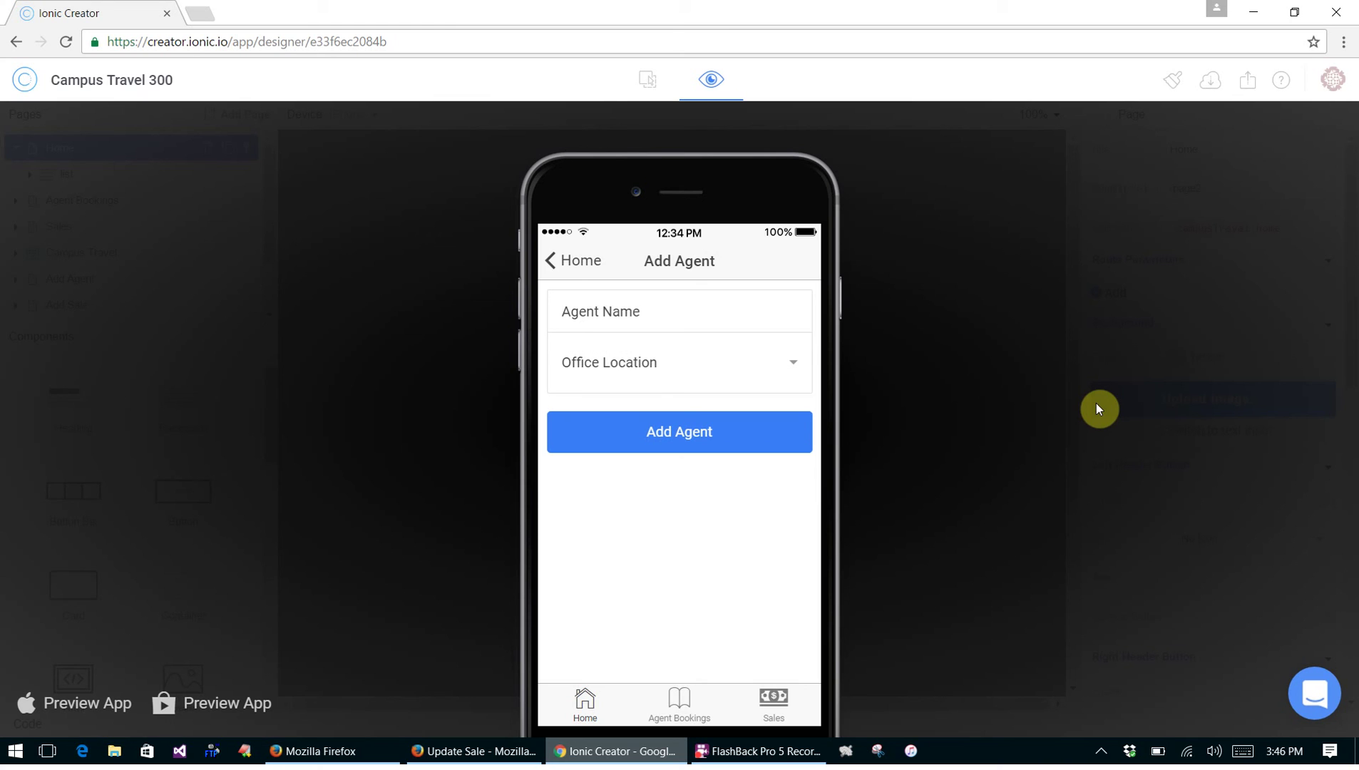
click(602, 259)
click(634, 452)
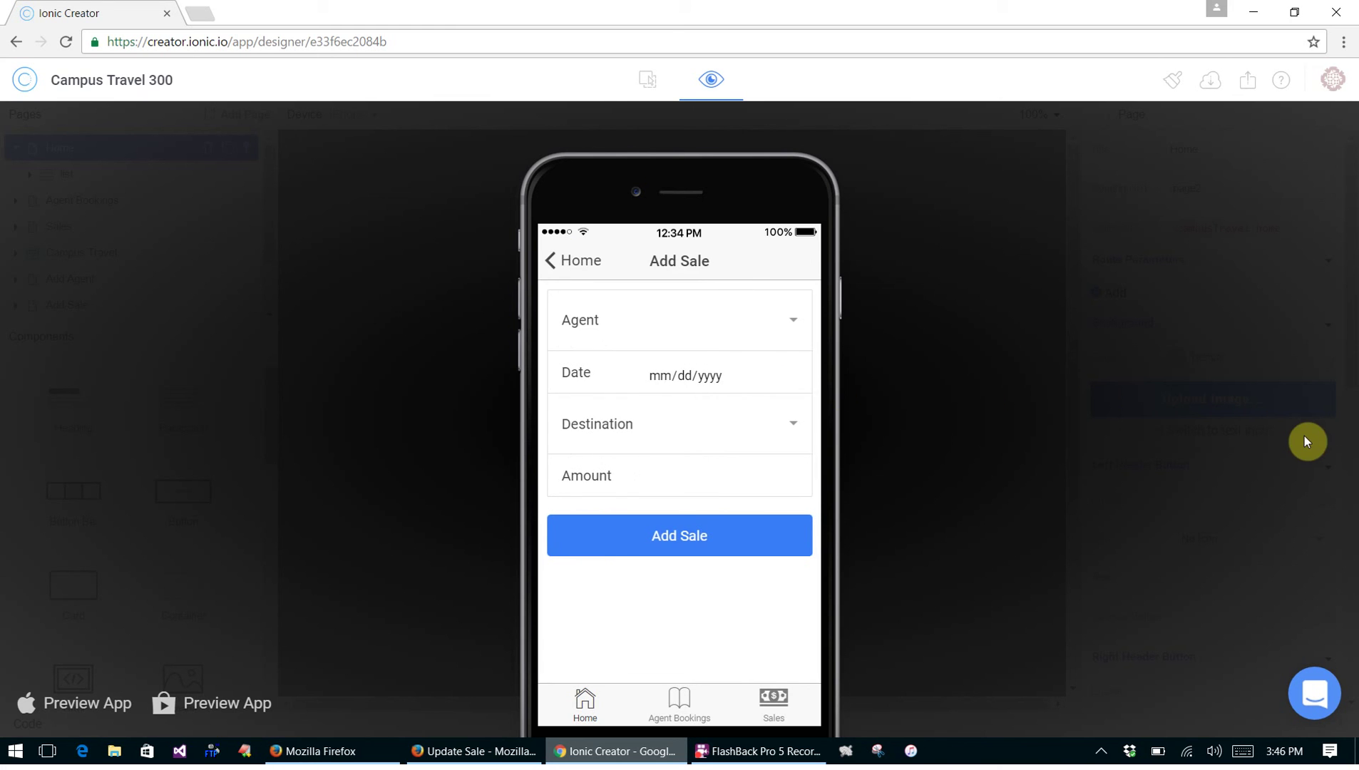
click(561, 264)
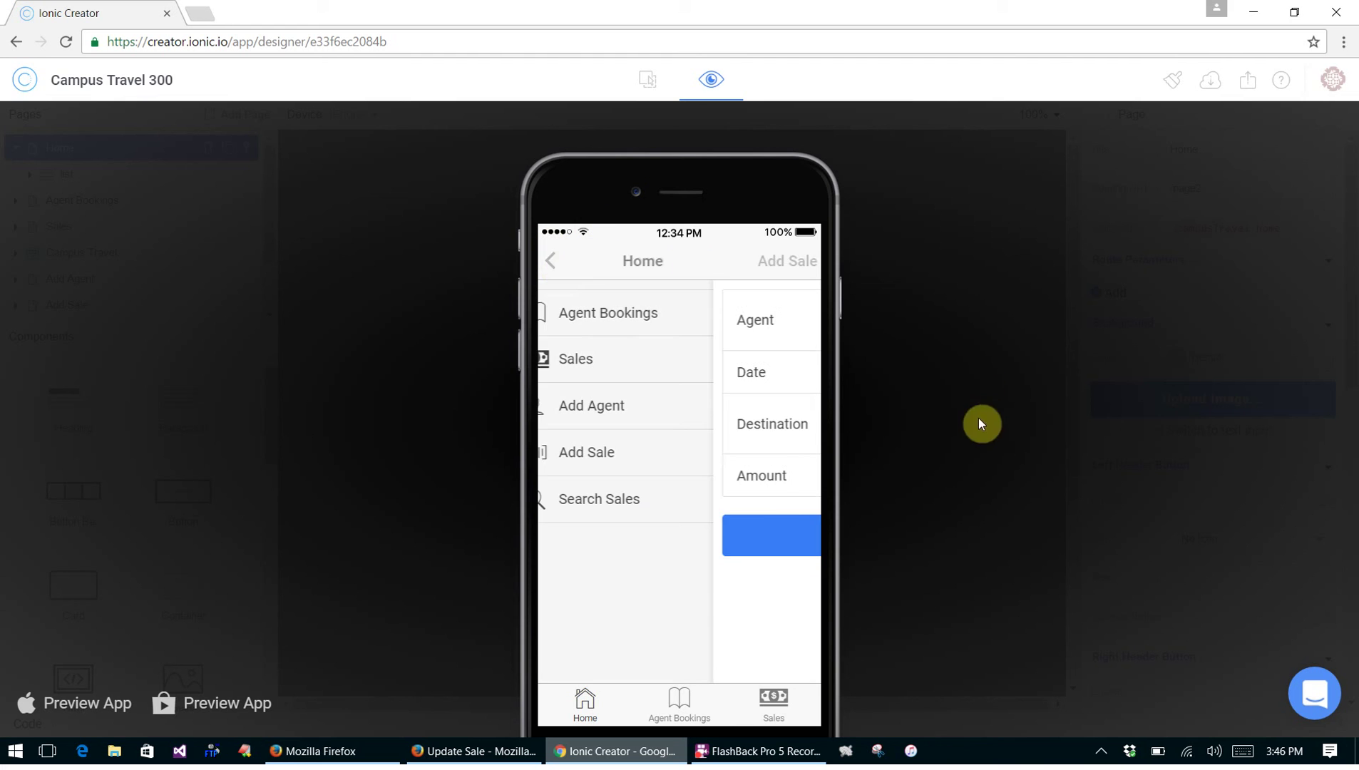
In the preview, check Search Sales and follow its buttons through Search Results to Update Sale
click(659, 498)
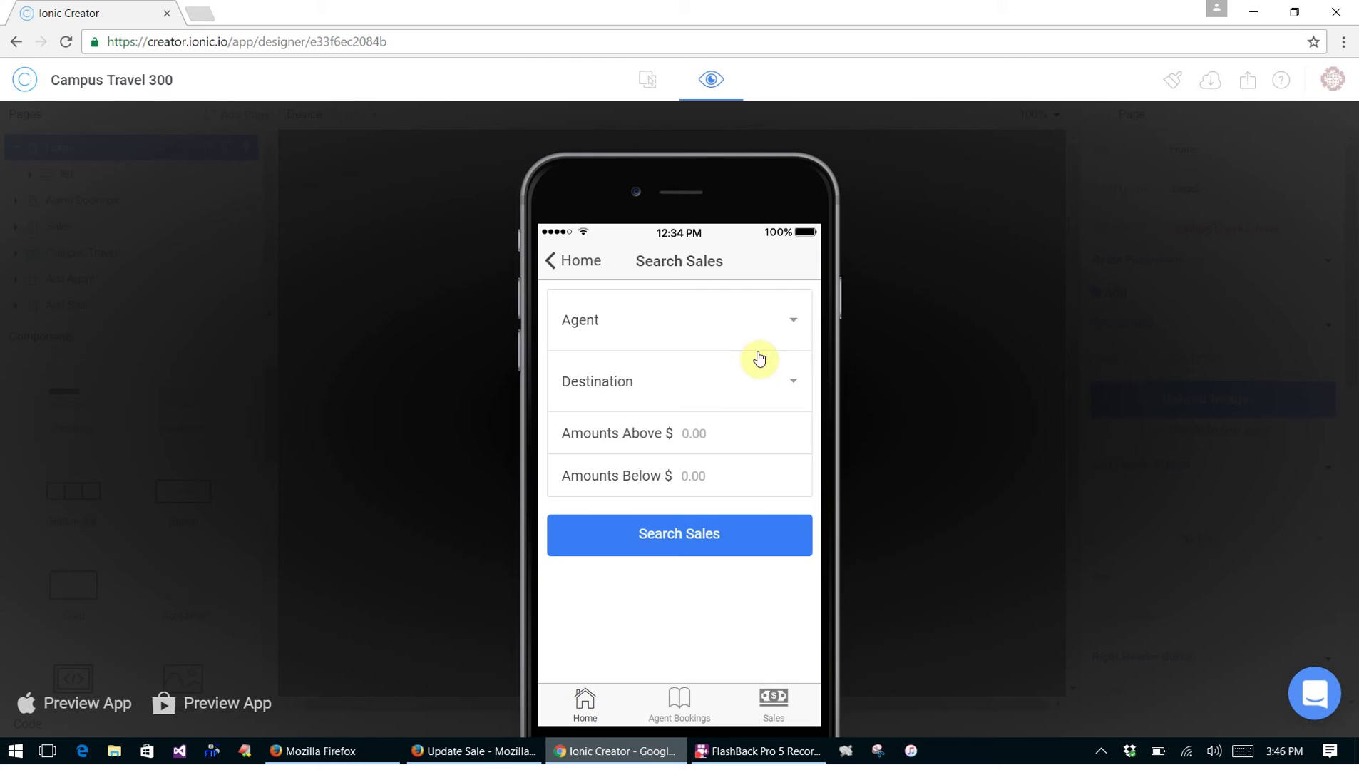
click(707, 540)
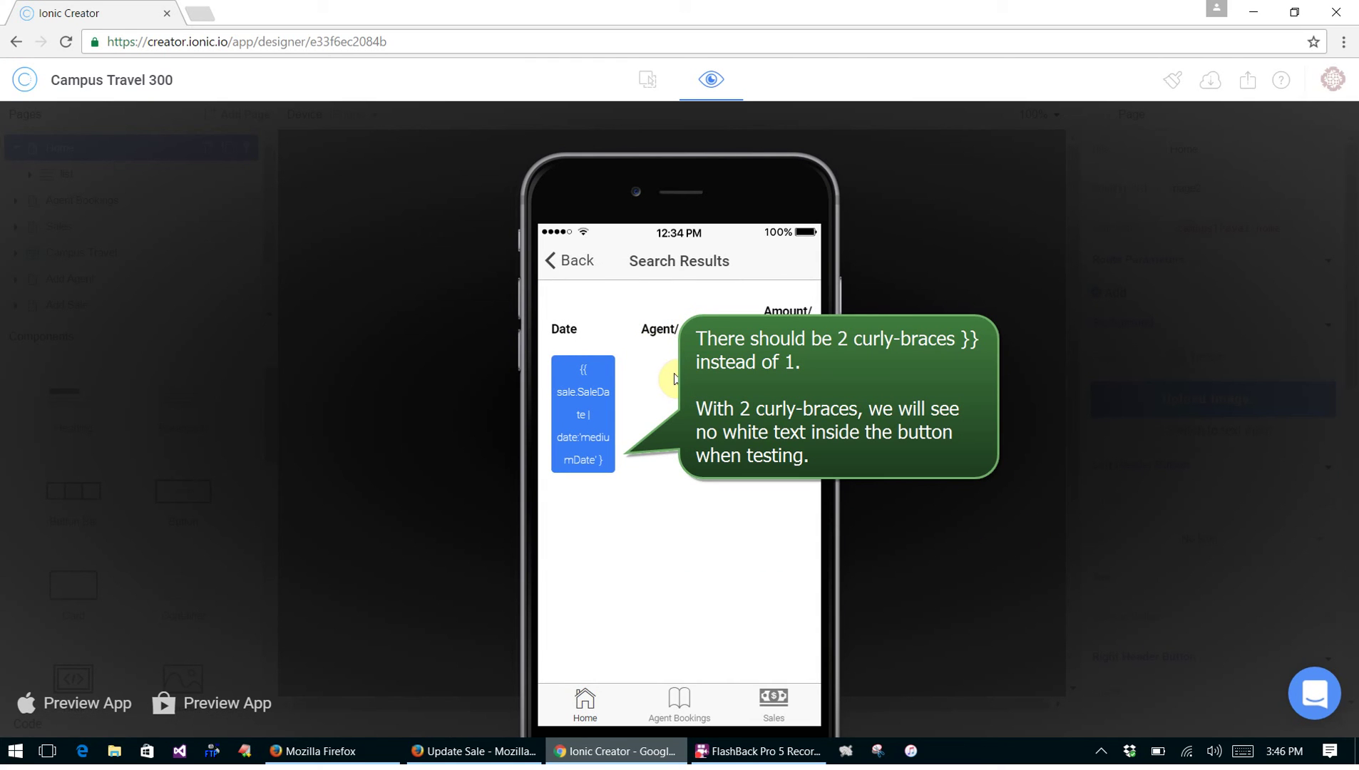
click(586, 416)
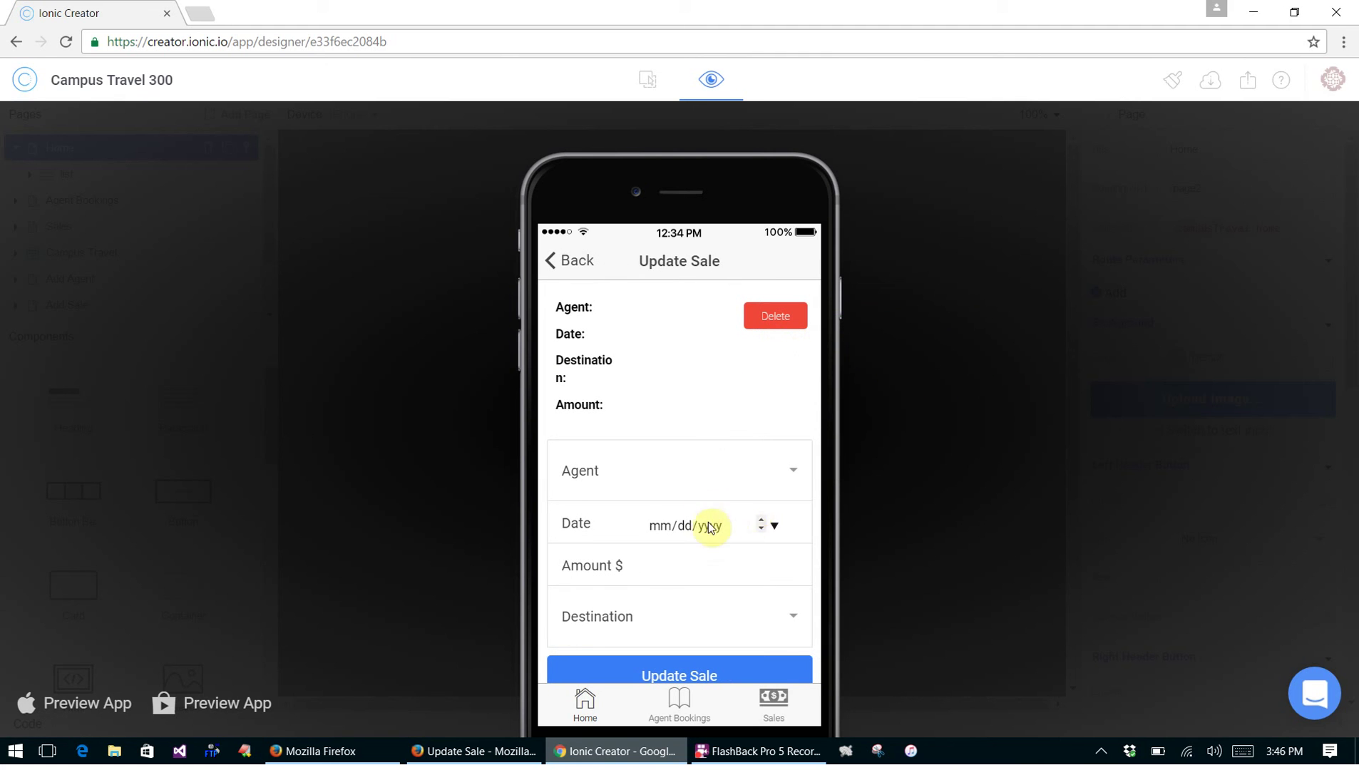
click(574, 269)
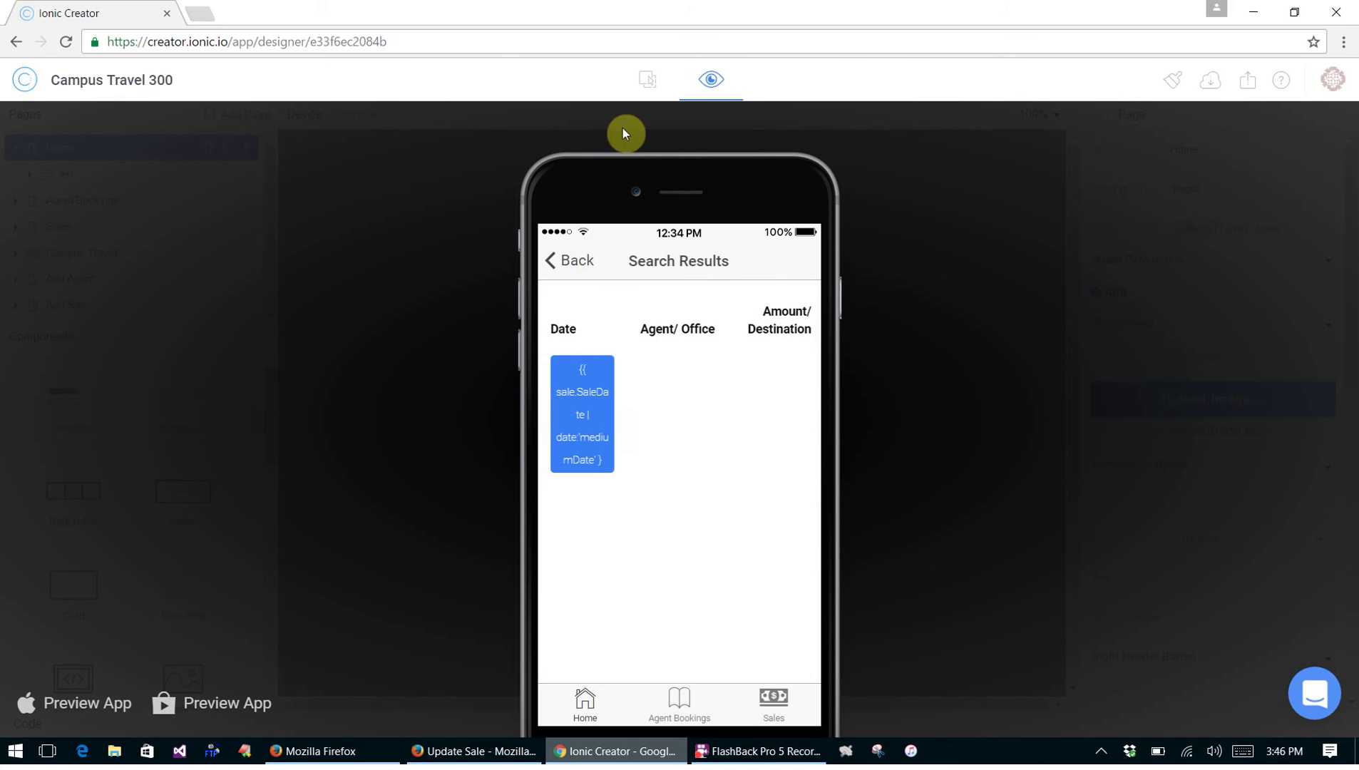
On the Update Sale page, shorten the bold "Destination:" label in the sale details to **To:**
click(645, 81)
drag(271, 223, 246, 320)
click(112, 310)
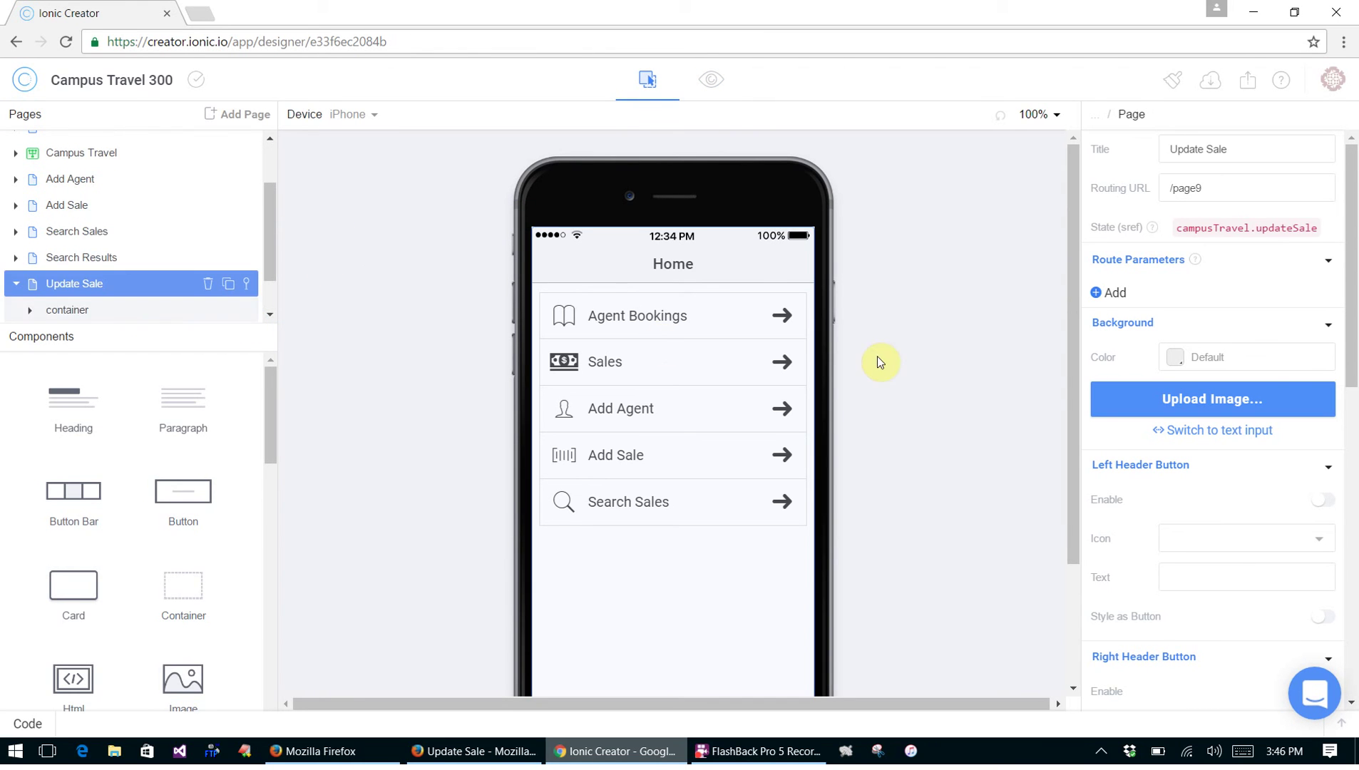
click(555, 327)
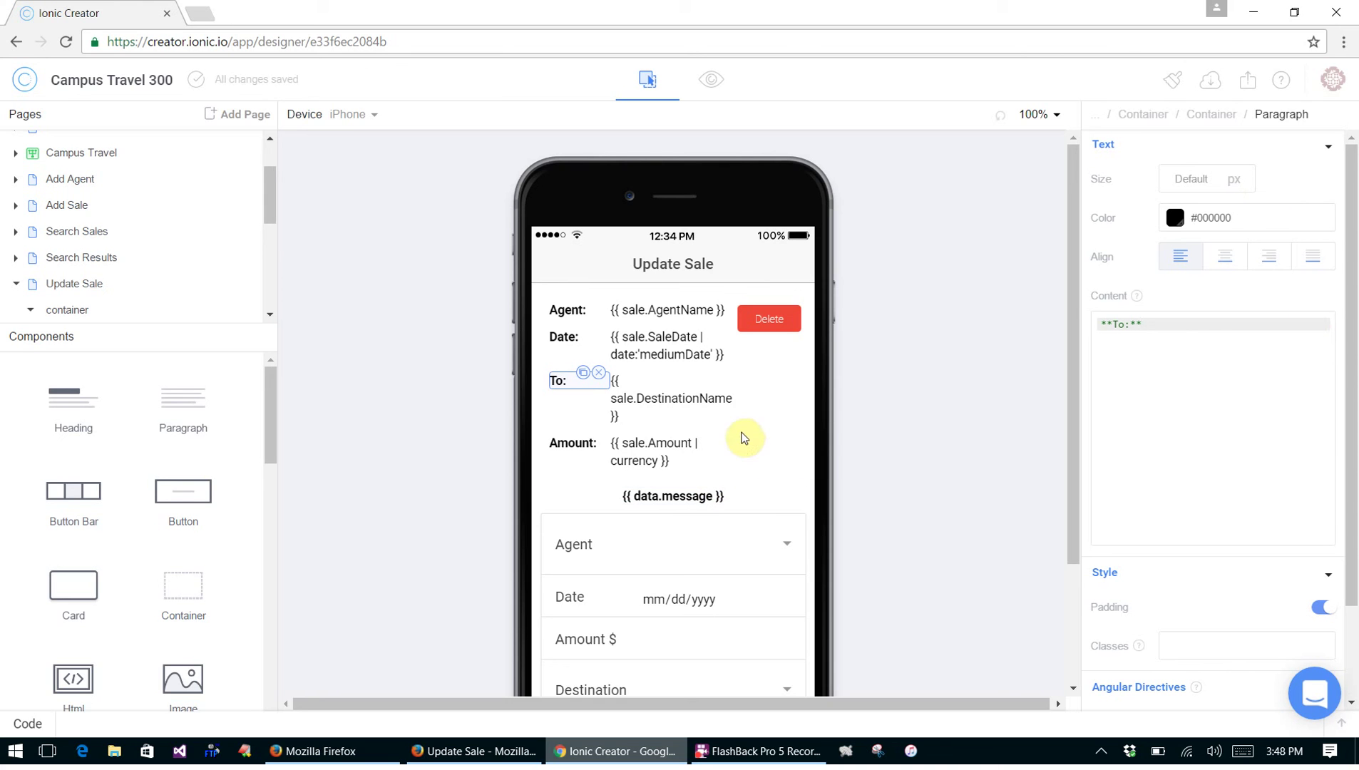
click(750, 429)
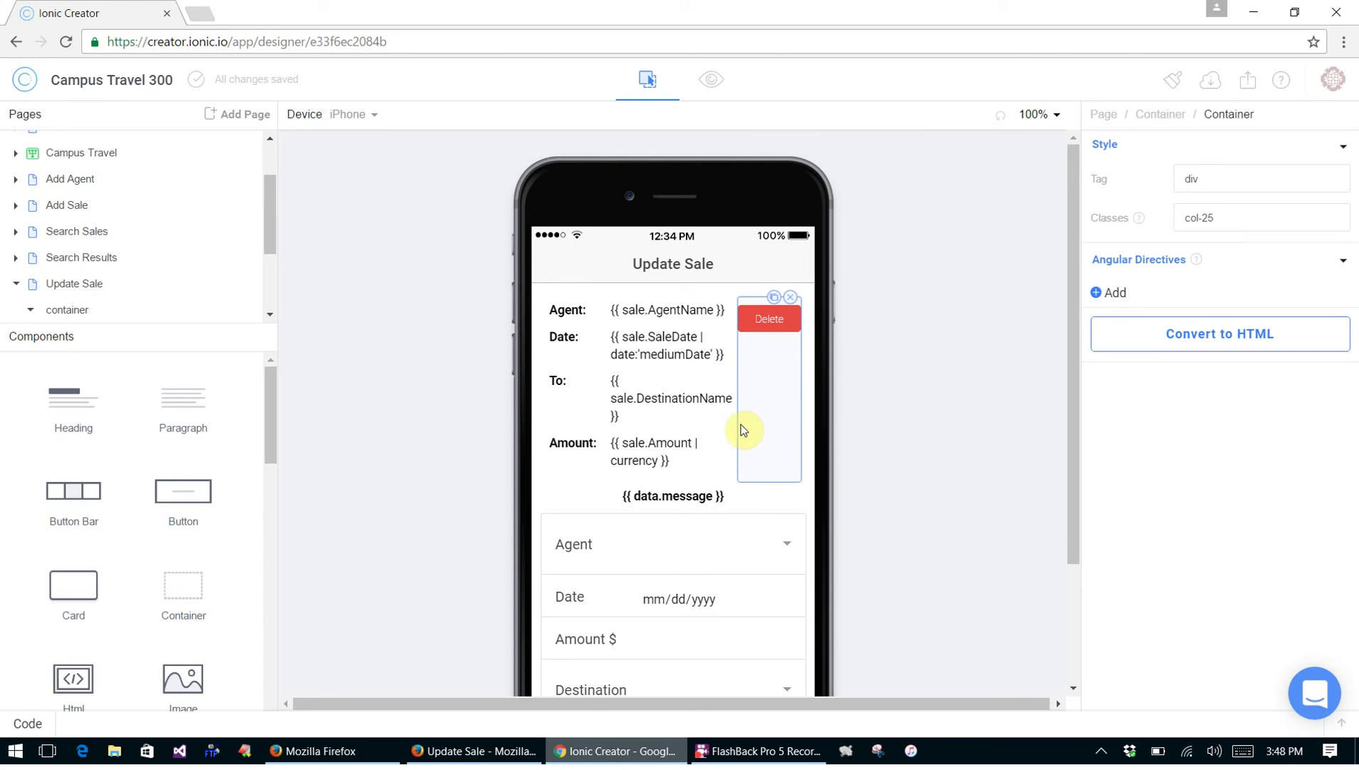
scroll(761, 491, down, 2)
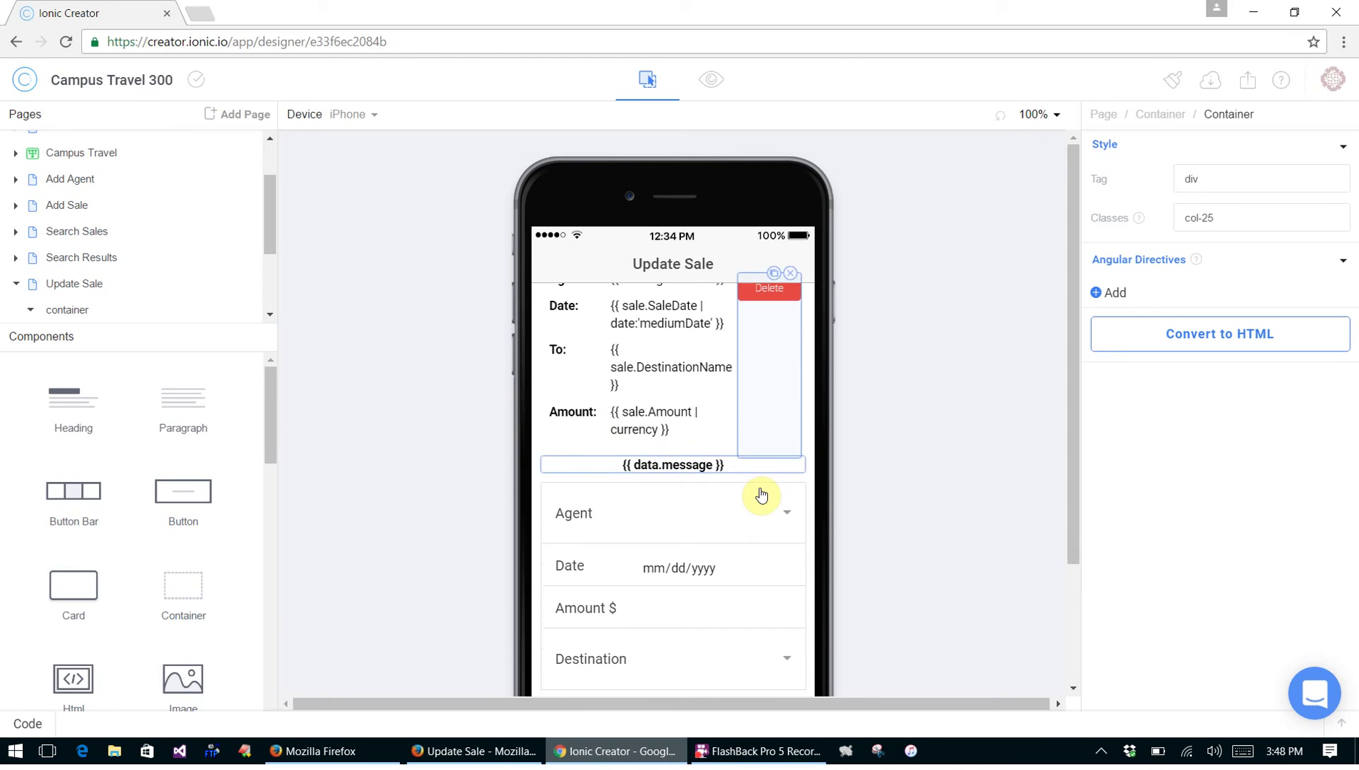
scroll(763, 489, down, 1)
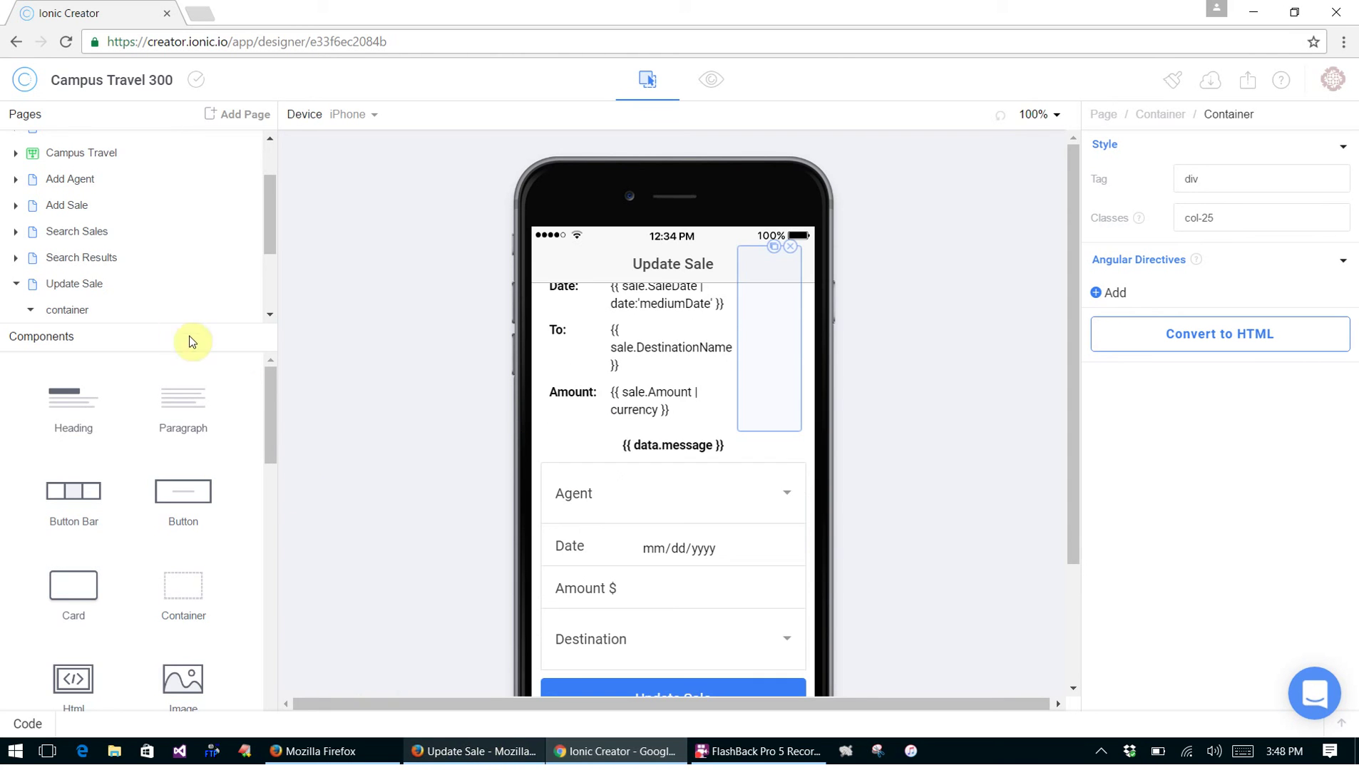
Preview from Home through Search Sales to the Update Sale page, and switch to the sample app in Firefox for comparison
scroll(182, 285, up, 3)
click(61, 150)
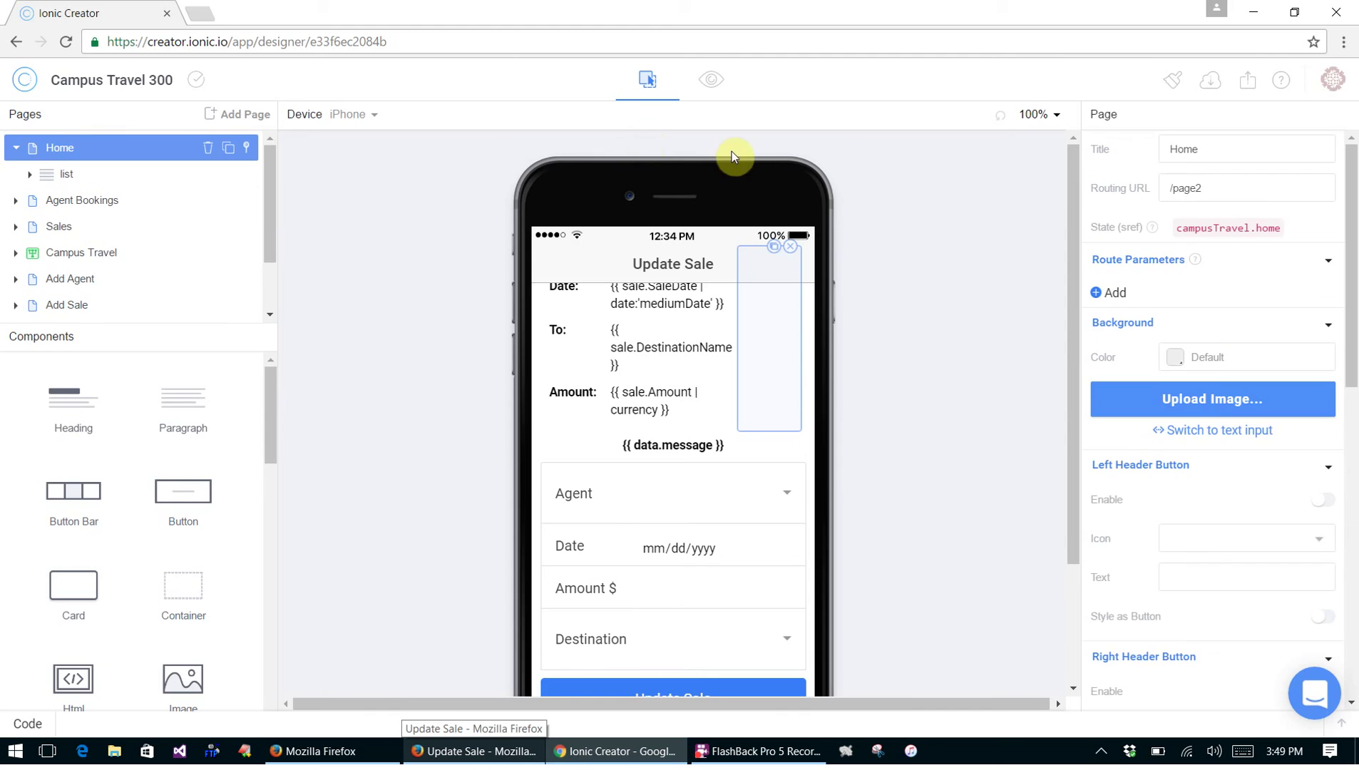
click(710, 79)
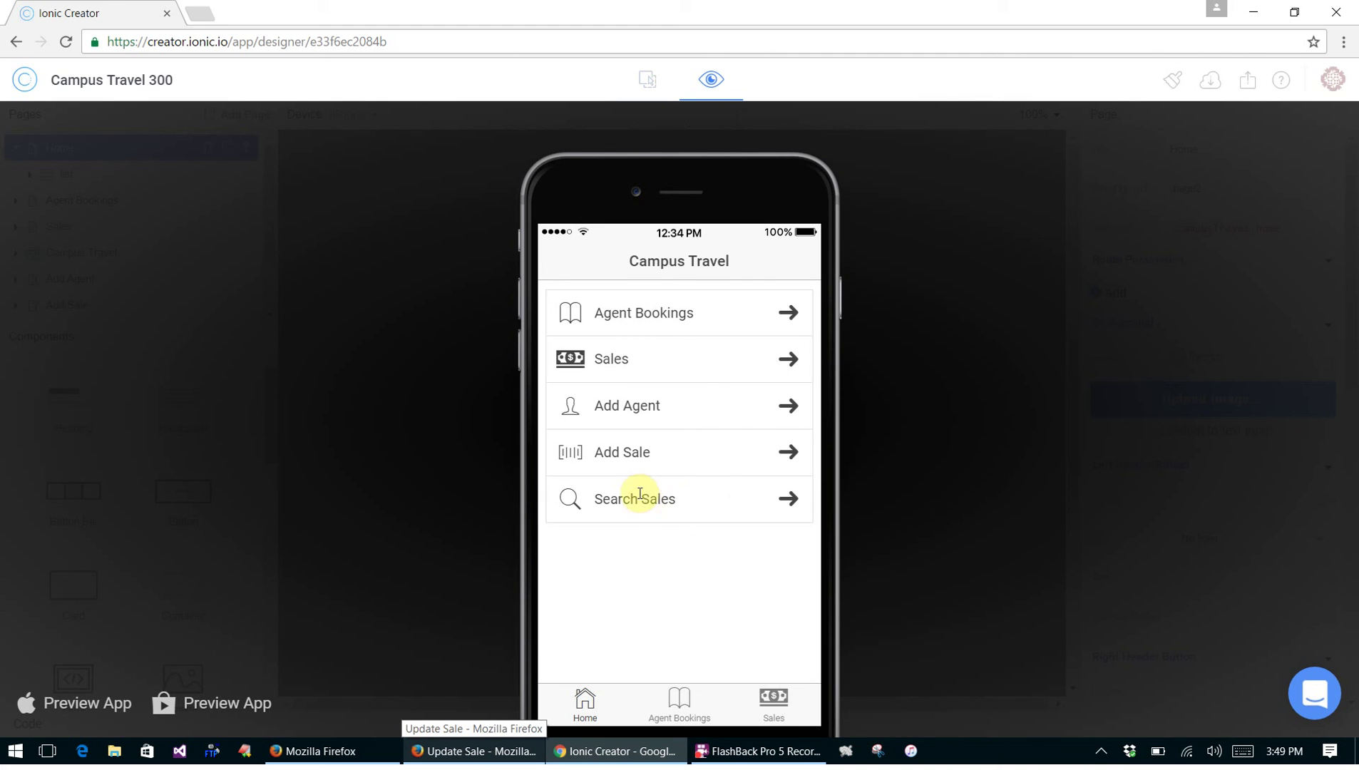
click(640, 493)
click(810, 520)
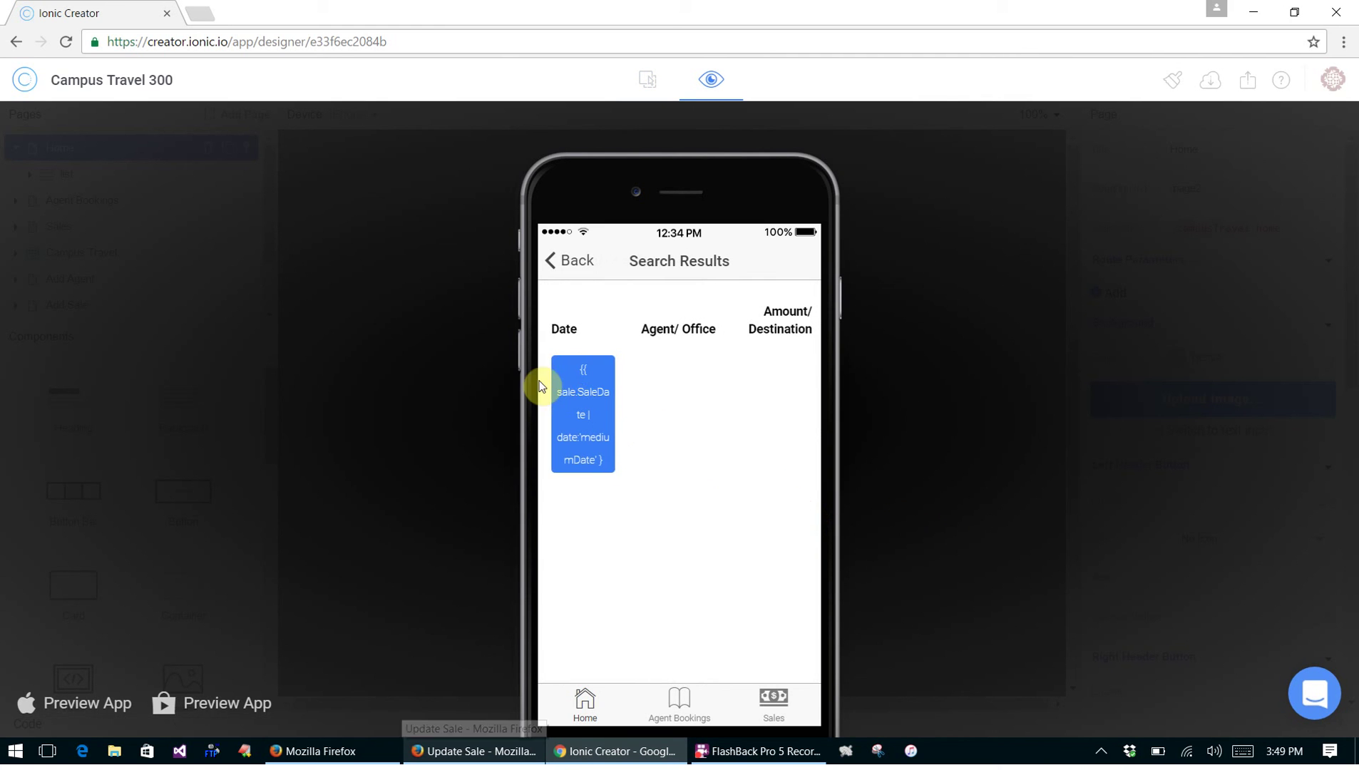
click(567, 388)
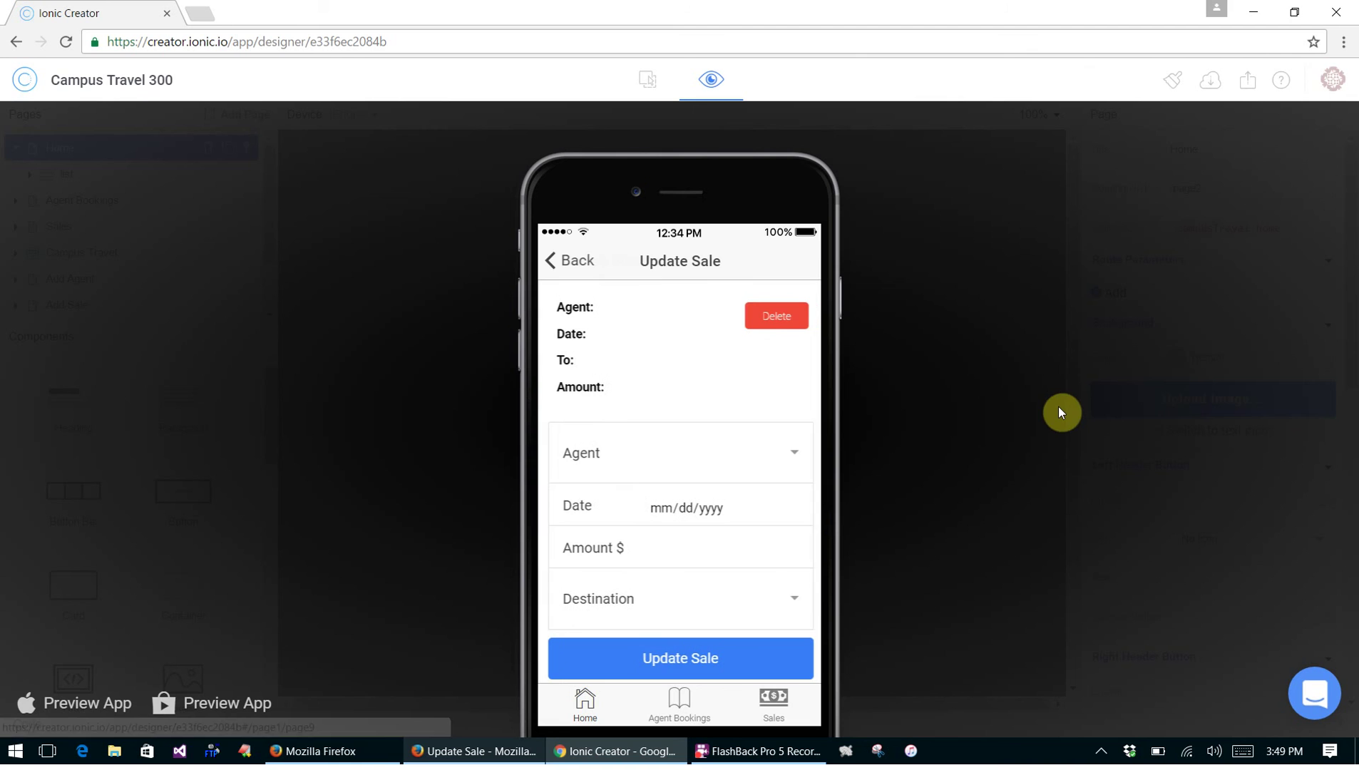
click(583, 261)
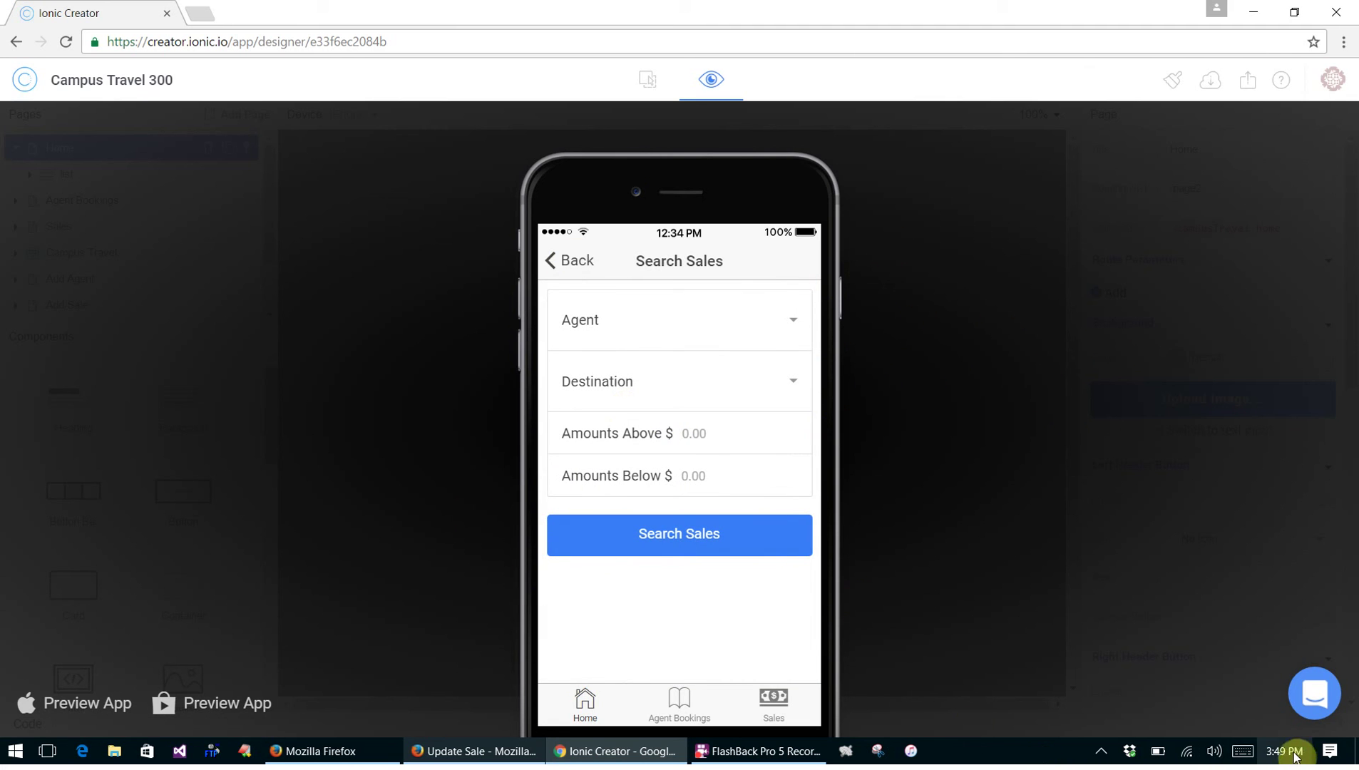
click(484, 751)
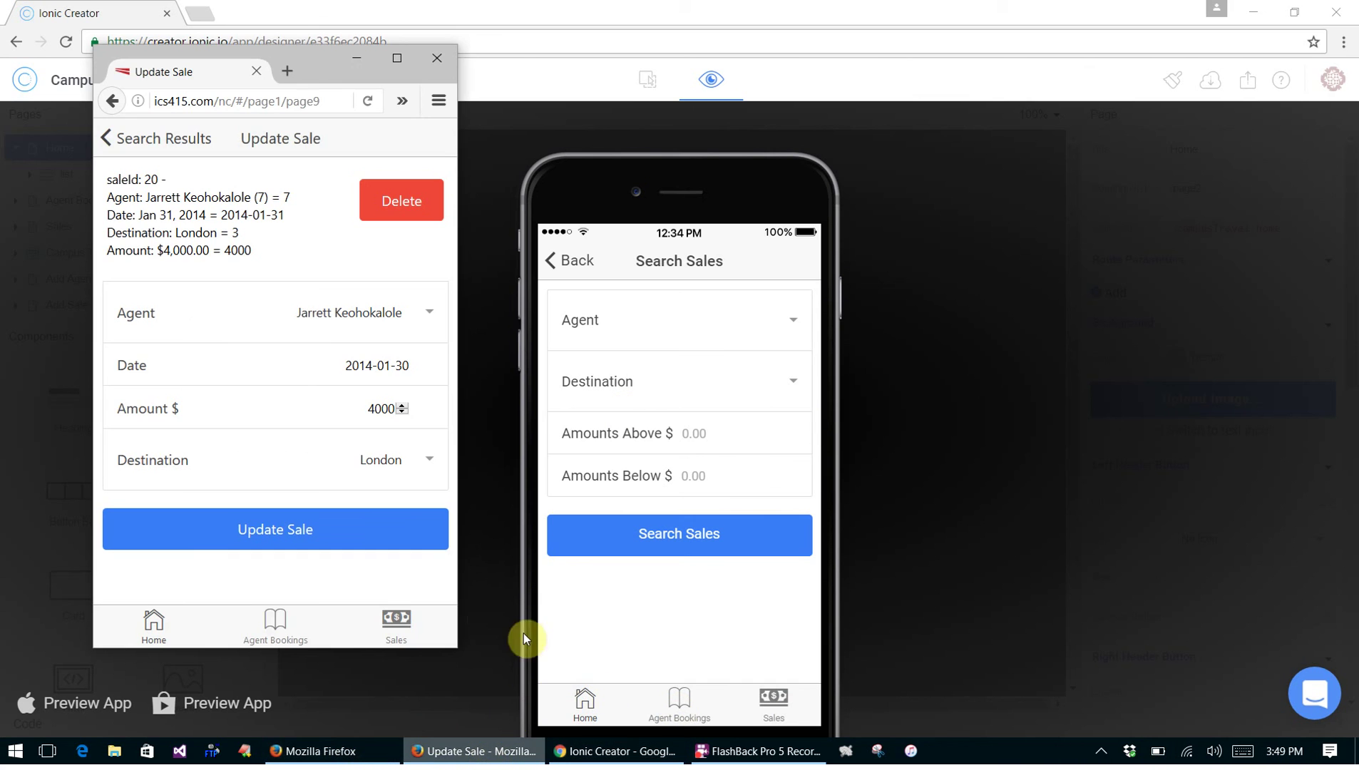